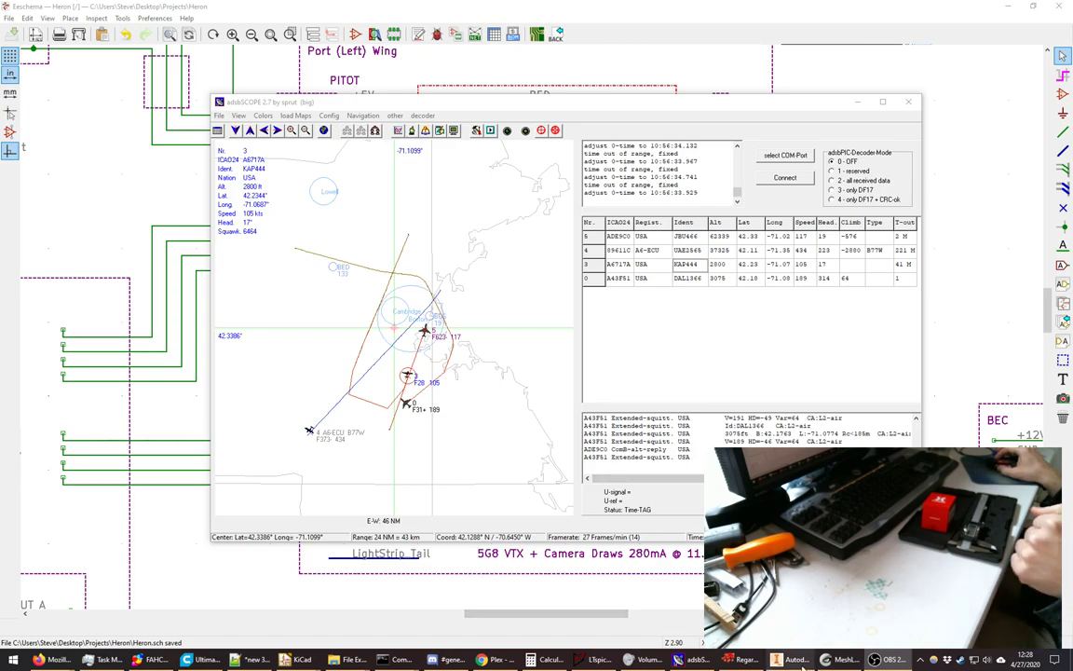
- Switch to Autodesk Inventor and browse for a file to open in the MainLibrary folder under the Inventor documents
key("alt+Tab")
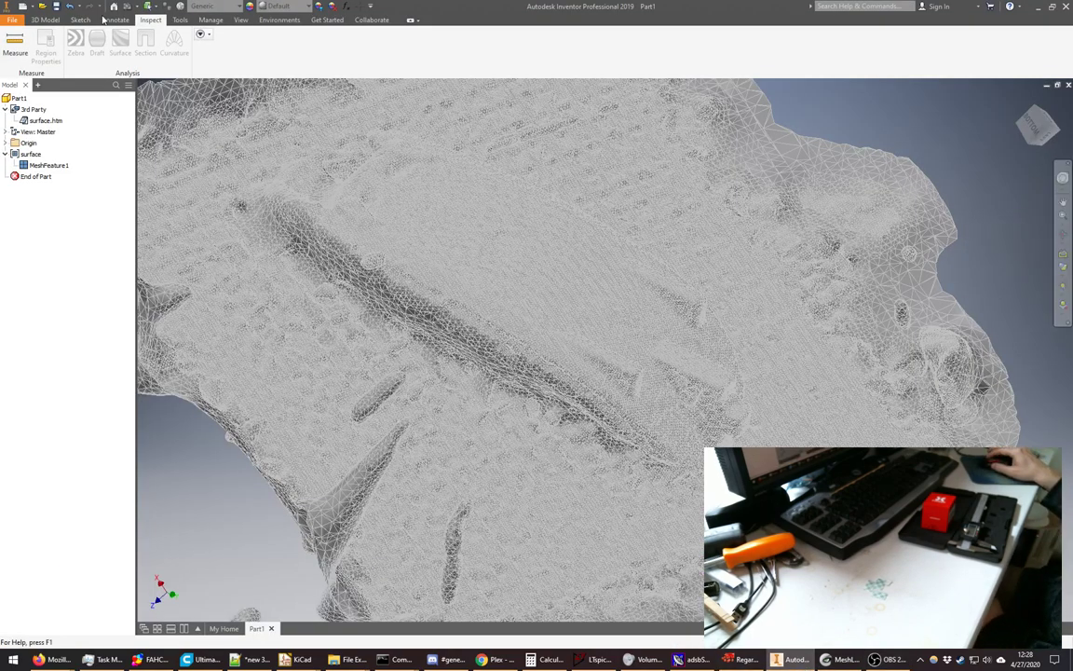
left_click(40, 7)
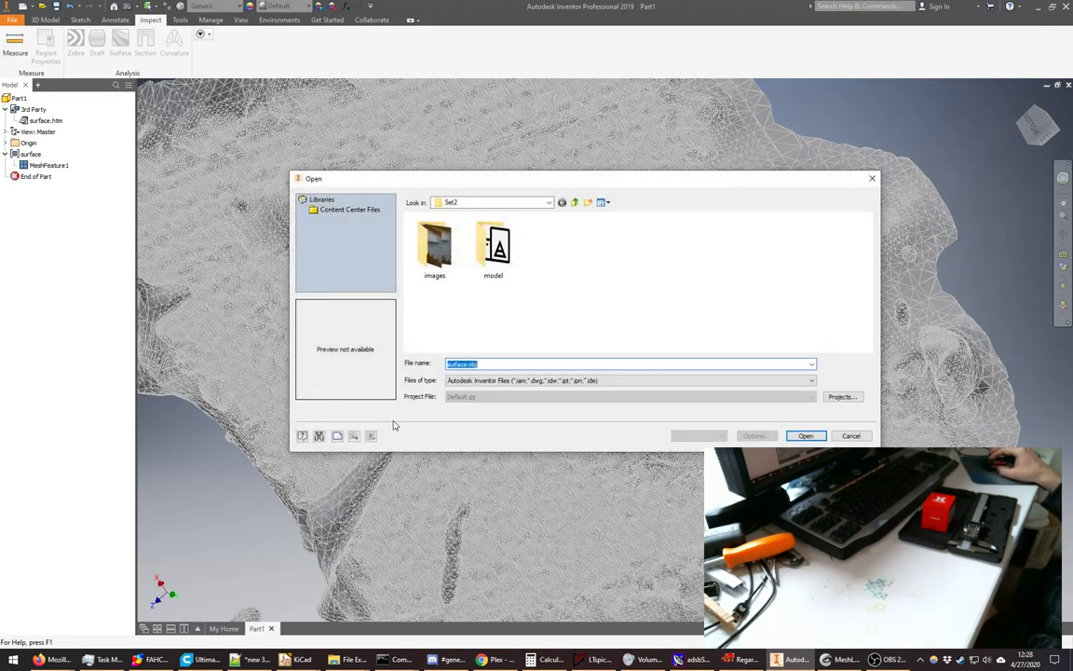
left_click(549, 203)
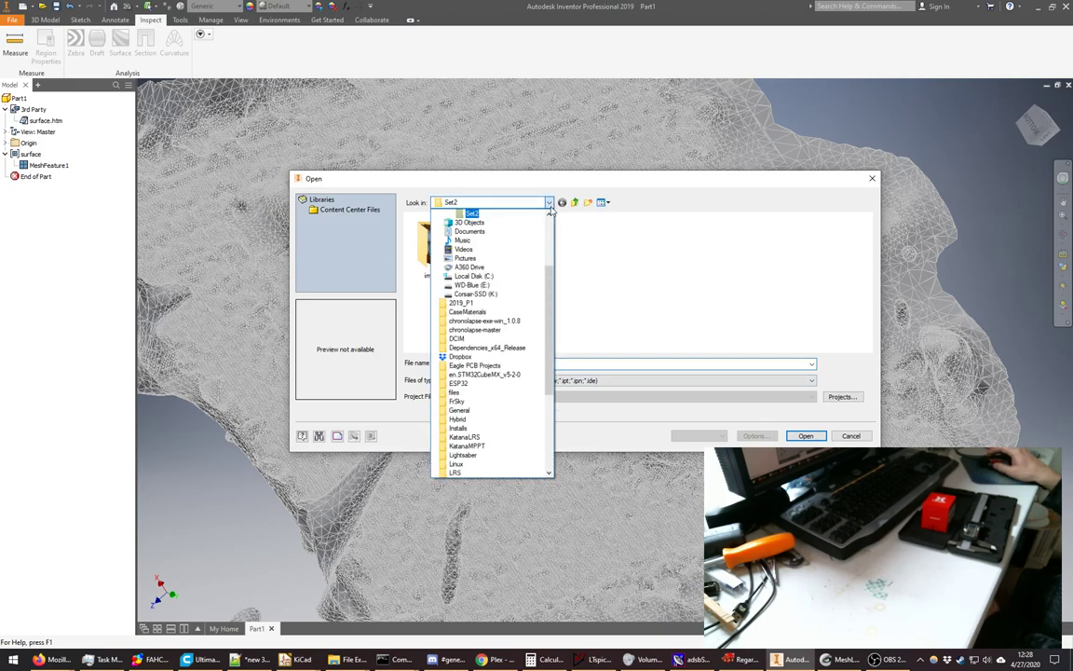
scroll(496, 351, "up", 3)
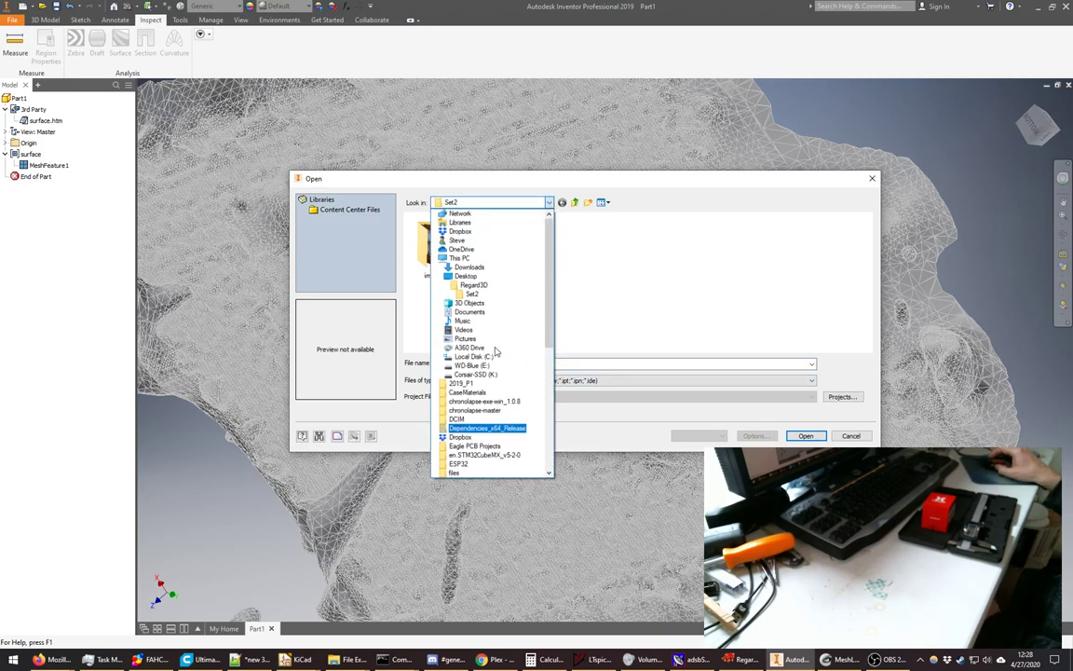
left_click(467, 311)
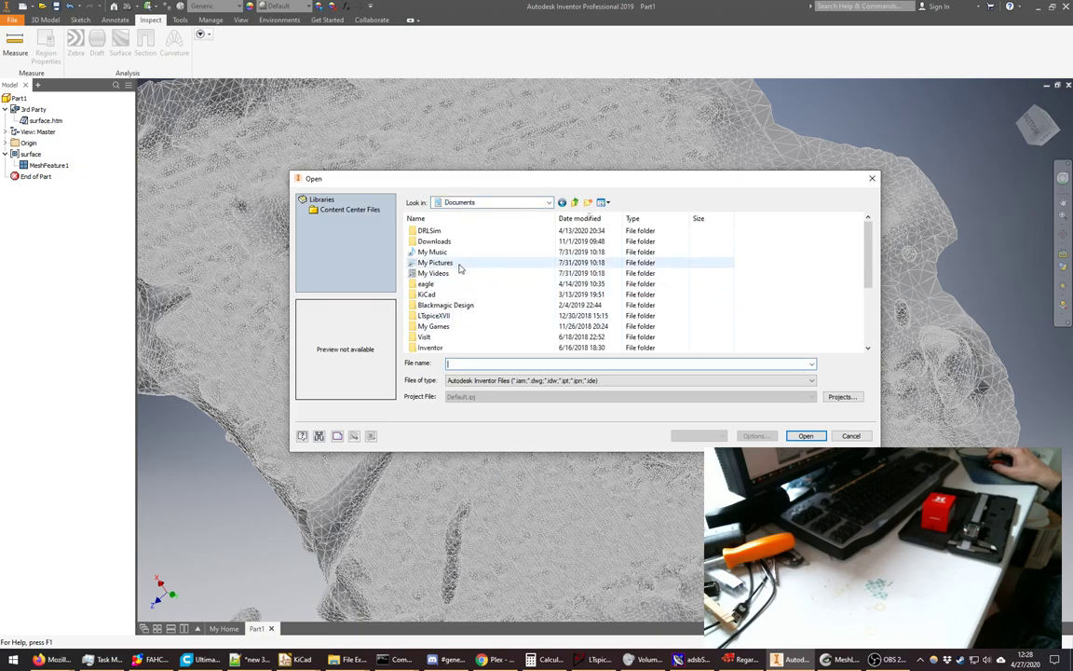
double_click(430, 347)
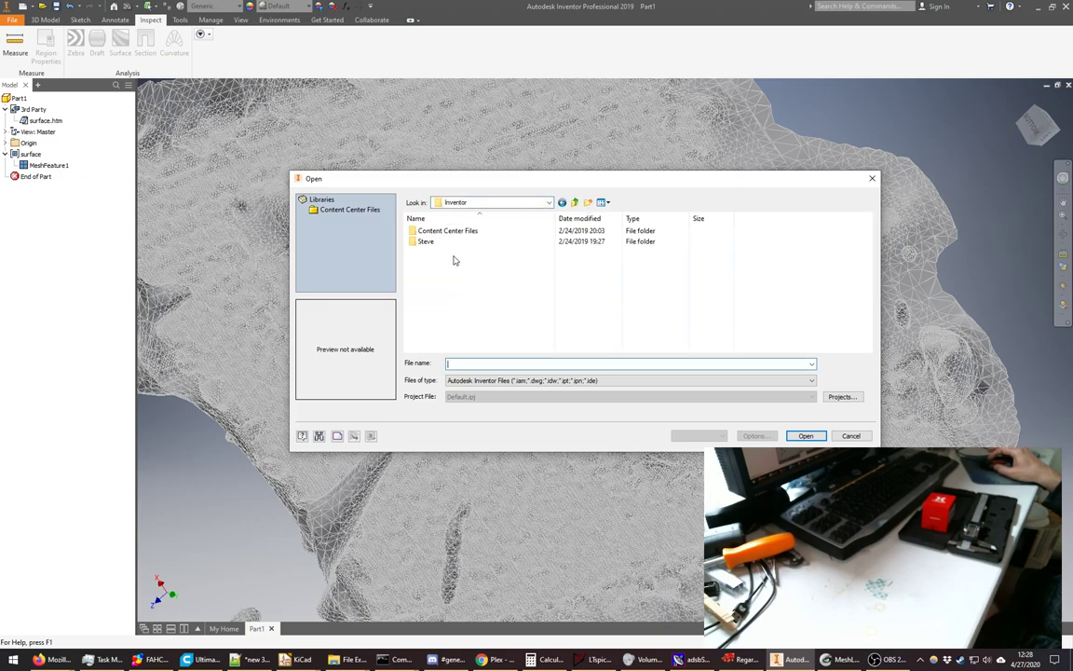
double_click(430, 242)
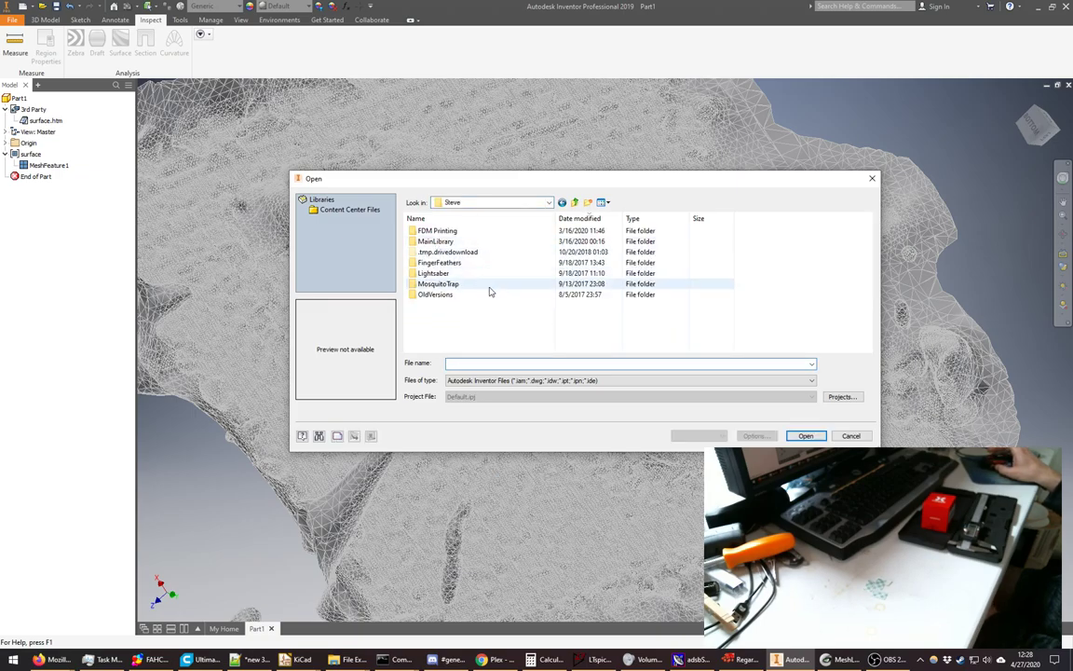
left_click(448, 243)
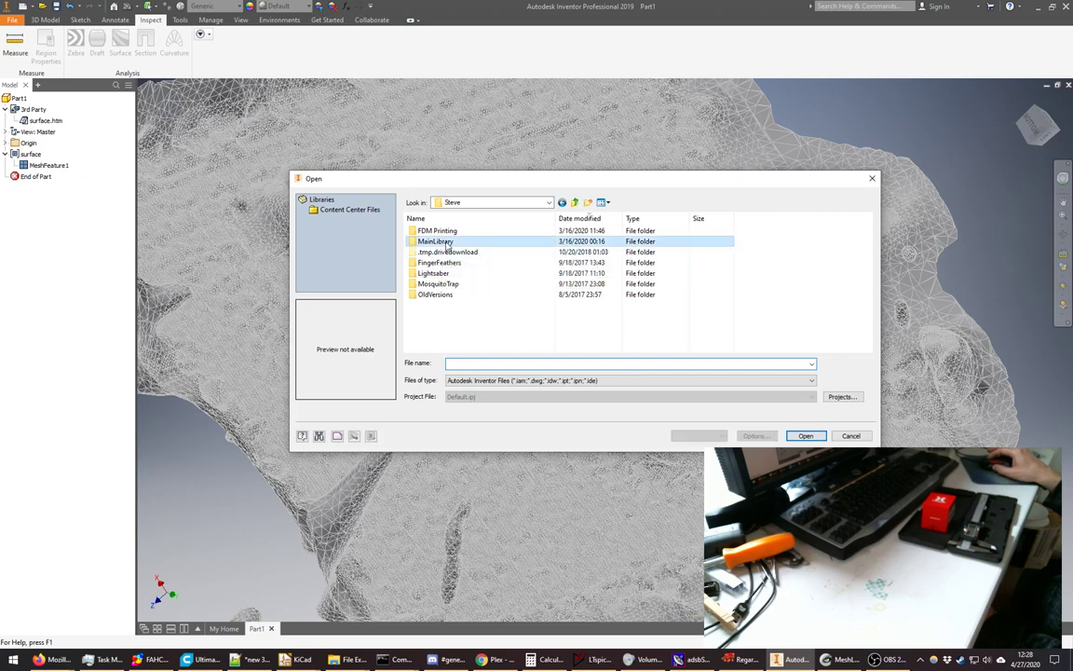
double_click(448, 243)
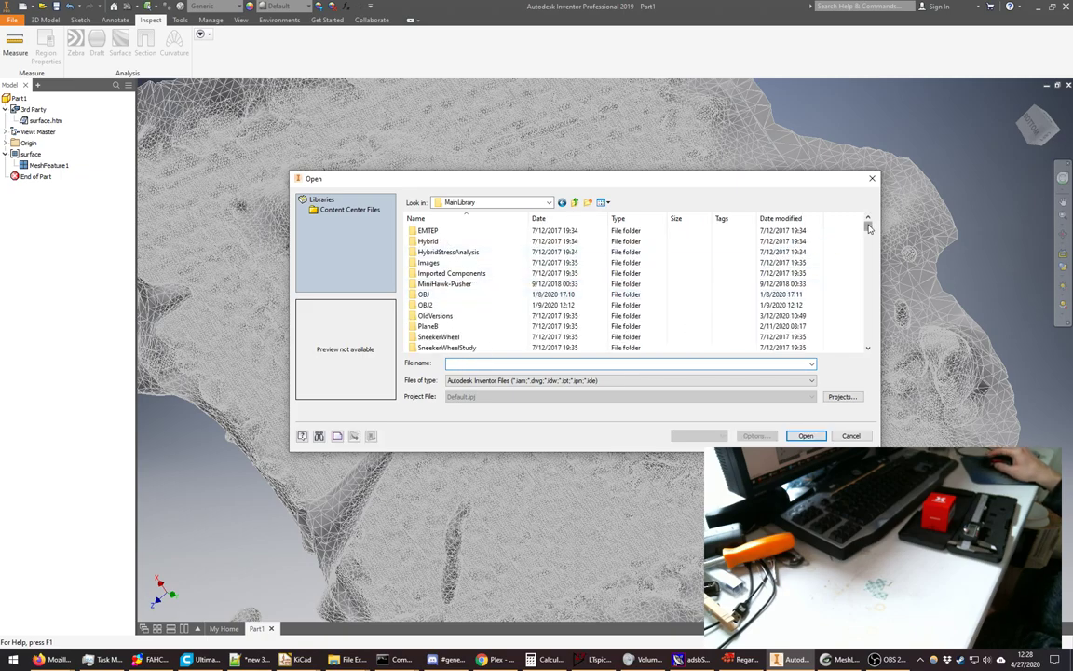
- Find RunCamMicroSwift3.ipt in the MainLibrary folder and open the part
left_click_drag(868, 228, 855, 286)
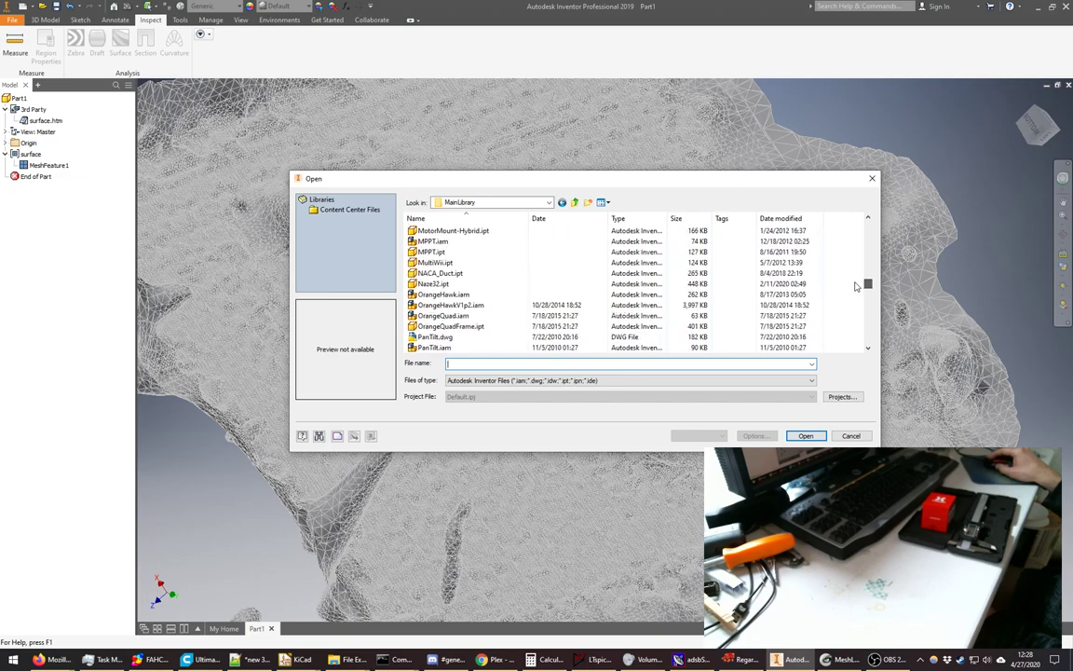
scroll(661, 295, "down", 8)
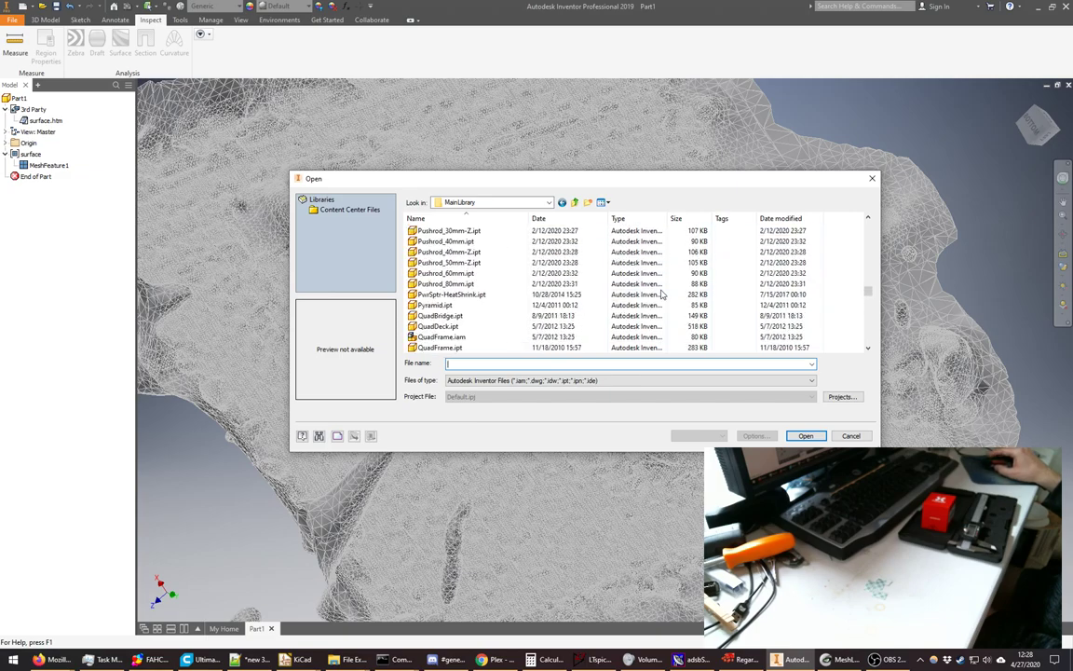
scroll(577, 298, "down", 4)
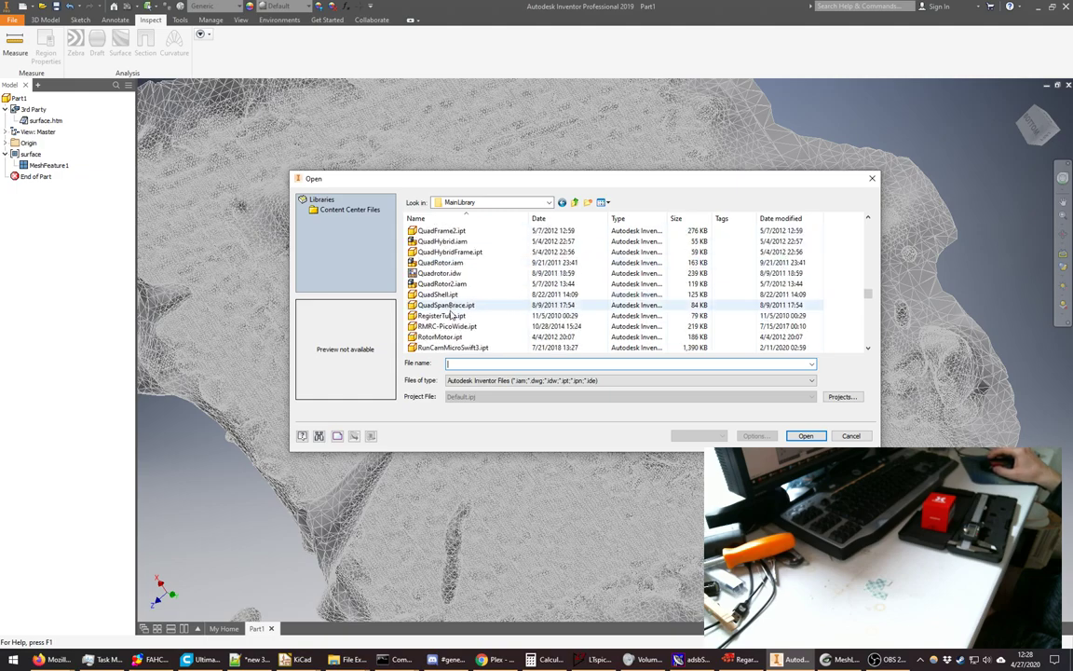
scroll(477, 307, "down", 1)
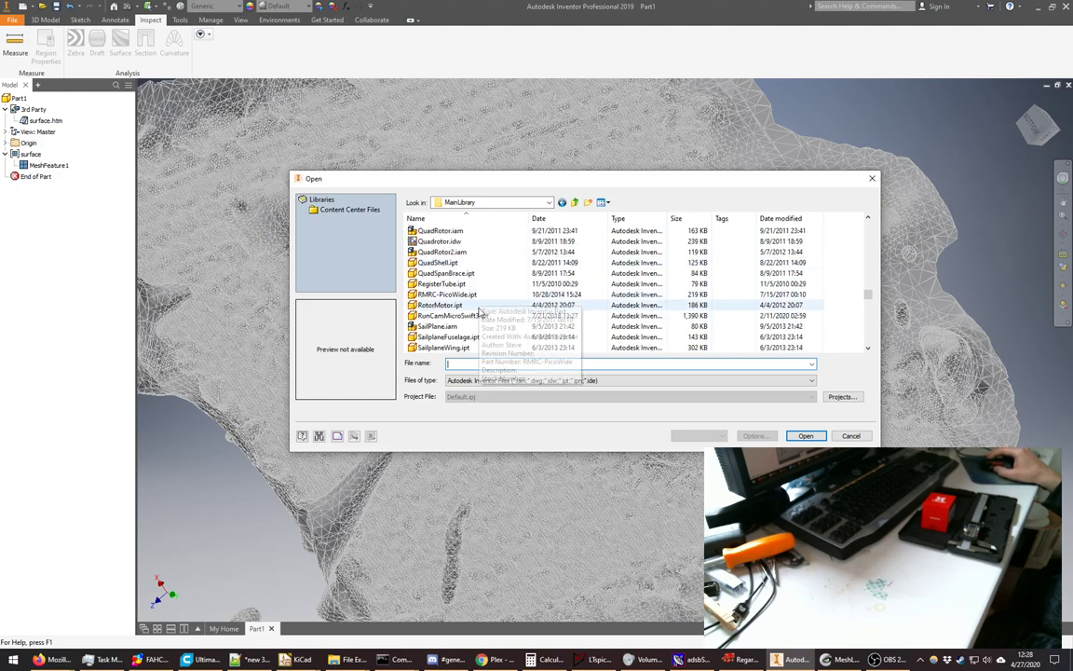
left_click(466, 316)
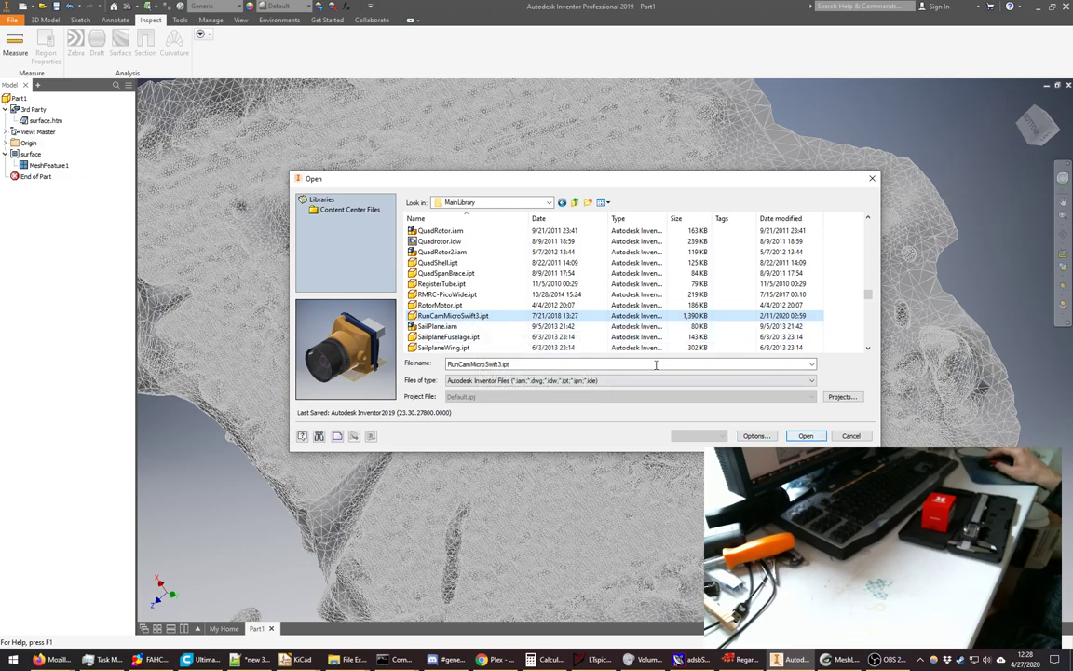
left_click(805, 435)
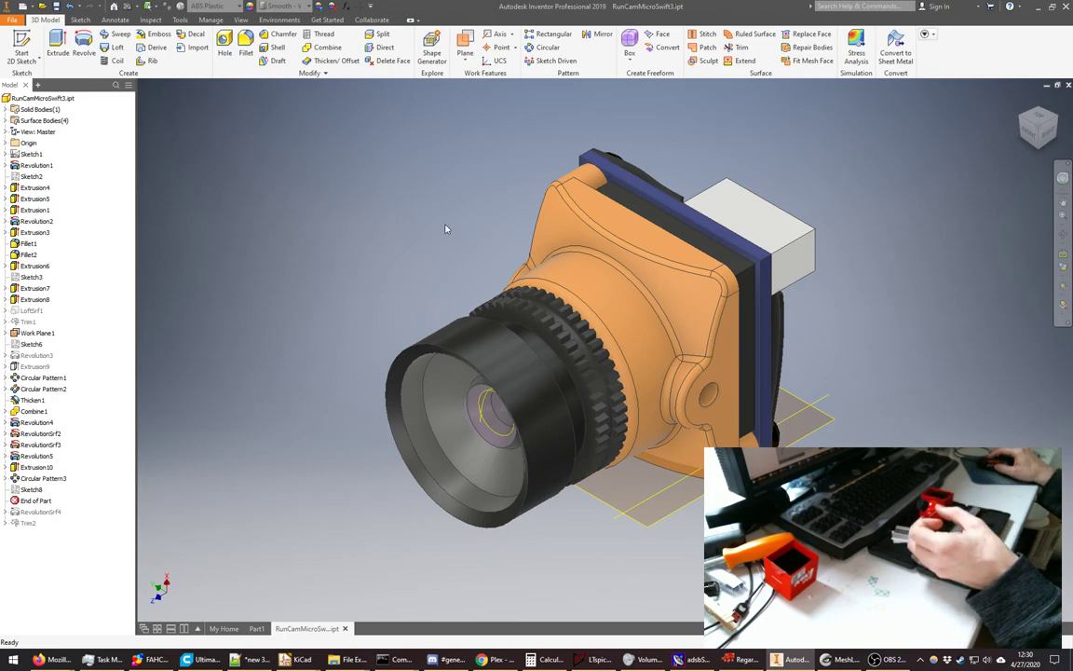
- Measure the camera's depth from the rear face of the blue circuit board to the front outer edge of the lens
scroll(385, 268, "down", 4)
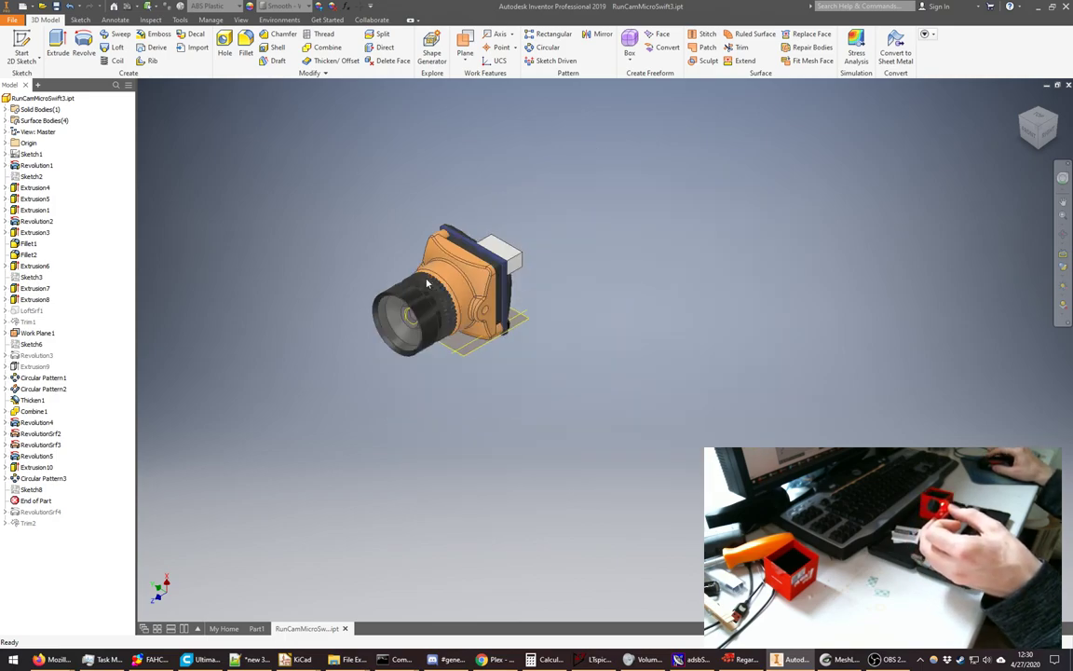
scroll(383, 258, "up", 6)
scroll(410, 345, "down", 3)
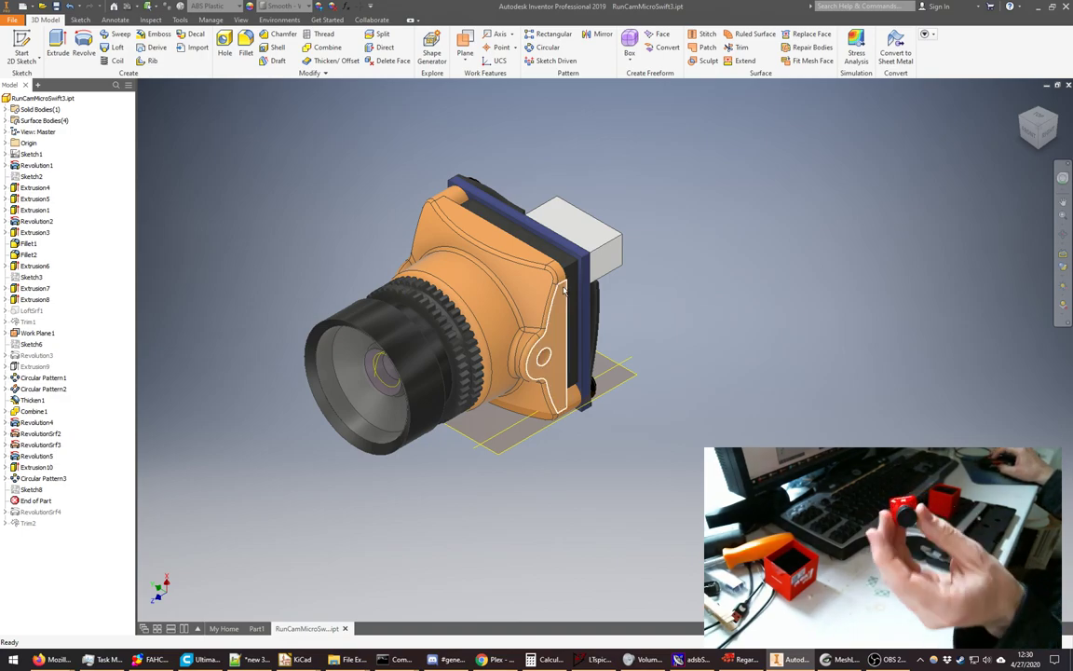
mouse_move(580, 307)
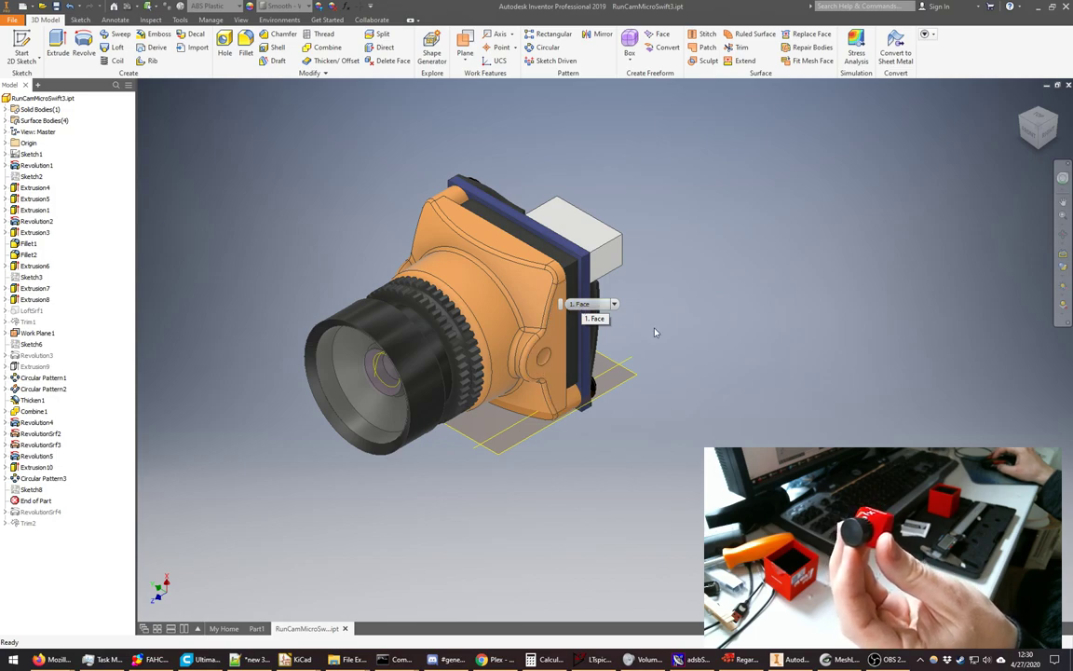
left_click(1047, 131)
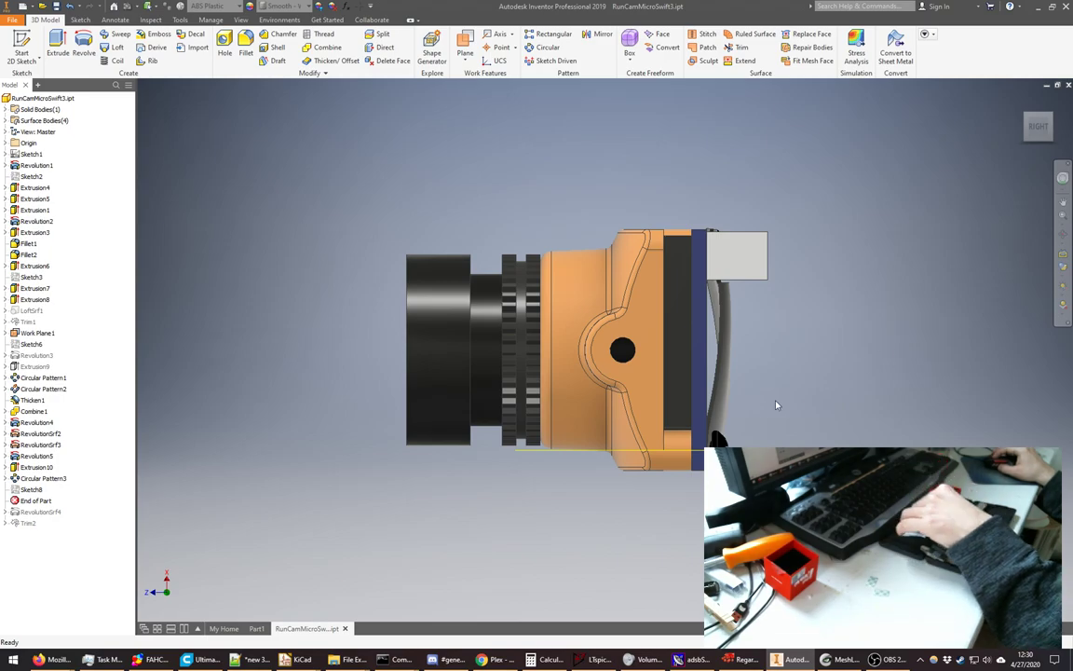
key("m")
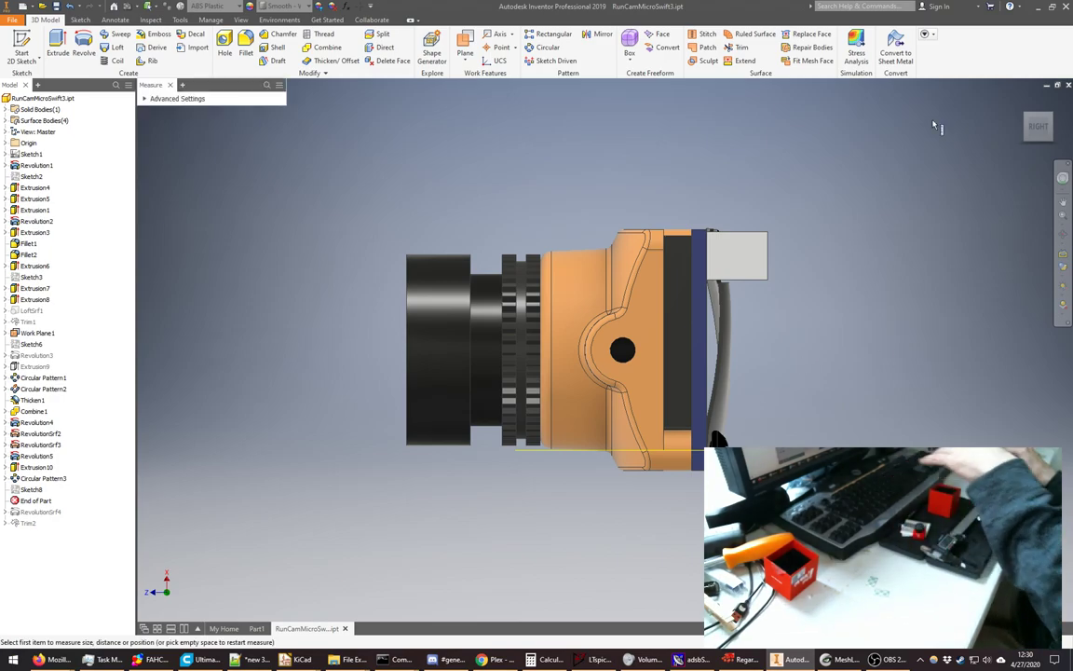
middle_click_drag(936, 126, 821, 399, "shift")
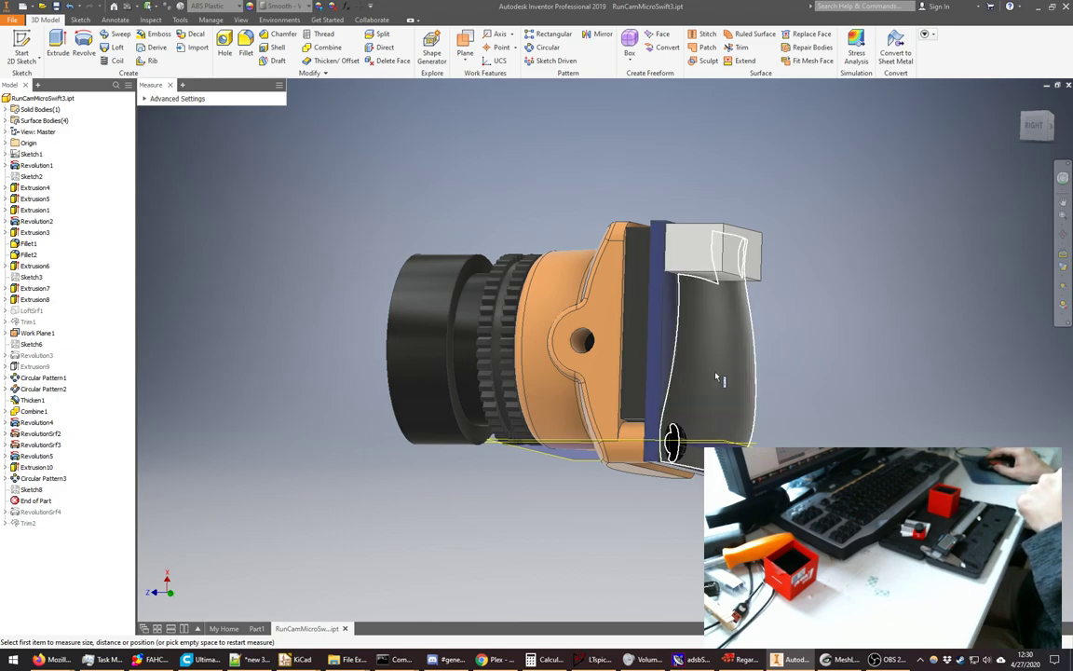
scroll(717, 377, "up", 3)
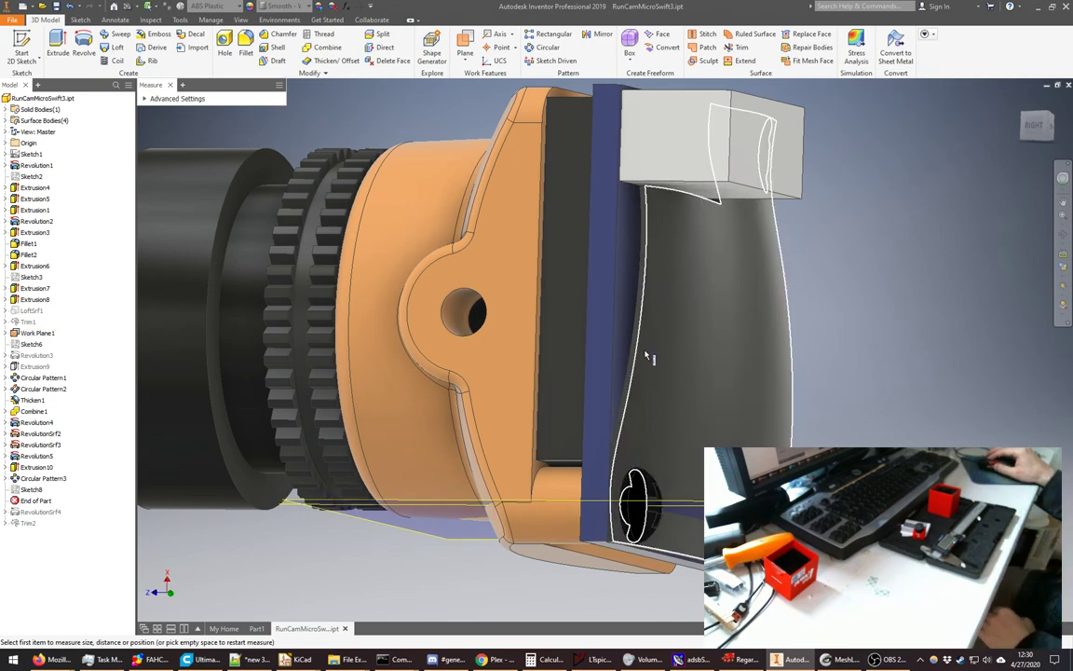
left_click(646, 296)
scroll(877, 420, "down", 3)
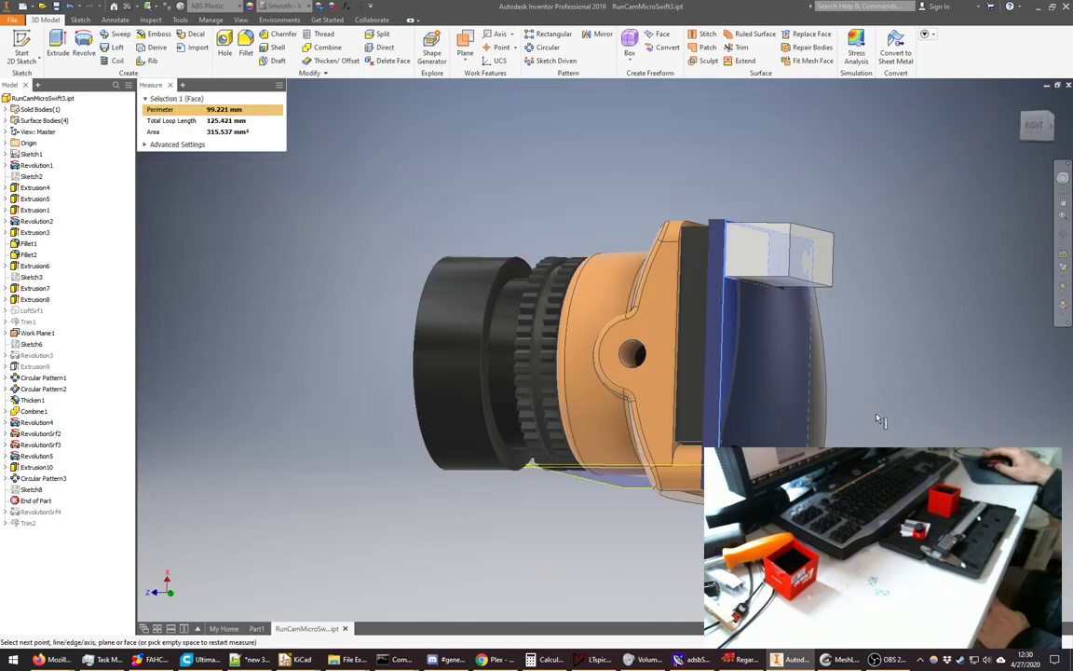
middle_click_drag(951, 119, 965, 154, "shift")
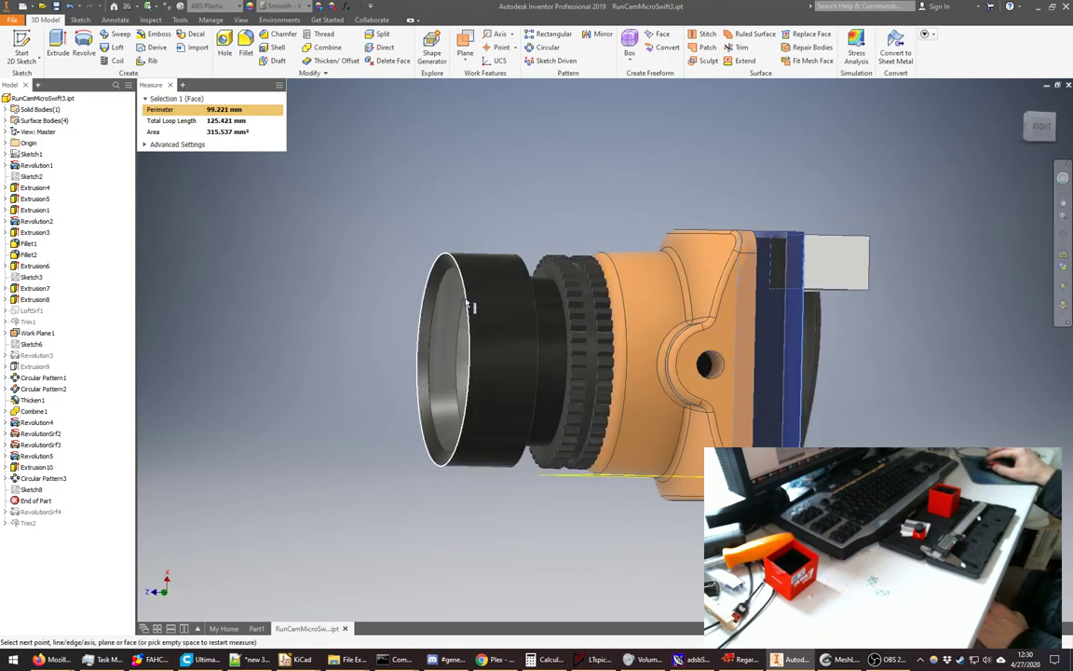
left_click(469, 305)
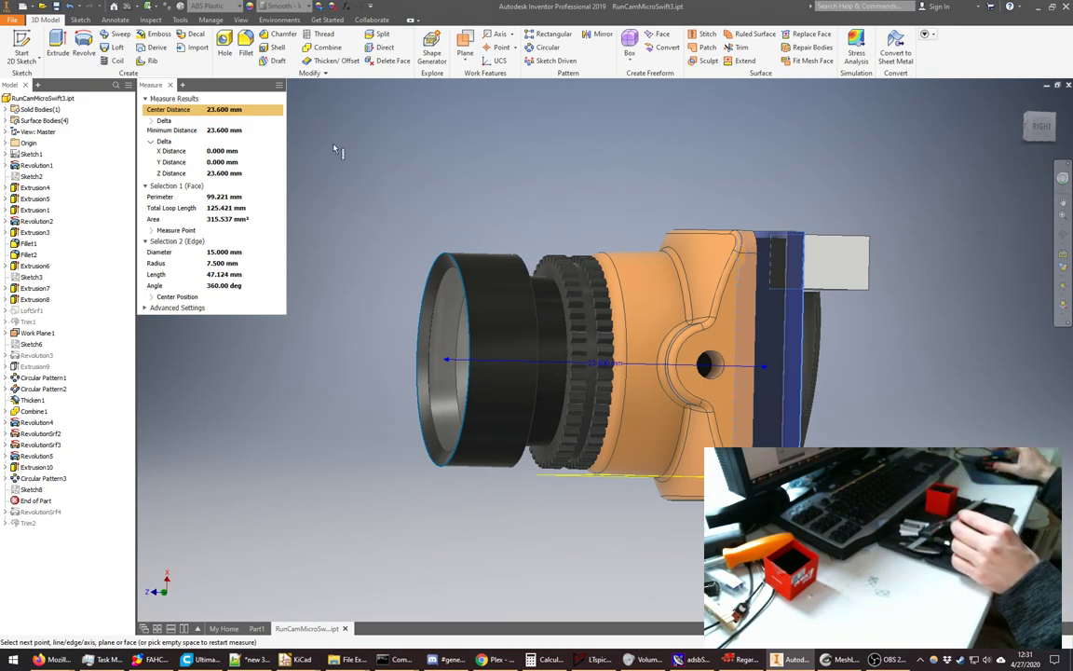
- Restart the measurement and measure the camera body's width between the two opposite side faces with the mounting holes
key("F5")
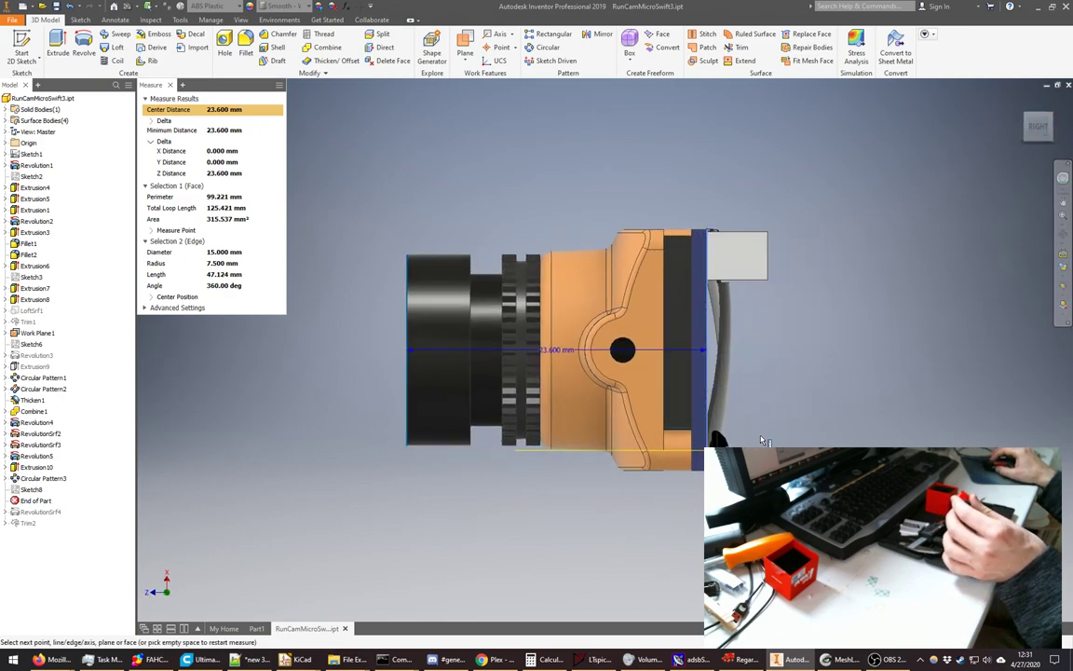
left_click(1052, 135)
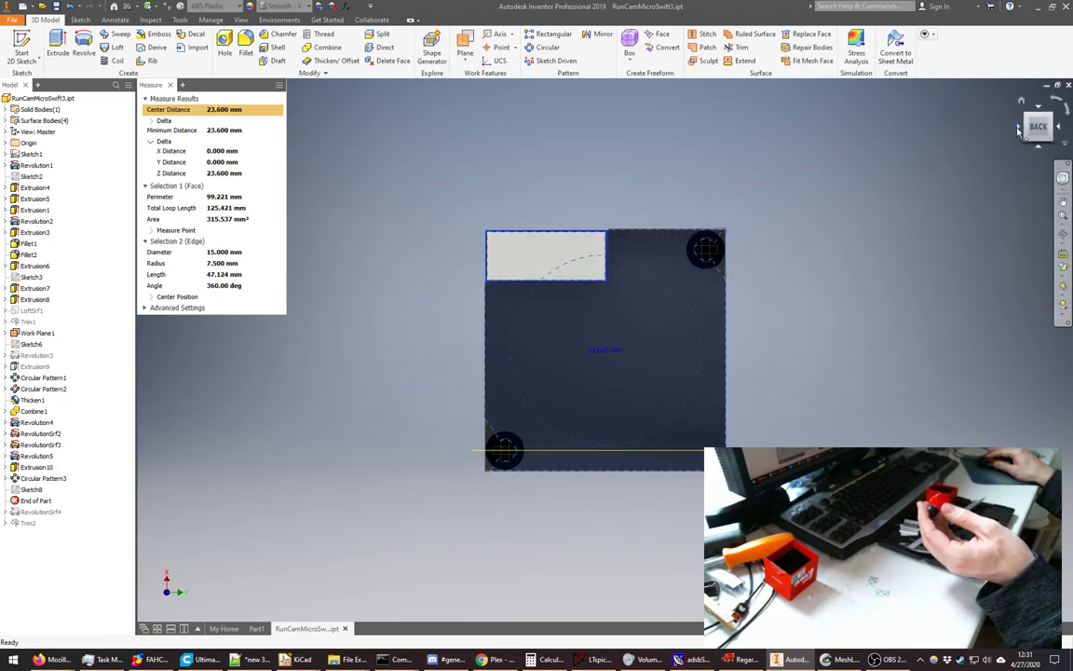
left_click(1019, 131)
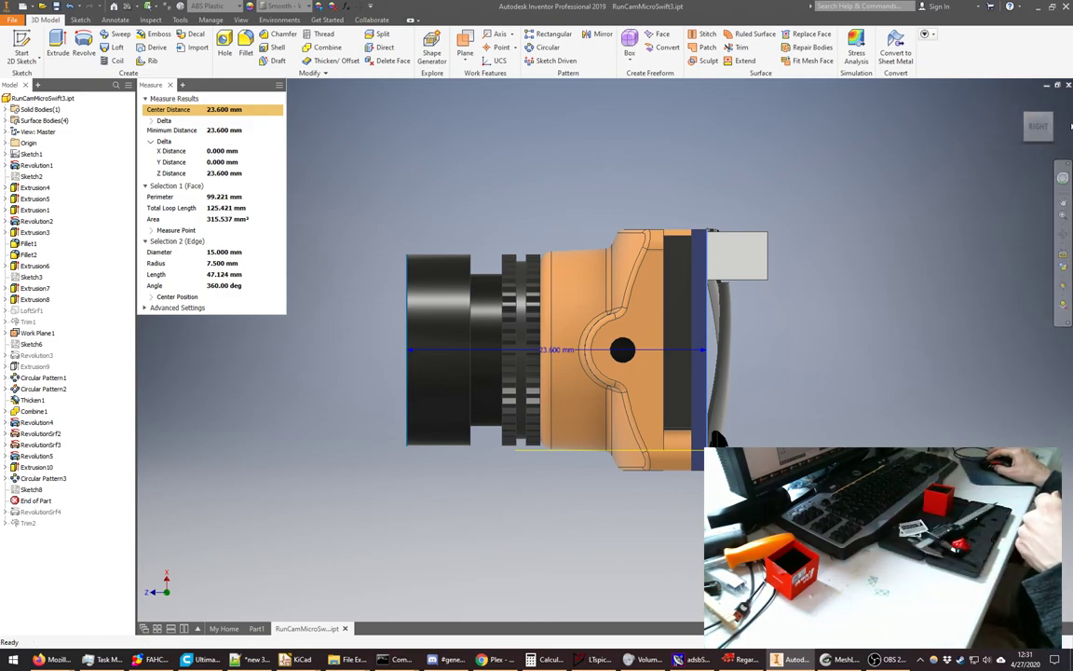
left_click(1021, 100)
right_click(789, 202)
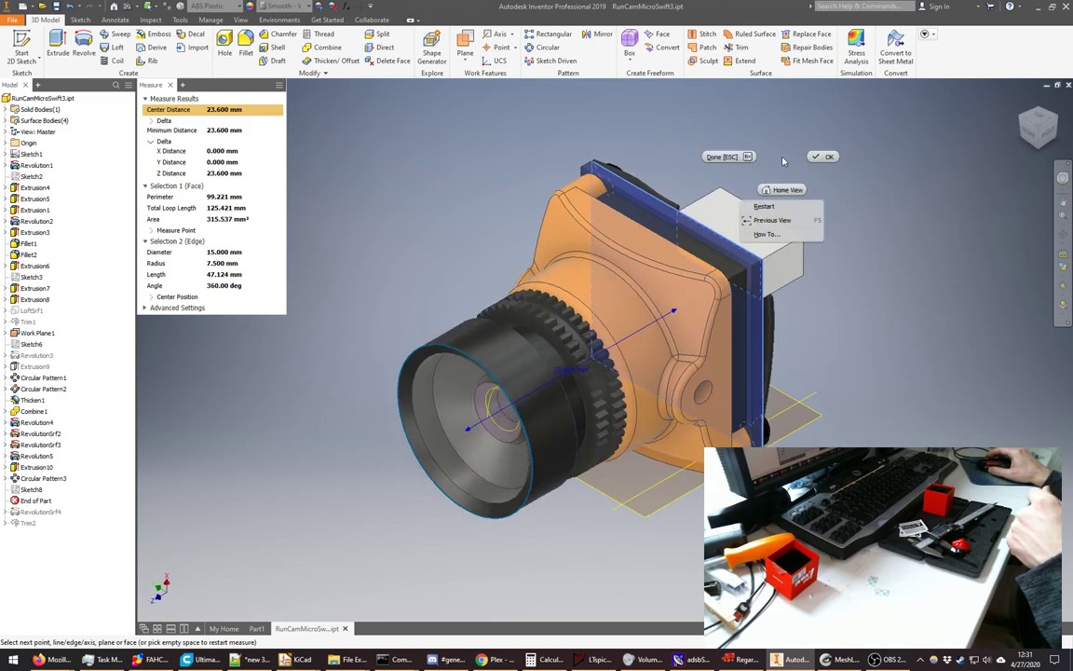
left_click(787, 206)
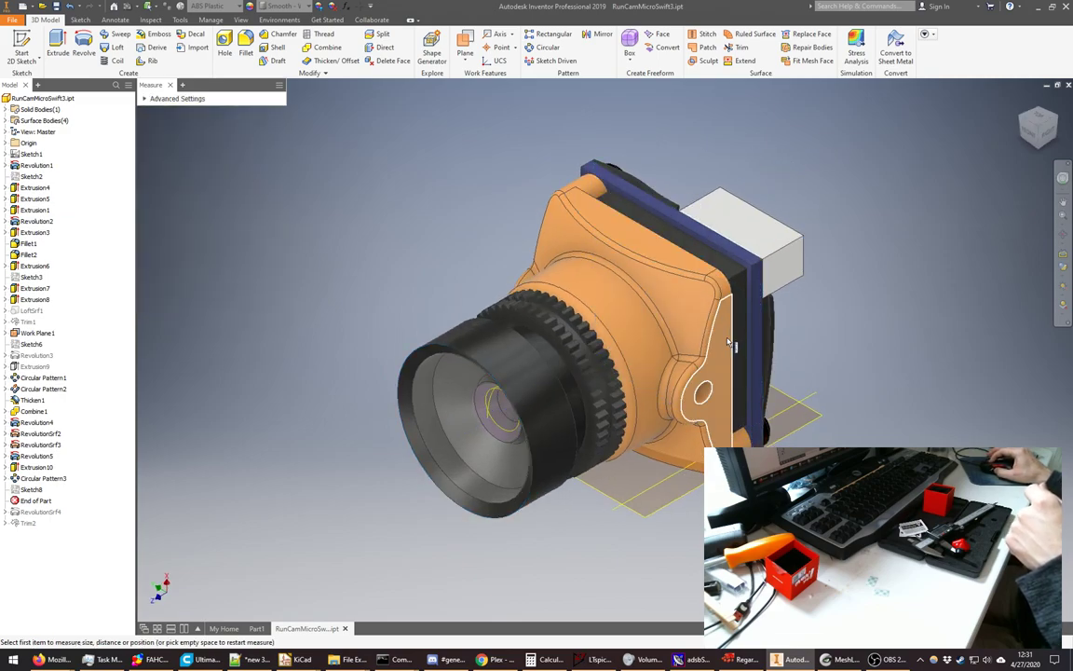
left_click(659, 310)
middle_click_drag(922, 116, 508, 347, "shift")
left_click(507, 347)
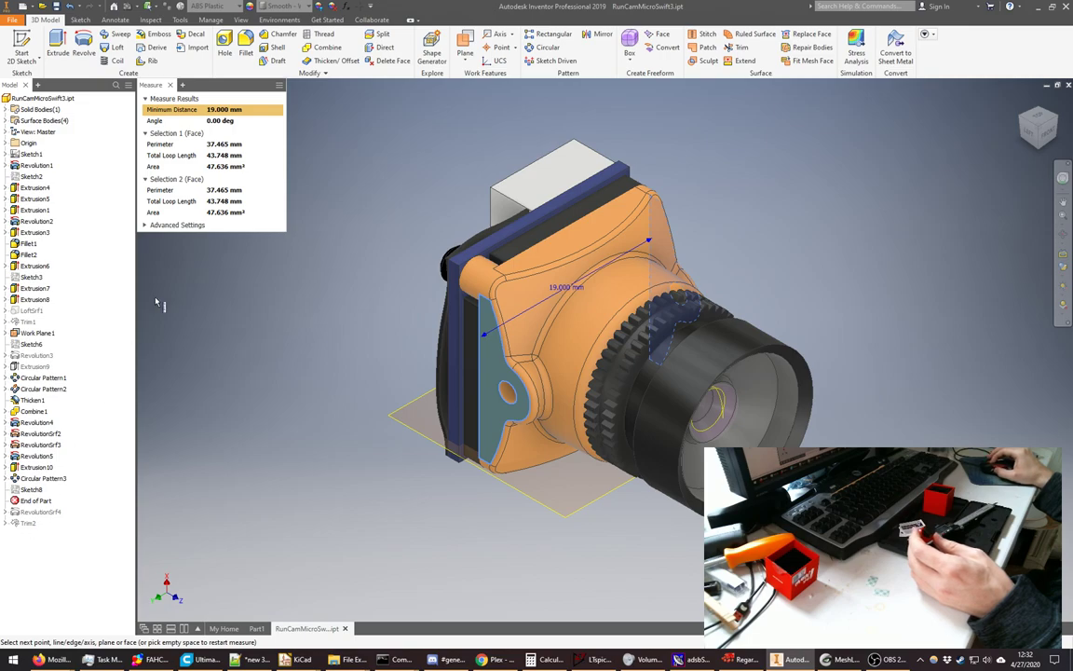
right_click(343, 168)
key("Escape")
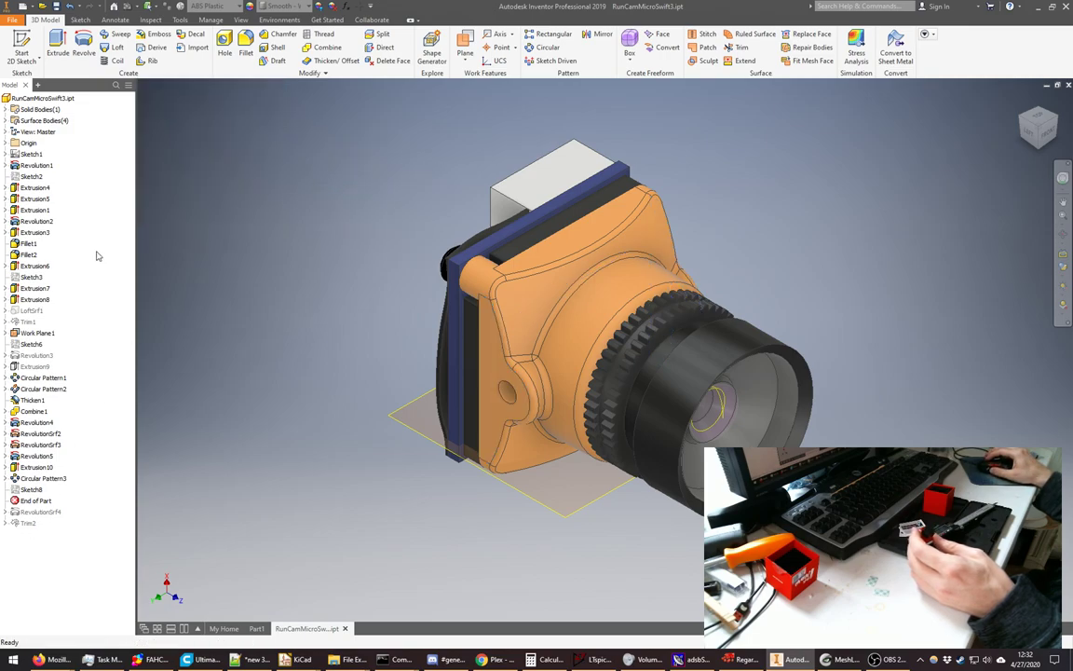
- Roll the part history back by moving the End of Part marker to directly below Sketch1
left_click(30, 154)
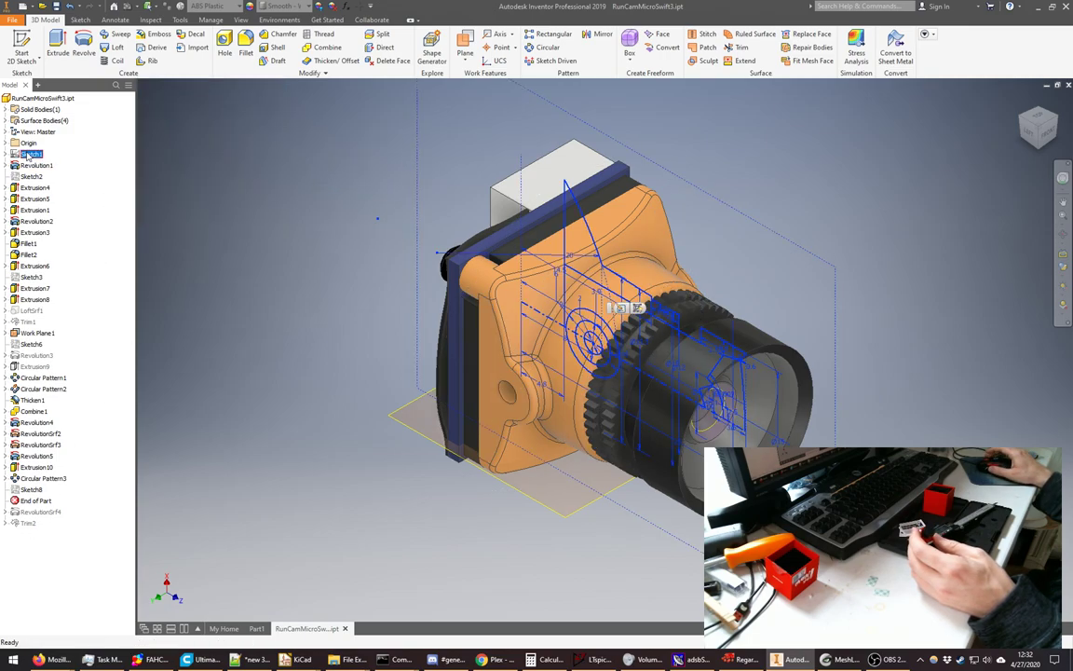
right_click(30, 156)
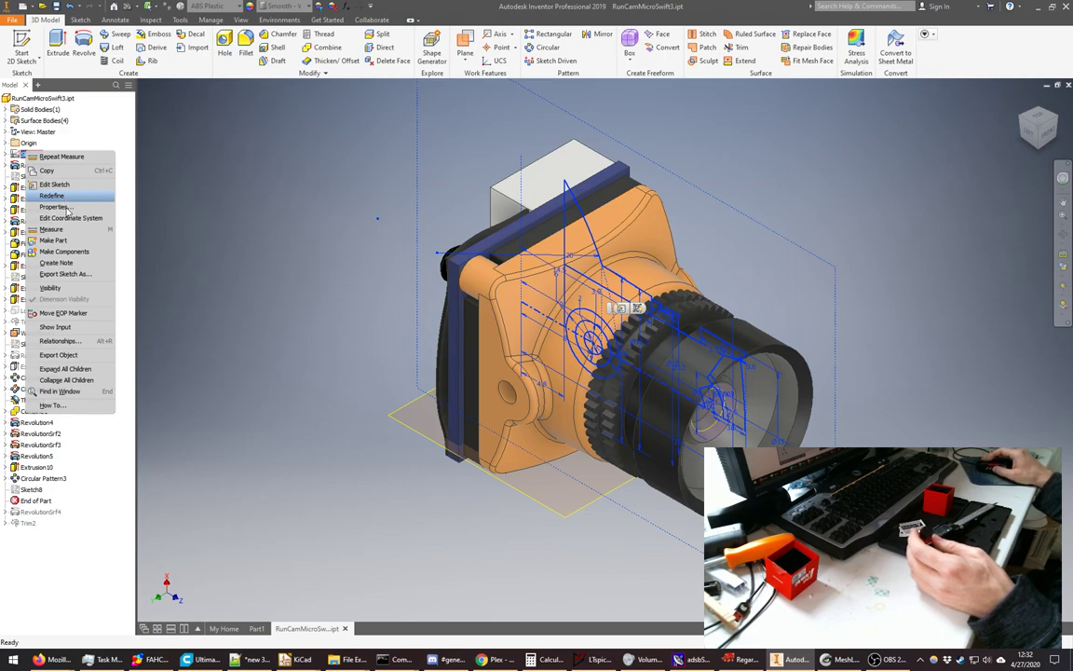
left_click(67, 313)
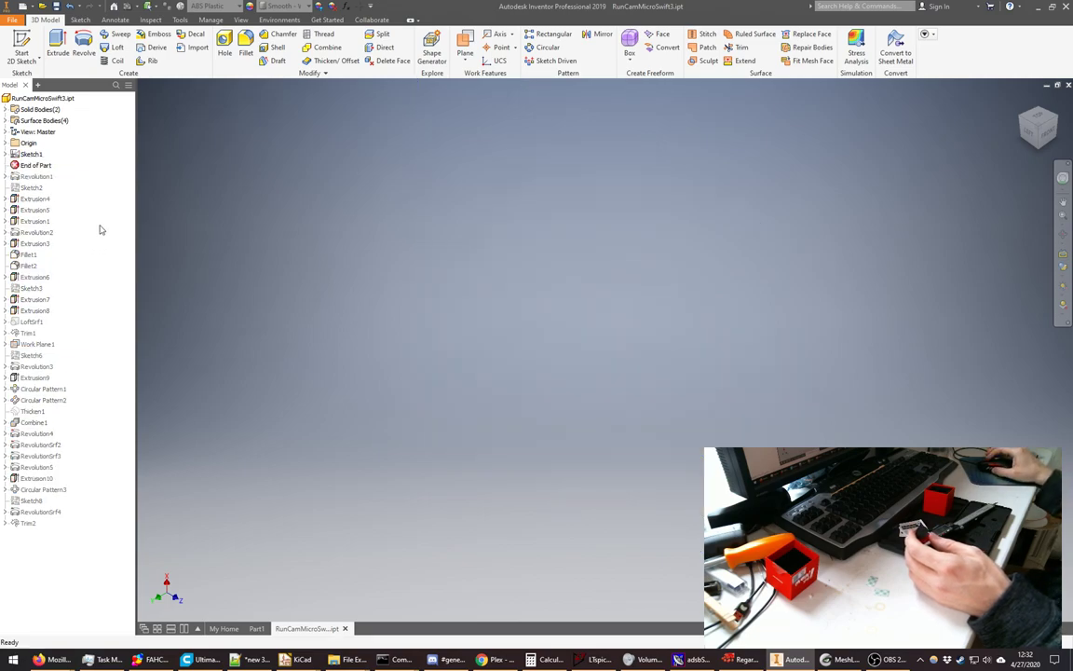
- Examine the profile and dimensions of Sketch1 of the camera part from the left side
left_click(33, 155)
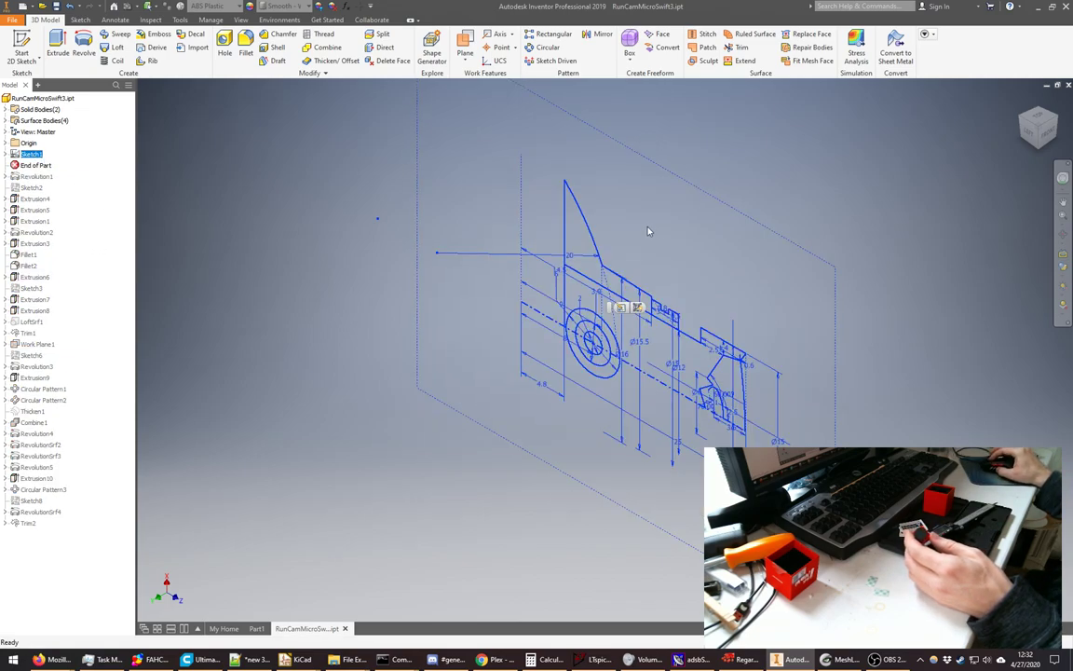
left_click(1029, 138)
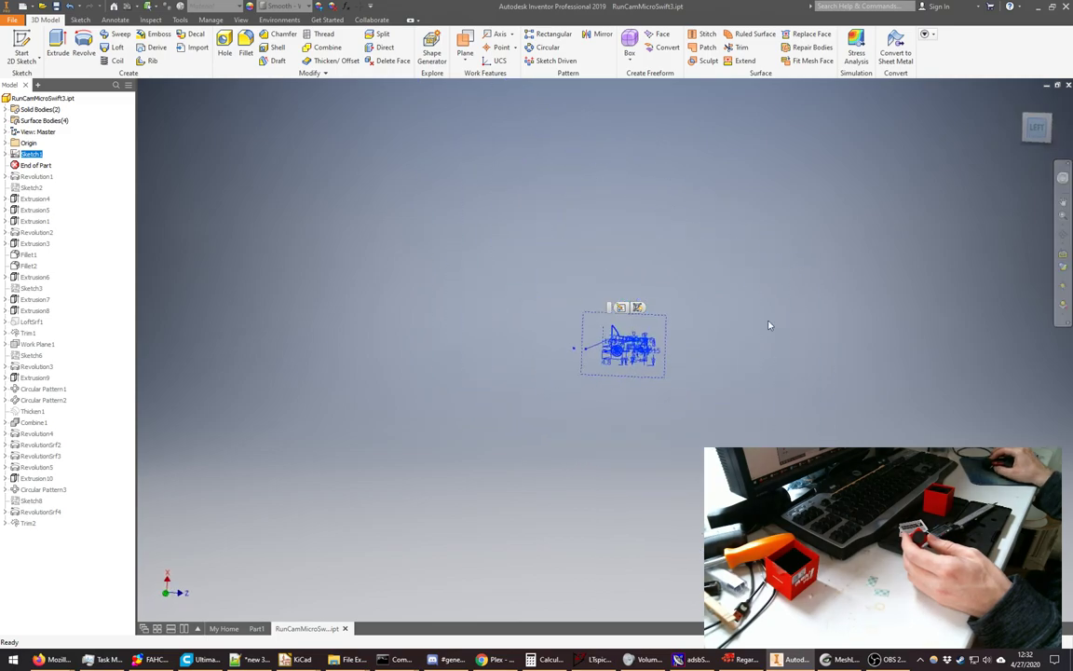
scroll(626, 383, "up", 5)
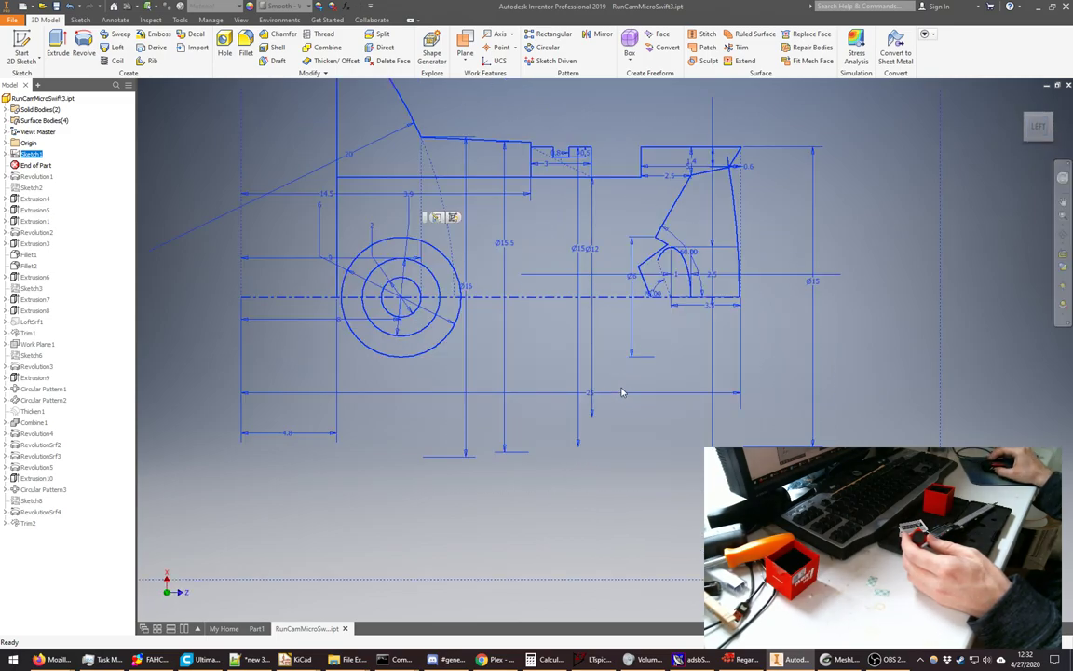
scroll(626, 383, "down", 4)
left_click(888, 230)
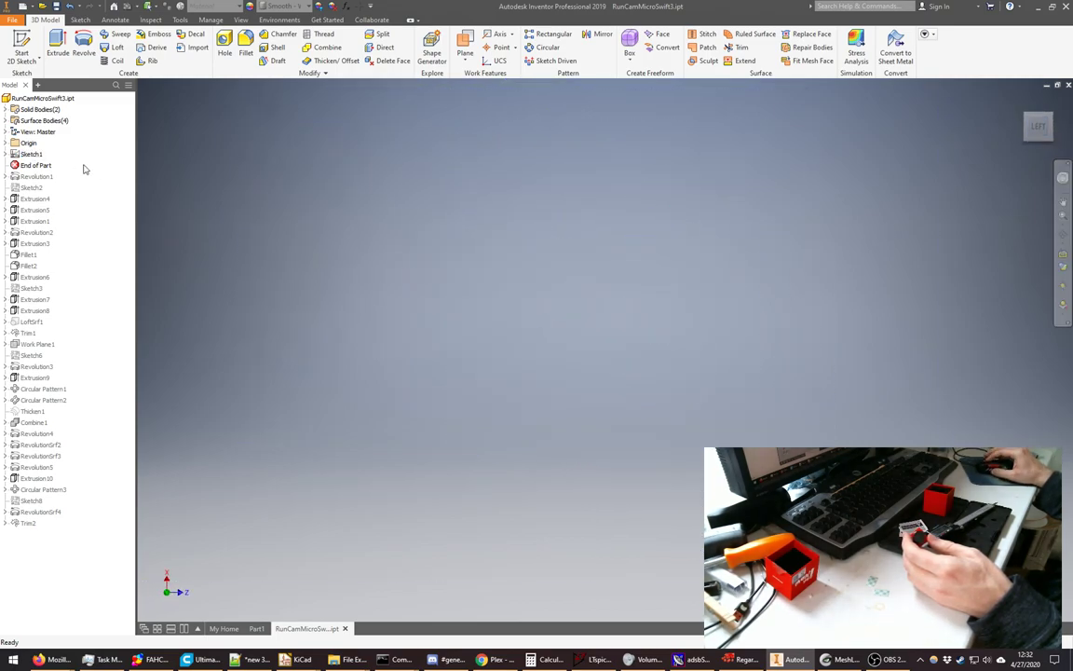
left_click(31, 153)
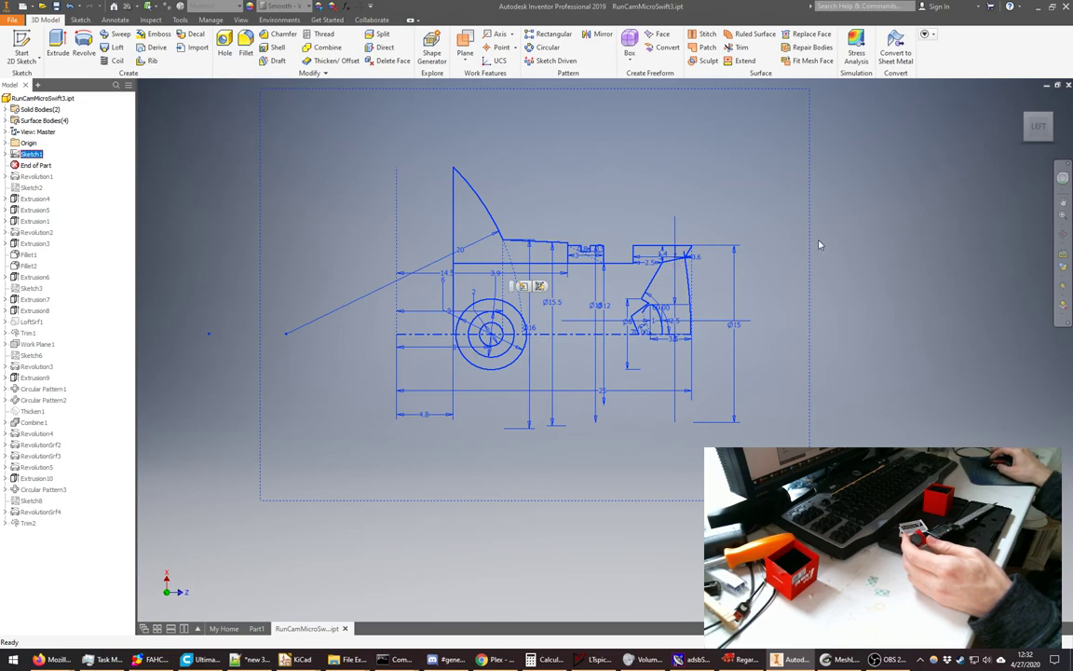
scroll(661, 334, "up", 3)
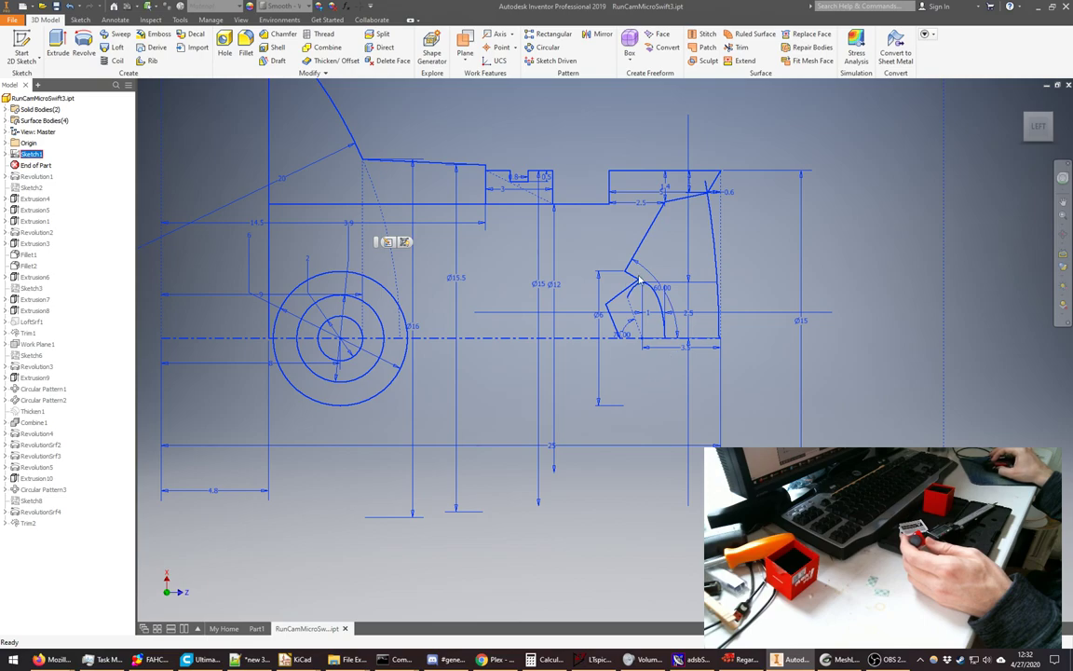
scroll(623, 284, "down", 5)
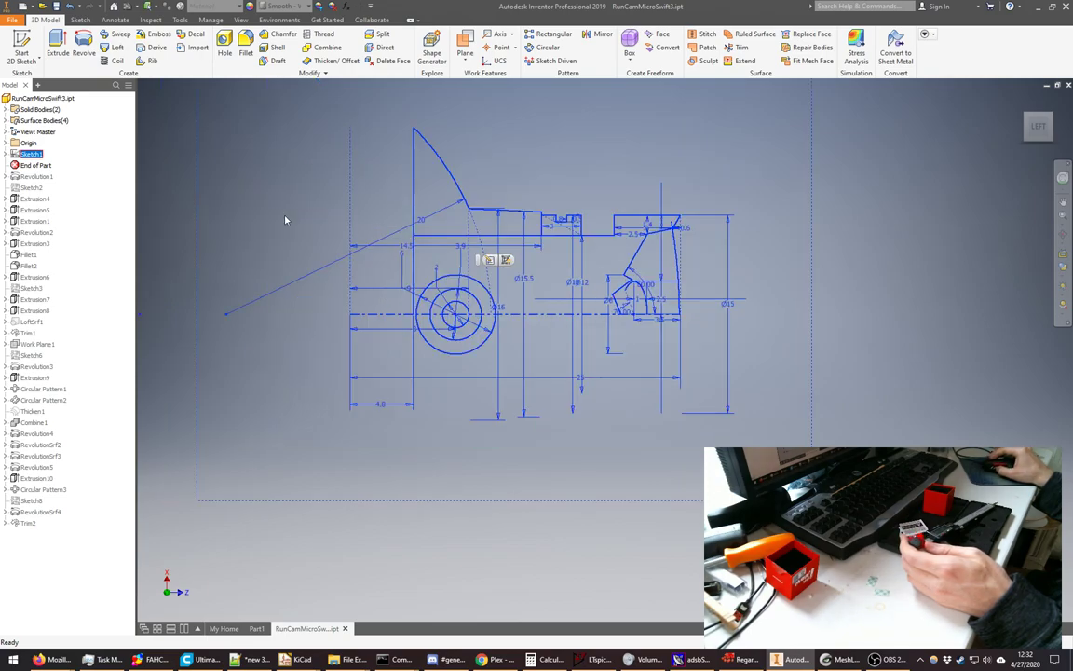
- Restore the full feature history by moving the End of Part marker below Trim2, and view the part isometrically
left_click(15, 167)
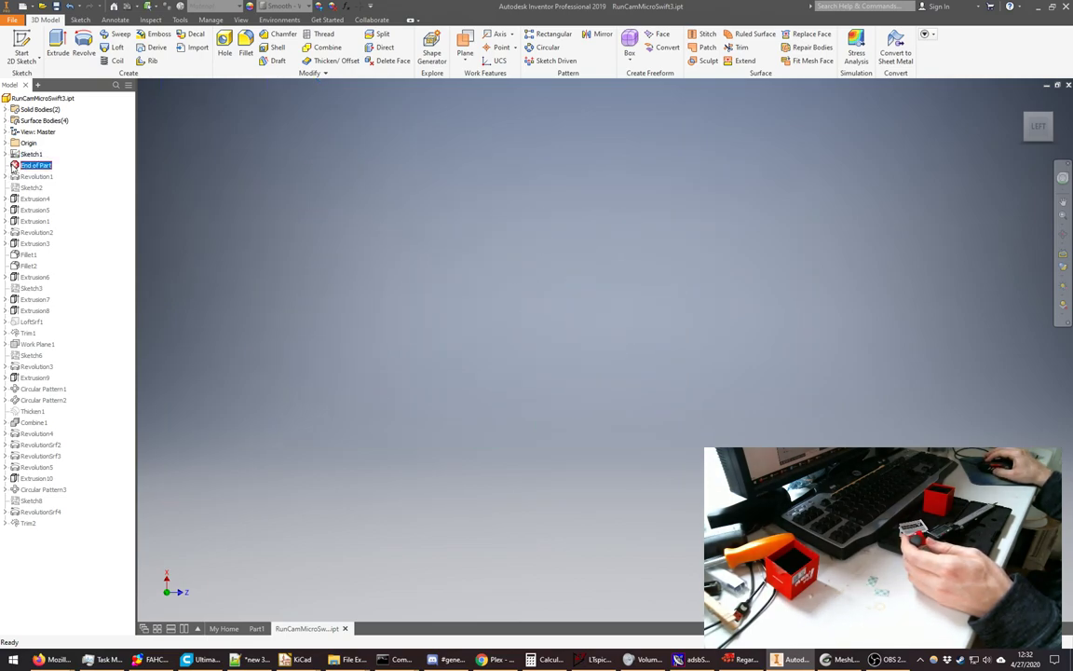
mouse_move(15, 168)
left_mouse_down()
mouse_move(56, 503)
mouse_move(23, 524)
left_mouse_up()
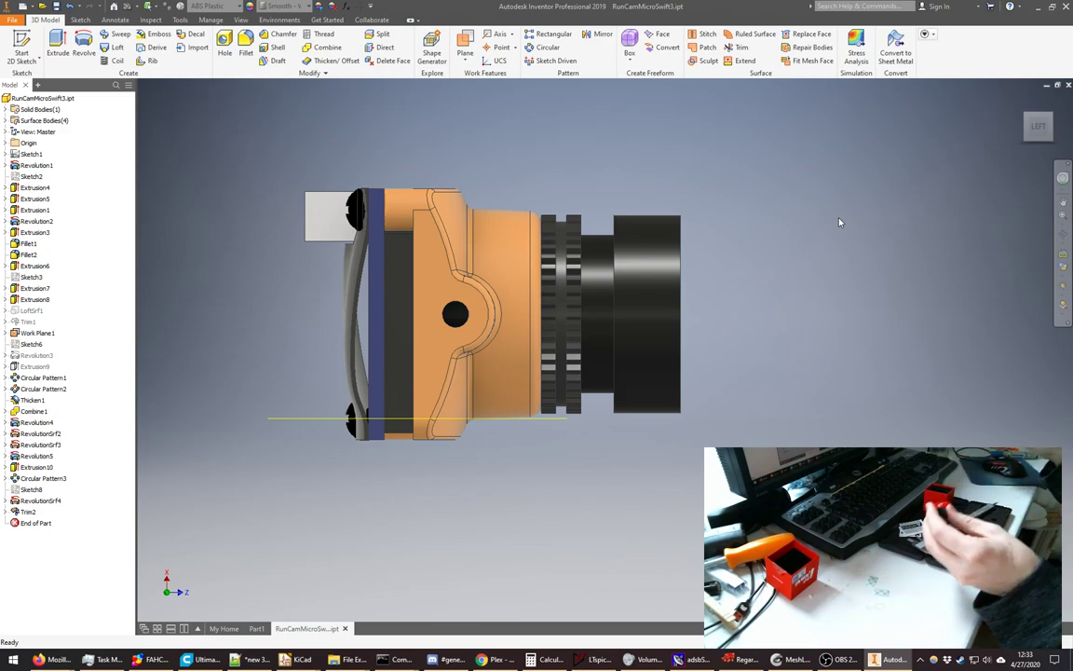
left_click(1043, 121)
left_click(1051, 117)
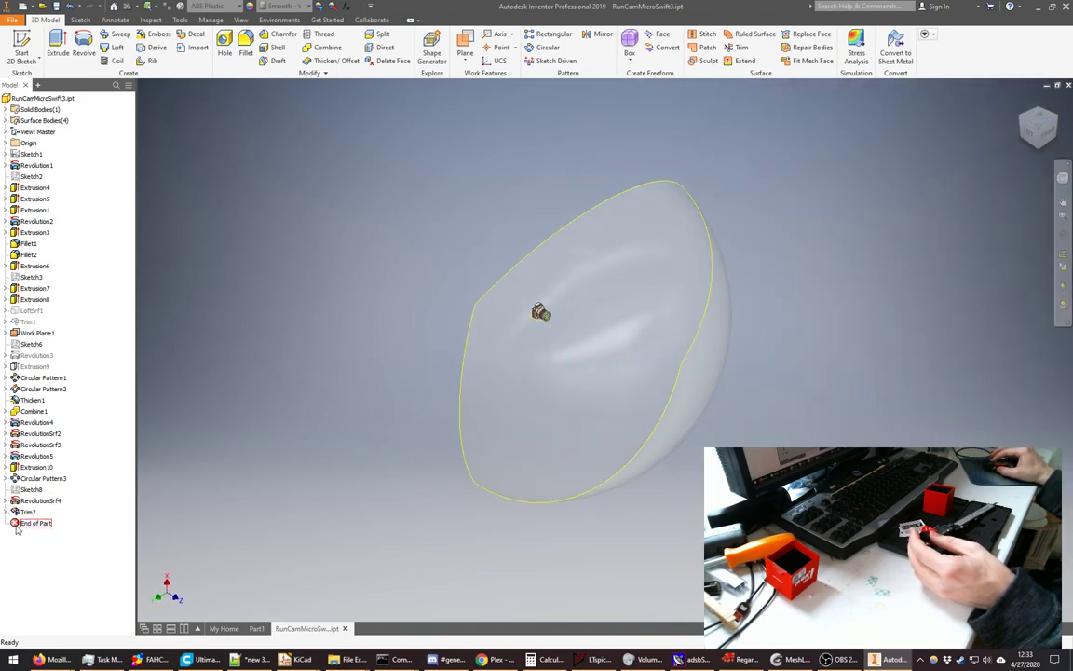
- Roll the part history back to directly below Sketch8 and inspect the camera's lens from the front
left_click_drag(16, 524, 21, 498)
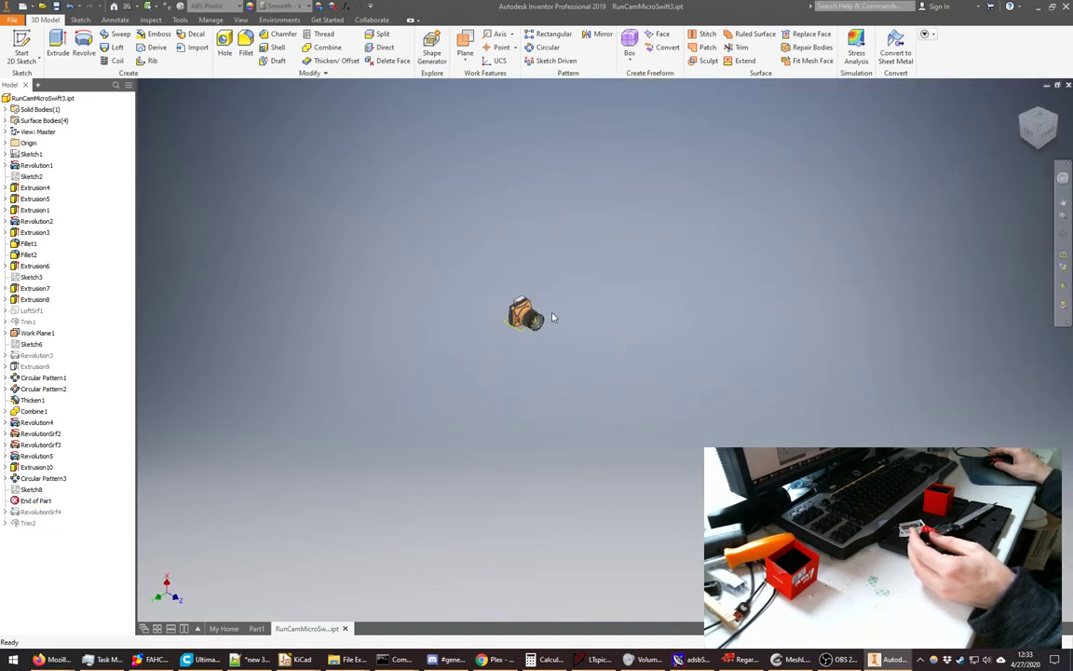
scroll(552, 317, "up", 10)
scroll(572, 366, "up", 3)
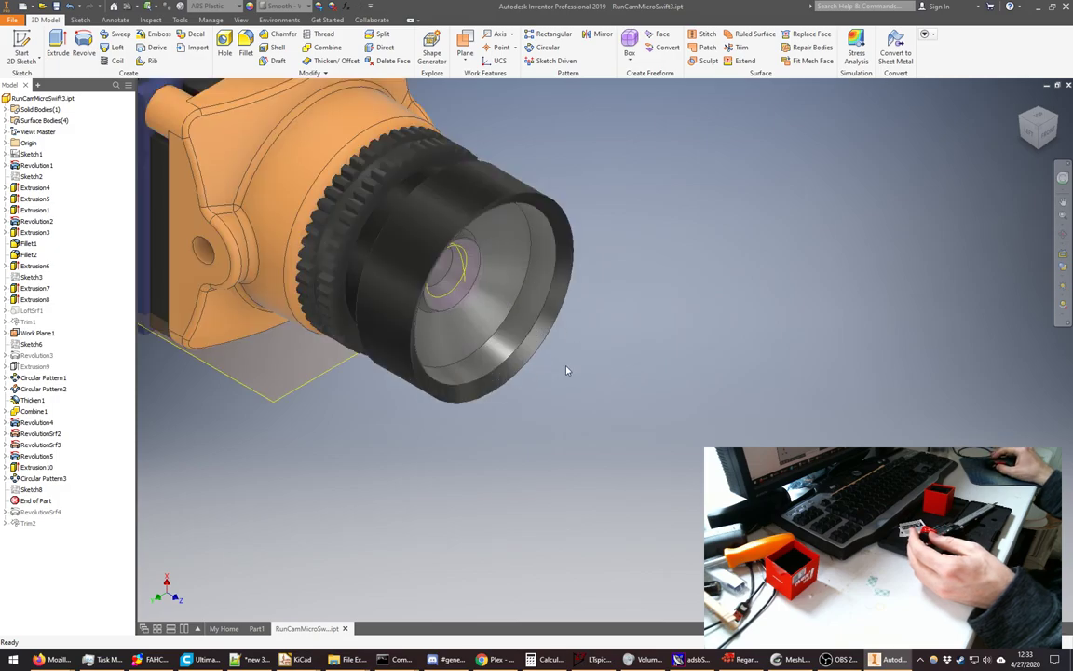
mouse_move(321, 191)
middle_mouse_down("shift")
mouse_move(252, 198)
mouse_move(228, 154)
mouse_move(244, 187)
mouse_move(931, 117)
mouse_move(978, 131)
middle_mouse_up("shift")
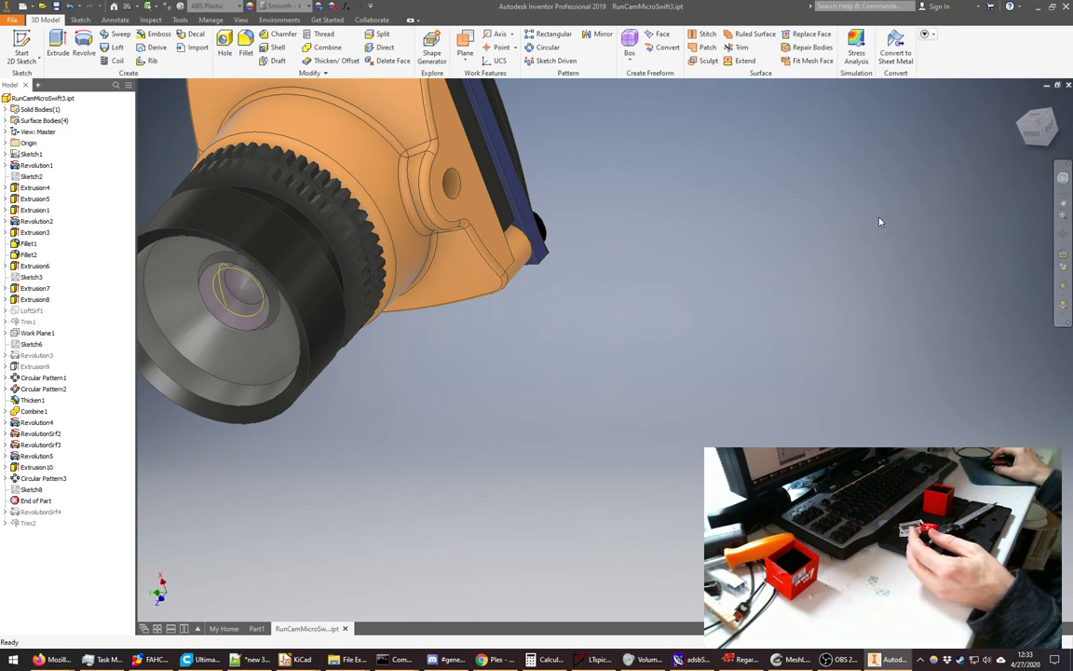
left_click(242, 19)
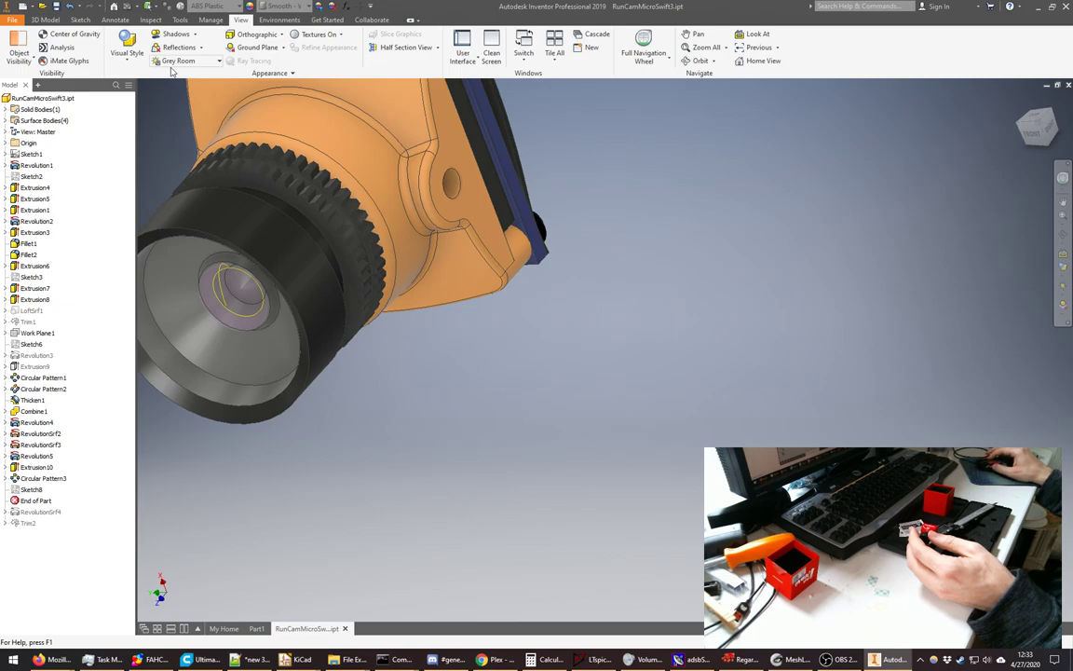
left_click(28, 58)
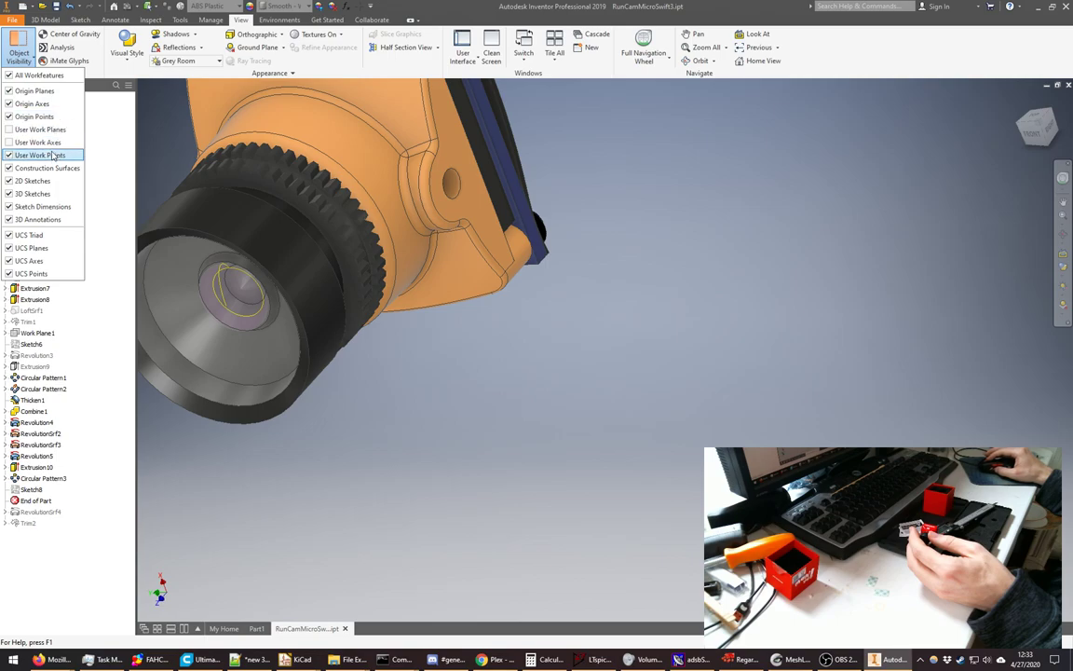
left_click(236, 278)
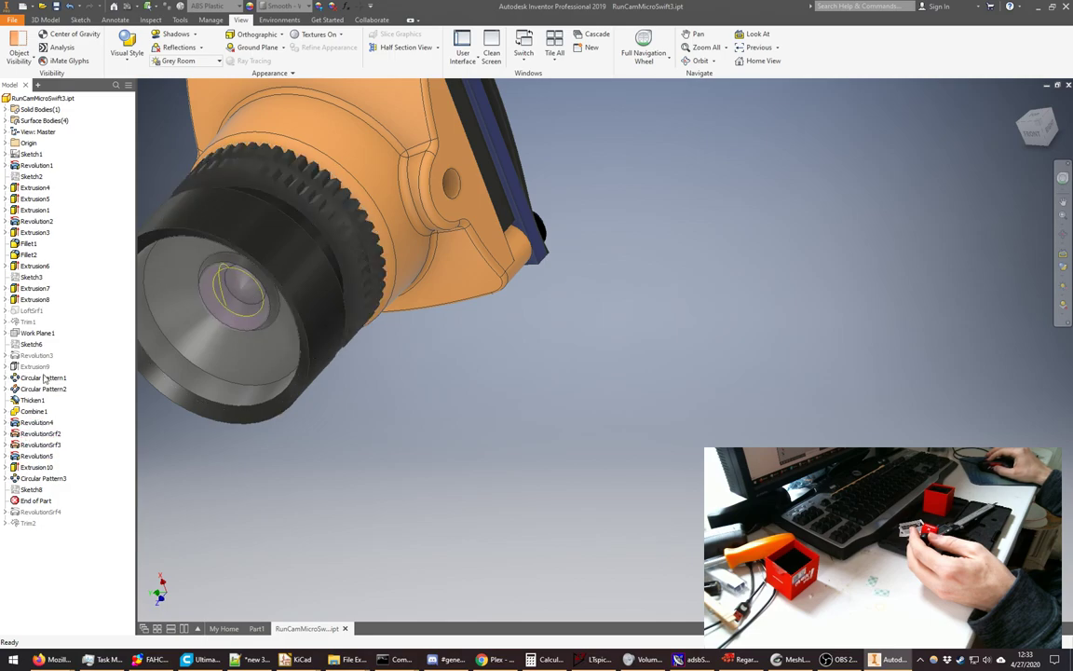
- Hide the surface body Srf4 inside the lens and turn its visibility back on
left_click(6, 120)
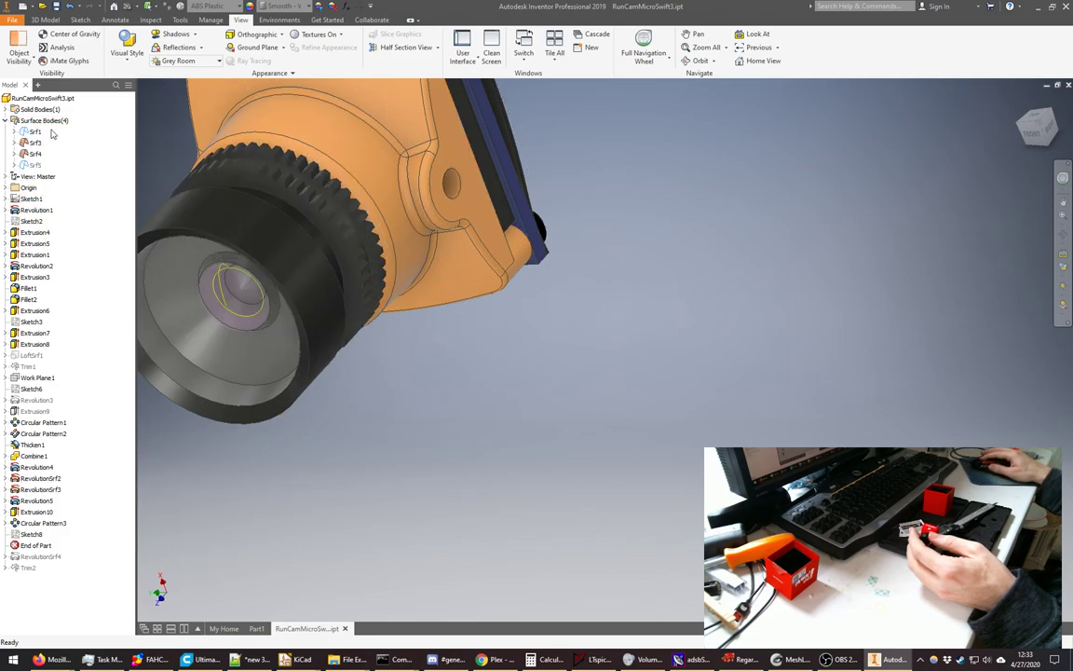
left_click(35, 154)
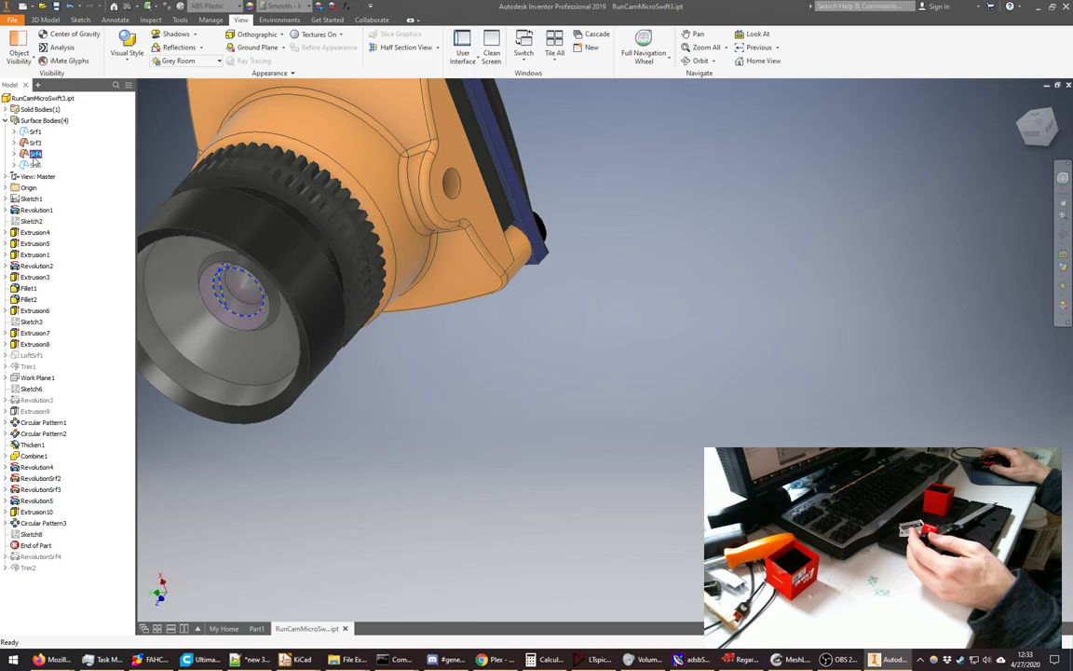
right_click(34, 154)
left_click(59, 192)
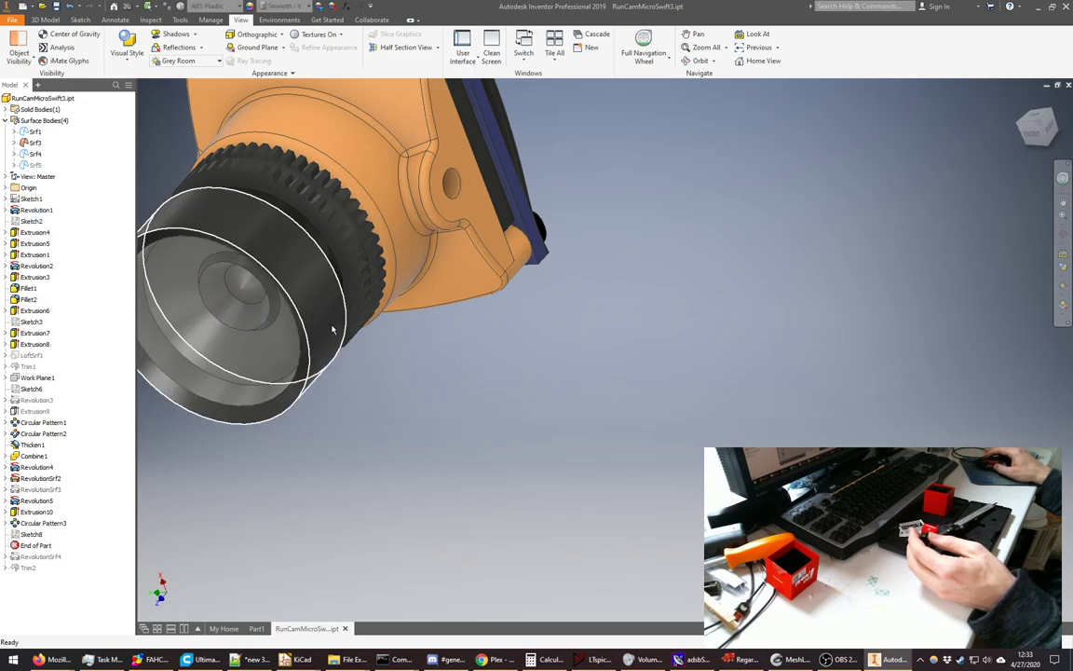
right_click(35, 154)
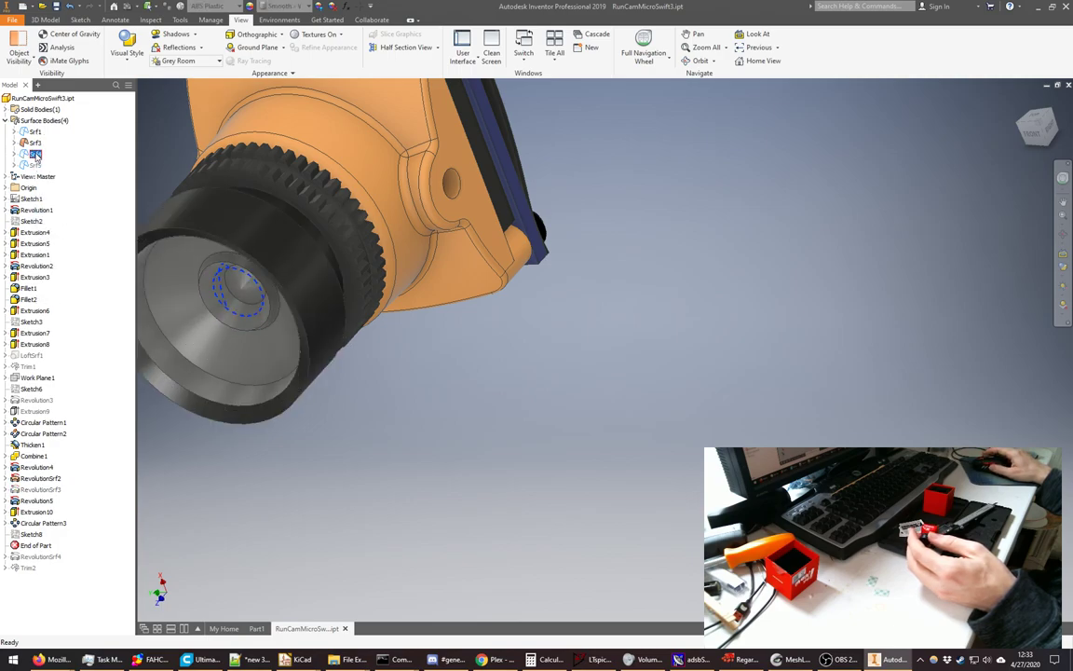
left_click(81, 209)
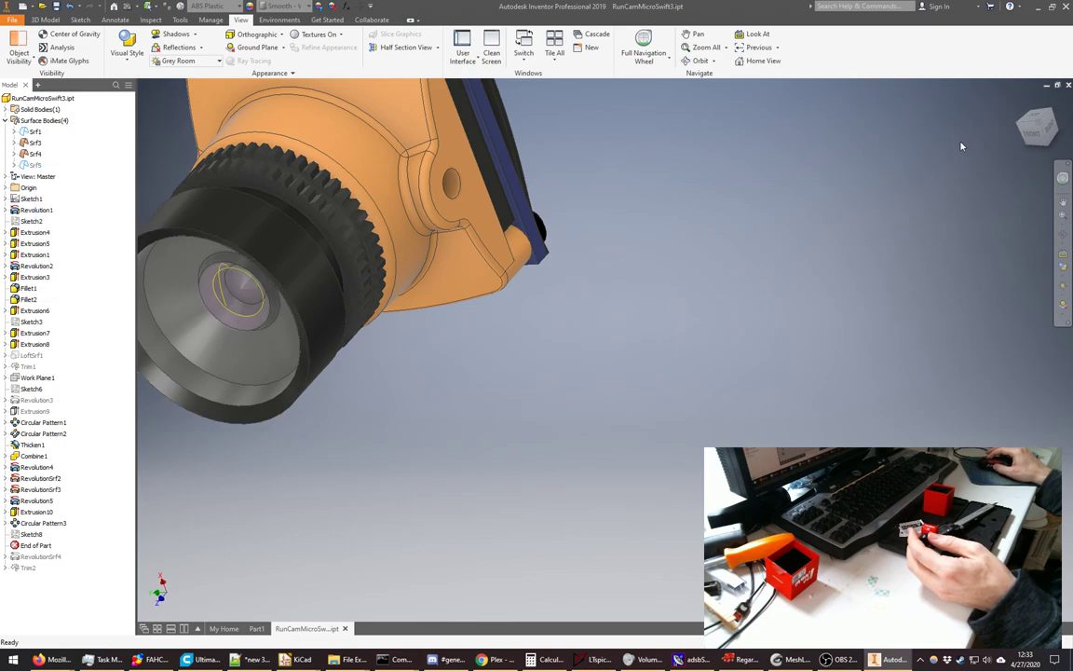
- Return to the isometric view, try the Shaded visual style and switch back to Shaded with edges
left_click(1021, 99)
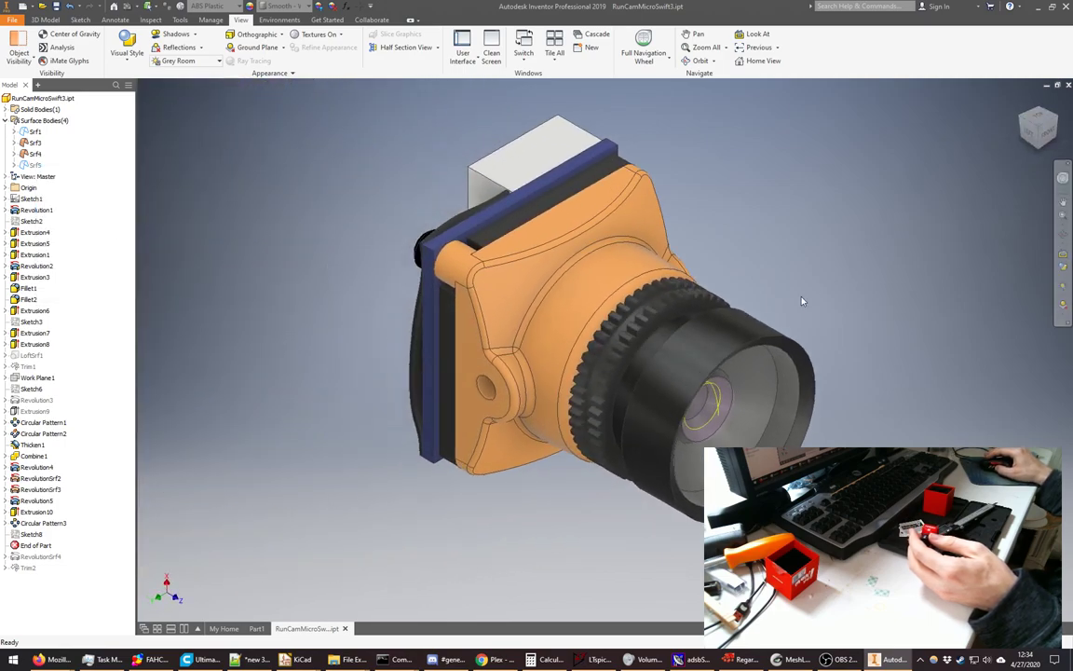
left_click(1062, 281)
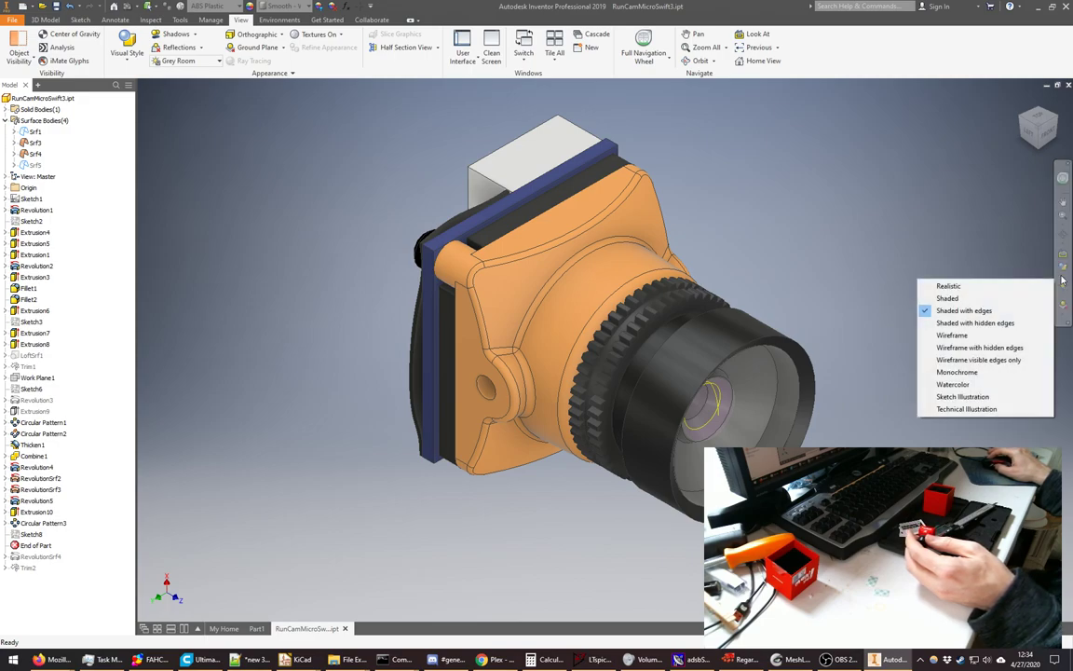
left_click(985, 298)
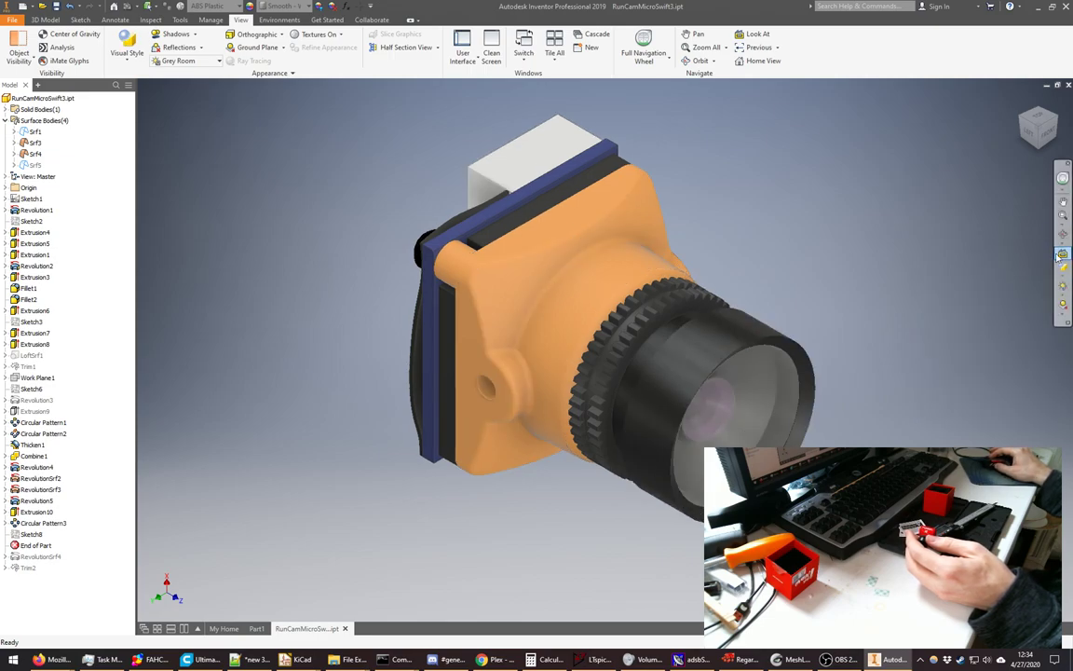
left_click(1063, 280)
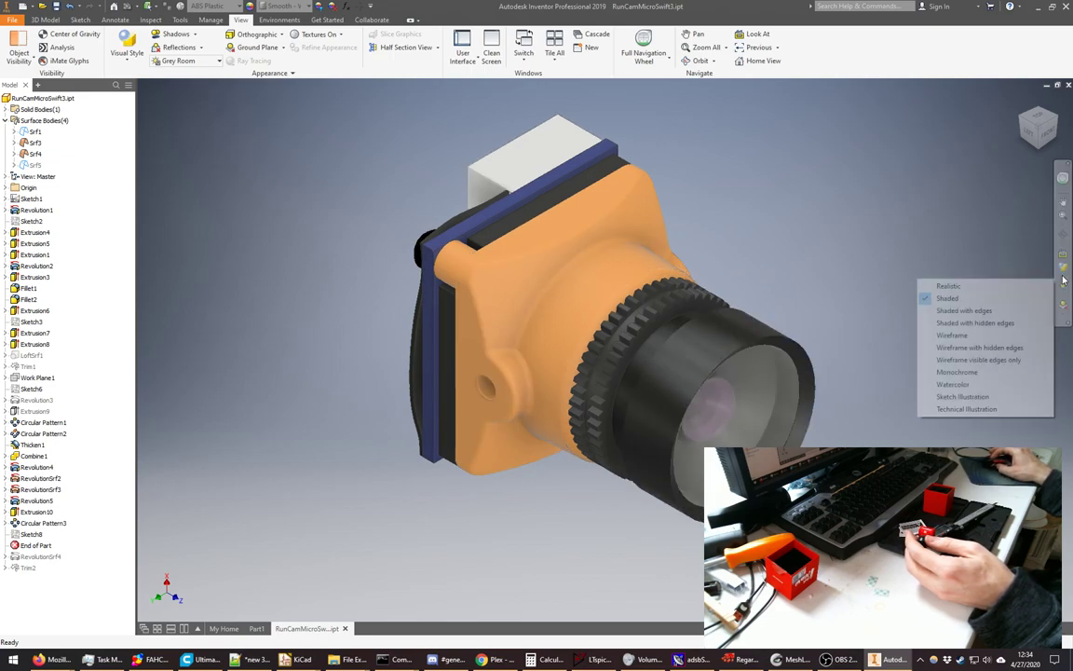
left_click(969, 322)
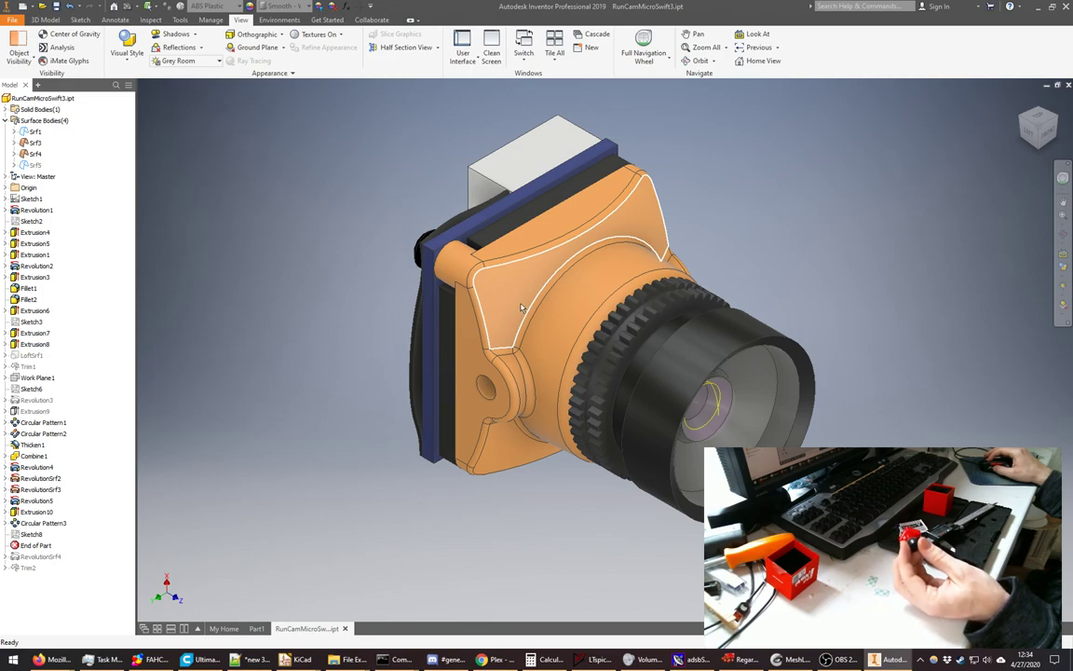
mouse_move(531, 319)
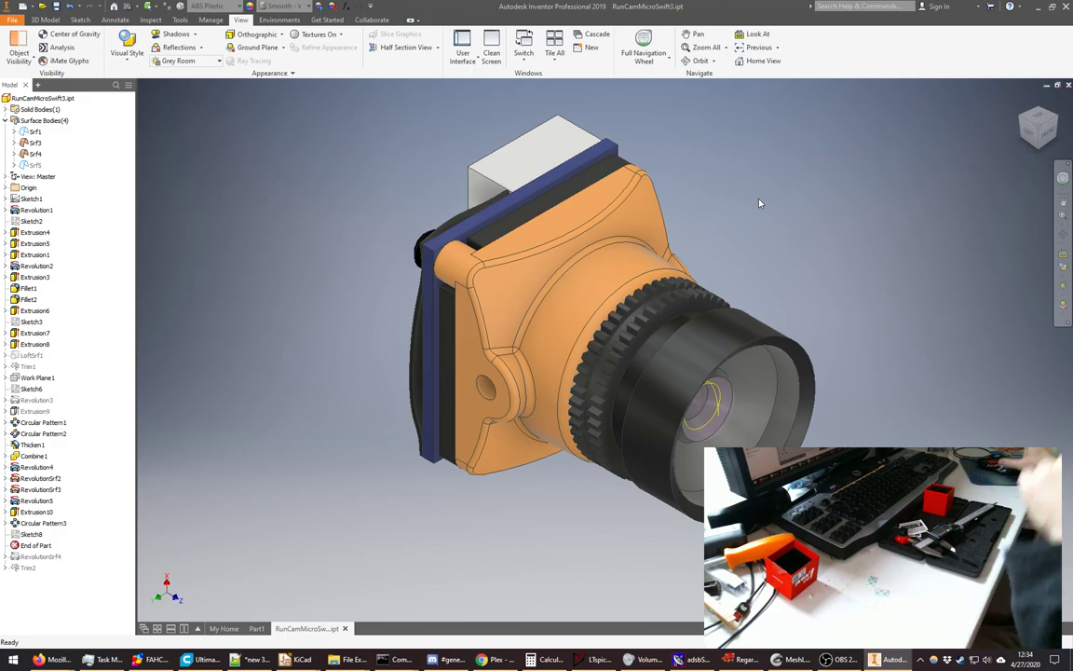
- Switch to Notepad++ and enter the heading "Finish Sailplane" on line 6 of the new 3 document
left_click(253, 658)
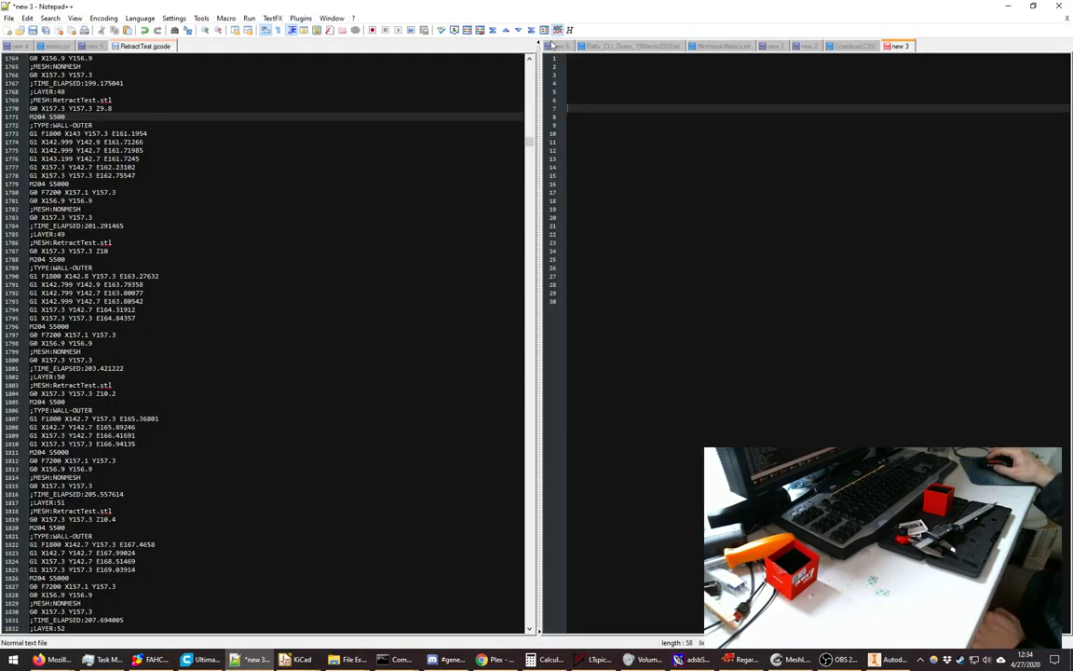
left_click(647, 99)
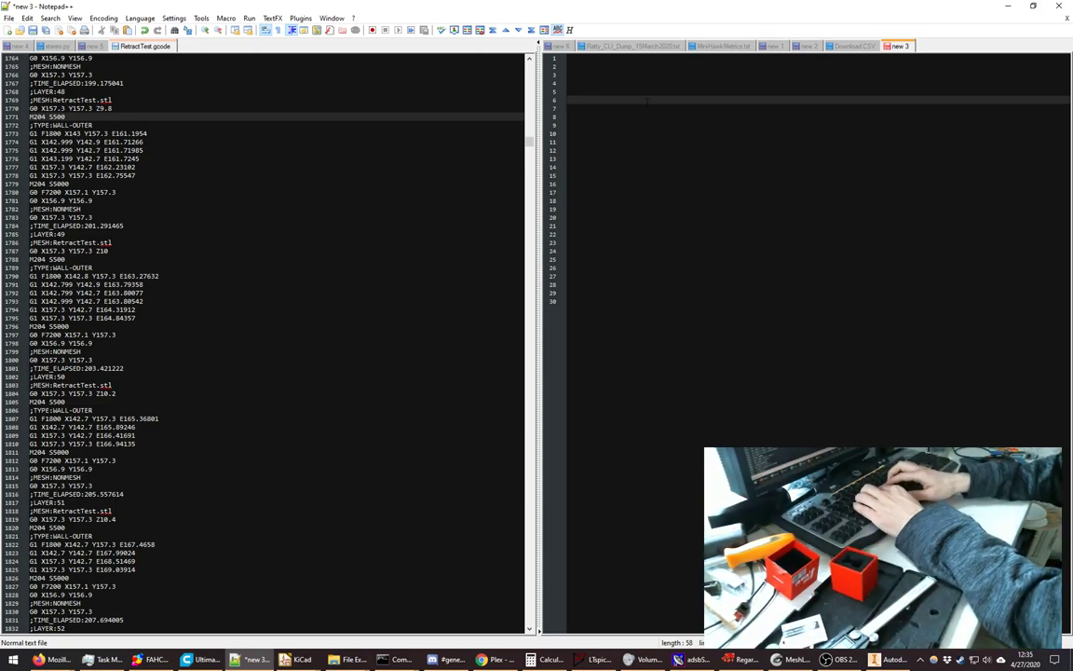
type("Fini")
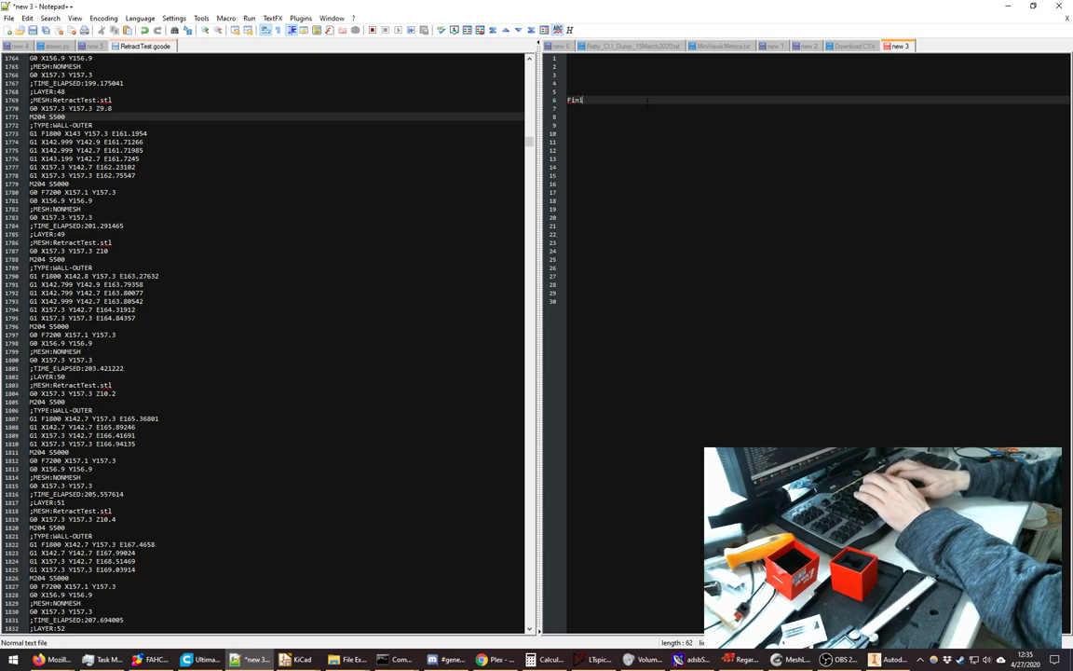
type("sh Sailplane")
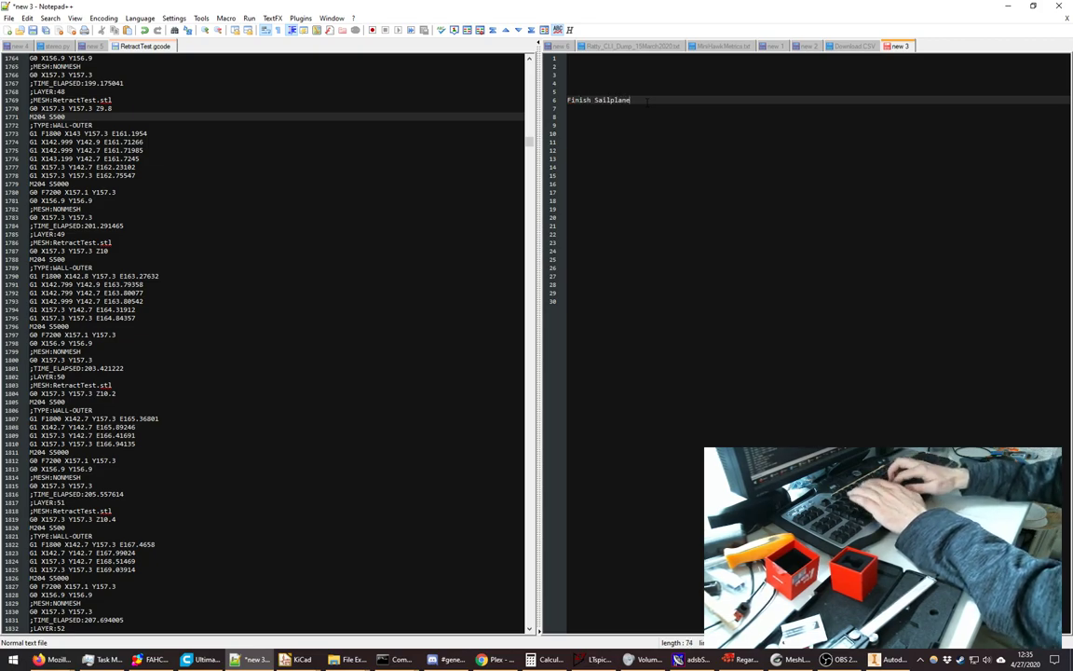
- Add the indented item "Glue Fuselage Shell Together" on the line below the heading
key("Return")
key("Tab")
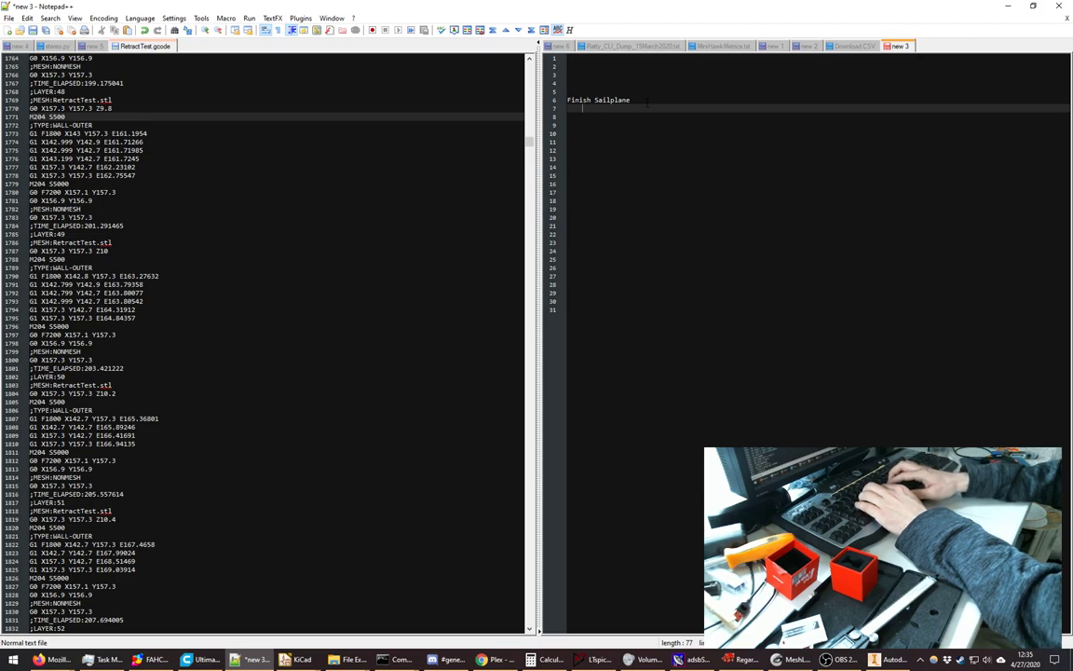
type("Glue ")
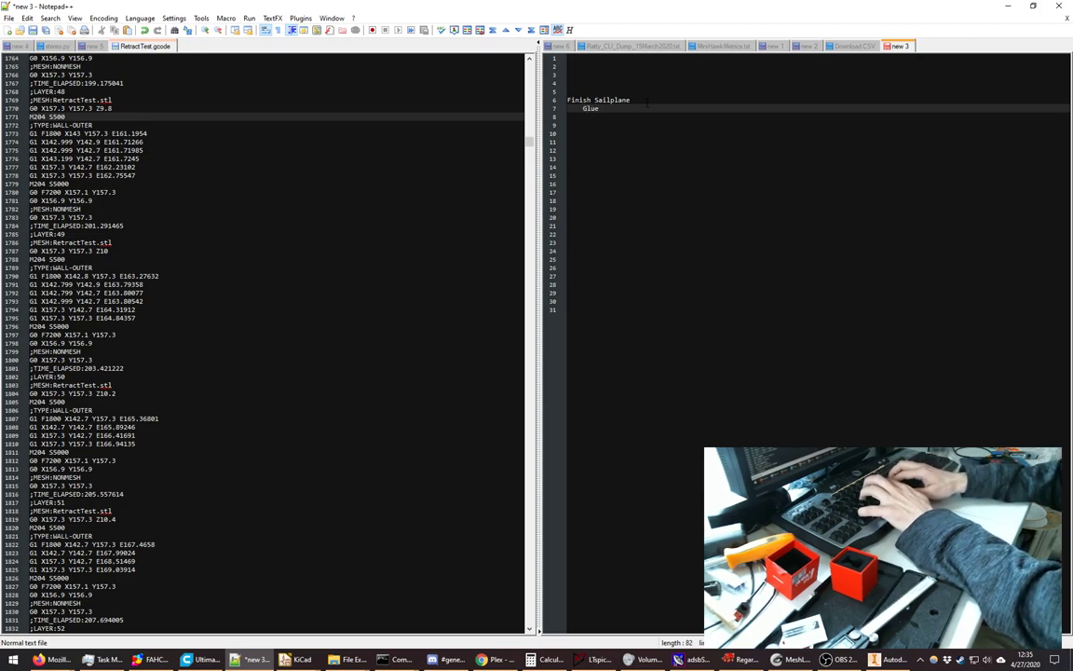
type("Fuselage S")
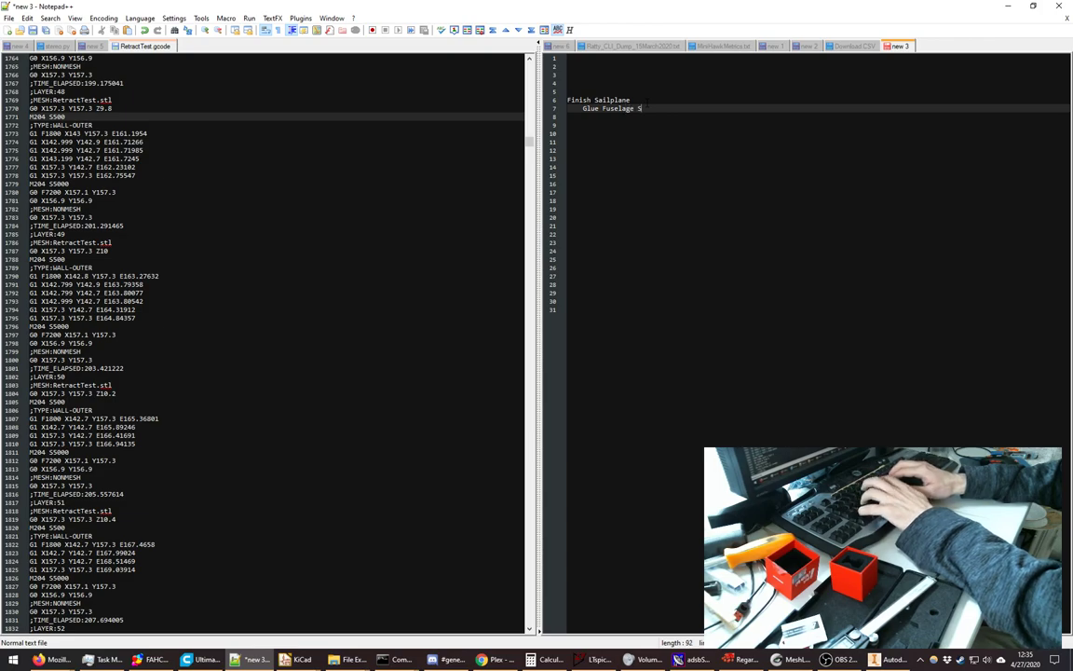
type("hell Together")
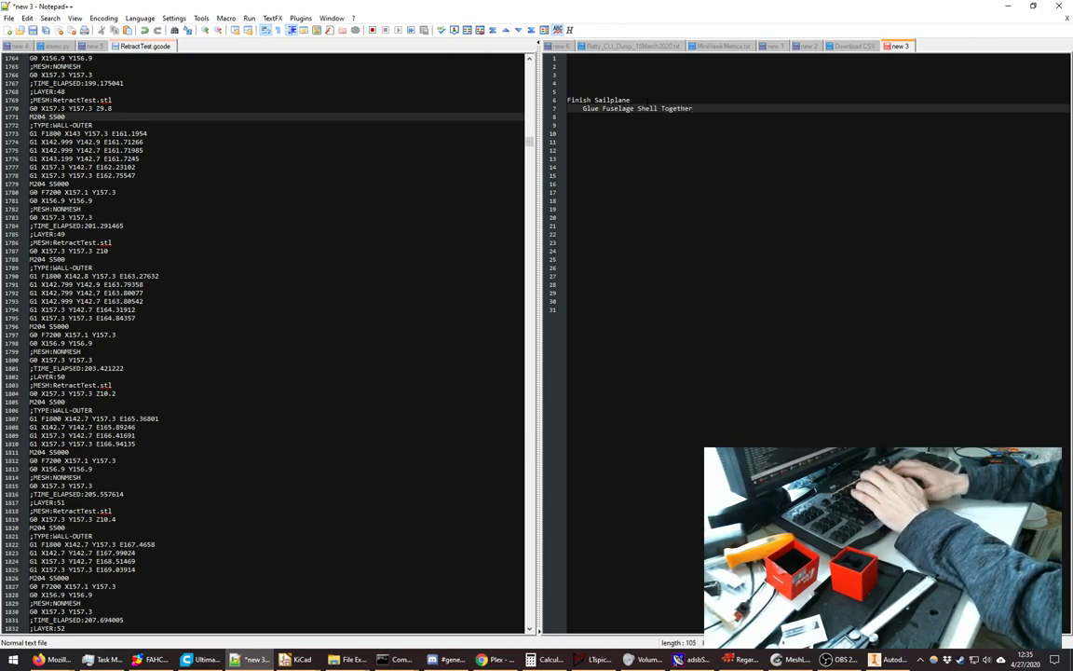
- Add the sub-item "Finalize the the tail harness" on line 8, indented one level below "Glue Fuselage Shell Together"
key("Return")
key("Tab")
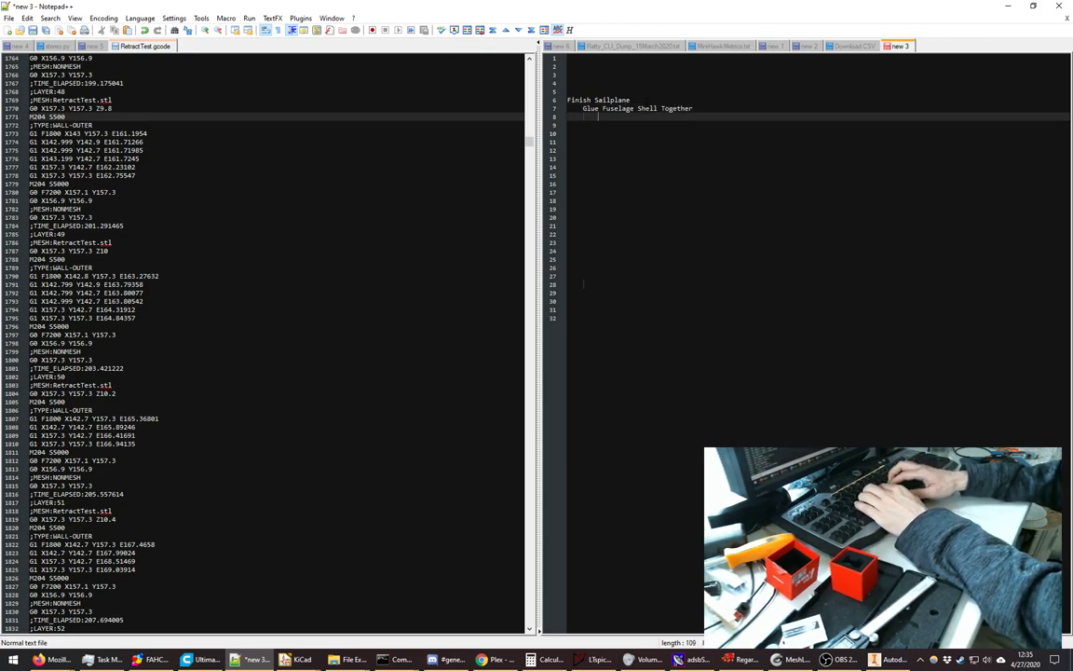
type("Fi")
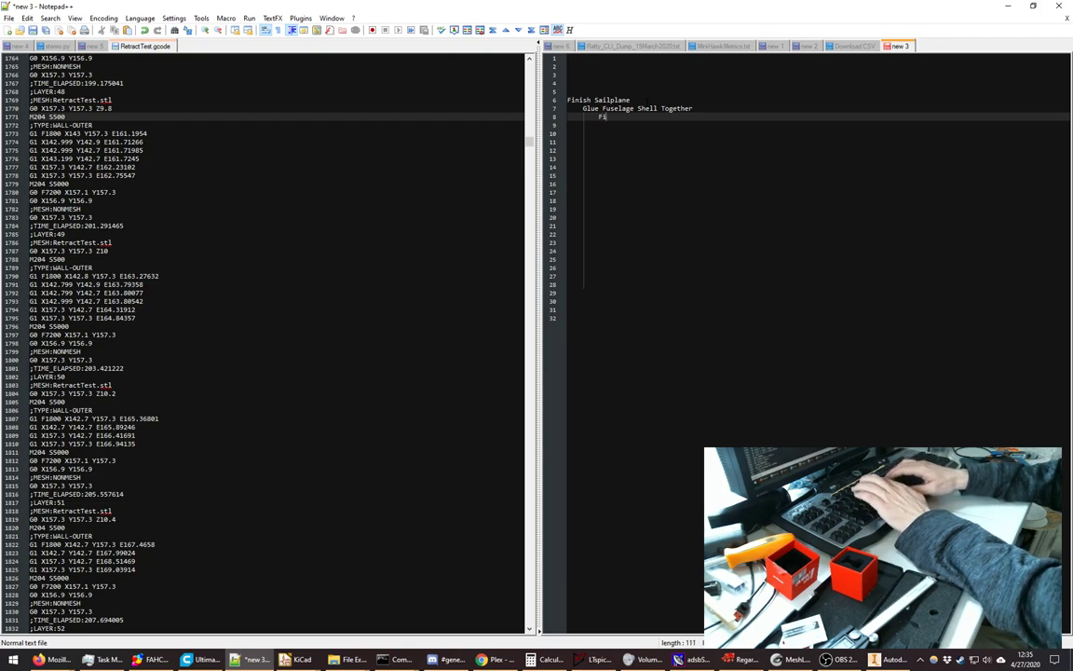
type("nalize t")
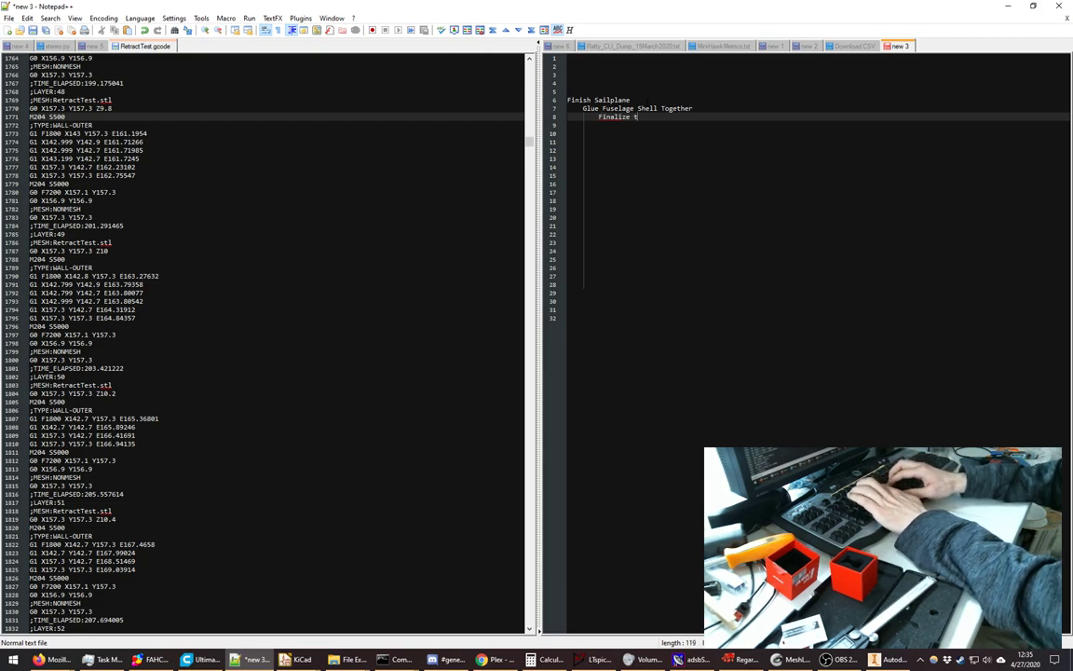
type("he the tail har")
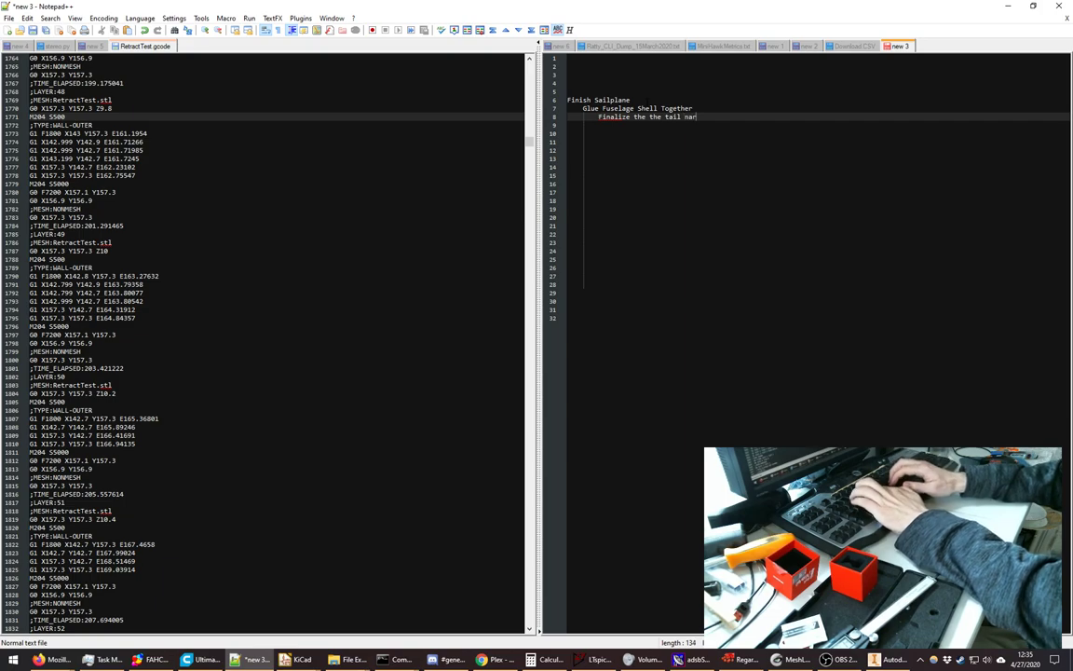
type("ness")
- Add "Solder on Connector to Video Cable" on line 9, indented one level below the tail harness item
key("Return")
key("Tab")
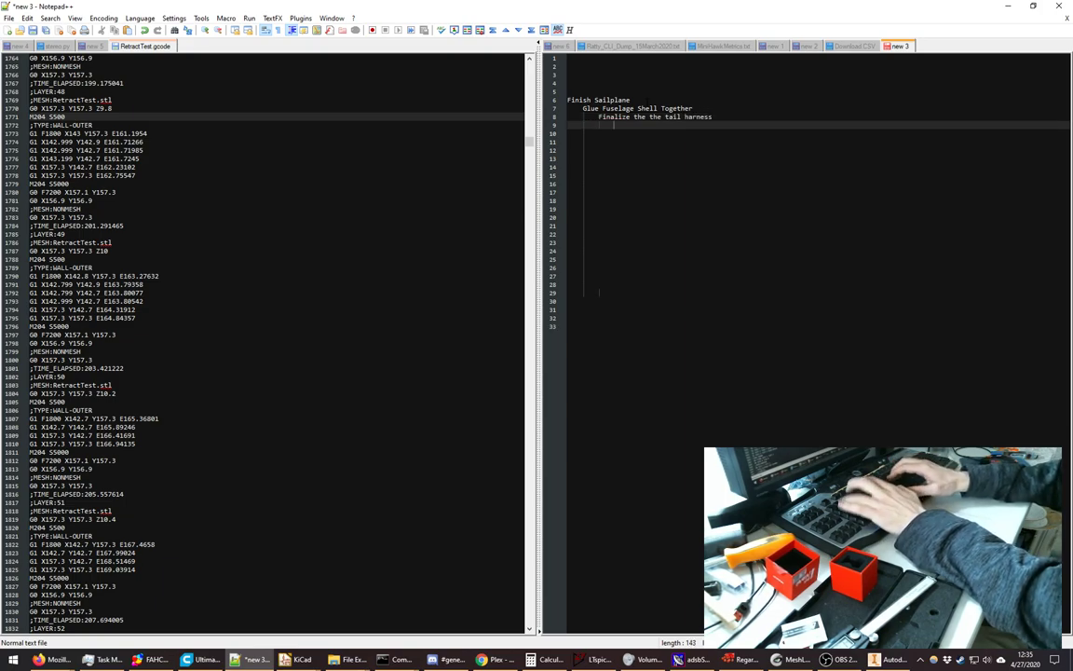
type("Solder on")
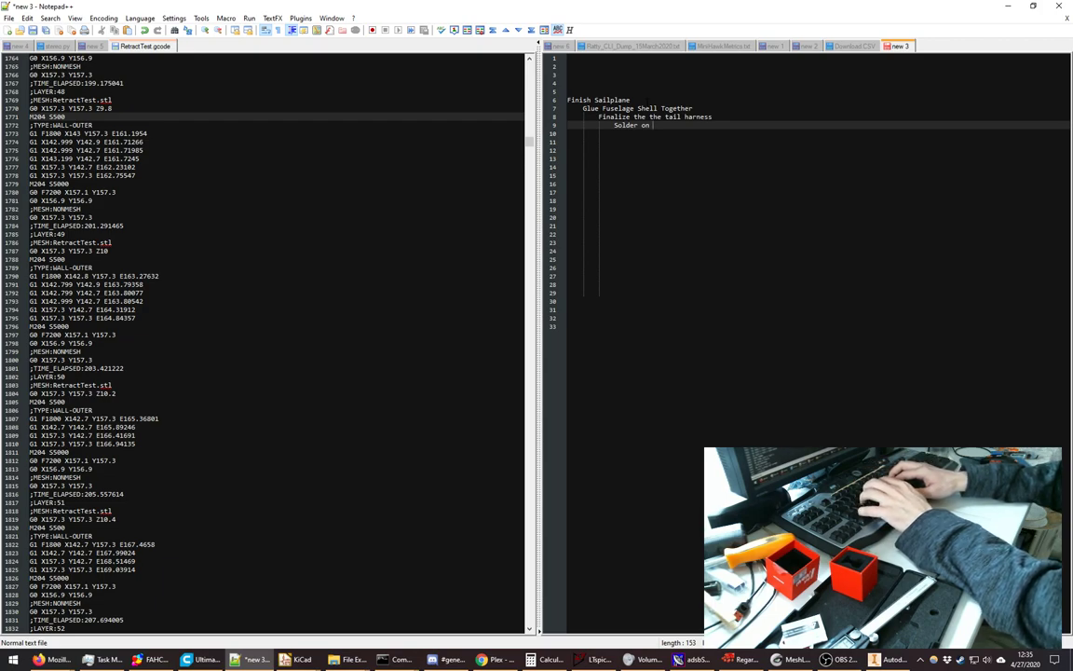
type("Conne")
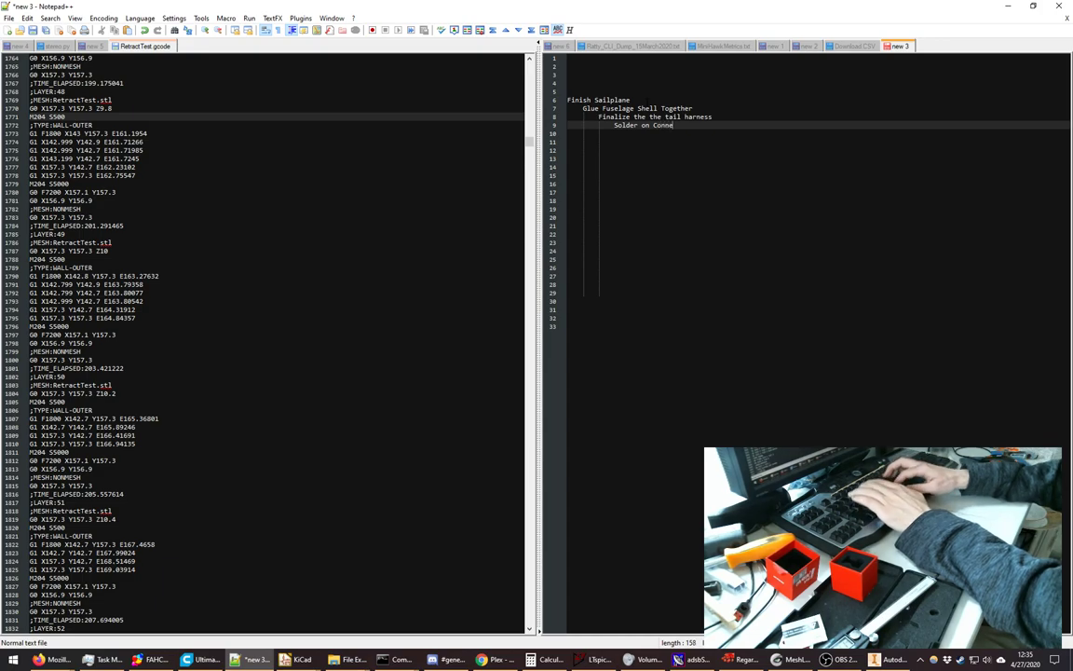
type("ctor to Video ")
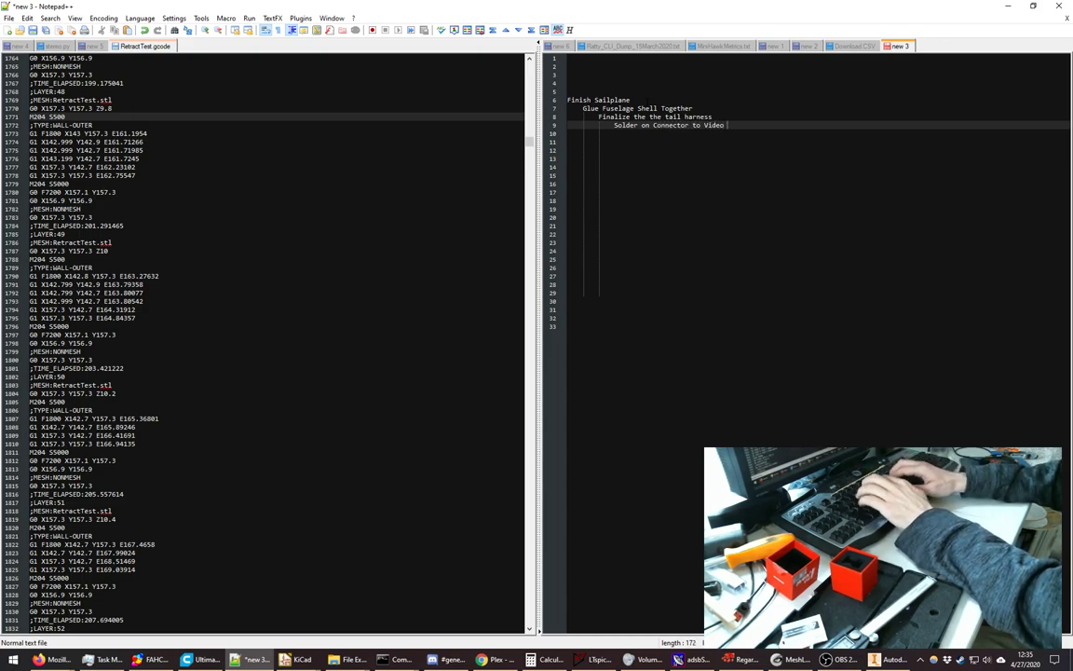
type("Calbe")
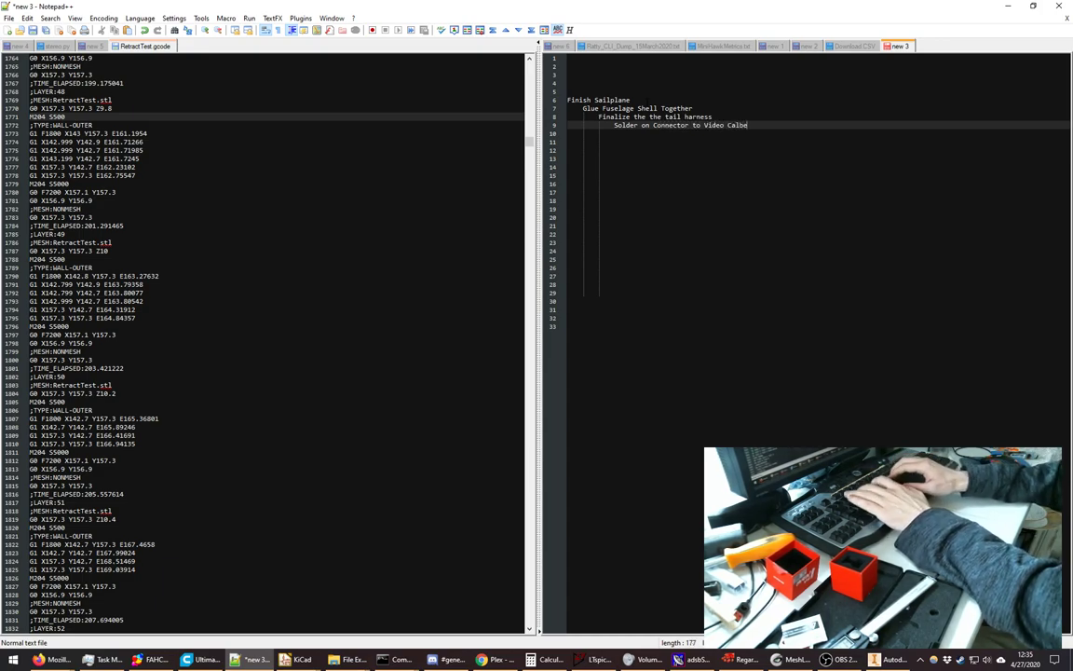
key("BackSpace")
key("BackSpace")
key("BackSpace")
type("ble")
- Add "Solder on connector to Lights" on line 10 at the same indent as the video cable item
key("Return")
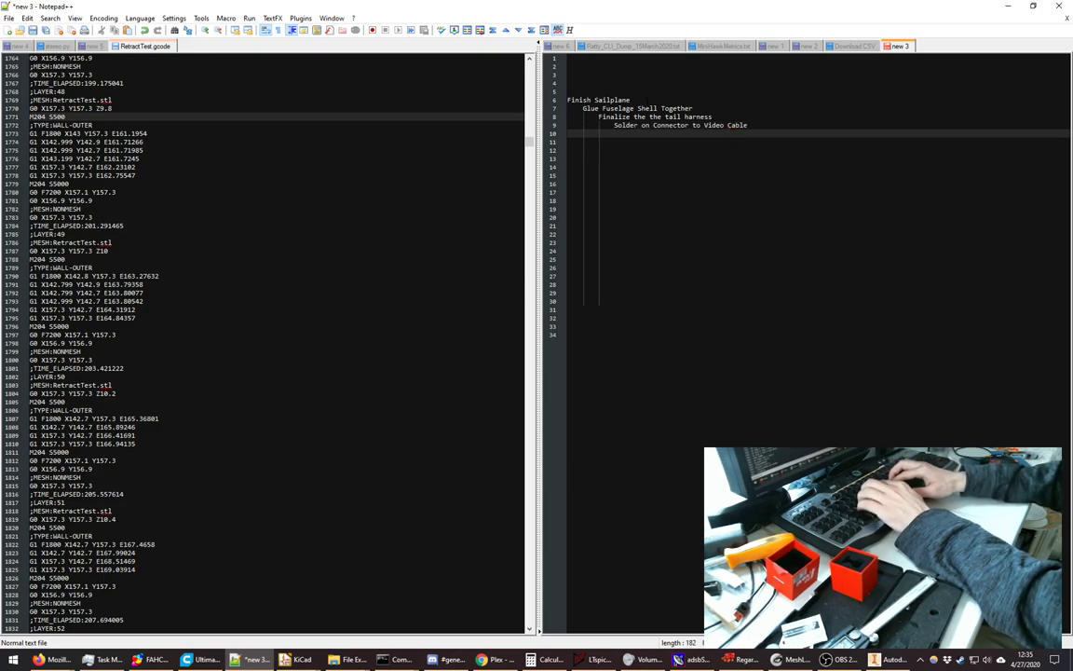
type("Solder on conne")
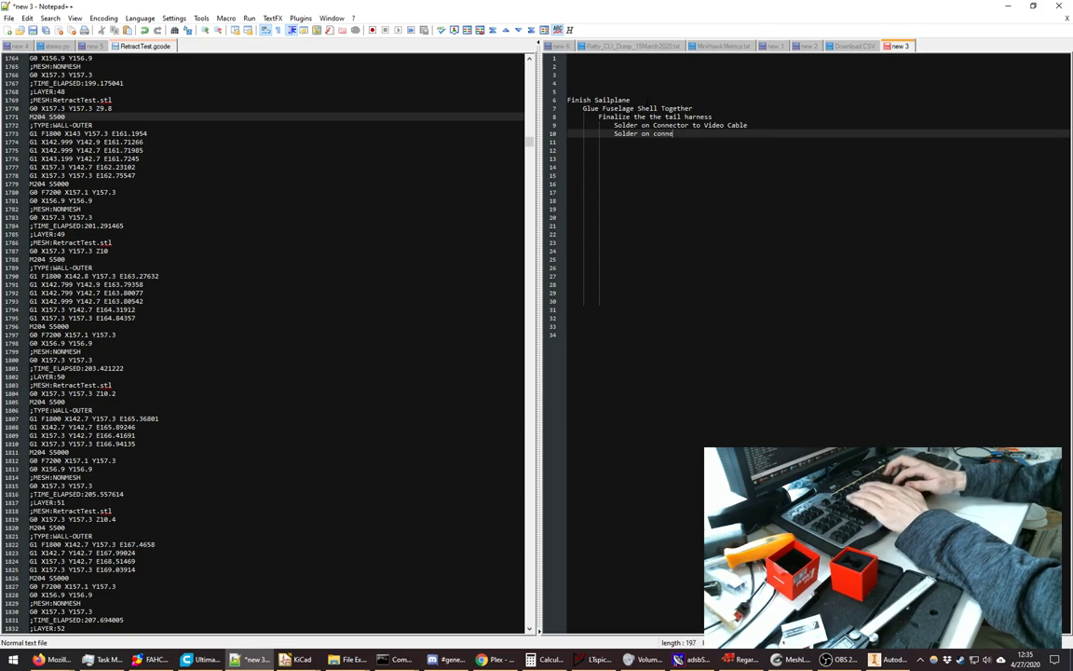
type("ctor to Lights")
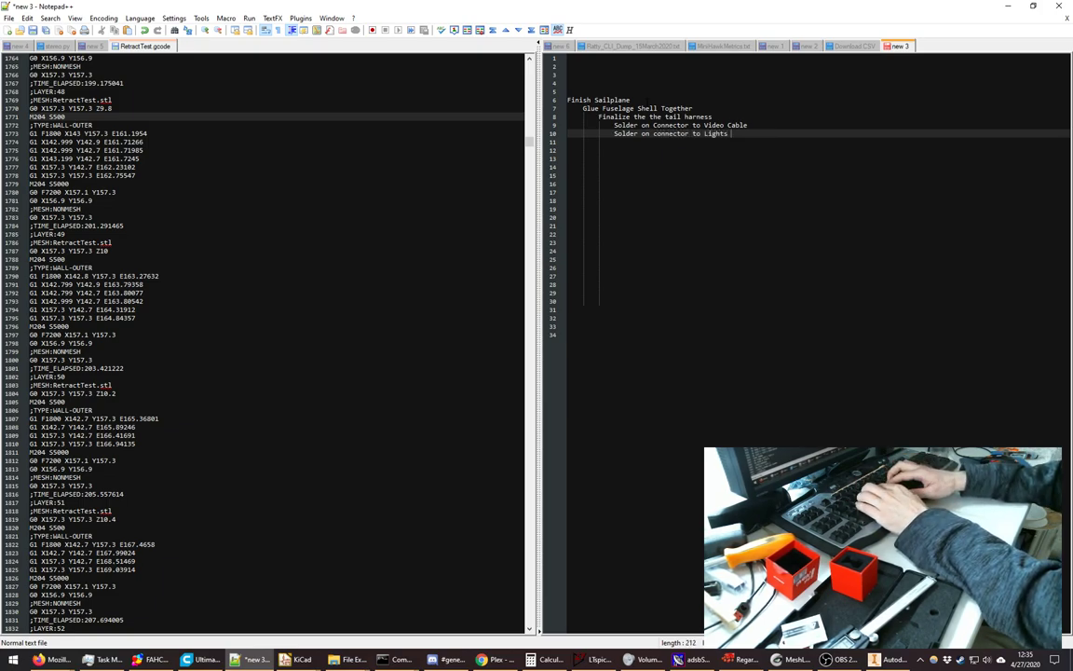
- Add "Bundle Servo excess, measure/pack to fit" on line 11 as another sub-item of the tail harness
key("Return")
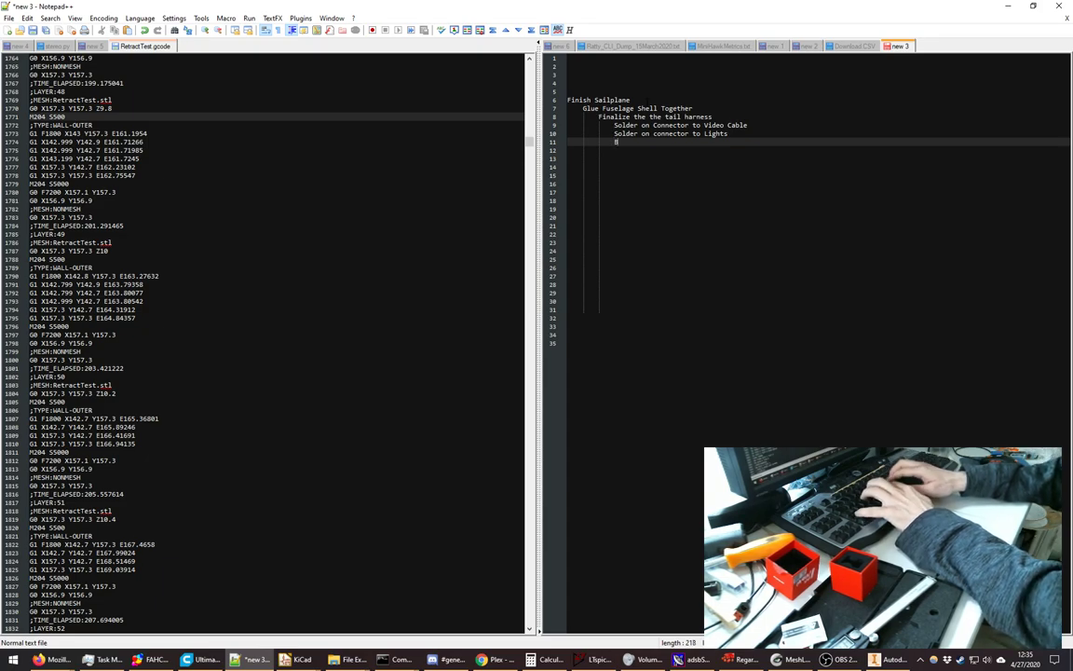
type("Bundle Ser")
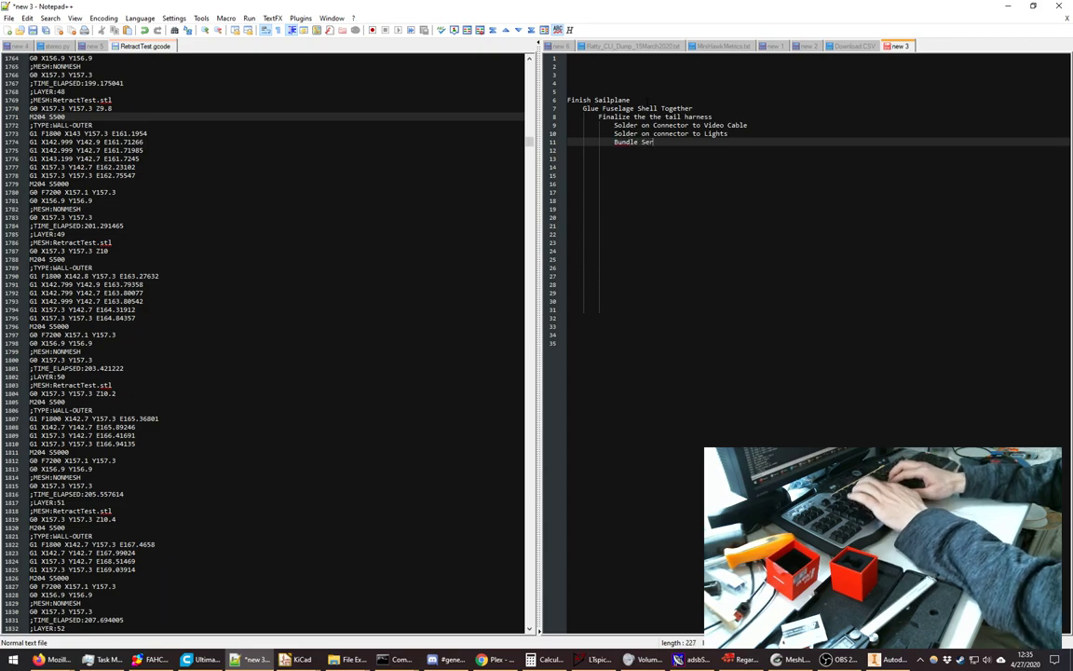
type("vo excess")
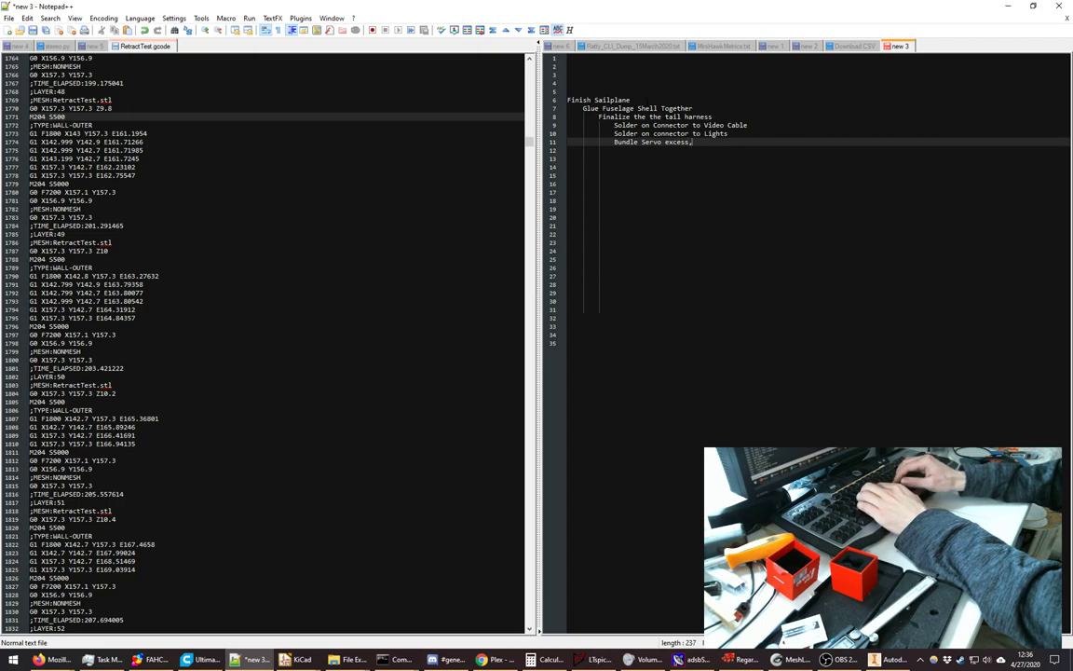
type(", measure/pack t")
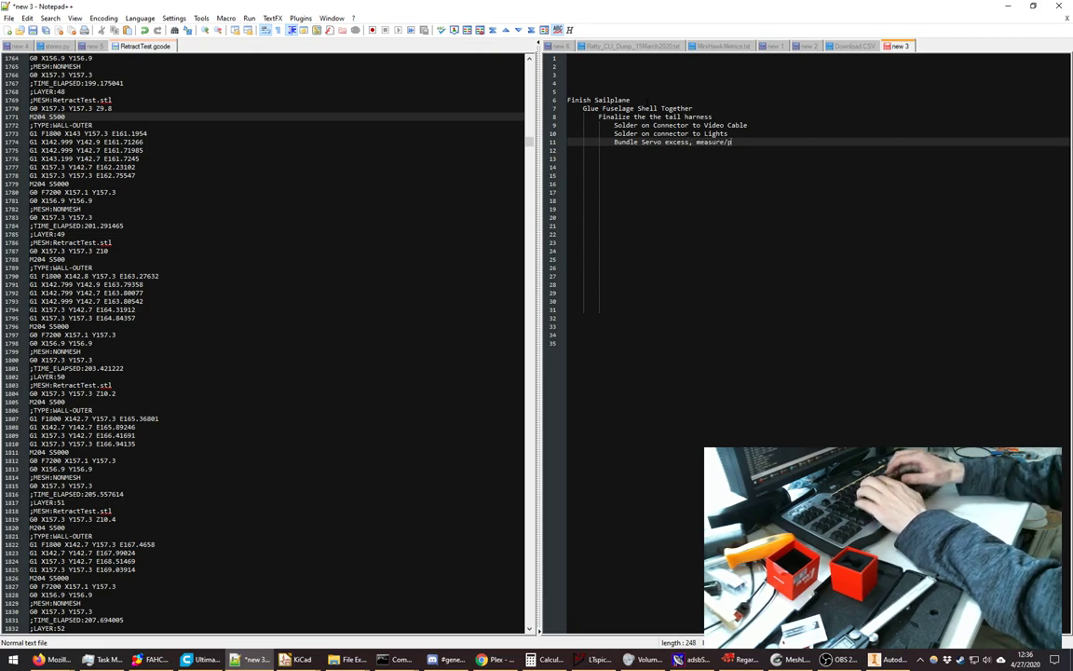
type("o fi")
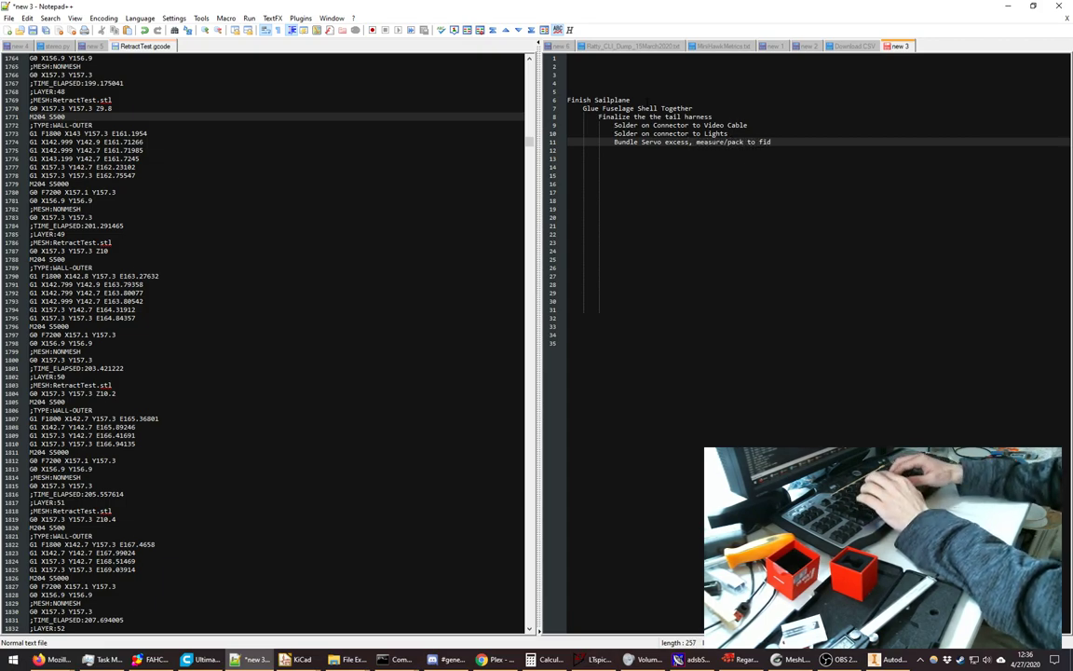
type("t")
- Add "Verify the wings can be joined and wires all are happy" on line 12, aligned with the tail harness item
key("Return")
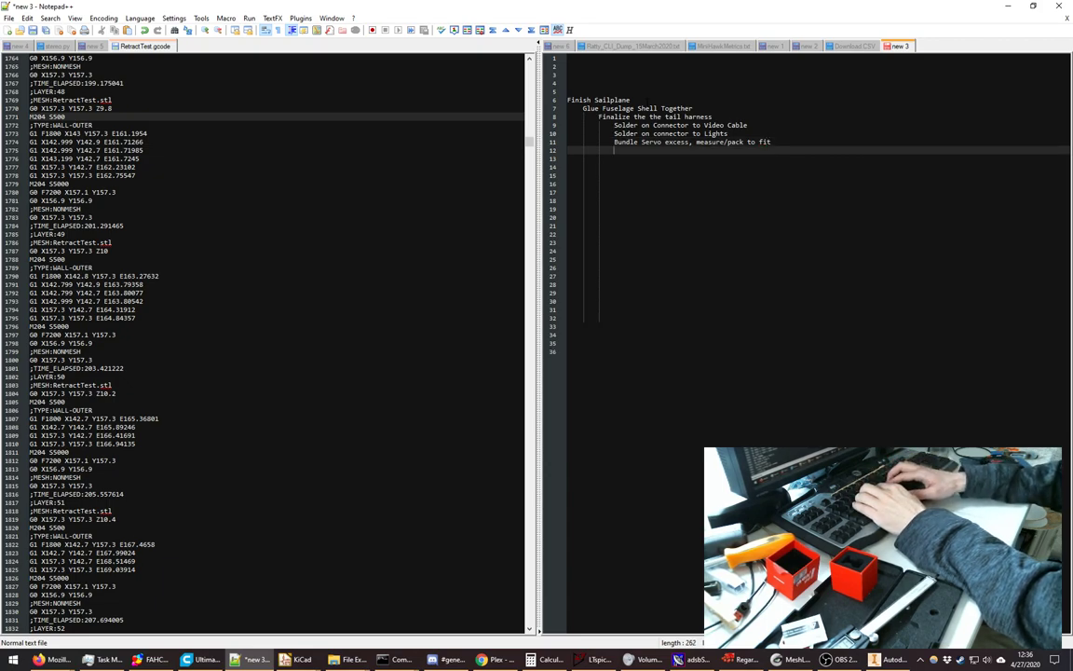
key("BackSpace")
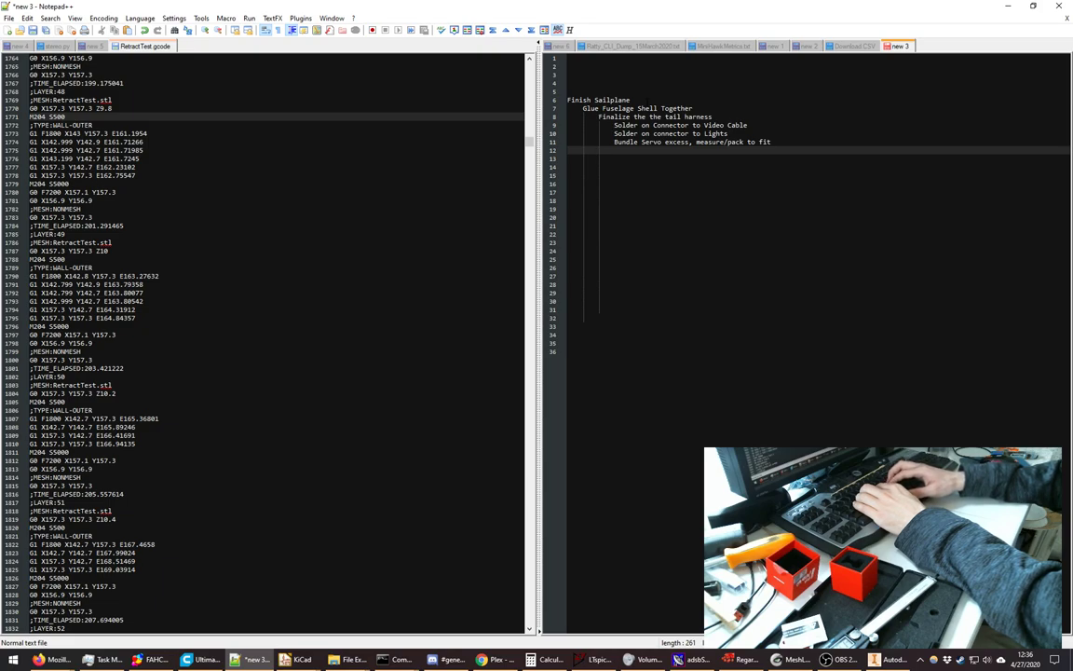
type("Verify the")
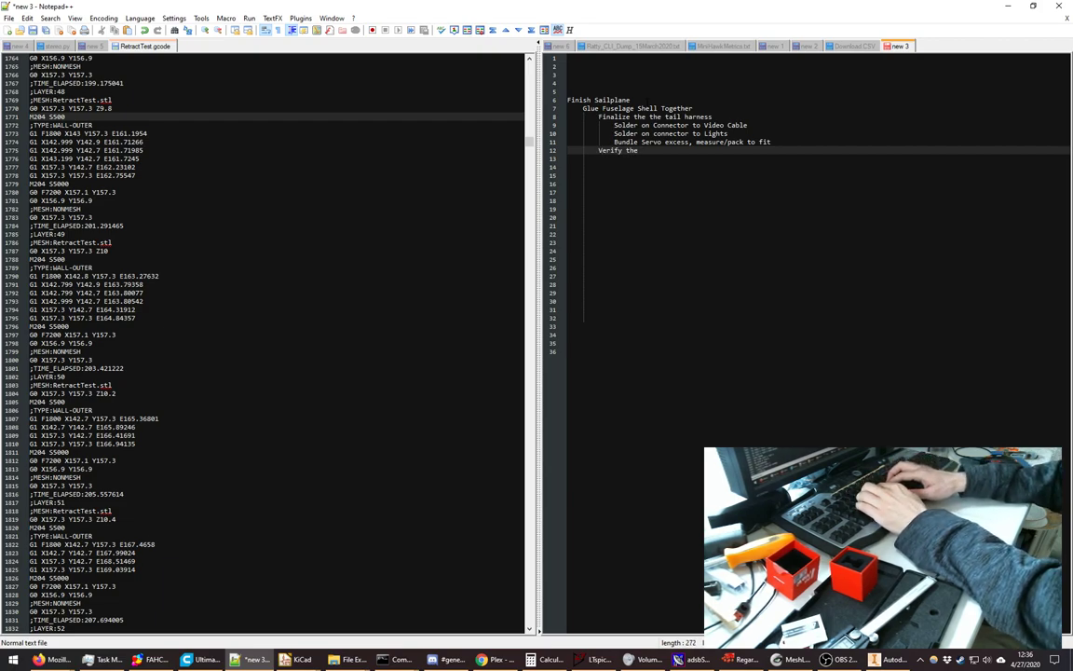
type(" wings ")
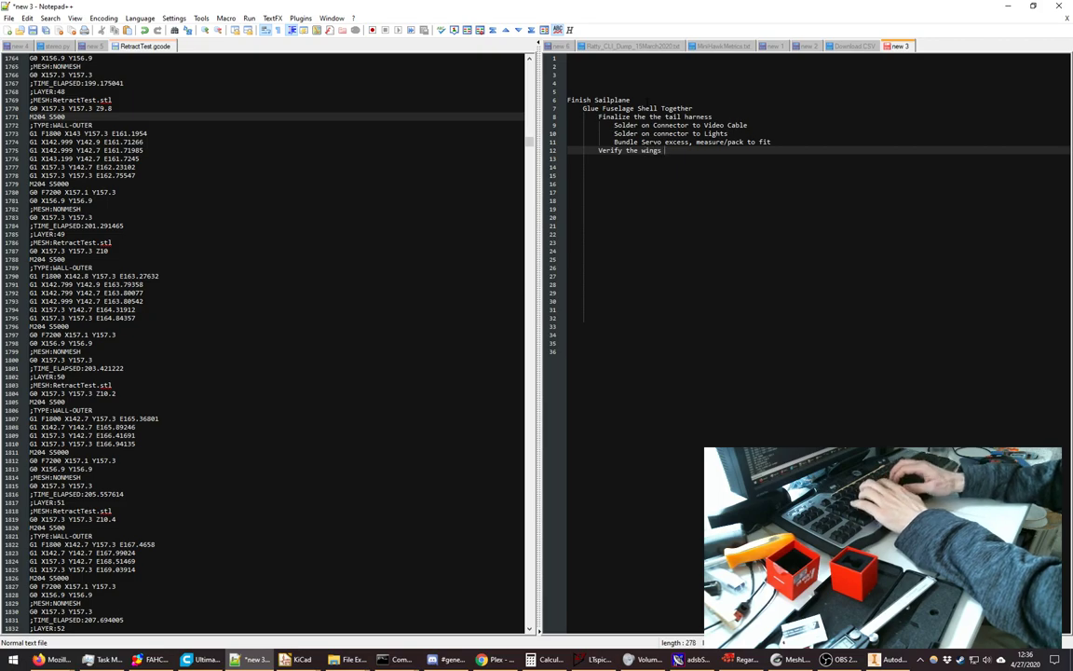
type("can be joine")
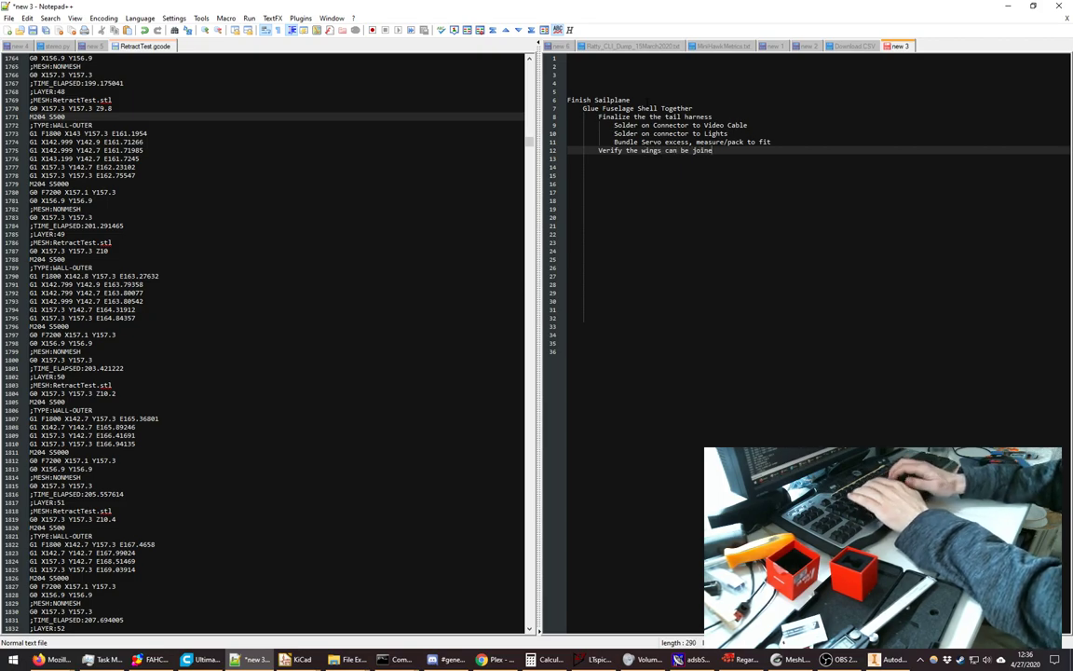
type("d and wires all ")
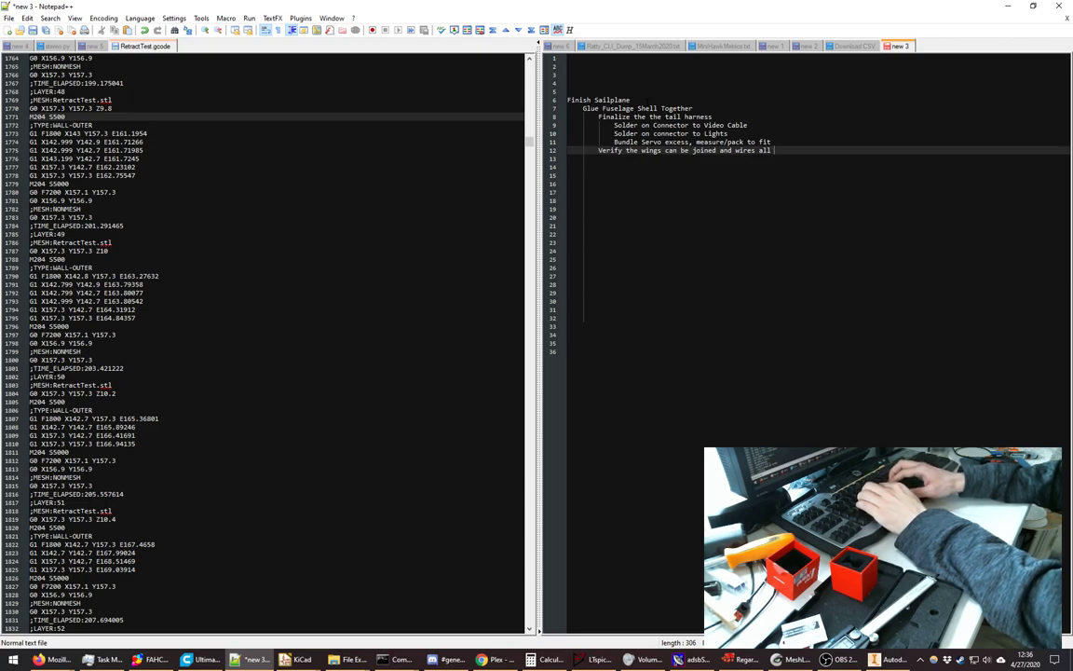
type("are happy")
- Add the sub-item "Construct the connecting harness for autopilot-> Wing and VideoBoard->Wing" on line 13, one level below the wings item
key("Return")
key("Tab")
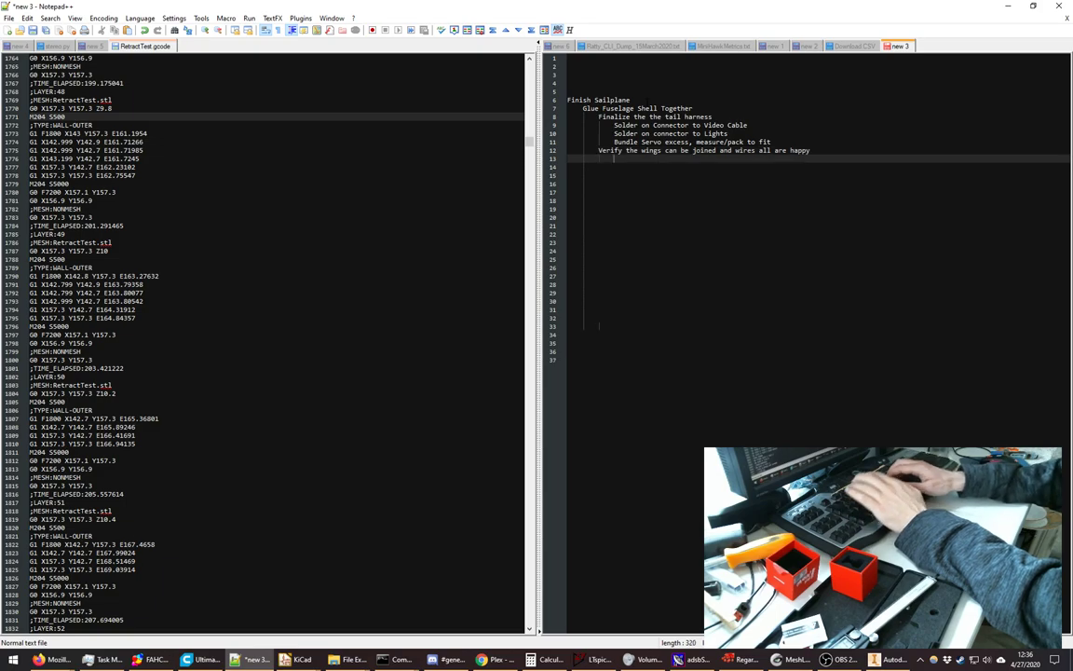
type("Cons")
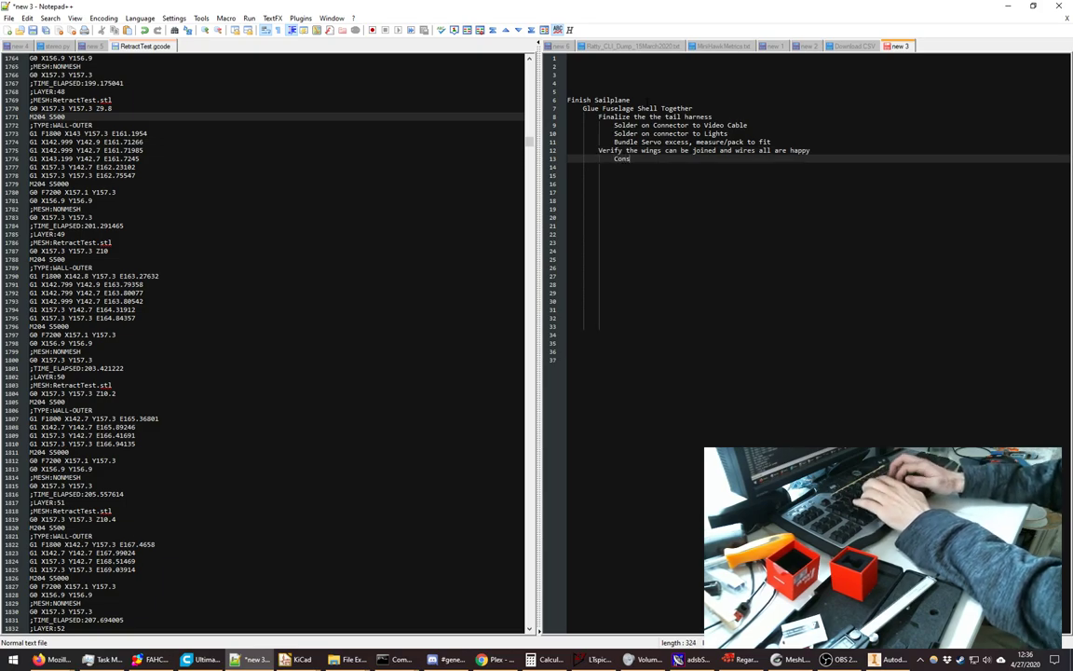
type("truct the ")
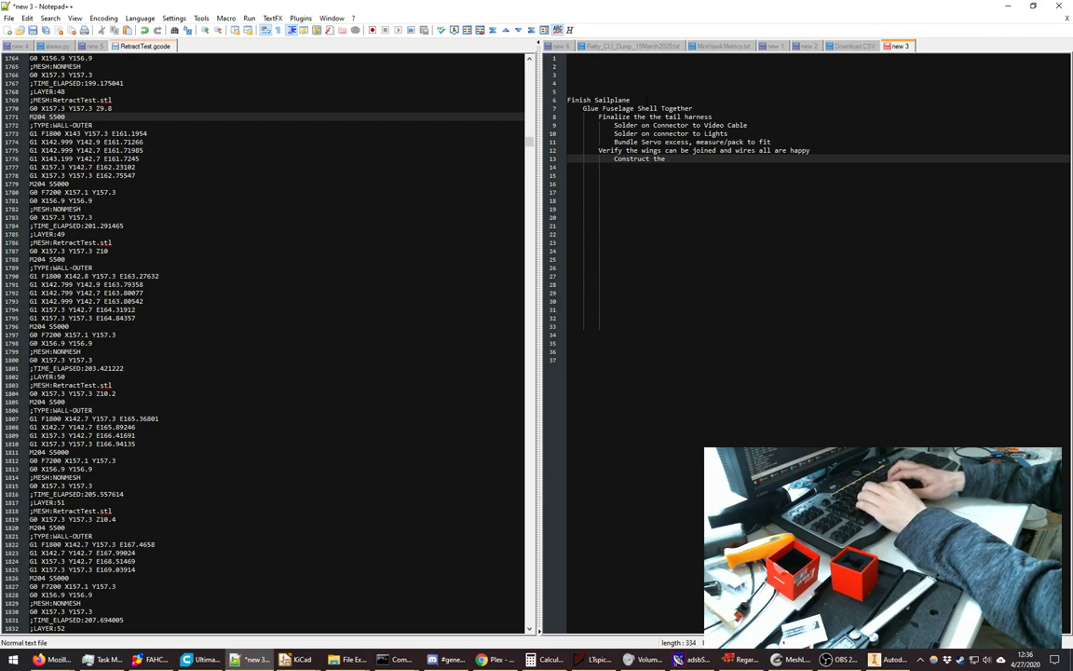
type("connecting ")
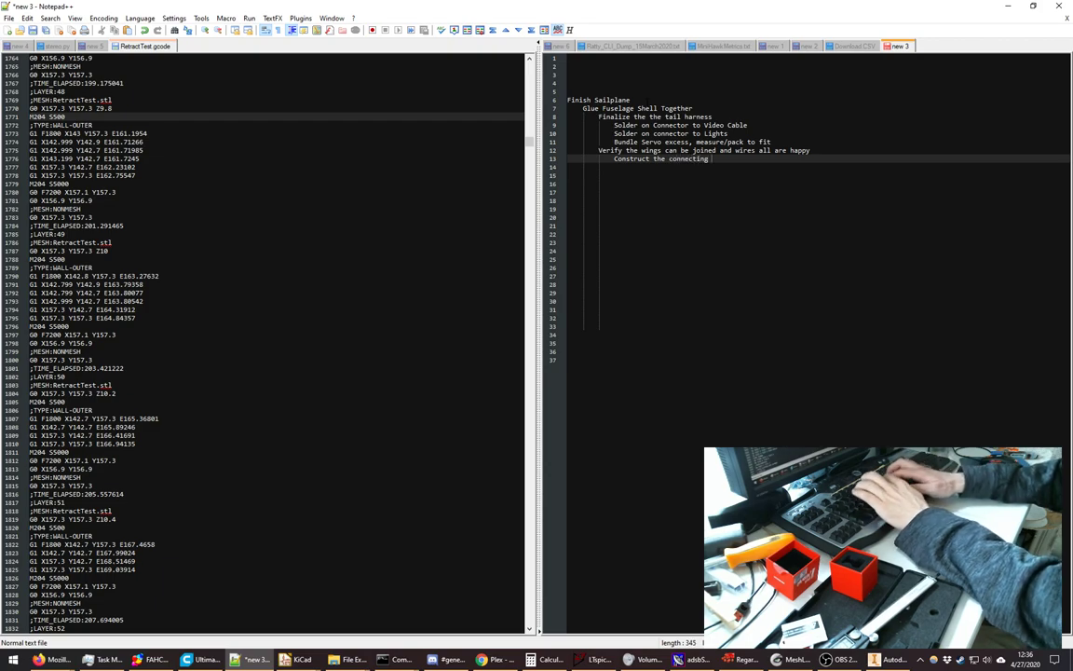
type("harness for auto")
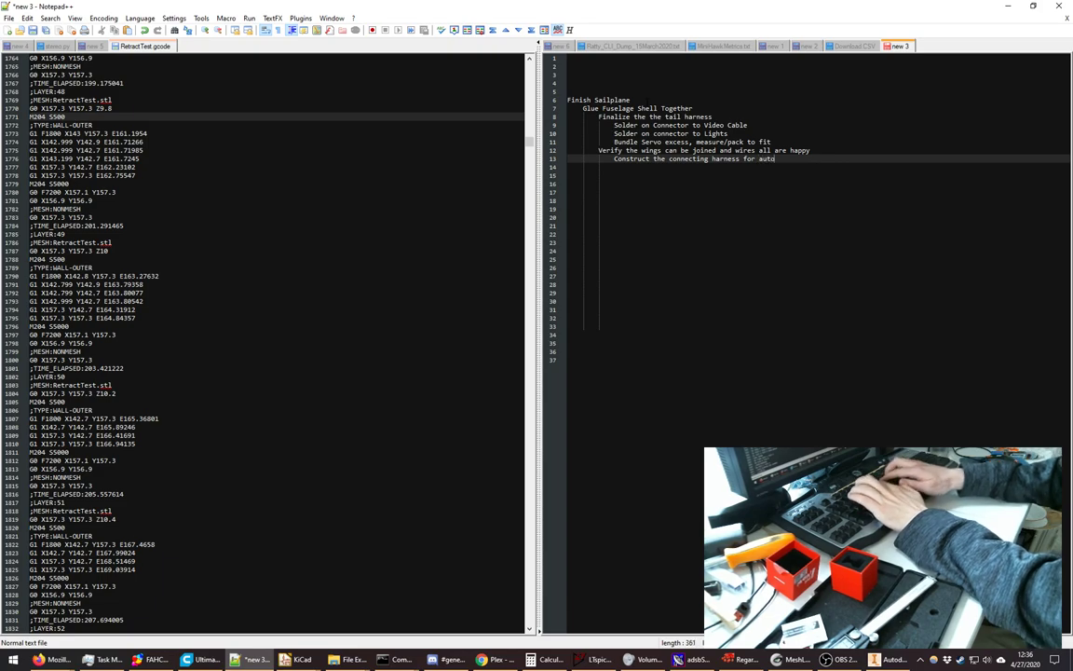
type("pilot-> ")
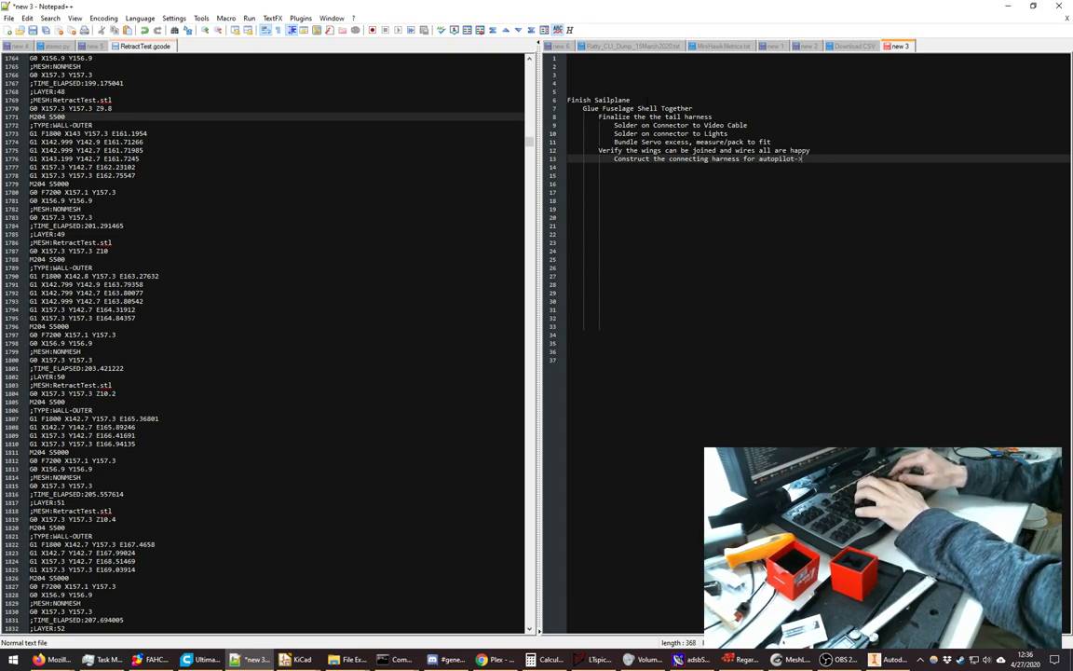
type("Wing and ")
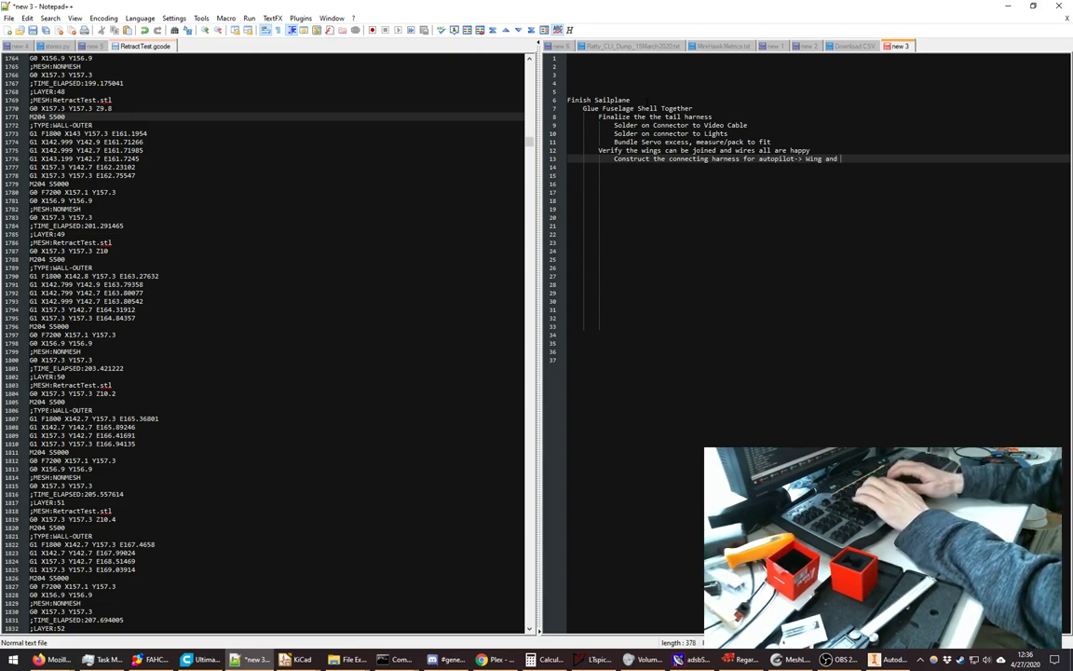
type("Video-")
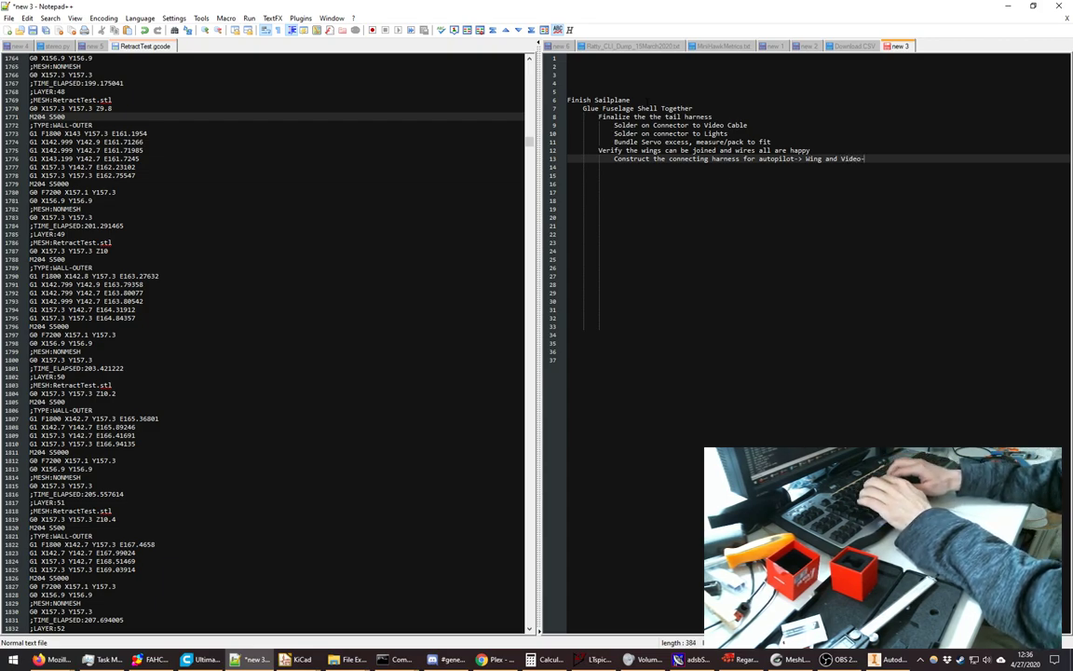
key("BackSpace")
type("Board->")
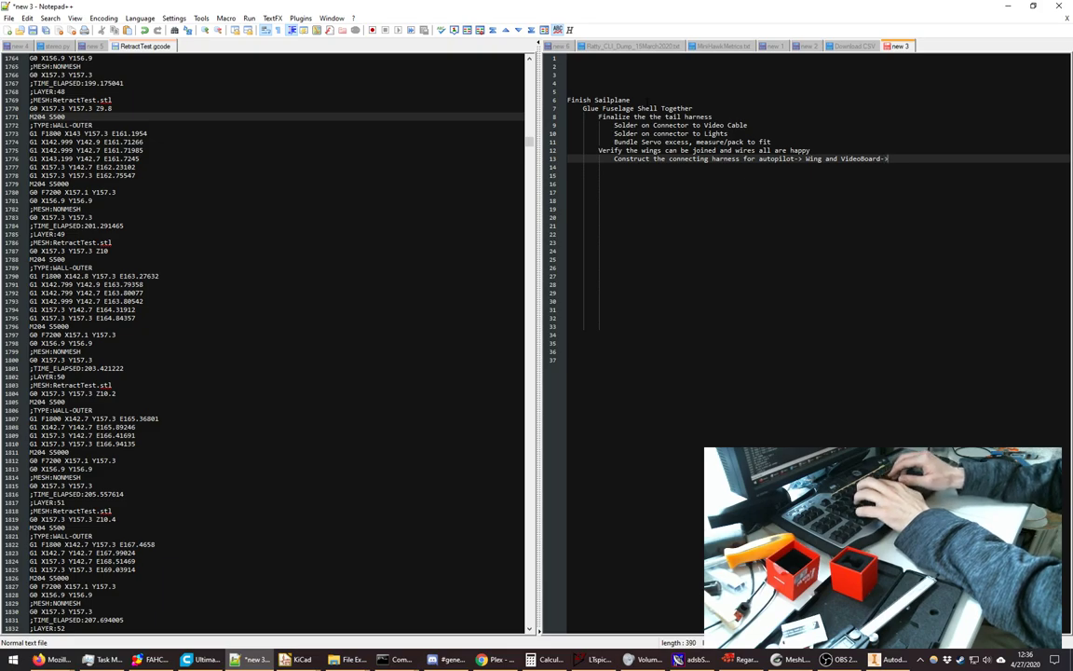
type("Wing")
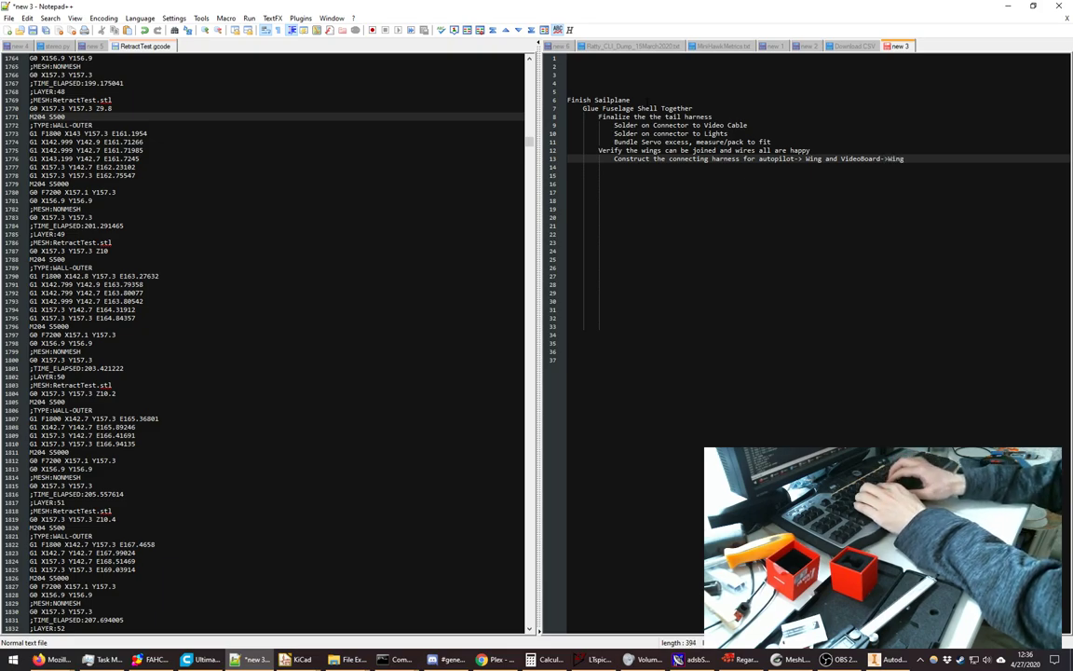
- Add the sub-item "Construct Video Board" on line 14, one level below the connecting harness item
key("Return")
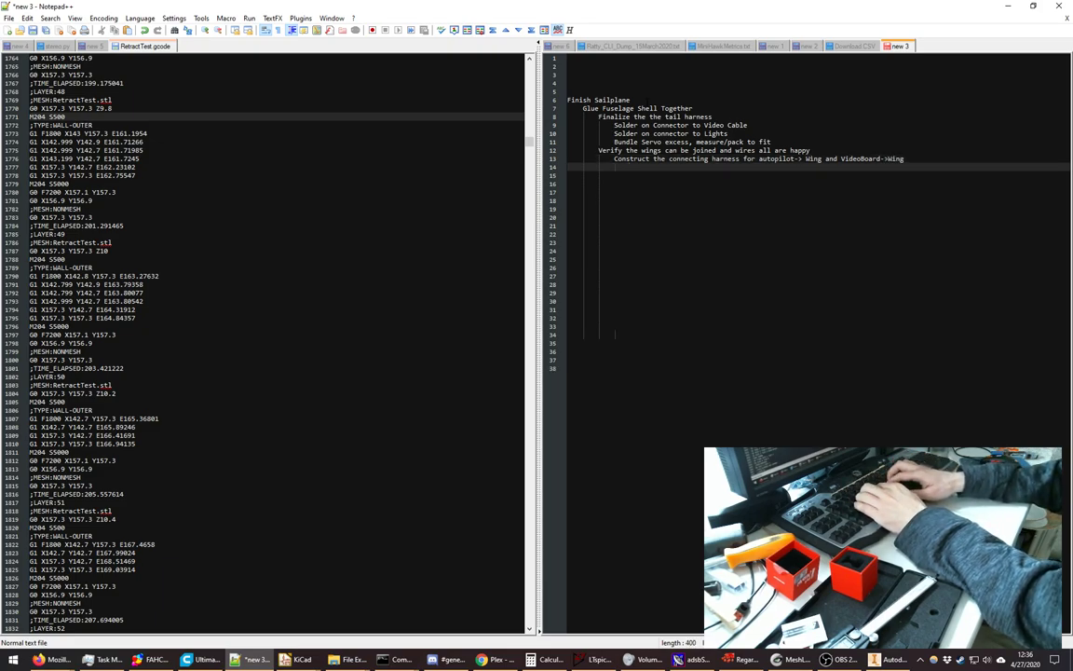
type("Const")
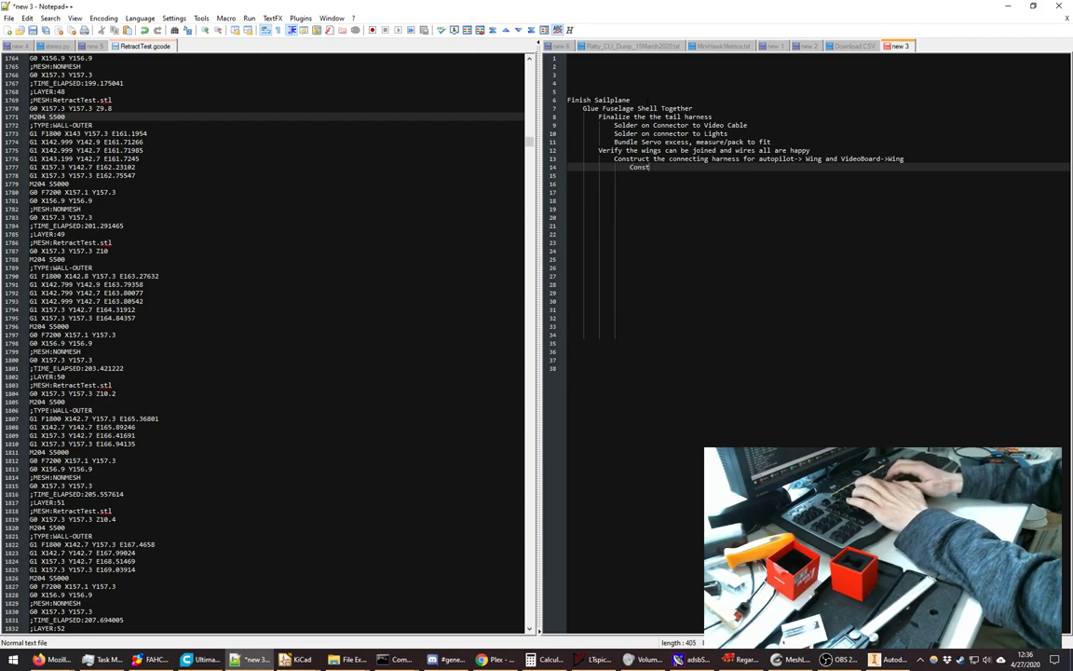
type("ruct Video Board")
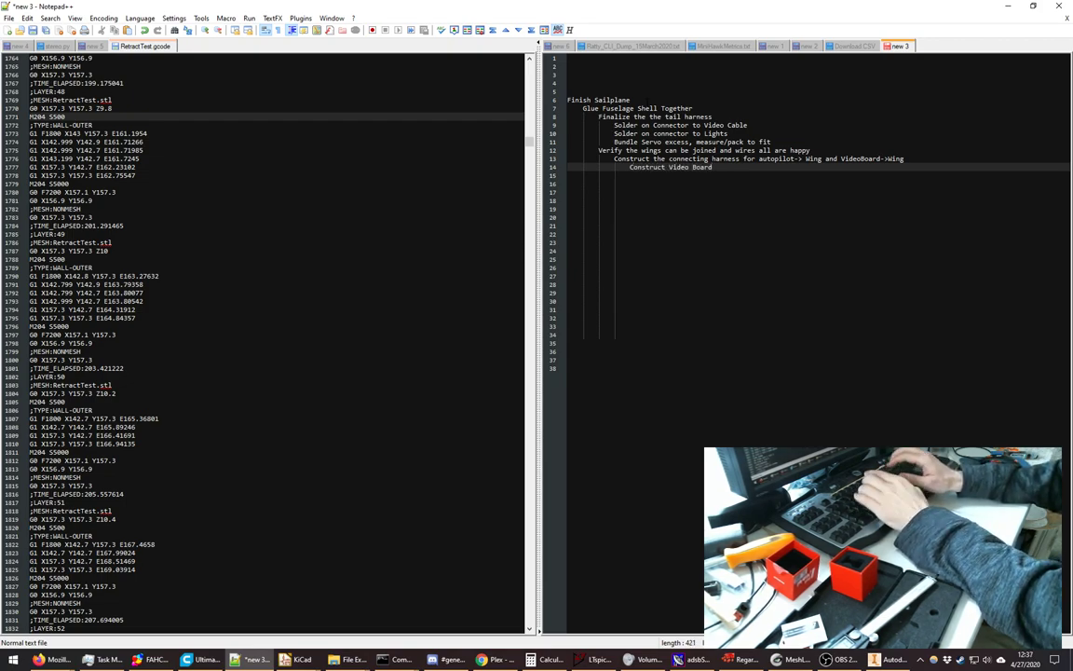
- Add "Cover Wings" on line 15, level with the fuselage gluing item, and its sub-item "Test Covering Method on Caly's wings" on line 16
key("Return")
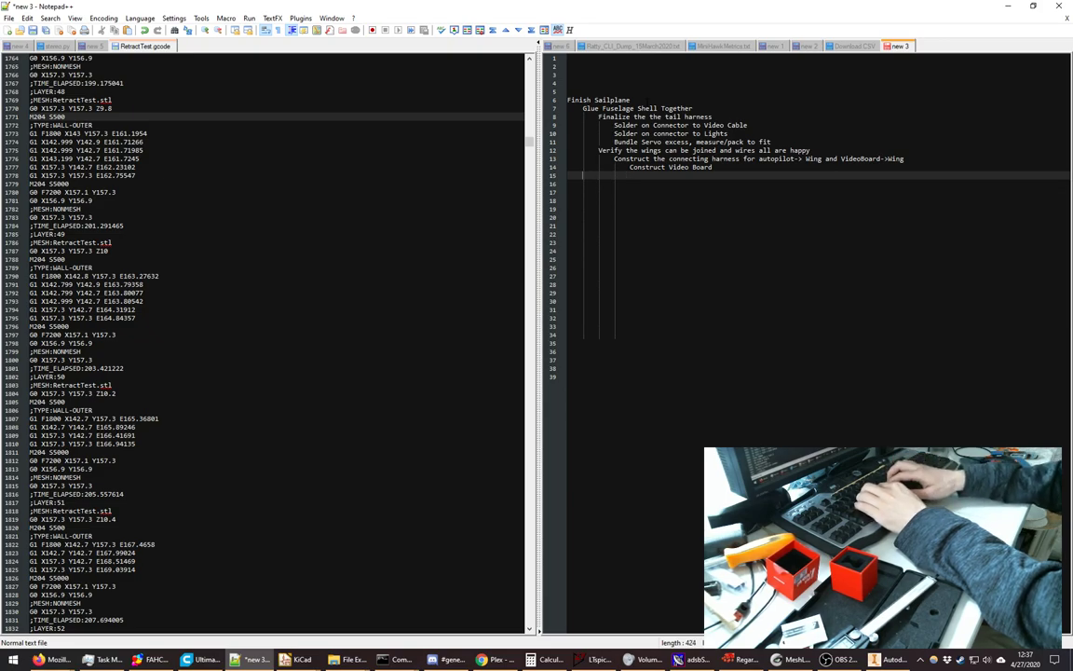
type("Cover Wings")
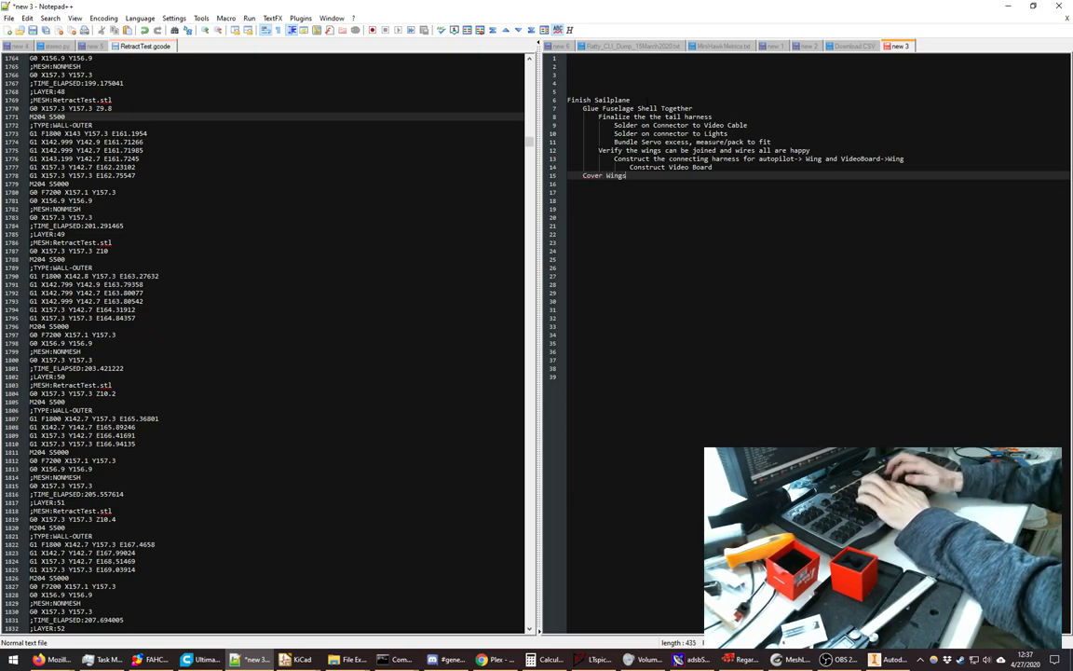
key("Return")
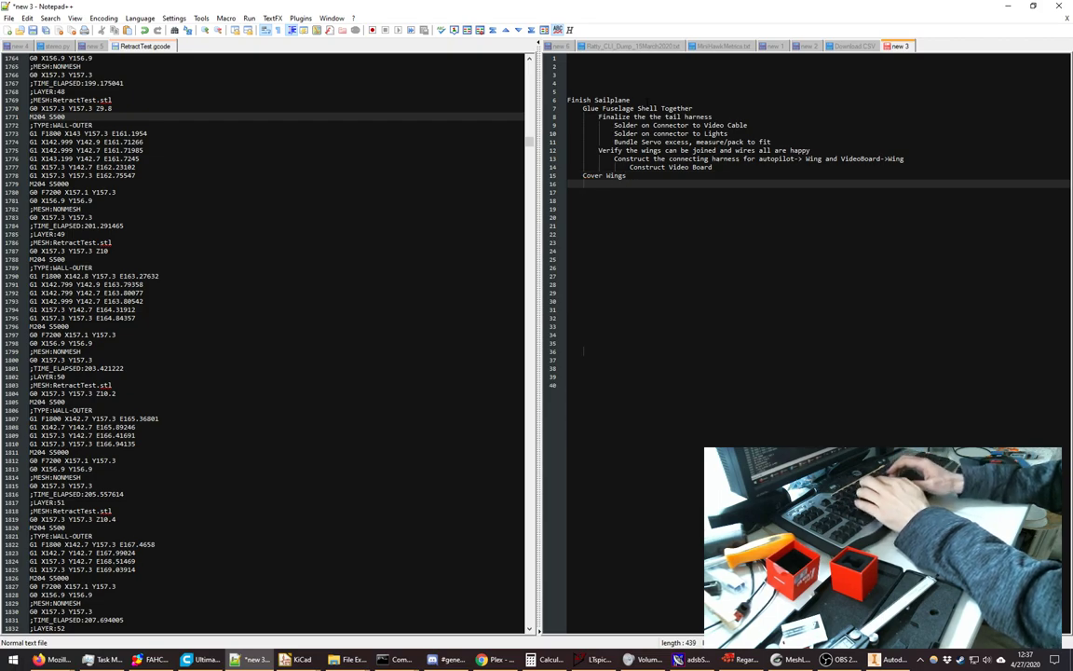
key("Tab")
type("Test C")
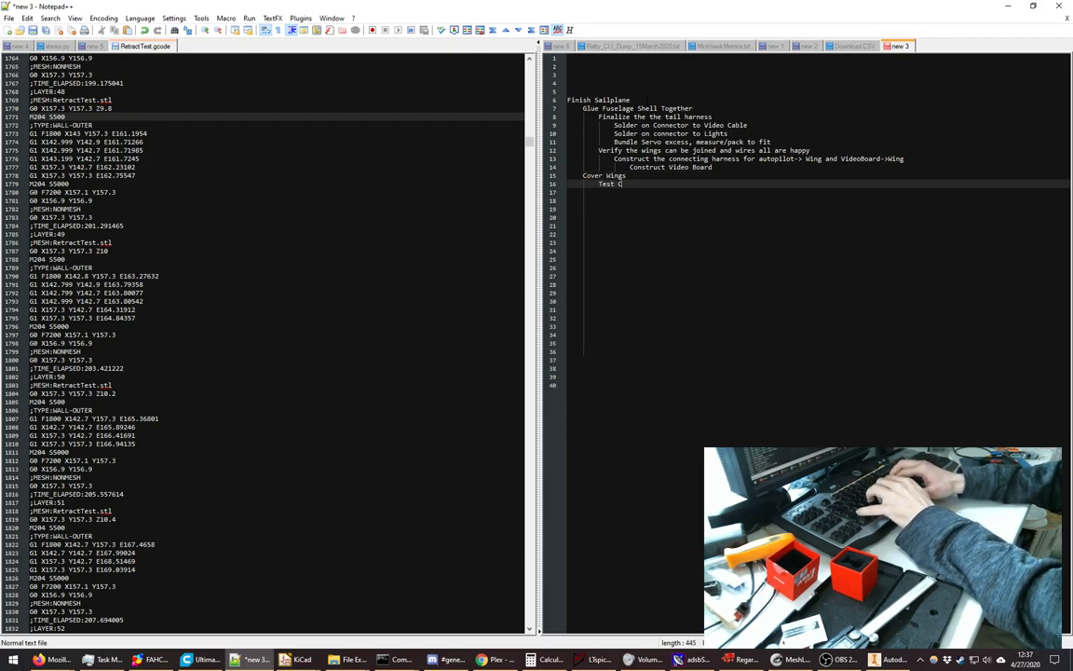
type("overing Metho")
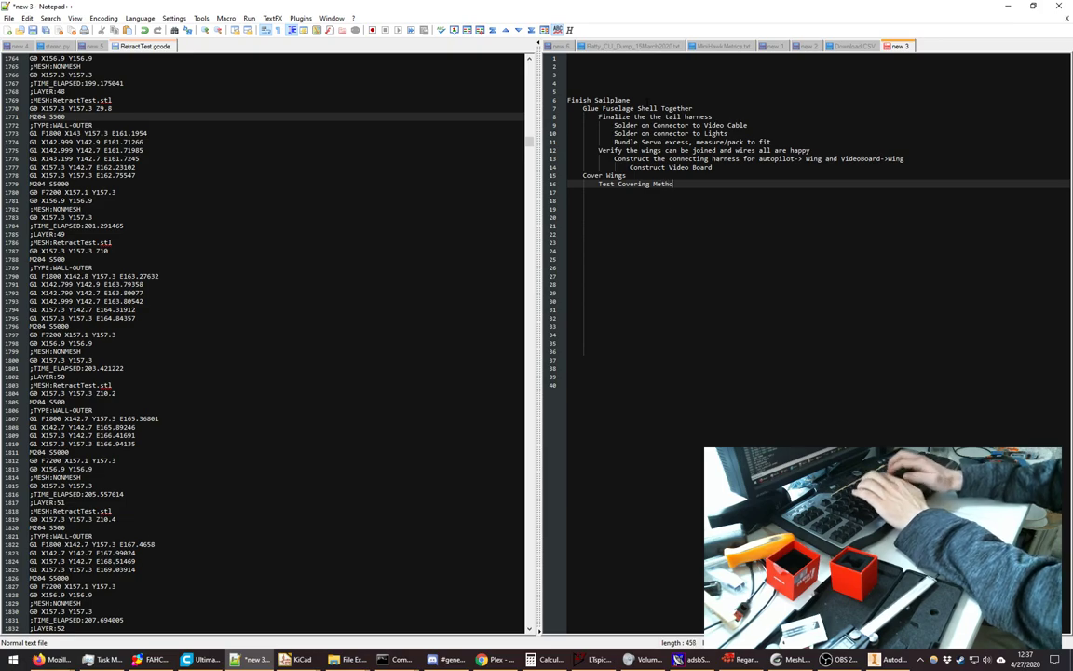
type("d on Caly")
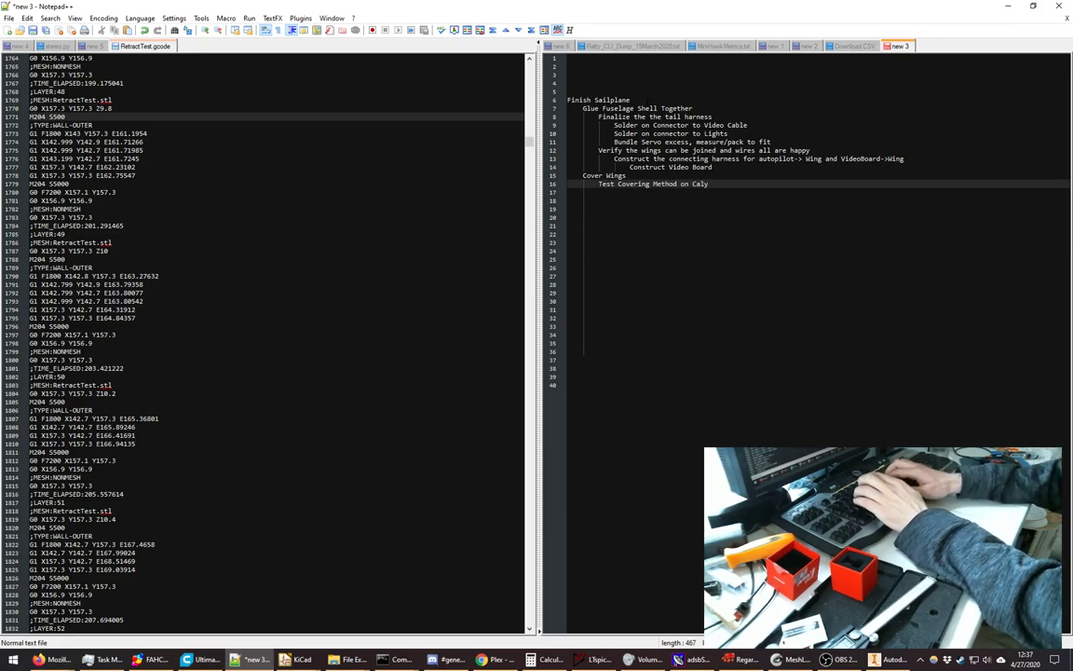
type("'s w")
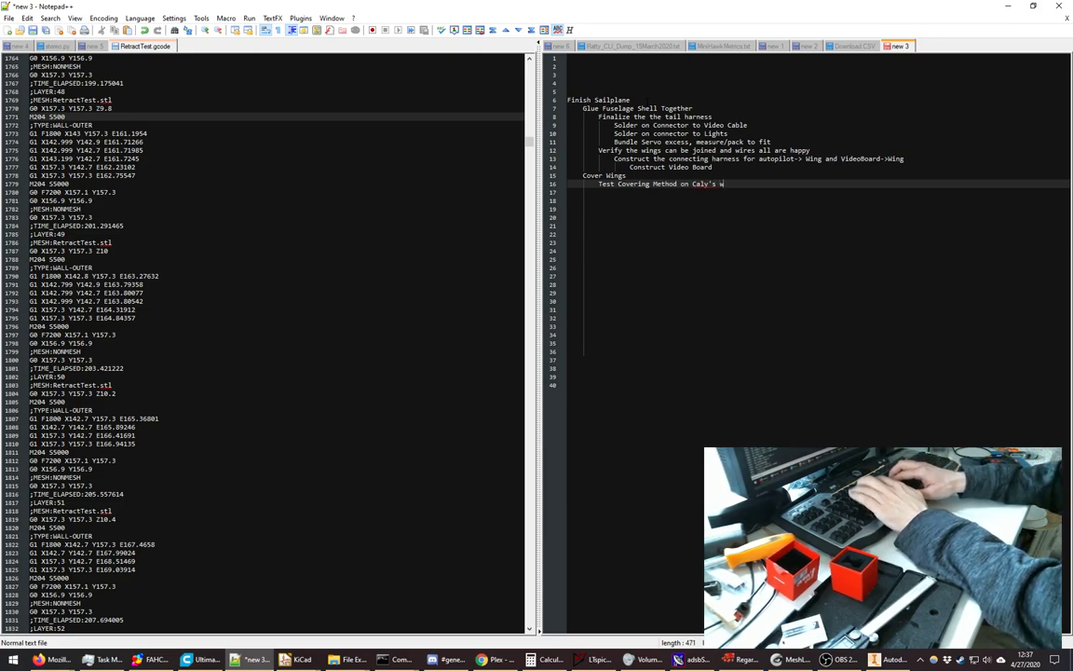
type("ings")
- Add "Determine Coloring scheme" on line 17 as a second sub-item of Cover Wings
key("Return")
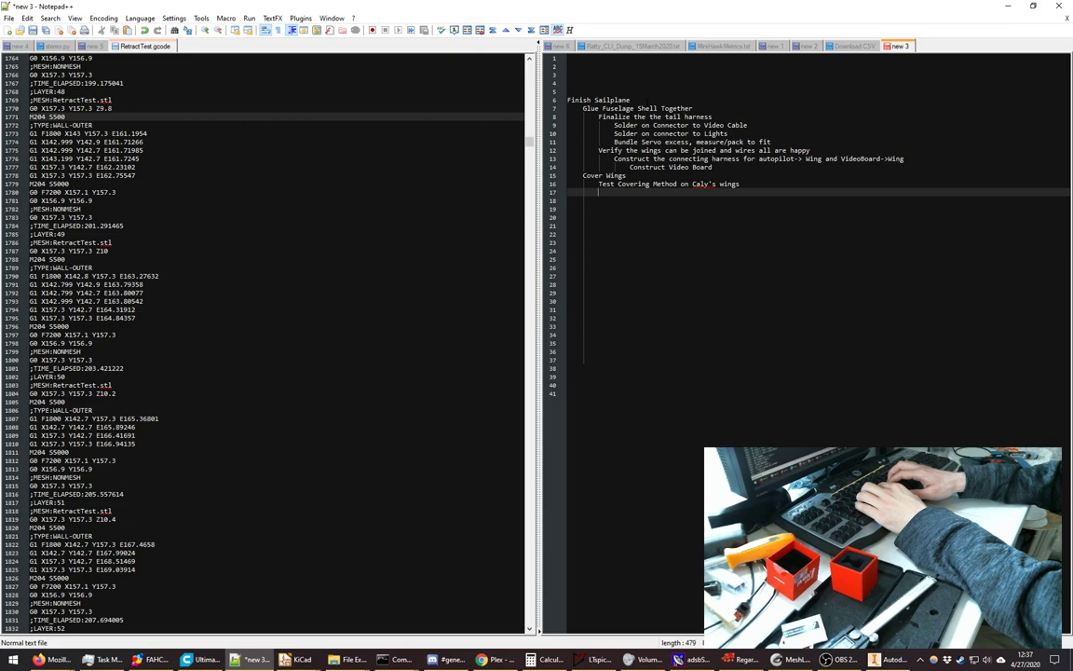
type("Determine")
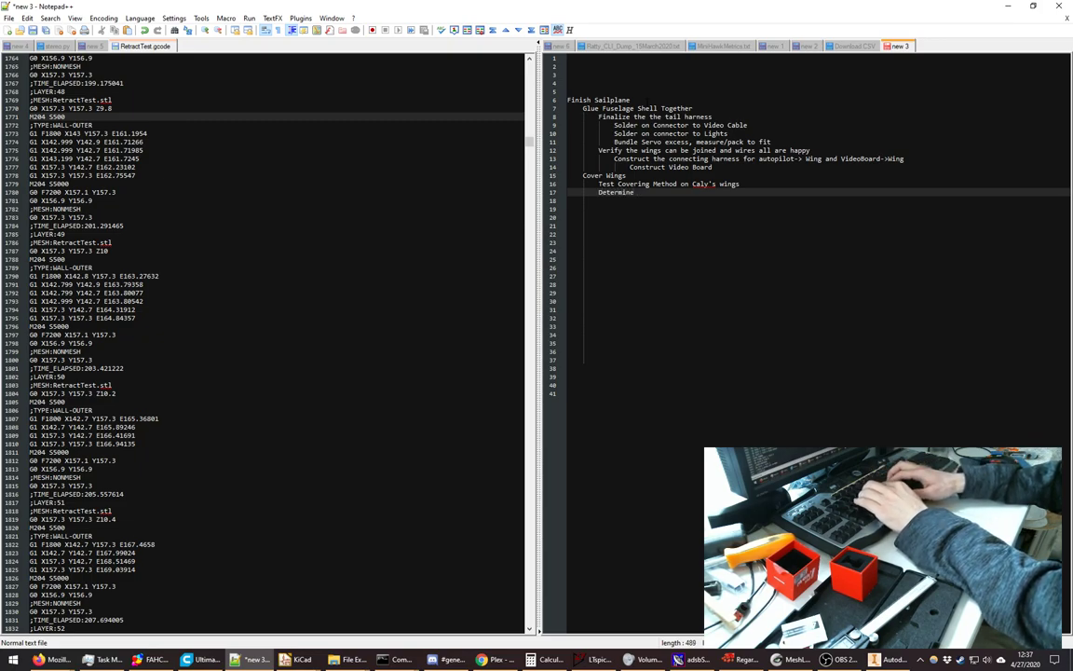
type(" Coloring ch")
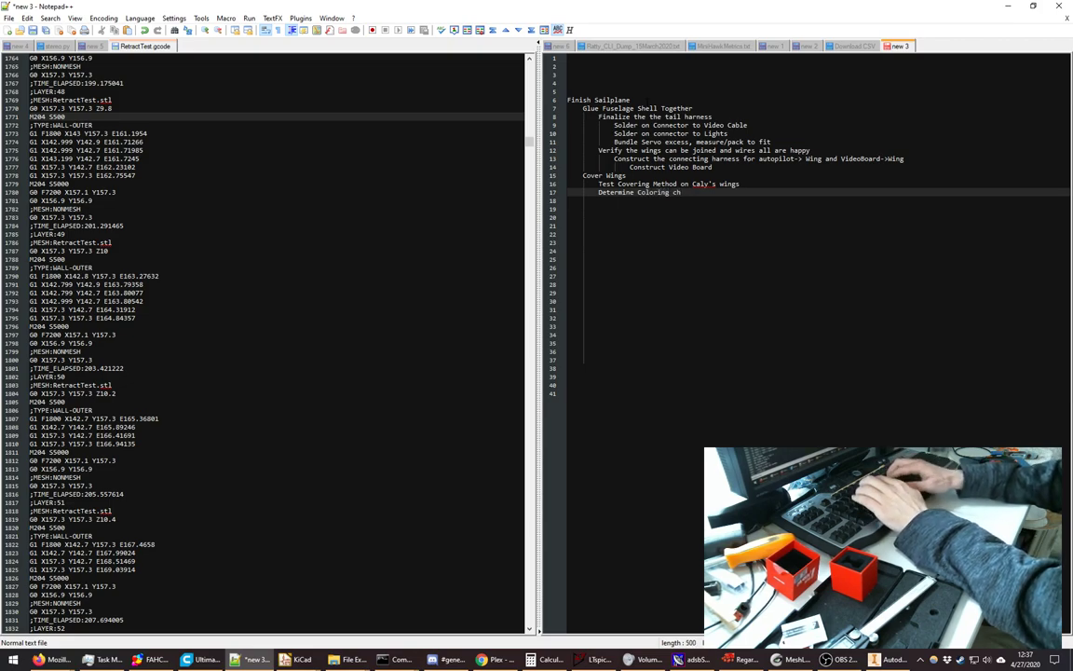
key("BackSpace")
key("BackSpace")
type("scheme")
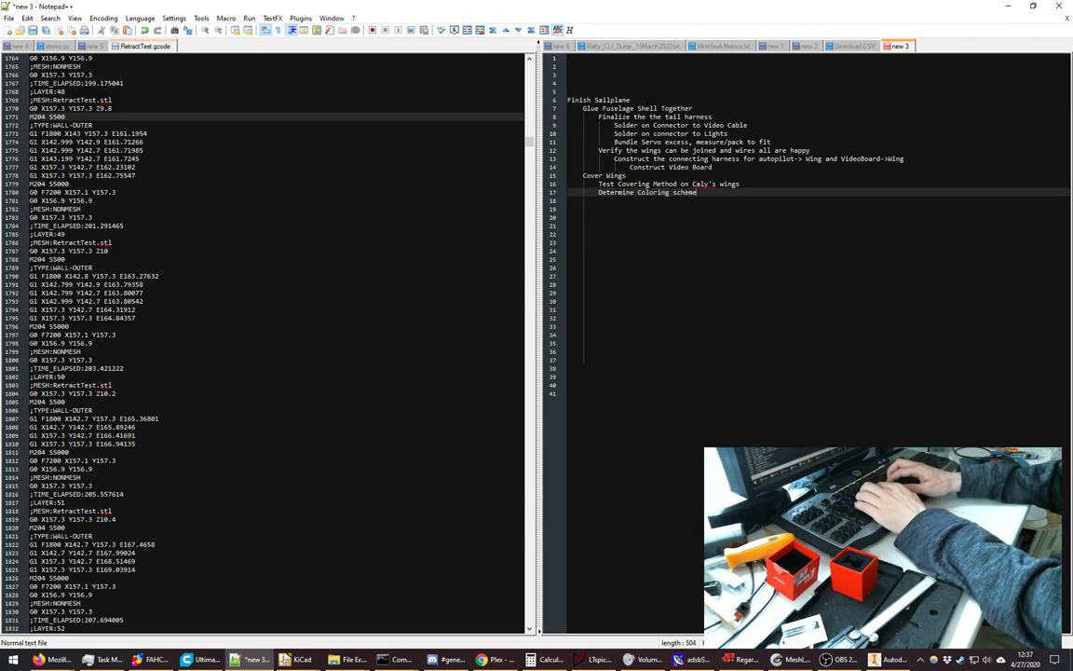
- Add the sub-item "Draw Heron in Inkscape, inherit from Caly Inkscape drawing" on line 18, one level below the coloring scheme item
key("Return")
type("w ")
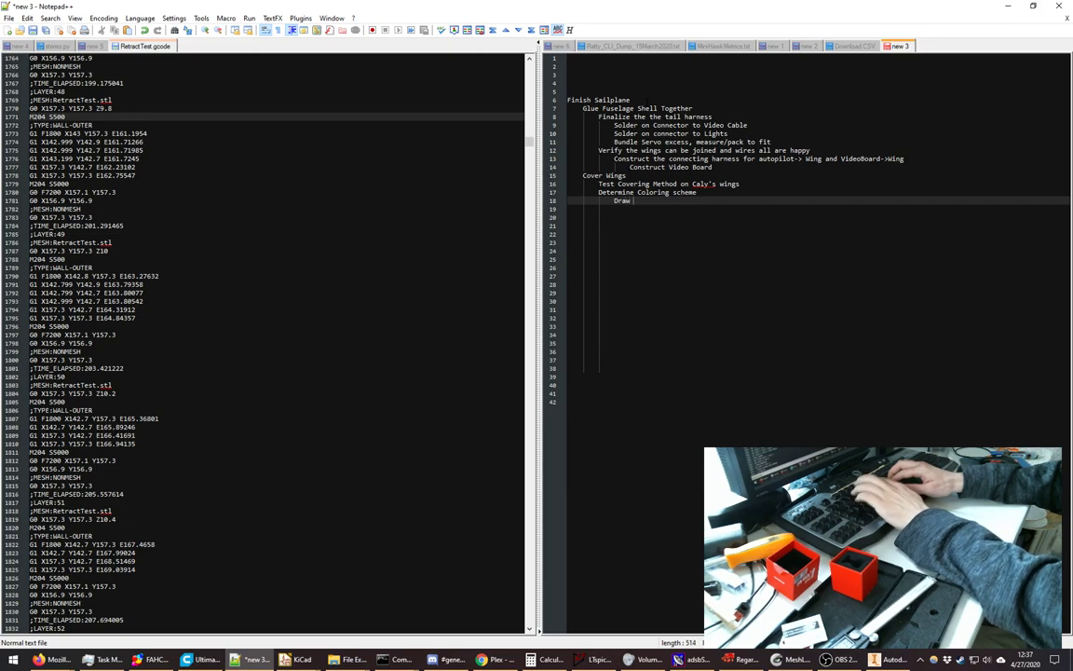
type("Heron in ")
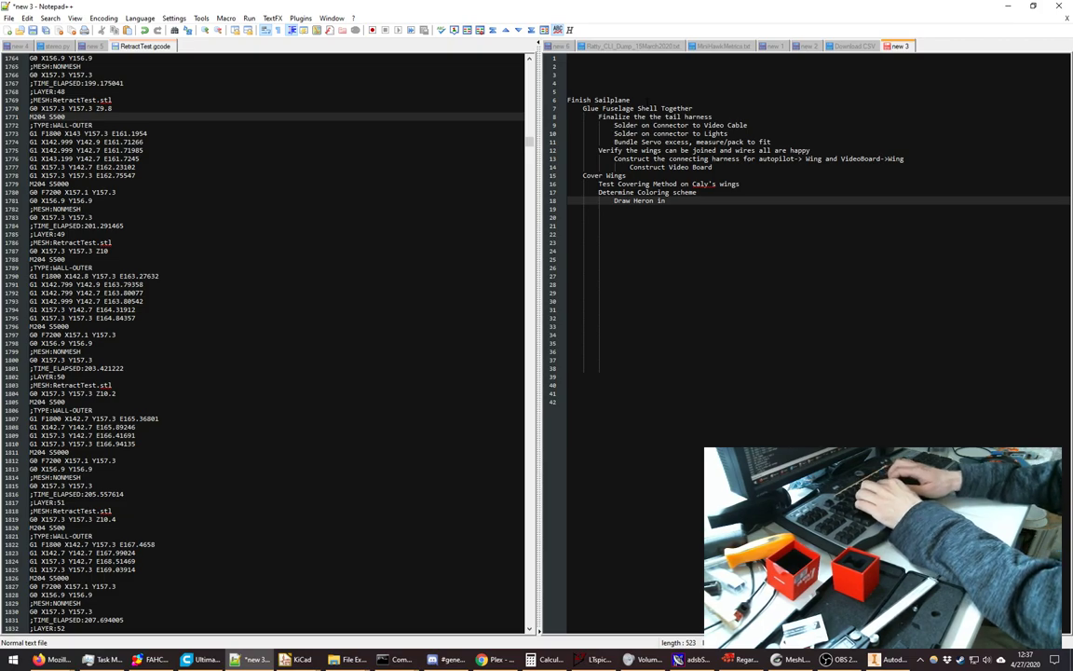
type("Inkscape")
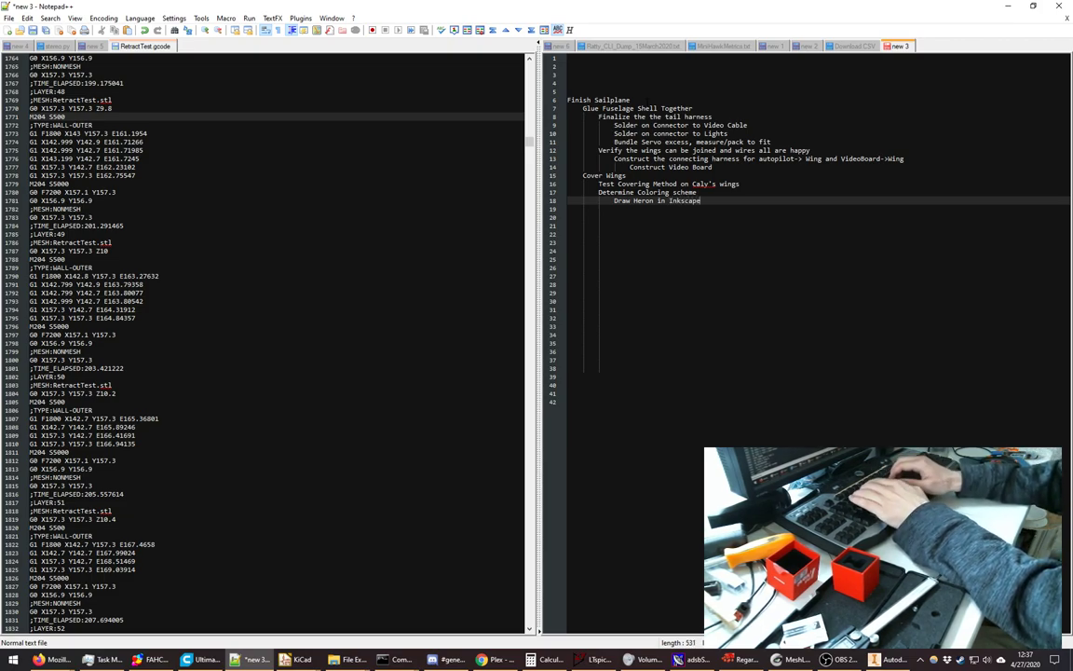
type(", ")
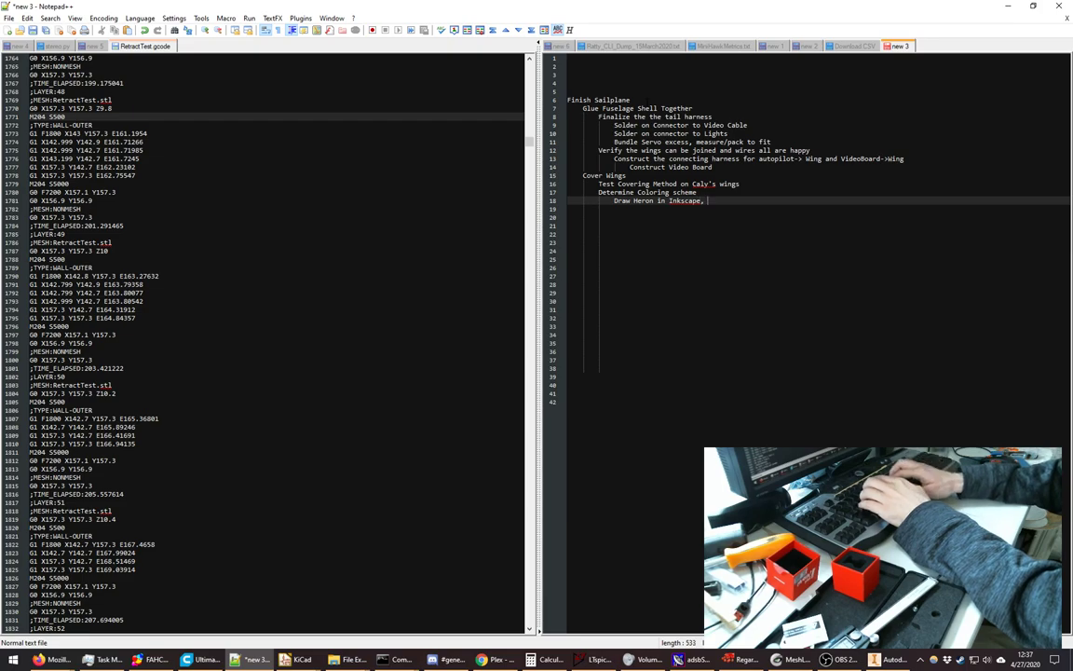
type("inherit from C")
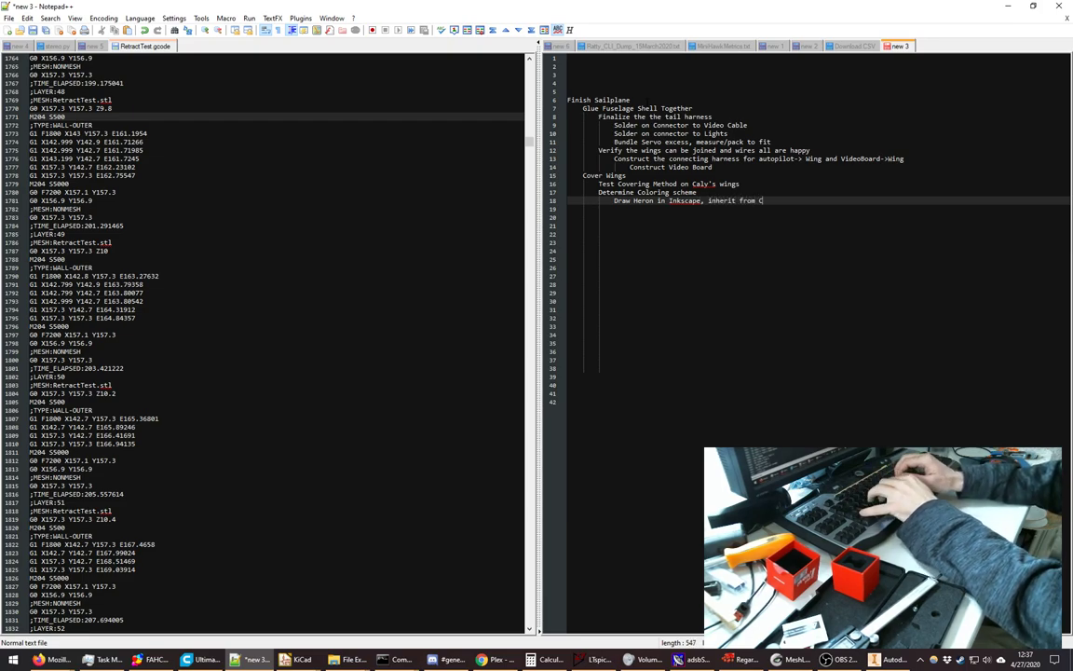
type("aly Inkscap")
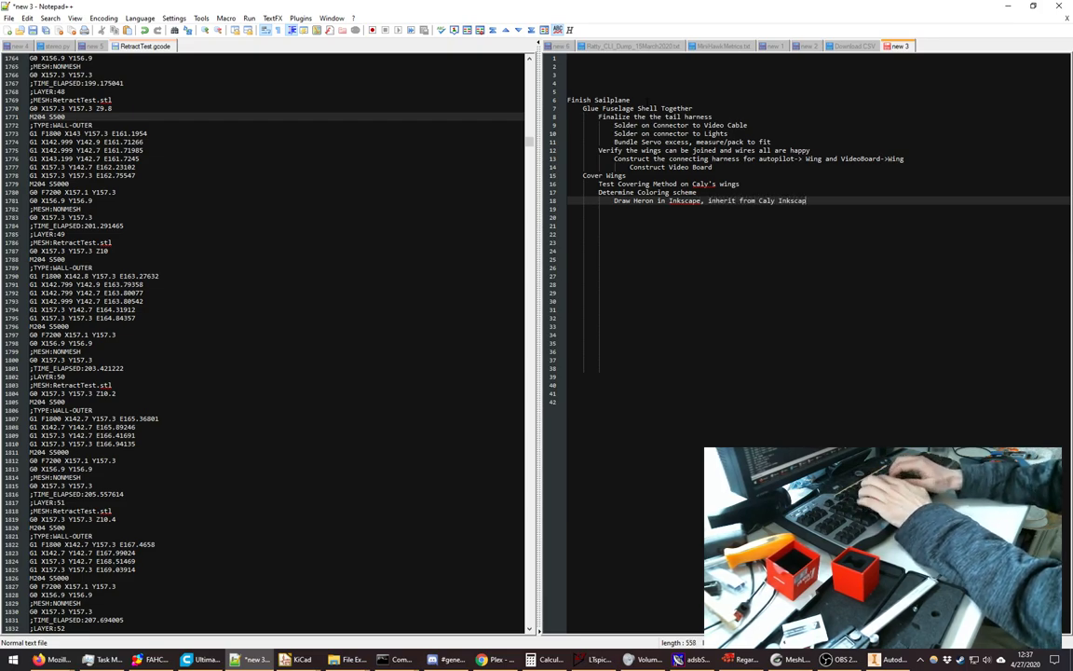
type("e dr")
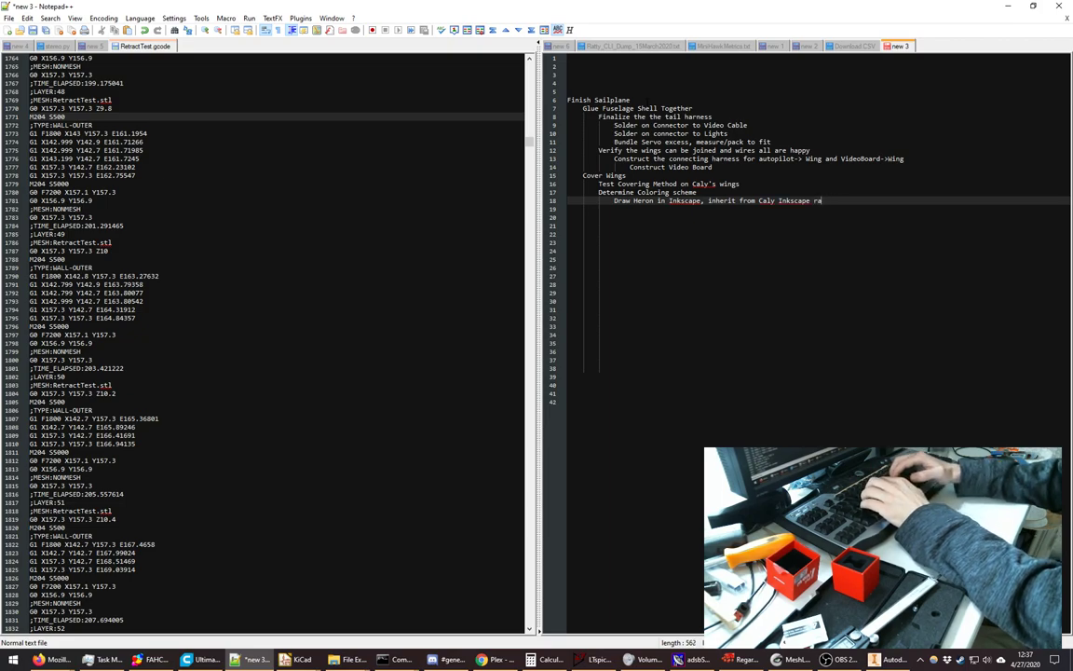
type("awing")
- Add "Determine Retroreflective patch placements" on line 19 at the same indent as the Heron drawing item
key("Return")
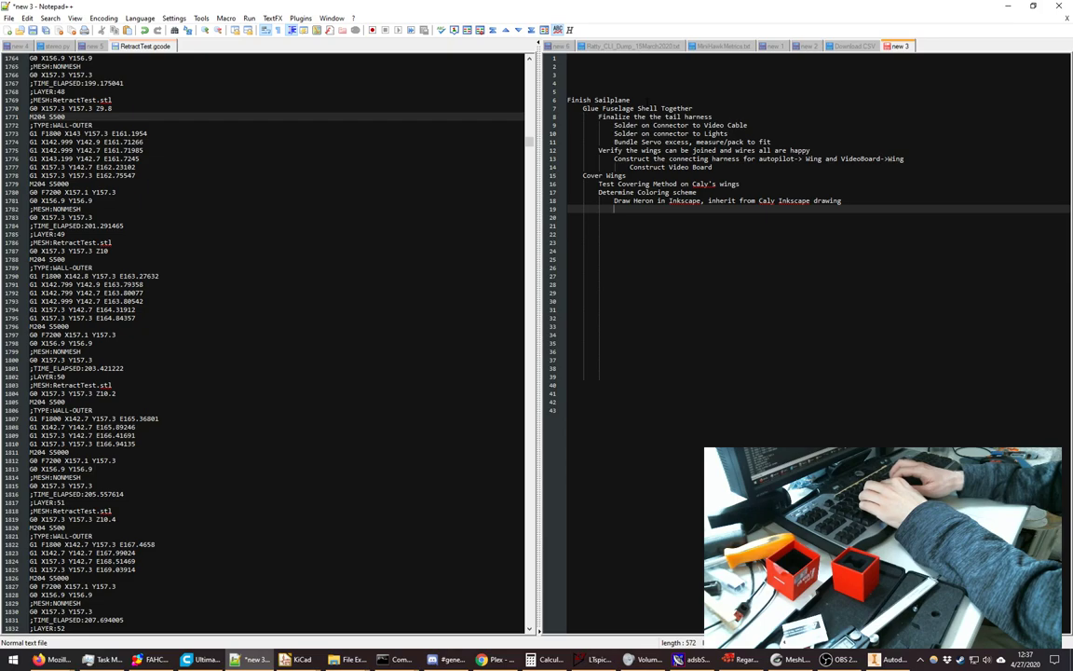
type("D")
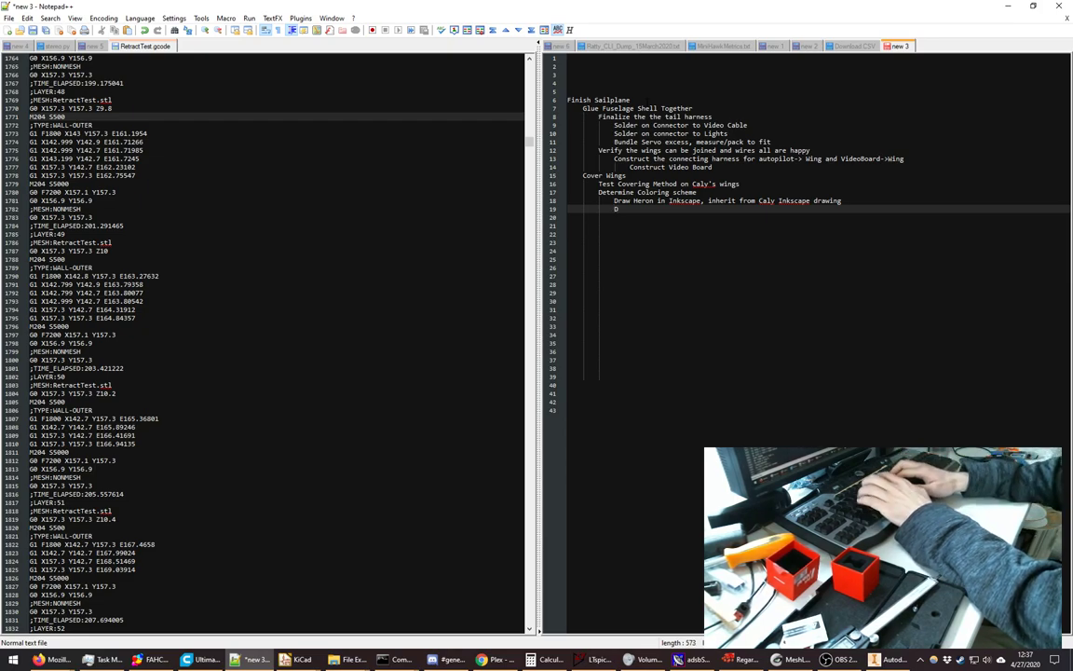
key("BackSpace")
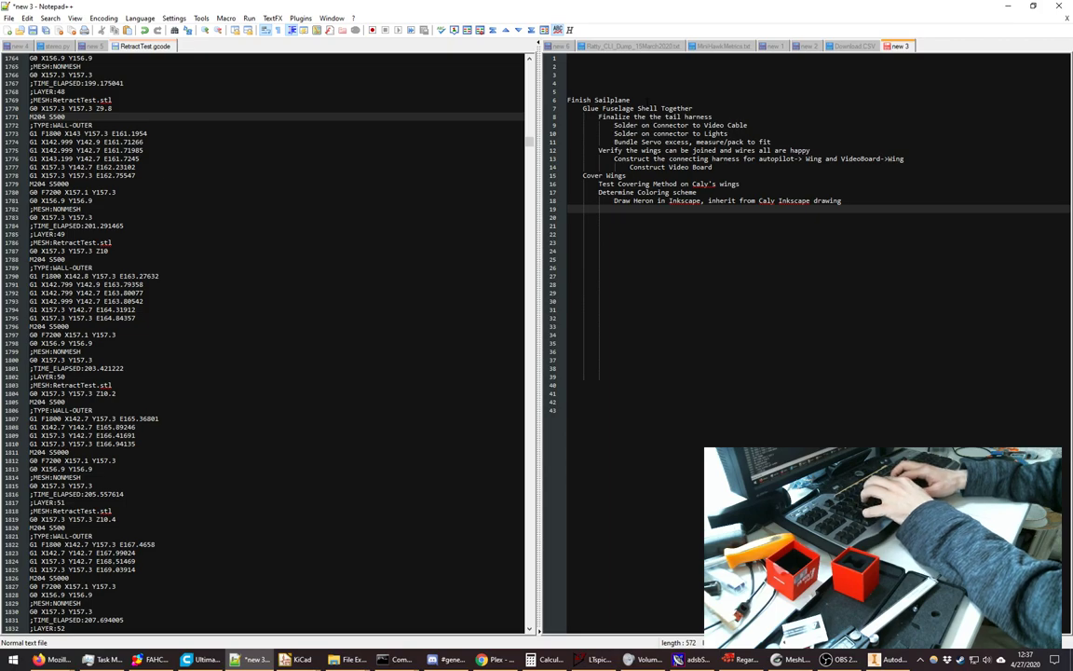
type("Determine Ret")
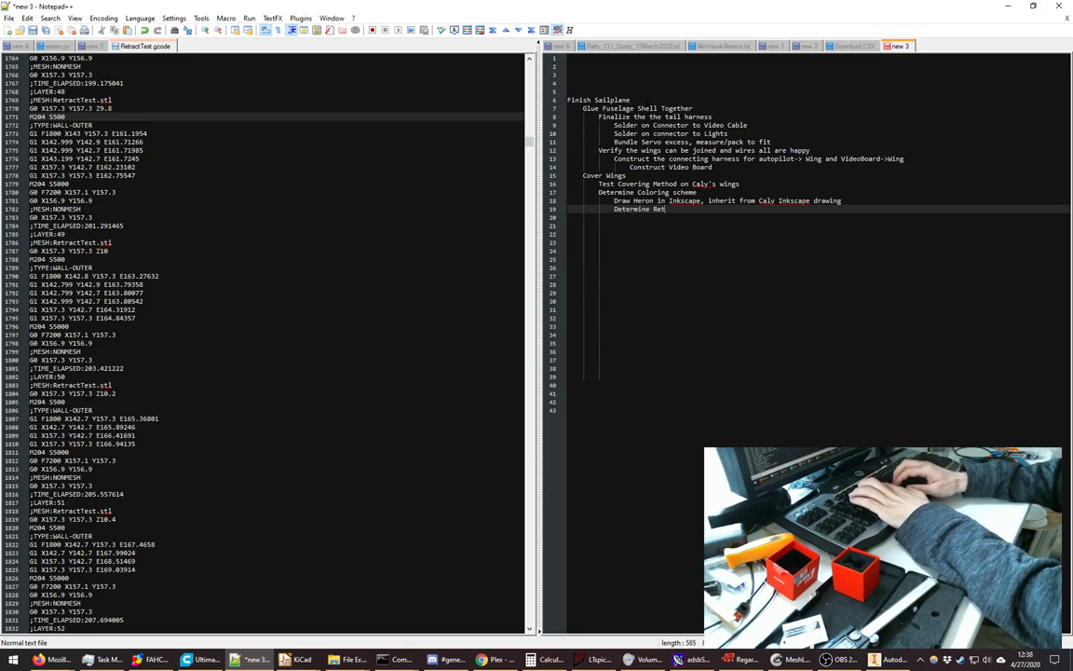
type("roreflective ")
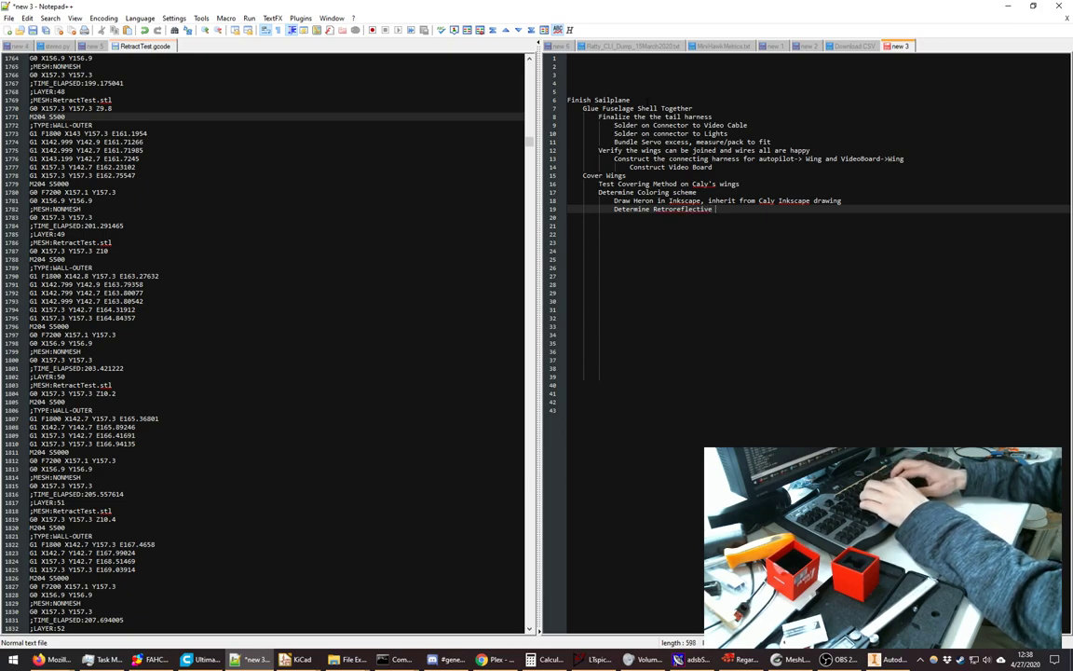
type("patch placements")
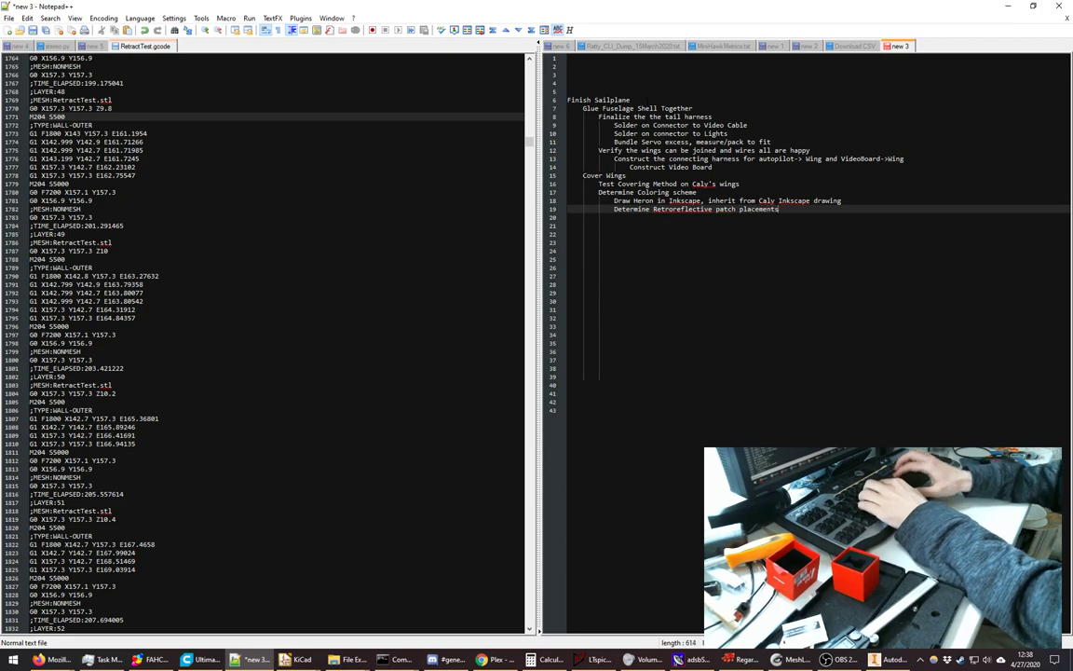
- Add "Incorporate other features" on line 20, level with the Cover Wings item, correcting the spelling of "Incorporate"
key("Return")
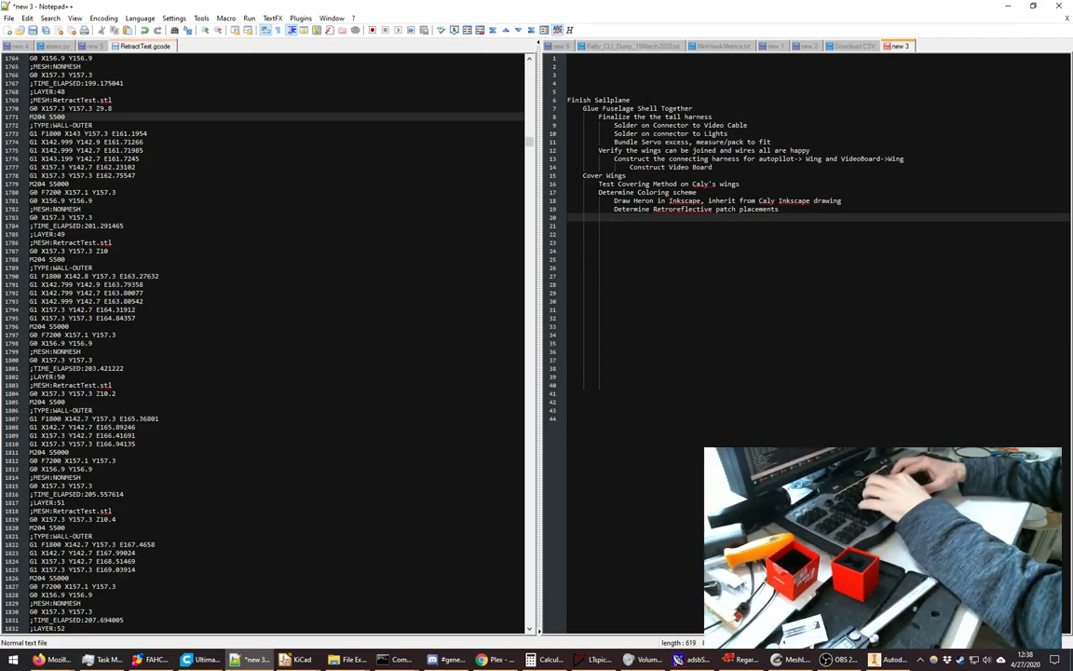
key("BackSpace")
key("BackSpace")
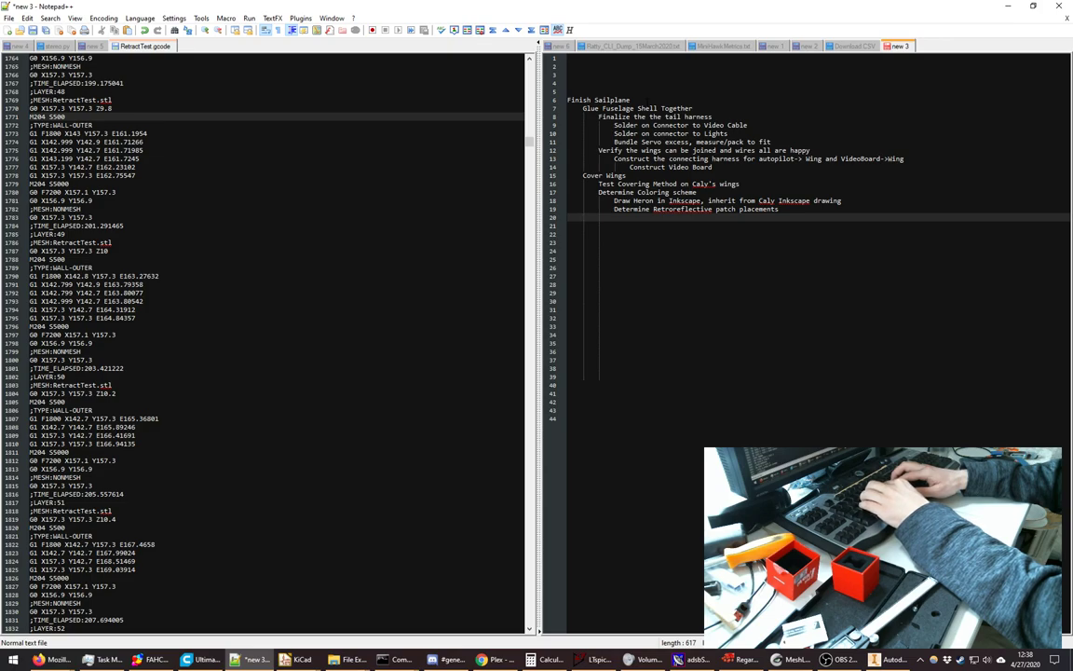
type("Inco")
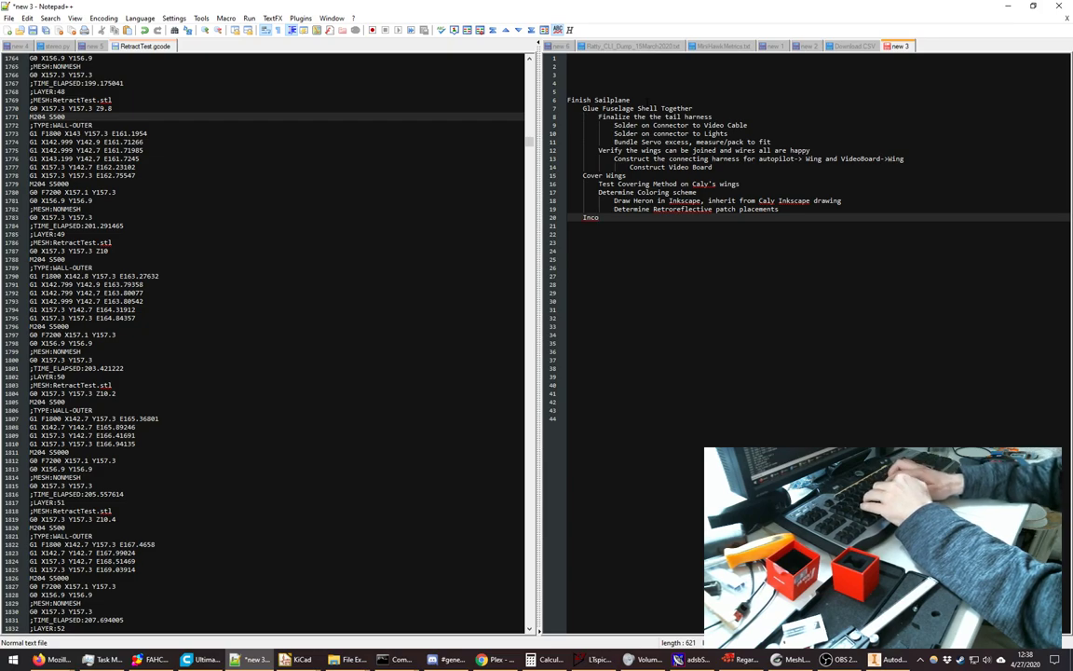
type("u")
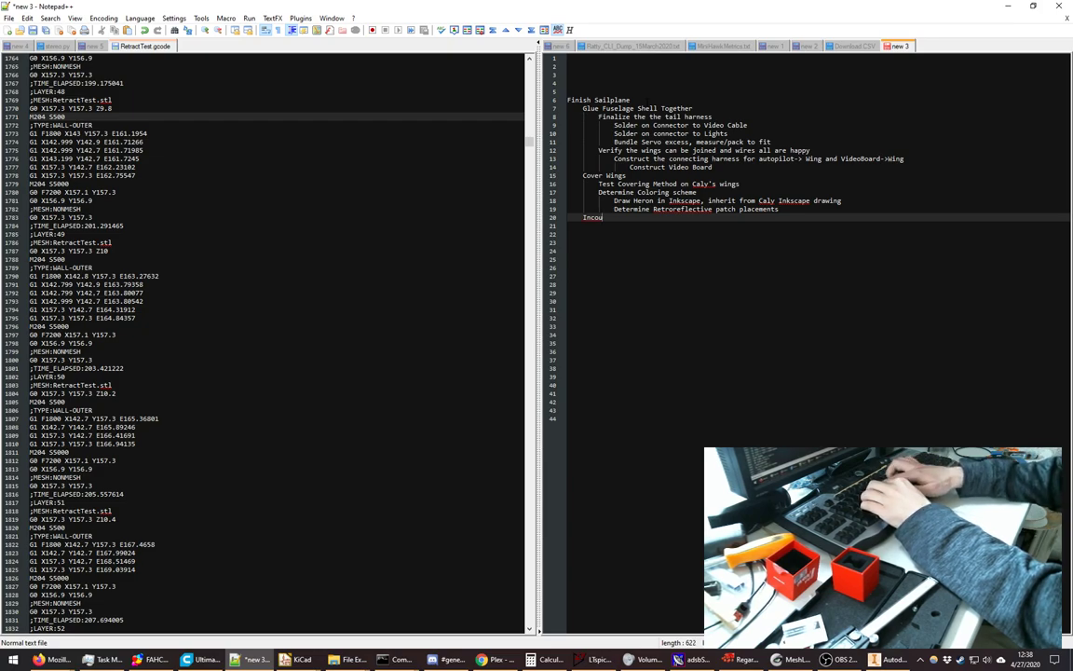
type("p")
key("BackSpace")
key("BackSpace")
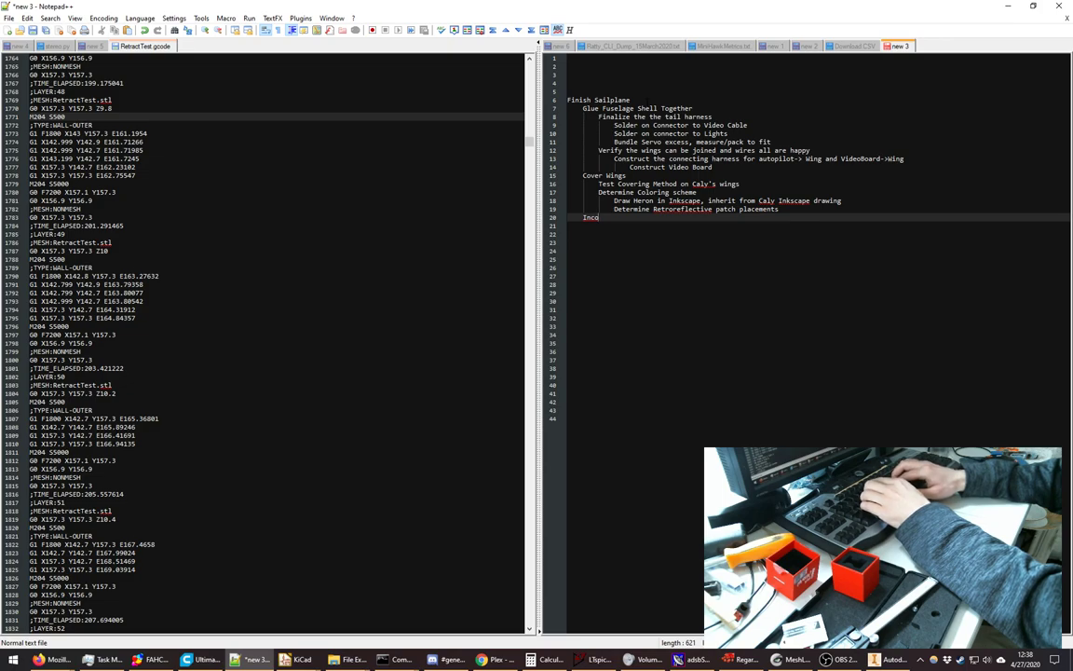
type("rperate")
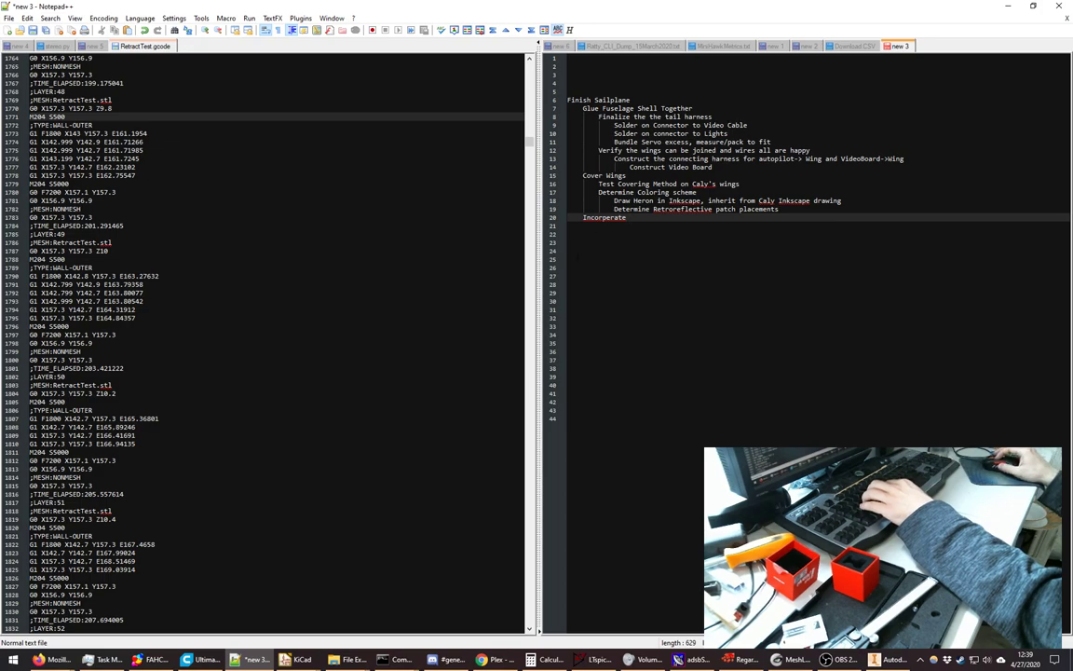
right_click(593, 221)
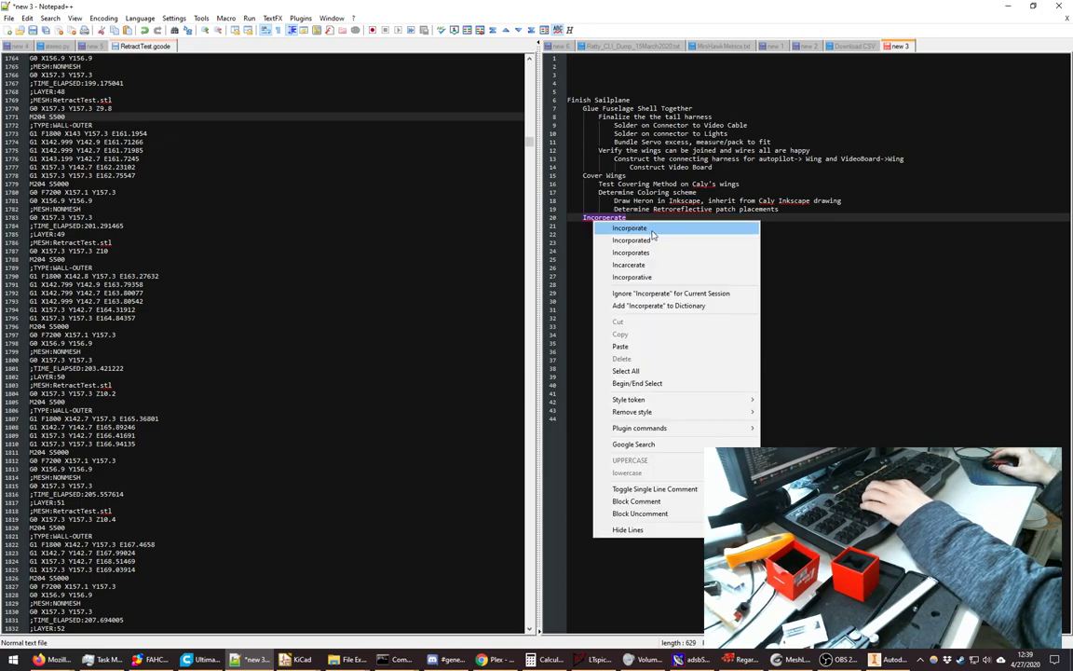
left_click(652, 229)
type("oth")
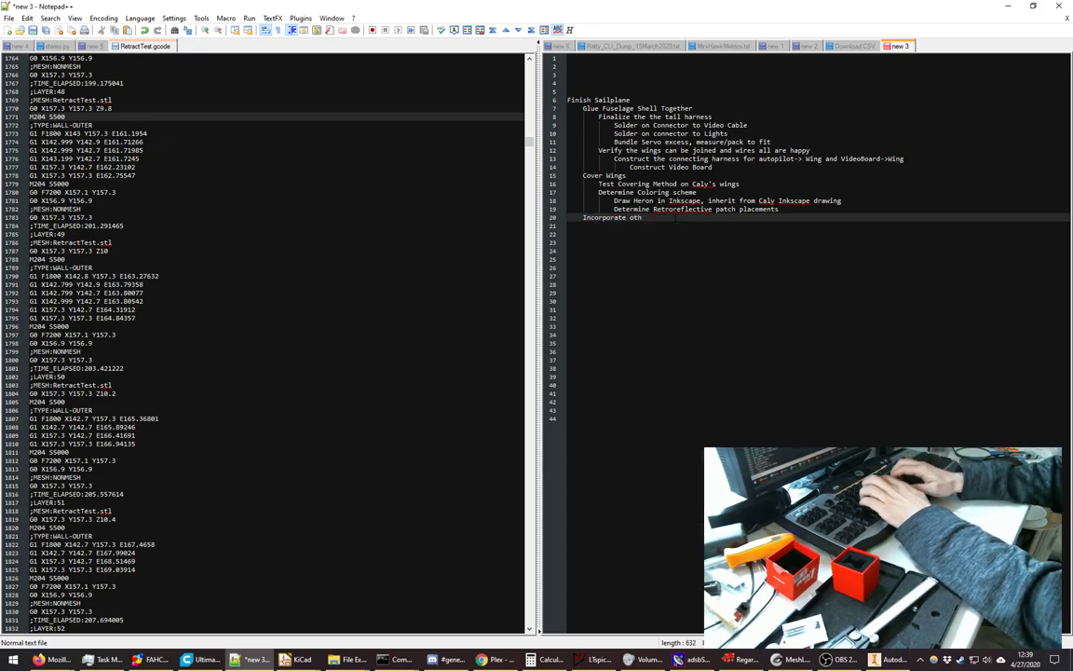
type("er features")
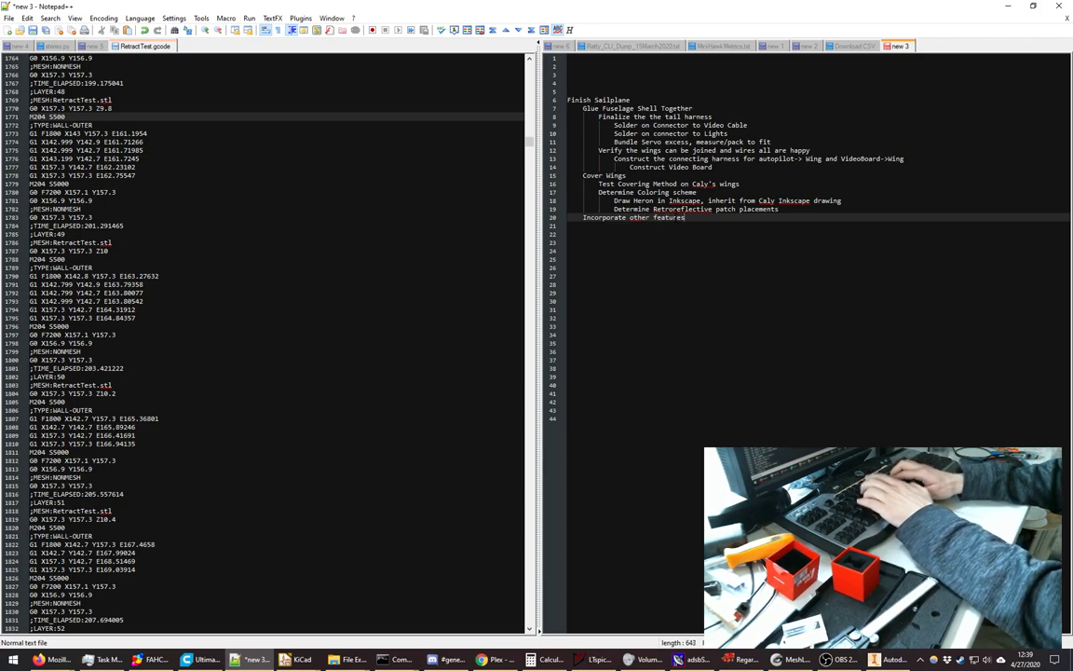
- Add the sub-item "Static Discharge Wicks" on line 21, one level below Incorporate other features, followed by a new line
key("Return")
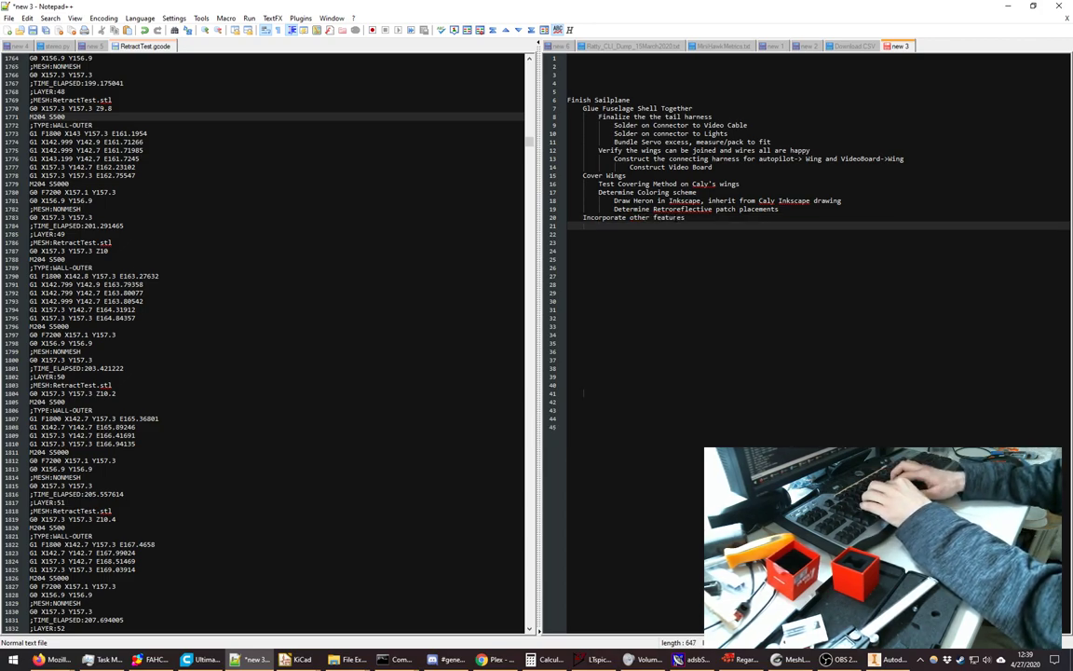
type("Static Dis")
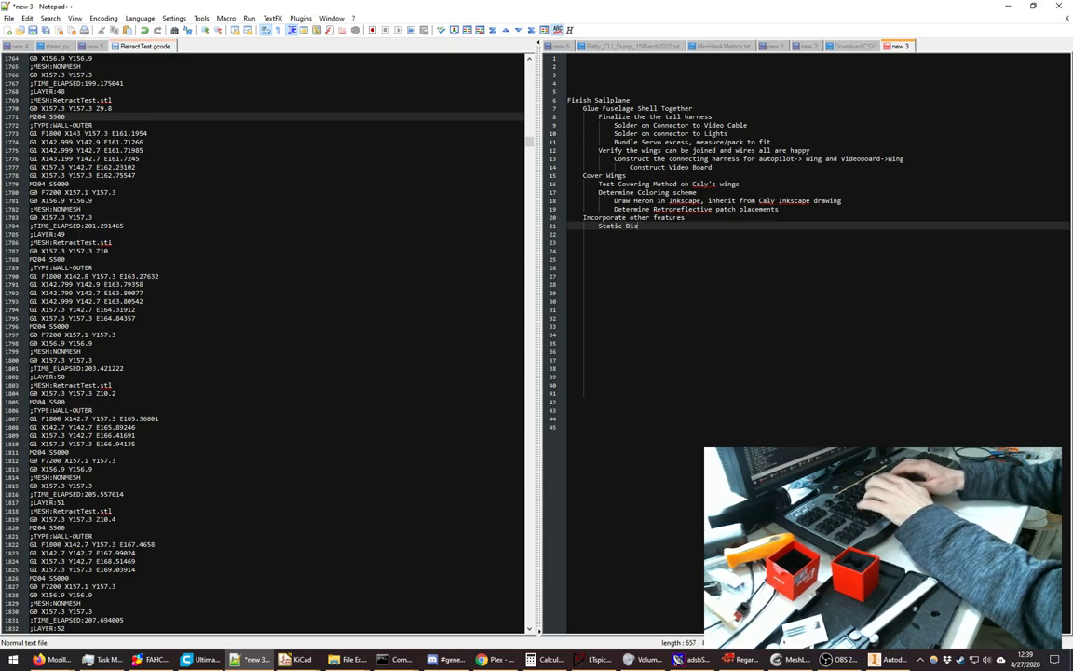
type("charge Wicks")
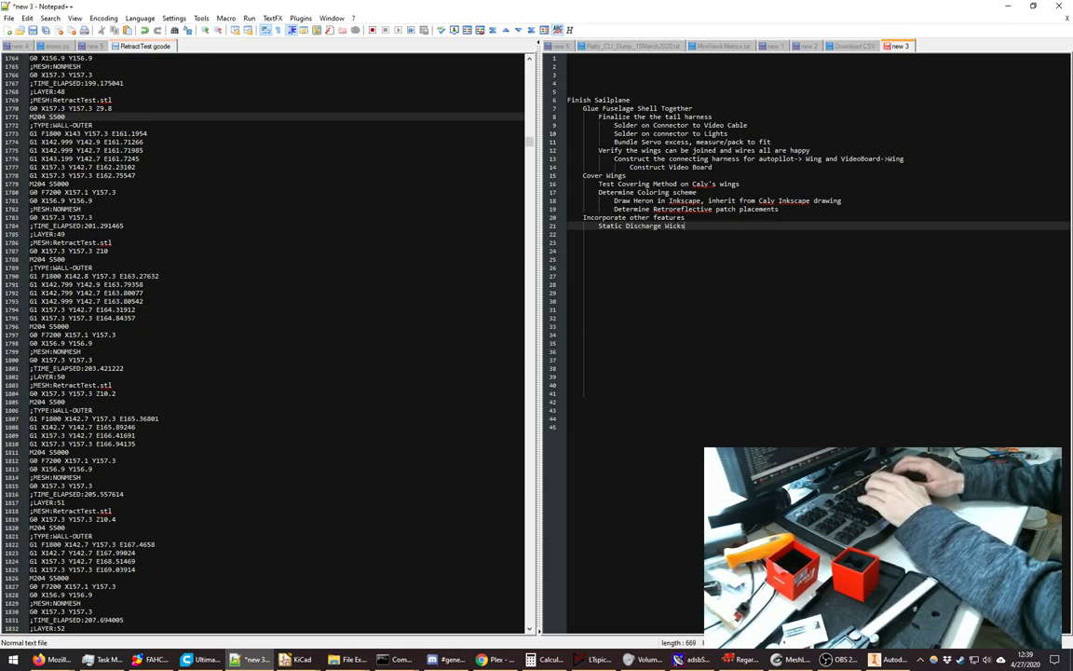
key("Return")
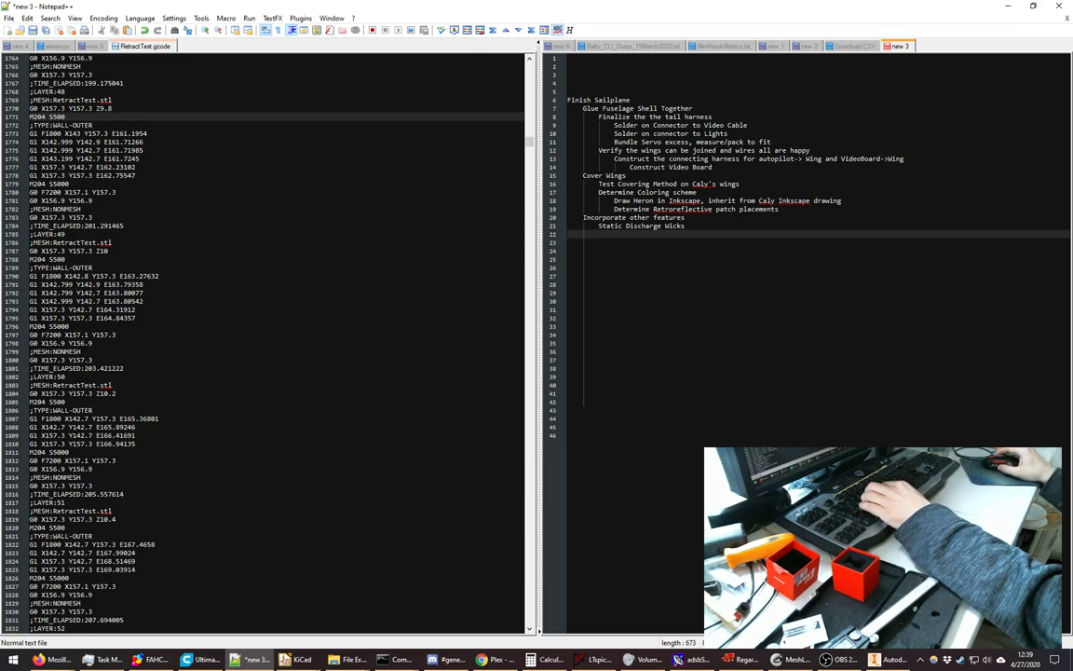
- Insert "Seal Light strips under clear tape" below the retroreflective patch item, level with Determine Coloring scheme
left_click(779, 209)
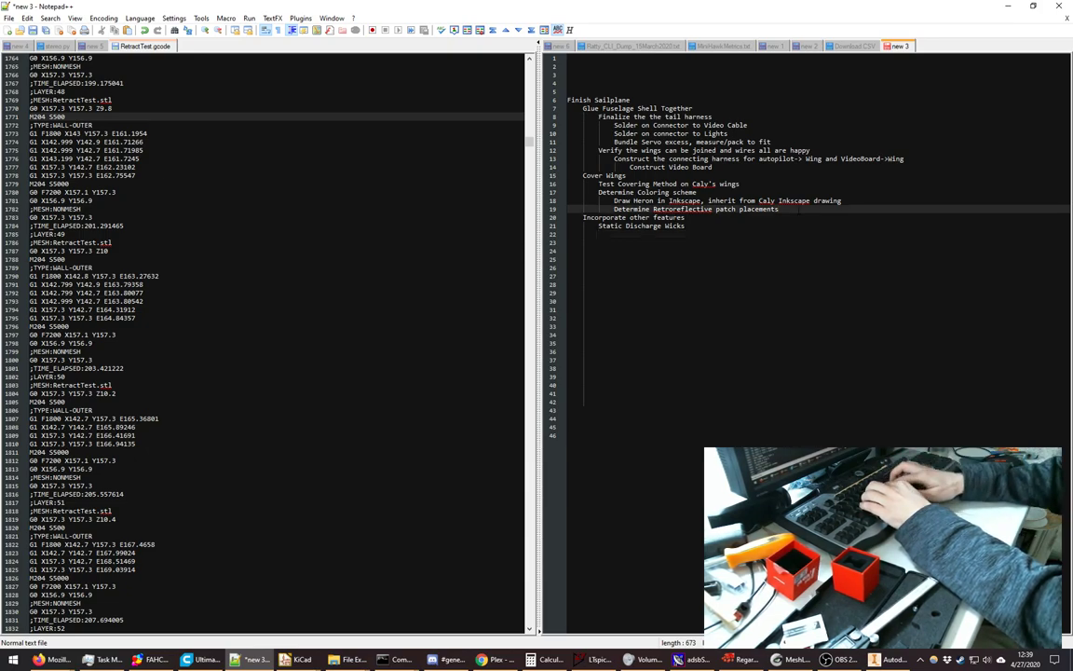
key("Return")
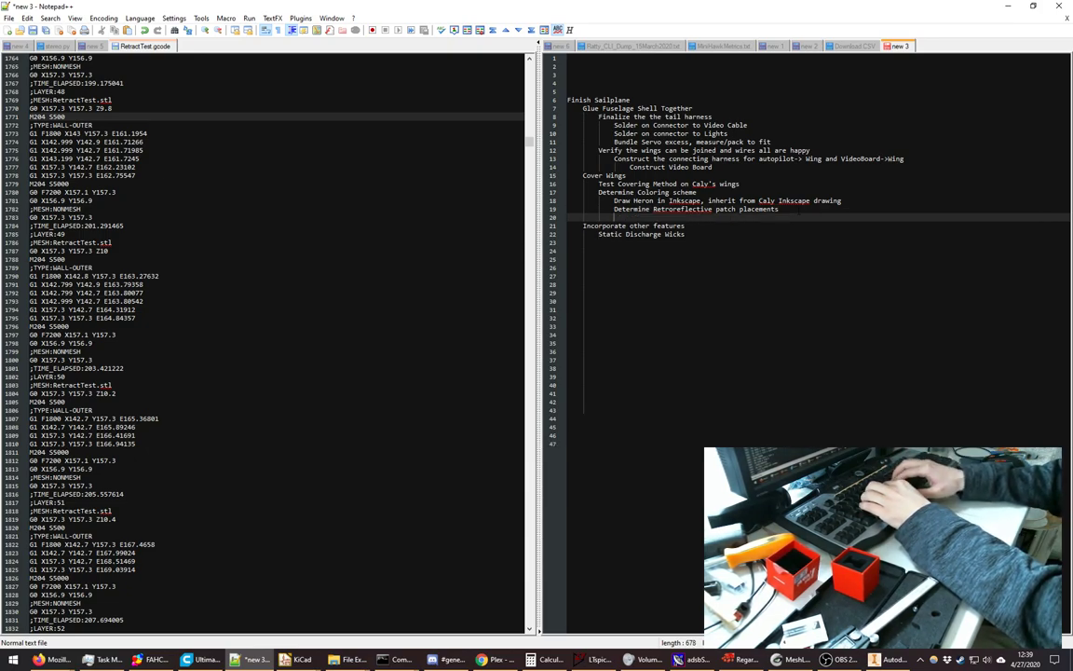
key("BackSpace")
type("Seal")
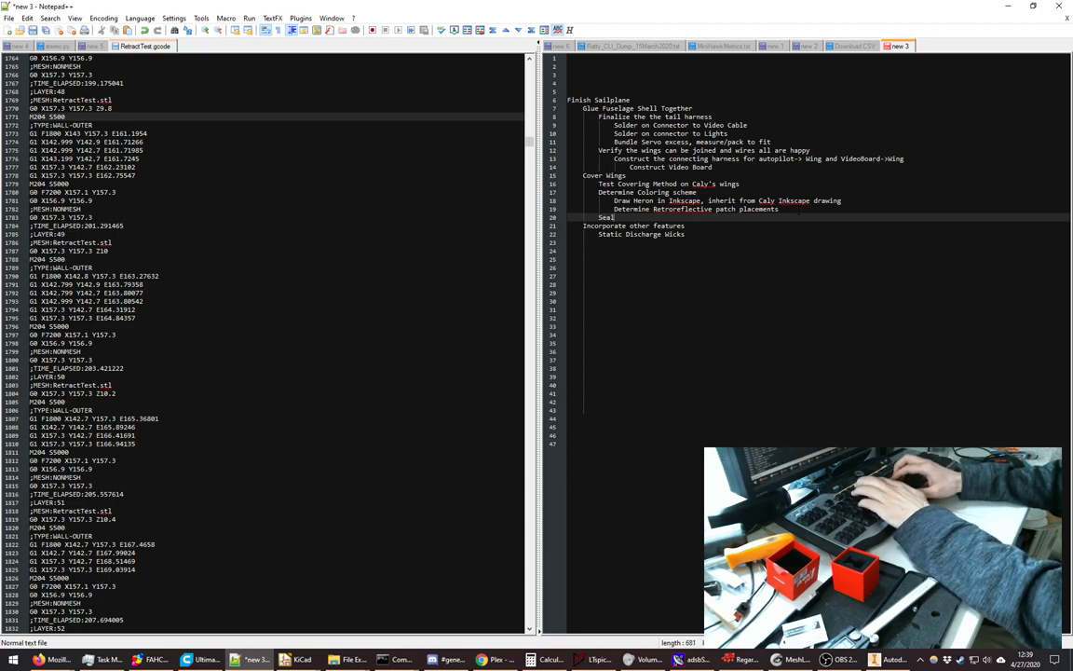
type(" Li")
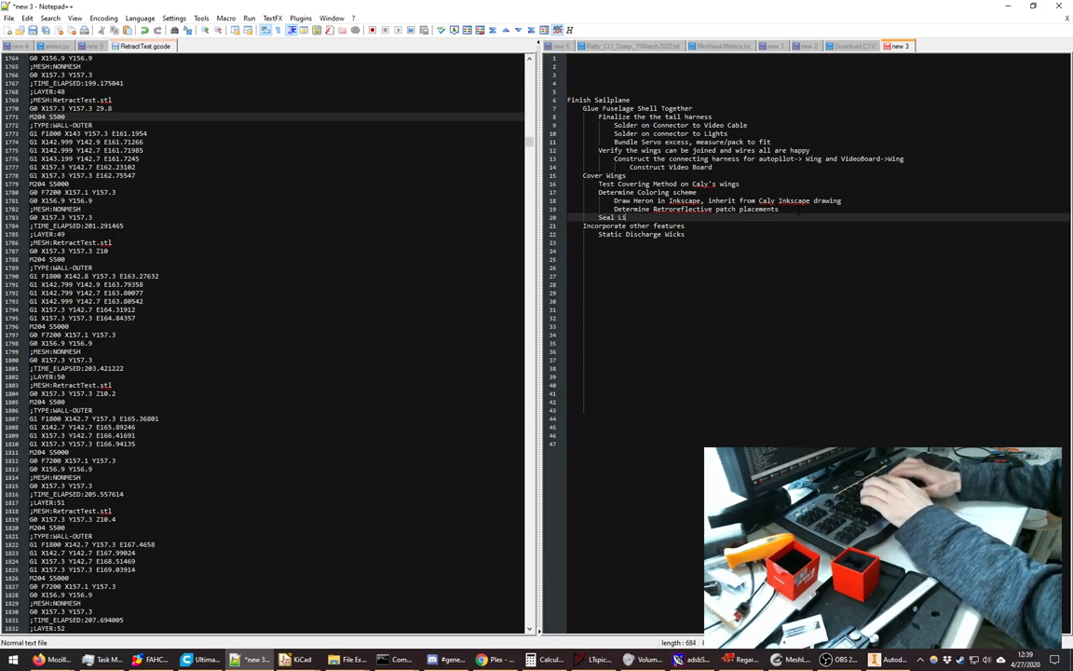
type("ght strips ")
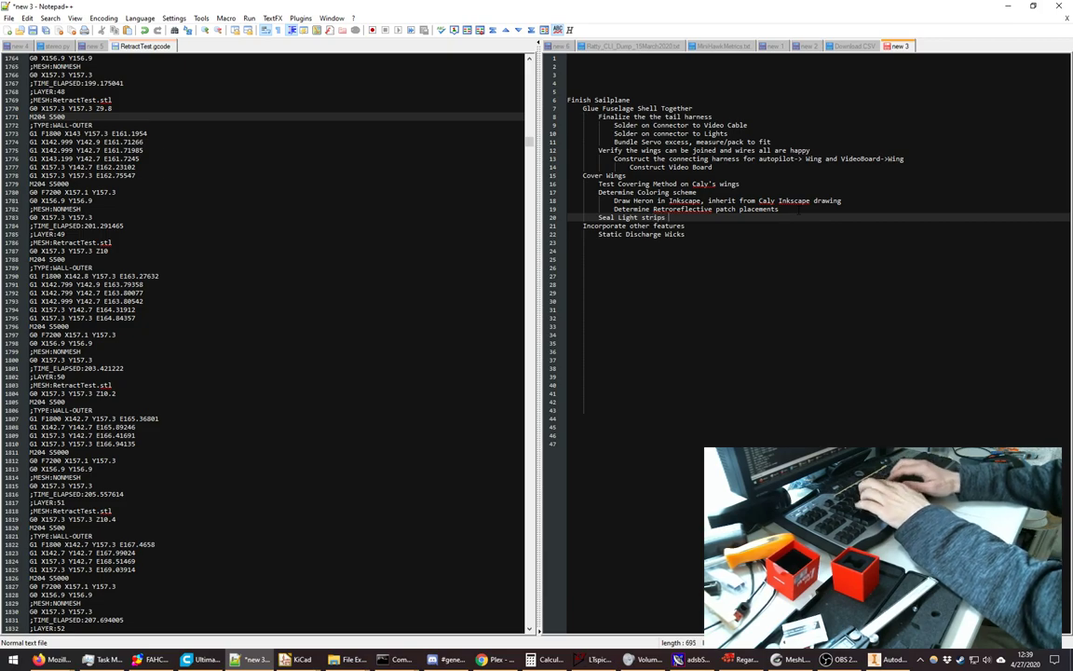
type("under clear tap")
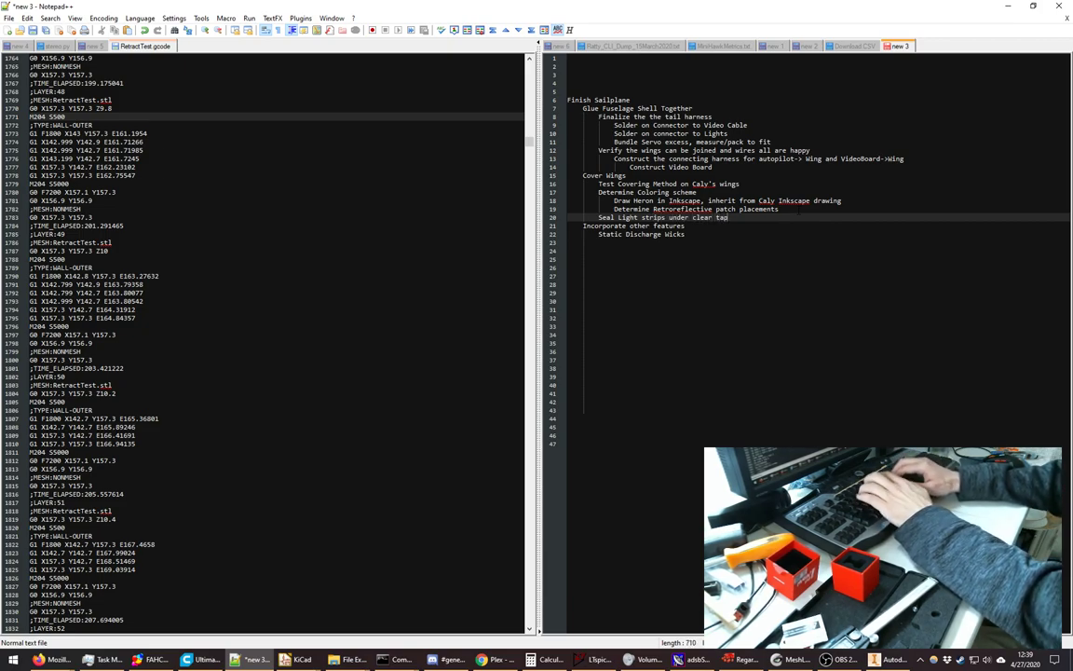
type("e")
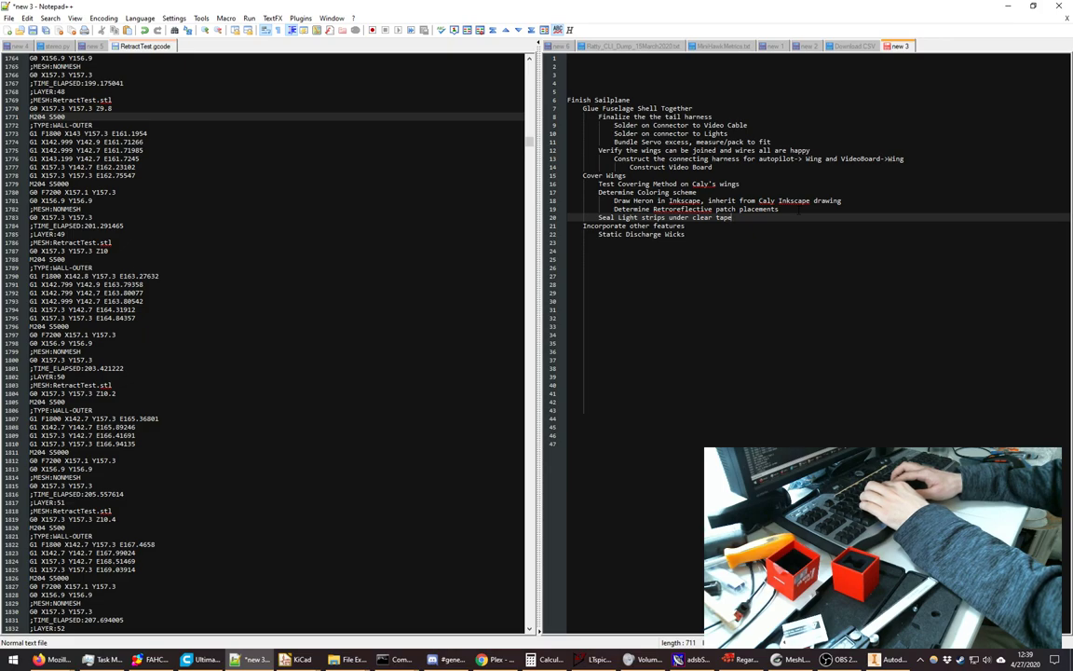
- Add "Actually Cover the wings" on line 21 as the last Cover Wings sub-item, followed by an empty line
key("Return")
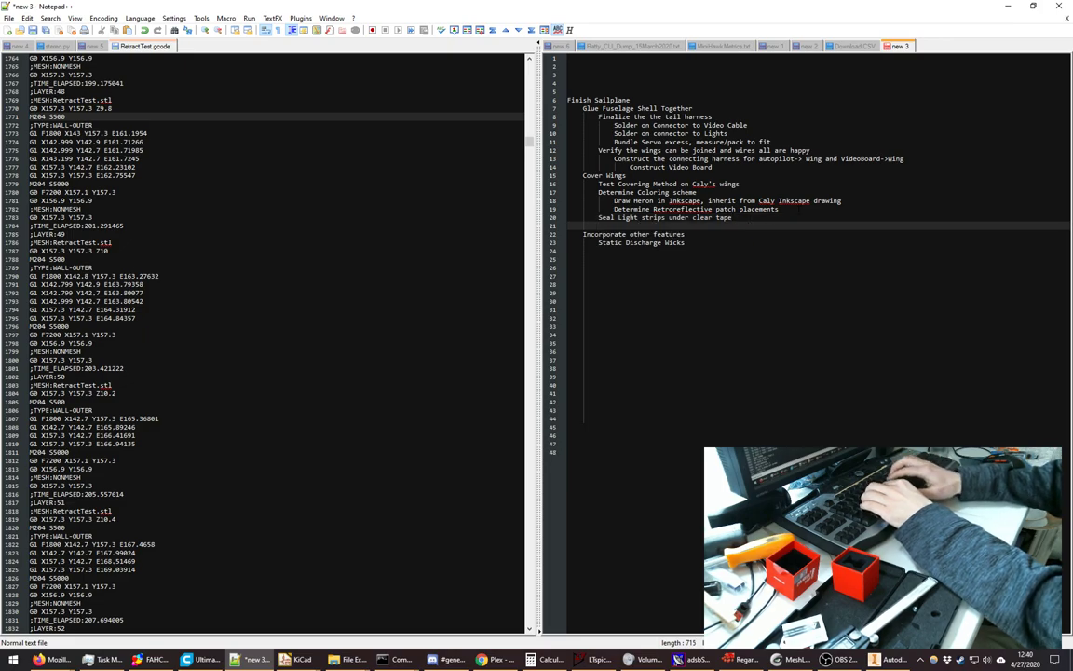
type("Actually ")
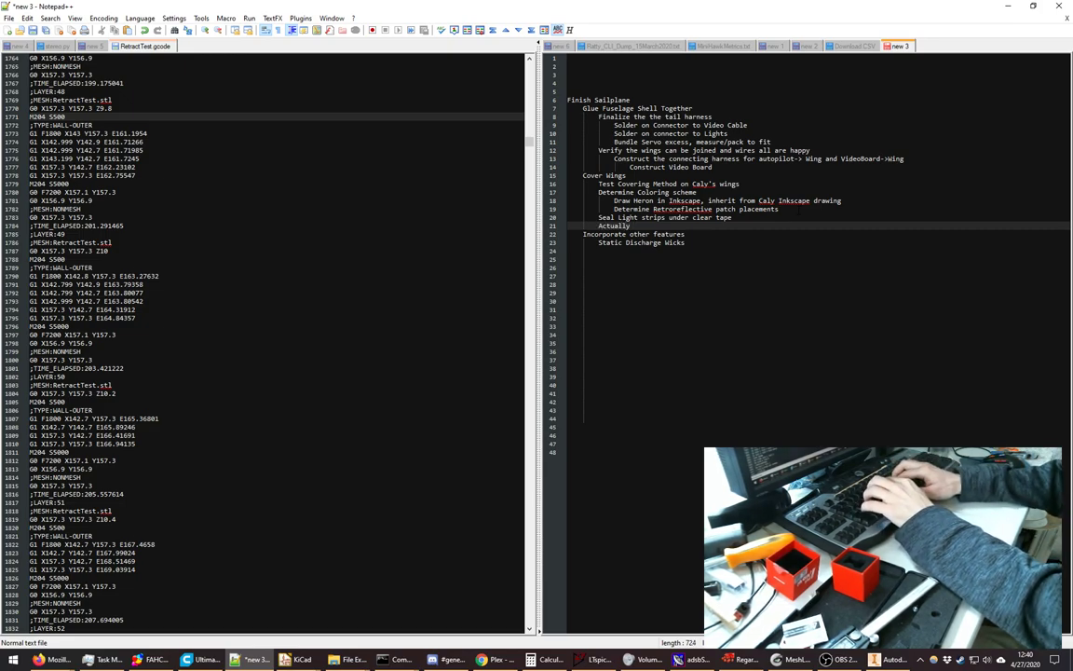
type("Cover the ")
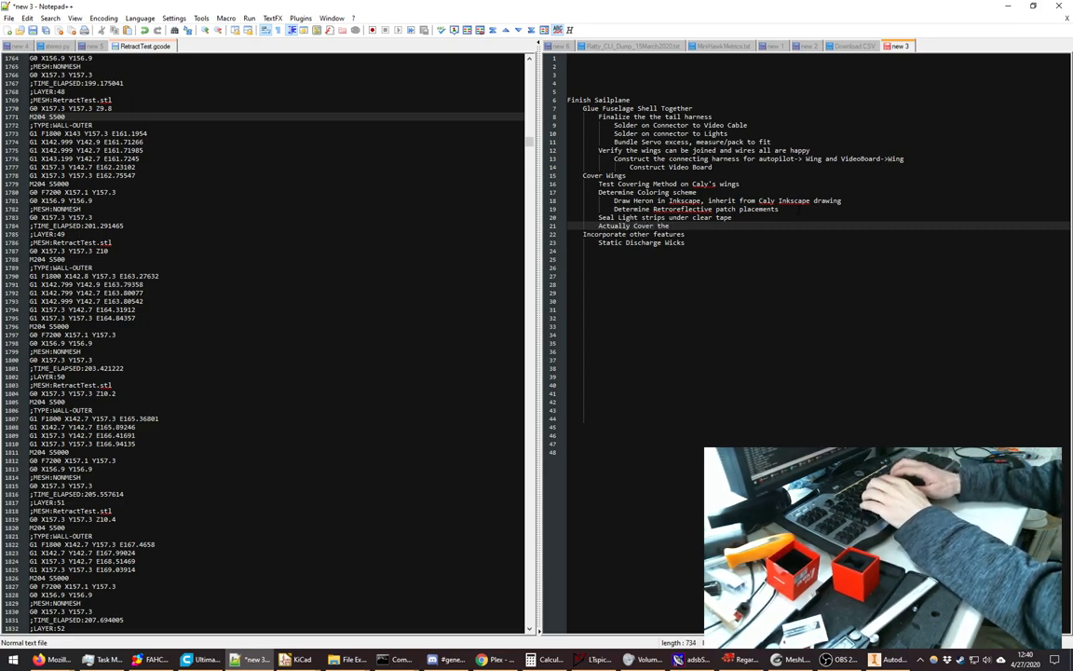
type("wings")
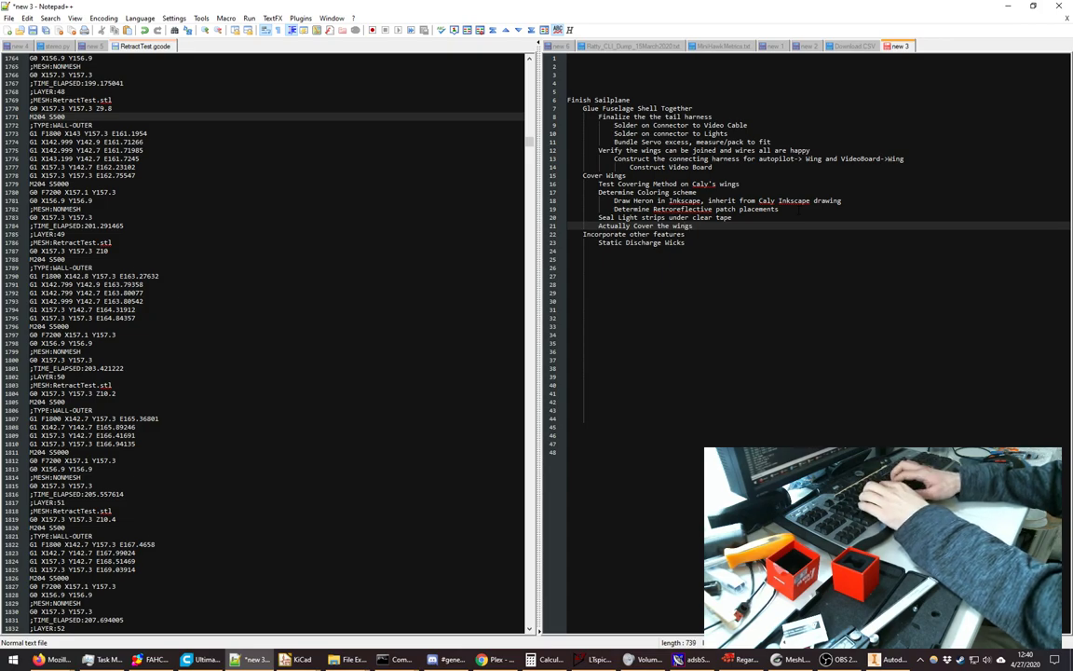
key("Return")
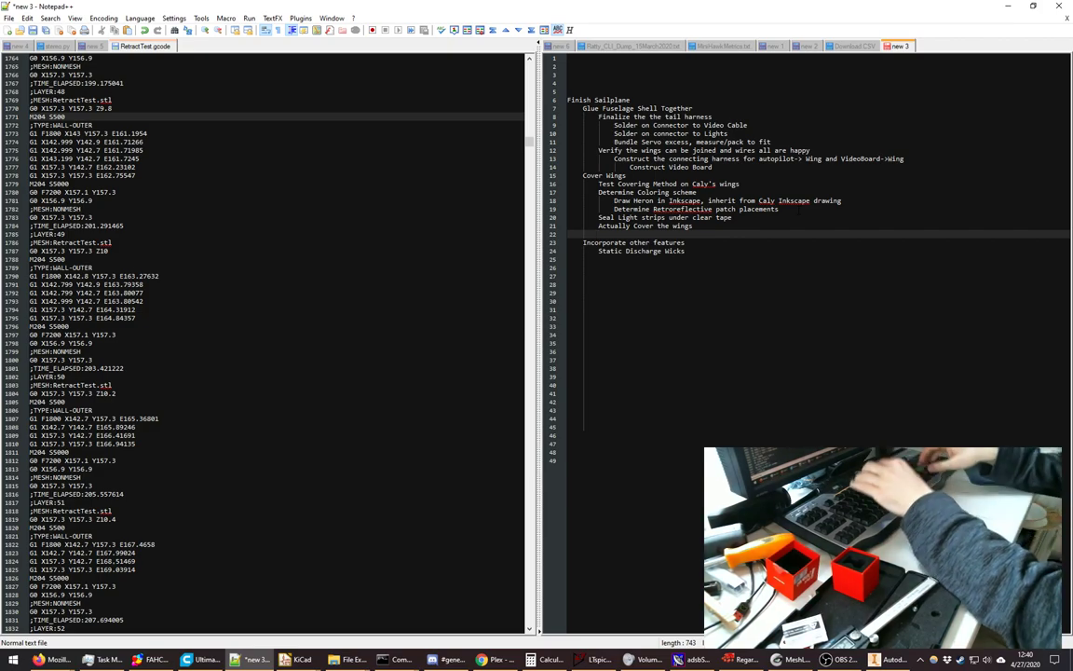
- Add "Install Raspberry Pi into Canopy Tray" on line 25, level with the Static Discharge Wicks item
key("Down")
key("Down")
key("Down")
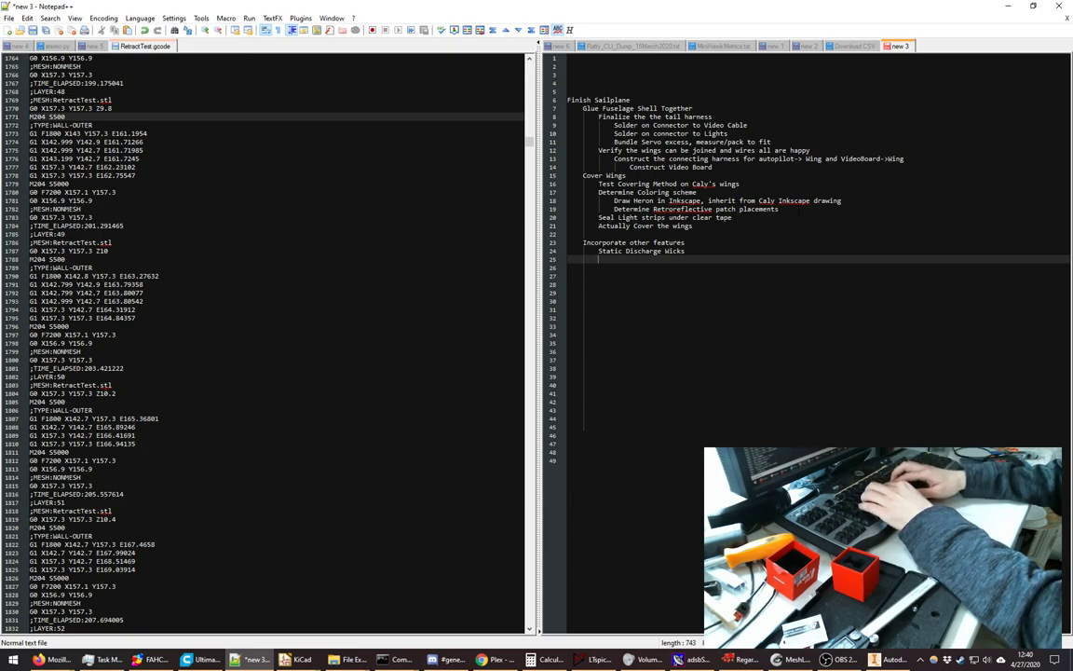
type("Instal")
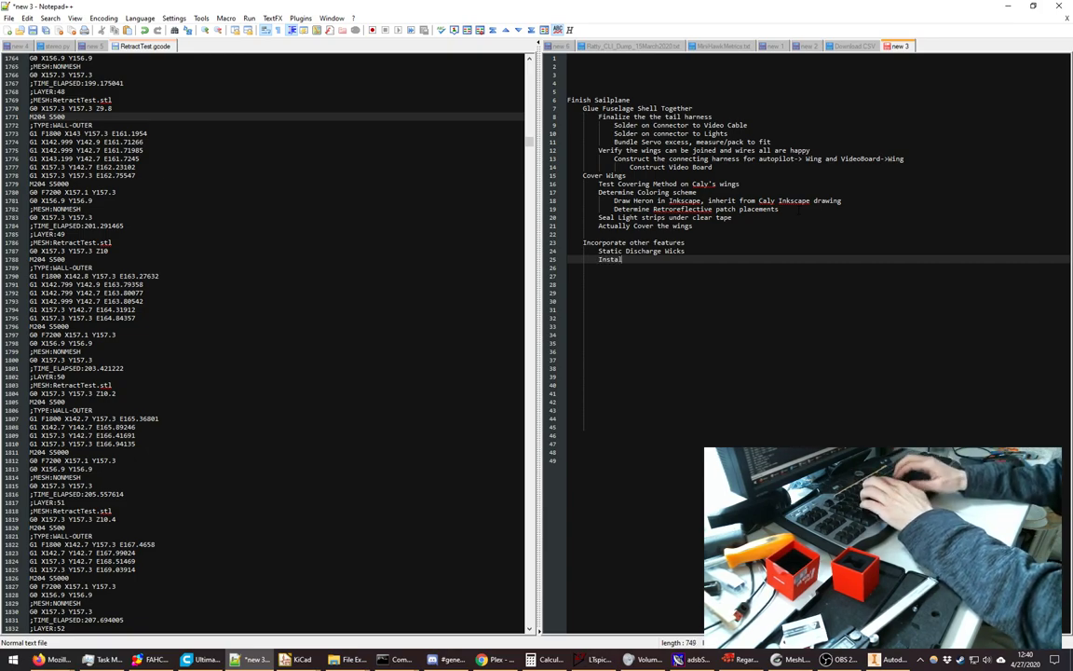
type("l Raspberry ")
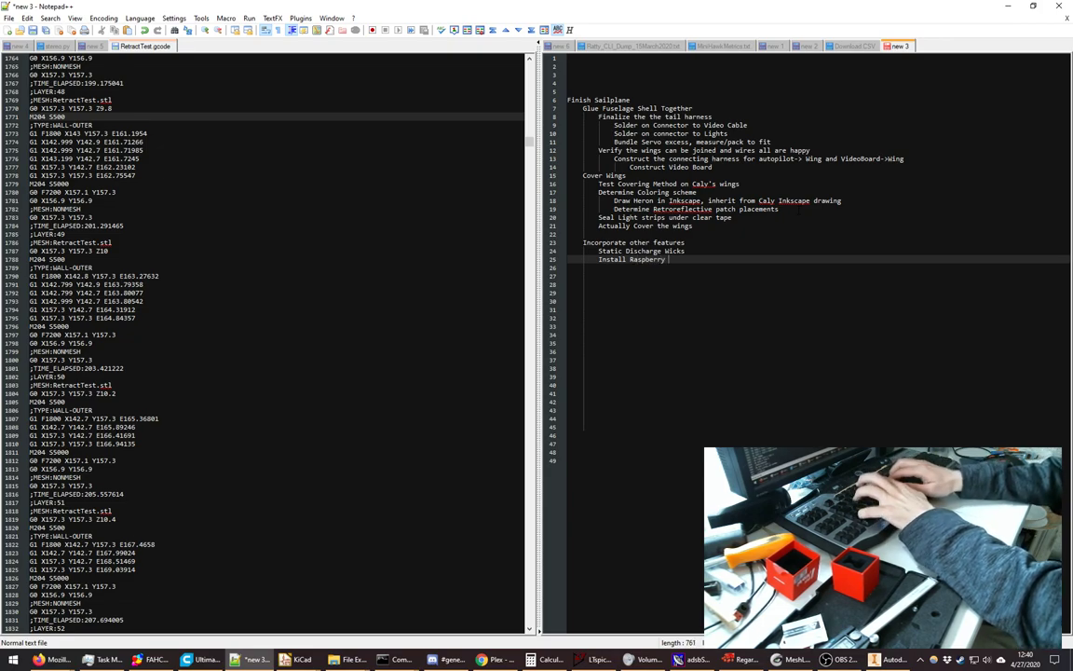
type("Pi ")
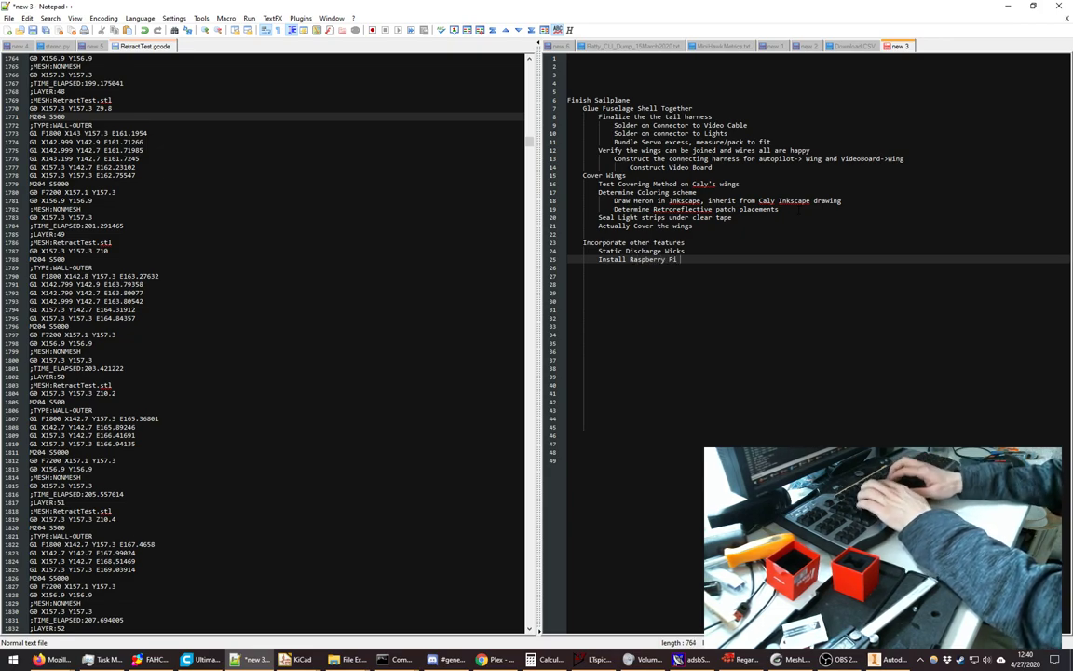
type("into Canopy")
type("Tray")
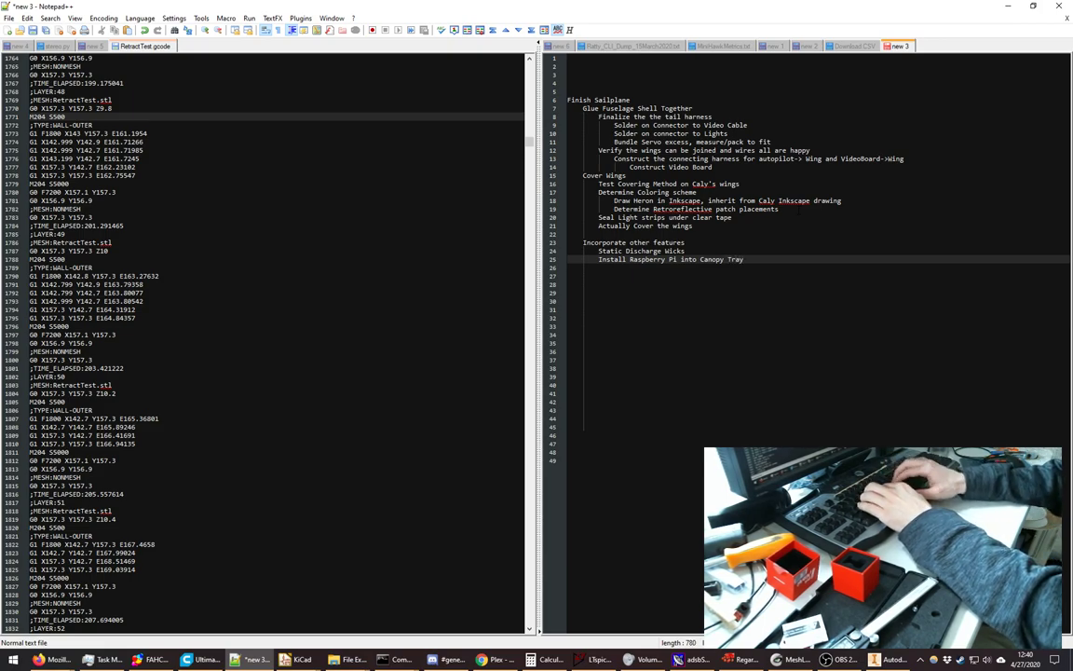
- Add "Preserve the original canopy, or try to duplicate it" one level below the Raspberry Pi item, followed by a new line one level deeper
key("Return")
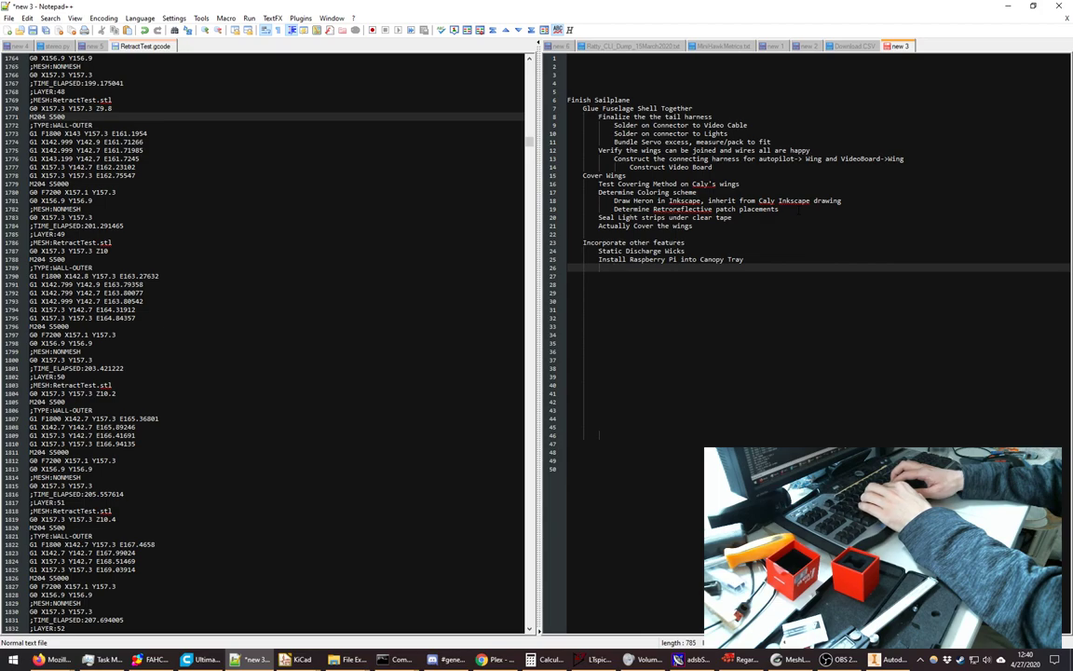
type("Preser")
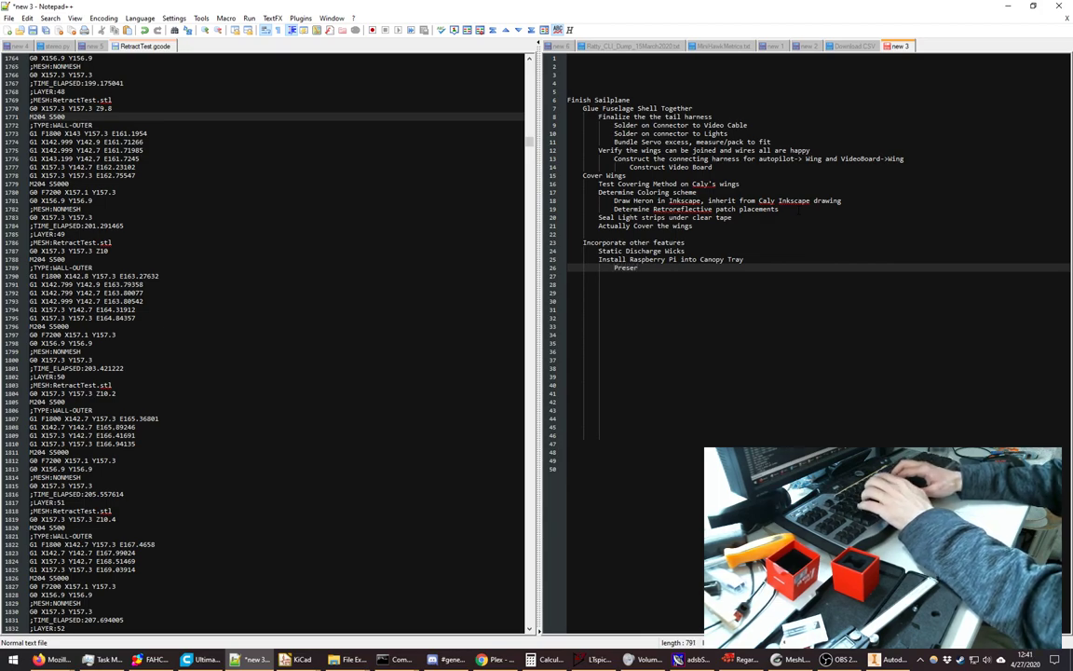
type("ve the origina")
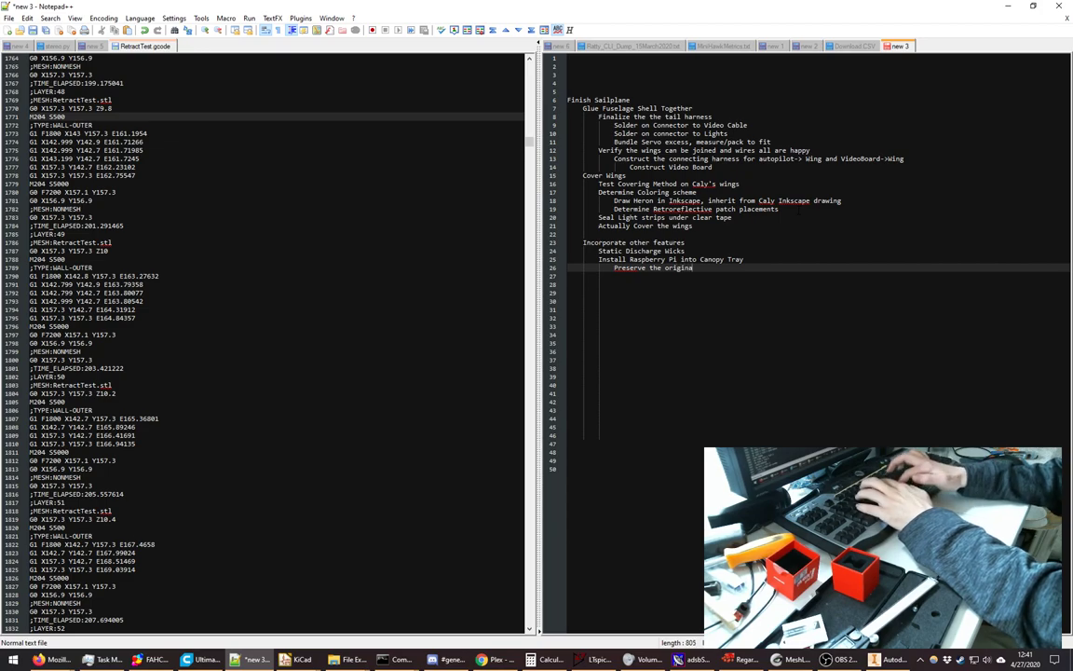
type("l canopy")
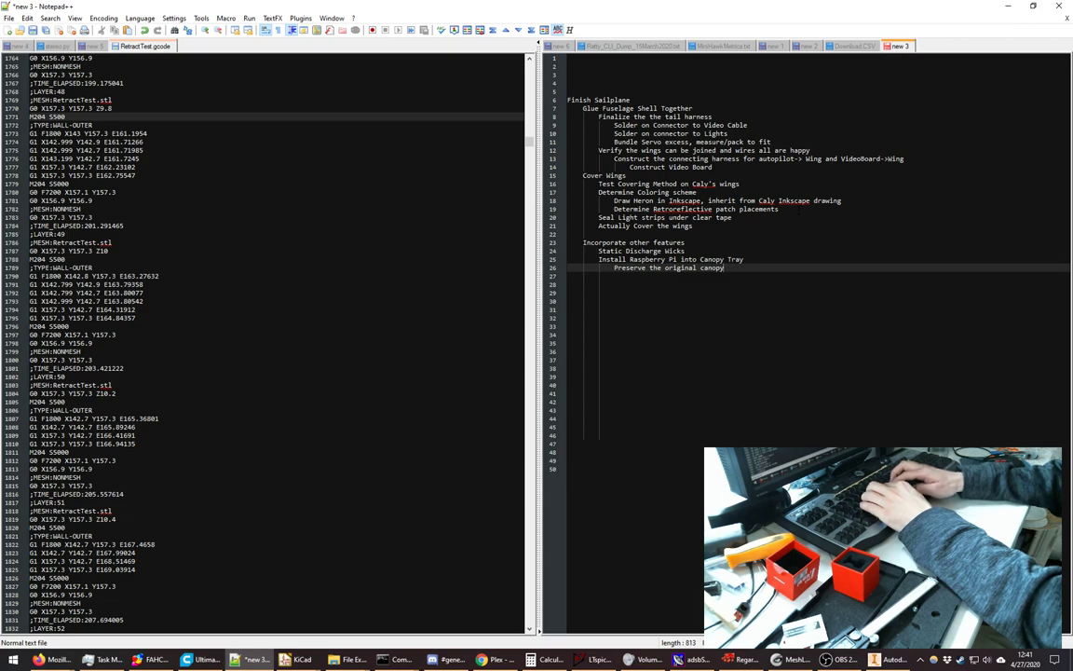
type(", or ")
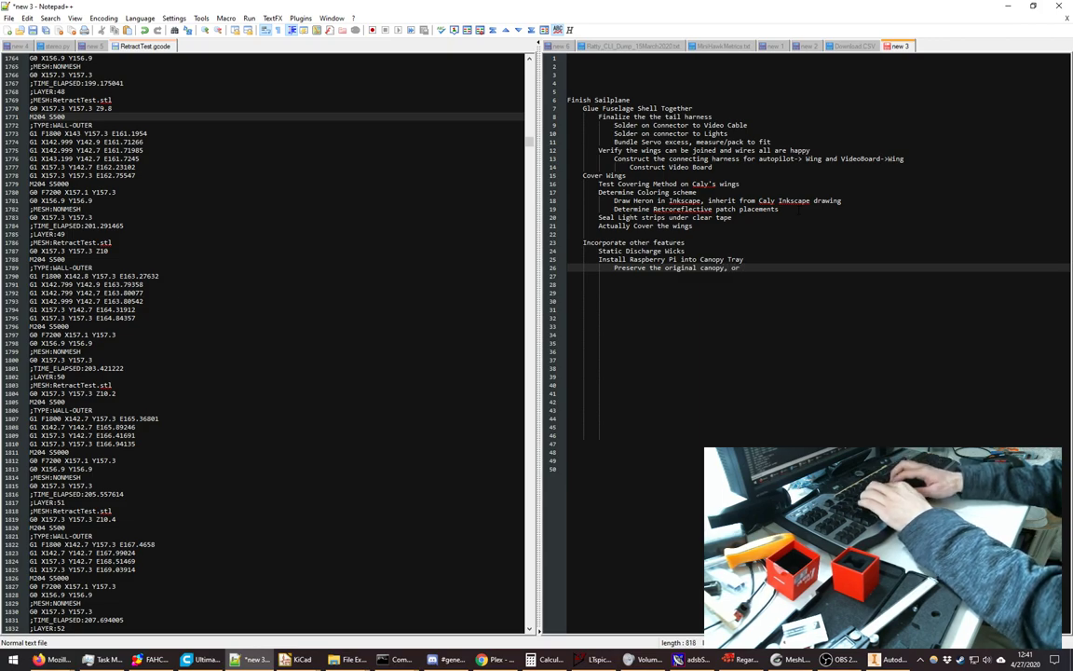
type("try to d")
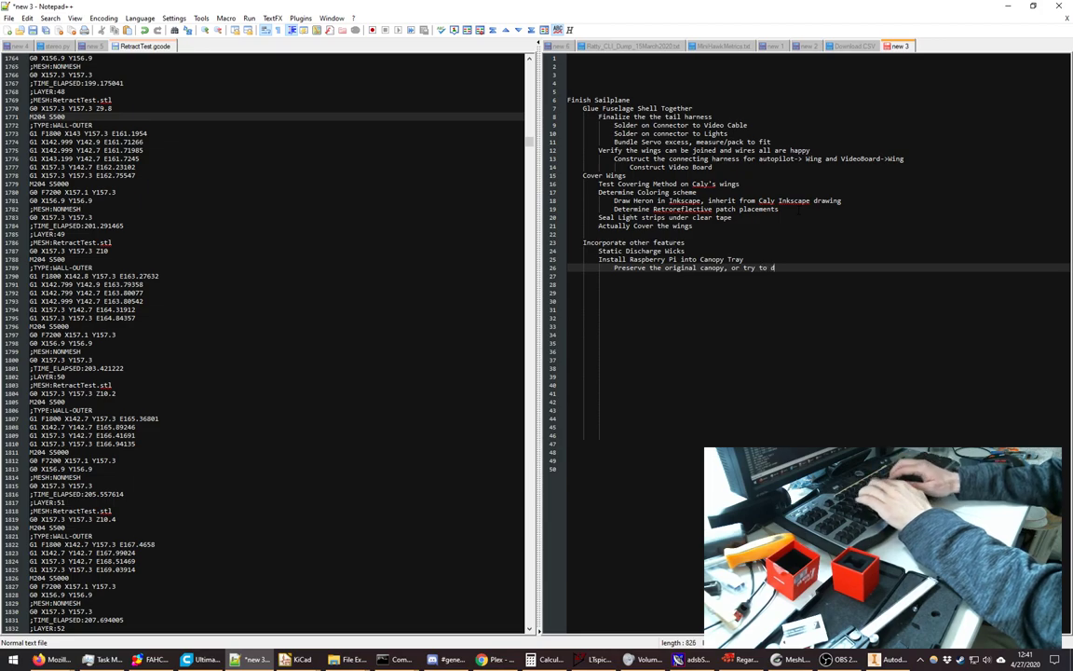
type("uplicate it")
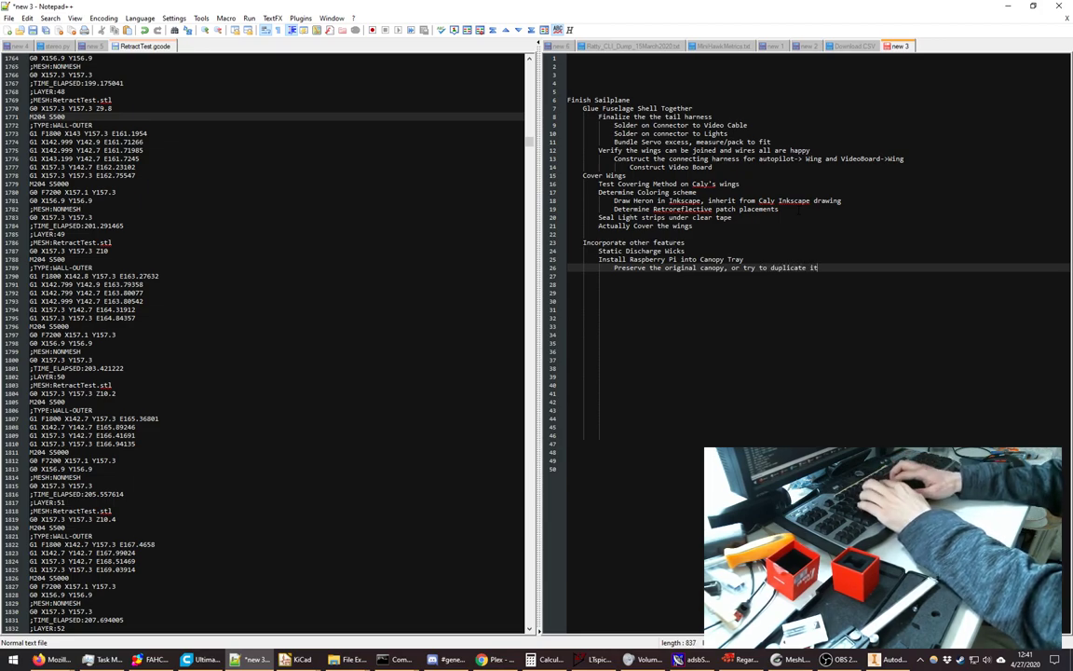
key("Return")
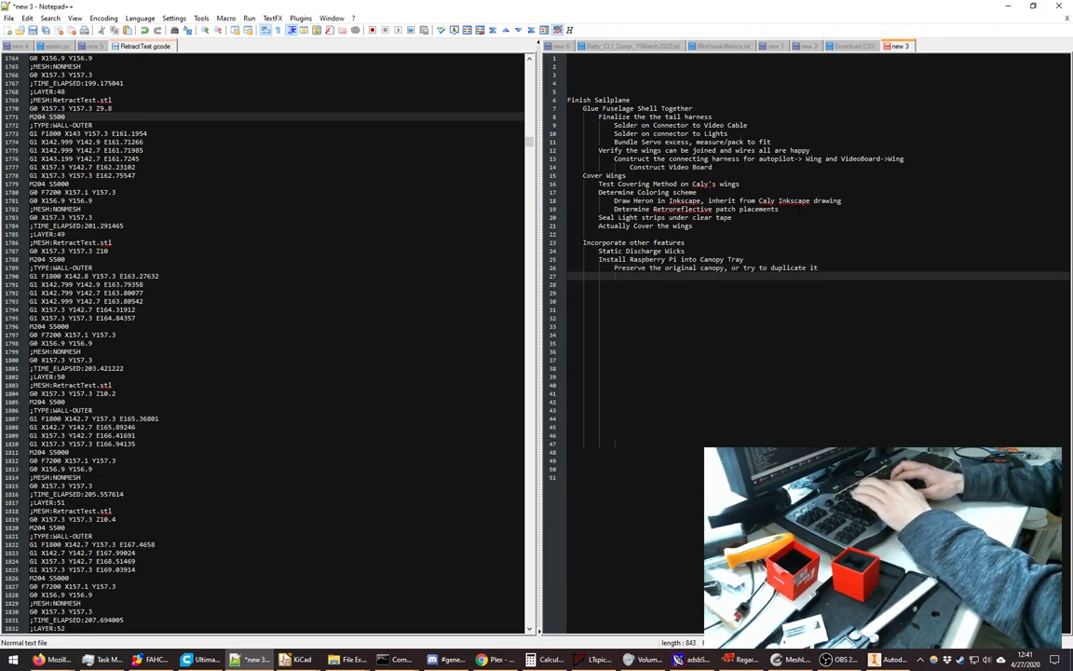
key("Tab")
type("3D Scane")
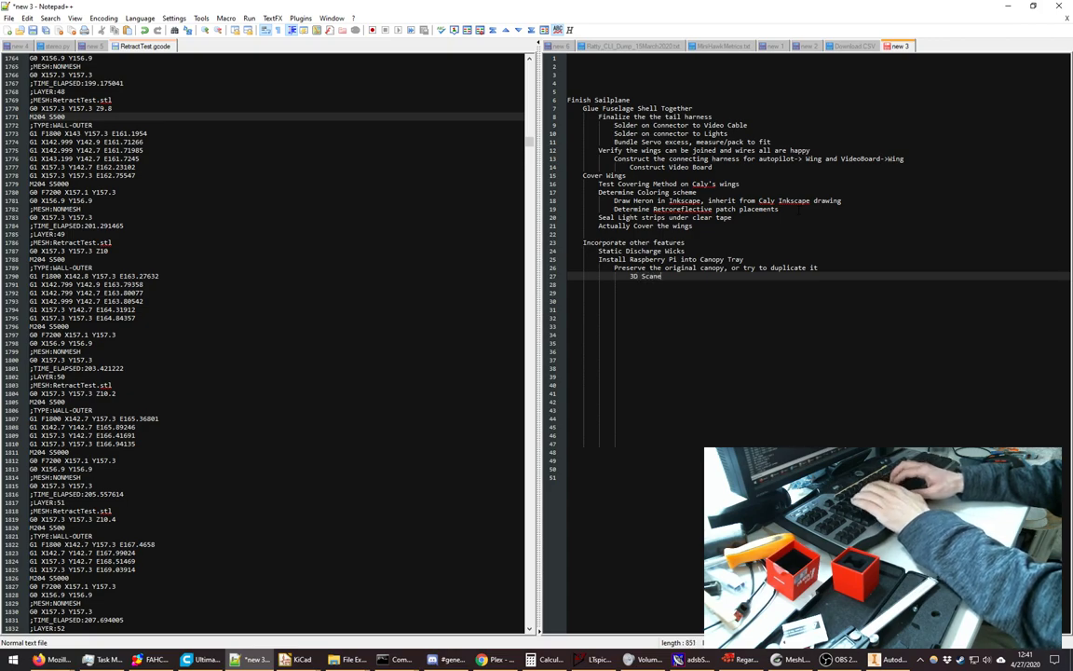
key("BackSpace")
type("the")
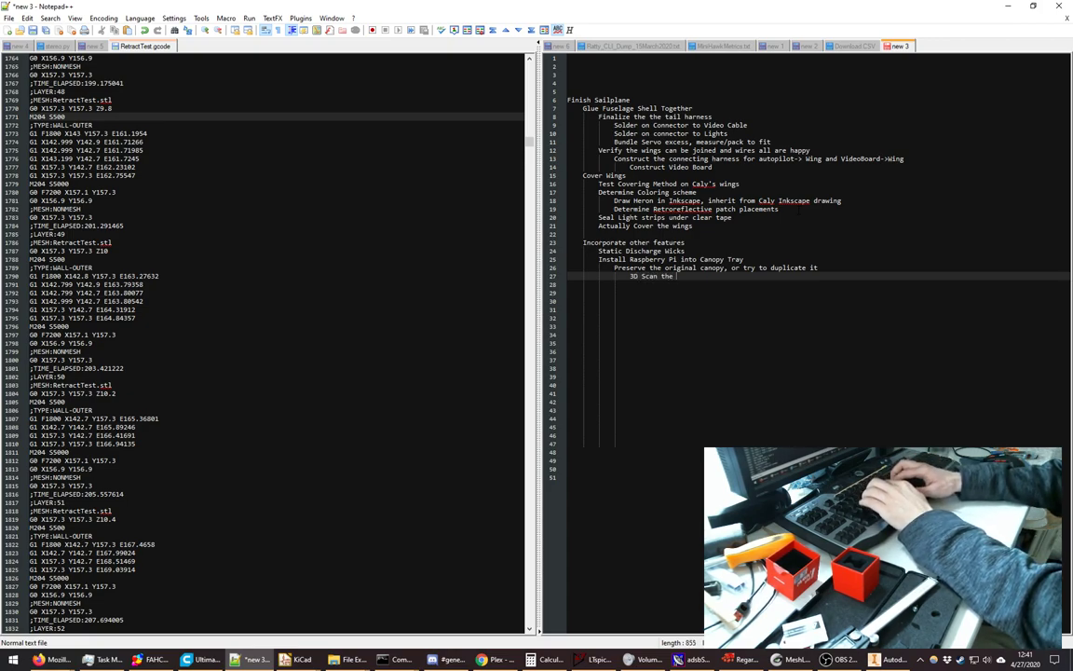
key("BackSpace")
key("BackSpace")
key("BackSpace")
key("BackSpace")
key("BackSpace")
key("BackSpace")
key("BackSpace")
key("BackSpace")
key("BackSpace")
key("BackSpace")
key("BackSpace")
key("BackSpace")
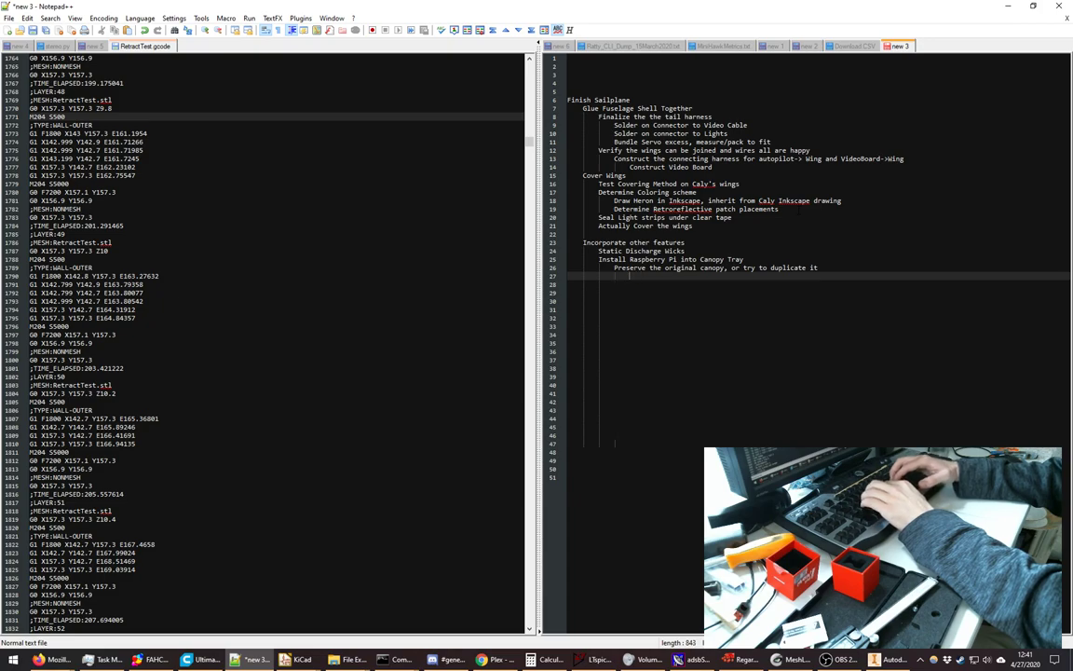
type("Prin")
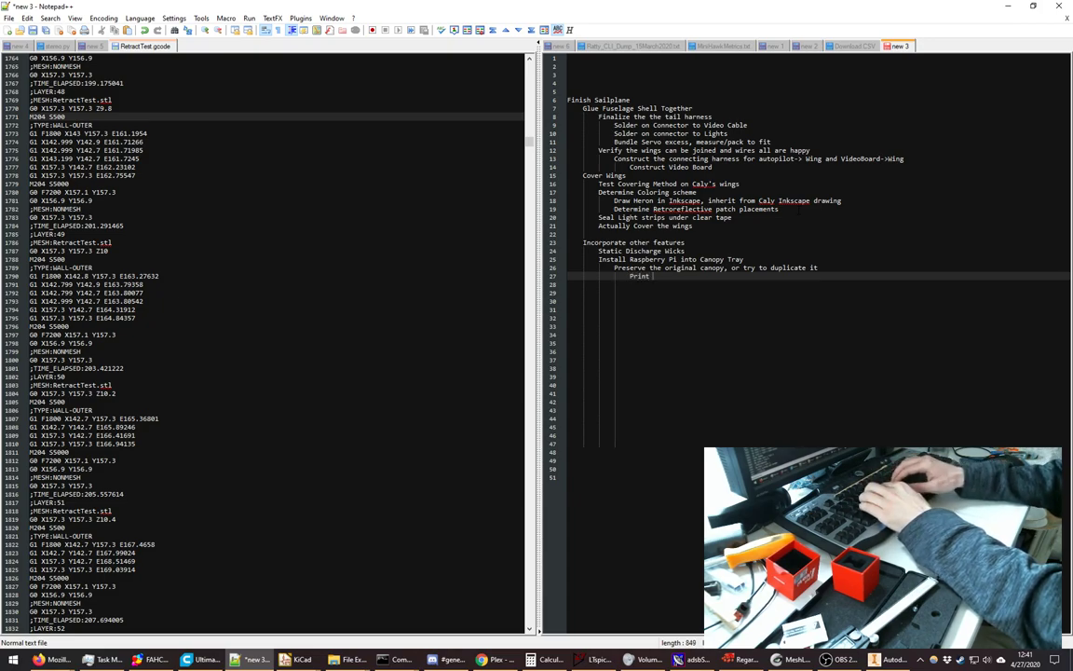
type("t")
key("BackSpace")
key("BackSpace")
key("BackSpace")
key("BackSpace")
key("BackSpace")
key("BackSpace")
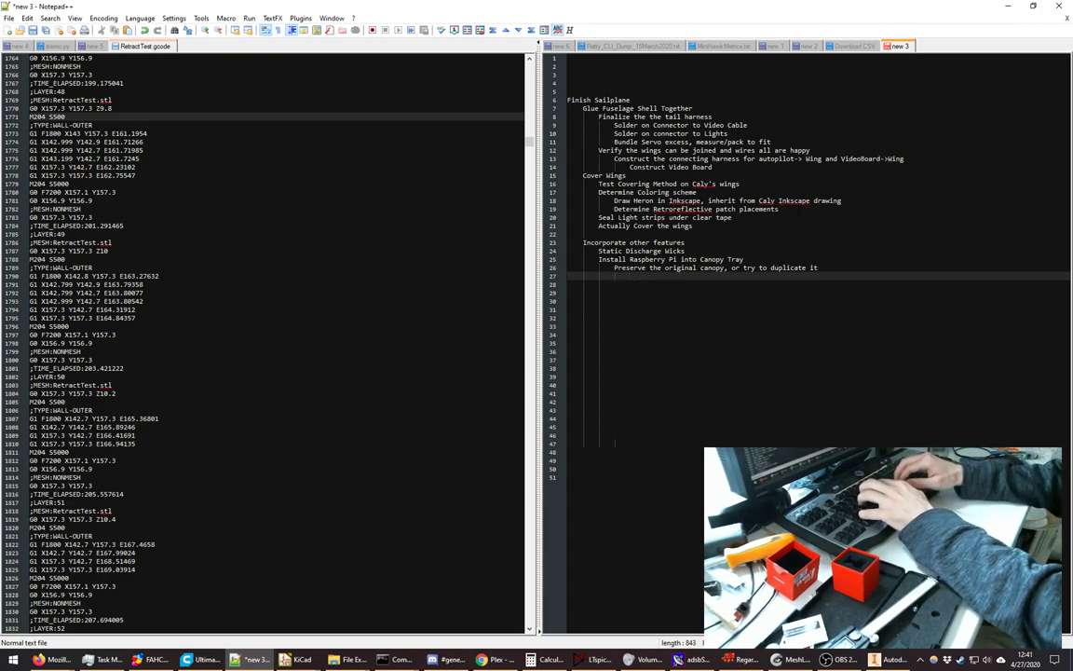
- Add "3D Model the canopy to make custom mount for Raspi" on line 27, one level below the Preserve the original canopy item
type("3D Model")
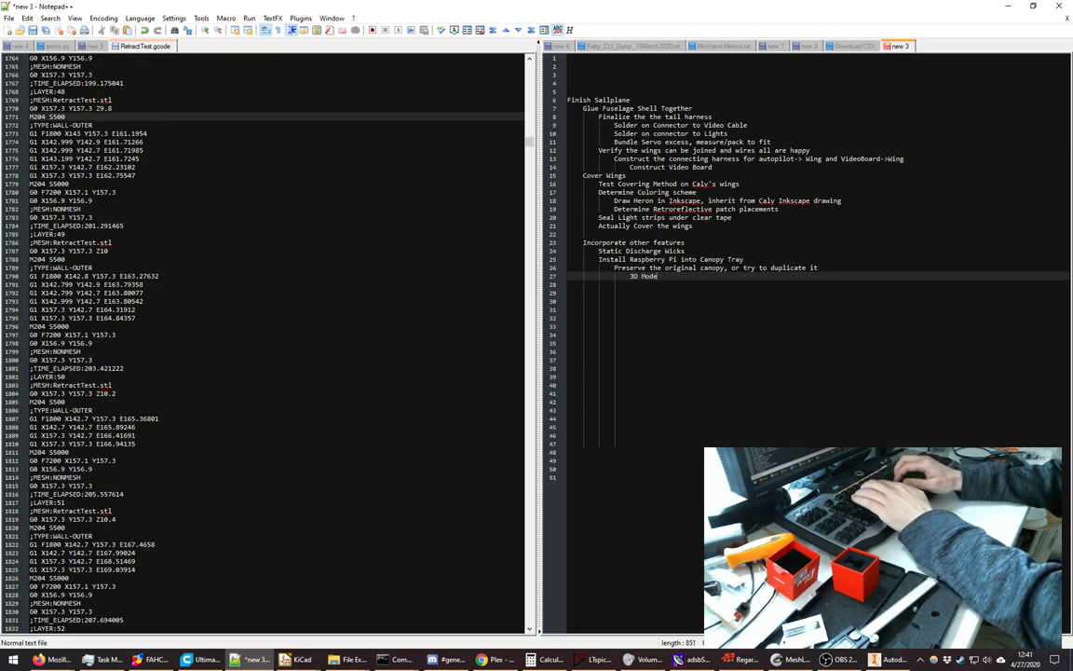
type(" the canopy")
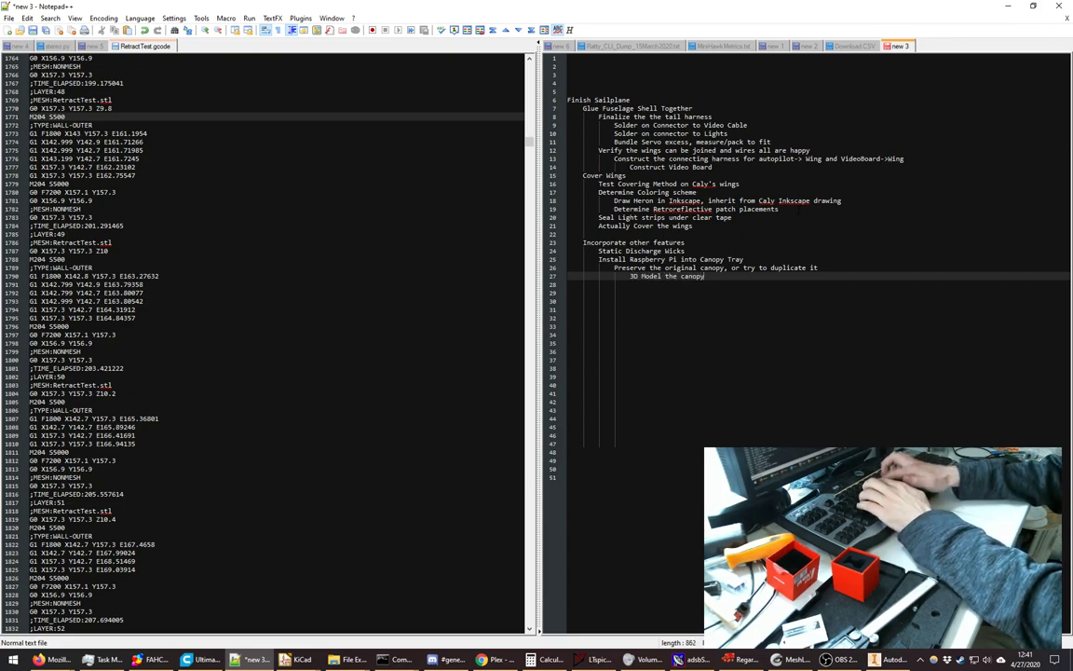
type(" to ")
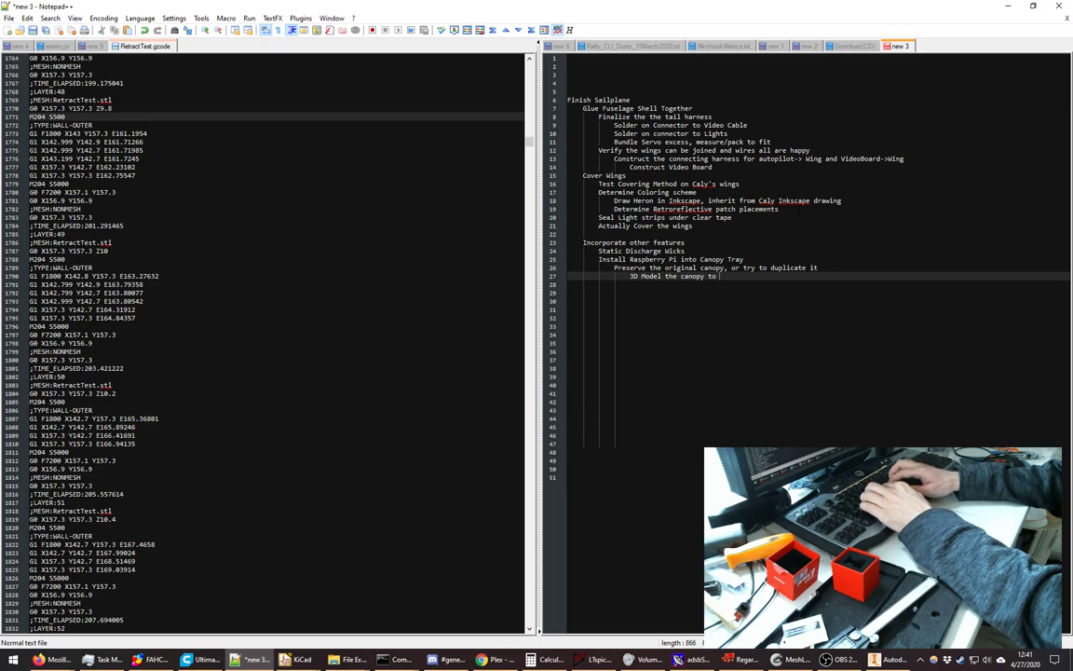
type("make cust")
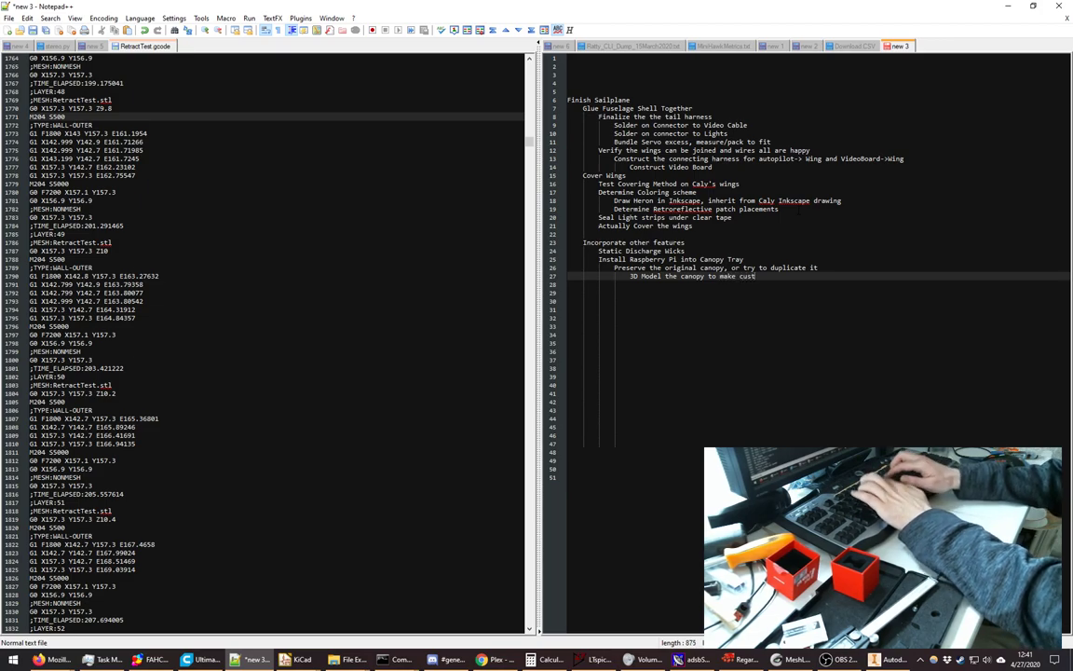
type("om mount fo")
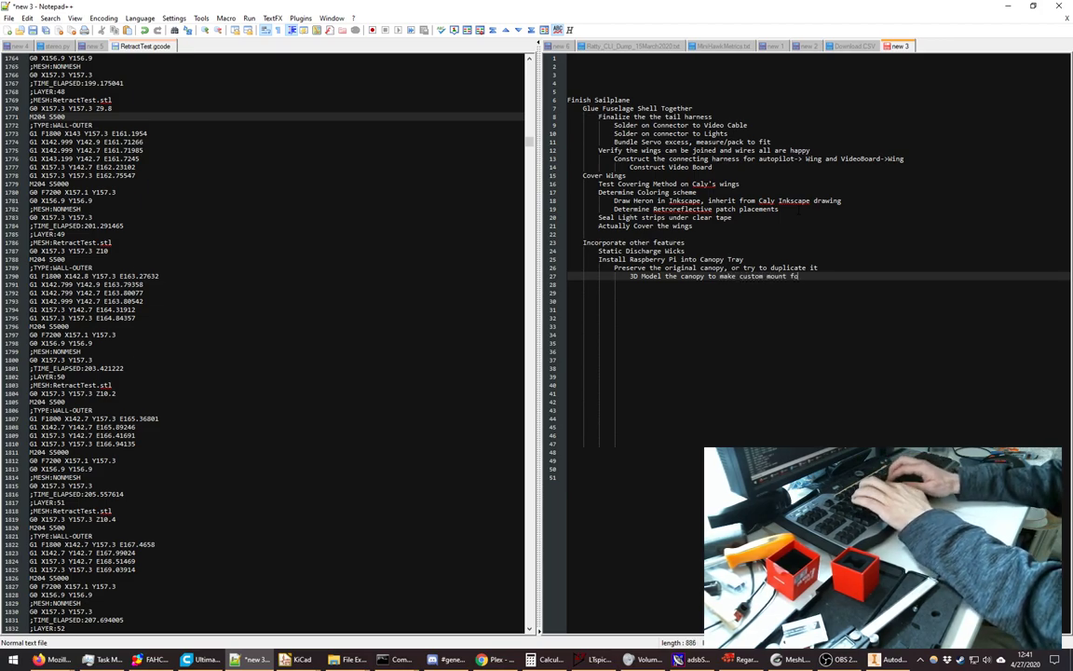
type("r Raspi")
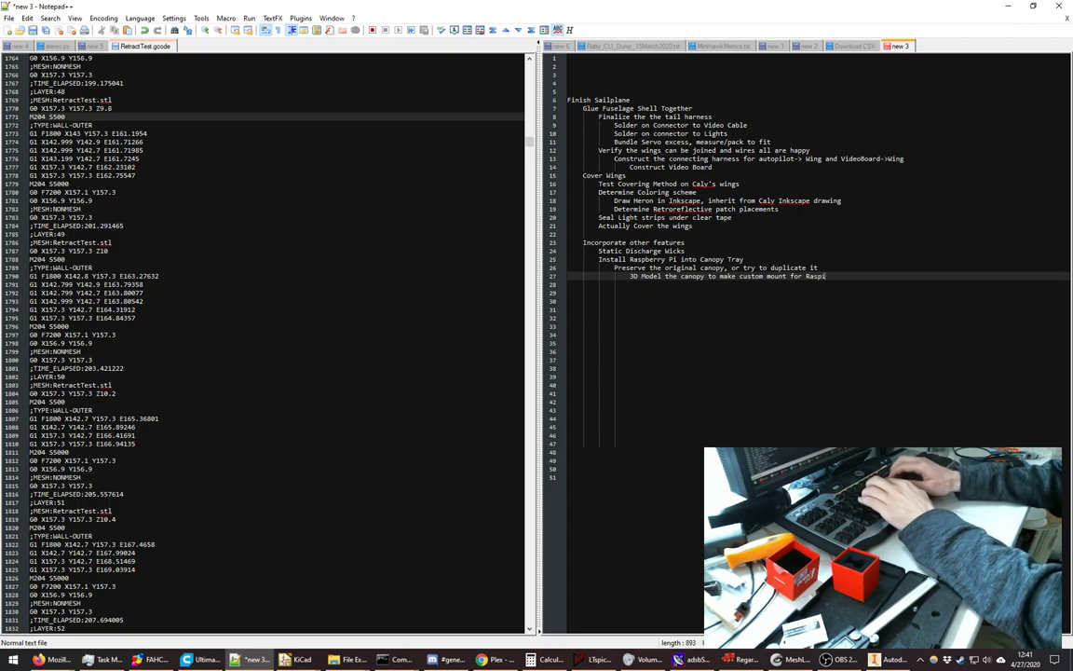
- Add the sub-item "3D Scan the Canopy" on line 28, one level below the 3D Model item
key("Return")
key("Tab")
type("3D ")
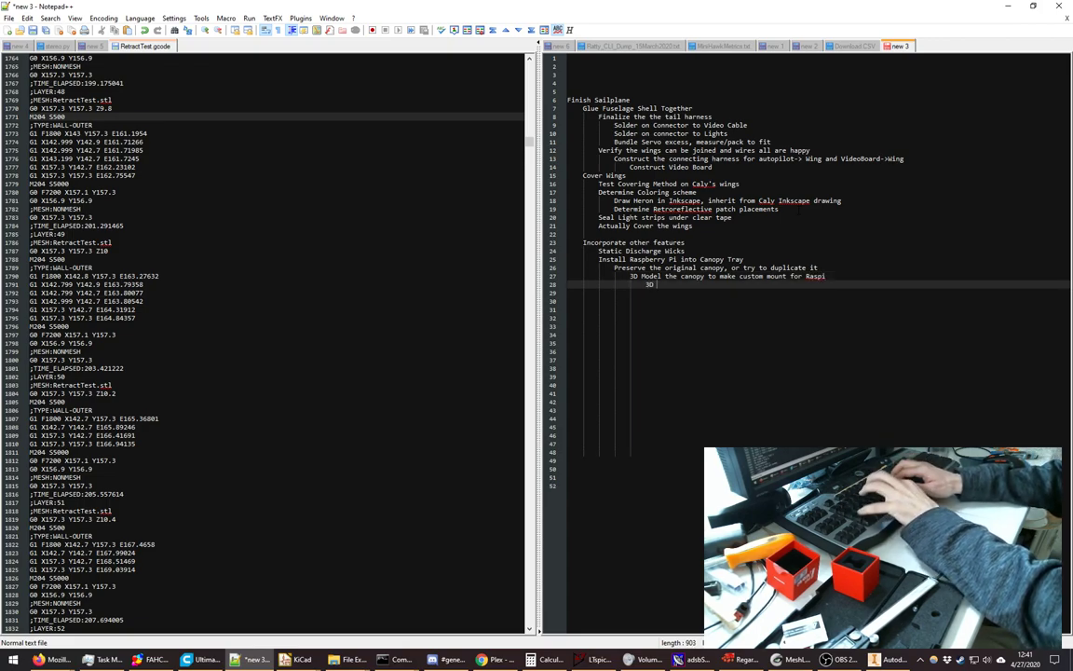
type("Scan the ")
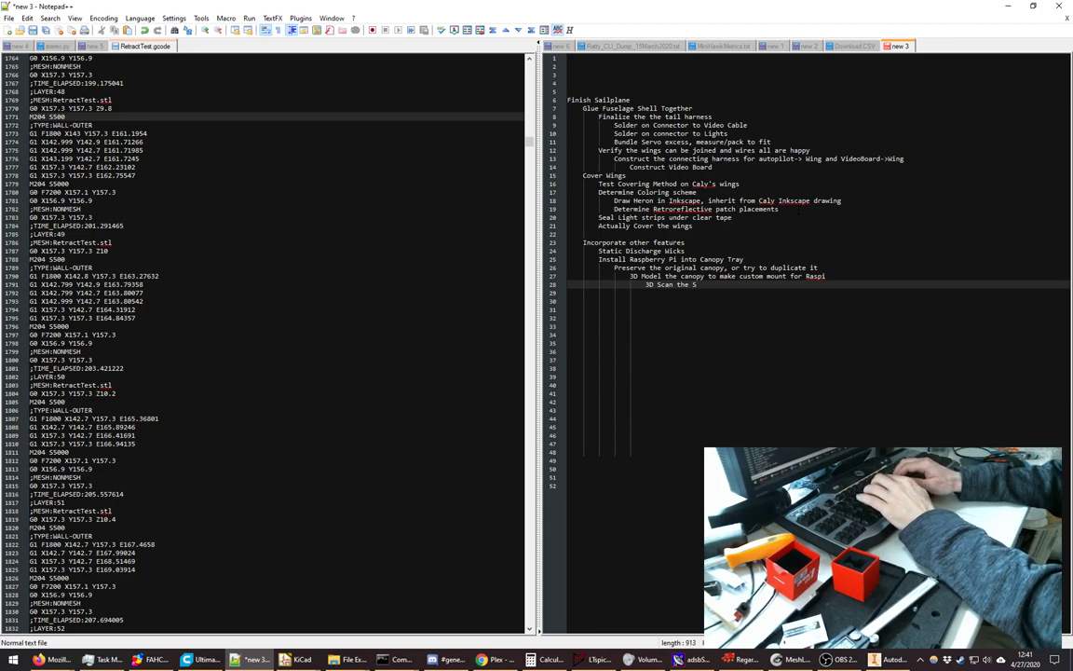
type("Canopy")
- Add the sub-item "Paint the Canopy" on line 29, one level below 3D Scan the Canopy
key("Return")
key("Tab")
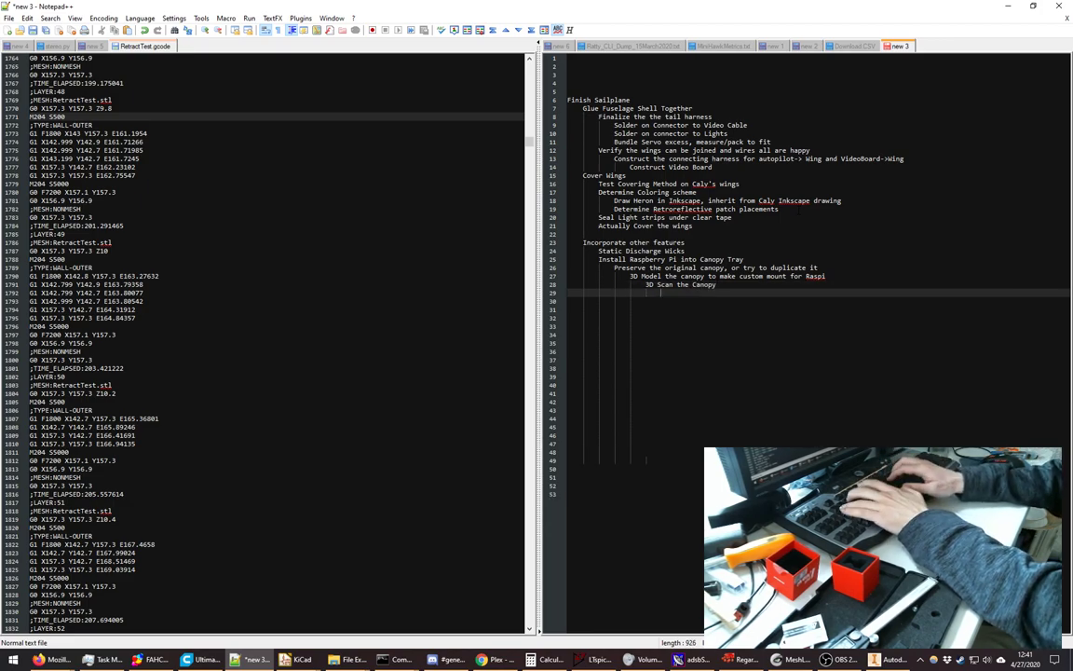
type("Pain the")
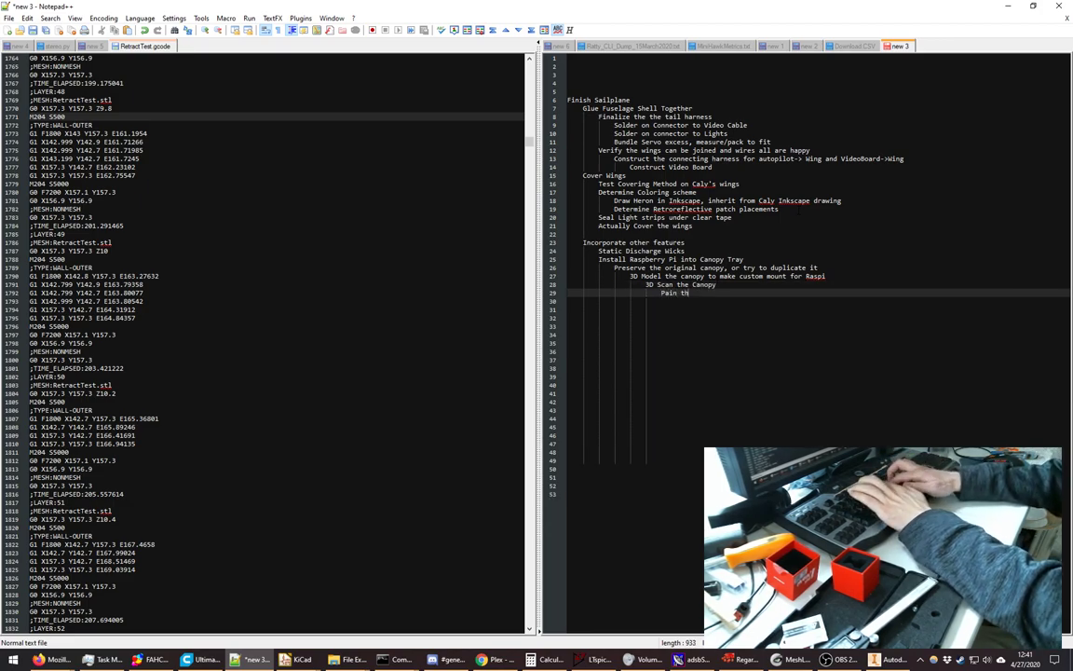
key("BackSpace")
key("BackSpace")
key("BackSpace")
type("t t")
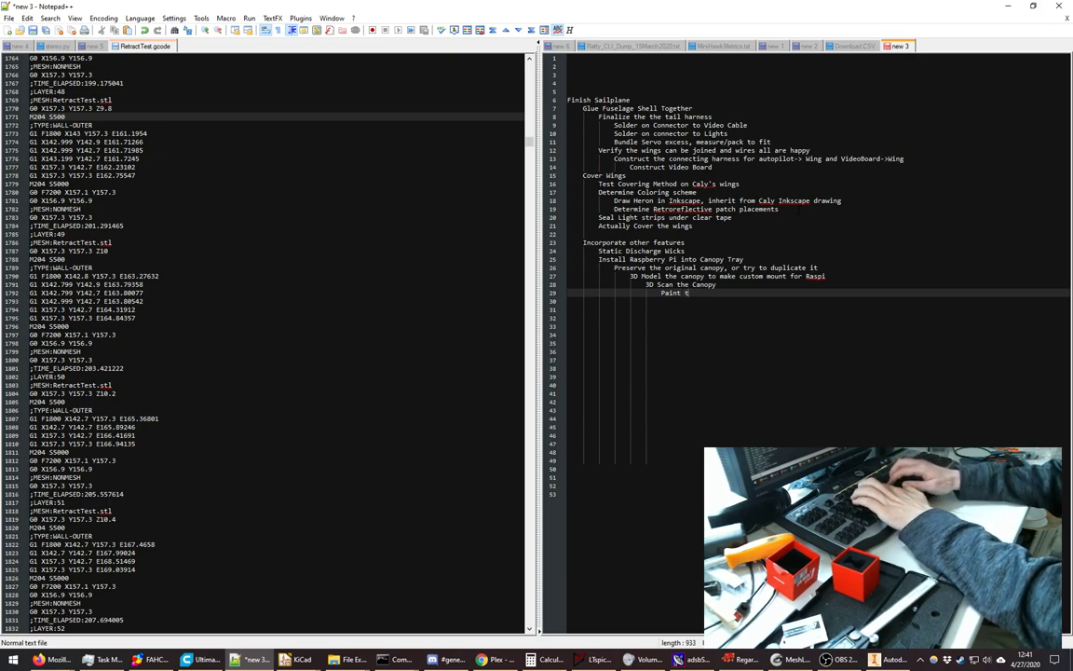
type("he Canopy")
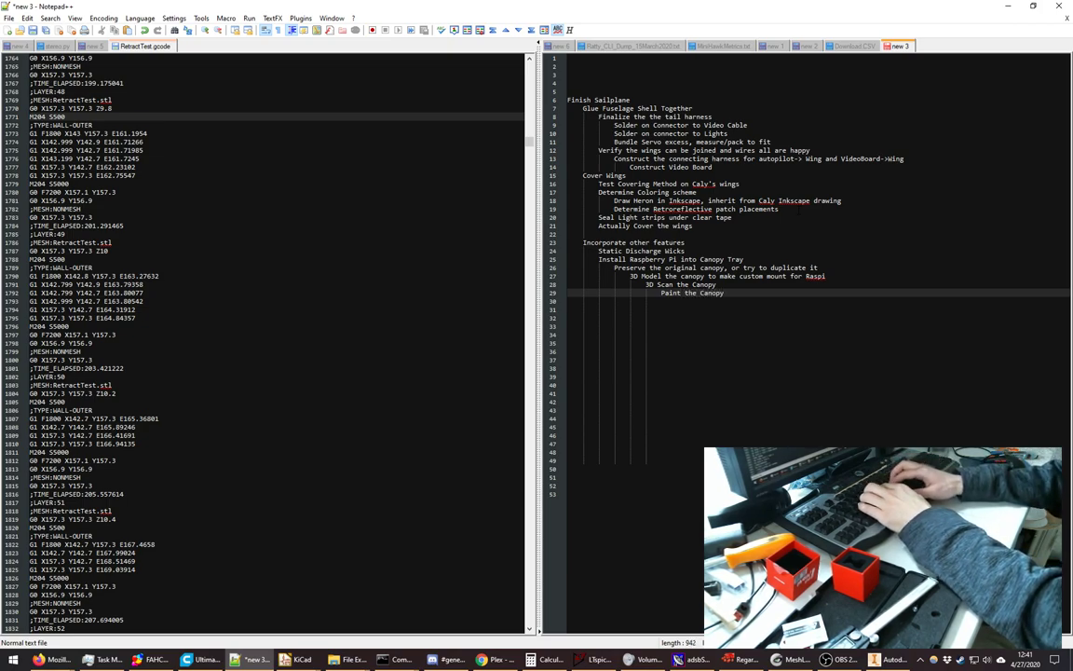
- Add "Install Pan-Tilt Gimbal onto Canopy for Primary Camera" on line 30, level with the Install Raspberry Pi item
key("Return")
key("BackSpace")
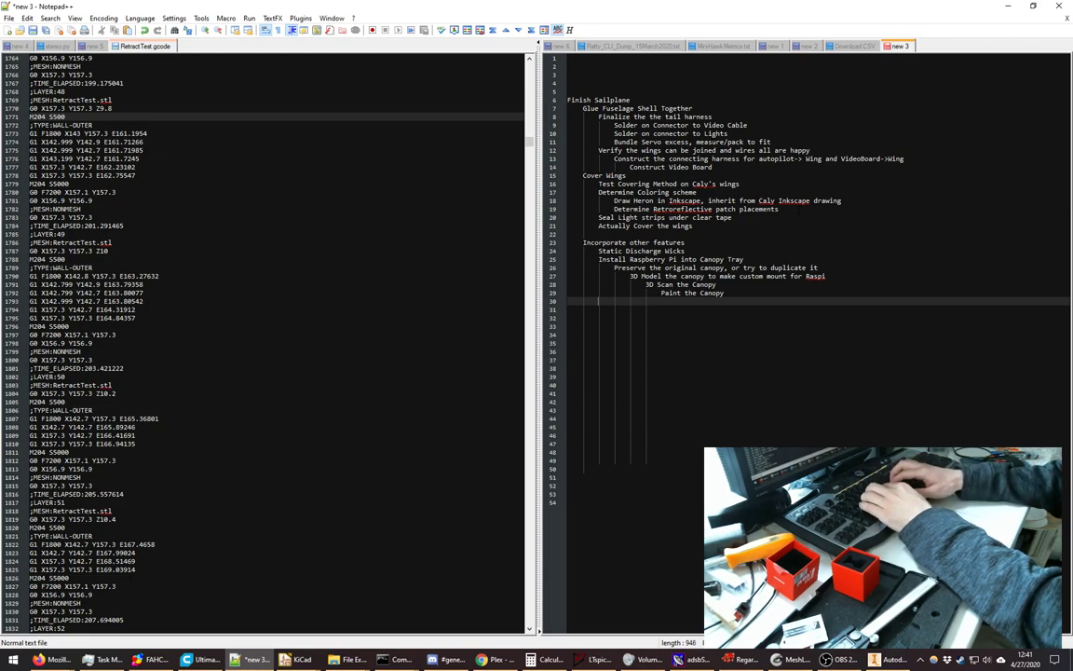
type("Inst")
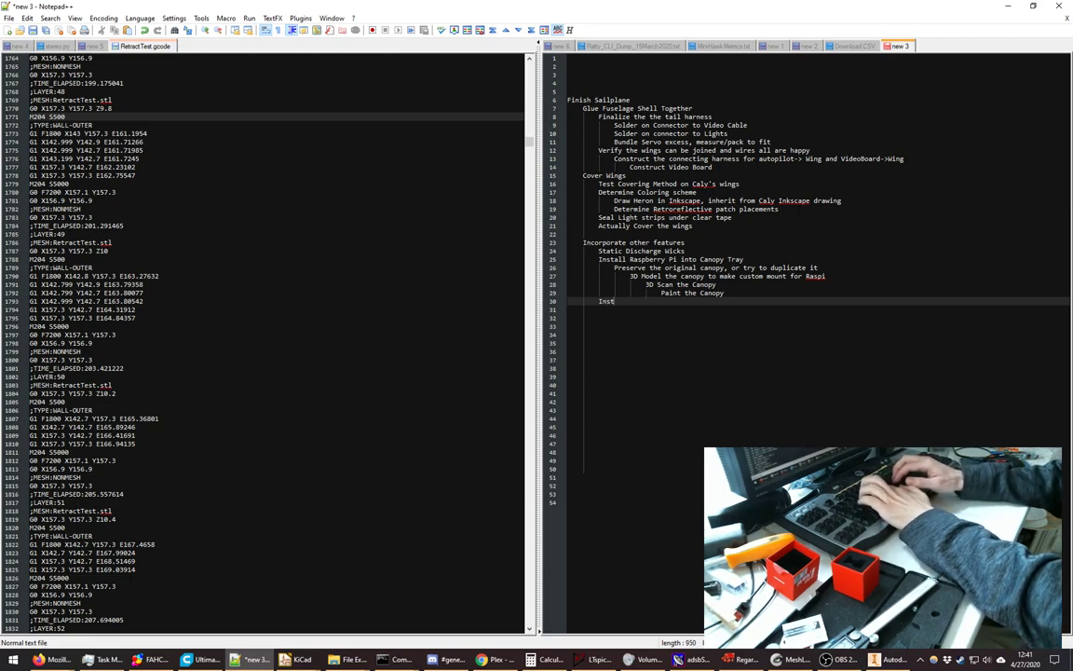
type("all Pan-T")
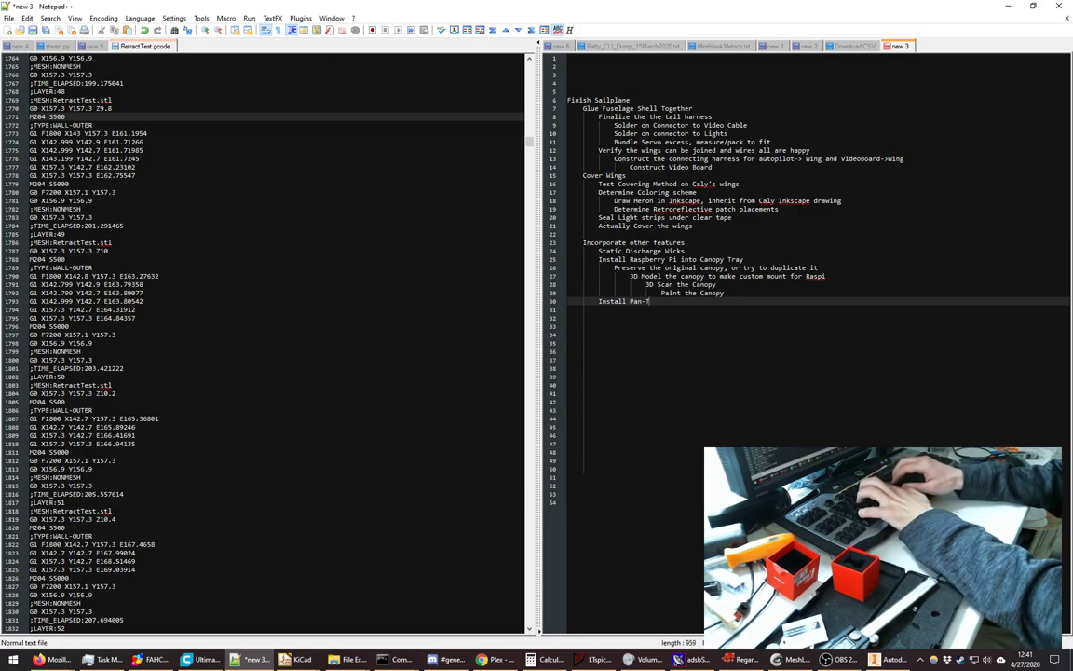
type("ilt Gimbal")
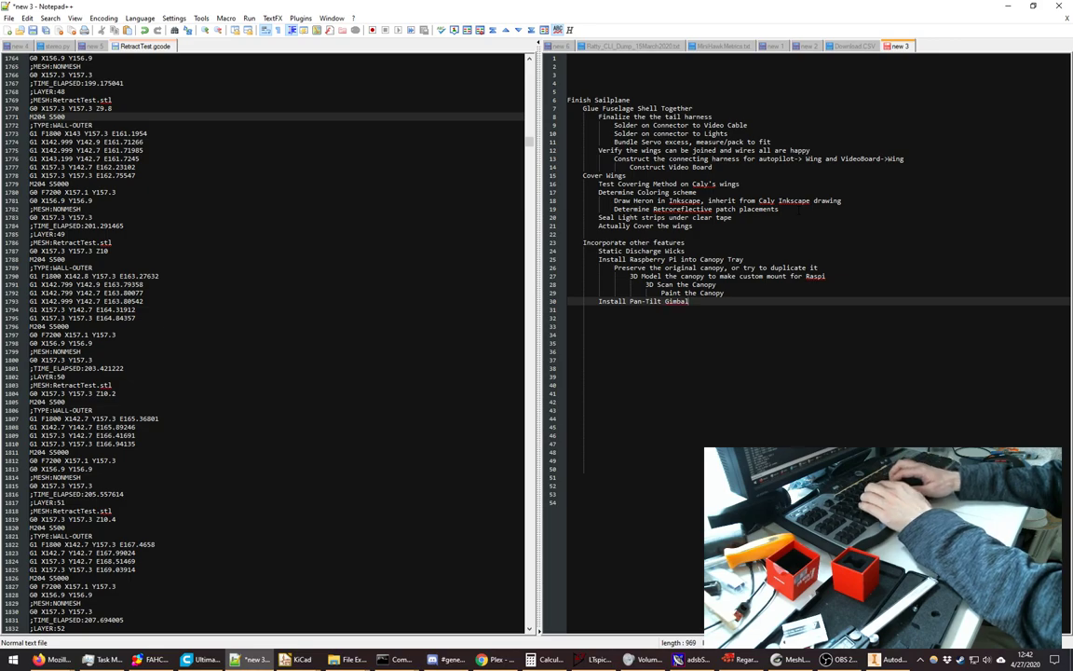
type(" onto Cano")
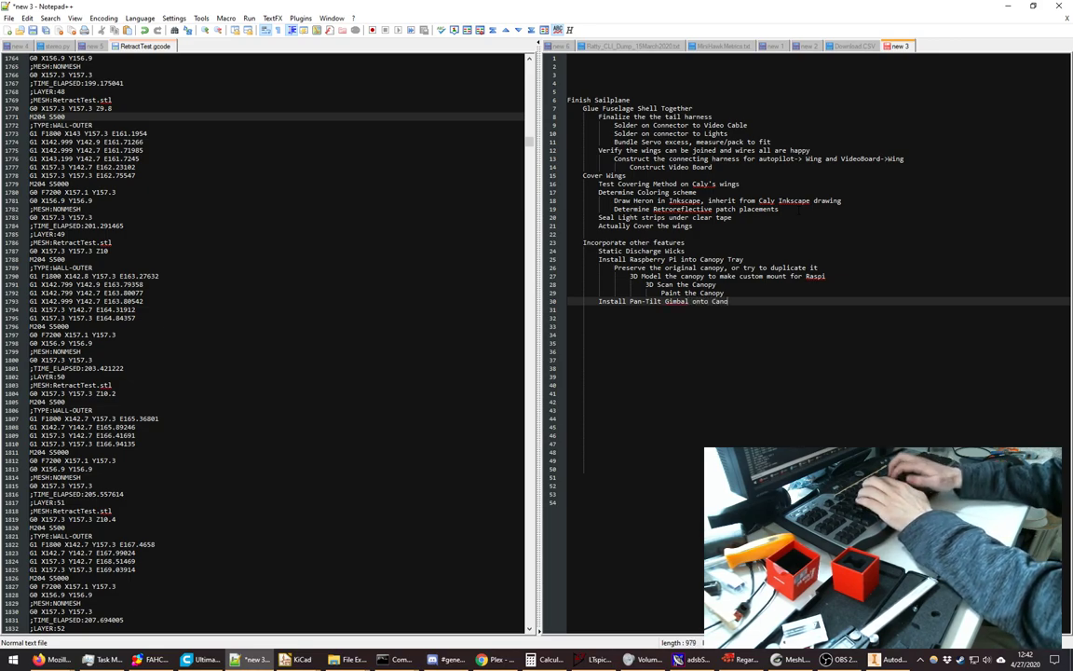
type("py for Pirma")
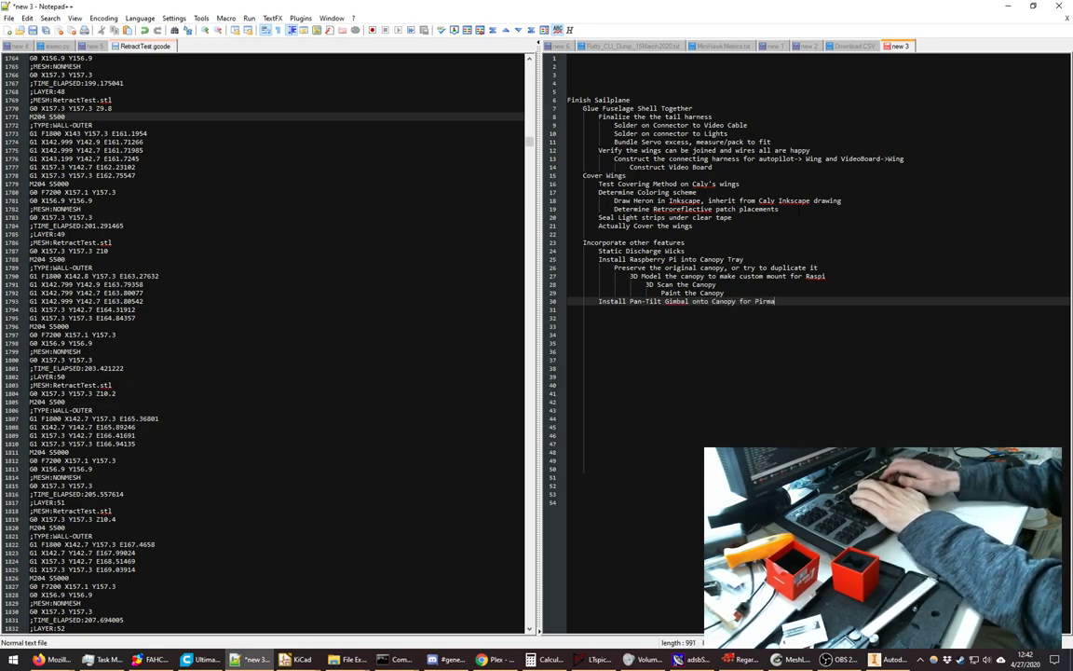
key("BackSpace")
key("BackSpace")
key("BackSpace")
key("BackSpace")
type("rimary C")
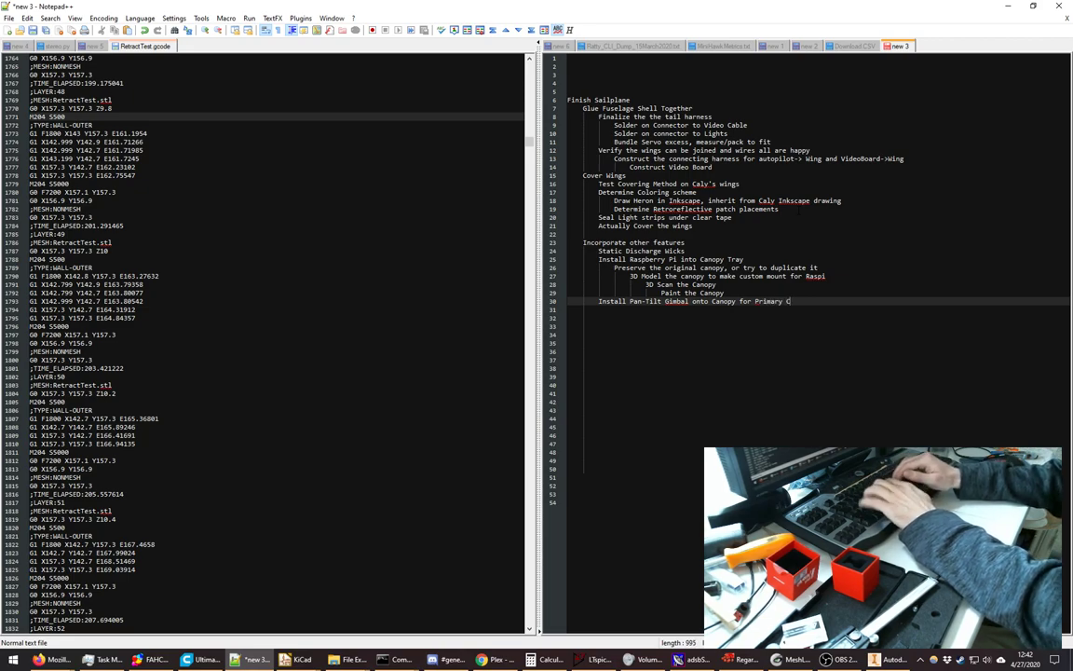
type("amera")
- Add "I don't have a pan-tilt gimbal, not willing to buy or print the ones I've seen, lets design one" one level below the gimbal item
key("Return")
key("Tab")
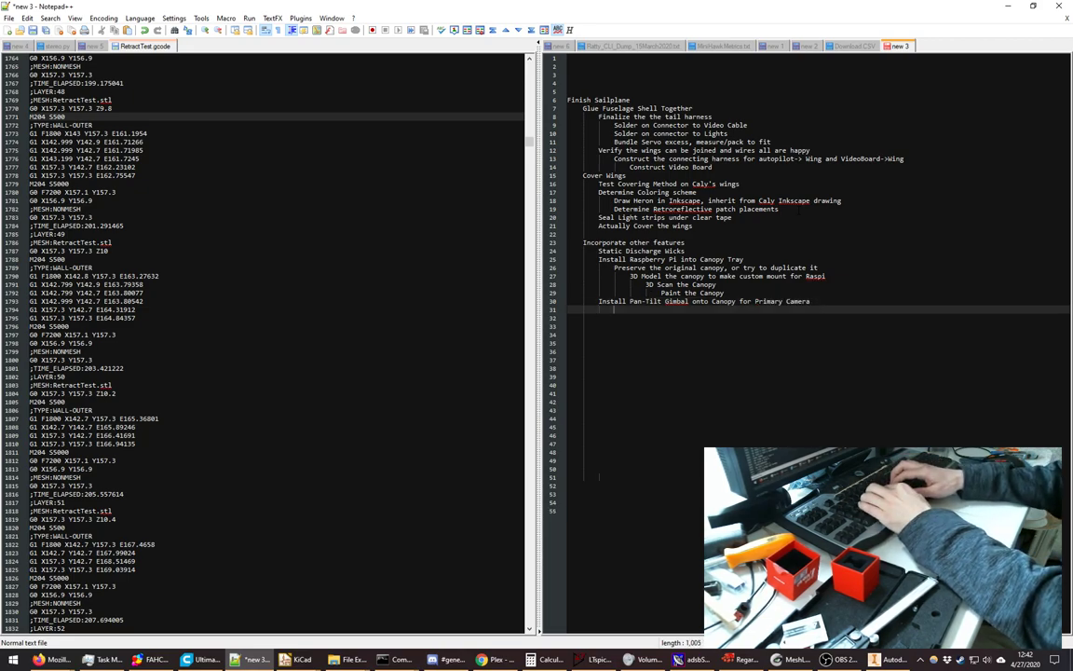
type("I dn't N")
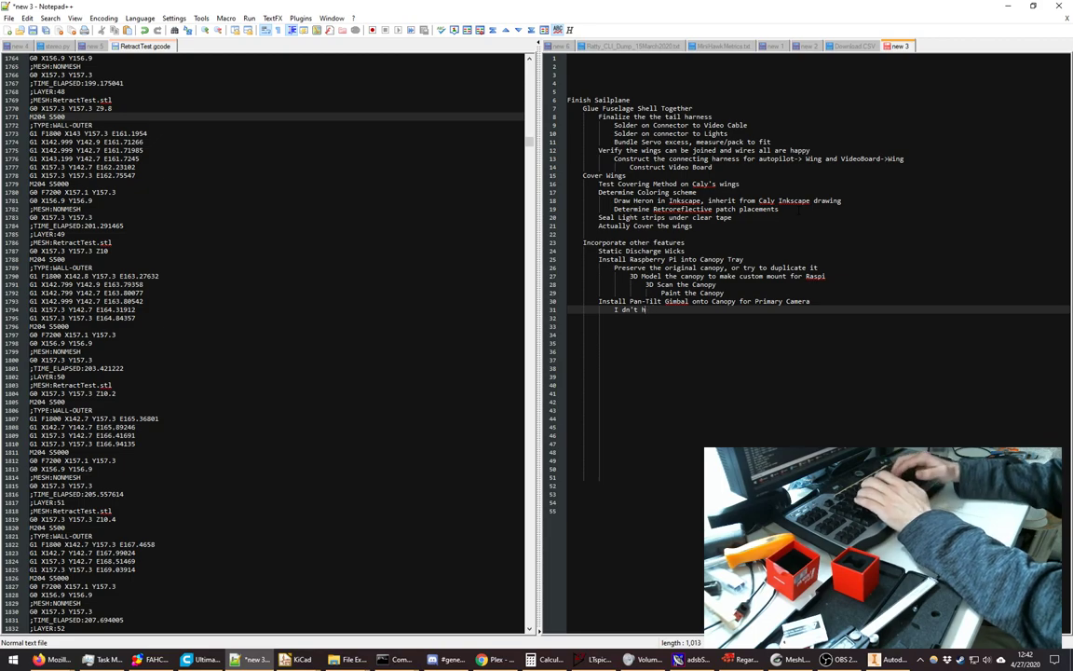
key("BackSpace")
key("BackSpace")
type("ont hav")
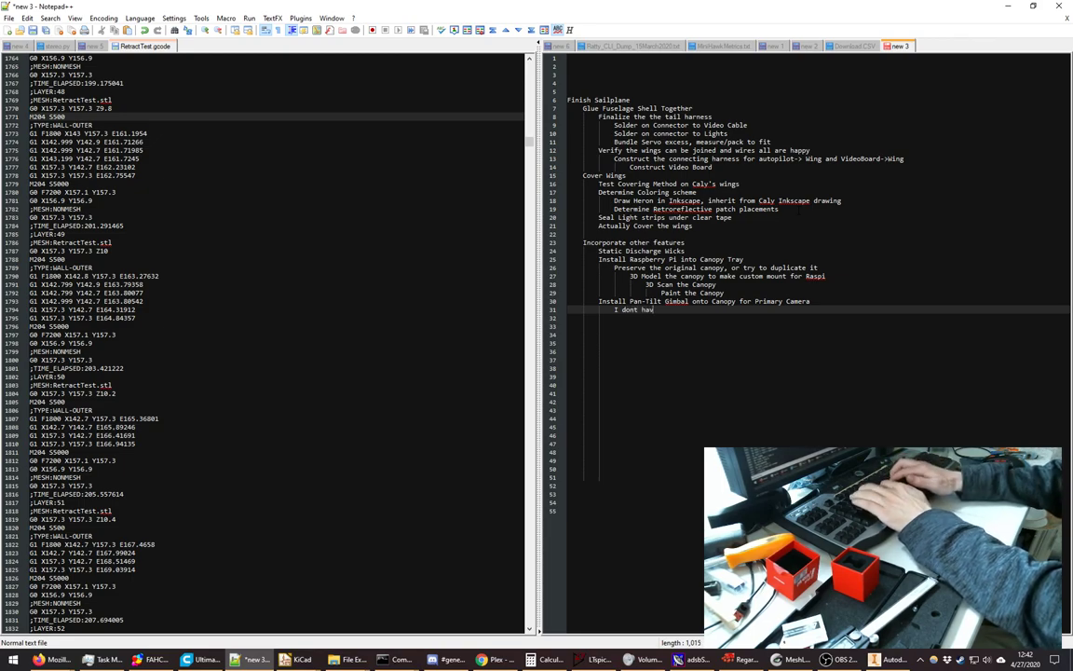
key("BackSpace")
key("BackSpace")
type("'t have")
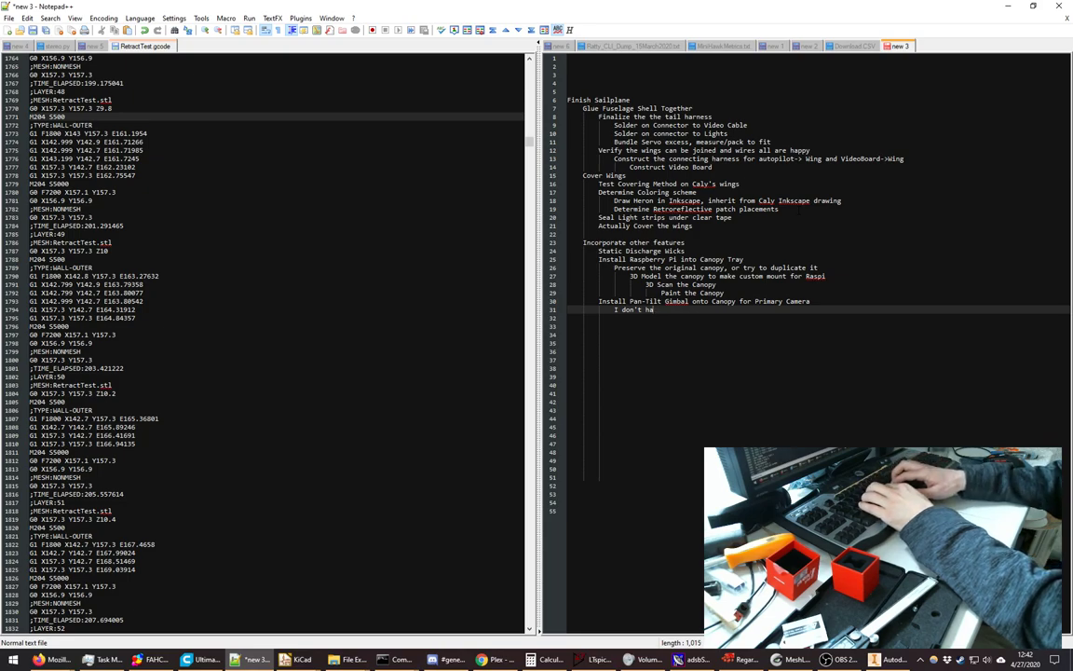
key("BackSpace")
key("BackSpace")
type("not")
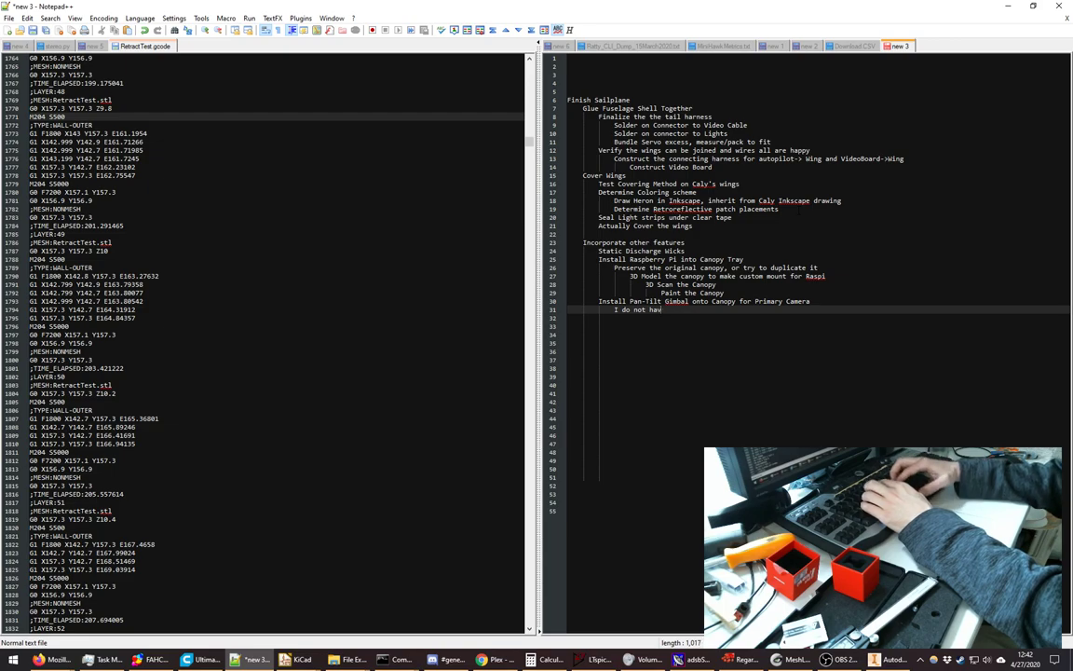
key("BackSpace")
key("BackSpace")
key("BackSpace")
key("BackSpace")
key("BackSpace")
key("BackSpace")
key("BackSpace")
key("BackSpace")
type("n't")
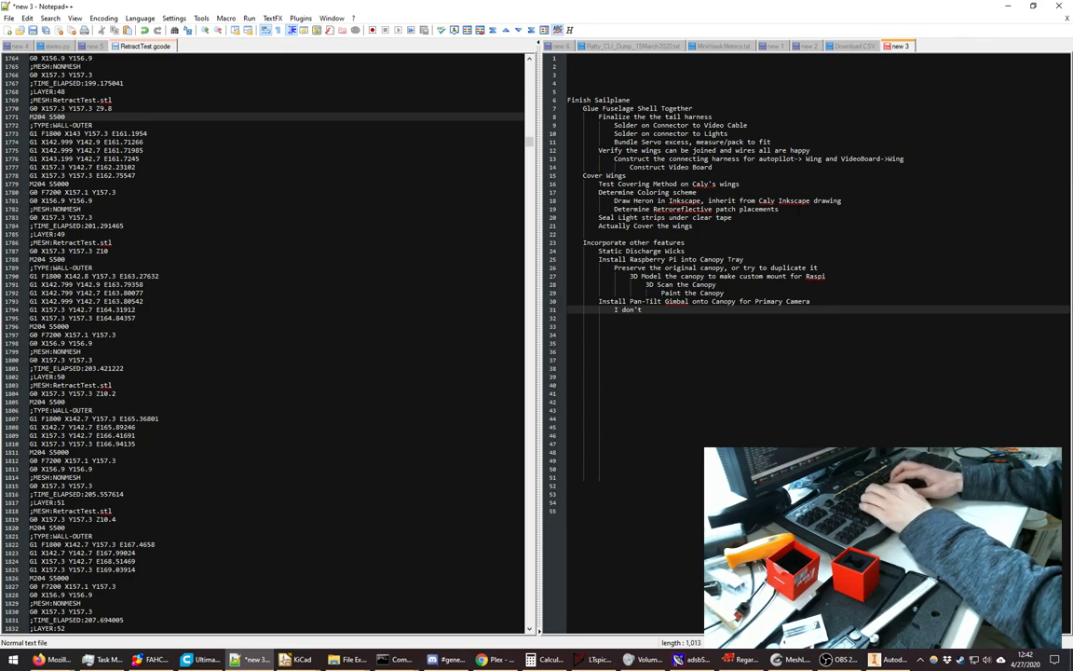
type("have a pan")
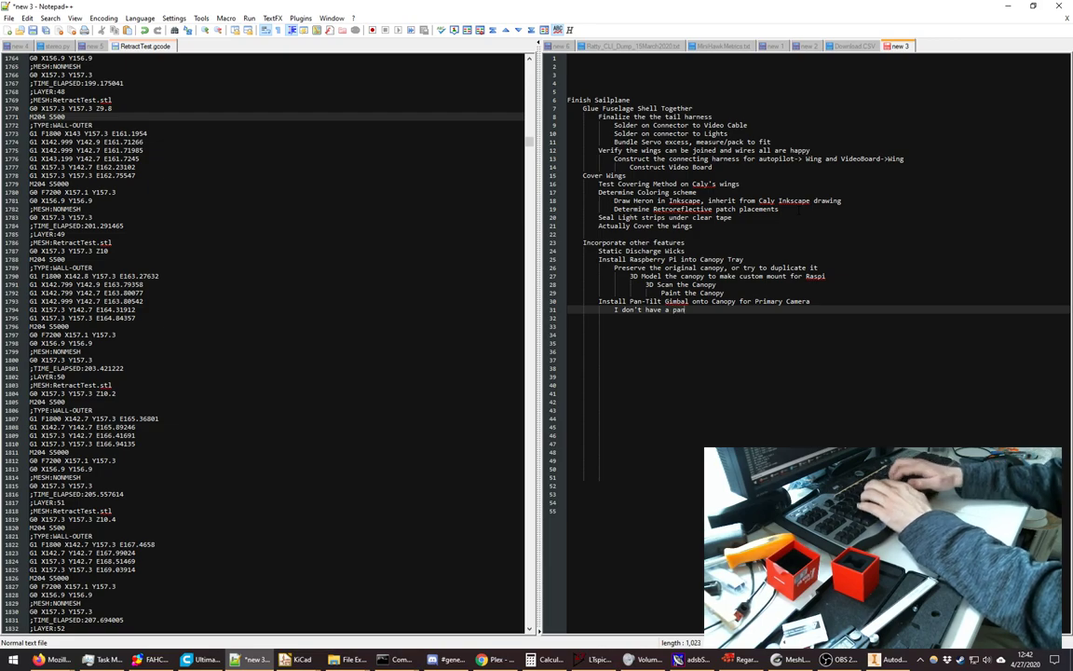
type("-tilt gim")
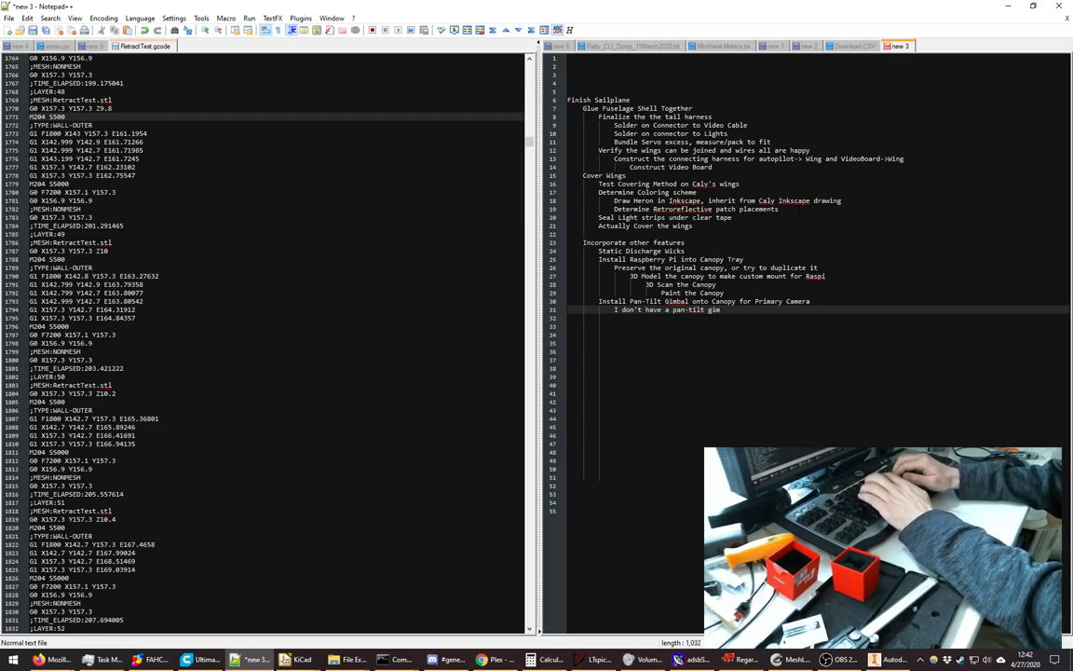
type("bal, not wi")
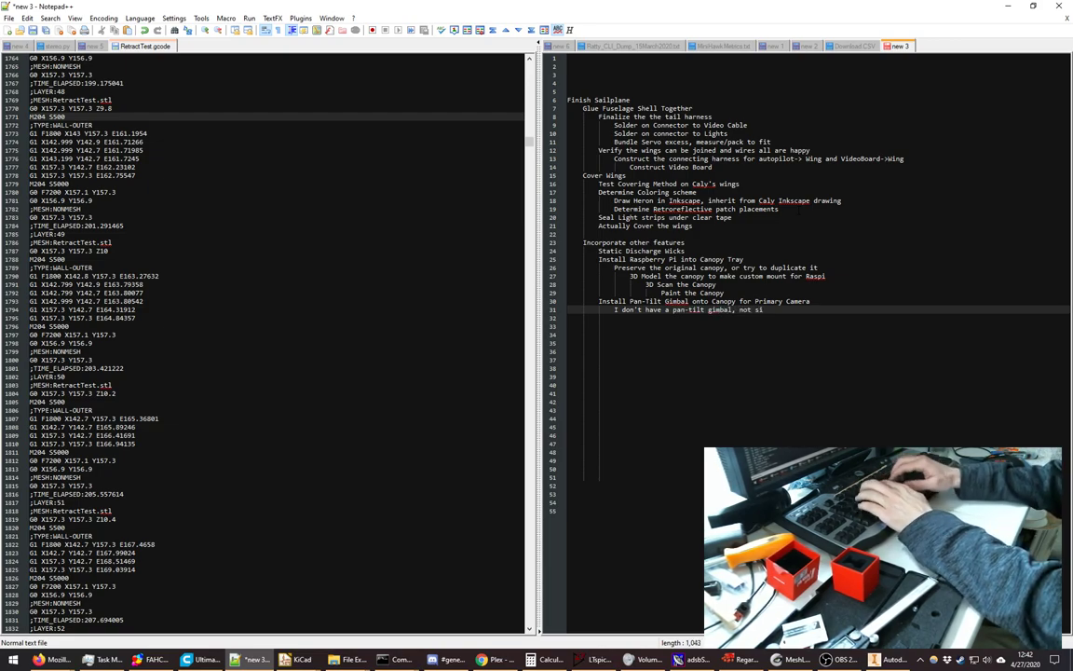
type("lling to bu")
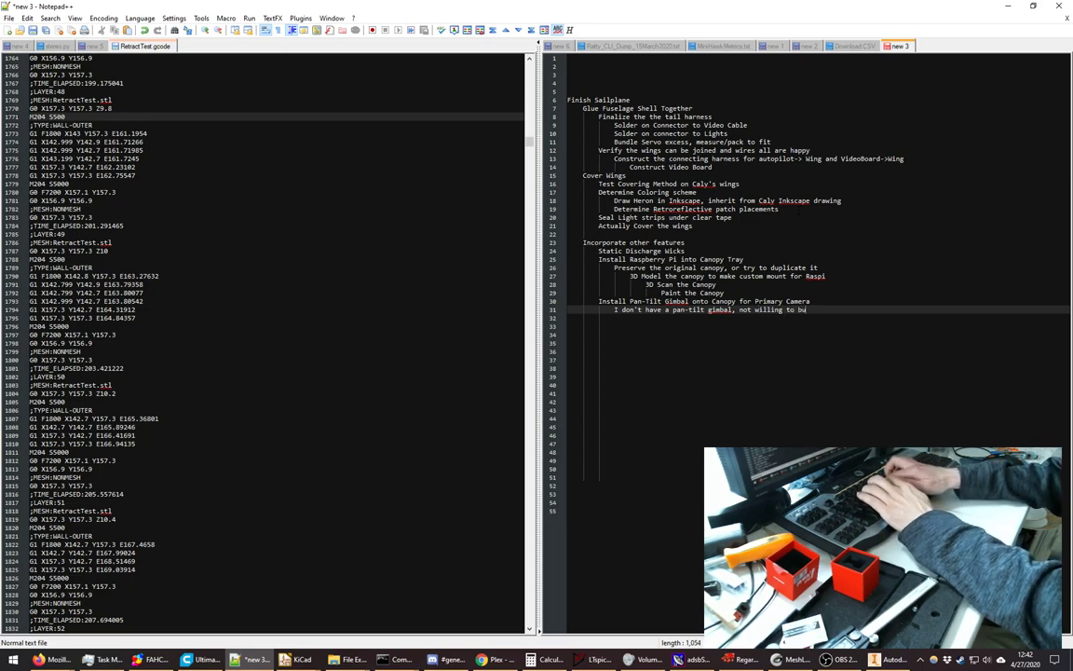
type("y ")
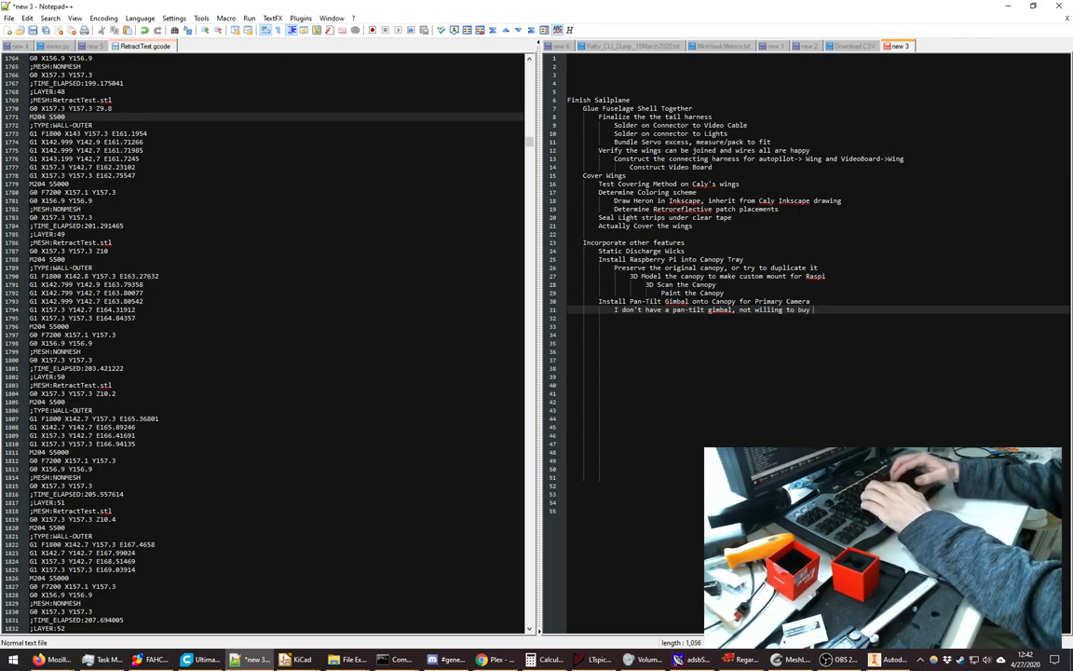
type("or print the one")
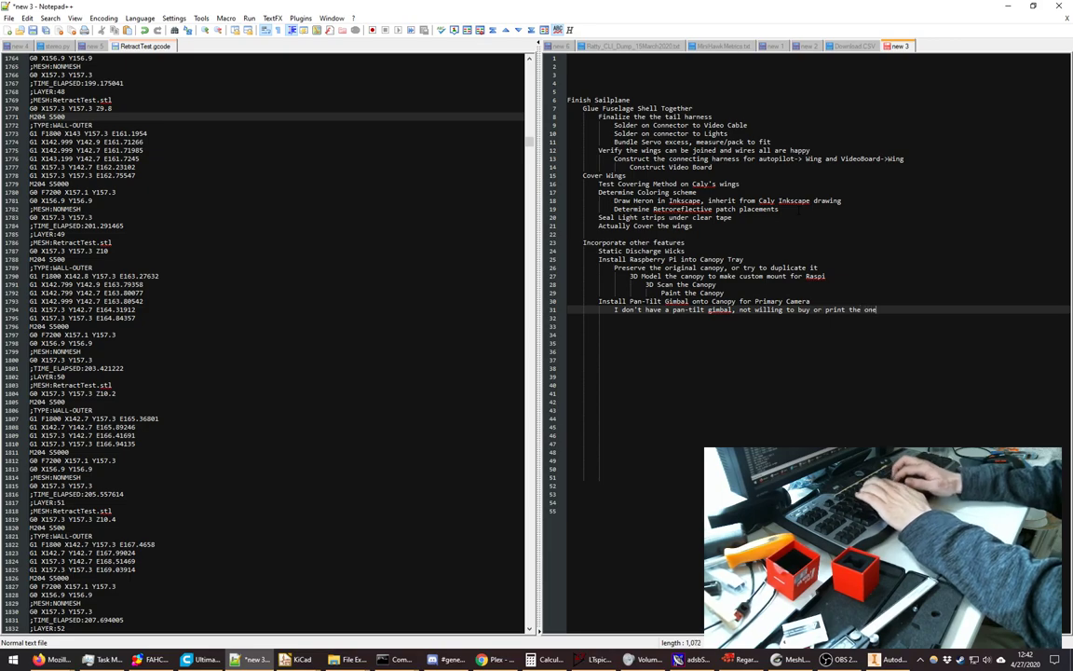
type("s I've seen, let")
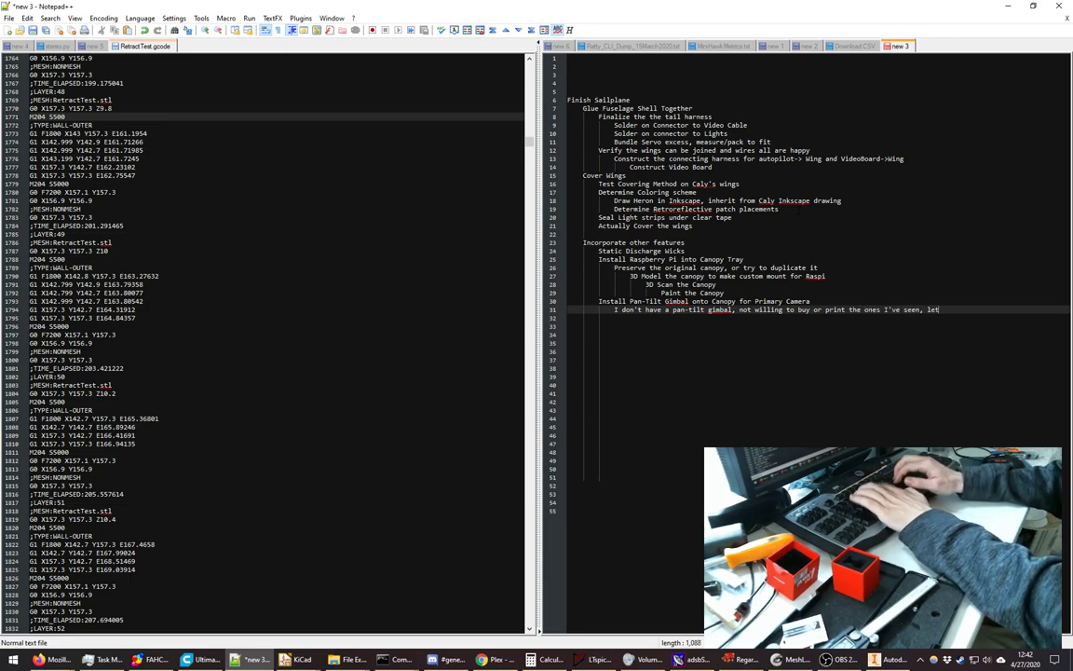
type("s sesign one")
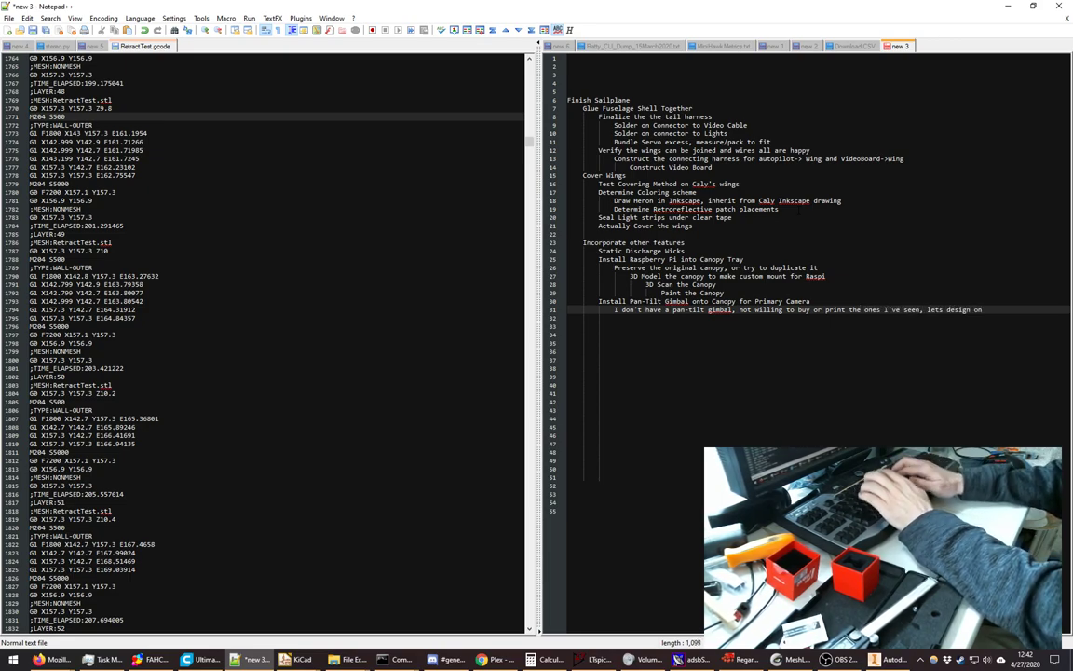
- Add the sub-item "Model the TL2 Camera or update current MicroSwift Model" on line 32, one level below the design-one item
key("Return")
key("Tab")
type("Mod")
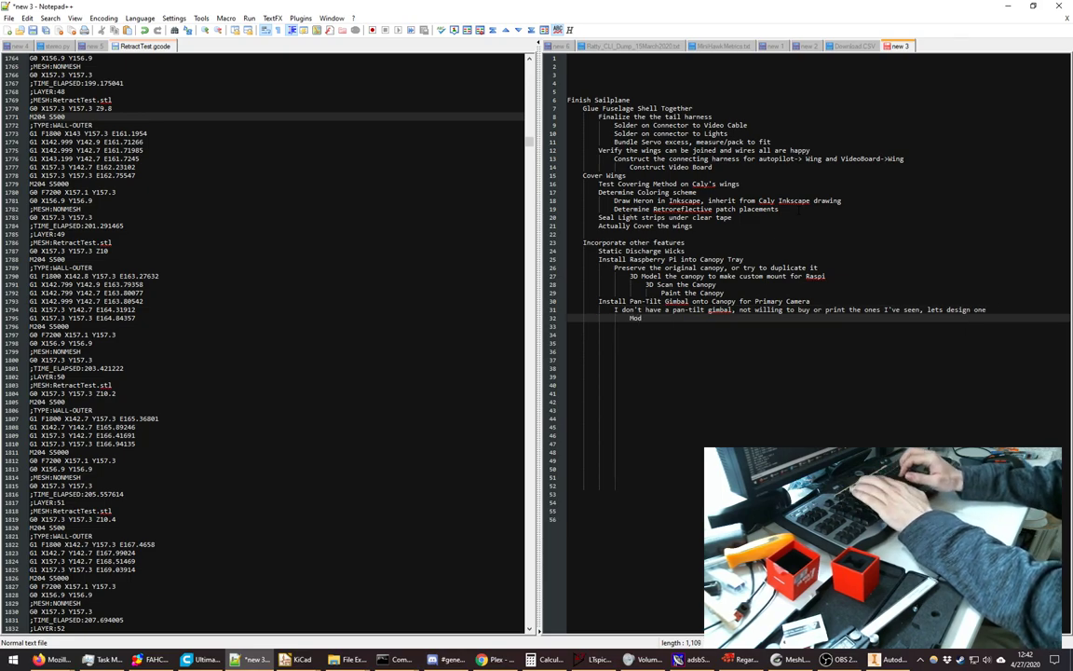
type("el the ")
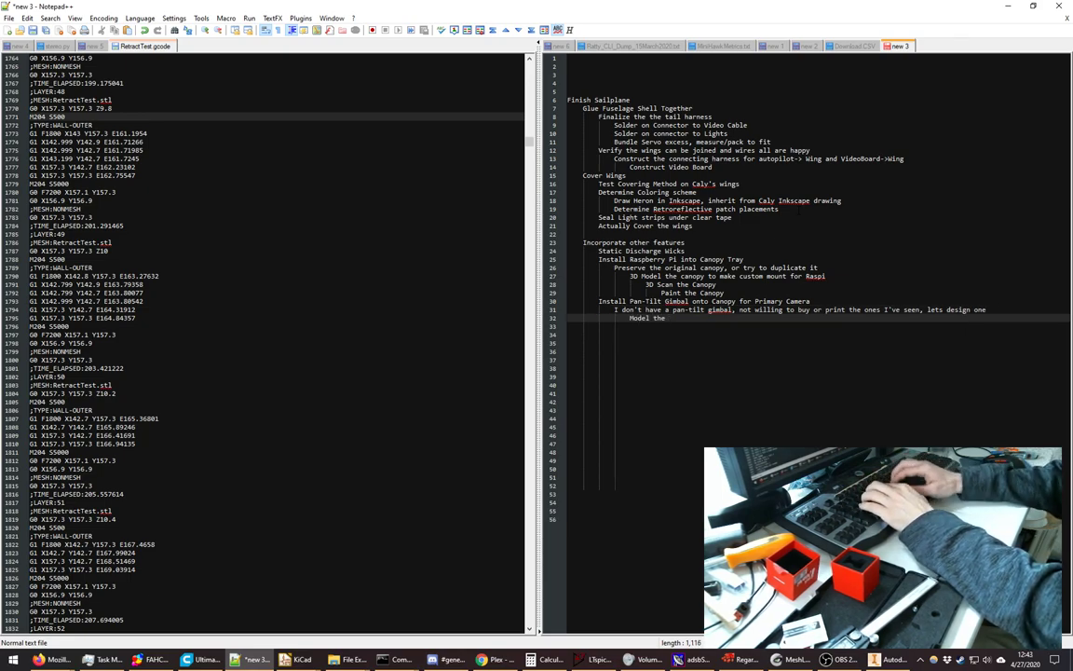
type("FTL2 ")
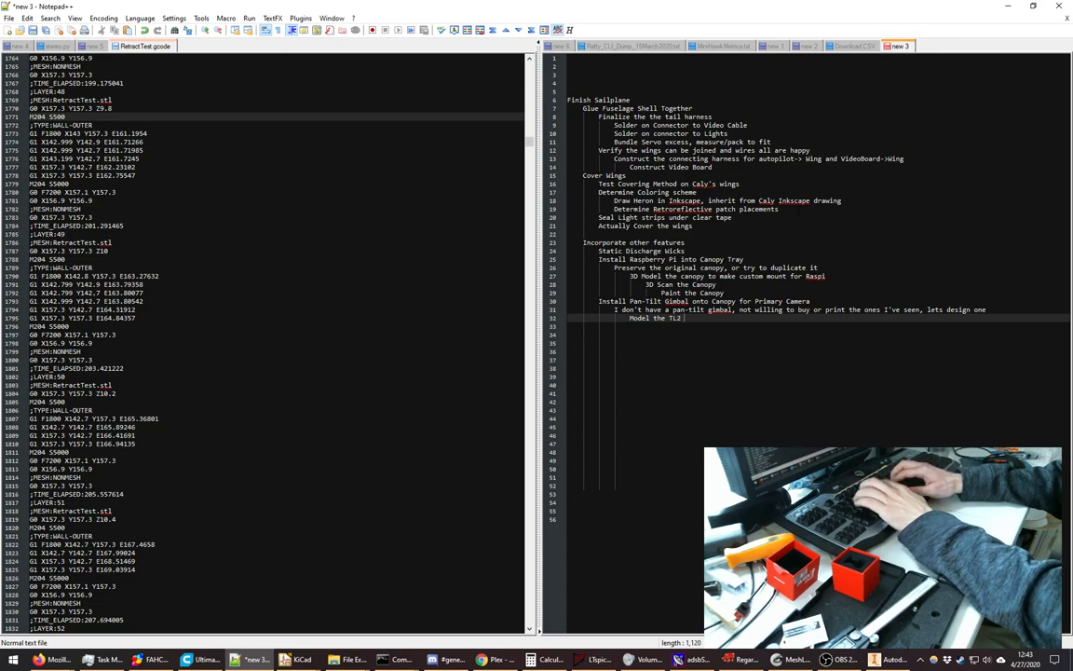
type("Camera")
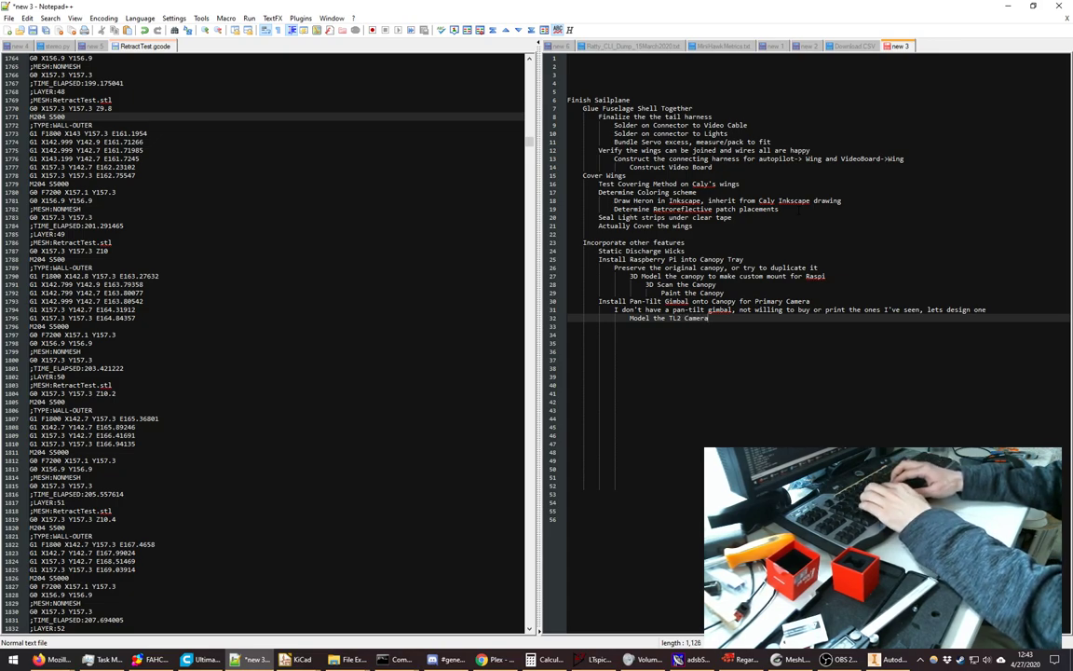
type(" or upda")
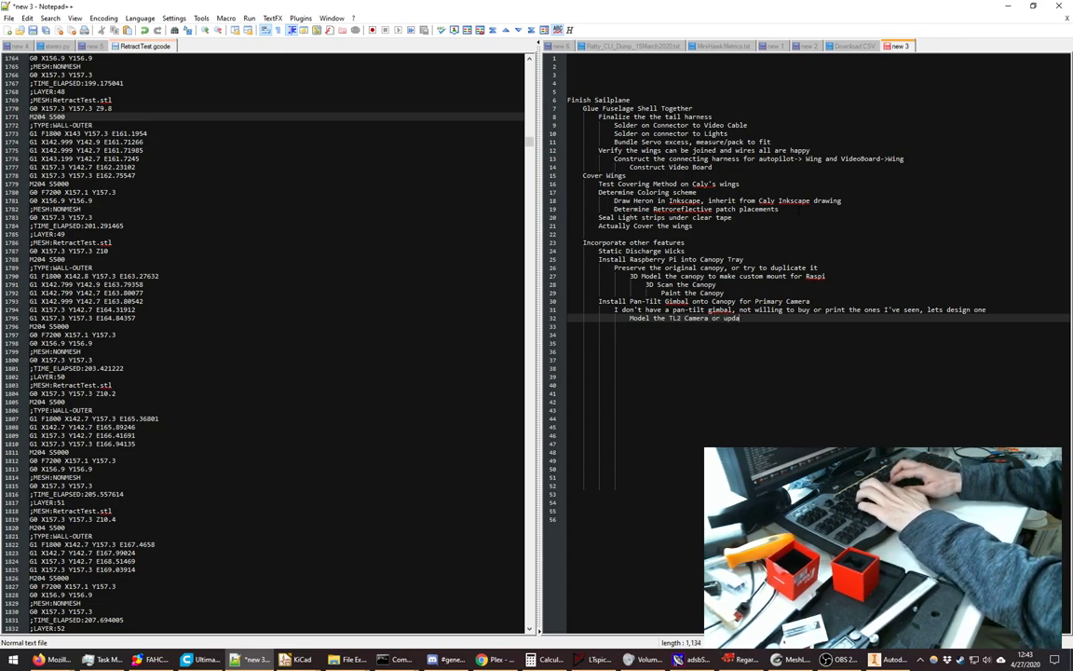
type("te current ")
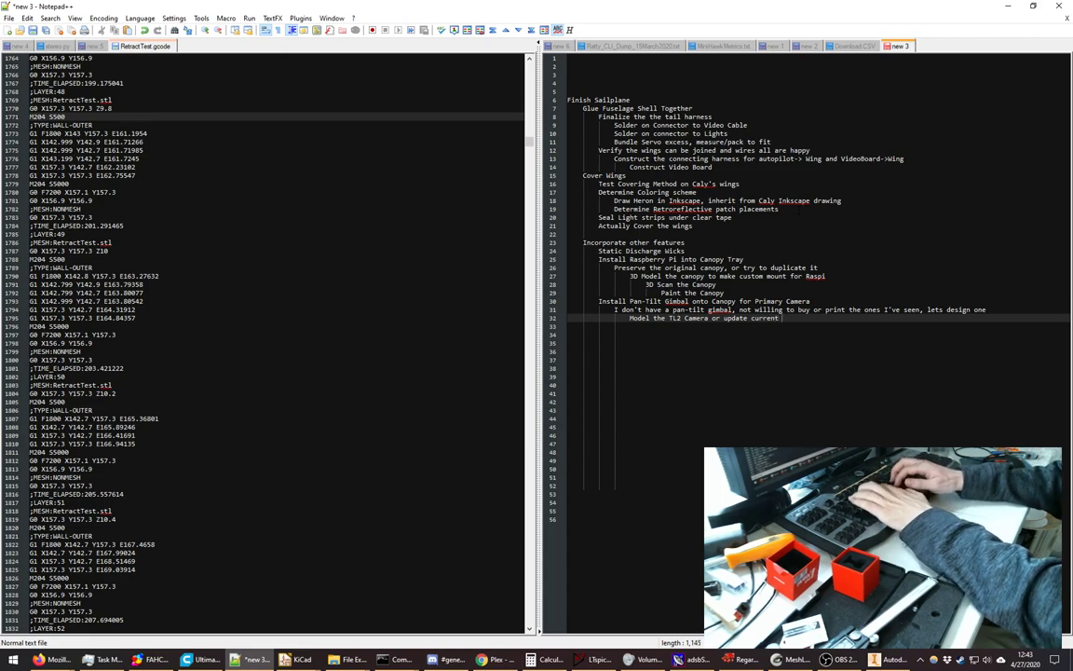
type("MicroS")
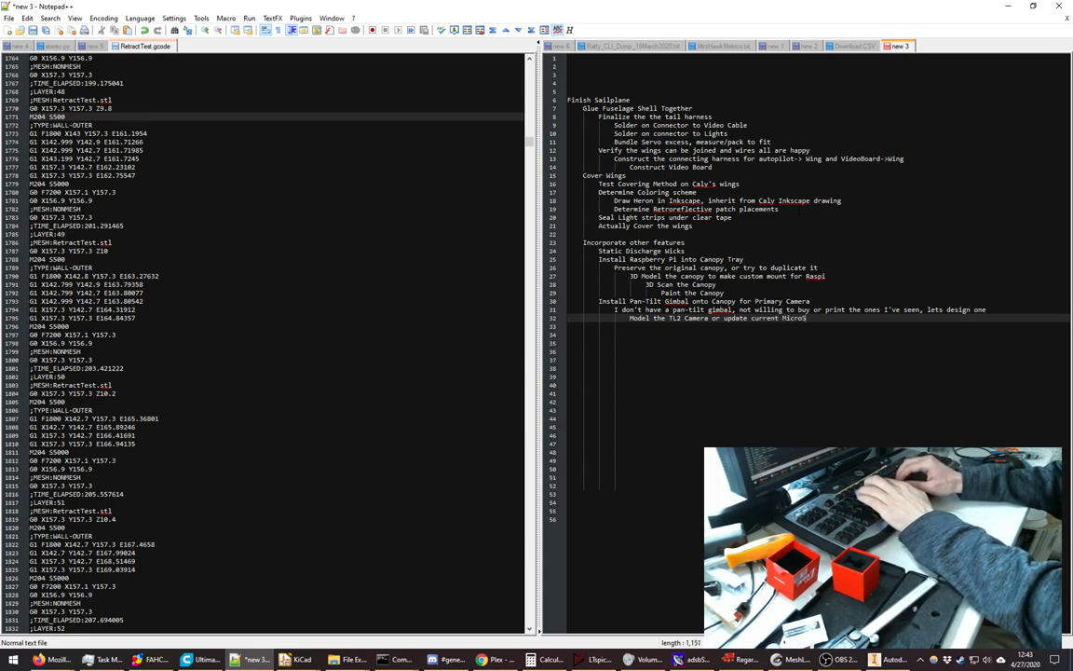
type("wift Mod")
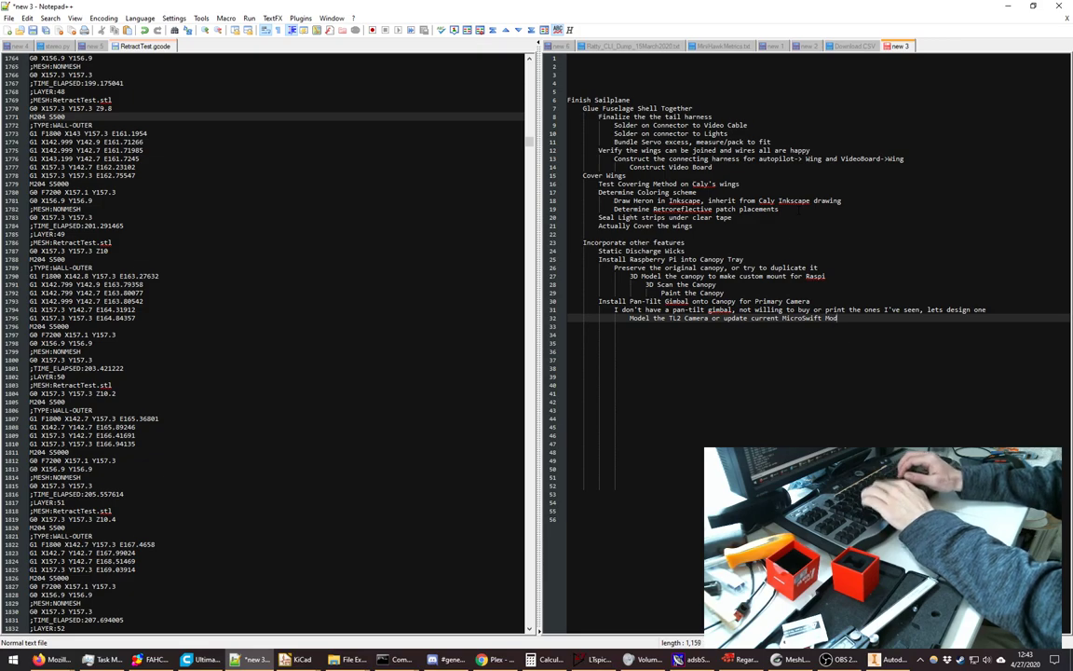
type("el")
key("Return")
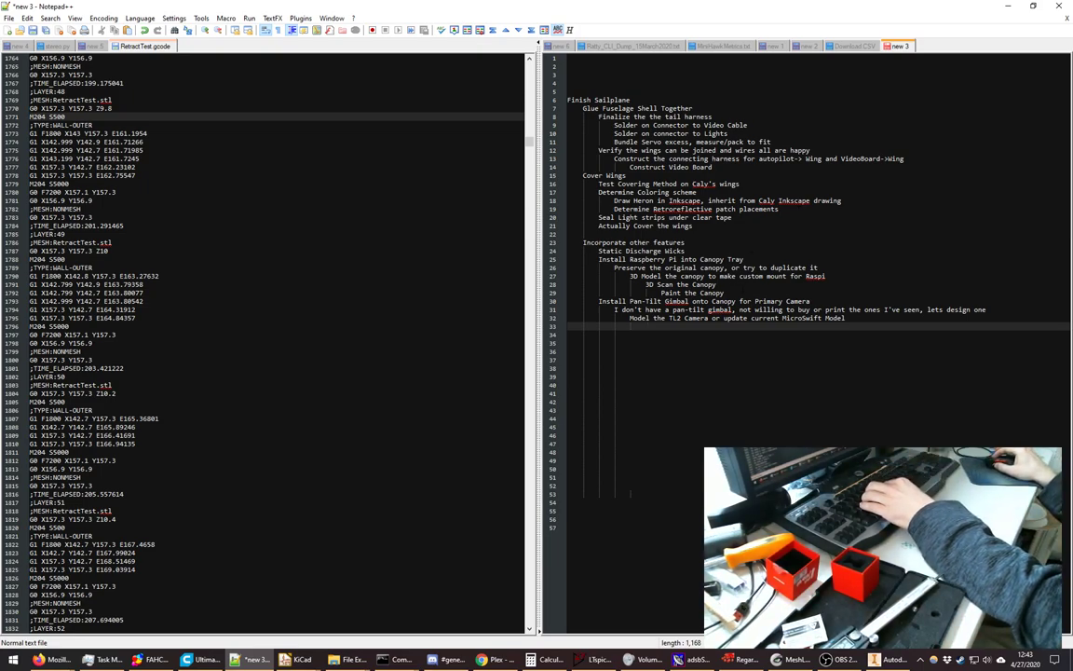
- Insert "Get SDR ADS-B+1090ES Sniffing Solution working" below Paint the Canopy, level with the Preserve the original canopy item
left_click(739, 292)
key("Return")
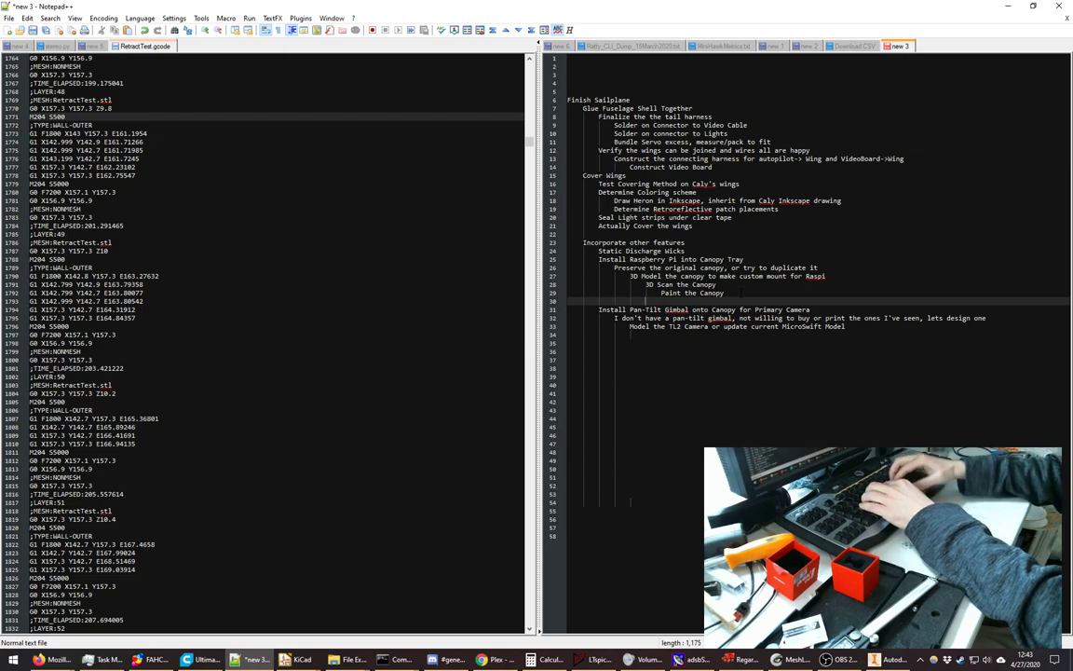
type("Get ")
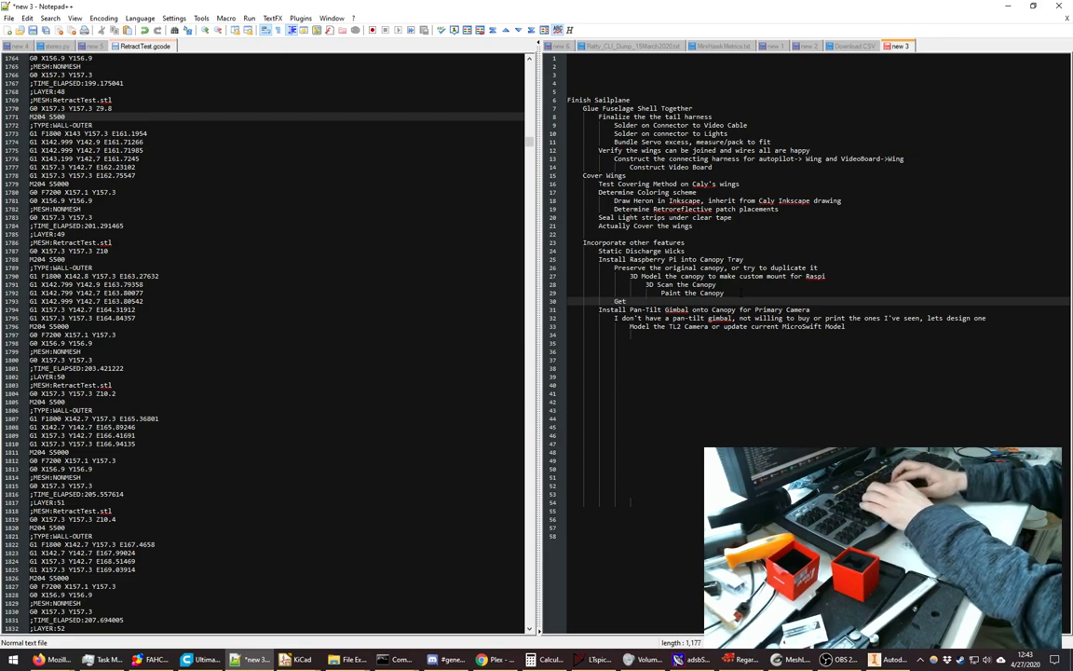
type("SDR A")
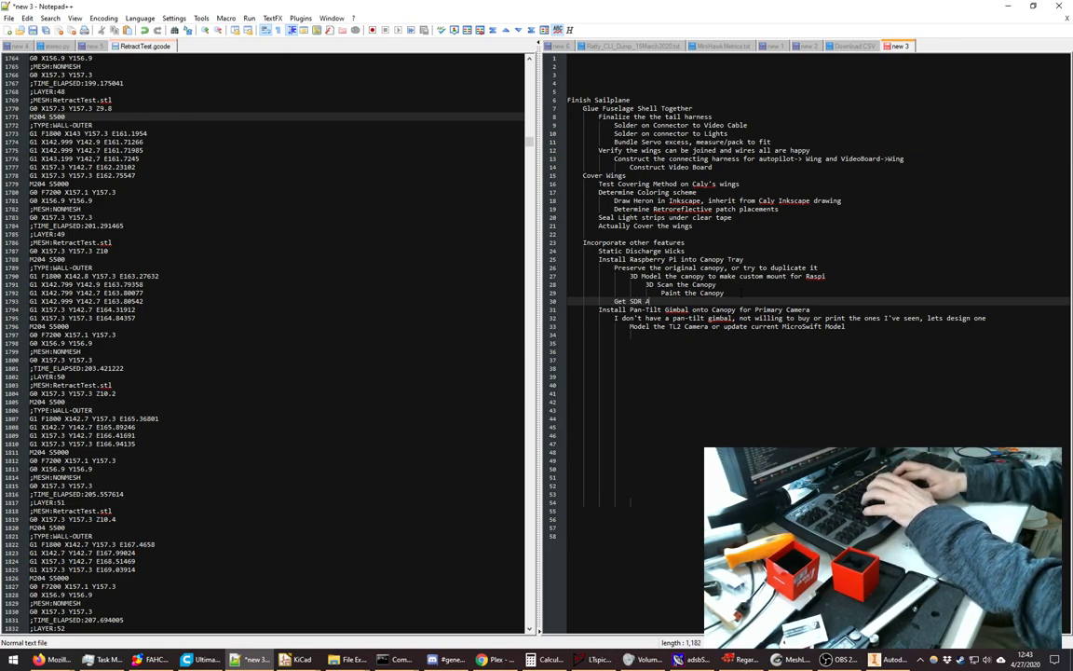
type("DS-B+1")
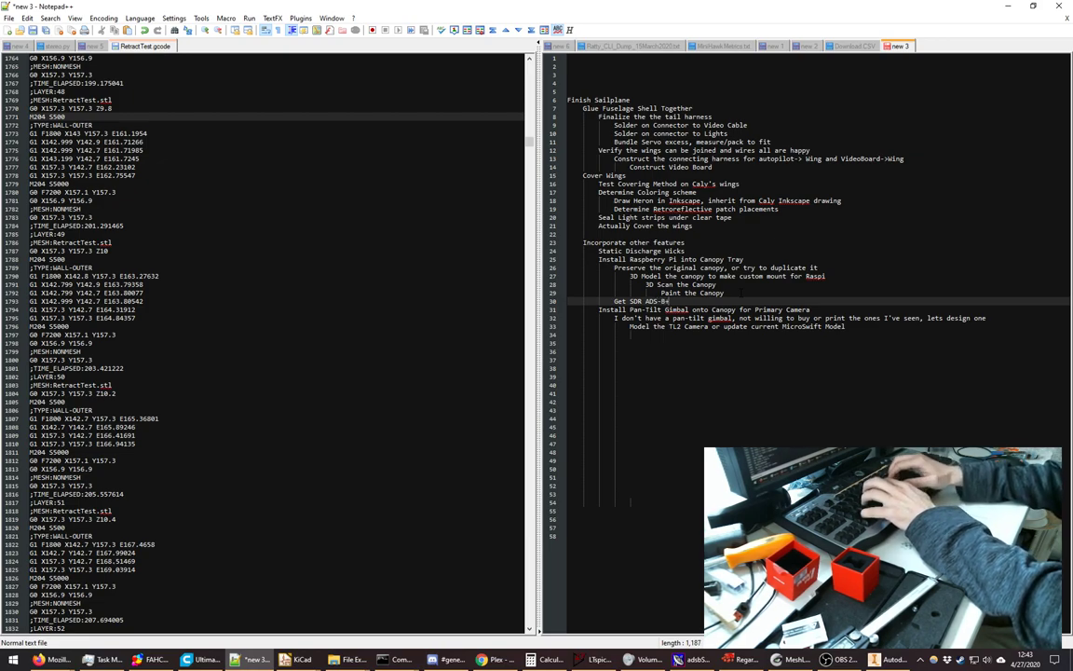
type("090ES")
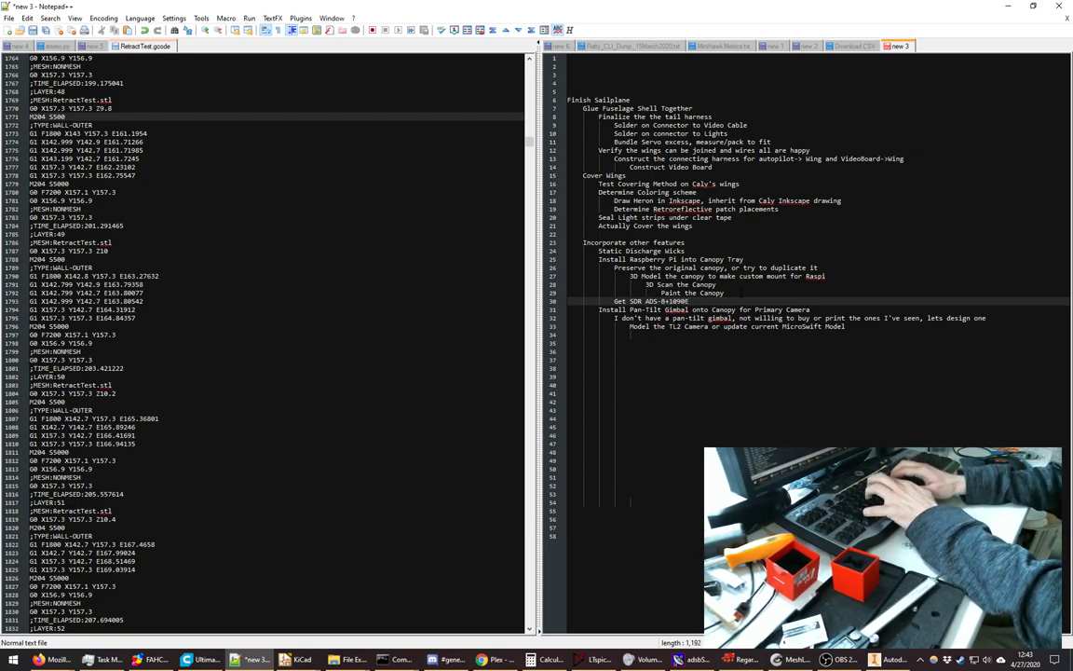
type(" Sniffing Sd")
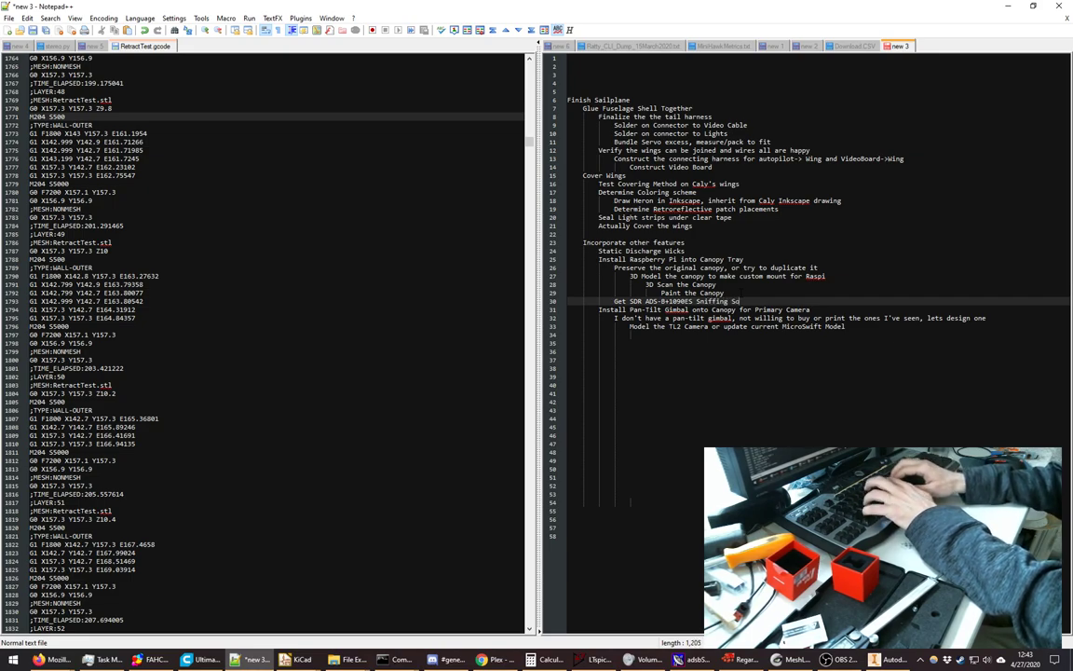
key("BackSpace")
type("olution working")
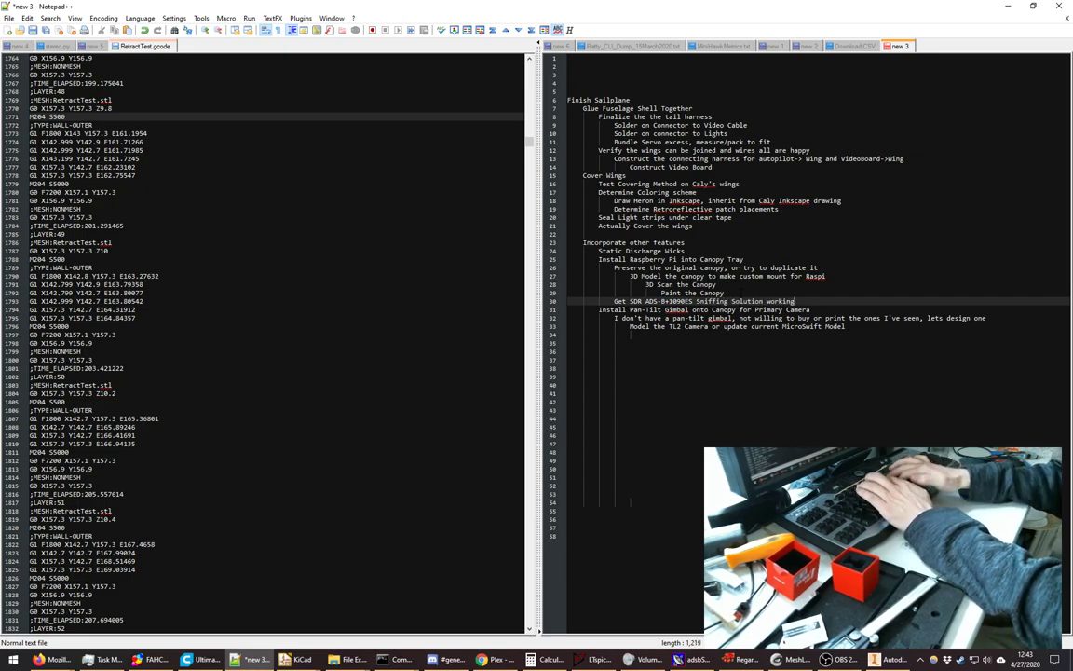
- Add the sub-item "Get FlightAware flavor of dump1090 and dump978 working (DONE)" one level below the SDR ADS-B sniffing item
key("Return")
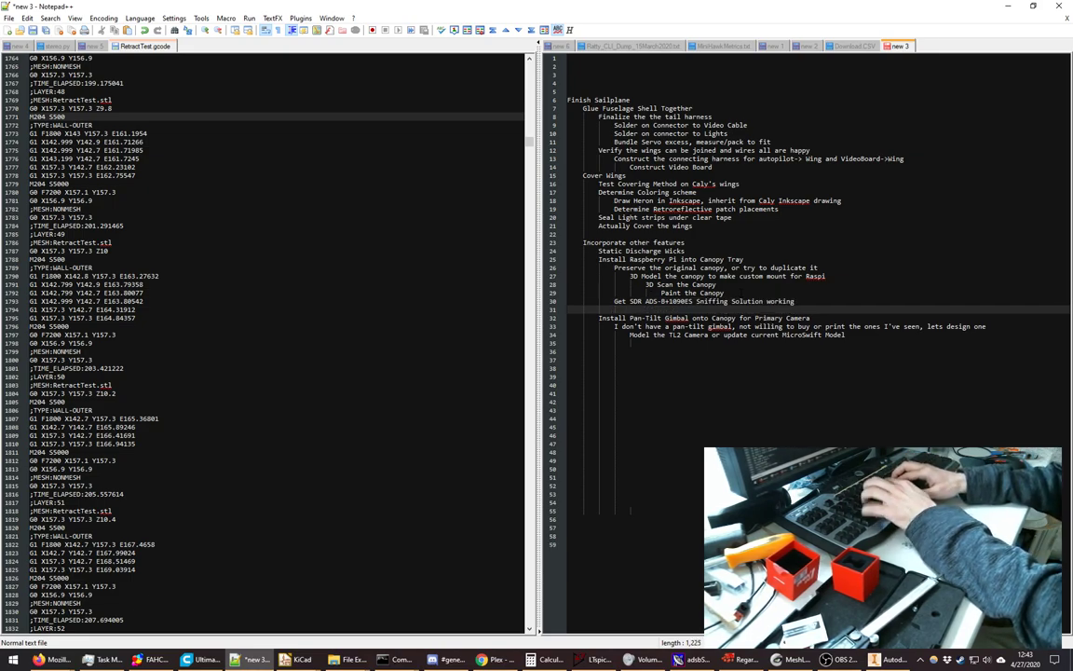
key("Tab")
type("Get A")
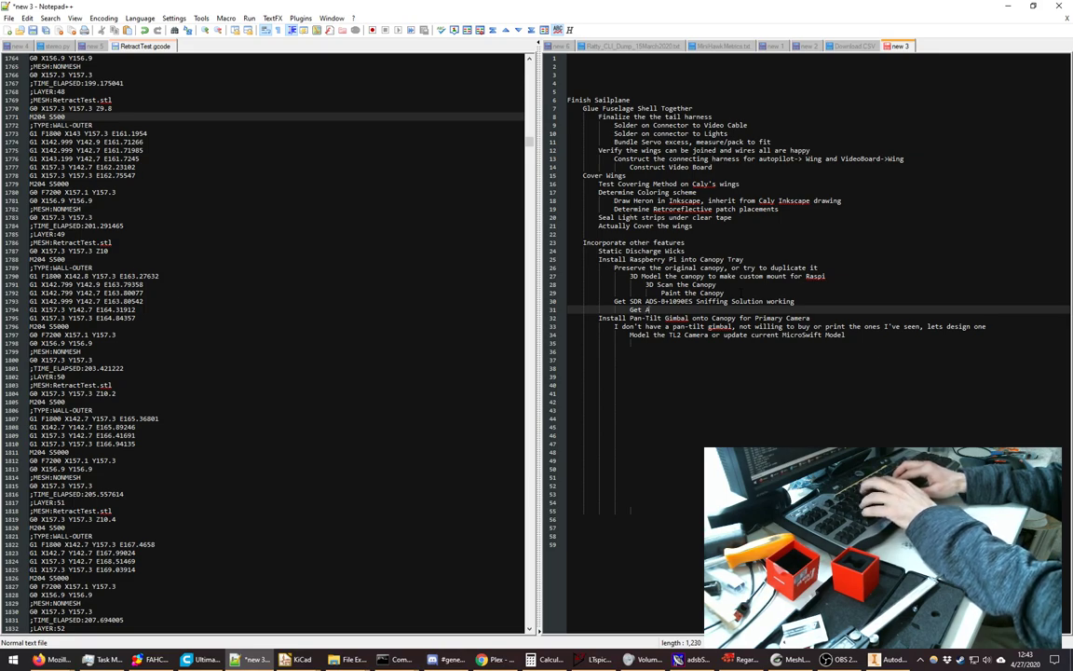
key("BackSpace")
type("Flight")
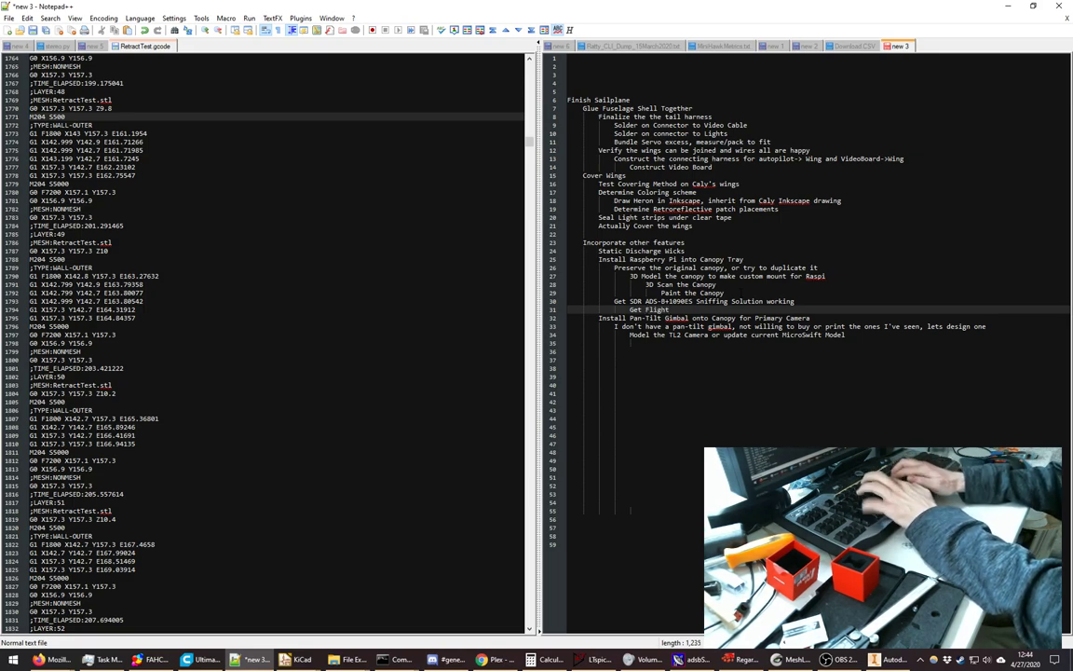
type("Aware")
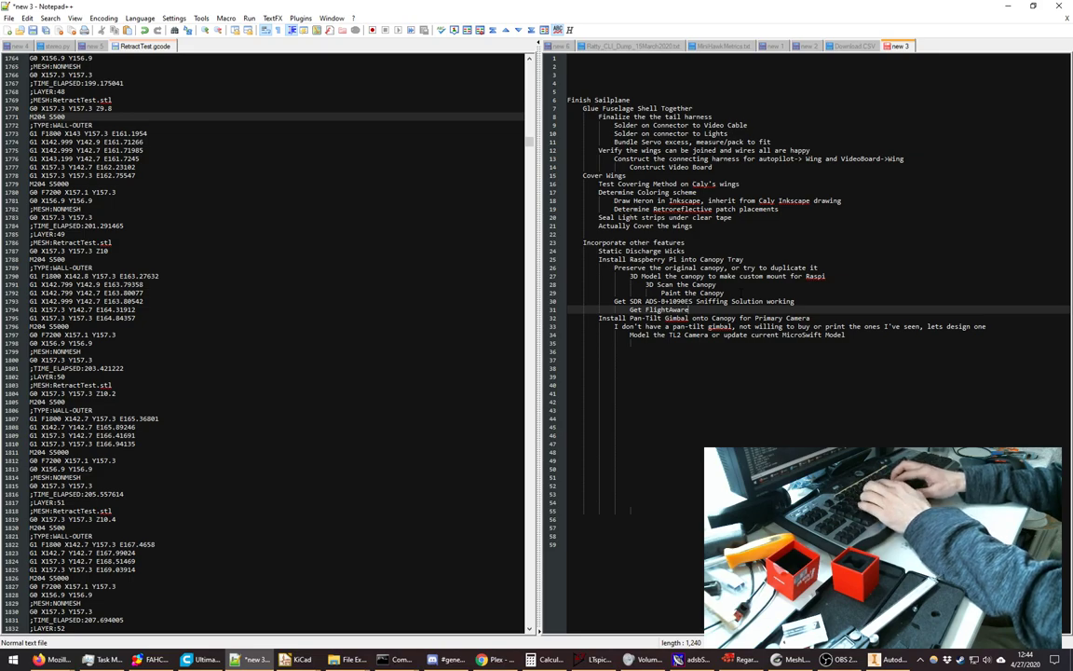
type(" flavor of ")
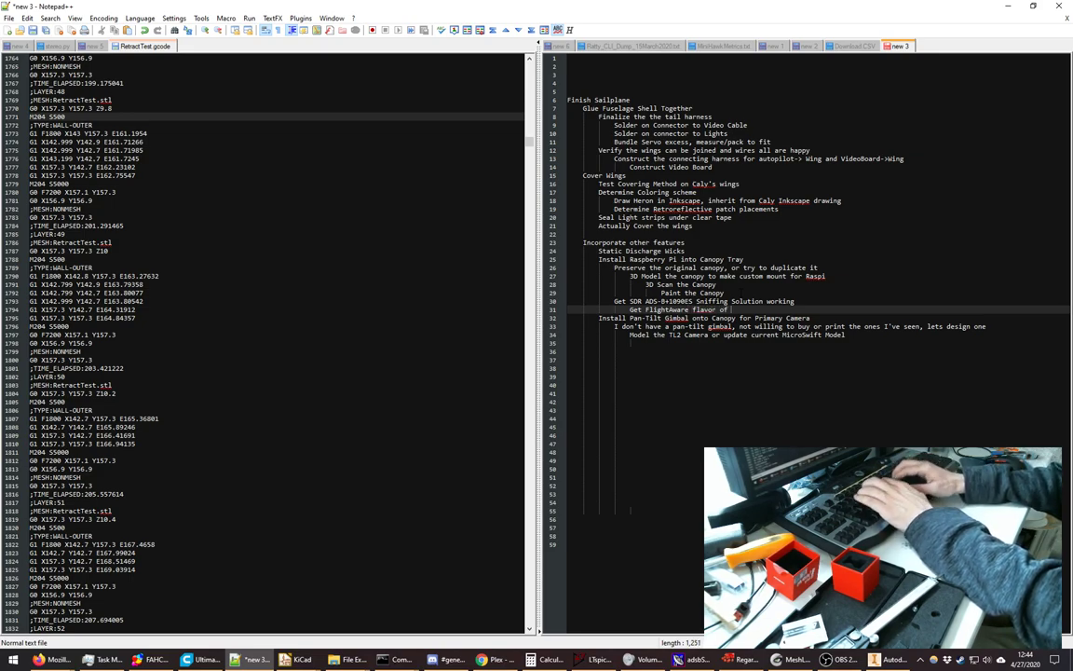
type("dump109")
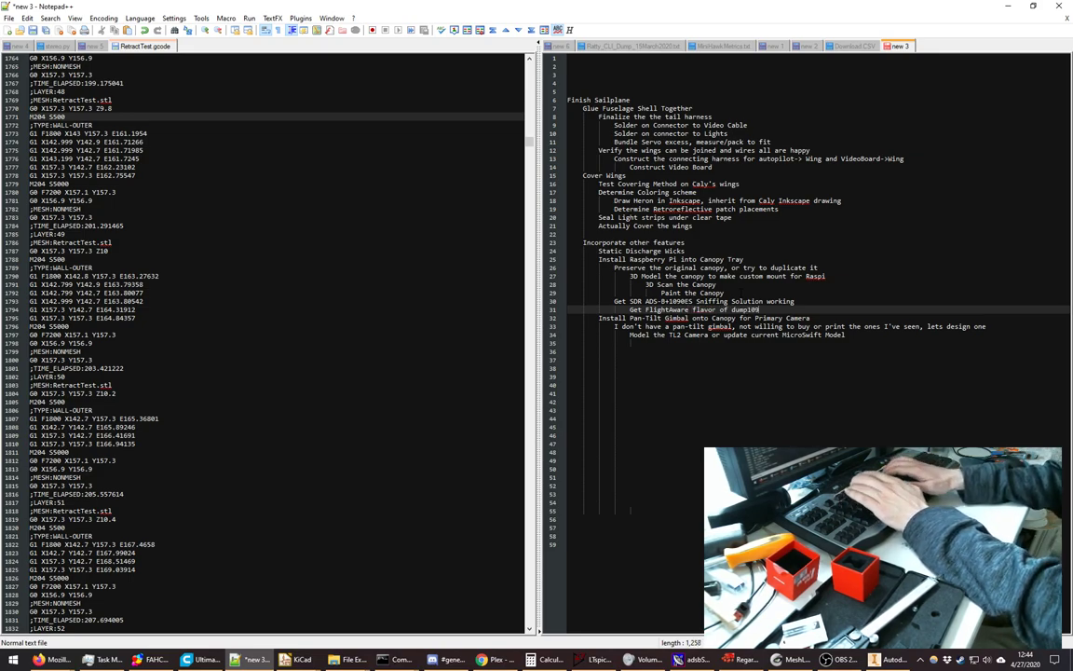
type("0 and dump")
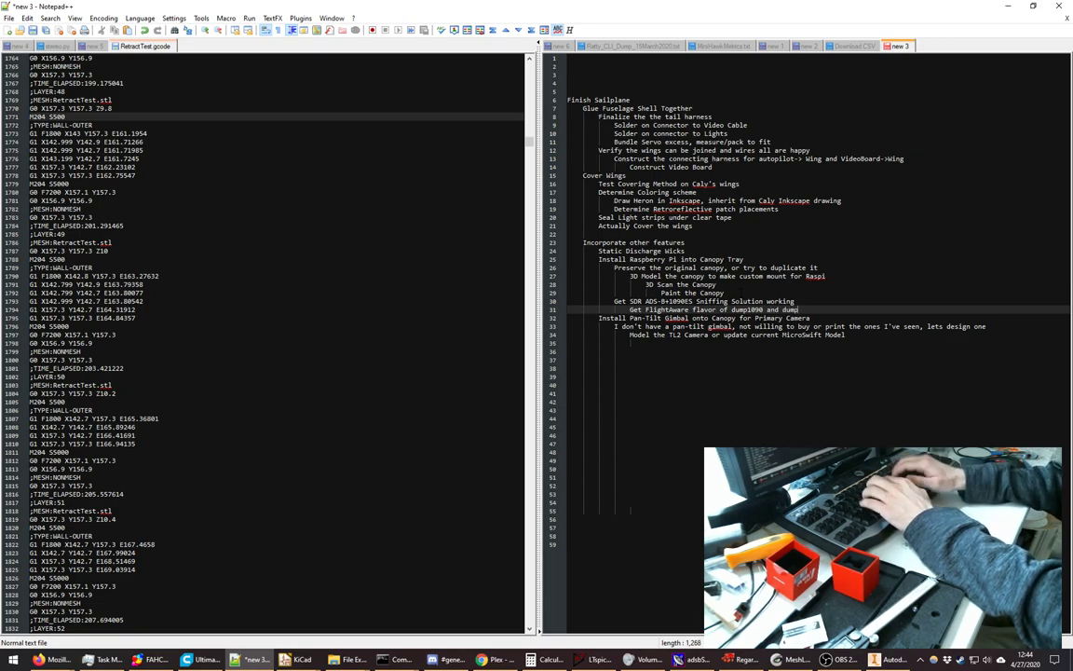
type("978 working (")
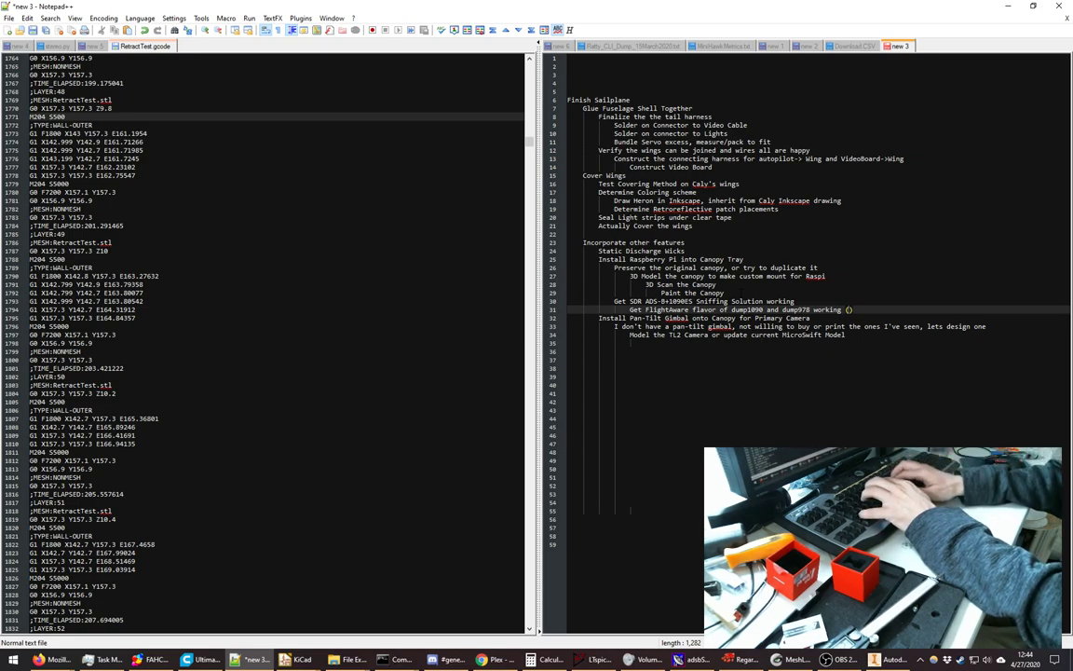
type("DONE")
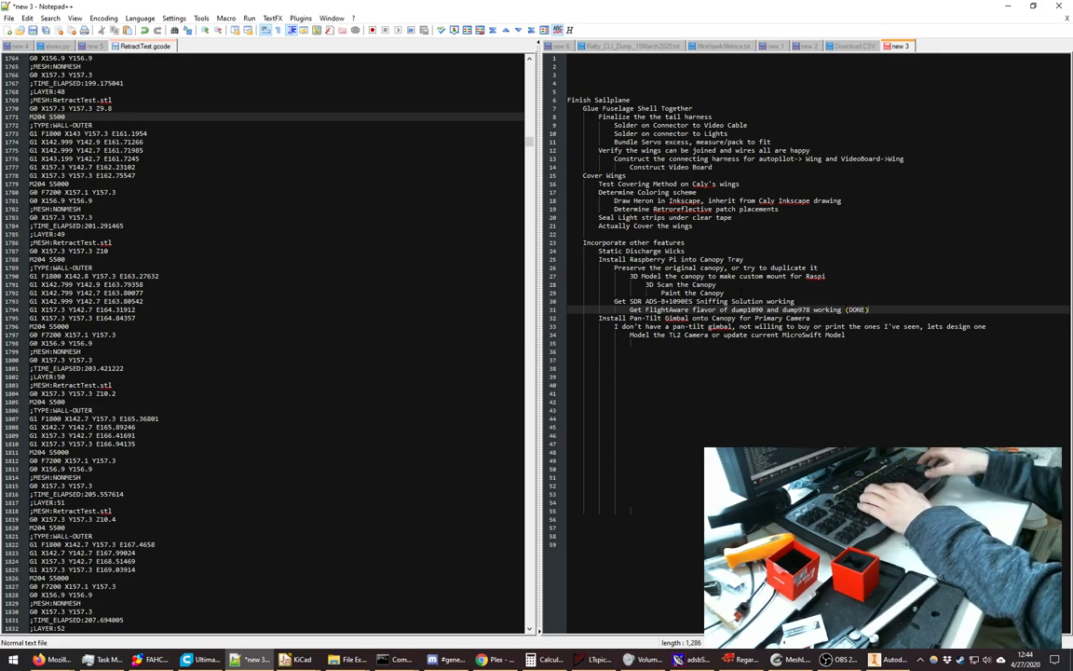
key("End")
- Start a new item on line 32, level with the FlightAware item, reading "Make Python script that"
key("Return")
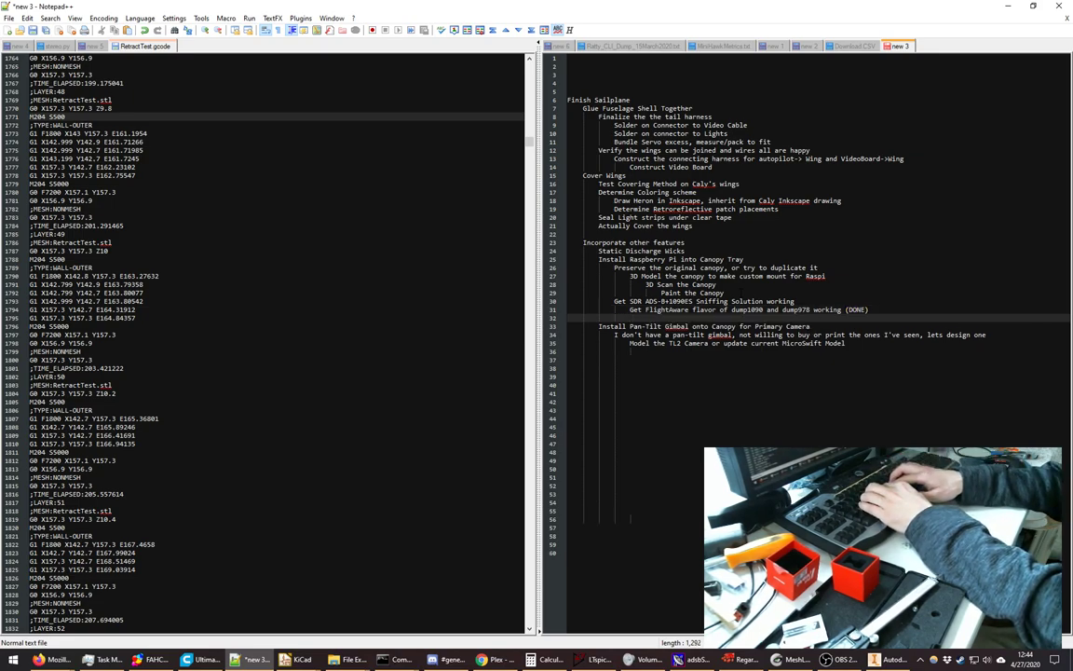
type("M")
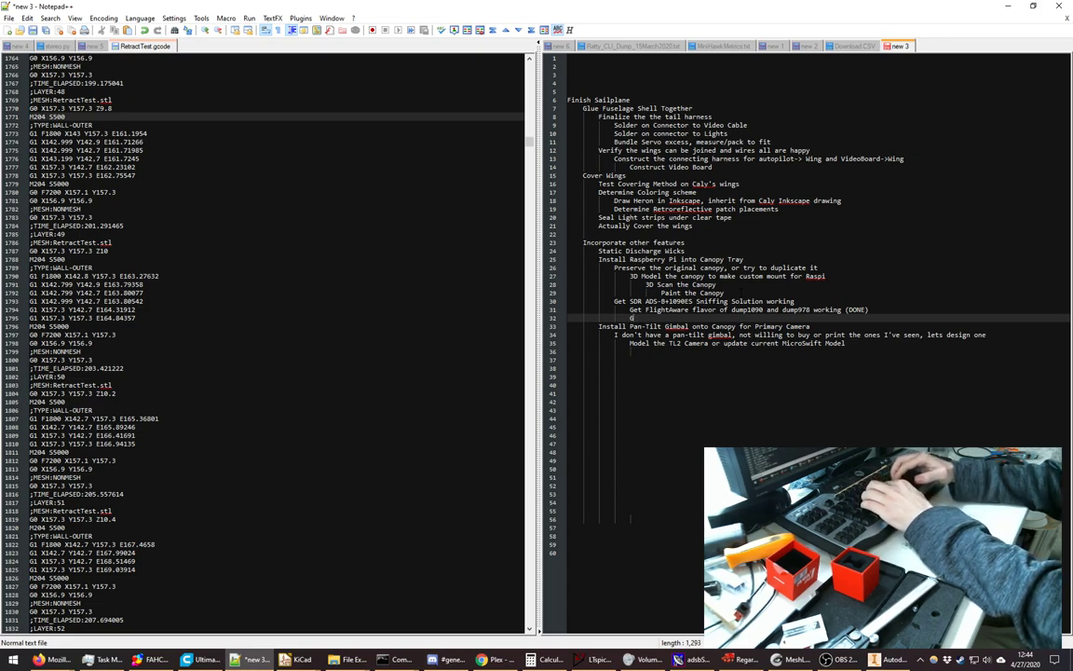
type("ake Python")
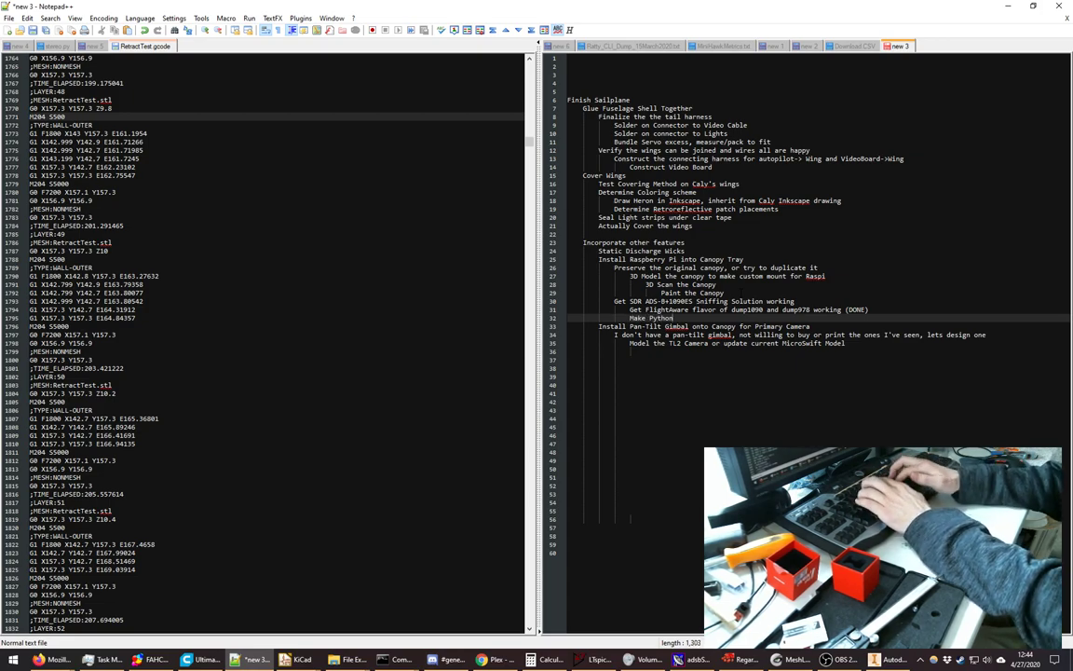
type(" script that ")
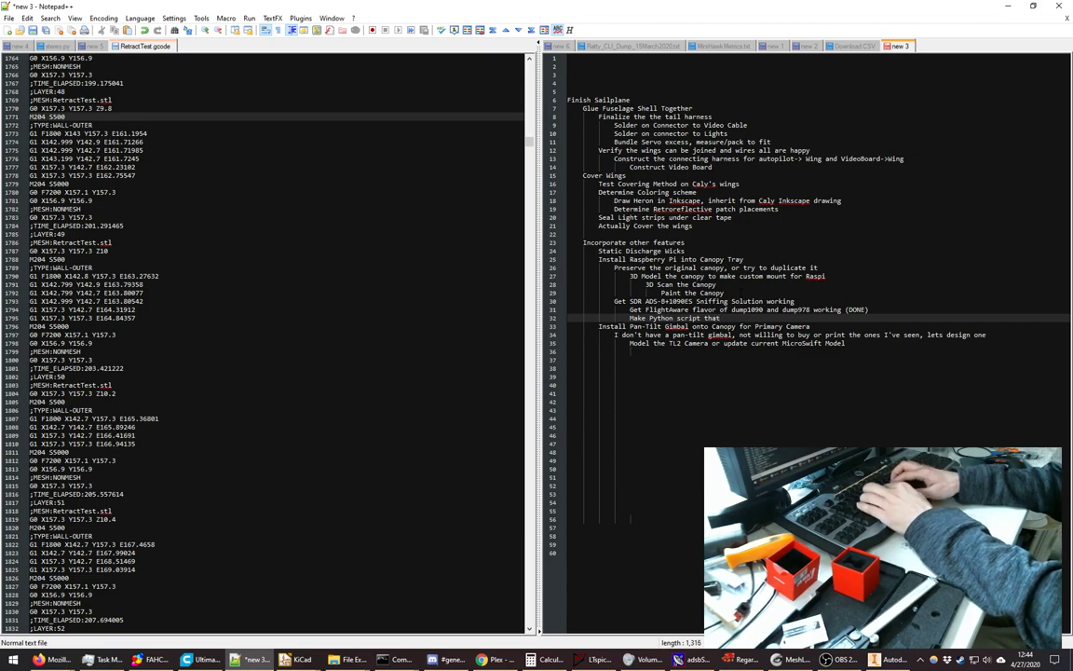
type("pushes")
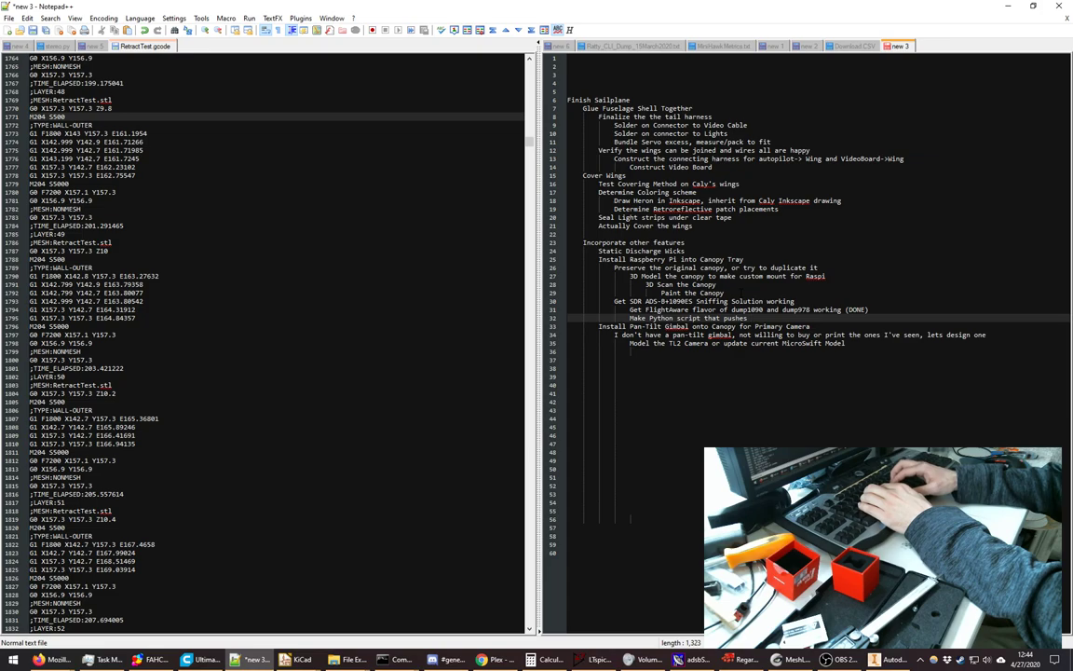
key("BackSpace")
key("BackSpace")
key("BackSpace")
key("BackSpace")
key("BackSpace")
key("BackSpace")
key("BackSpace")
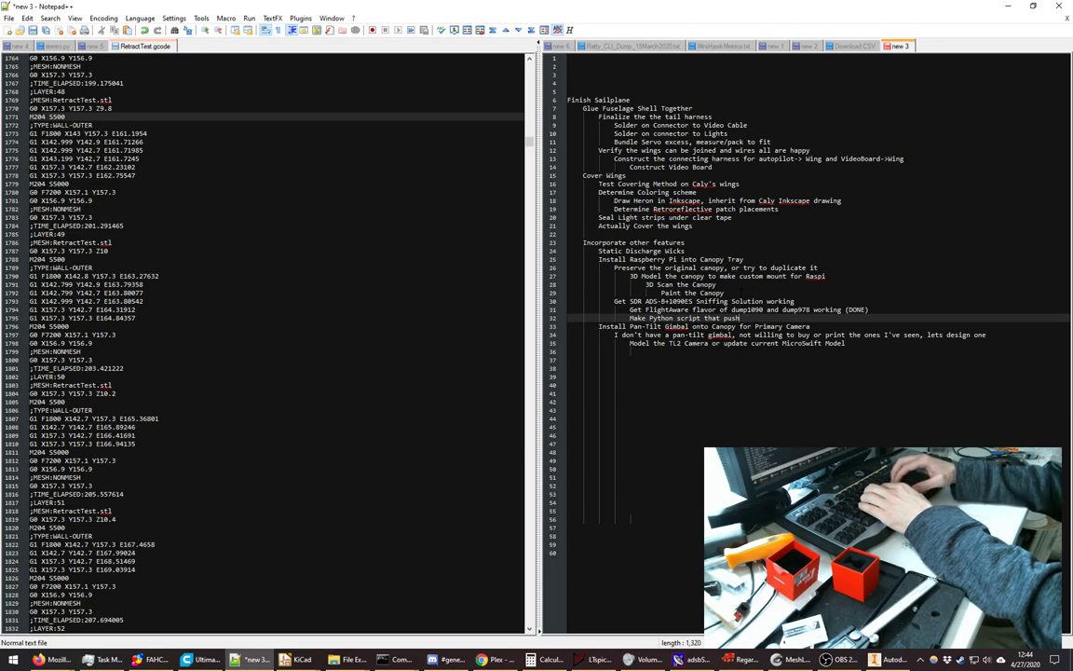
type("fd")
key("BackSpace")
type("orwards")
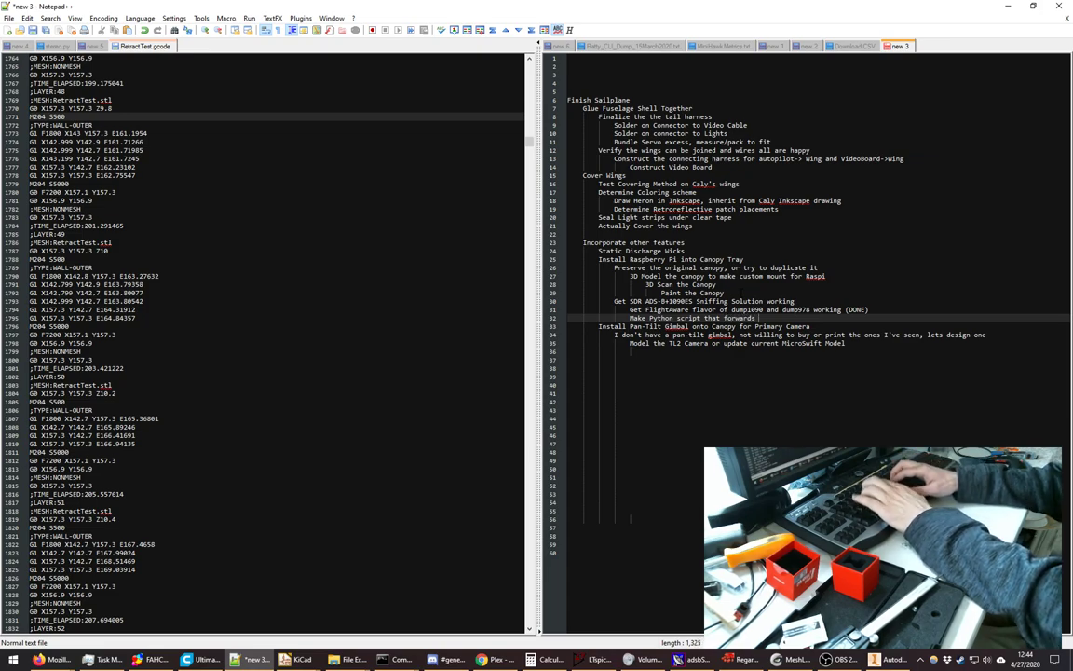
key("BackSpace")
key("BackSpace")
key("BackSpace")
key("BackSpace")
key("BackSpace")
key("BackSpace")
key("BackSpace")
key("BackSpace")
key("BackSpace")
- Complete the Python script item on line 32 with "translates/forwards messages via MAVLINK to PixHawk"
type("trans")
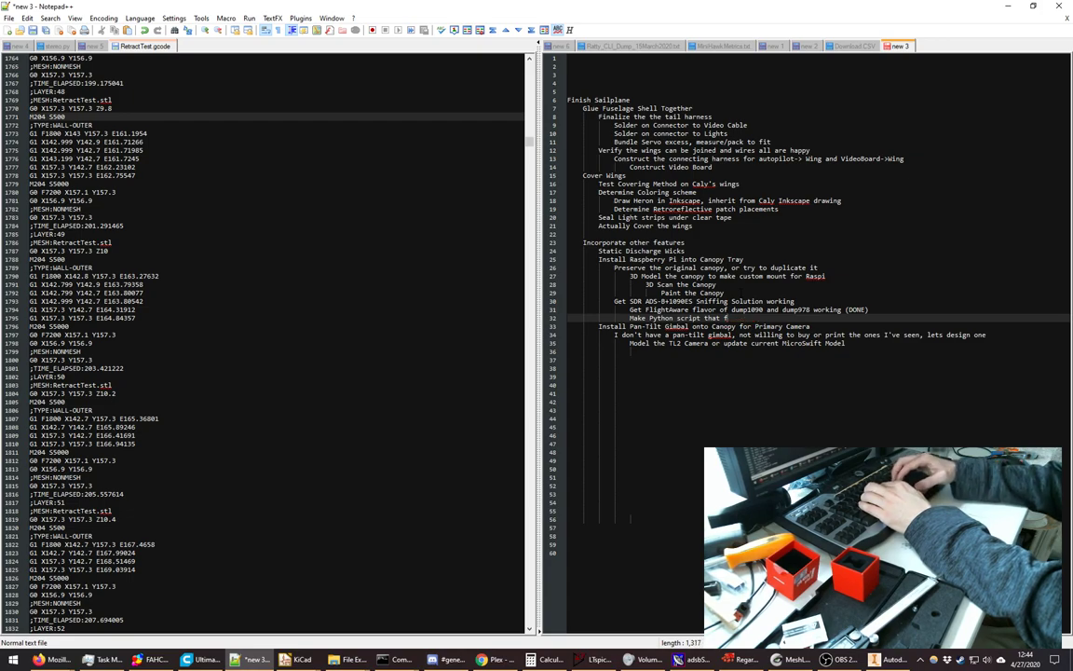
type("lates/f")
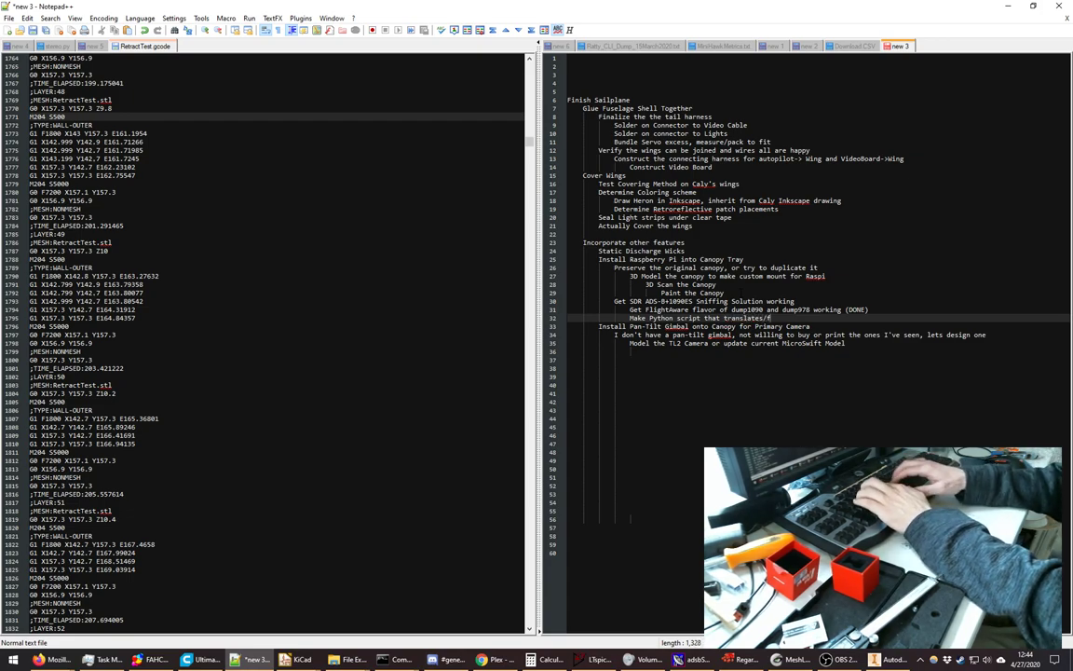
type("orwards ")
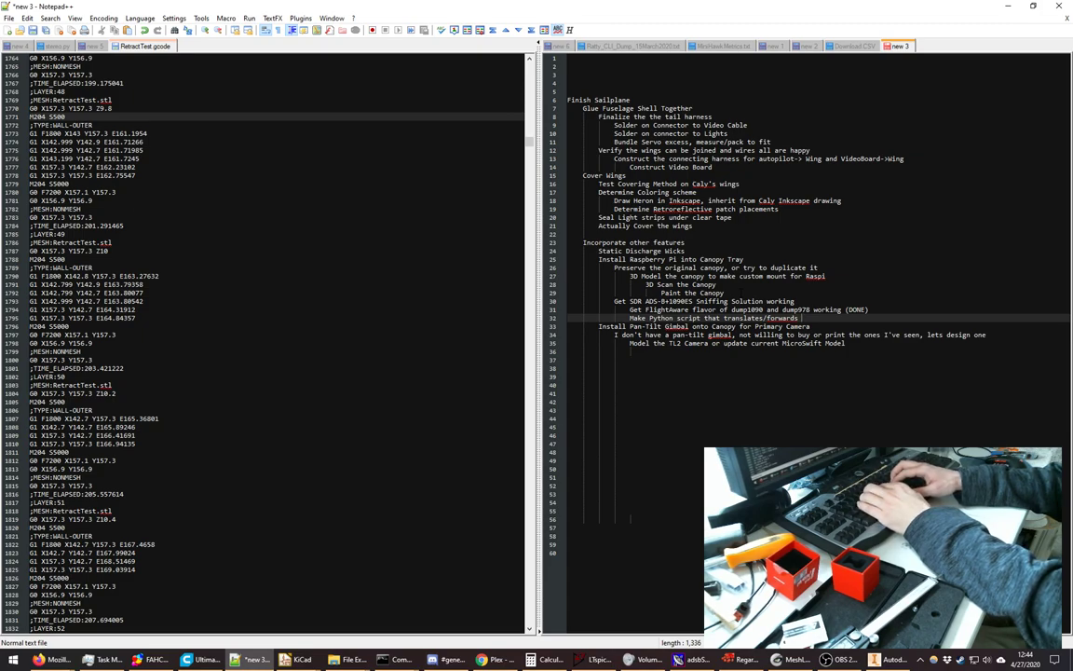
type("messages ")
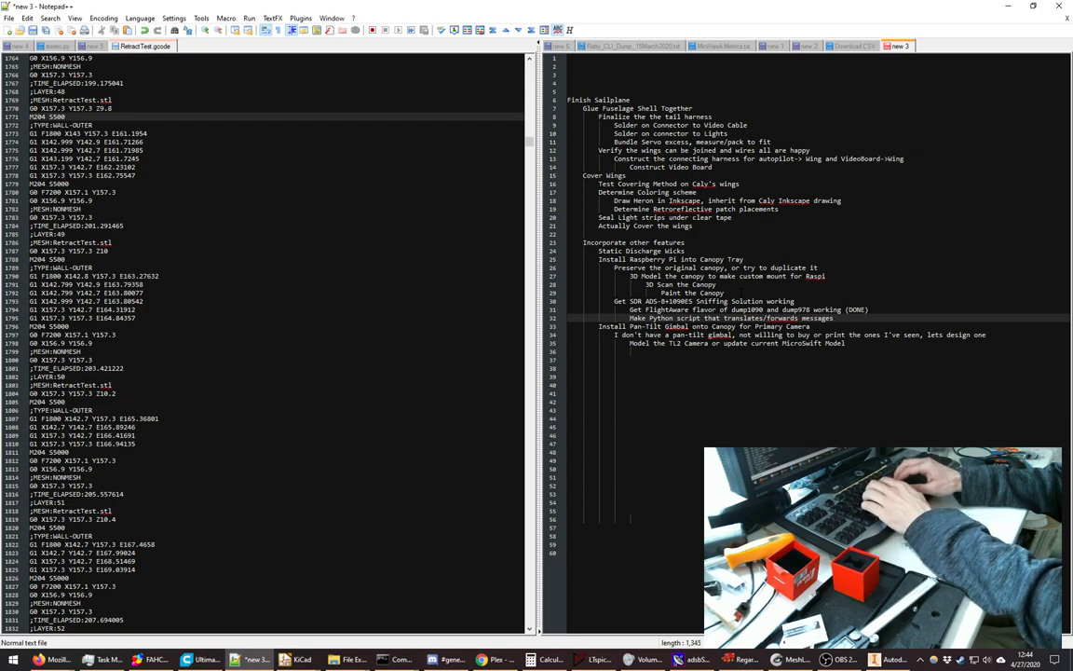
type("via MAVLINK")
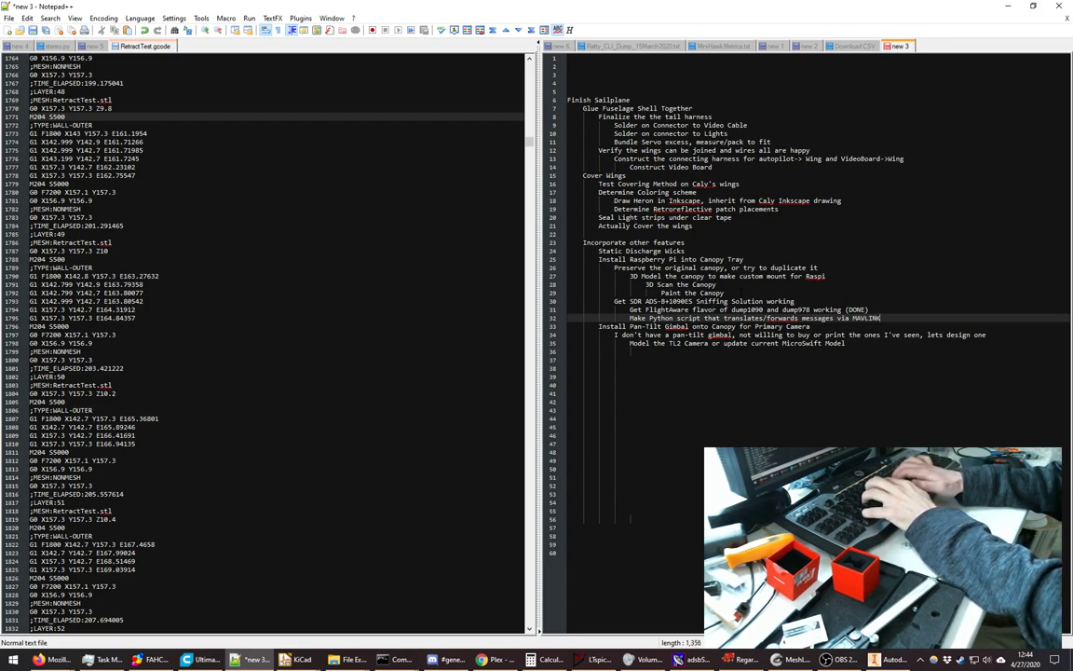
type(" to PixH")
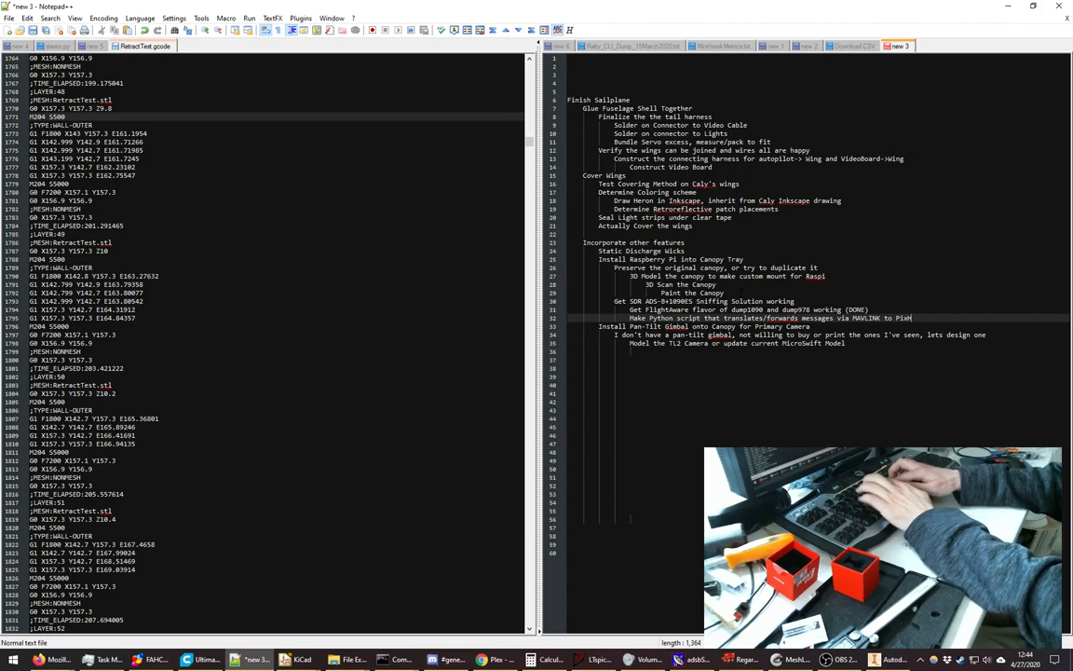
type("awk")
- Add "Modify MinimOSD to render/paint conflicting traffic in HUD" on line 33, level with the Python script item
key("Return")
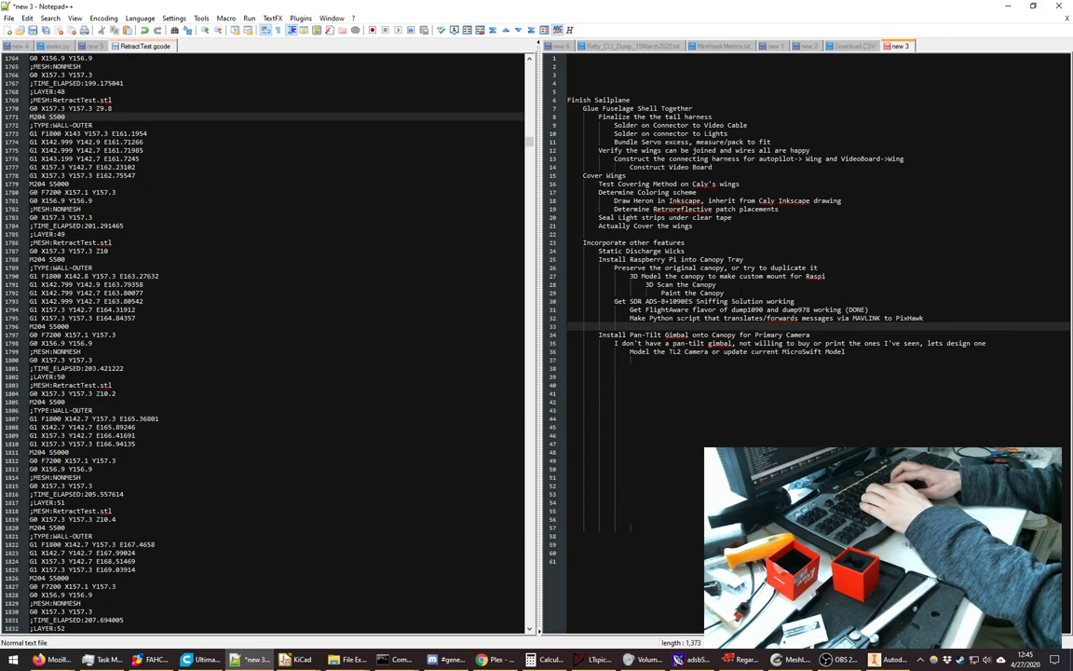
type("Modify ")
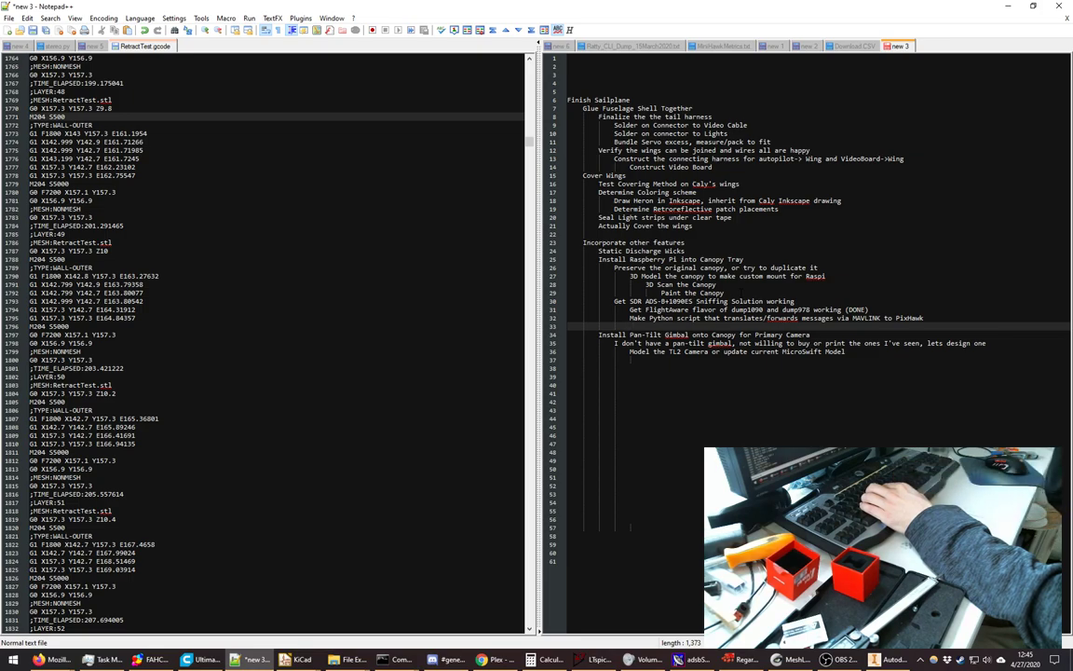
type("Mimi")
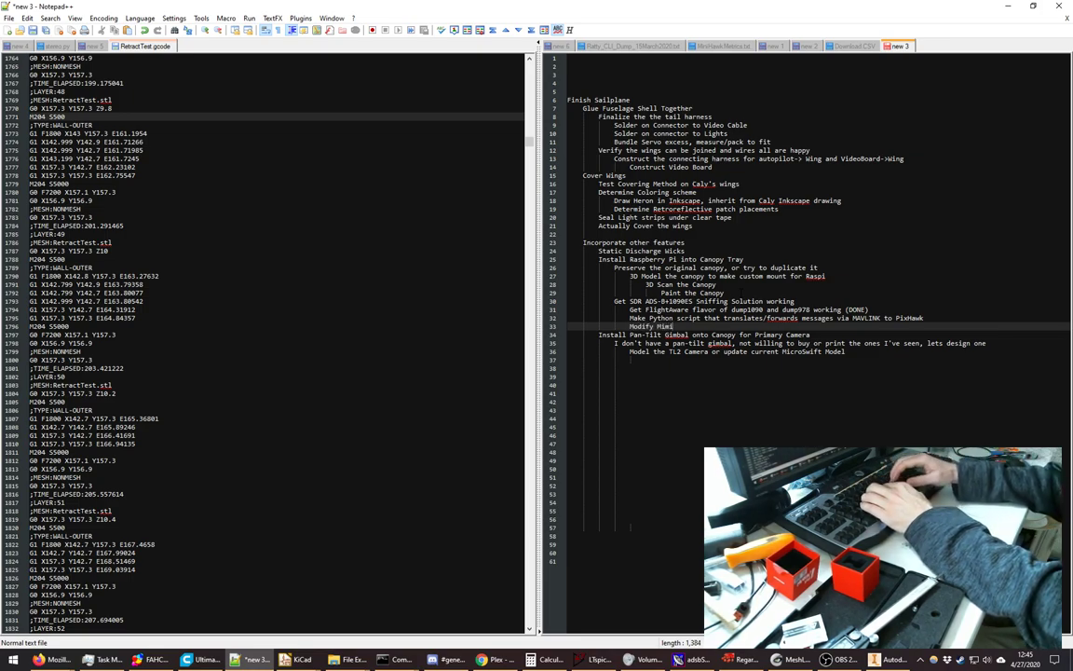
type("mOSD")
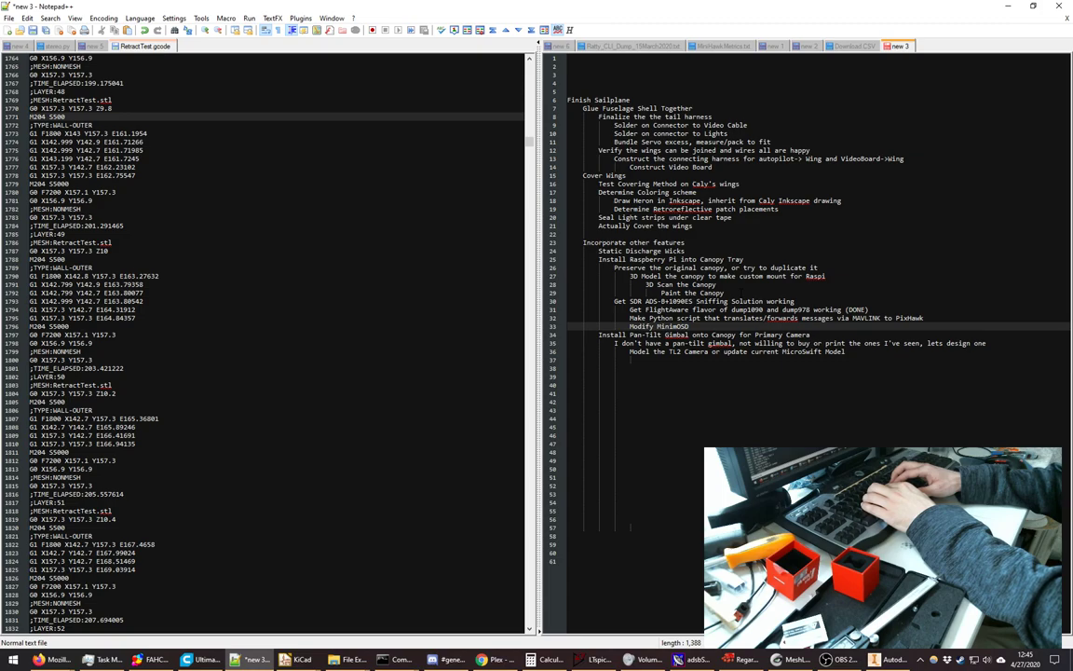
type("to ")
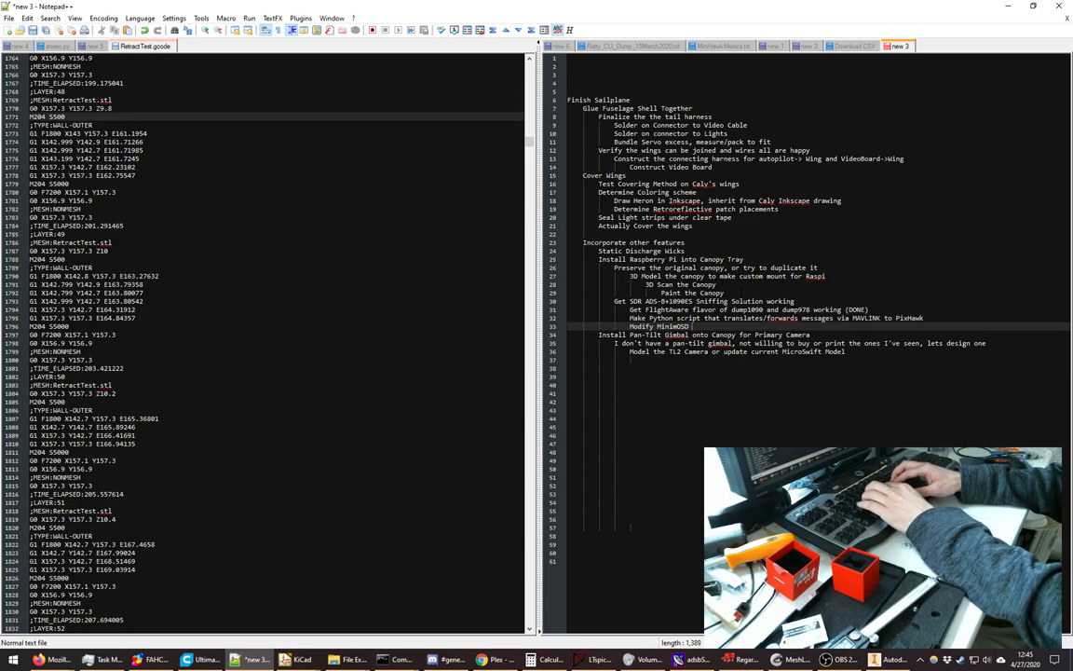
type("render")
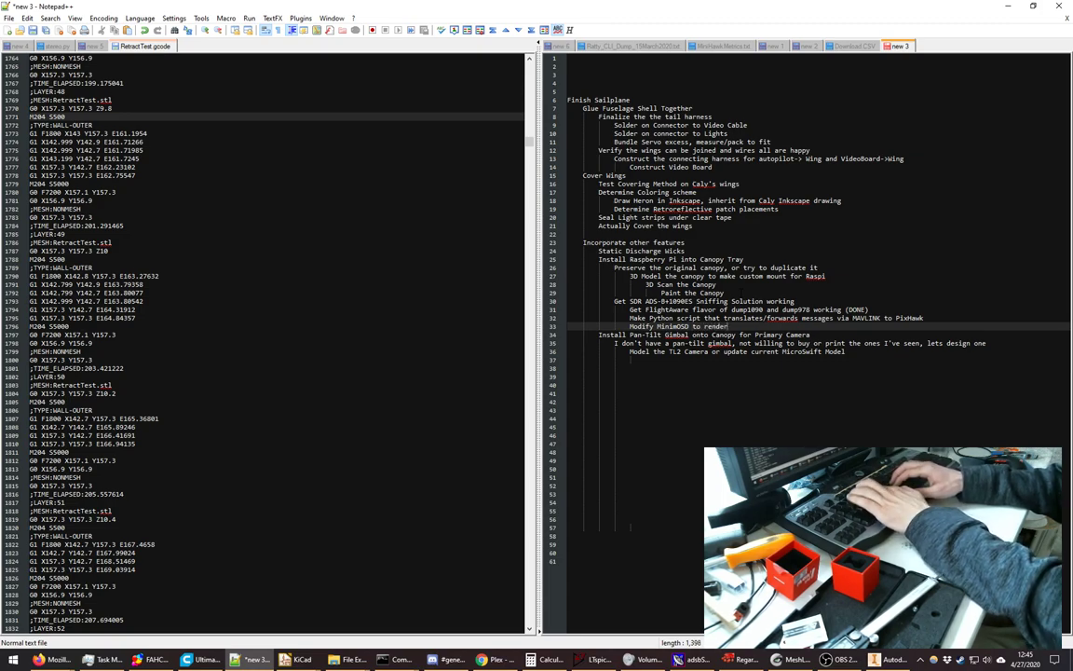
type("/pai")
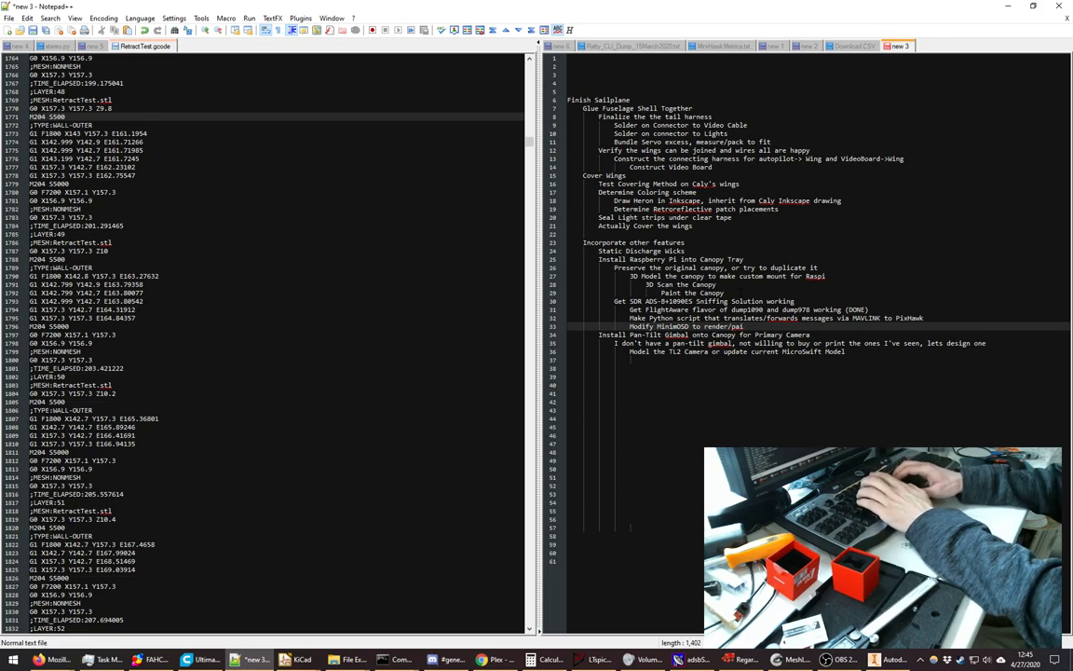
type("nt ")
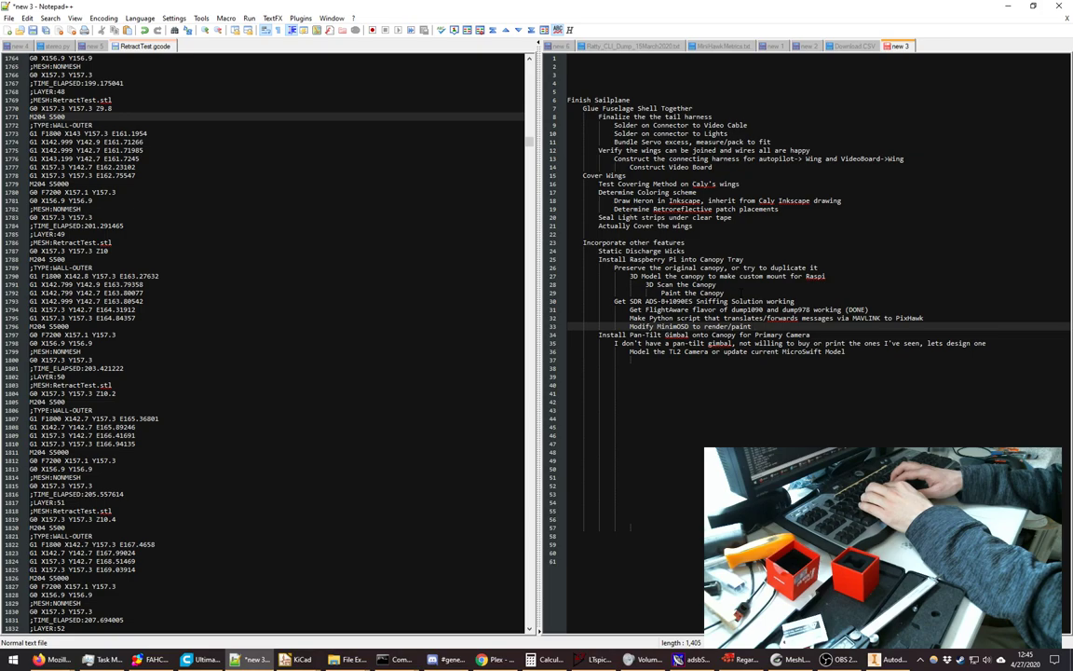
type("conflicting ")
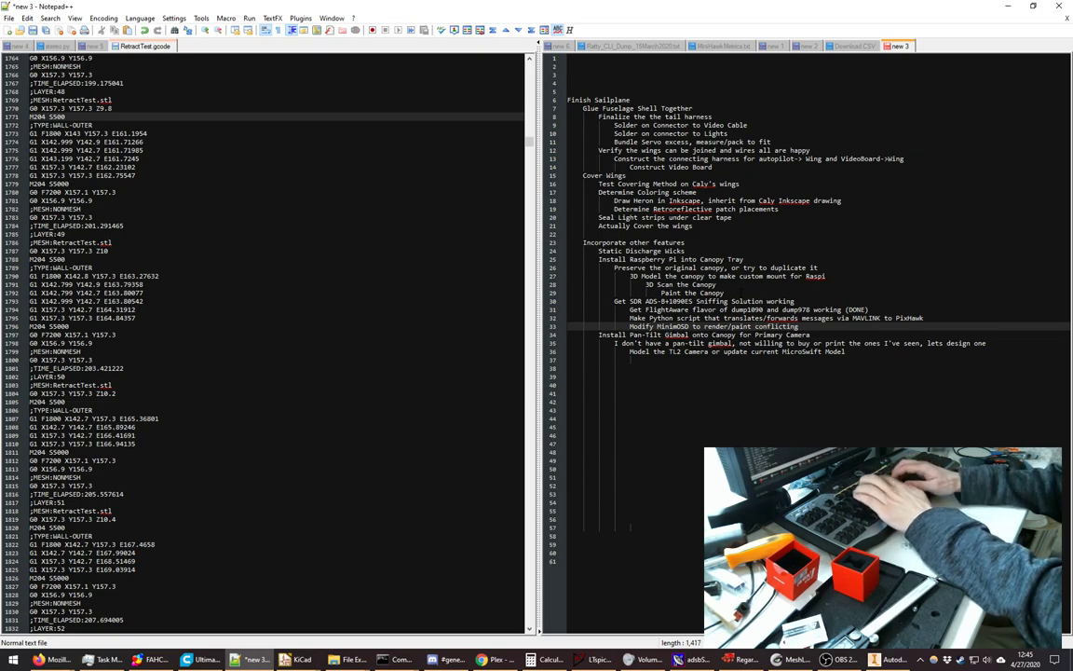
type("traffic in HUD")
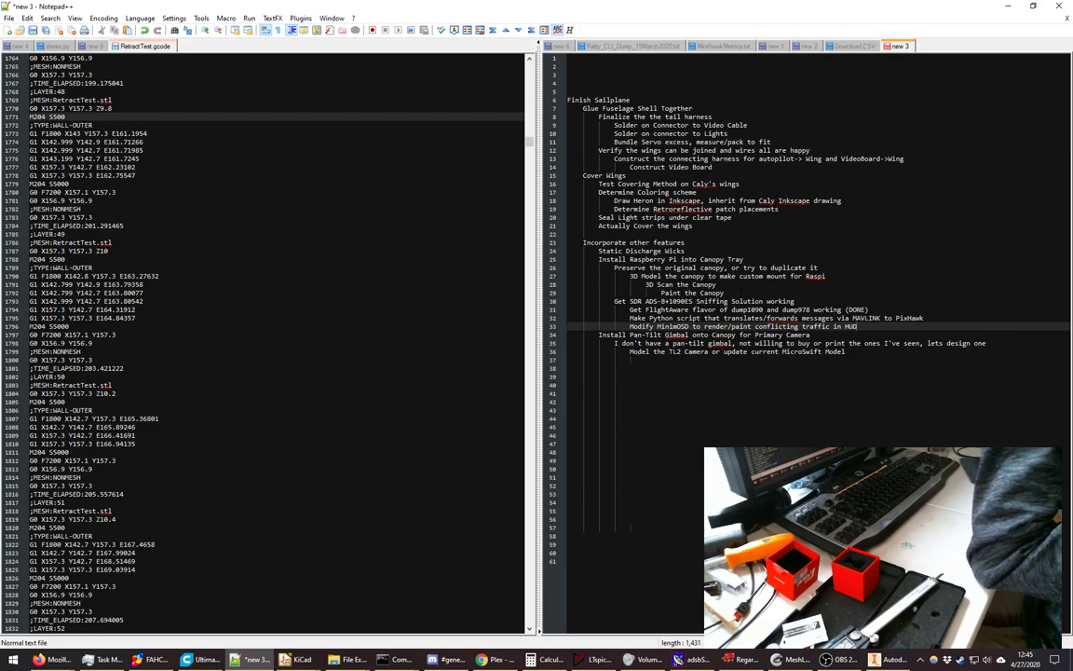
- Leave blank lines below the sailplane list and add the unindented heading "Finish MiniHawk VTOL" on line 40
left_click(671, 360)
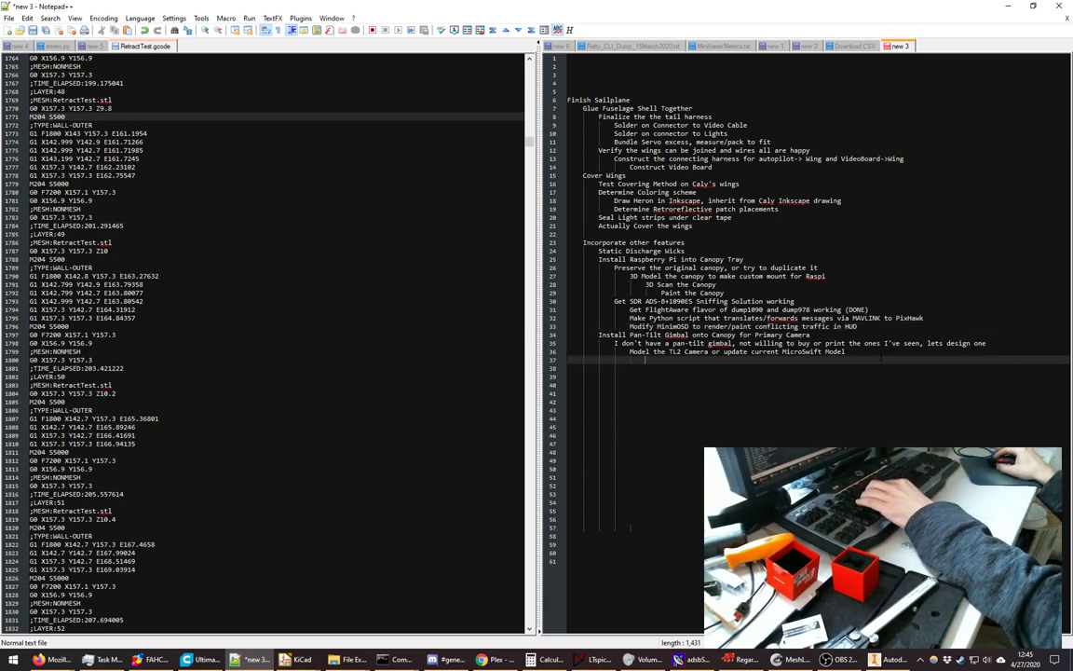
key("Return")
key("Return")
key("Return")
key("BackSpace")
key("BackSpace")
key("BackSpace")
key("BackSpace")
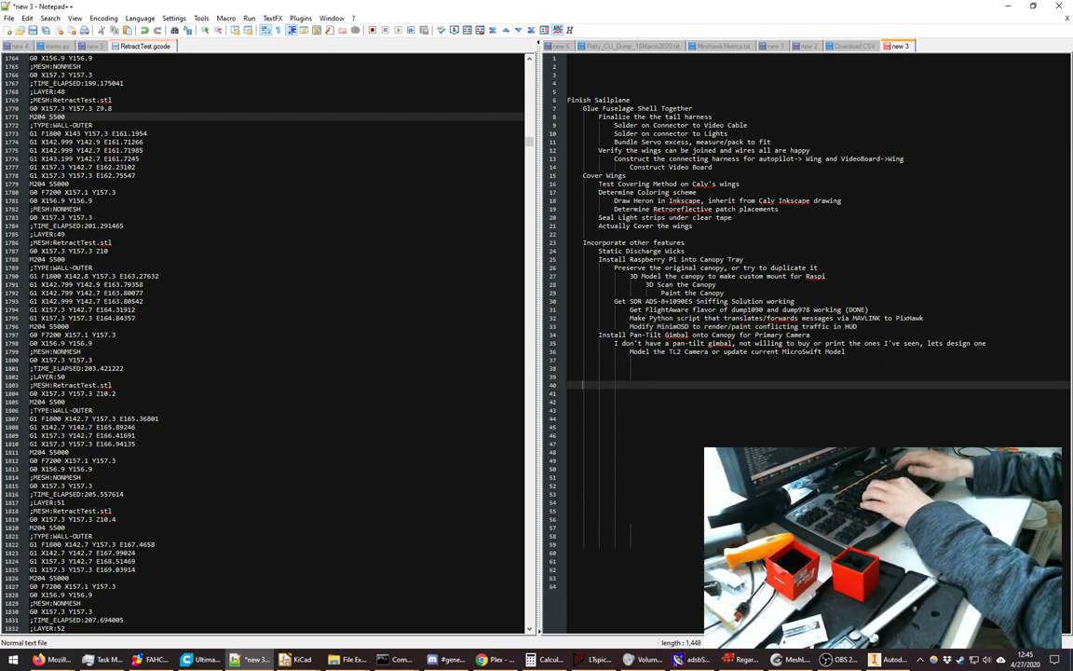
type("Finish")
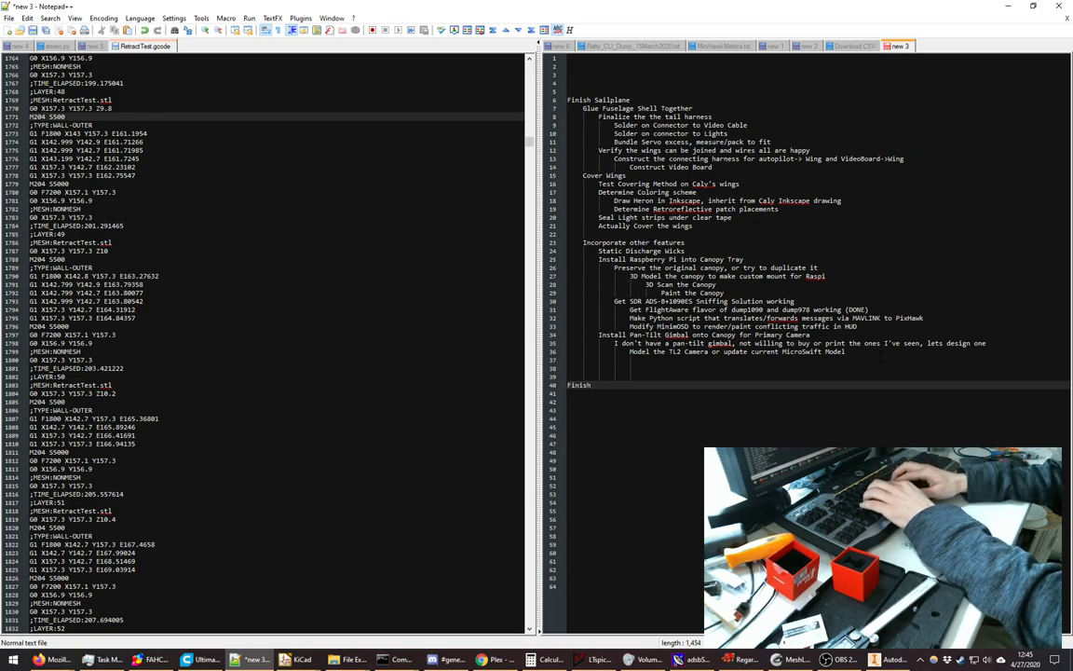
type(" HiniHawk")
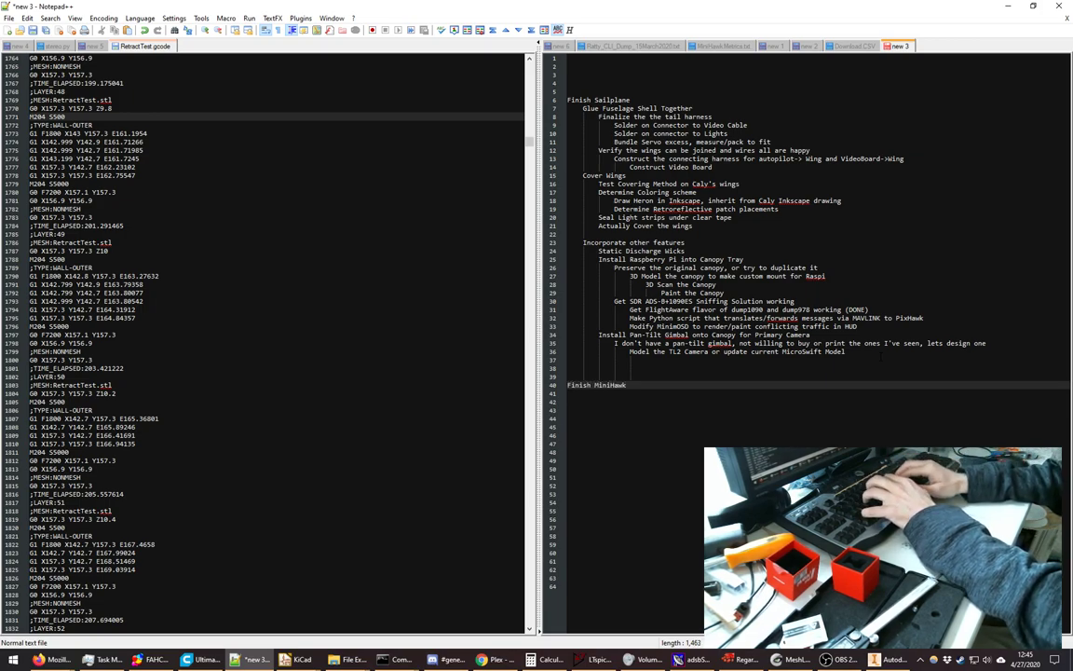
type(" VTOL and")
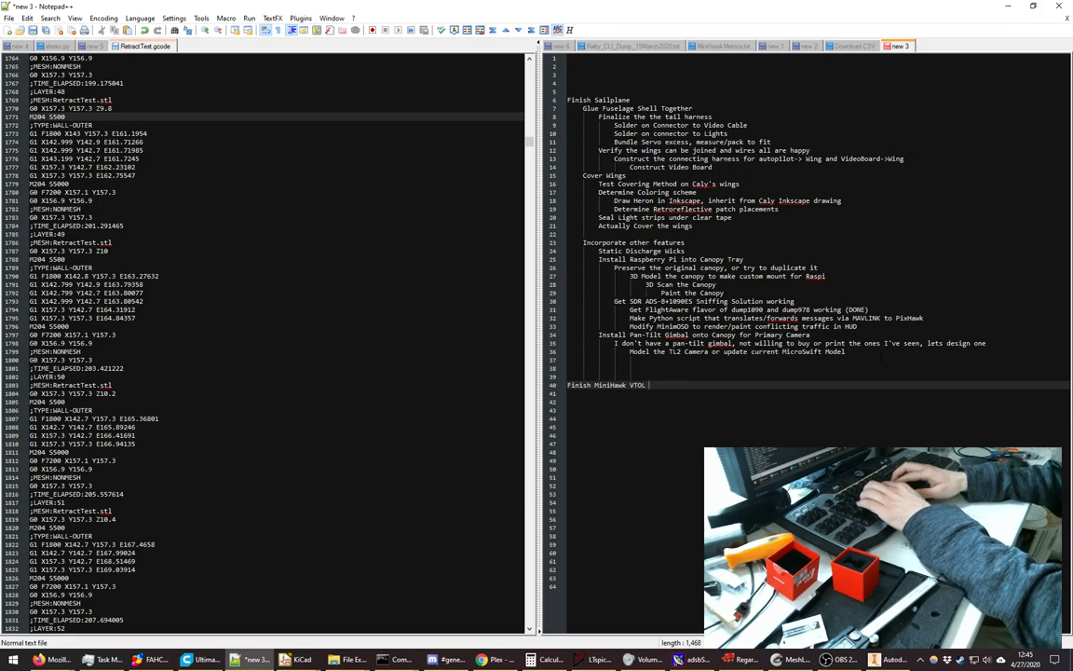
key("BackSpace")
key("BackSpace")
key("BackSpace")
key("BackSpace")
key("BackSpace")
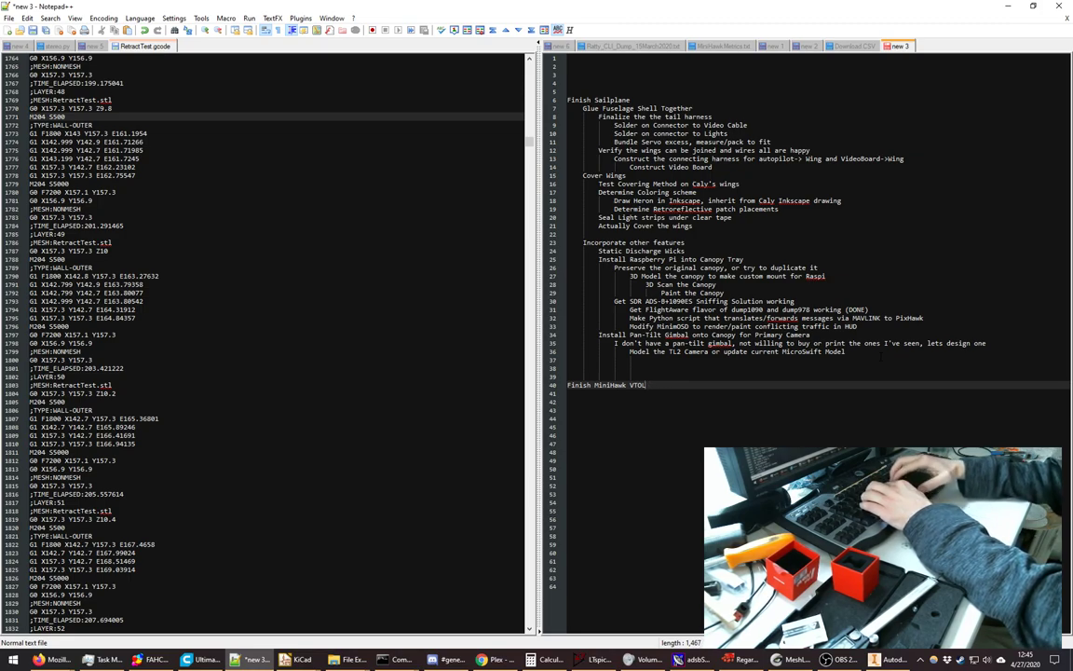
- Add the sub-items "Flight Test" and "Publish Design" one level below the "Finish MiniHawk VTOL" heading
key("Return")
key("Tab")
type("Flight Test")
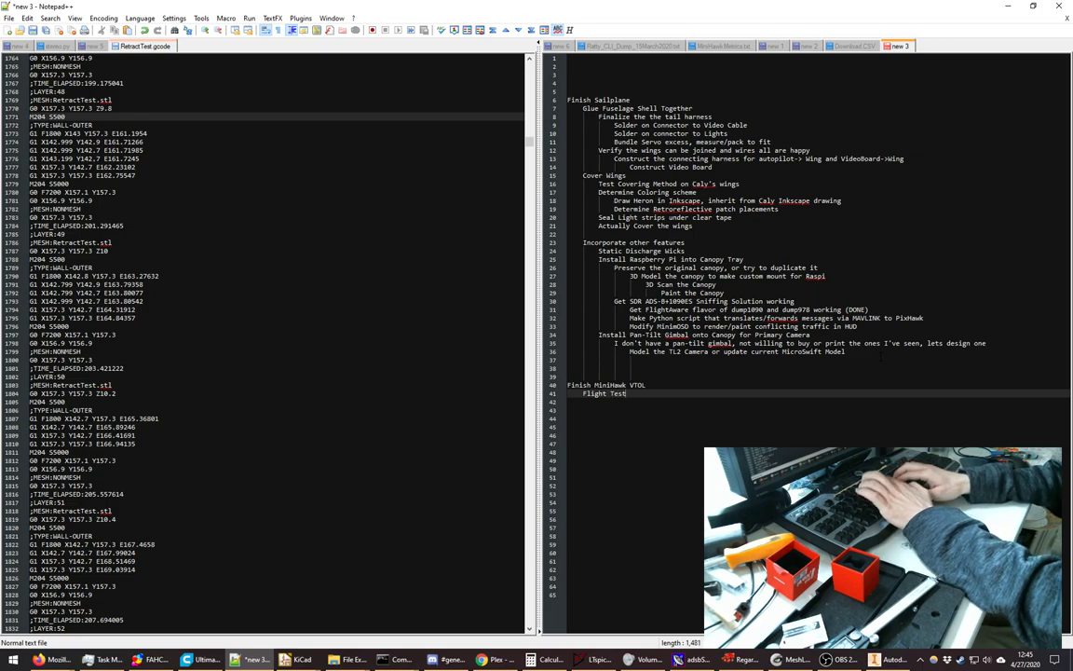
key("Return")
key("Tab")
type("Publ")
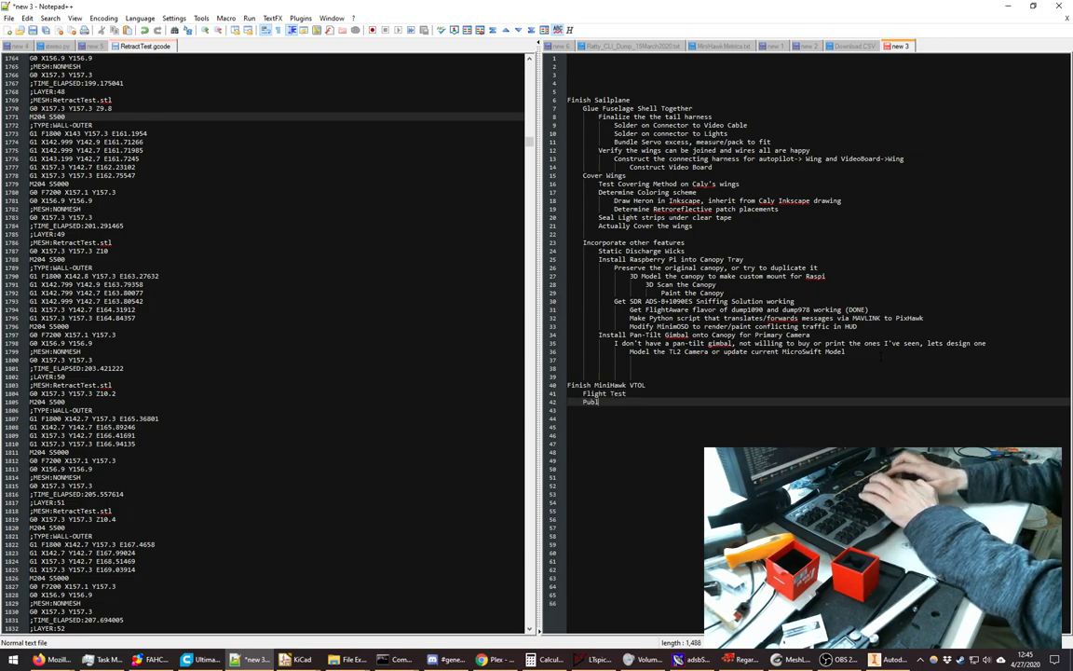
type("ish Design")
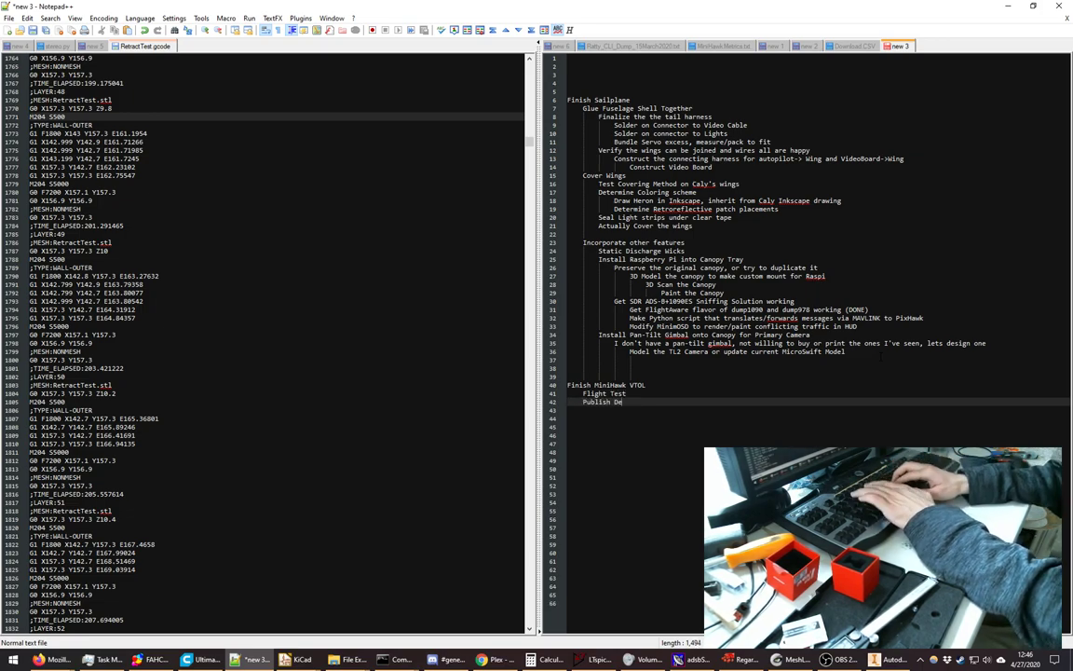
- Insert the sub-item "Build 2nd Prototype" above "Flight Test", at the same indentation level
key("Up")
key("Up")
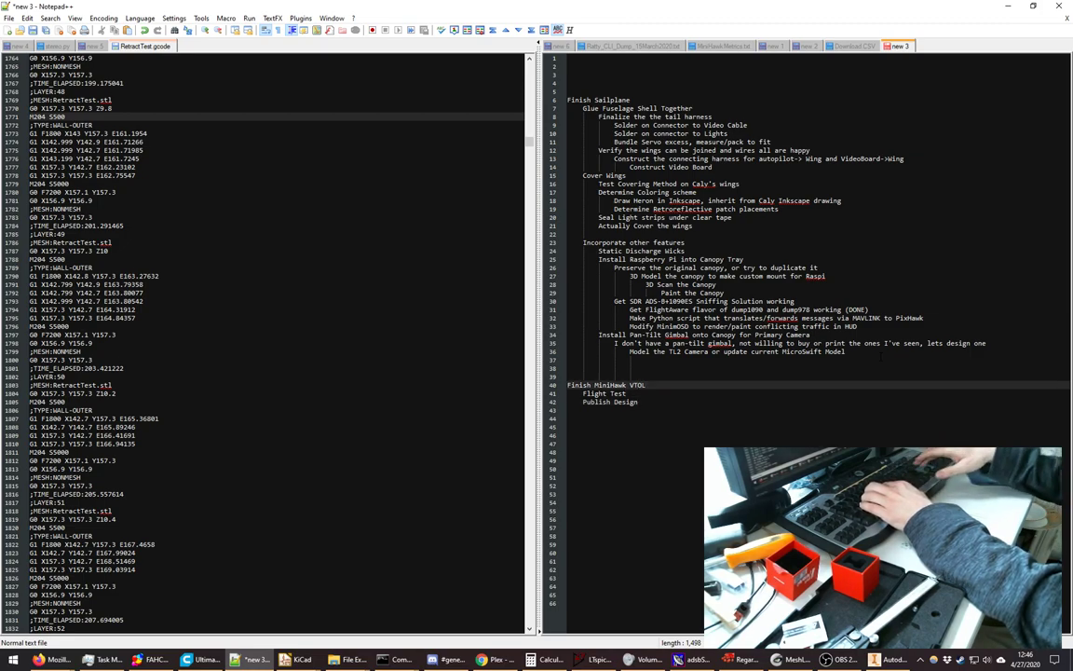
key("Return")
key("Tab")
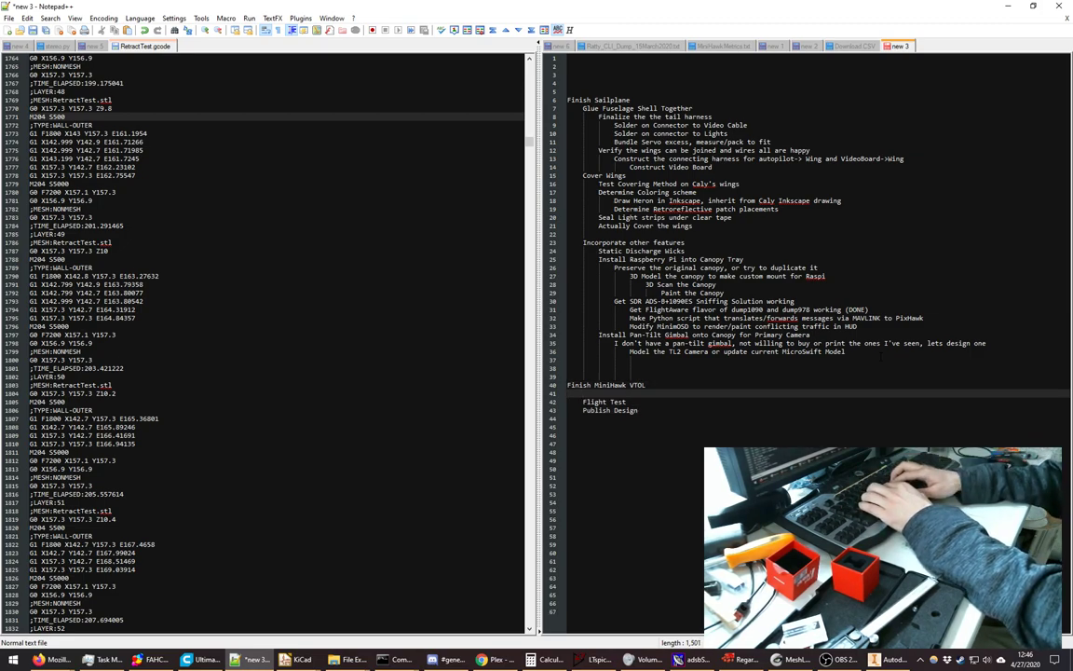
type("Build")
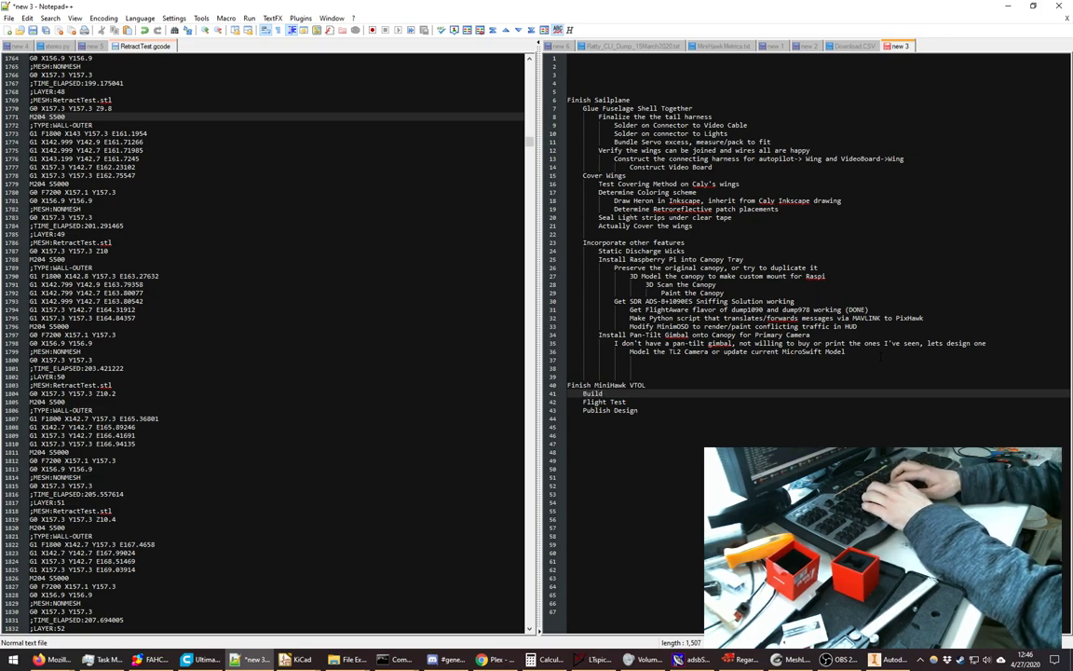
type(" 2nd Prototyp")
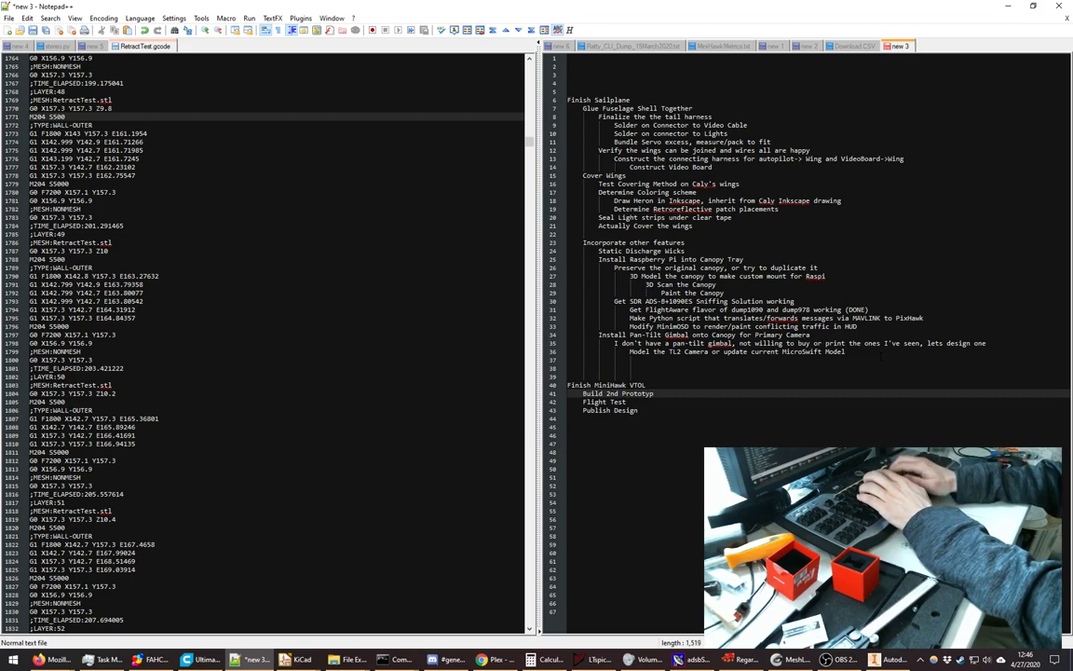
type("e")
- Add "KatanaMPPT Finished" below "Publish Design", with the placeholder text ";ailsjal;kjsfafsda" one level deeper beneath it
key("Down")
key("Down")
key("Return")
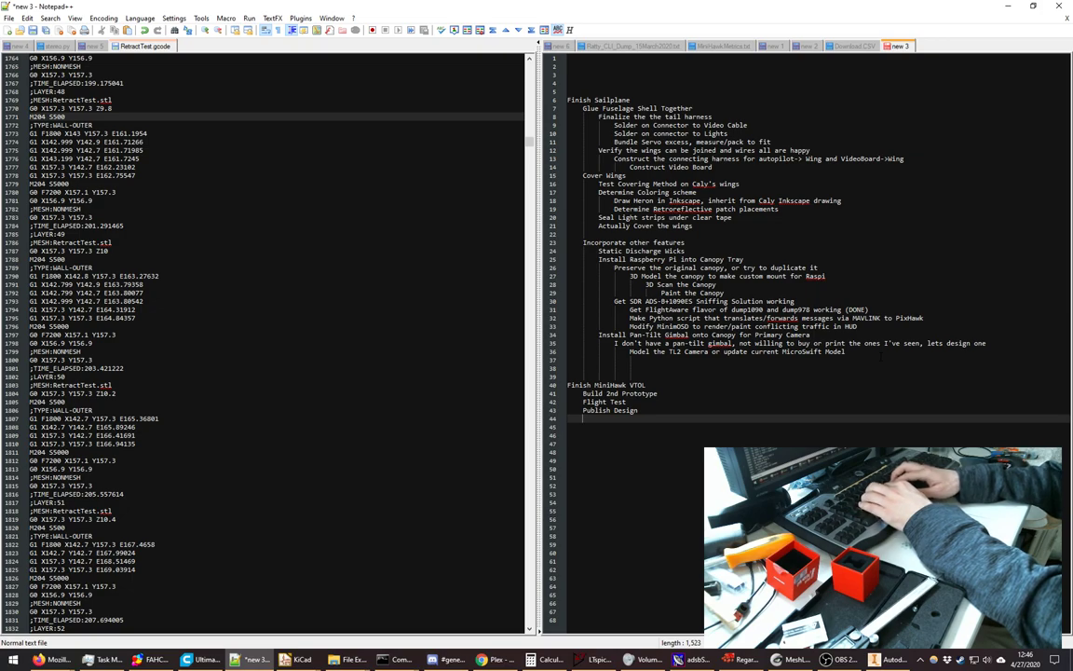
type("KatanaMPPT board")
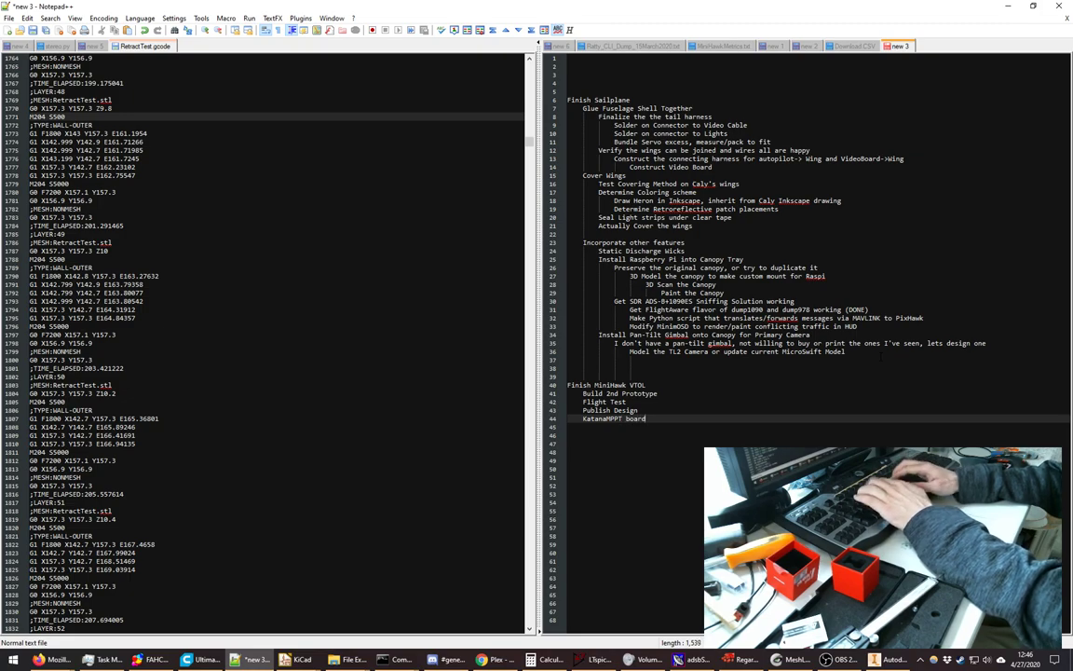
key("BackSpace")
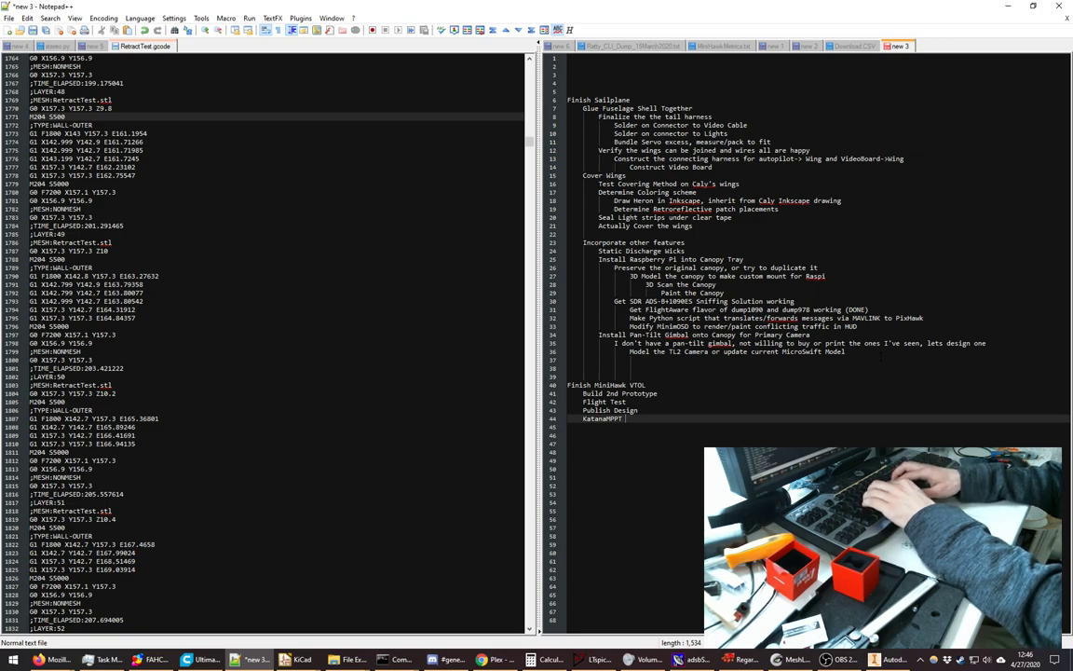
type("Finished")
key("Return")
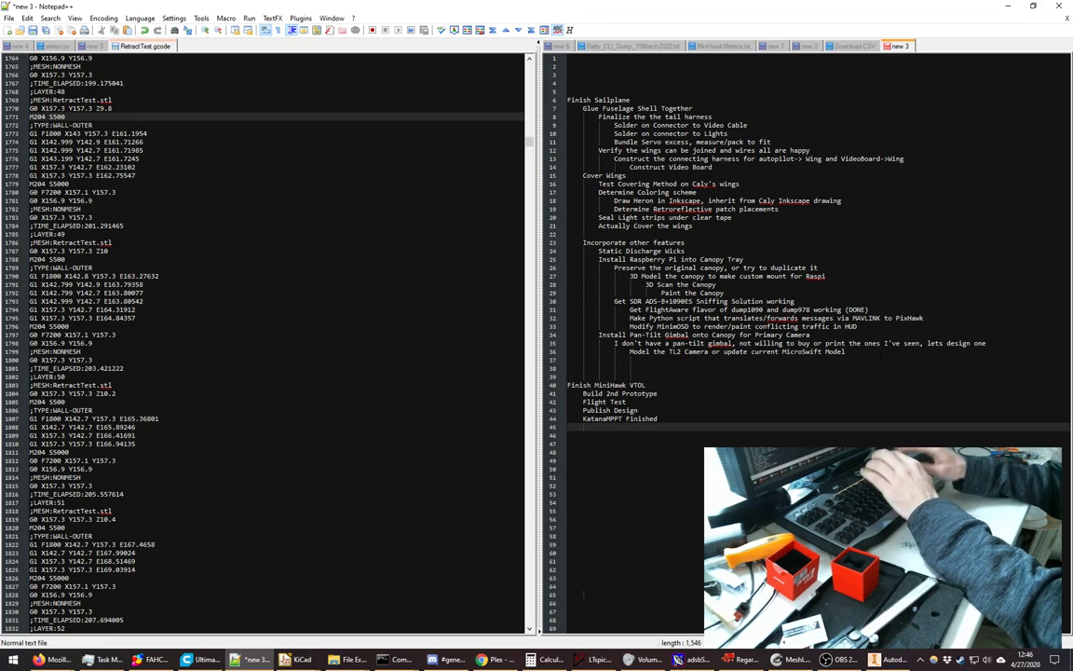
type(";ailsjal;kjsfafsda")
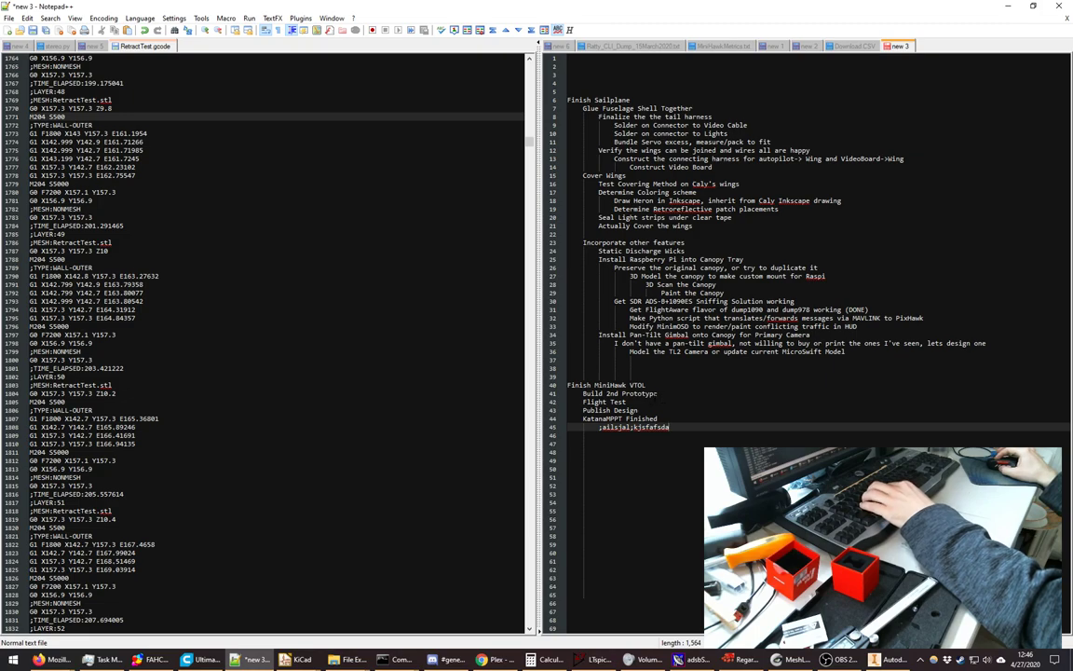
- Insert the sub-item "Design Refinement" directly below the "Finish MiniHawk VTOL" heading, above "Build 2nd Prototype"
key("Return")
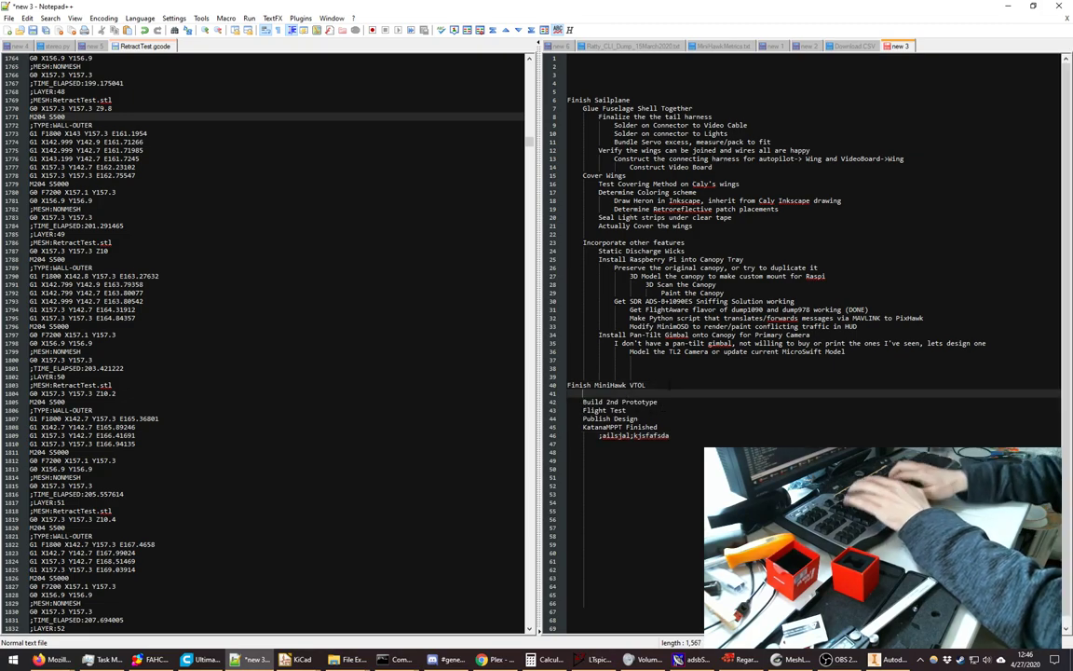
type("Design")
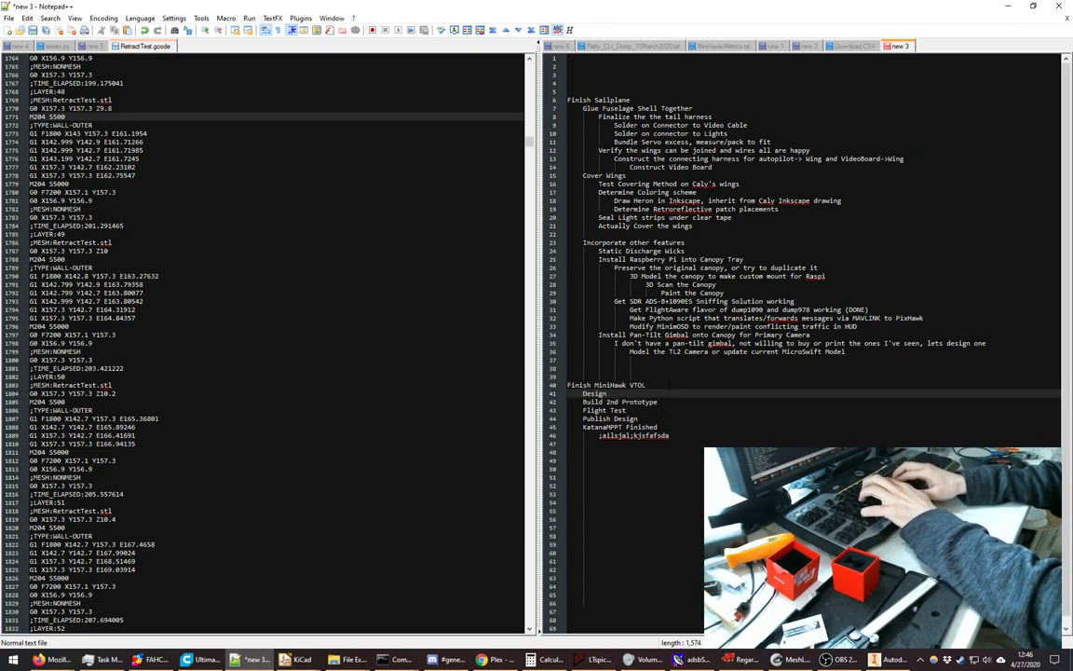
type(" Refinement")
- Add "OpenFOAM solve for MAC, NP, Pitching Moments, CP/CL, drag estimates, ...." one level below "Design Refinement"
key("Return")
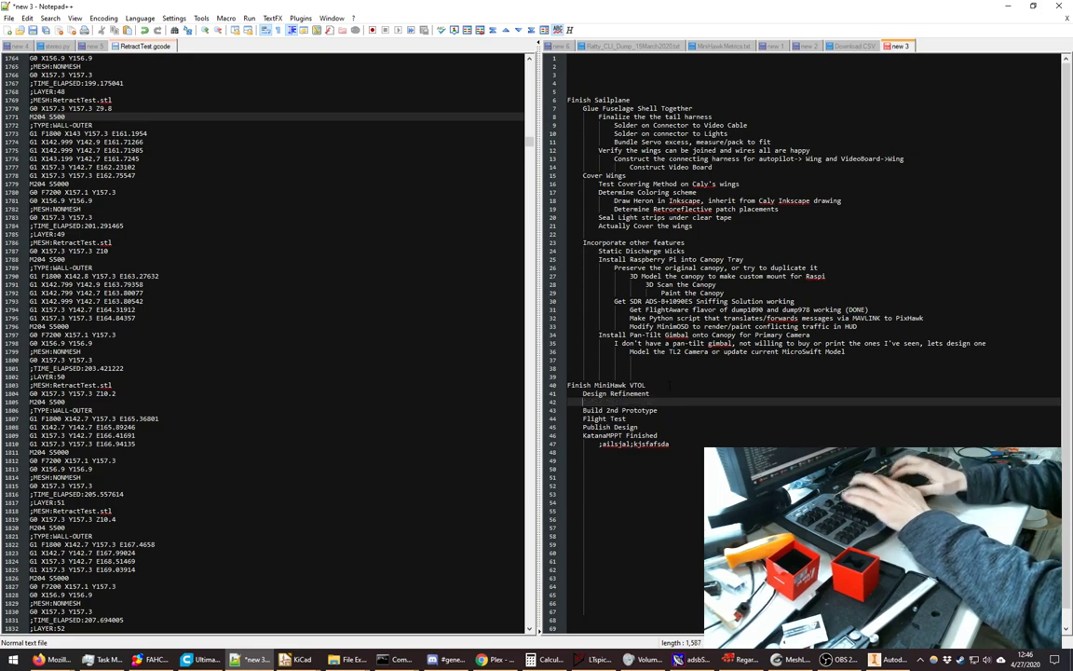
key("Tab")
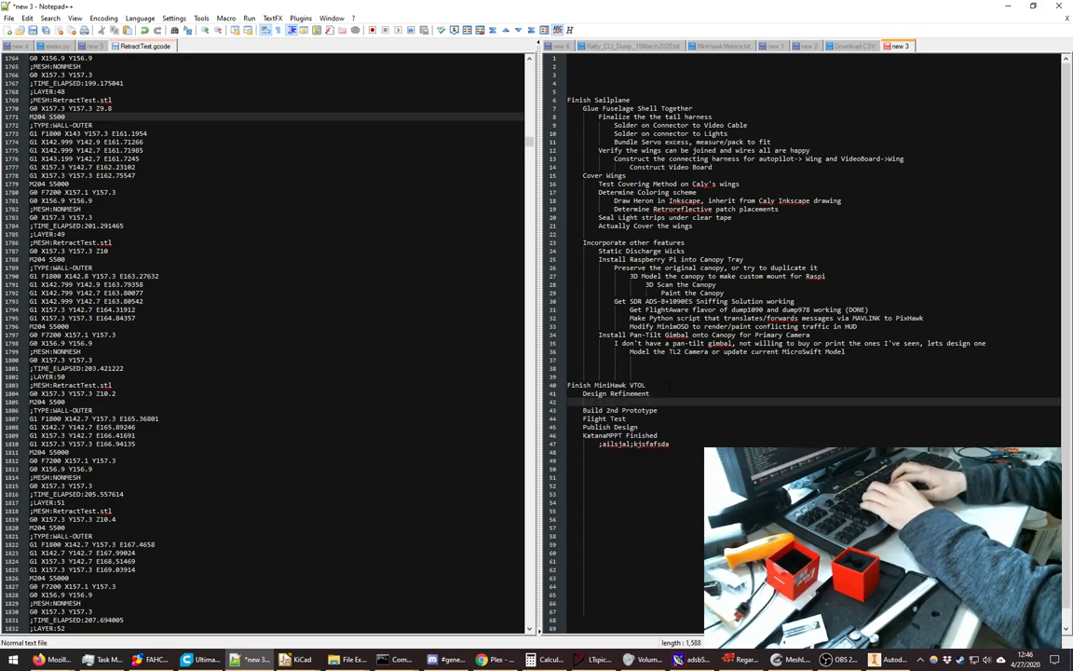
type("C")
type("penFOAM")
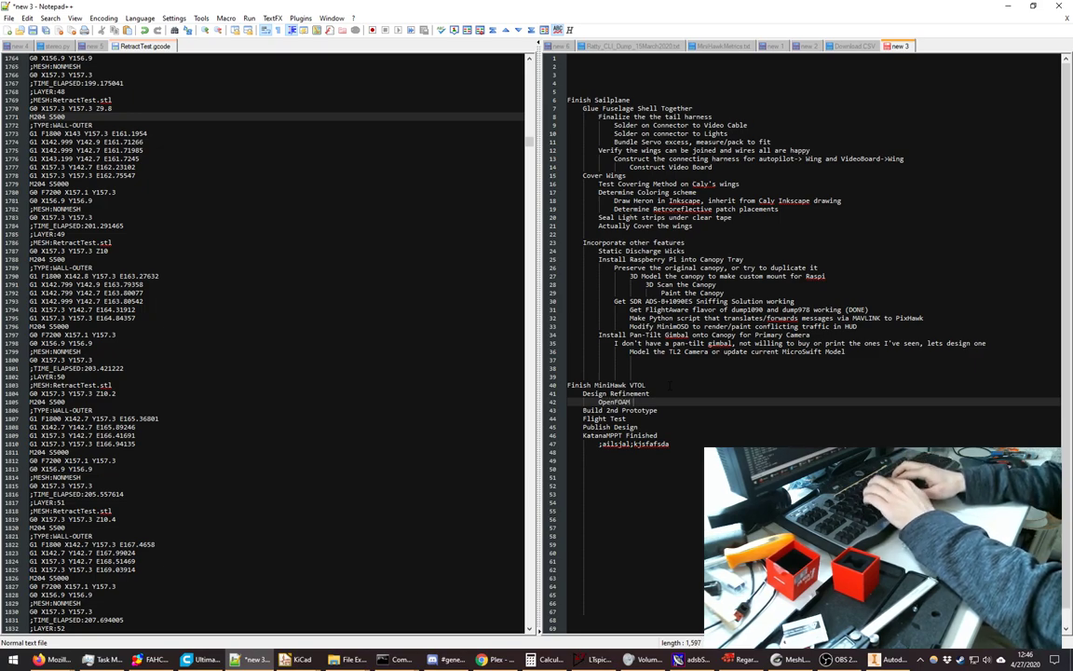
type(" solve for ")
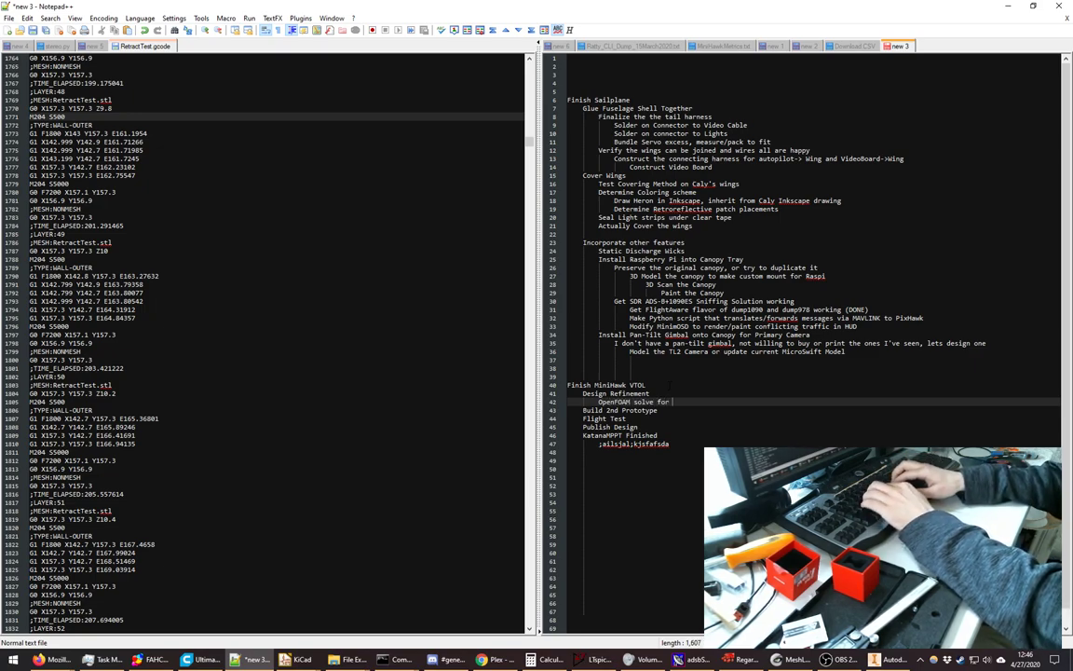
type("MAC, N")
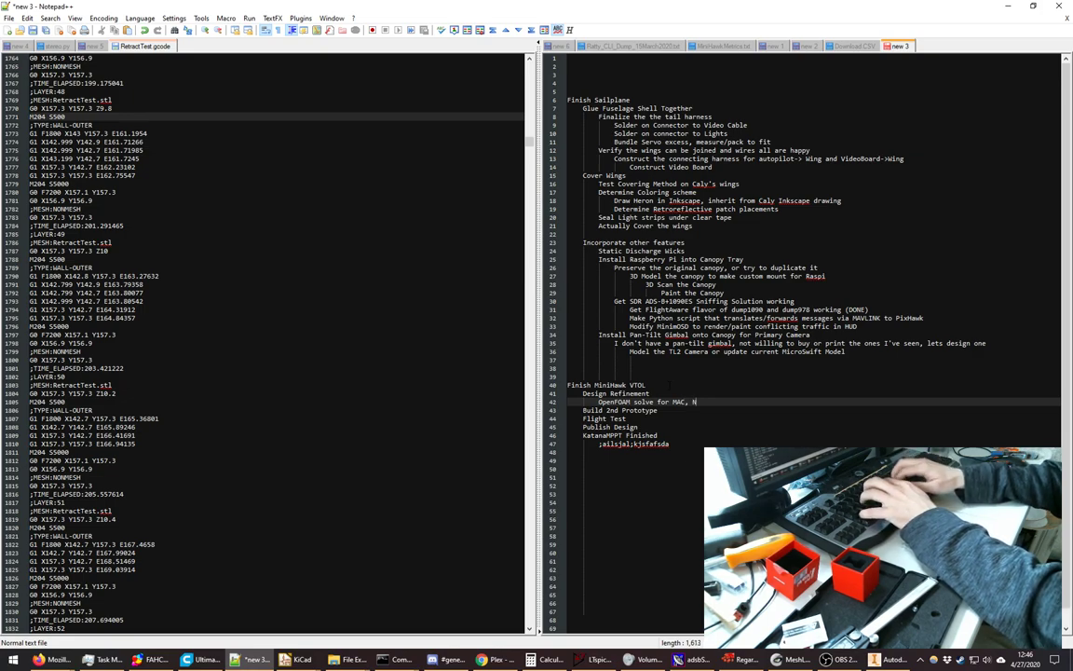
type("P, Pi")
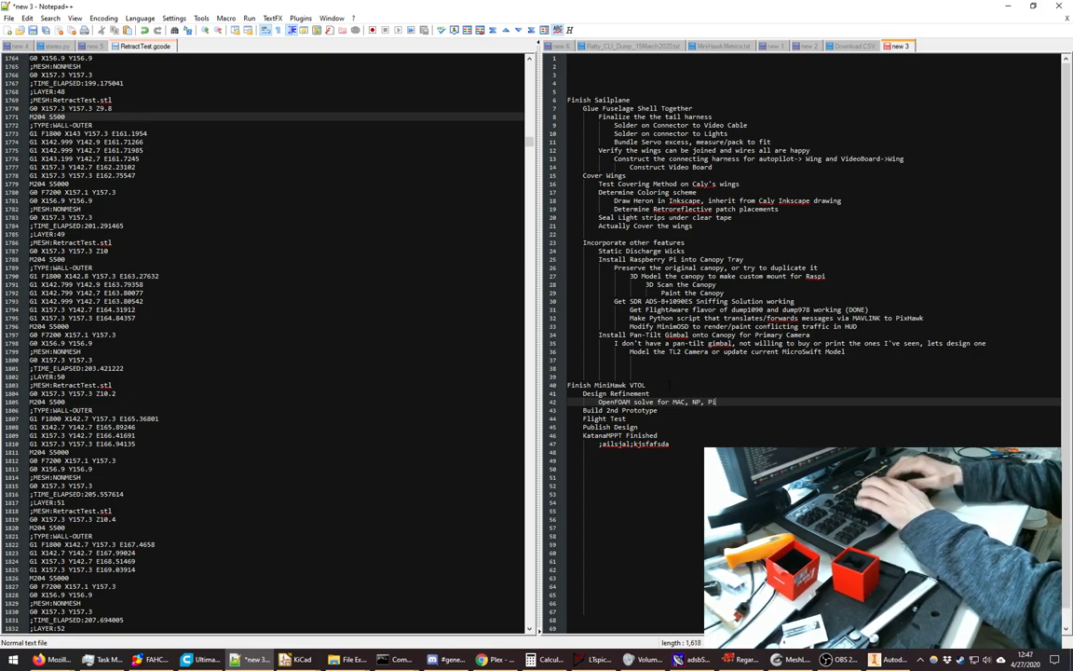
type("tching Moments, ")
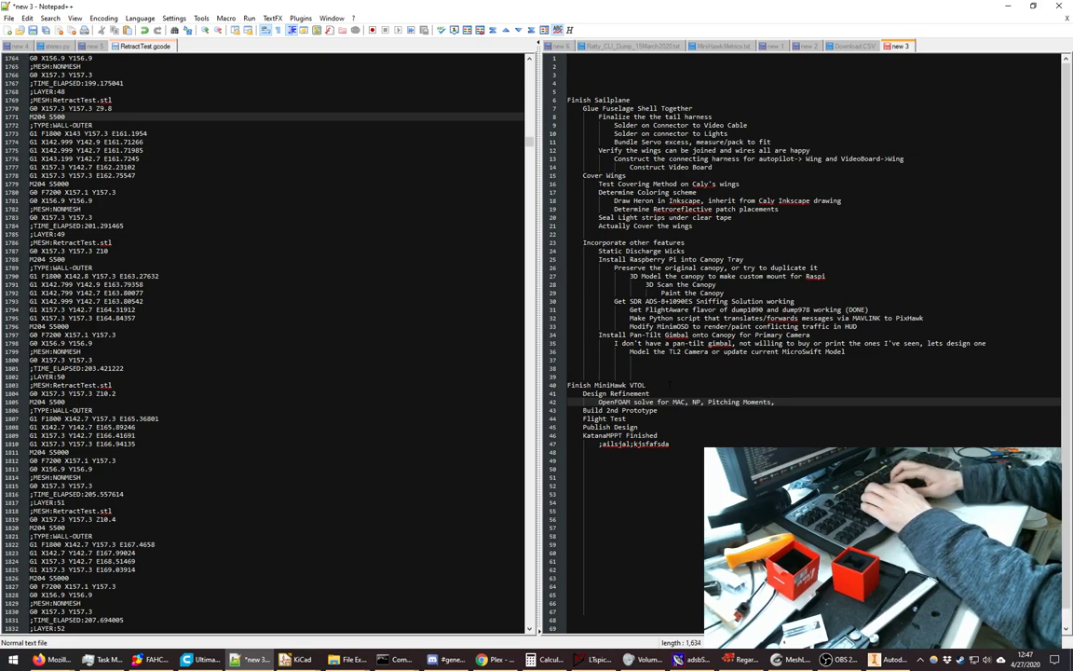
type("CP/CP")
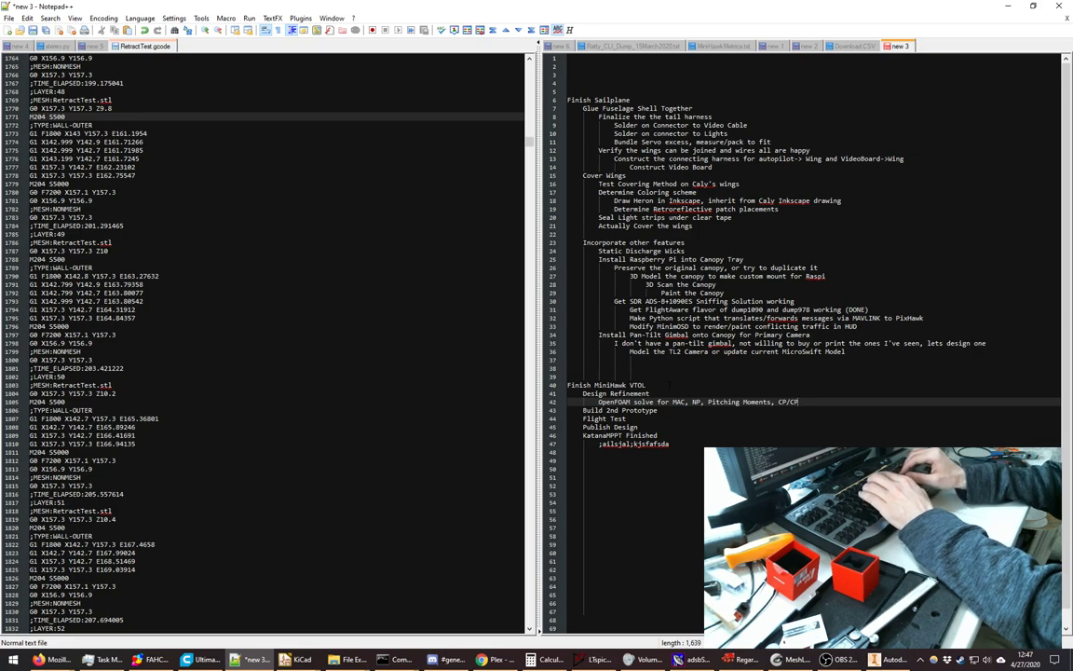
key("BackSpace")
type("L,")
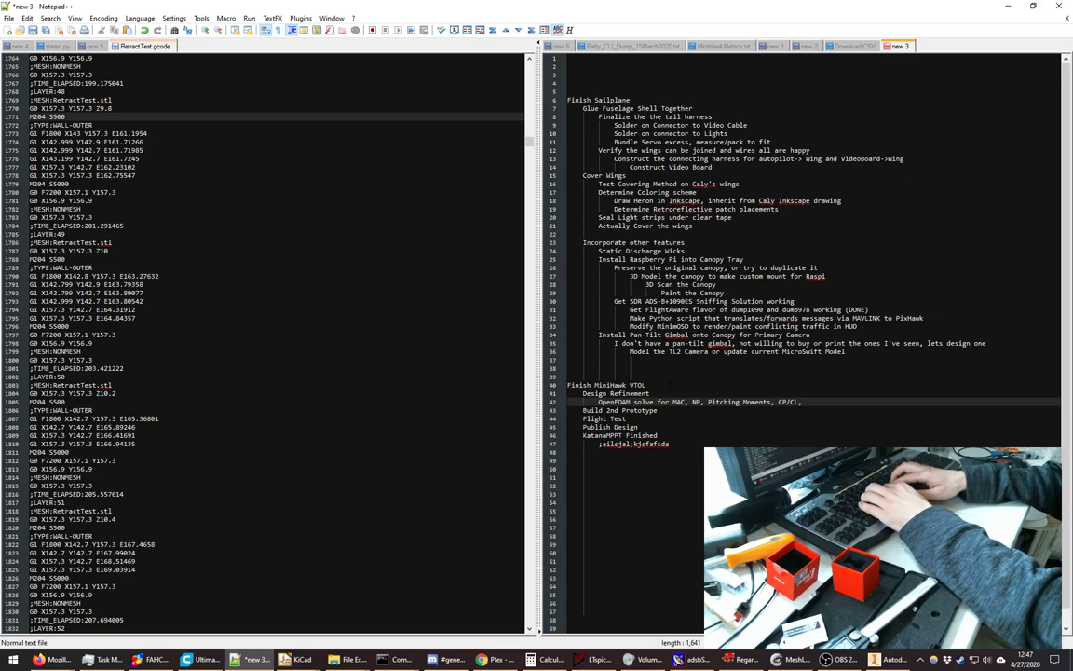
type("drag est")
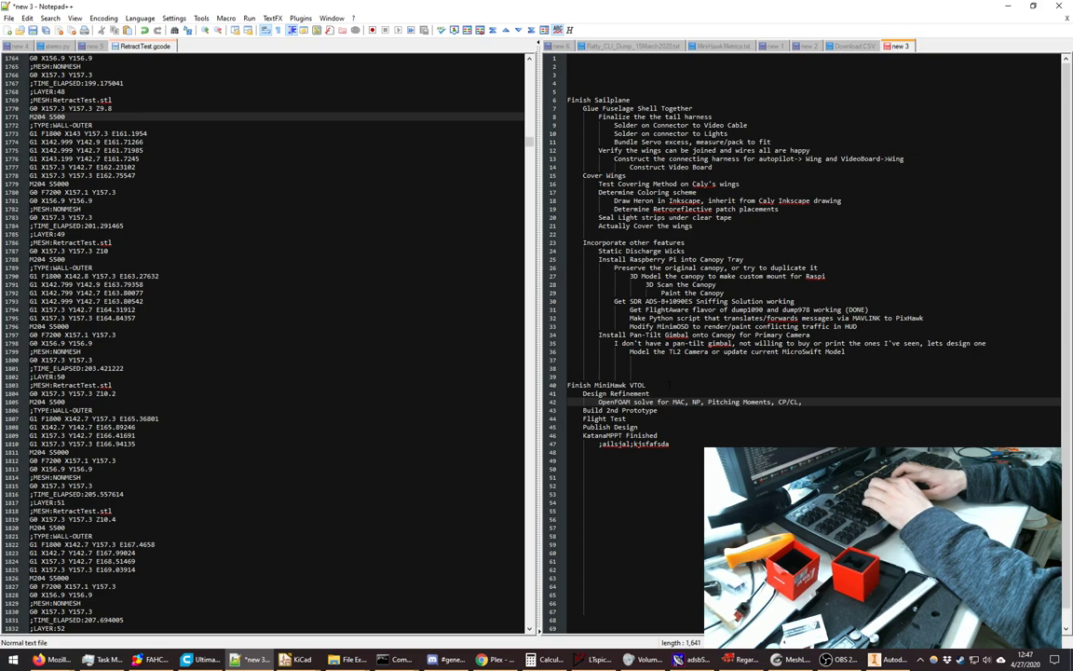
type("imates, ....")
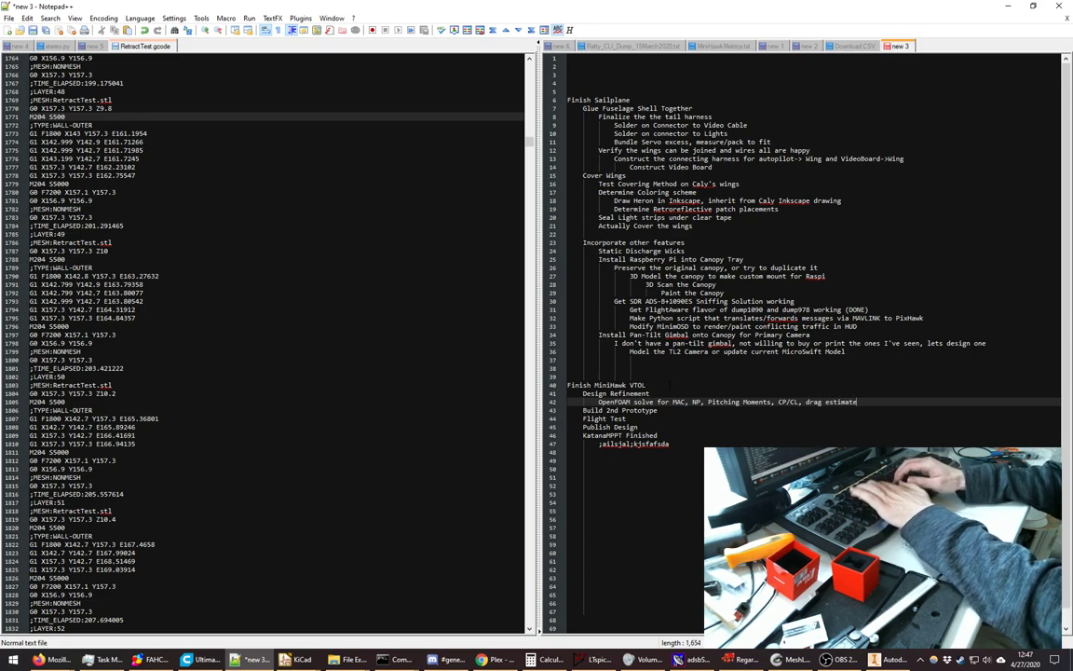
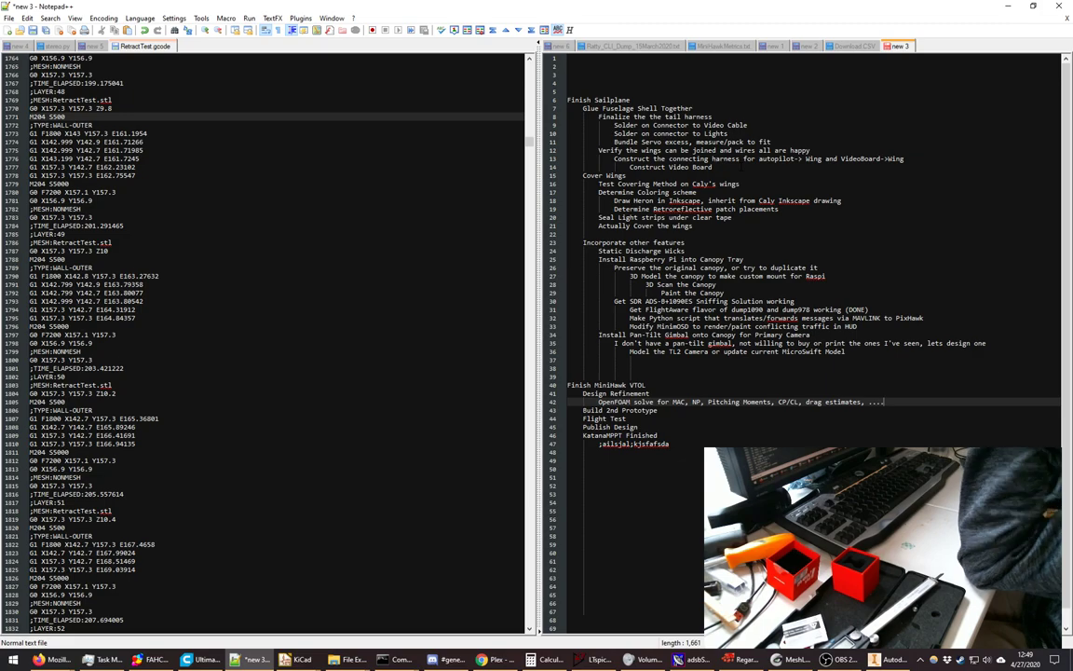
- Look at the camera model in Inventor, then return to Notepad++ and review the to-do list up to "Construct Video Board"
key("alt+Tab")
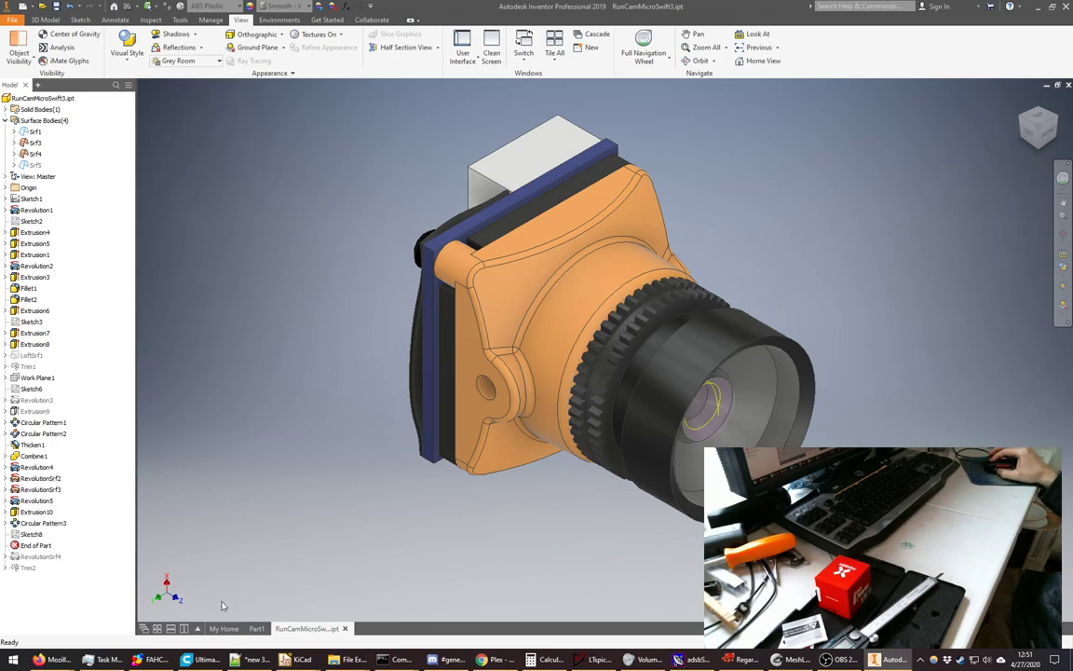
left_click(251, 660)
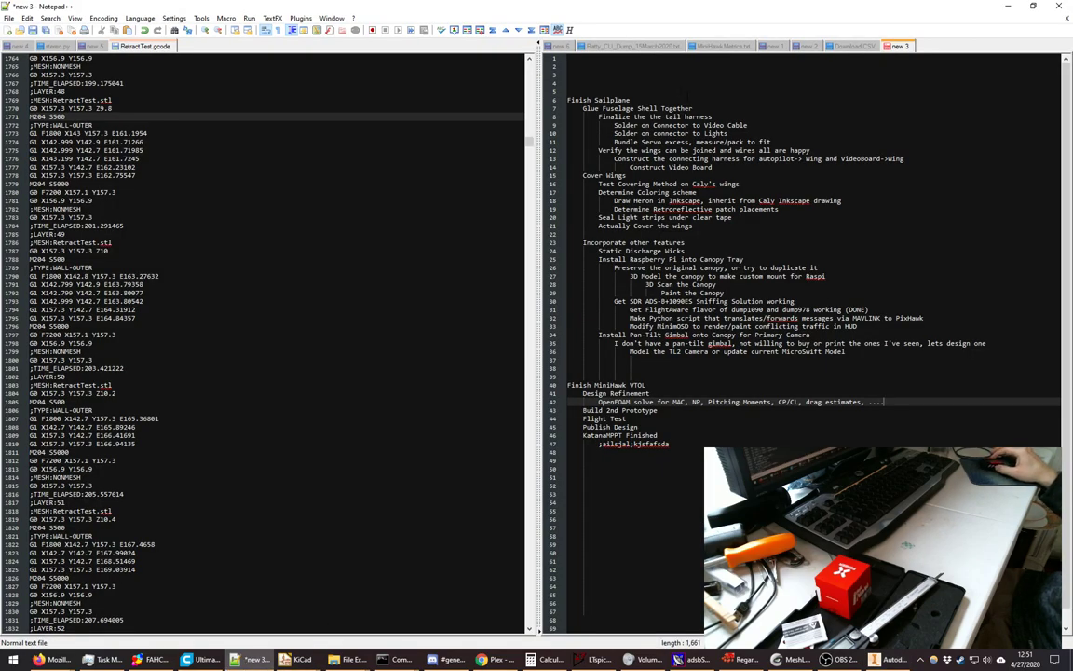
key("Up")
key("Up")
key("Up")
key("Up")
key("Up")
key("Up")
key("Up")
key("Up")
key("Up")
key("Up")
key("Up")
key("Up")
key("Up")
key("Up")
key("Up")
key("Up")
key("Up")
key("Up")
key("Up")
key("Up")
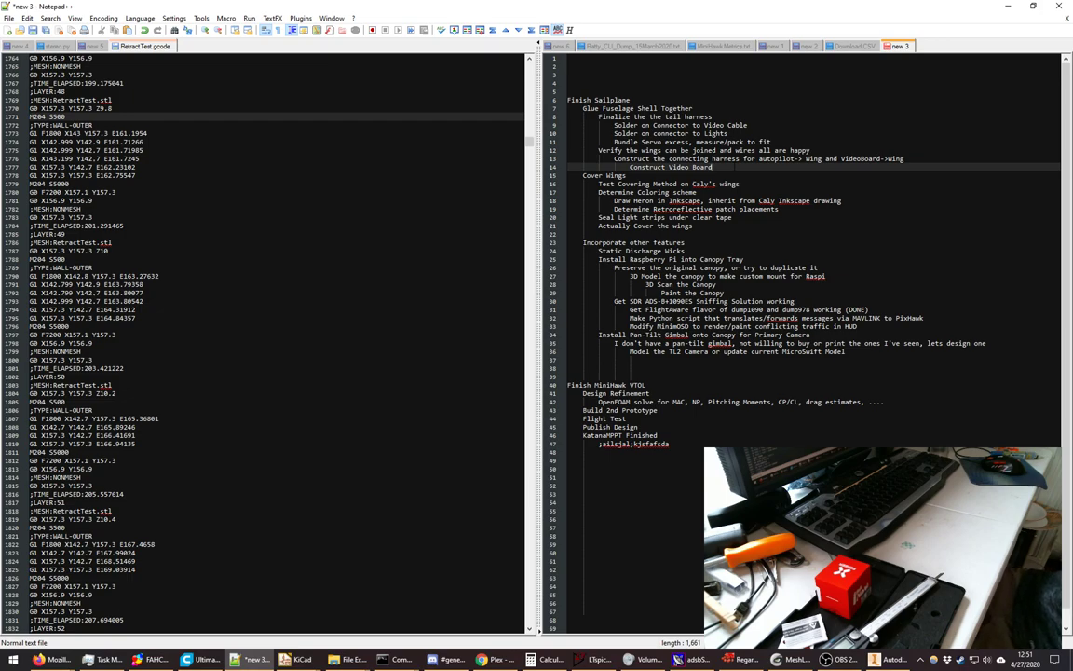
- Review the sailplane to-do items under "Glue Fuselage Shell Together", "Cover Wings" and "Incorporate other features", highlighting each block in turn
key("shift+Up")
key("shift+Up")
key("shift+Up")
key("shift+Up")
key("shift+Up")
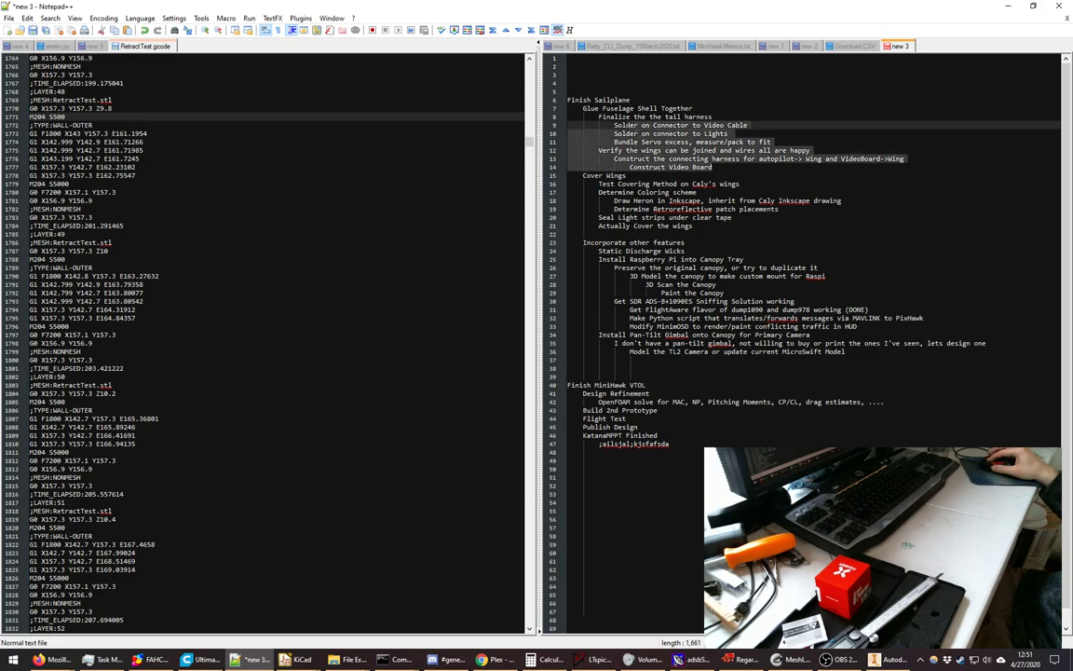
key("shift+Up")
key("shift+Up")
left_click_drag(584, 175, 567, 192)
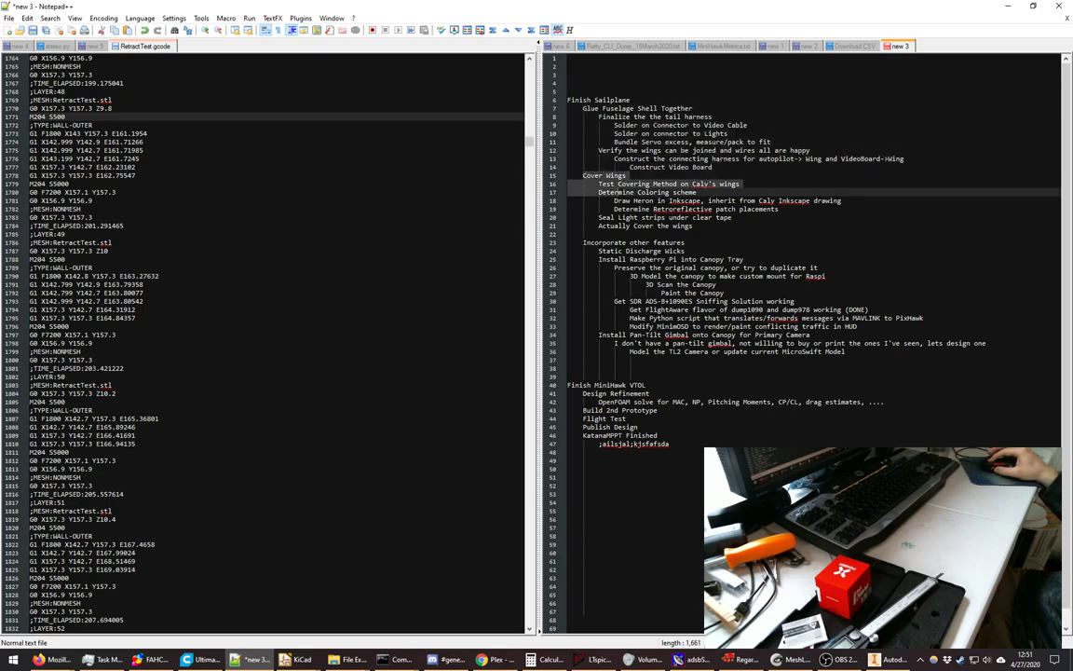
left_click(694, 226, "shift")
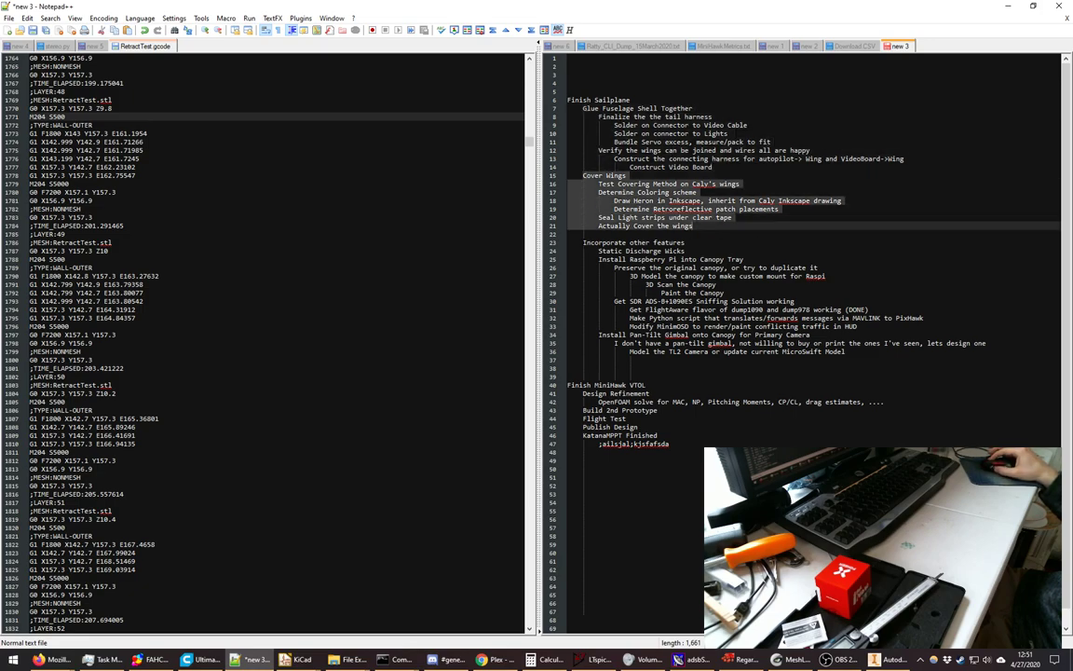
left_click_drag(583, 242, 845, 352)
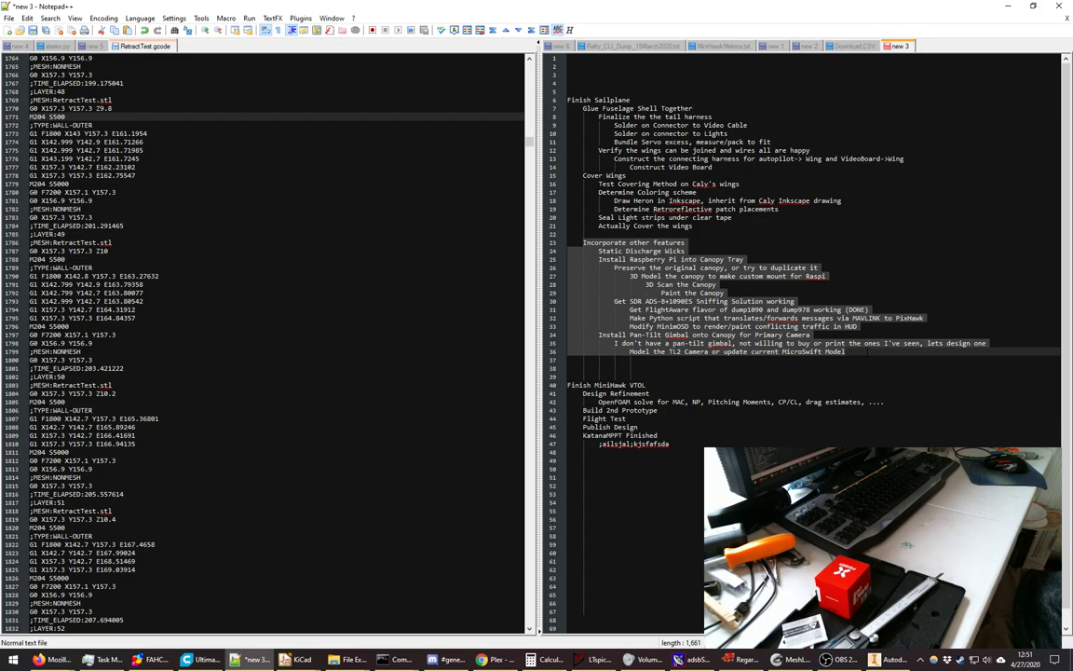
- Check the clock, inspect the two Raspberry Pi terminal windows, and look at the aircraft track in adsbSCOPE before minimizing it
left_click(1028, 663)
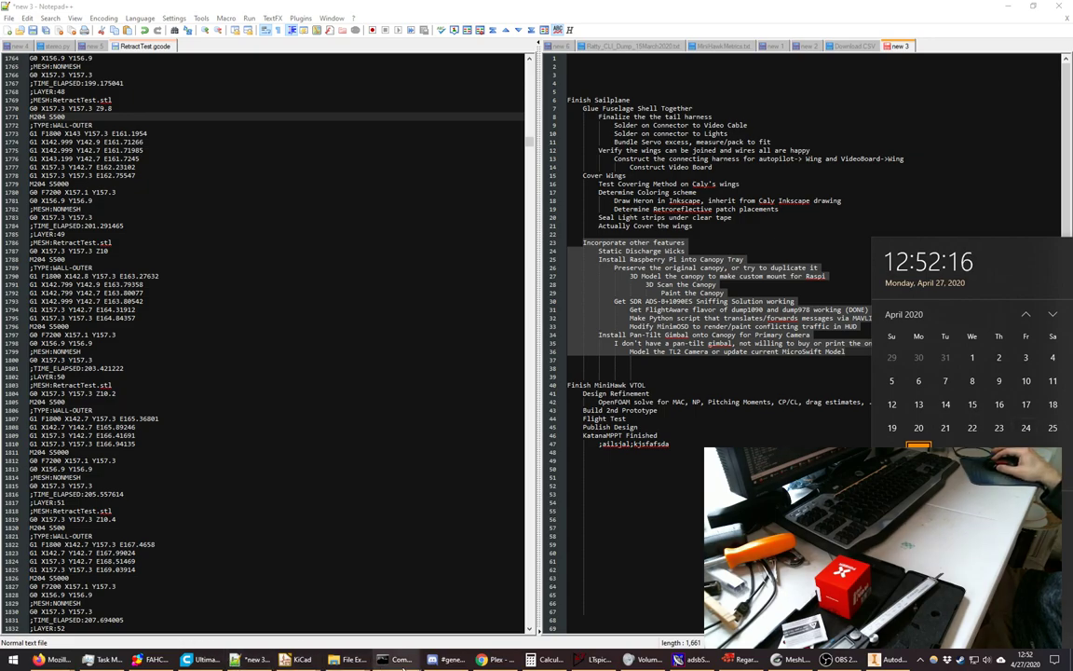
left_click(391, 659)
left_click(332, 610)
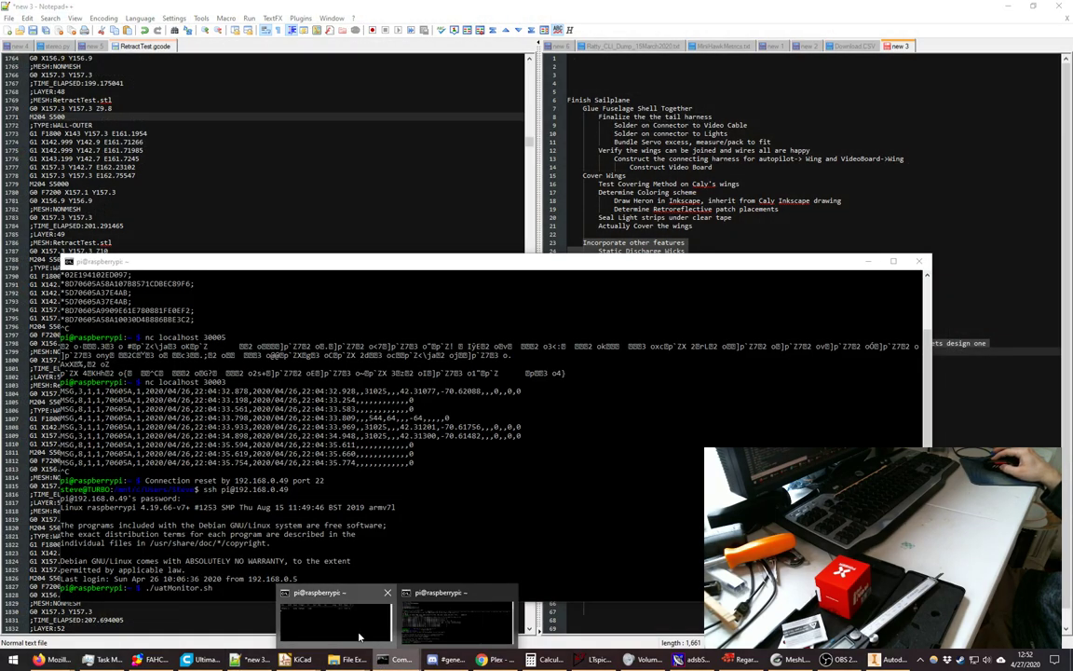
left_click(440, 615)
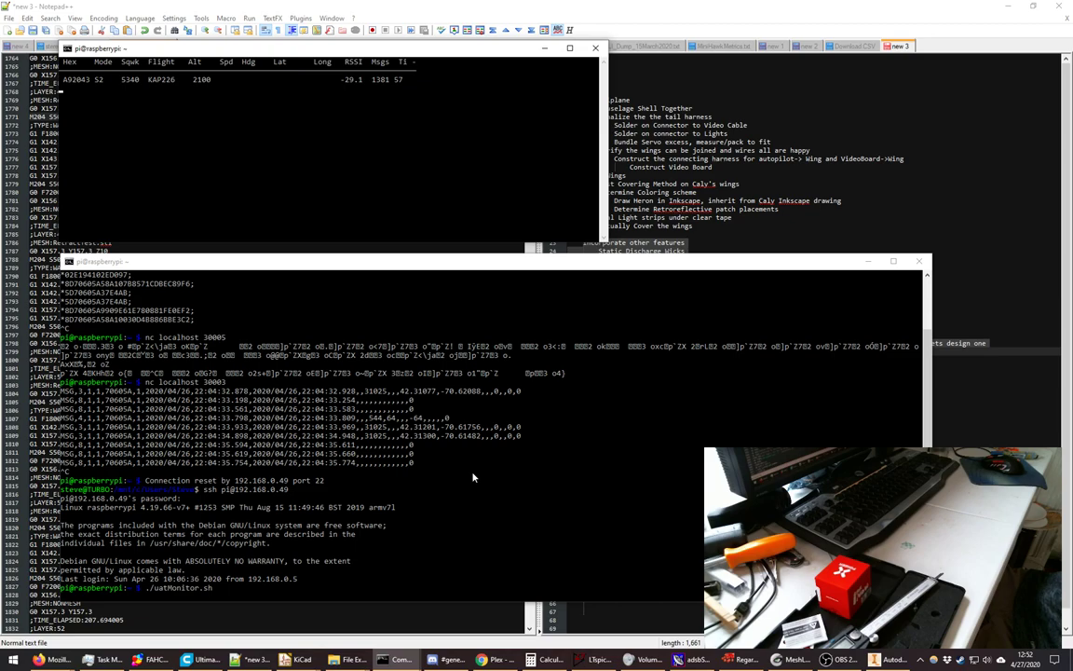
left_click(691, 660)
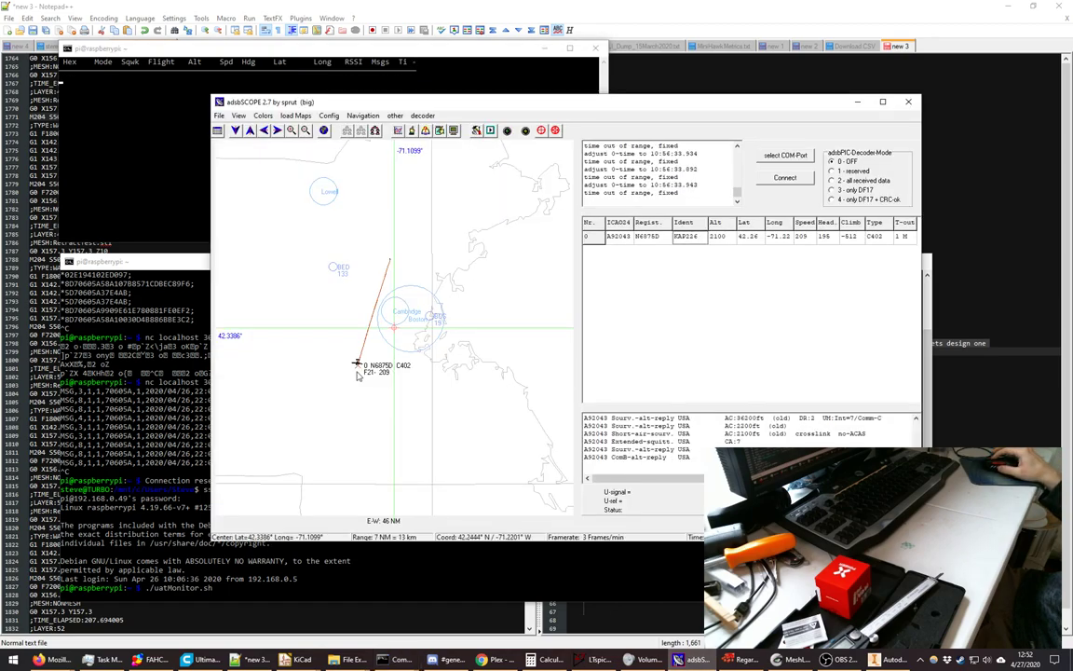
left_click(857, 102)
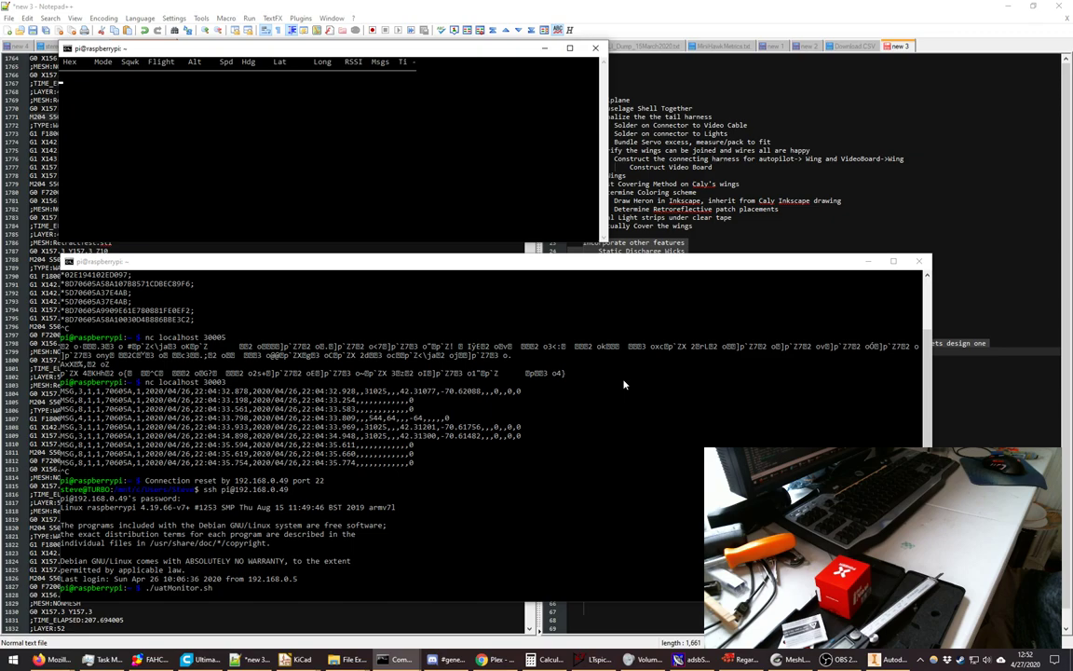
- Switch to Inventor and move the End of Part marker of RunCamMicroSwift3 to directly below Extrusion1
left_click(892, 660)
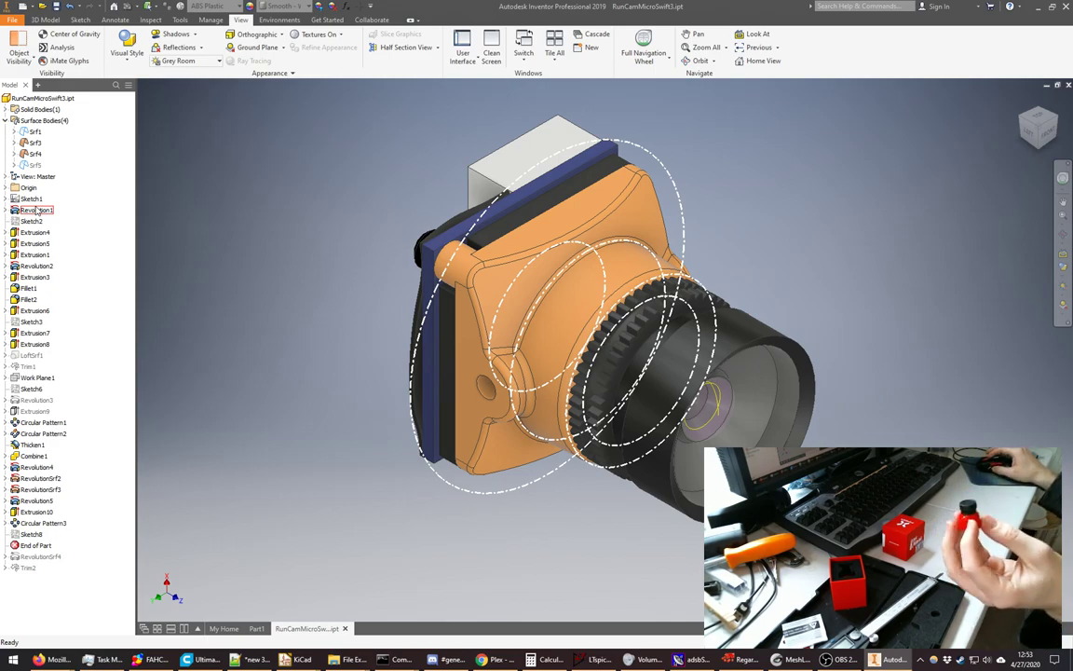
left_click(29, 257)
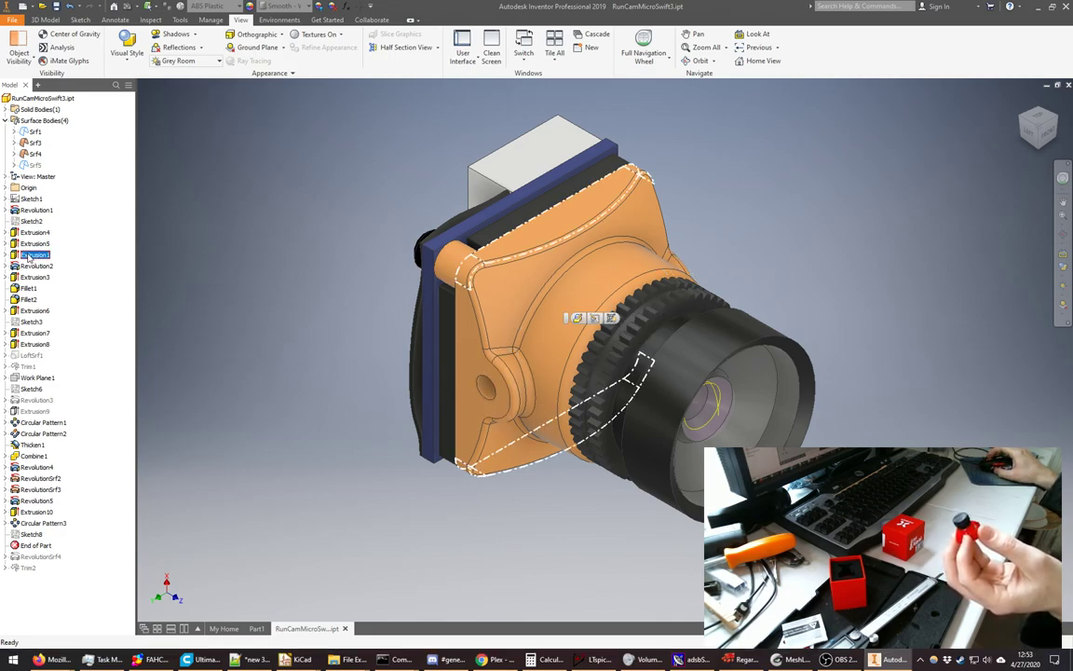
right_click(29, 257)
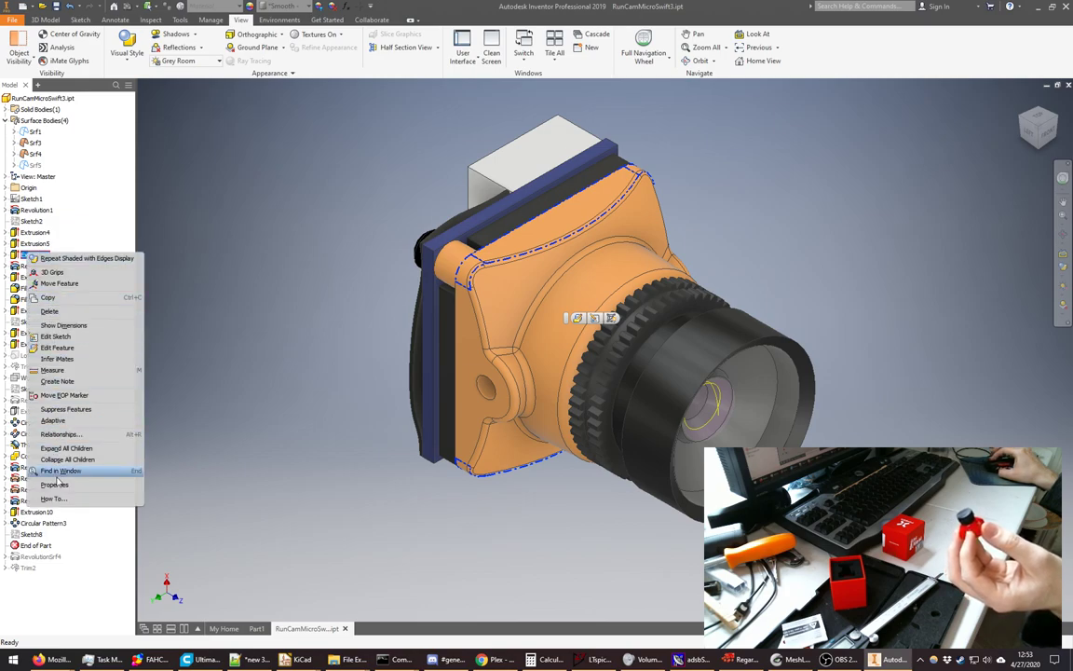
left_click(65, 395)
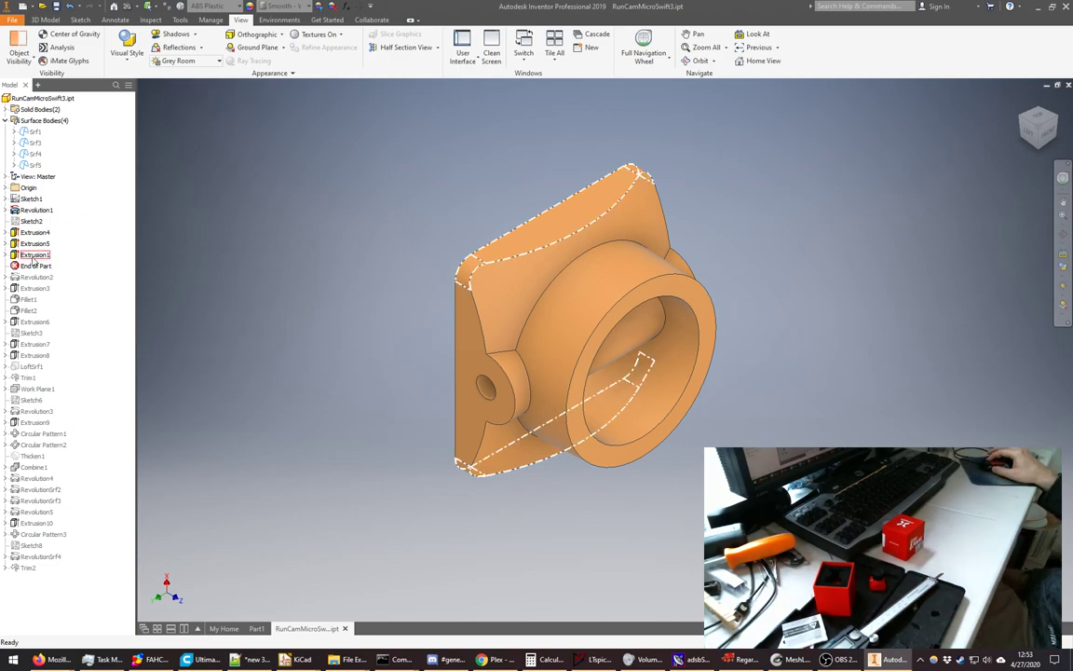
- Move the End of Part marker above Extrusion1 and back below it to compare the housing with and without that cut
double_click(34, 266)
mouse_move(34, 266)
left_mouse_down()
mouse_move(33, 244)
mouse_move(32, 256)
left_mouse_up()
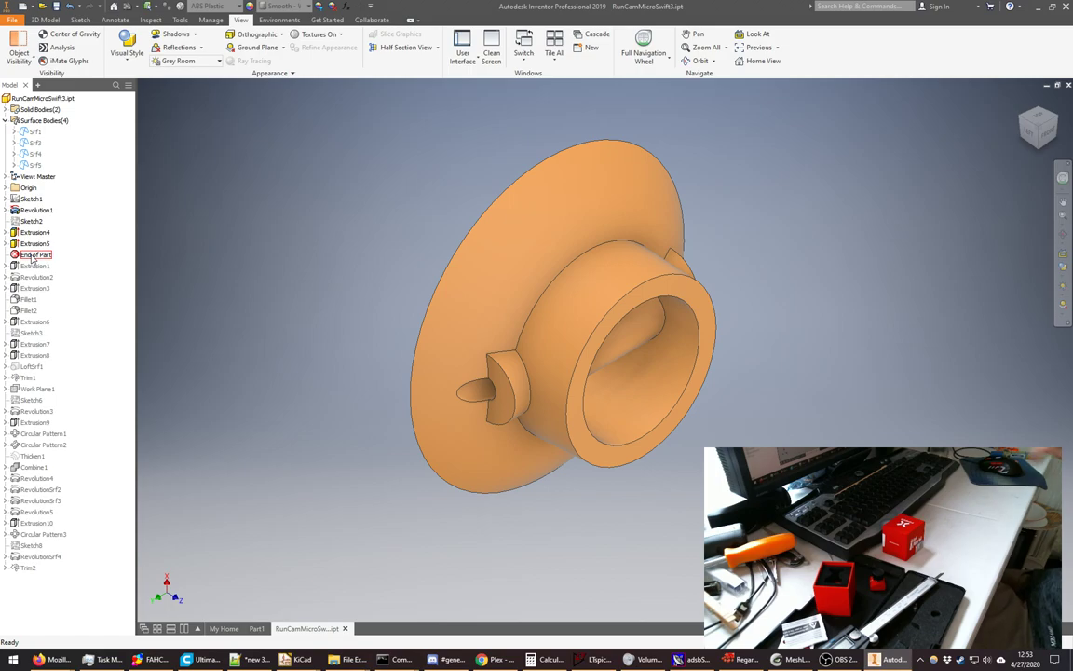
left_click(33, 255)
left_click_drag(28, 256, 32, 267)
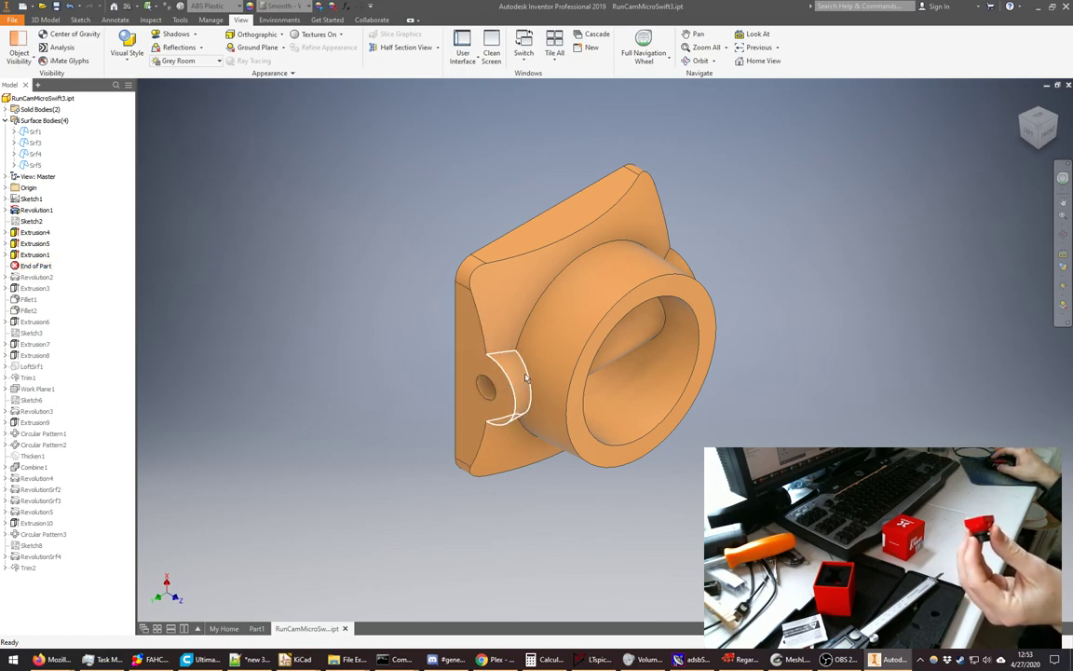
mouse_move(544, 394)
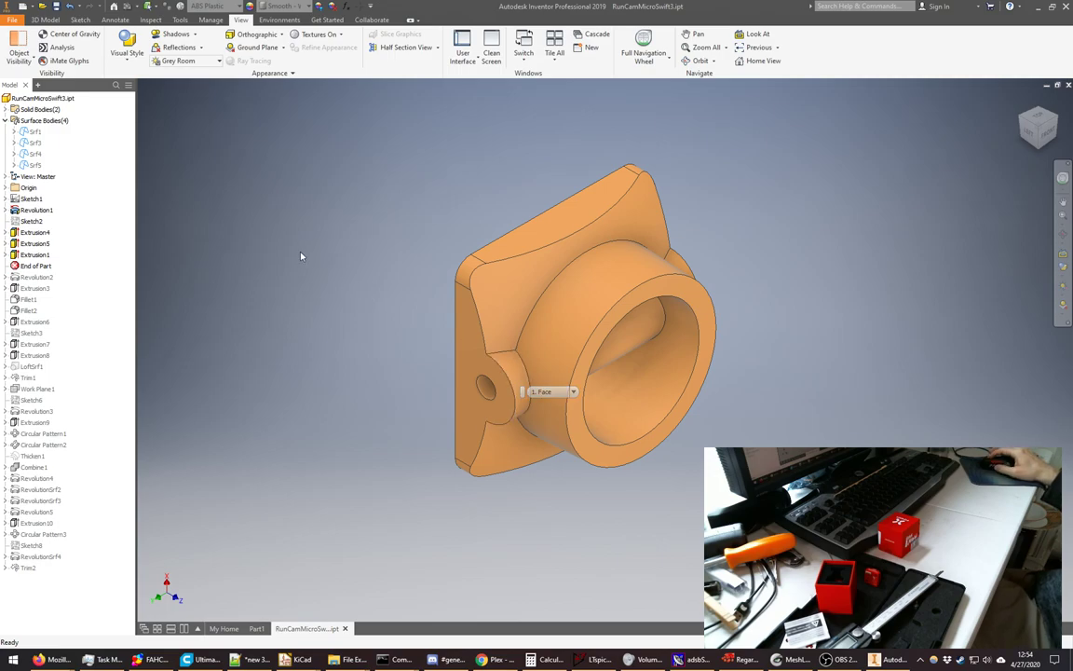
- Close RunCamMicroSwift3.ipt without saving changes and reopen it from the MainLibrary folder
left_click(354, 288)
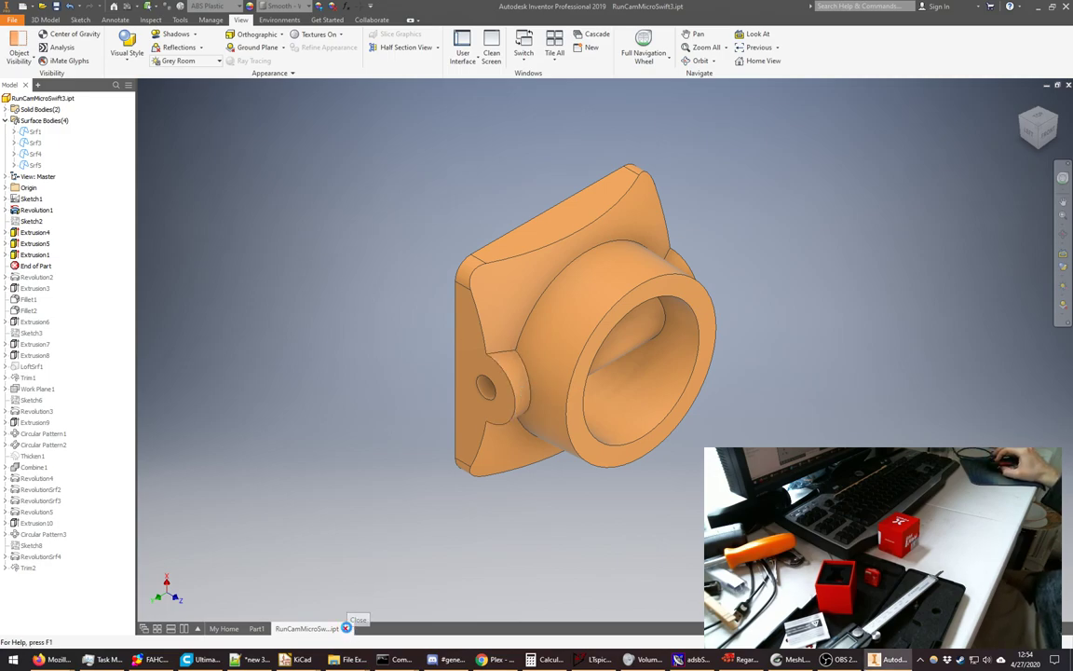
left_click(345, 628)
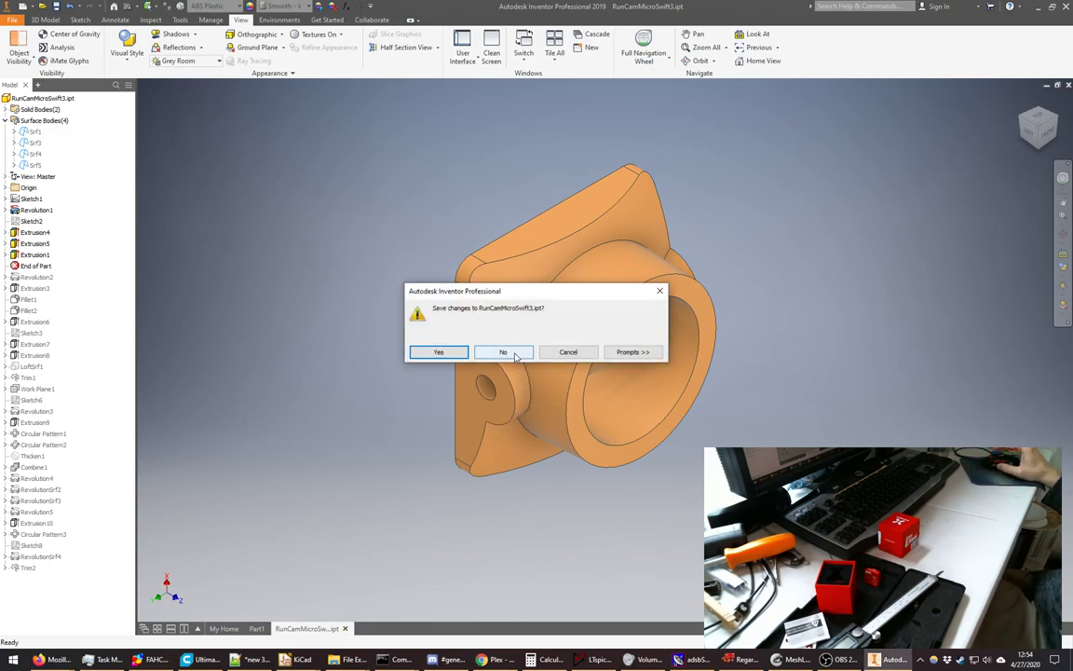
left_click(503, 352)
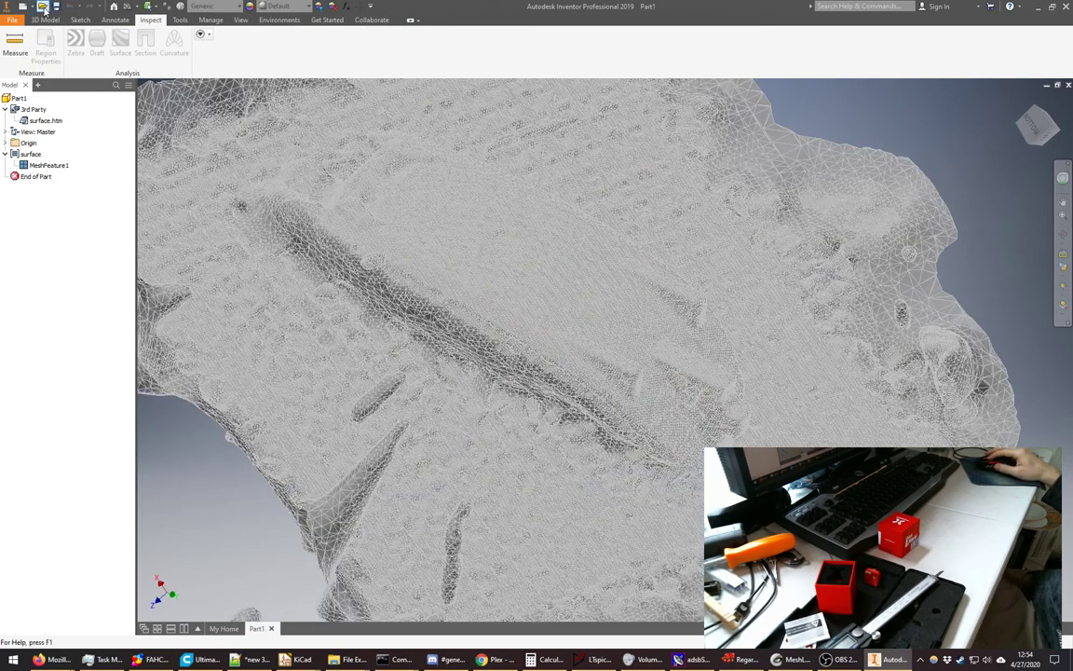
left_click(43, 7)
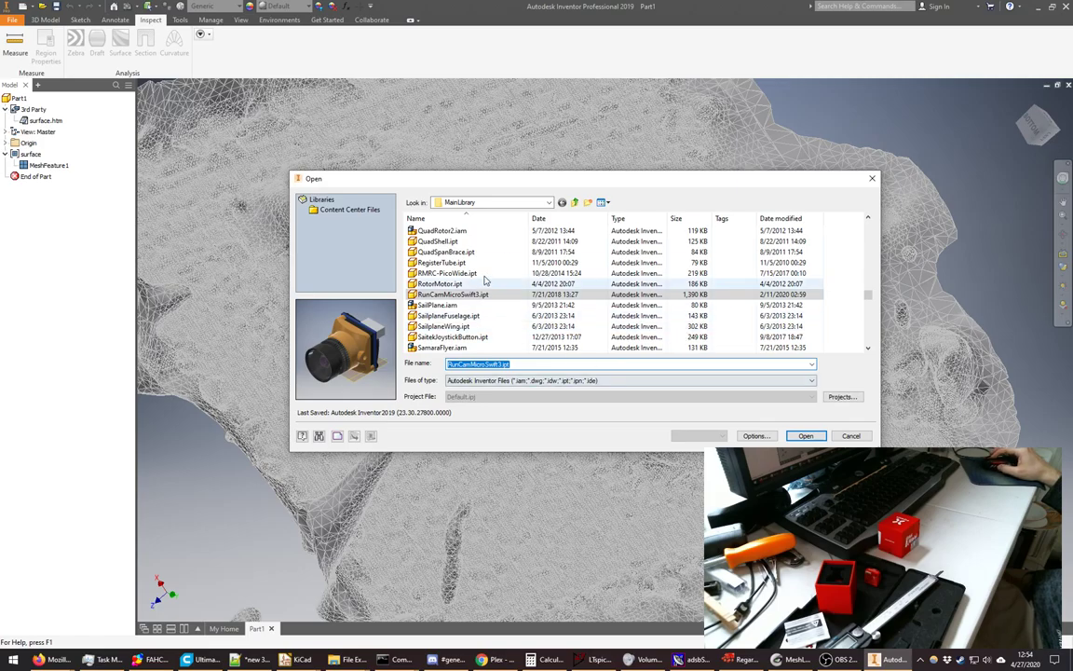
left_click(805, 436)
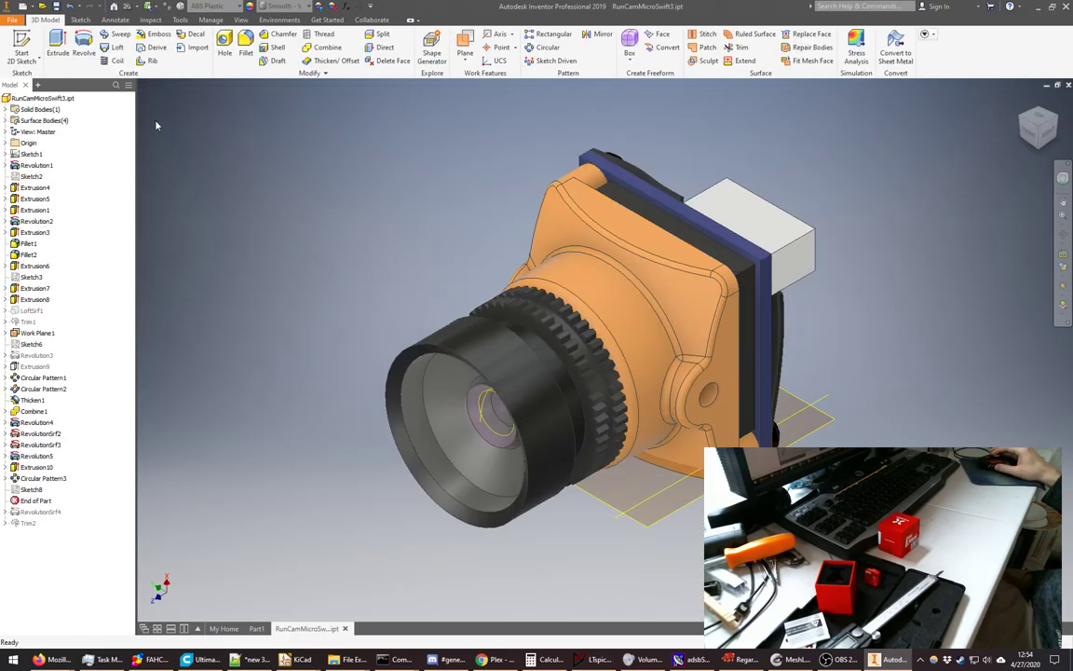
- Start a Save Copy As of the camera part in MainLibrary and replace the base file name, keeping the .ipt extension
left_click(13, 21)
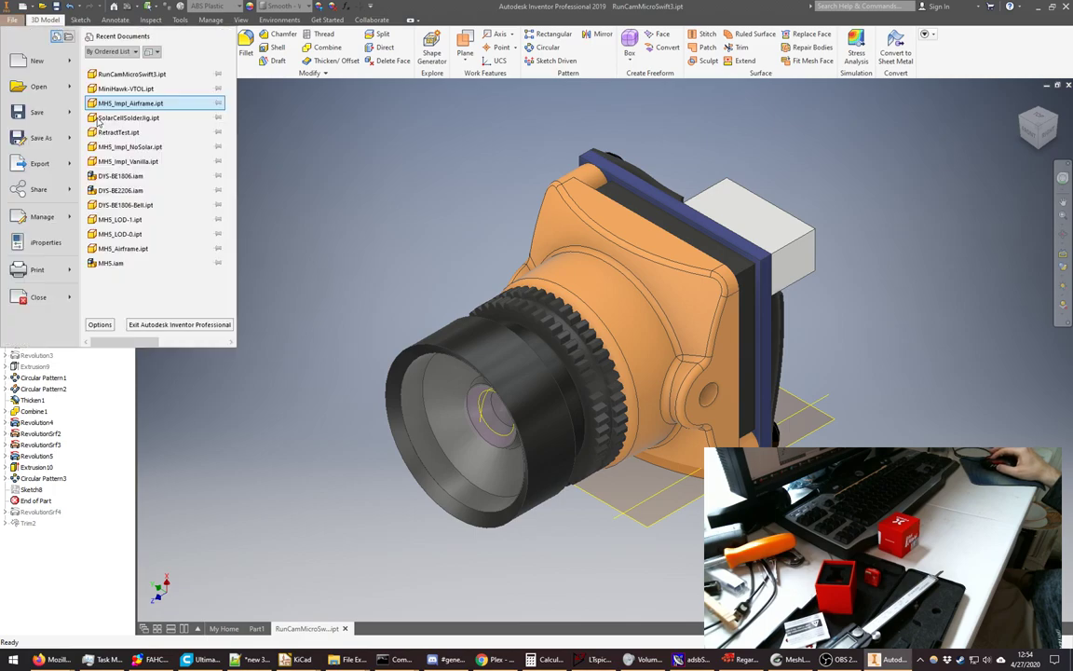
mouse_move(70, 140)
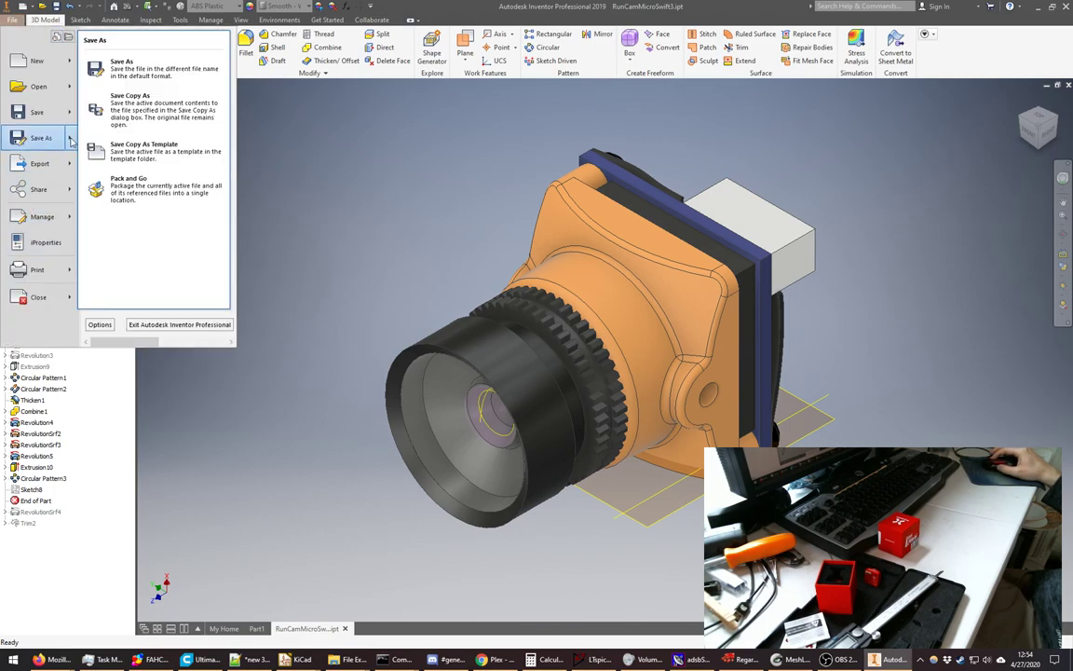
left_click(160, 107)
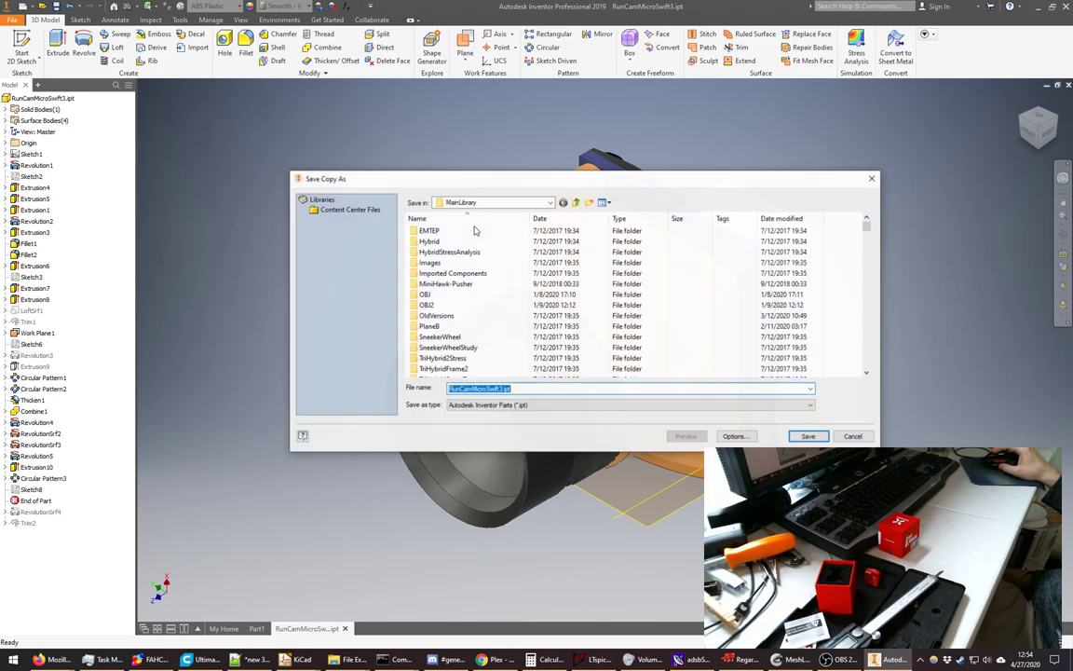
left_click(482, 389)
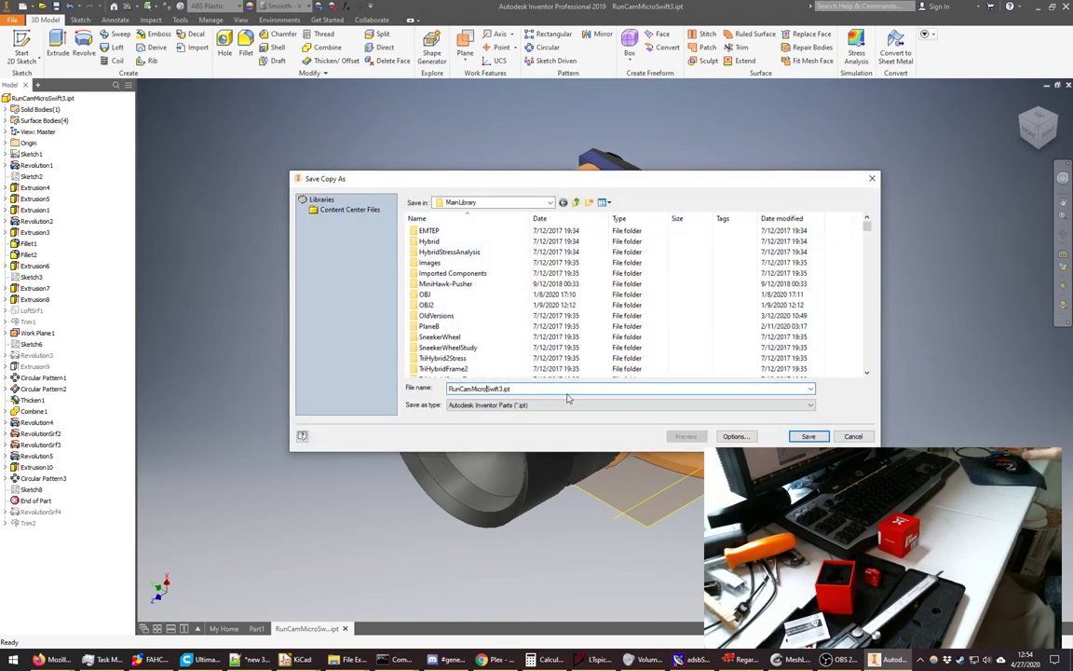
key("Right")
key("Right")
key("Right")
key("Right")
key("Right")
key("Right")
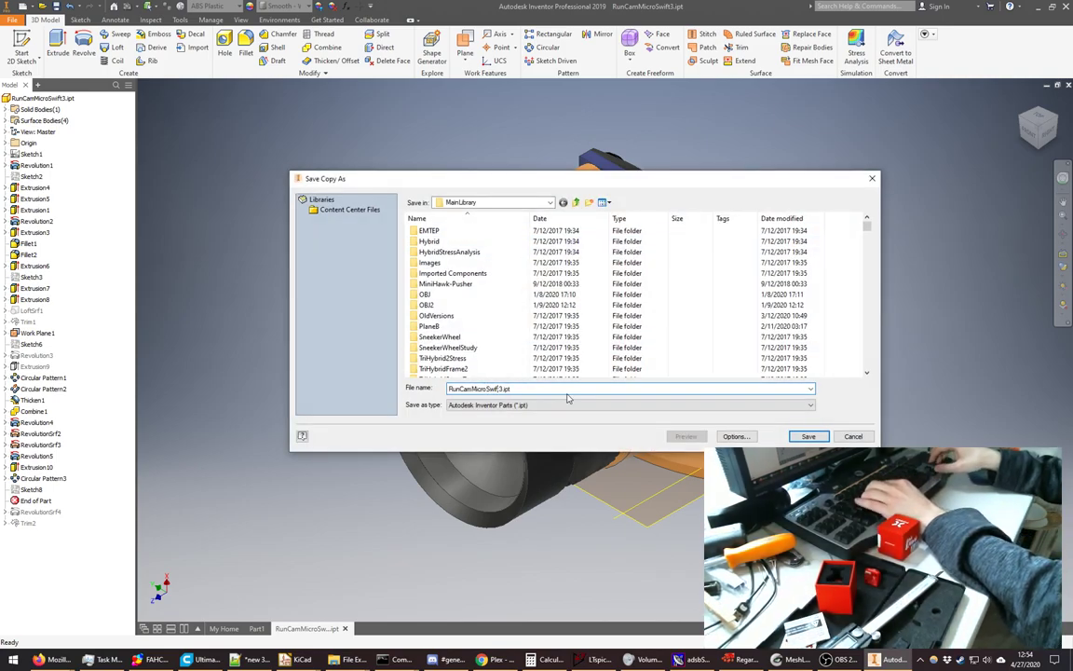
key("BackSpace")
key("shift+Home")
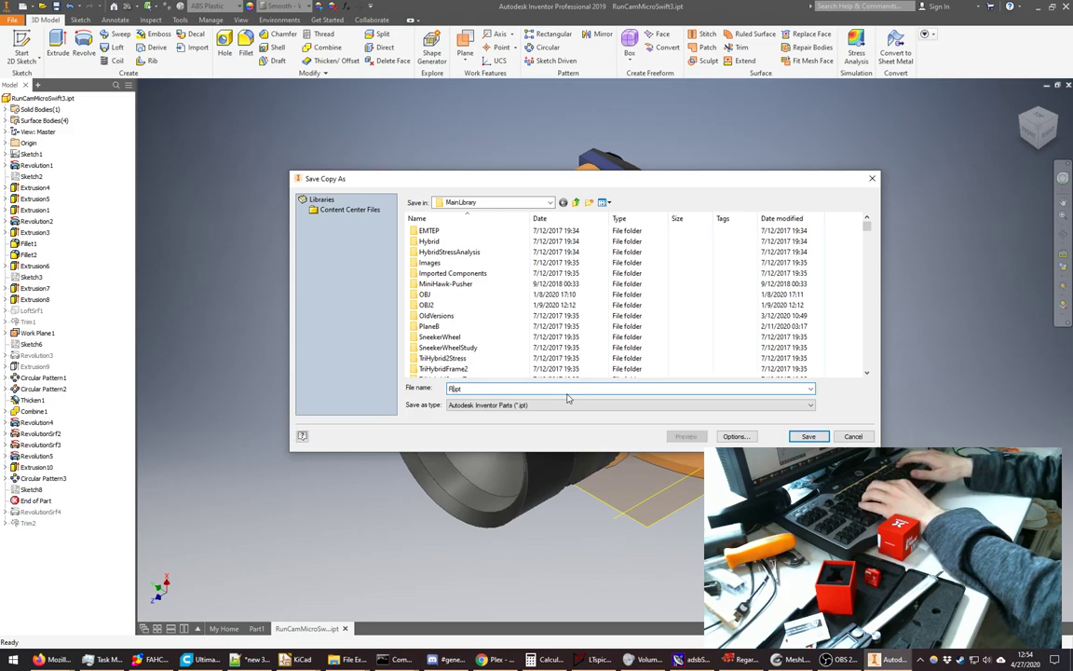
- Save a copy of the part in the MainLibrary folder under the file name FoxeerToothless2.ipt
type("F")
type("oxeerTool")
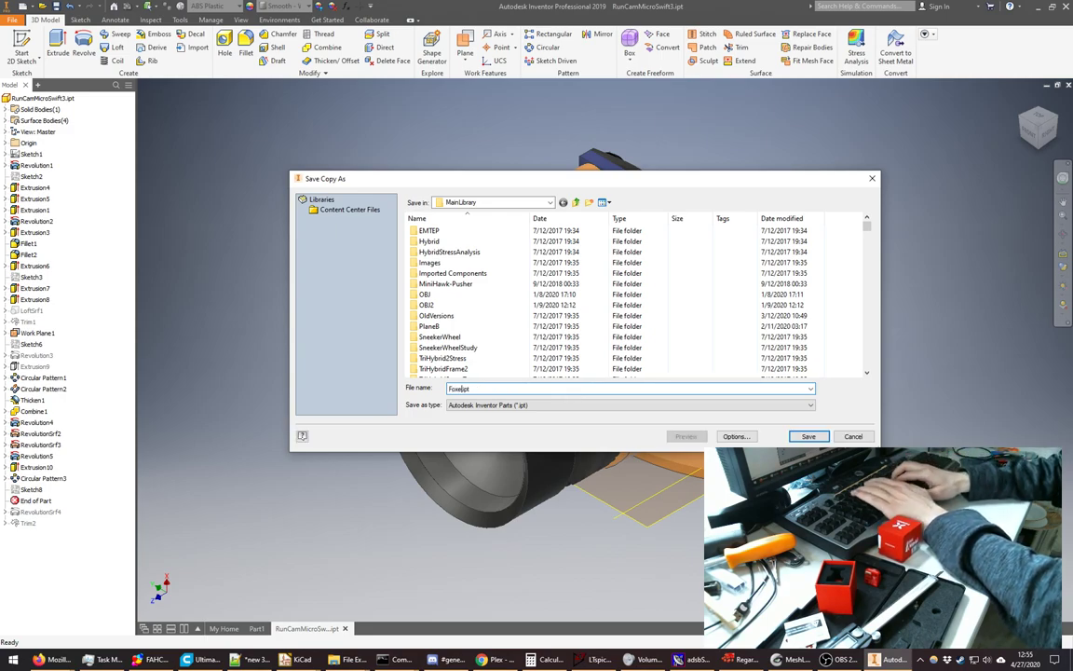
type("thless2")
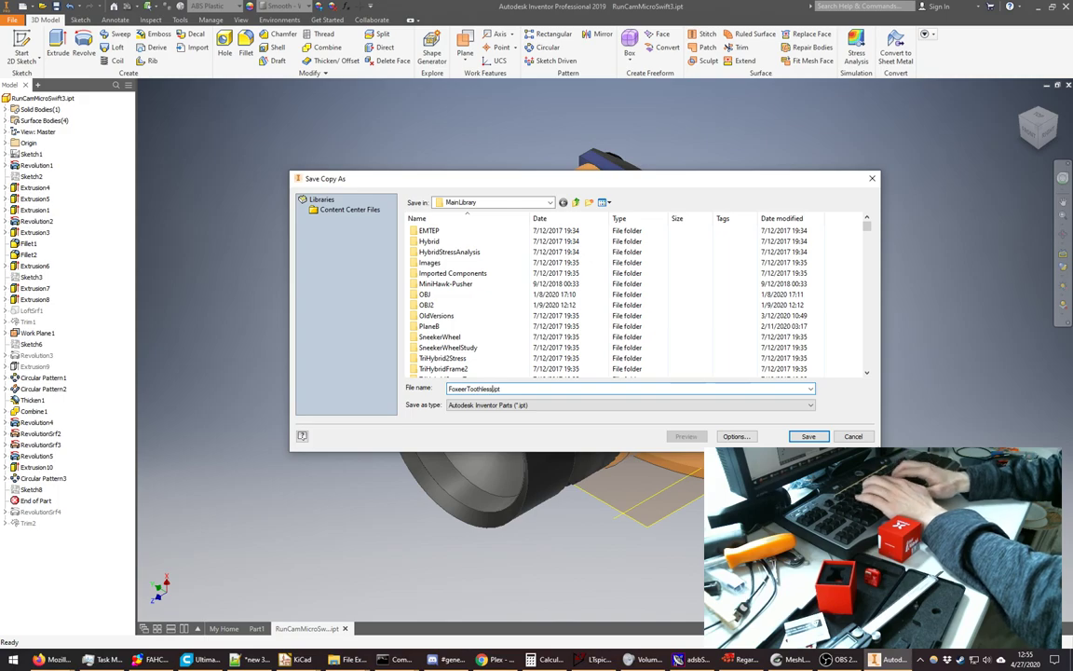
left_click(822, 439)
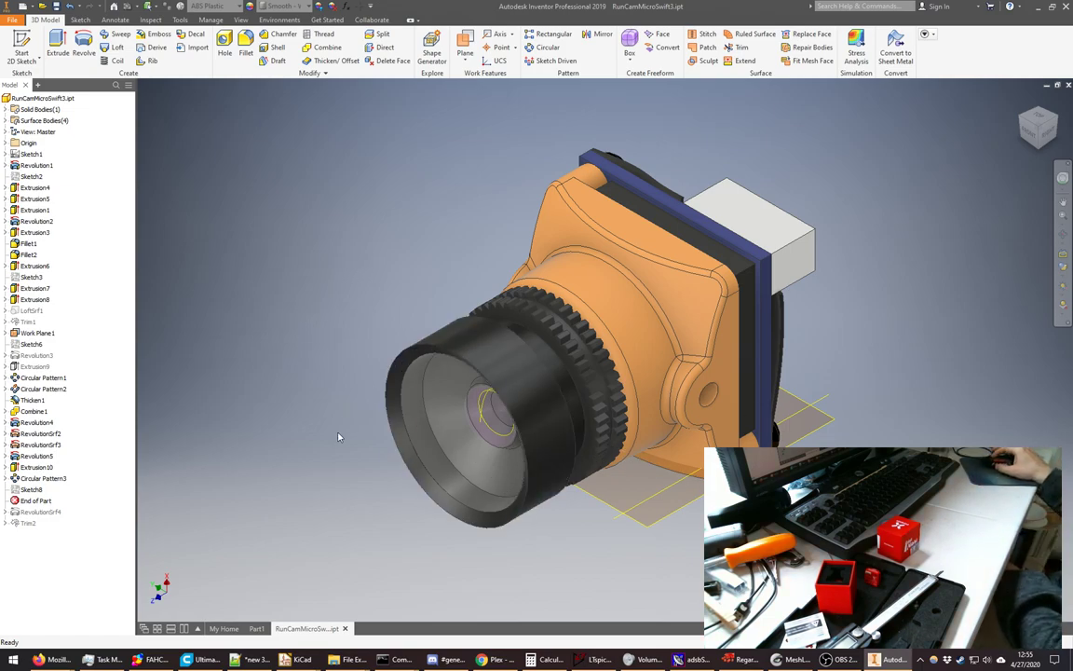
- Close the RunCamMicroSwift3 part and open the FoxeerToothless2.ipt copy from the MainLibrary folder
left_click(345, 629)
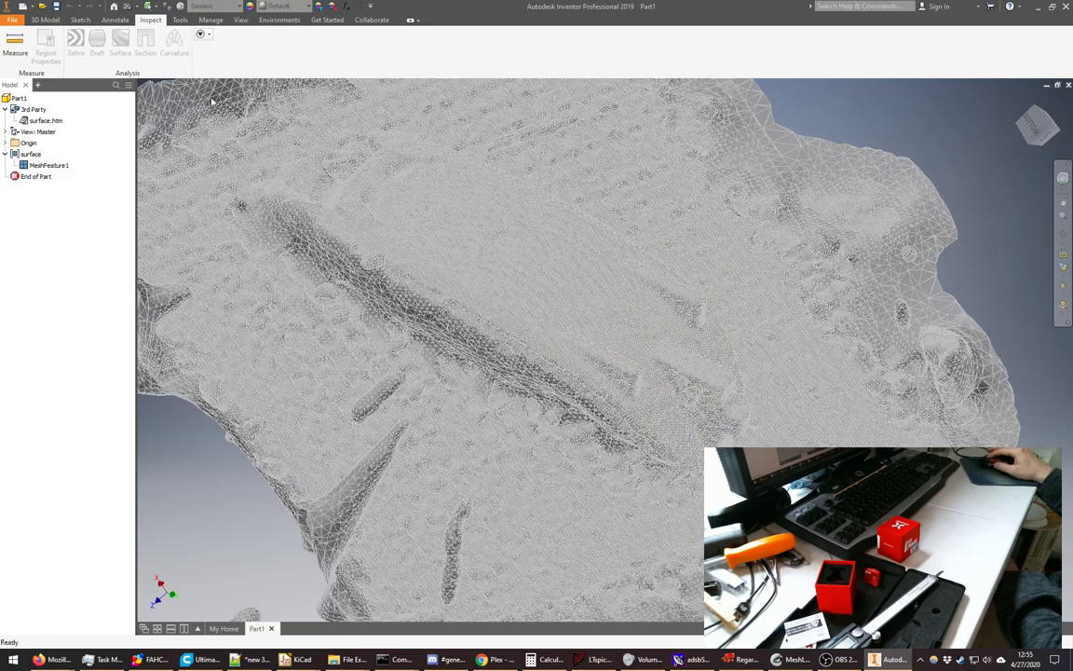
left_click(42, 7)
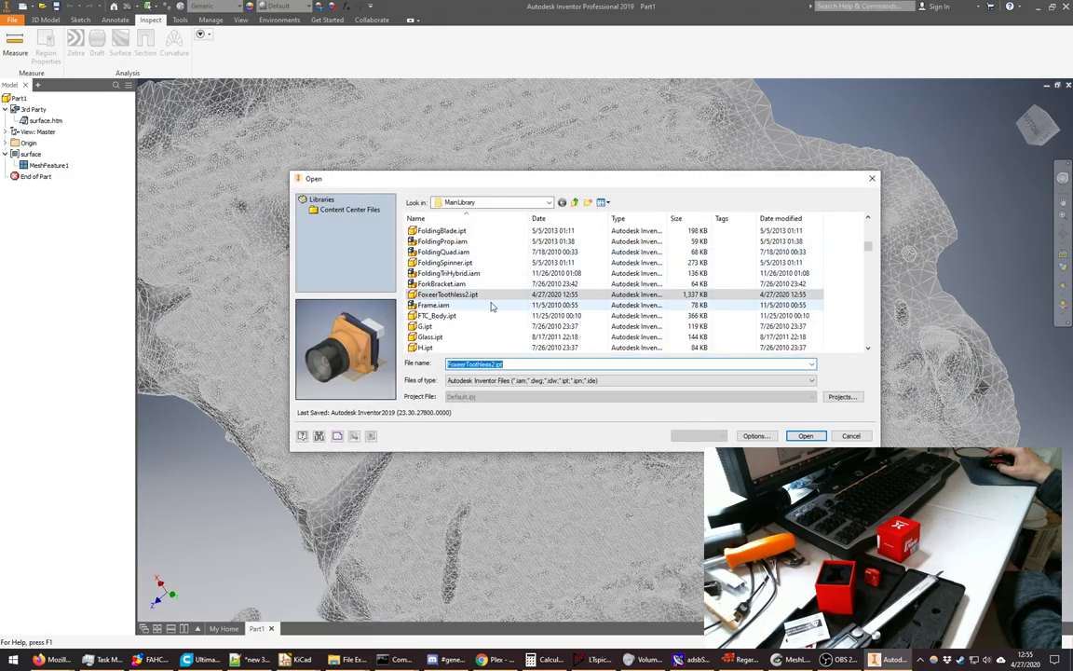
left_click(806, 437)
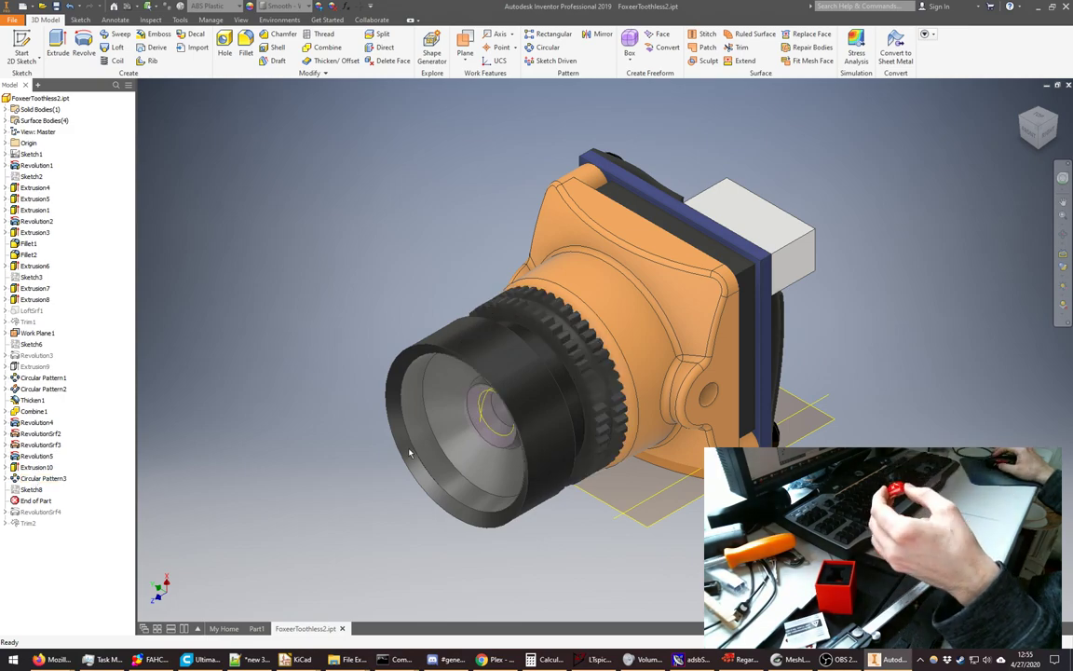
- Roll the part history back so that the End of Part marker sits directly after Extrusion5
middle_click_drag(1037, 130, 1024, 252, "shift")
middle_click_drag(935, 113, 935, 114, "shift")
mouse_move(14, 500)
left_mouse_down()
mouse_move(15, 186)
mouse_move(15, 214)
left_mouse_up()
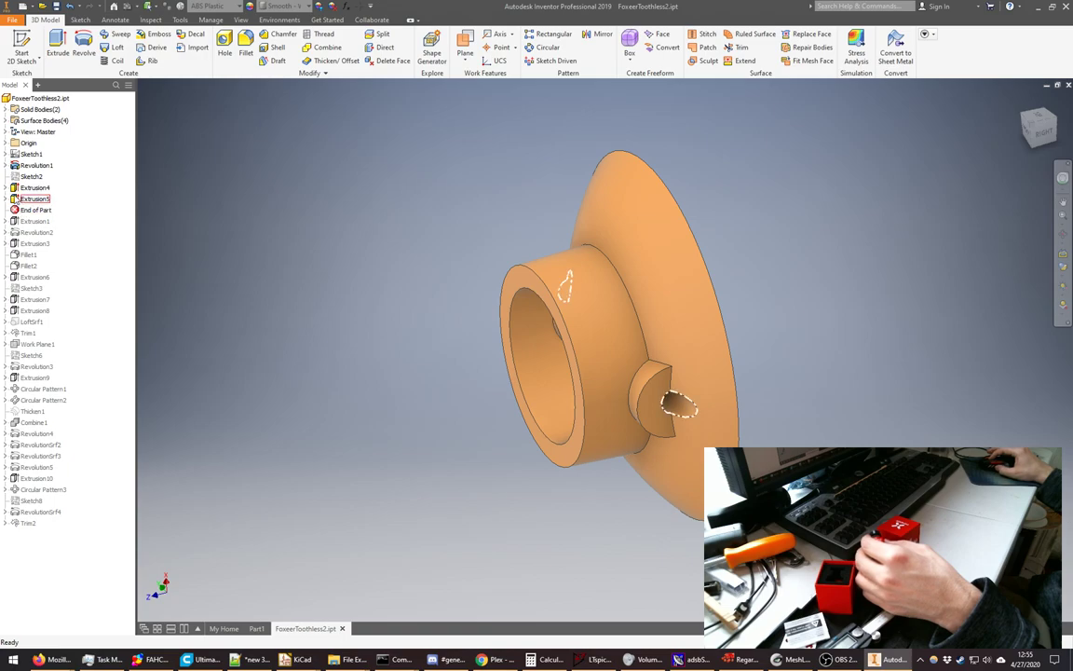
- Delete the Extrusion4 feature that forms the side boss of the camera body
left_click(33, 199)
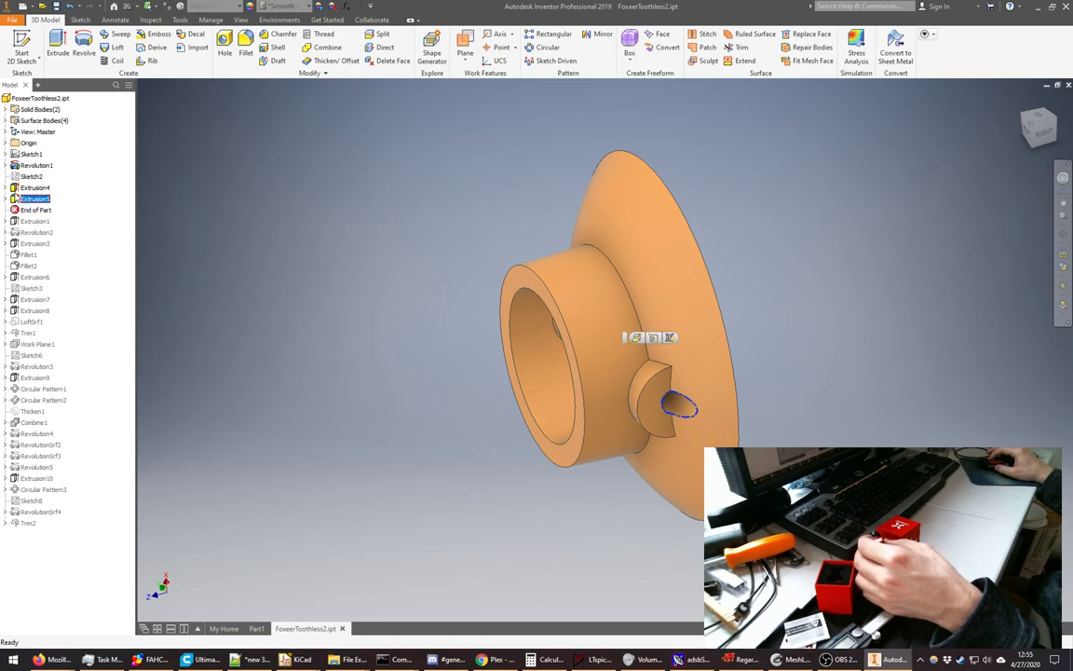
left_click(14, 187)
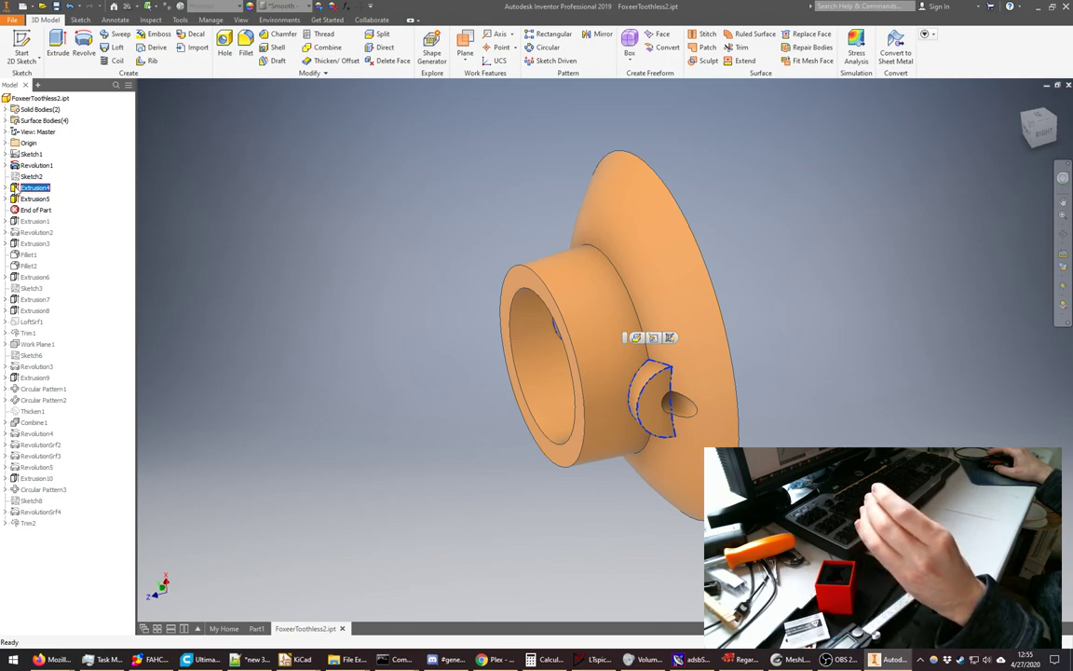
key("Delete")
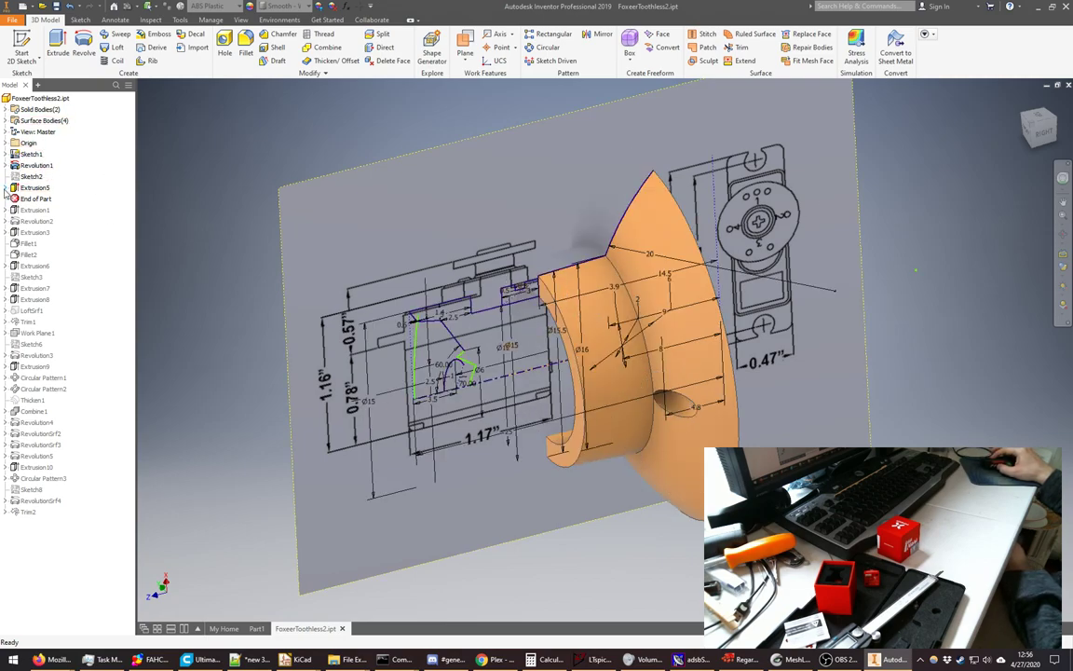
left_click(6, 188)
left_click(13, 199)
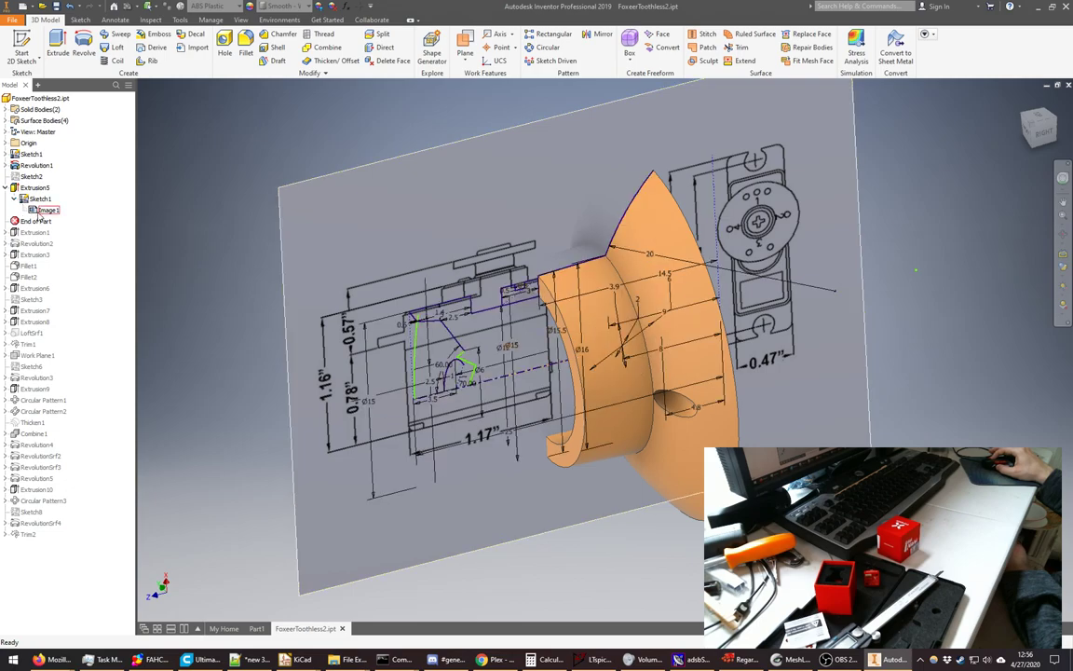
left_click(37, 209)
right_click(34, 210)
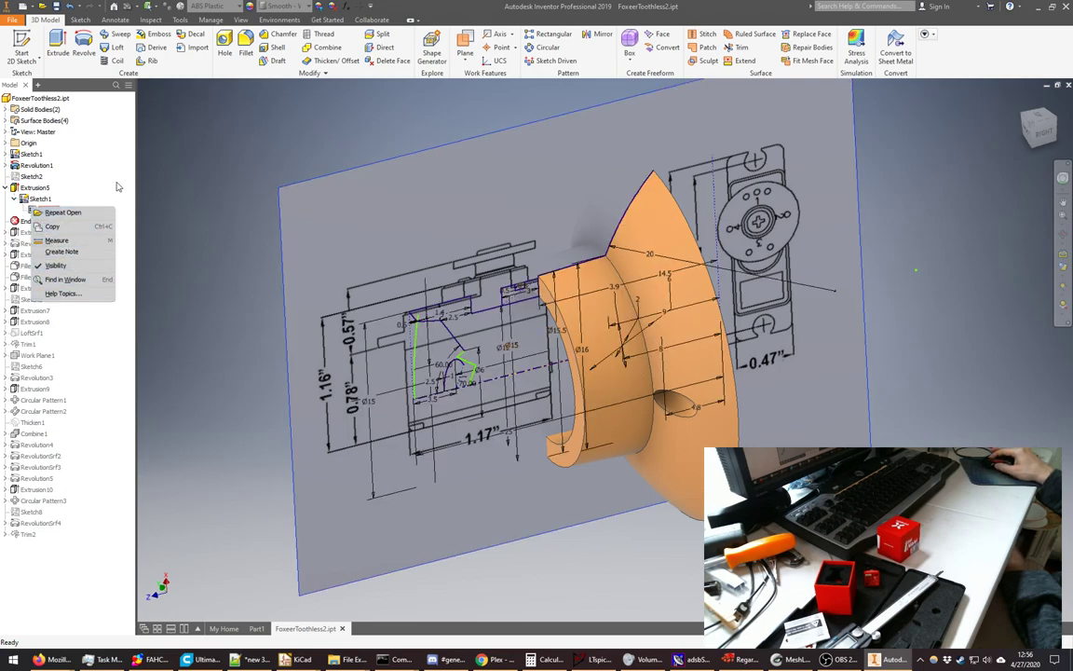
key("Escape")
left_click(37, 210)
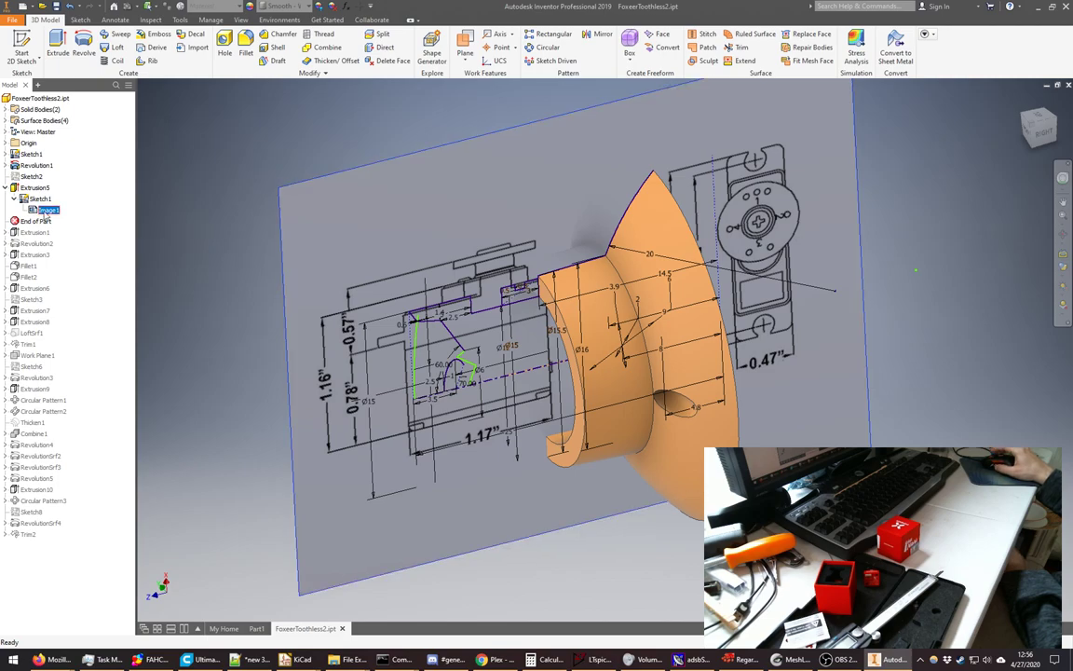
key("Escape")
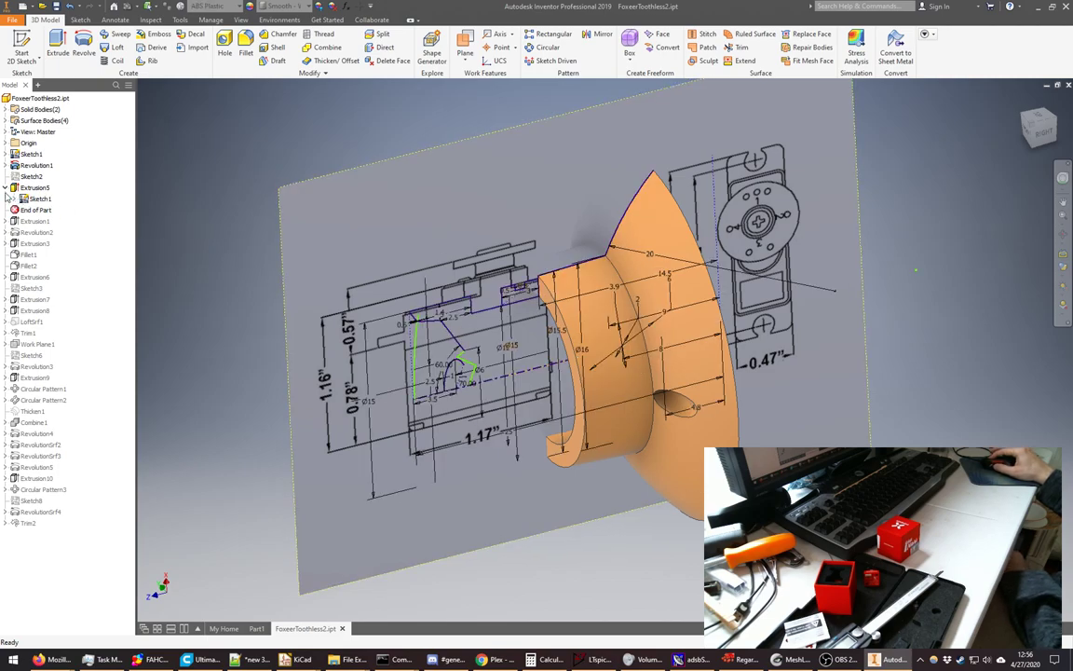
left_click(5, 187)
- Open Sketch1 for editing and examine the orientation and transparency properties of its embedded reference image
left_click(4, 153)
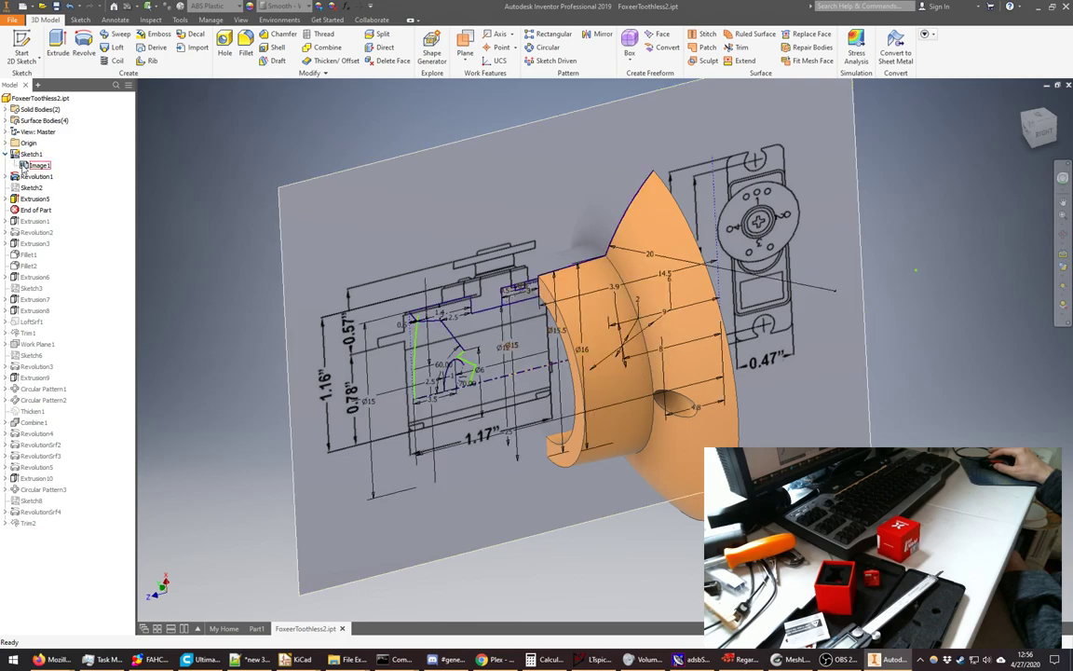
left_click(23, 155)
double_click(23, 155)
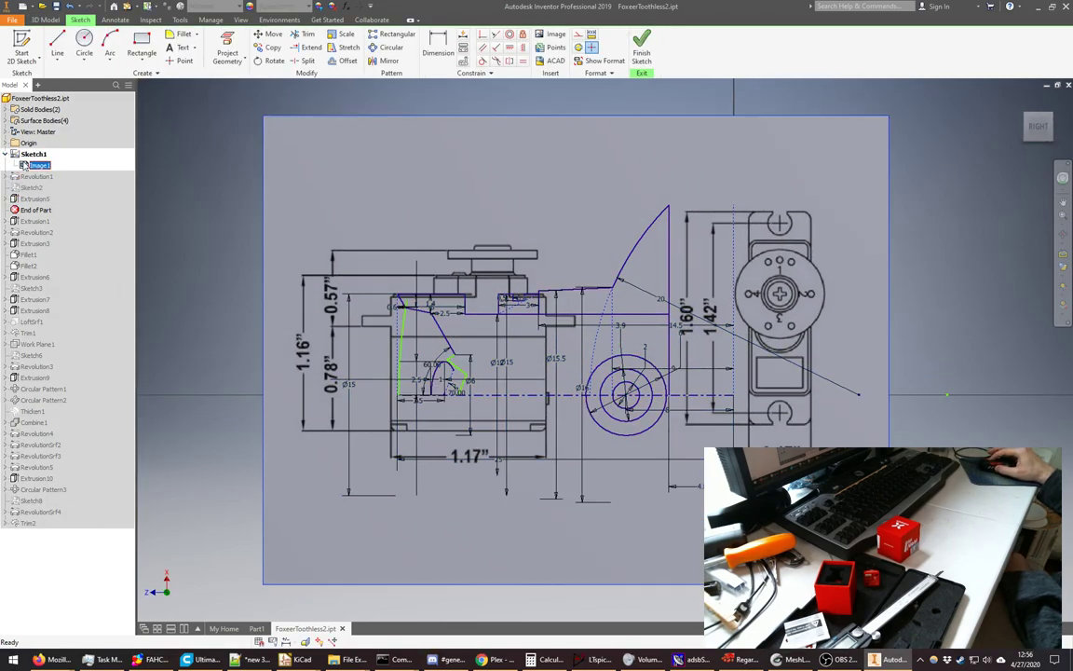
right_click(22, 161)
left_click(78, 223)
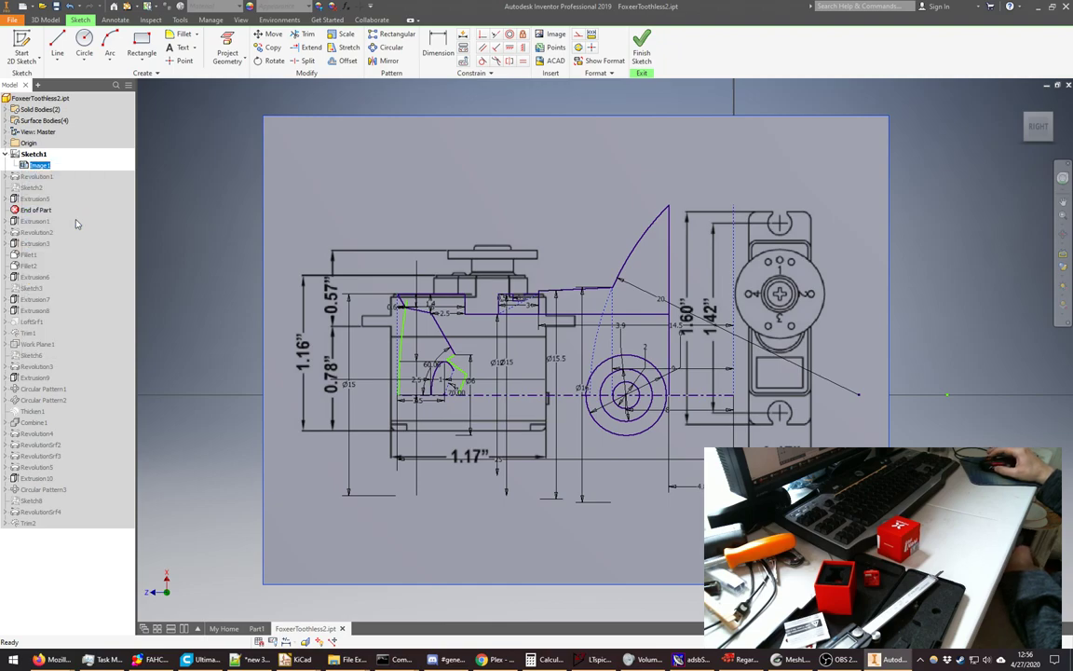
right_click(28, 164)
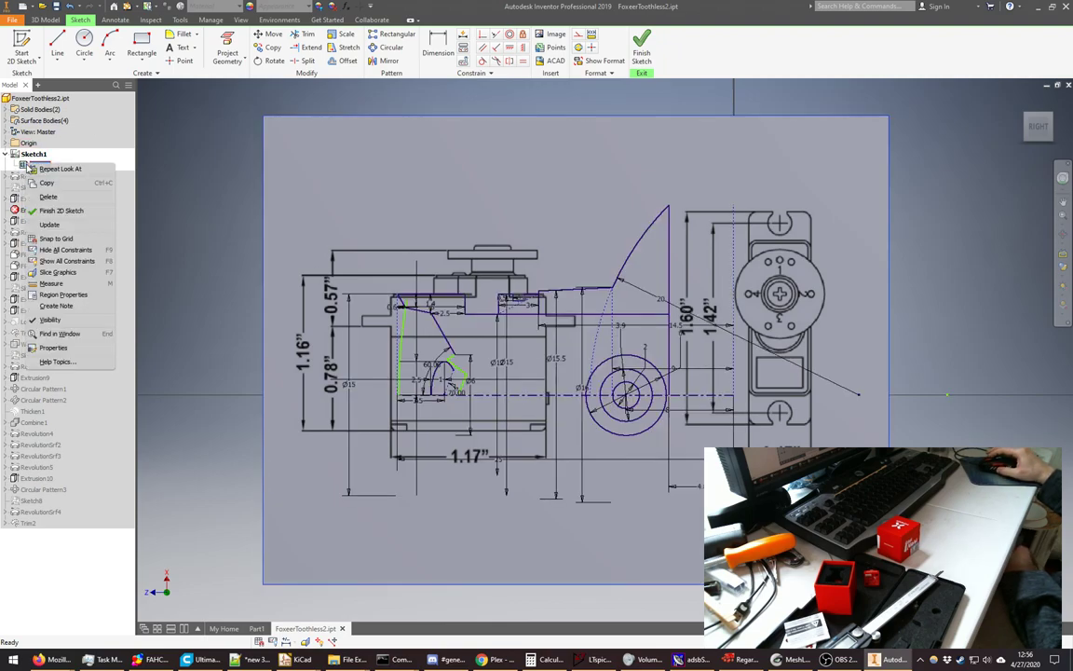
left_click(56, 347)
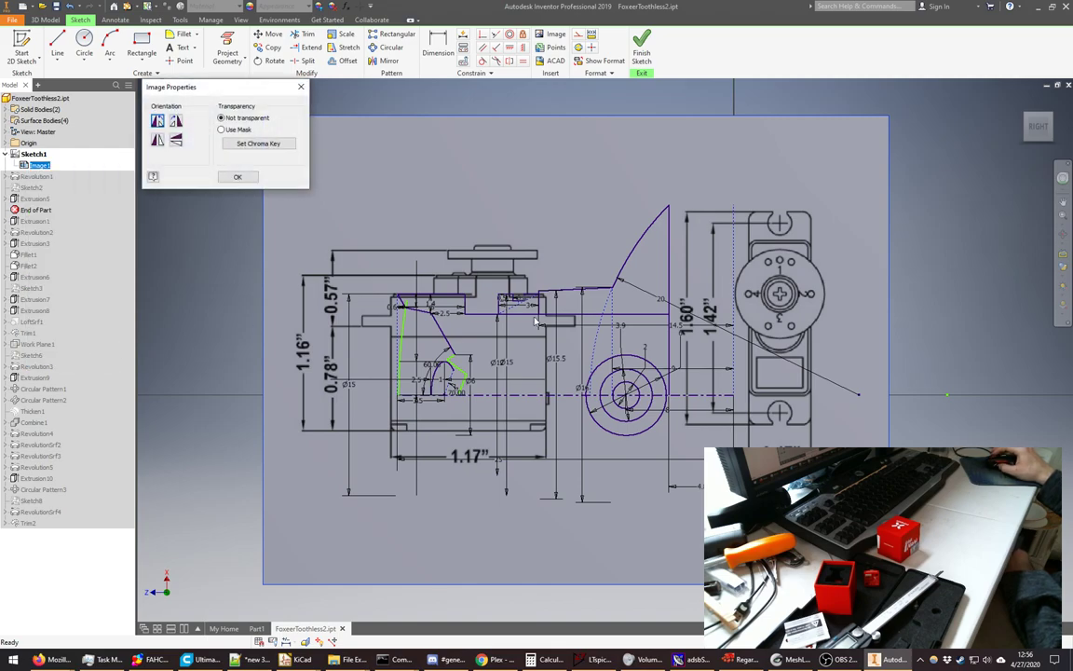
left_click(238, 177)
right_click(28, 166)
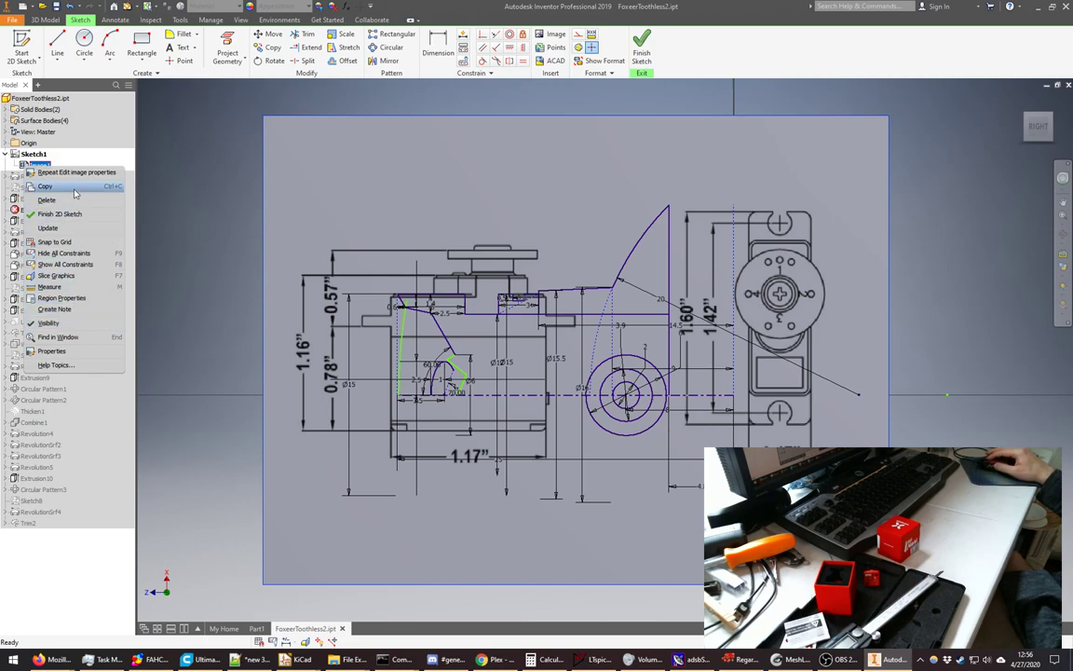
left_click(187, 217)
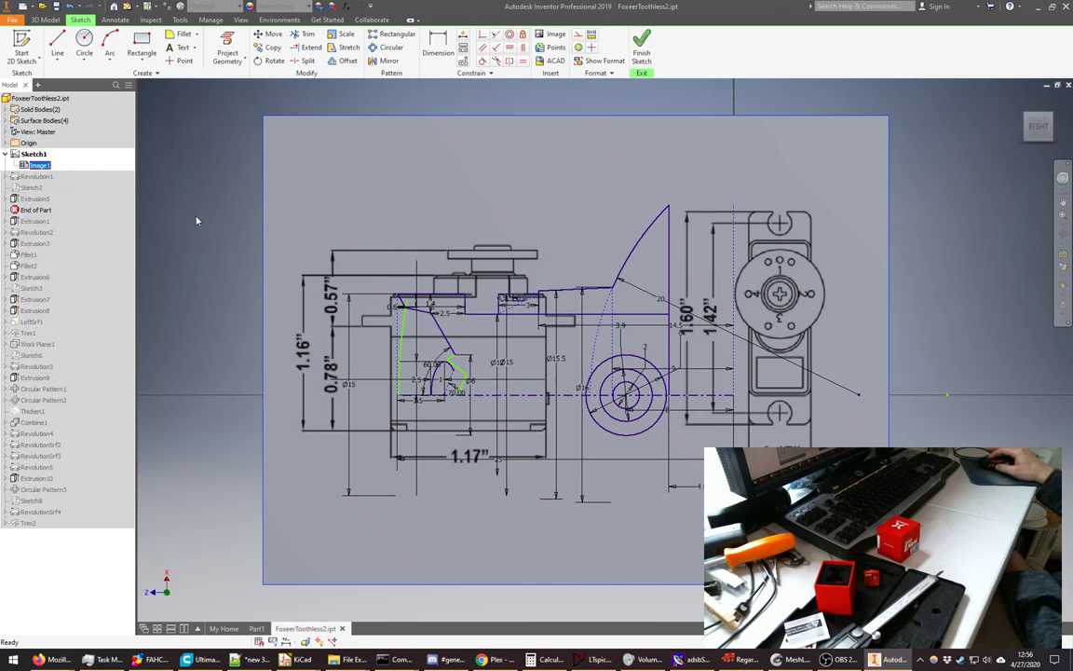
right_click(293, 166)
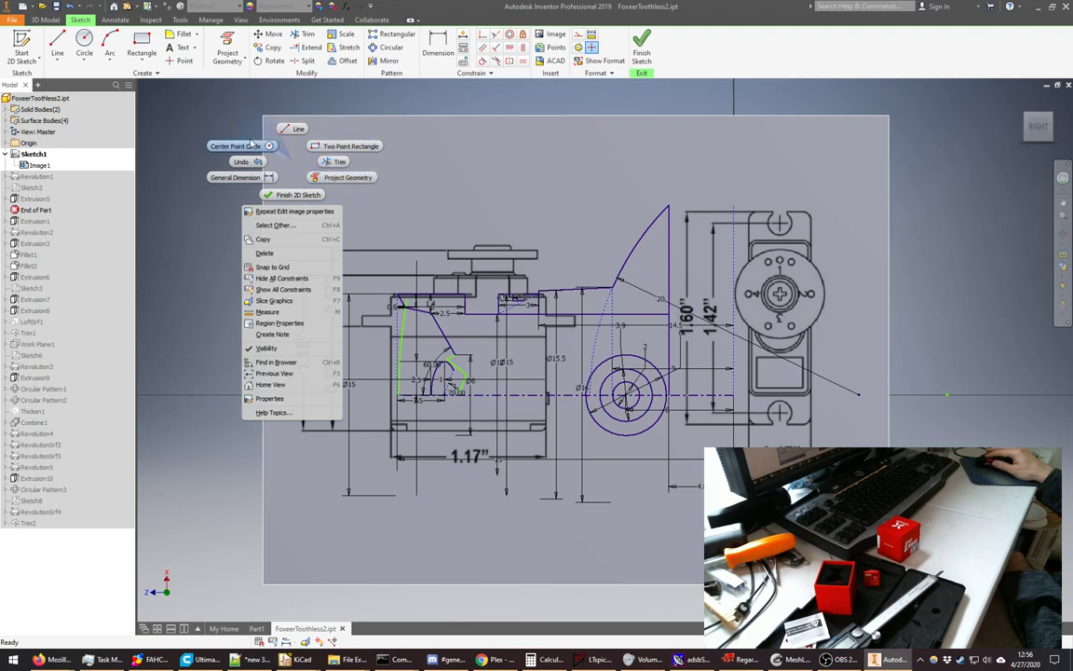
left_click(269, 397)
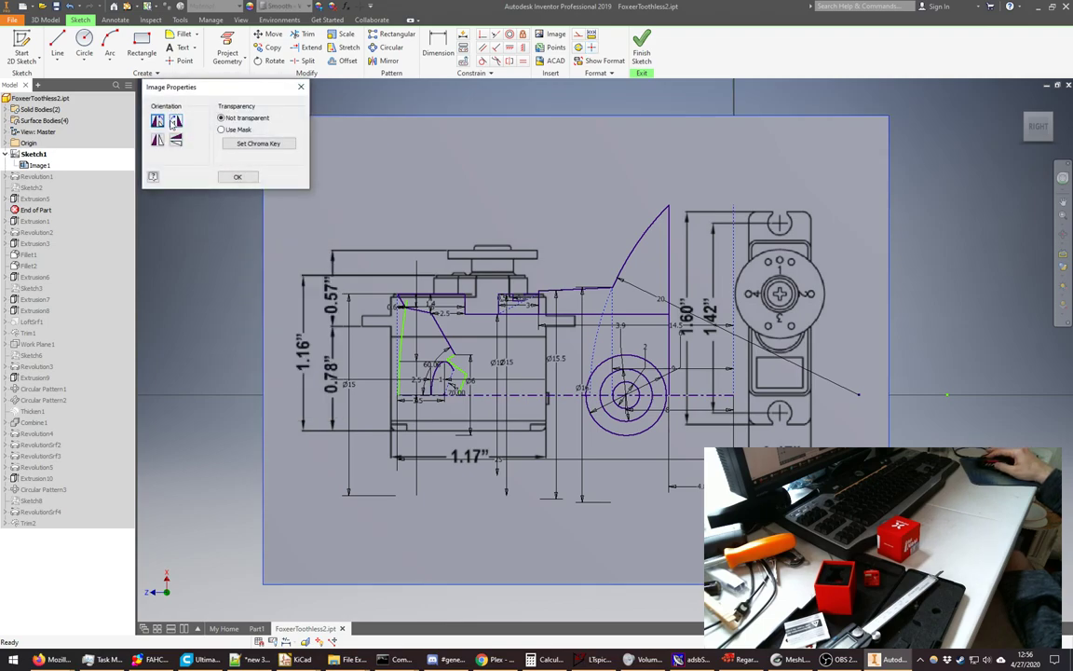
left_click(244, 179)
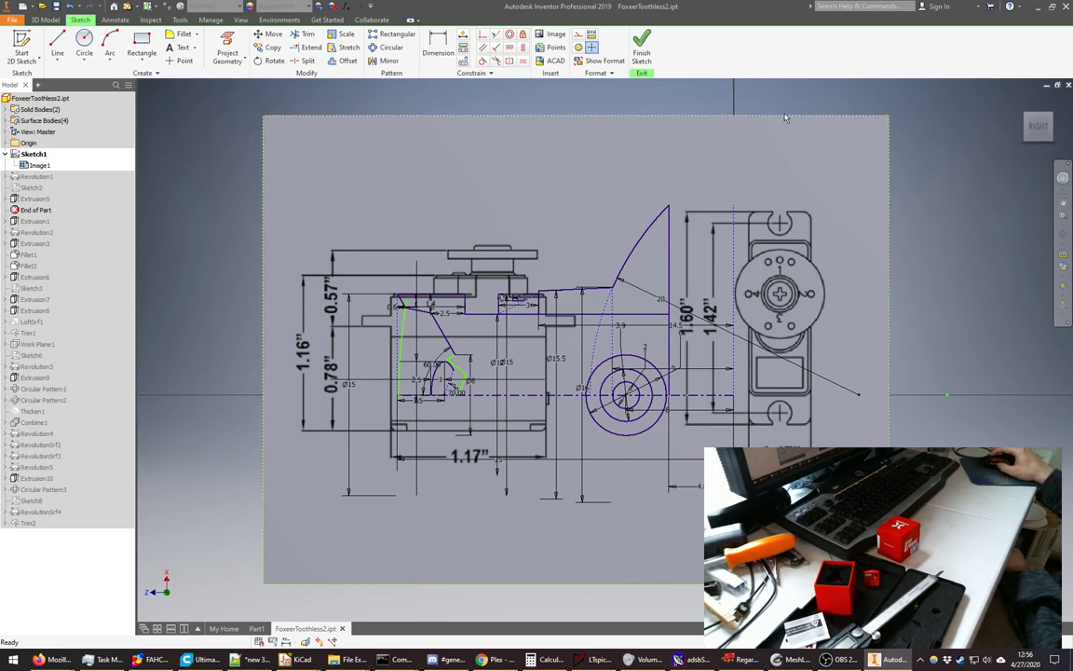
- Finish editing Sketch1 and turn off the visibility of its reference image Image1
left_click(1026, 118)
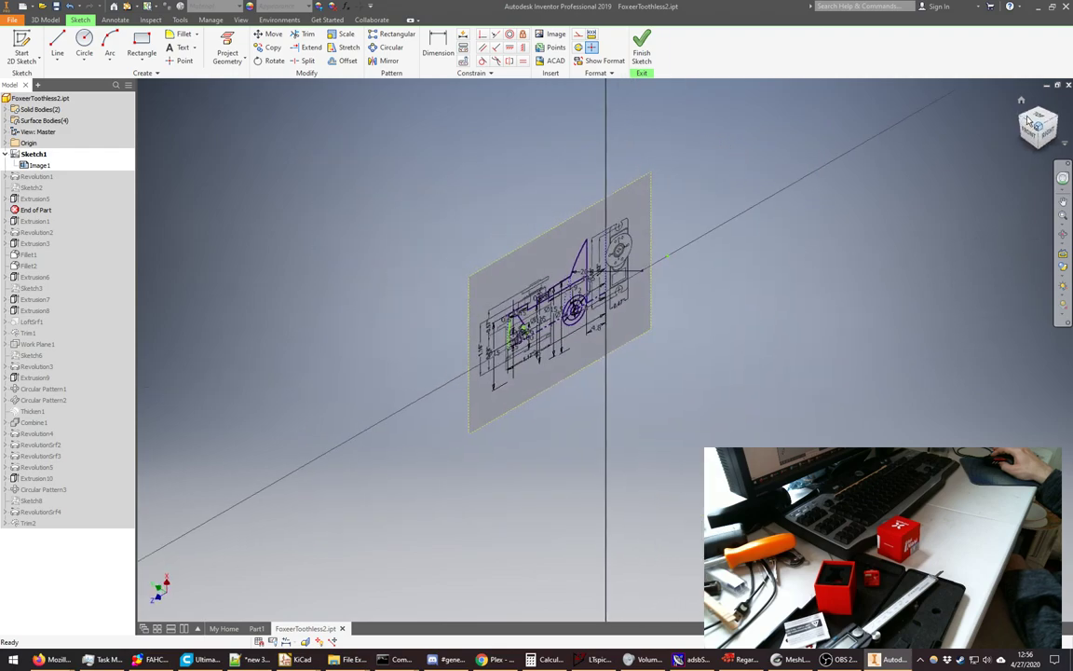
left_click(1023, 121)
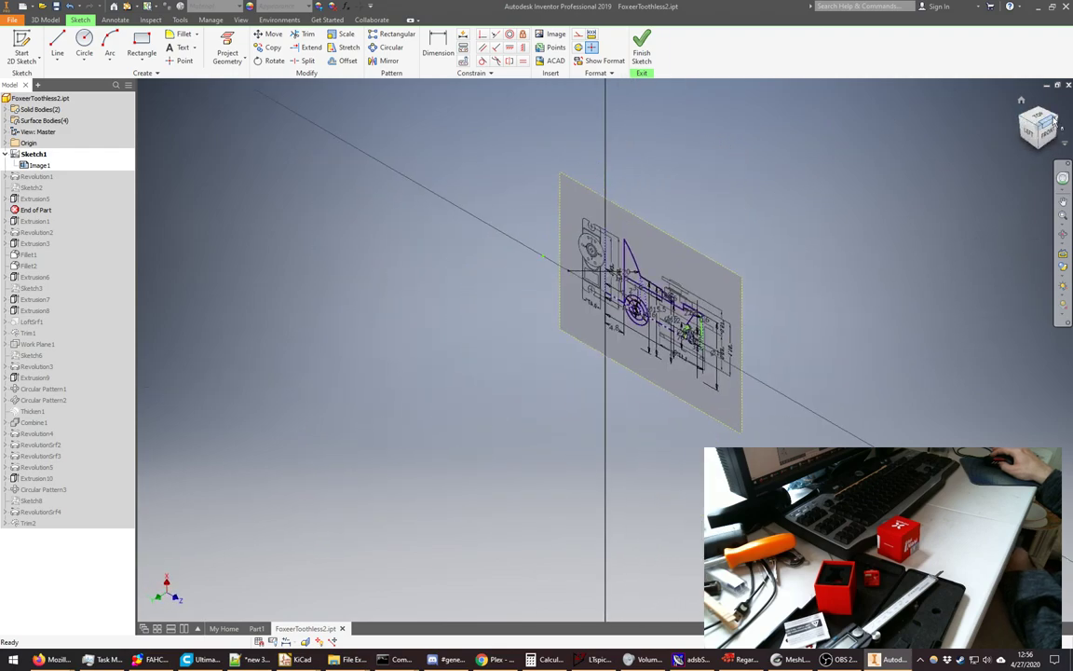
left_click(1065, 119)
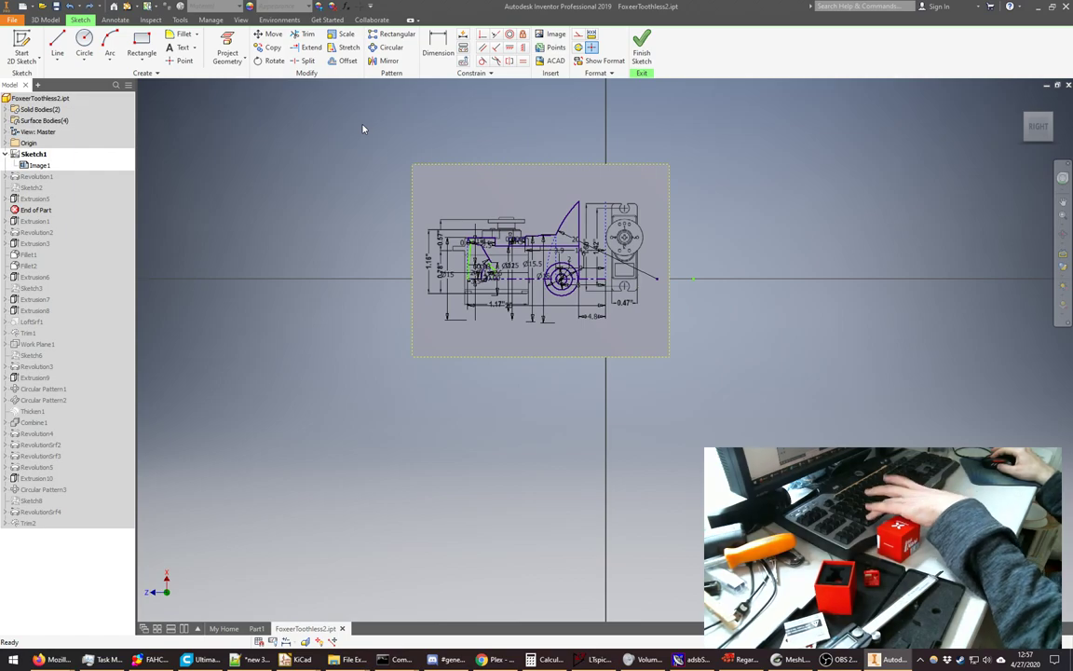
key("ctrl+Return")
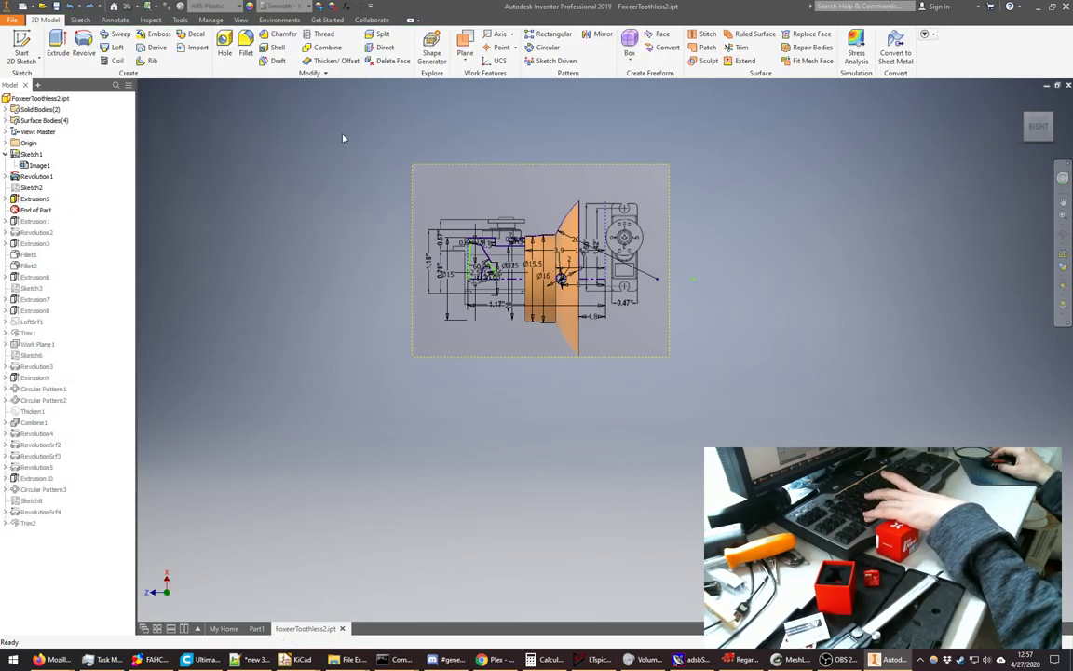
right_click(35, 165)
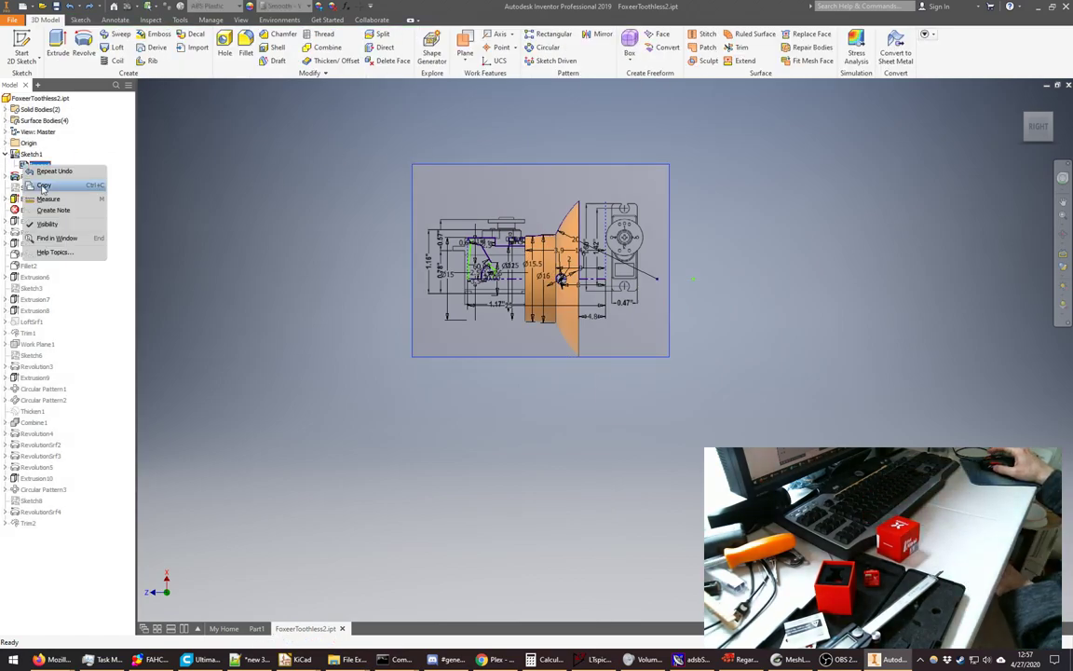
left_click(73, 222)
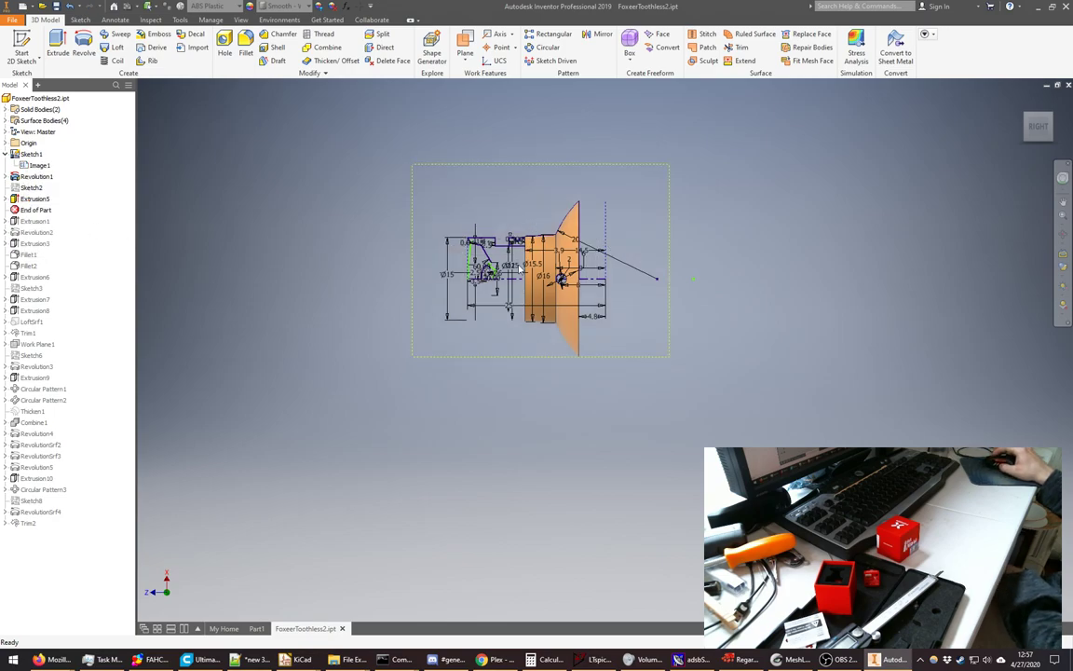
- Open Sketch1 for editing and examine the camera profile and its dimensions around the front lens area
scroll(519, 268, "up", 2)
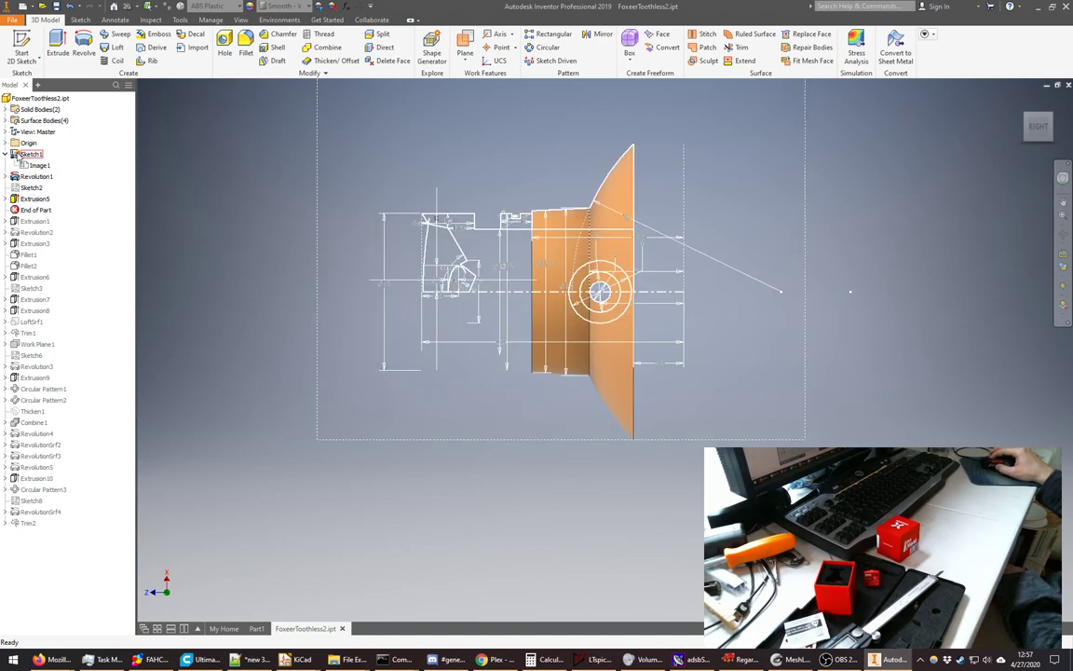
double_click(27, 154)
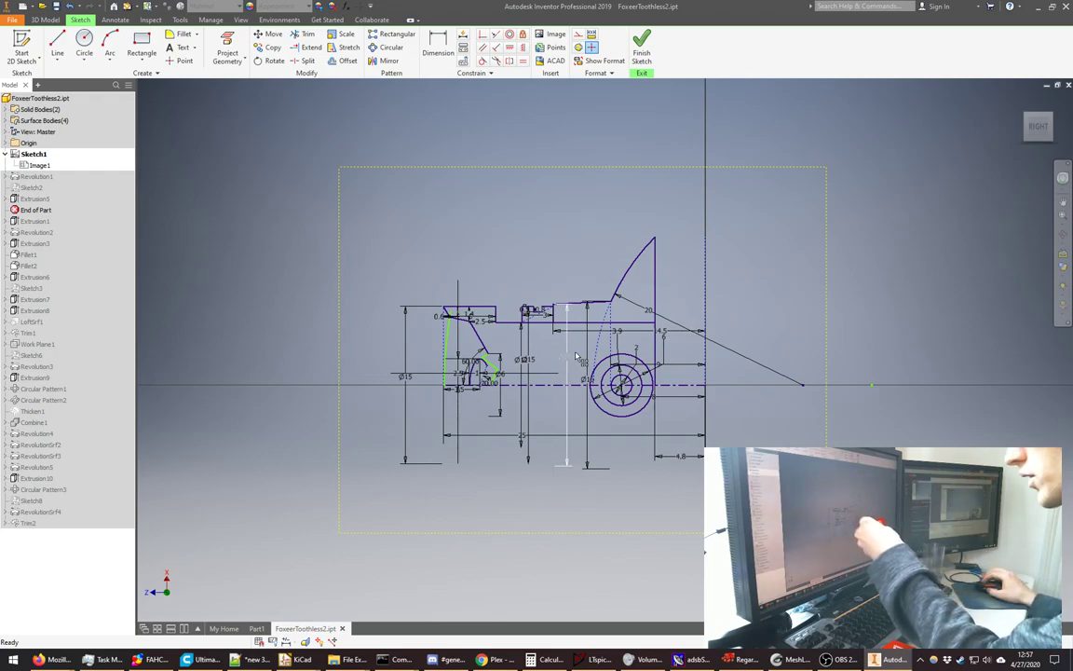
scroll(602, 335, "down", 3)
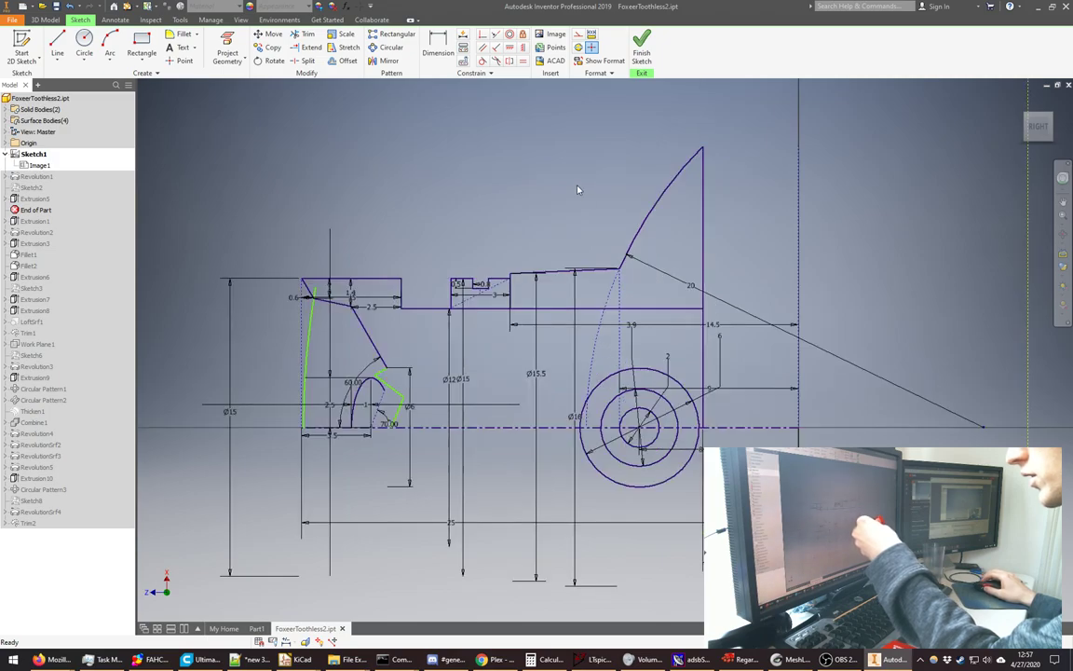
scroll(510, 260, "up", 3)
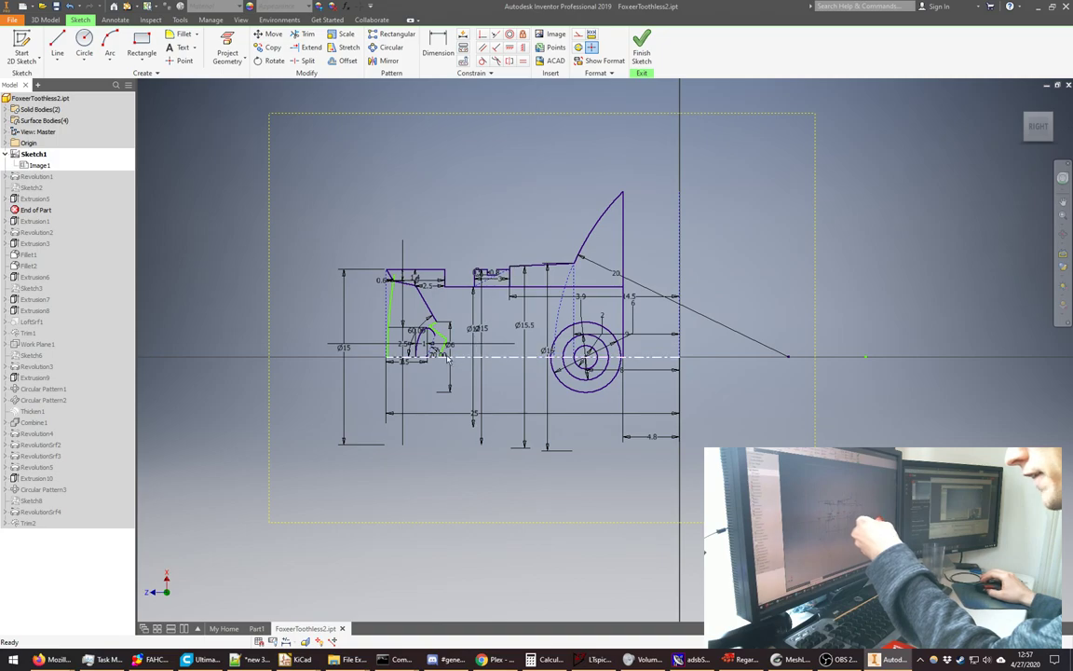
scroll(424, 331, "down", 4)
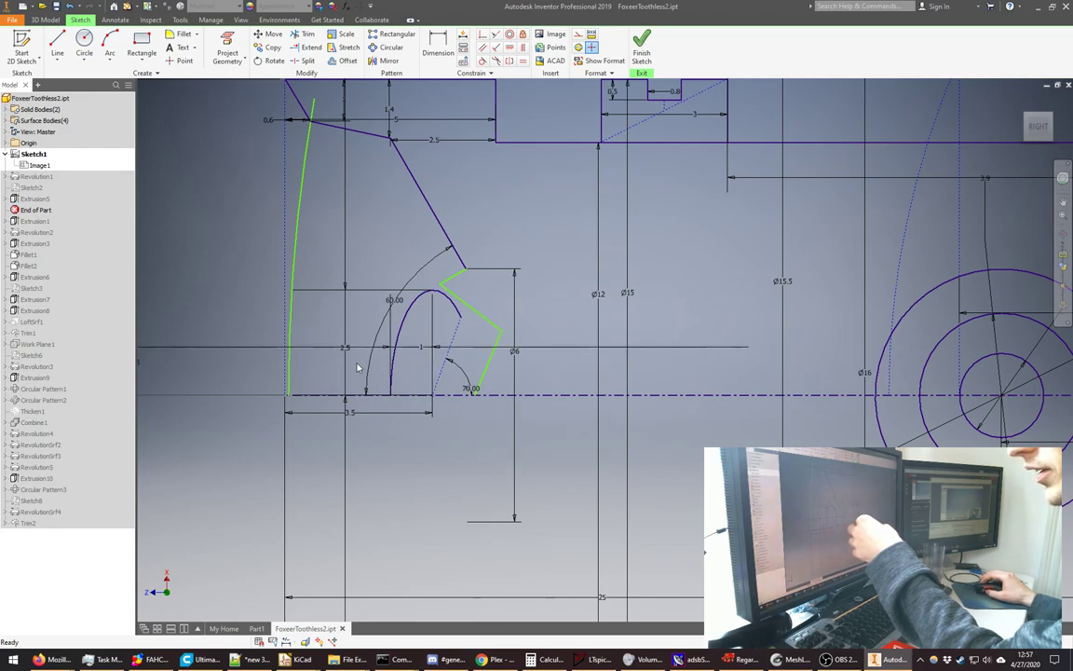
- Try moving the centre point of the front lens arc off and along the centre axis to test how the arc can move
scroll(352, 358, "up", 3)
scroll(345, 320, "up", 2)
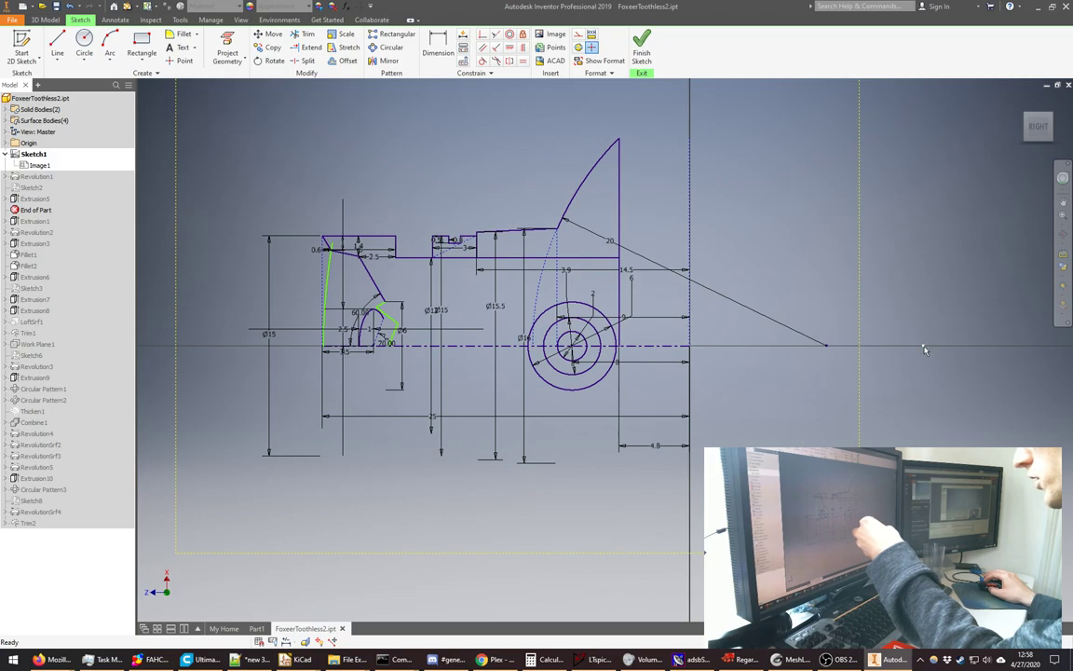
left_click_drag(913, 323, 826, 279)
left_click_drag(736, 376, 736, 375)
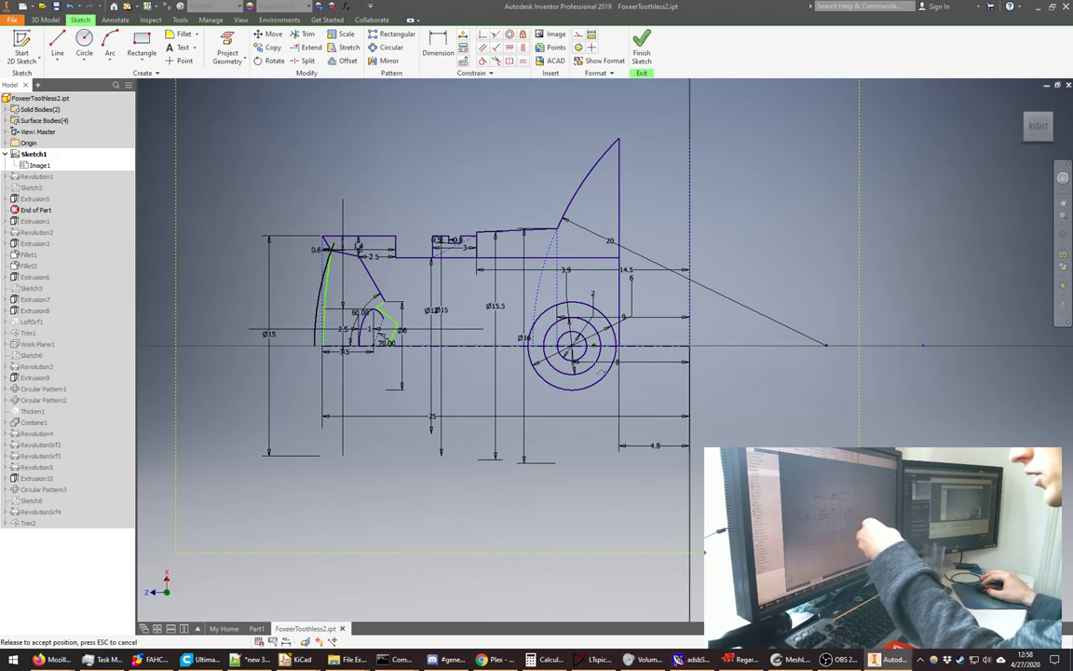
left_click_drag(923, 345, 731, 403)
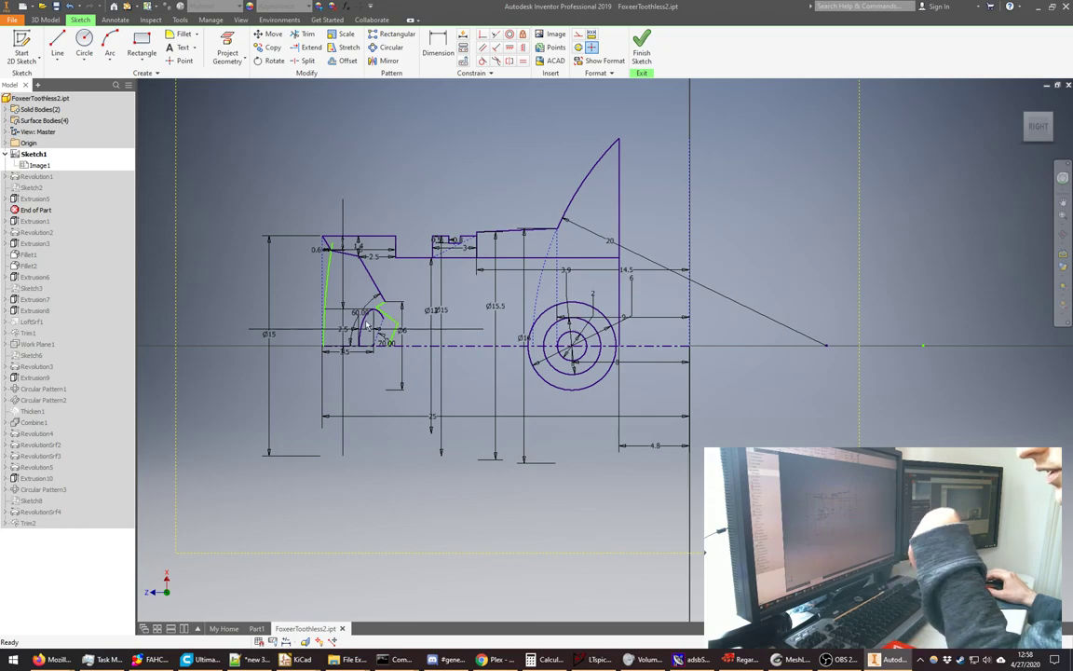
scroll(364, 326, "up", 2)
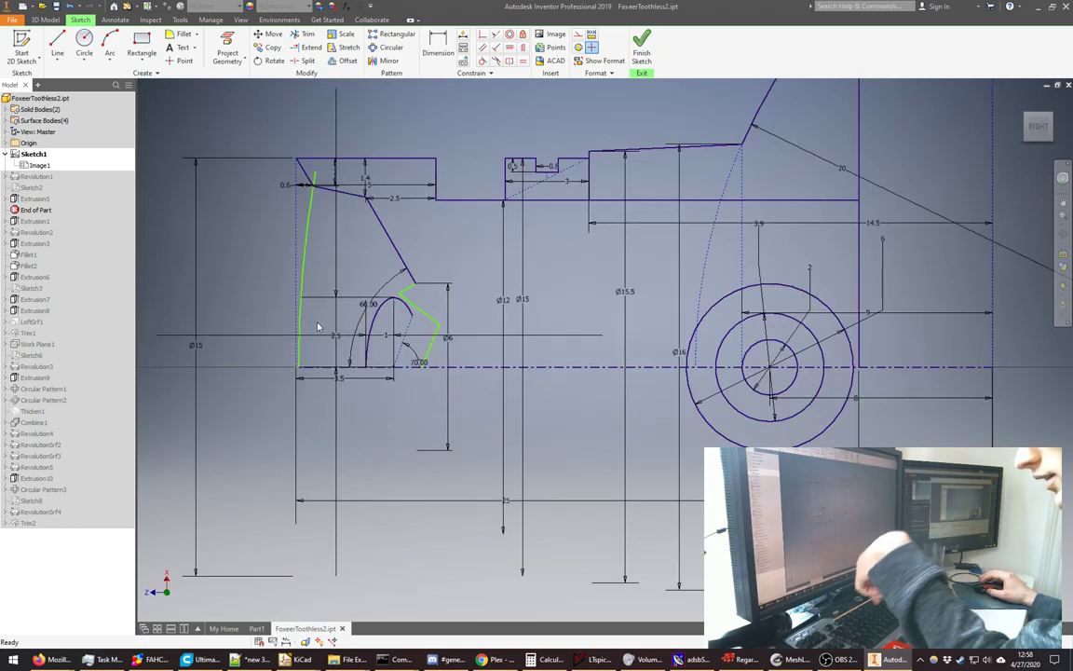
key("d")
key("Escape")
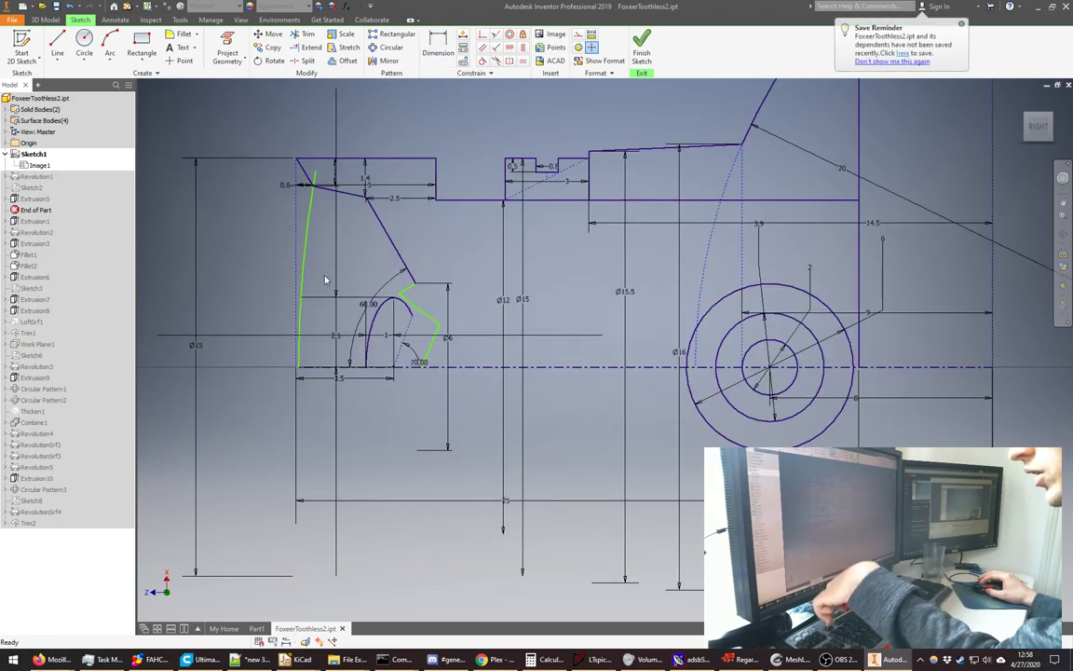
scroll(247, 292, "down", 5)
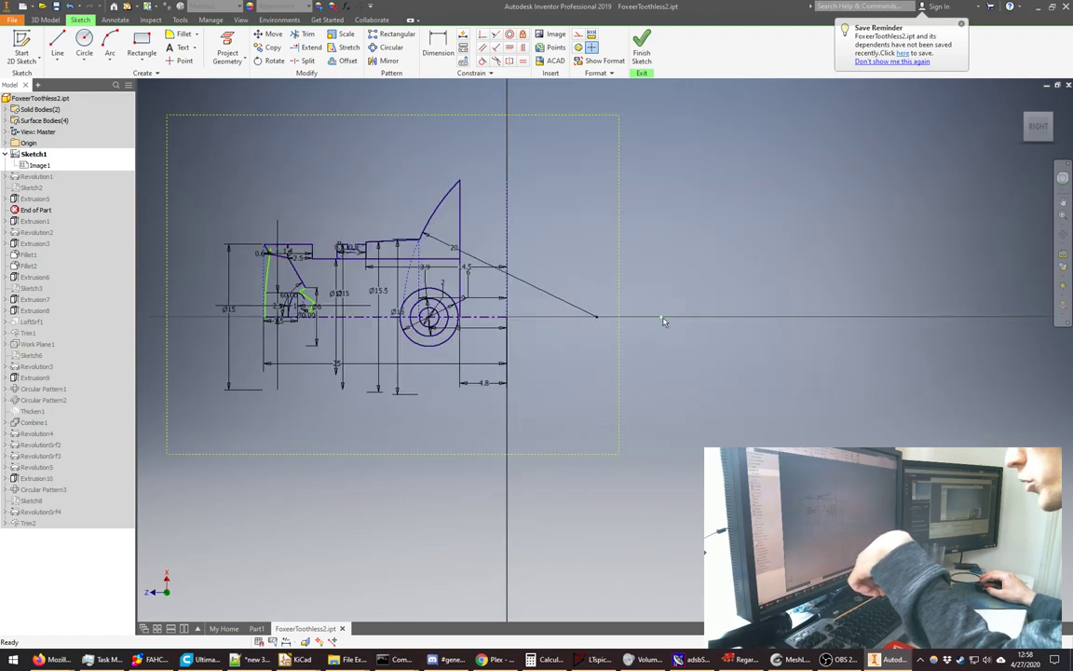
left_click_drag(663, 320, 596, 317)
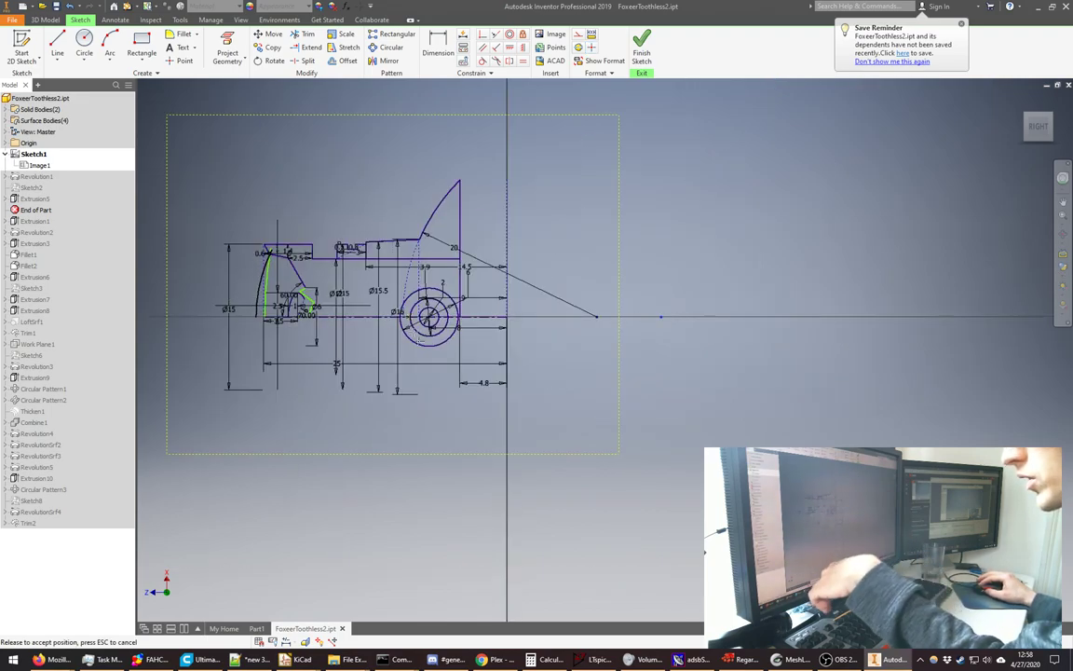
left_click_drag(525, 355, 522, 353)
left_click_drag(663, 319, 573, 368)
scroll(256, 286, "up", 5)
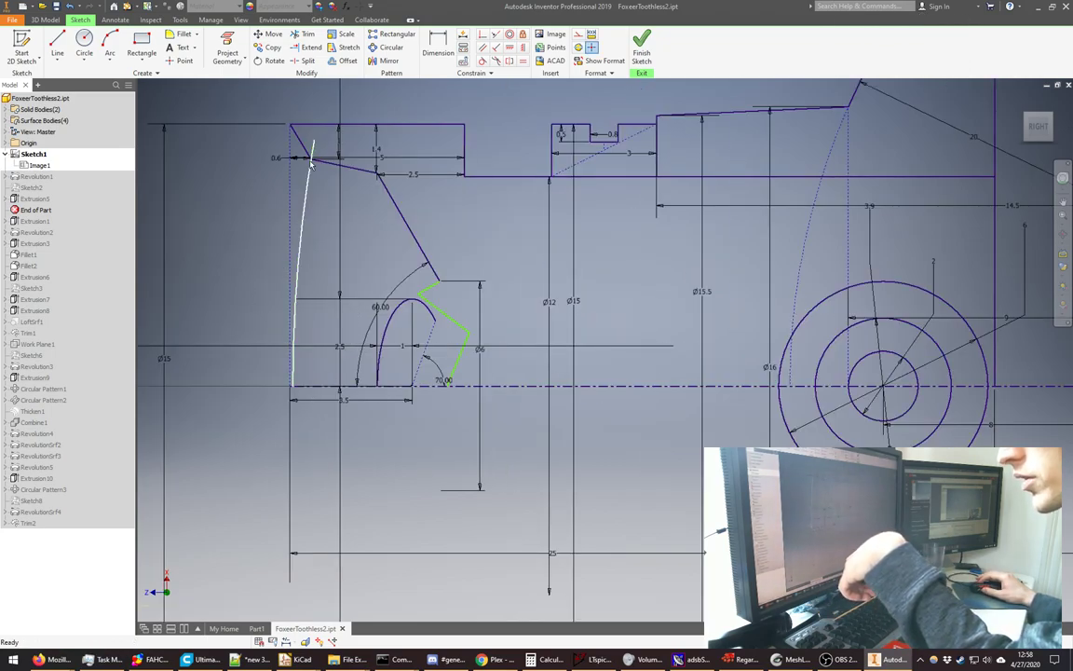
- Dimension the front lens arc with a radius of 40 mm
scroll(292, 378, "up", 3)
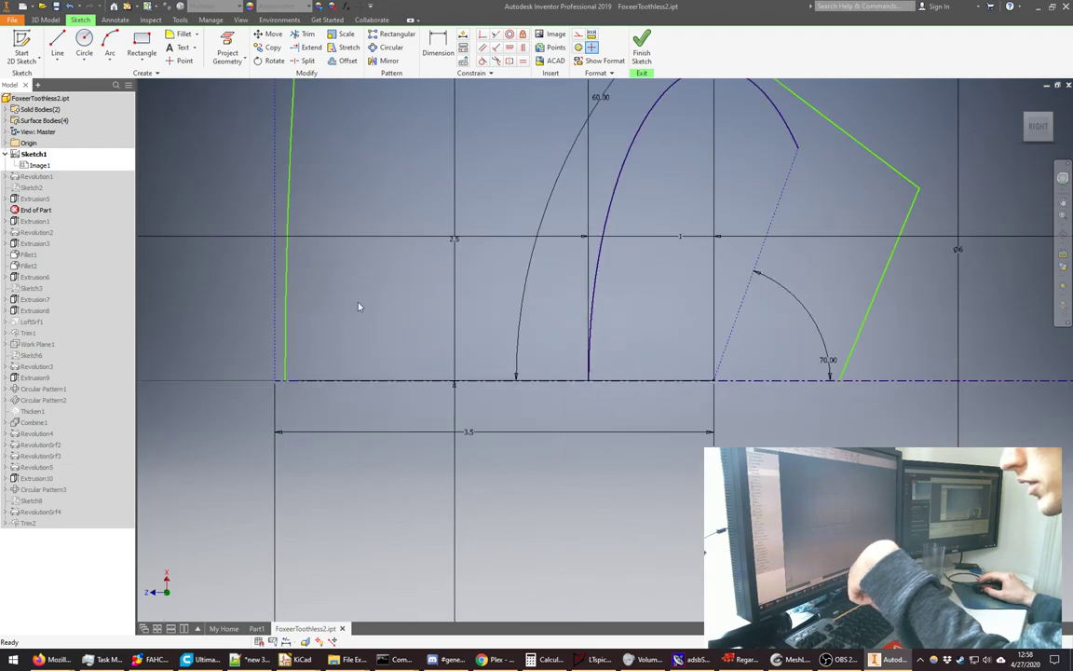
key("d")
left_click(287, 314)
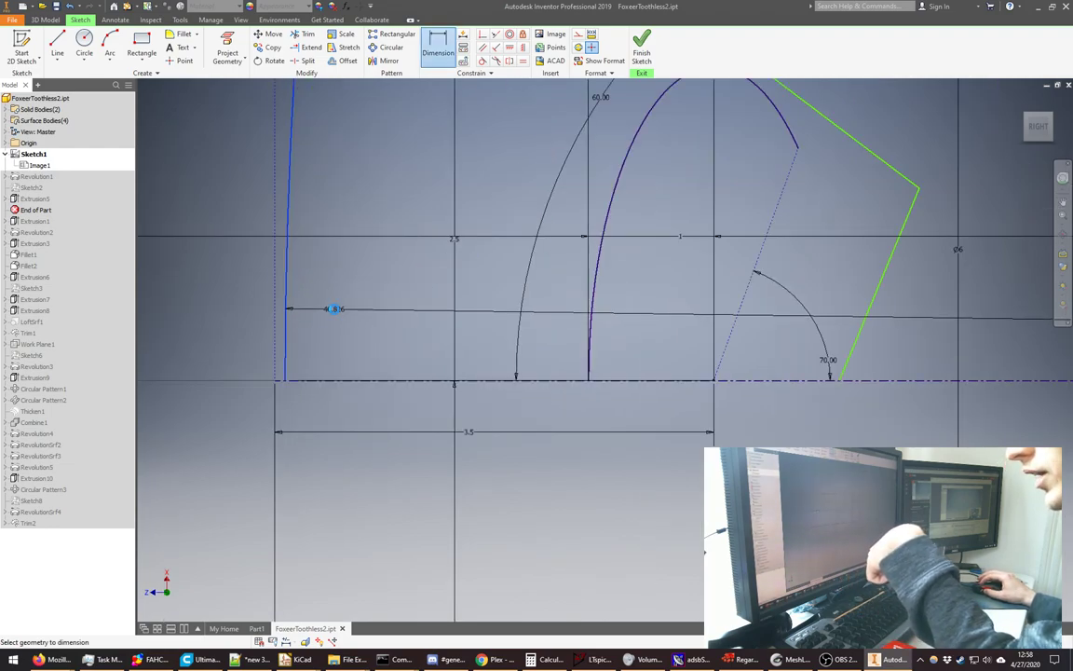
left_click(332, 308)
type("40.826946")
key("Return")
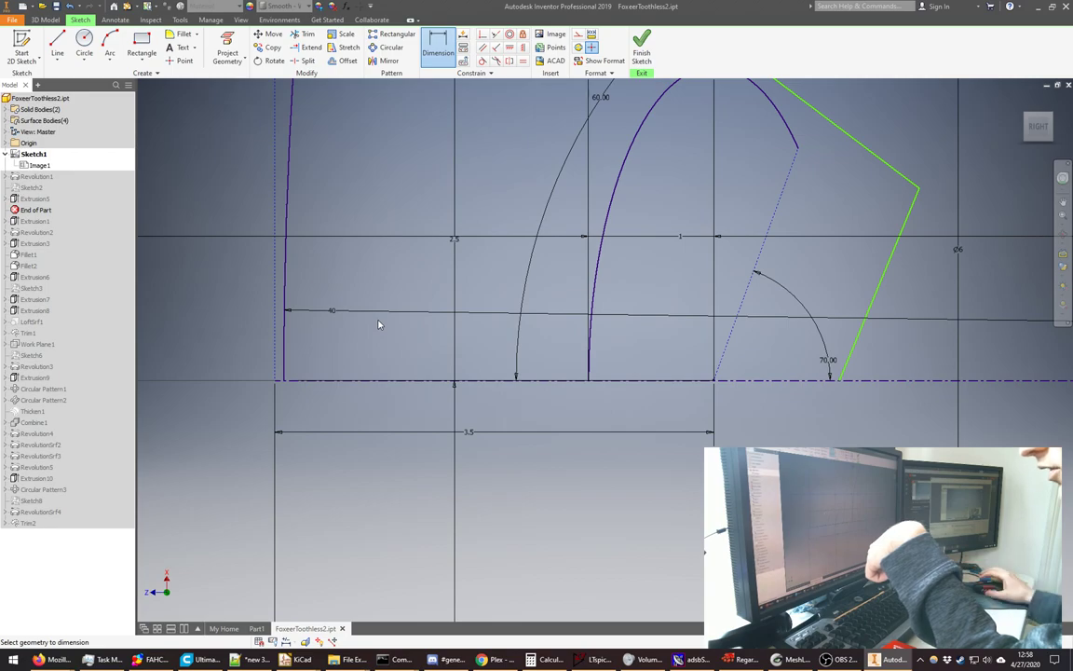
- Make the sloped rear line of the inner profile parallel to the dashed 70° line behind the small inner arc
scroll(341, 386, "down", 2)
scroll(588, 274, "down", 2)
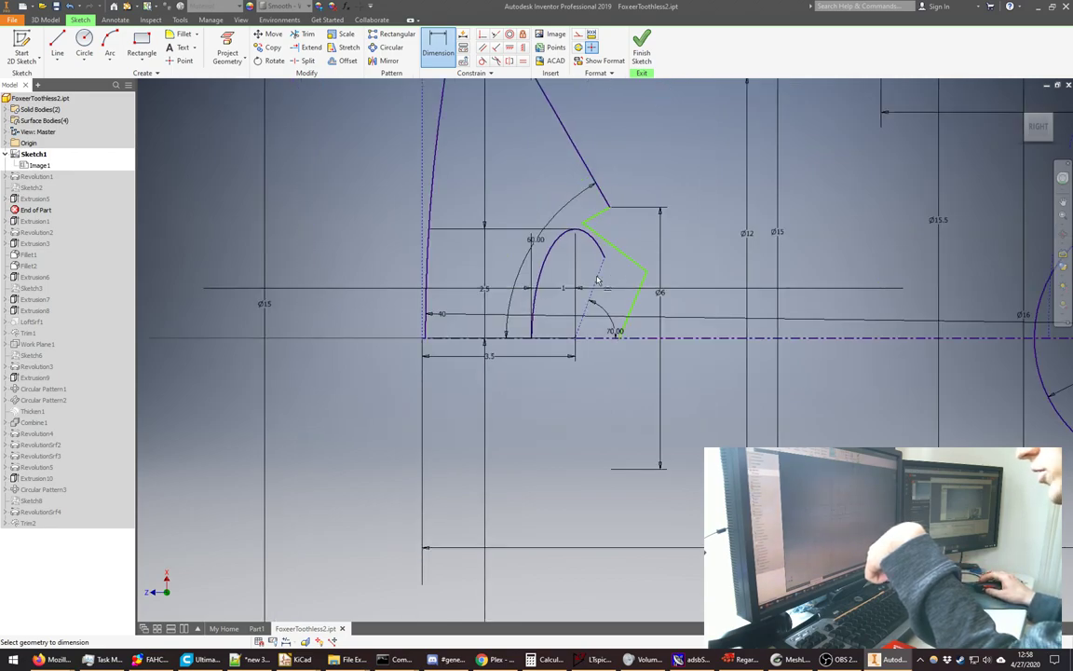
scroll(652, 283, "up", 3)
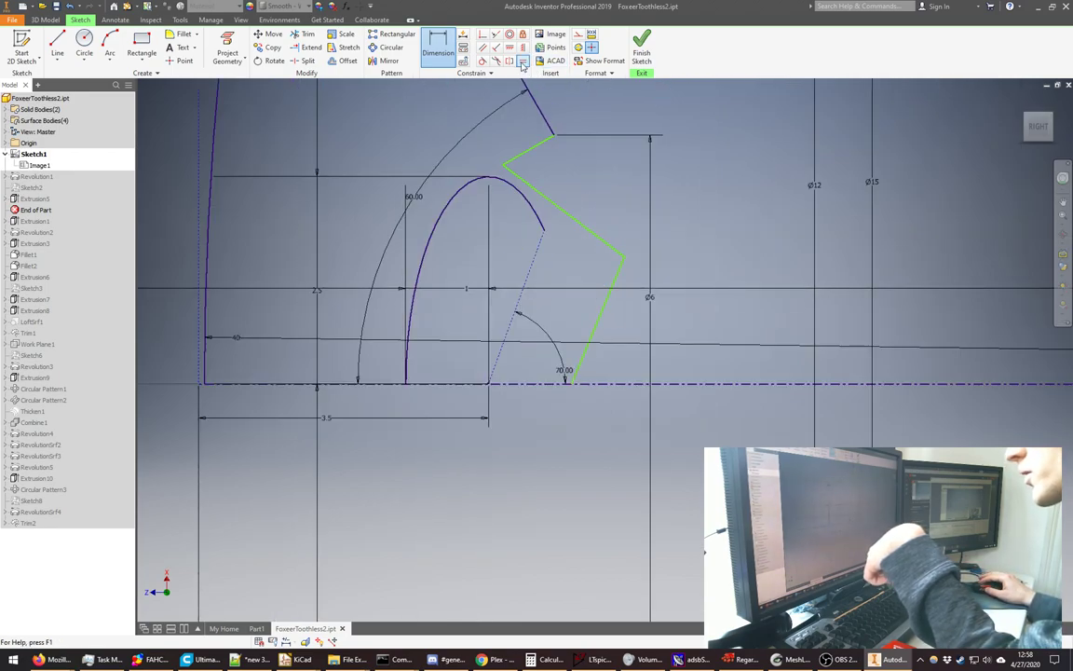
left_click(481, 46)
left_click(600, 325)
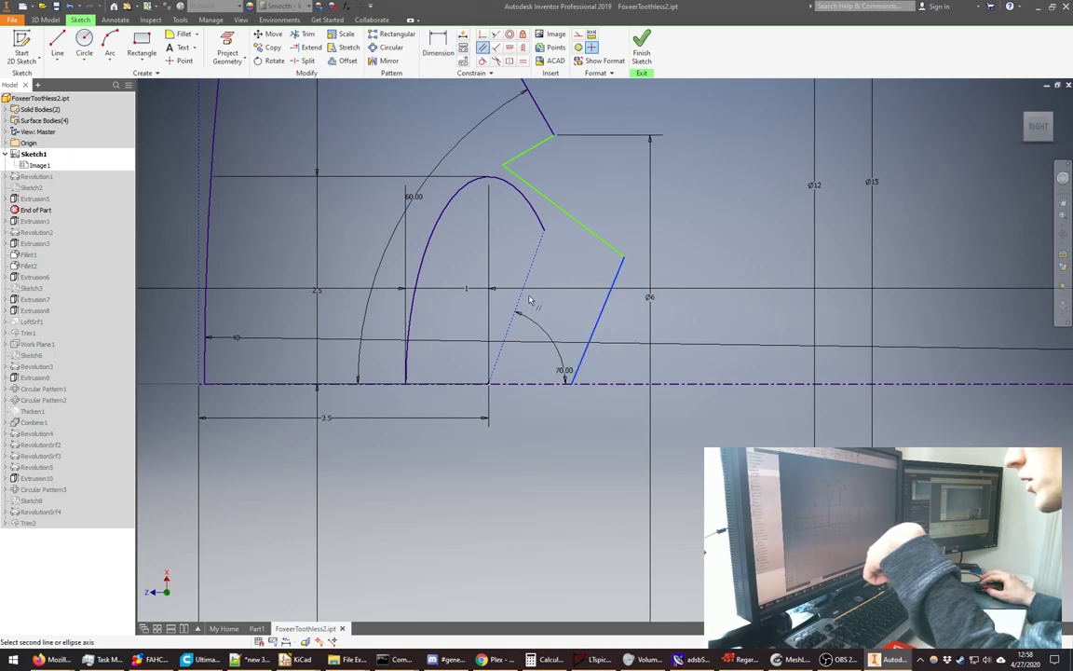
left_click(520, 292)
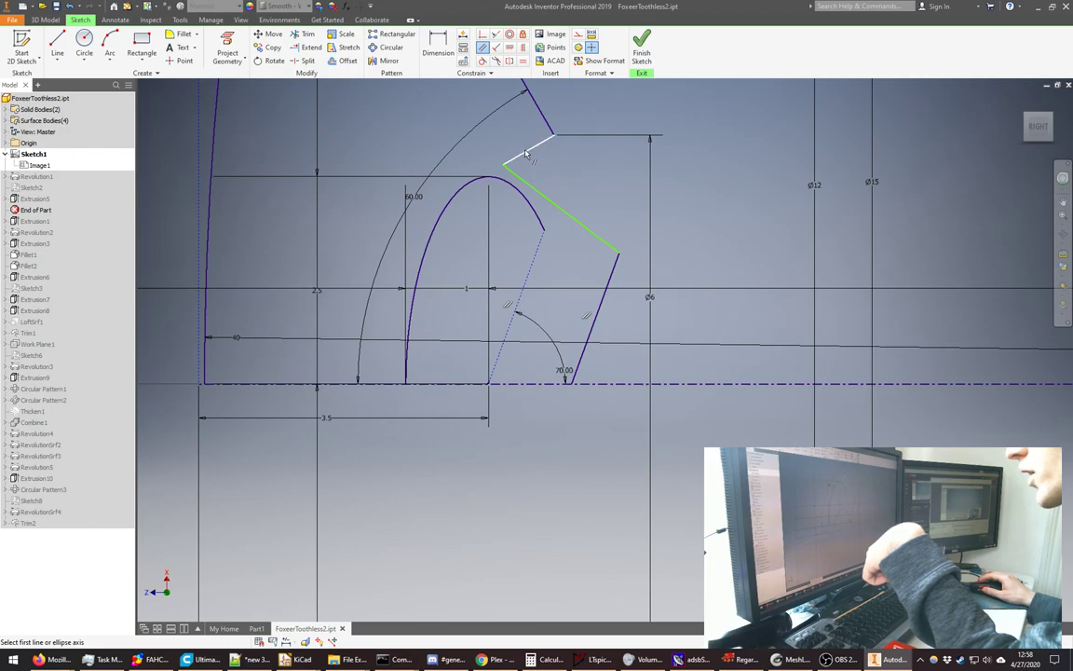
- Make the short line at the inner corner perpendicular to the long 60° sloped line it meets
scroll(496, 258, "down", 2)
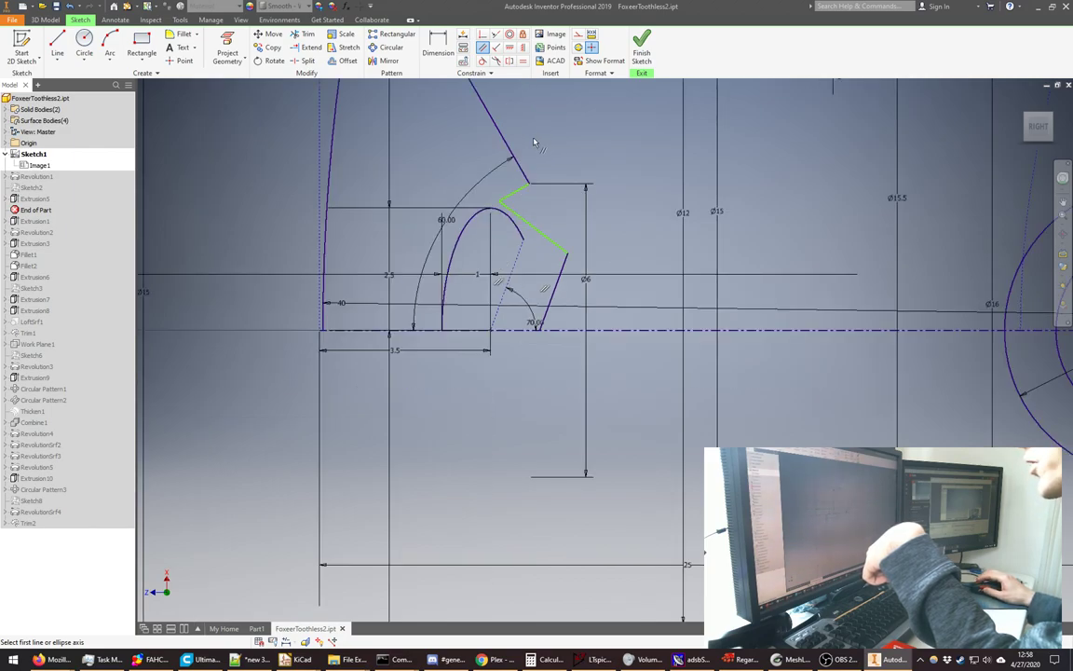
scroll(534, 142, "up", 2)
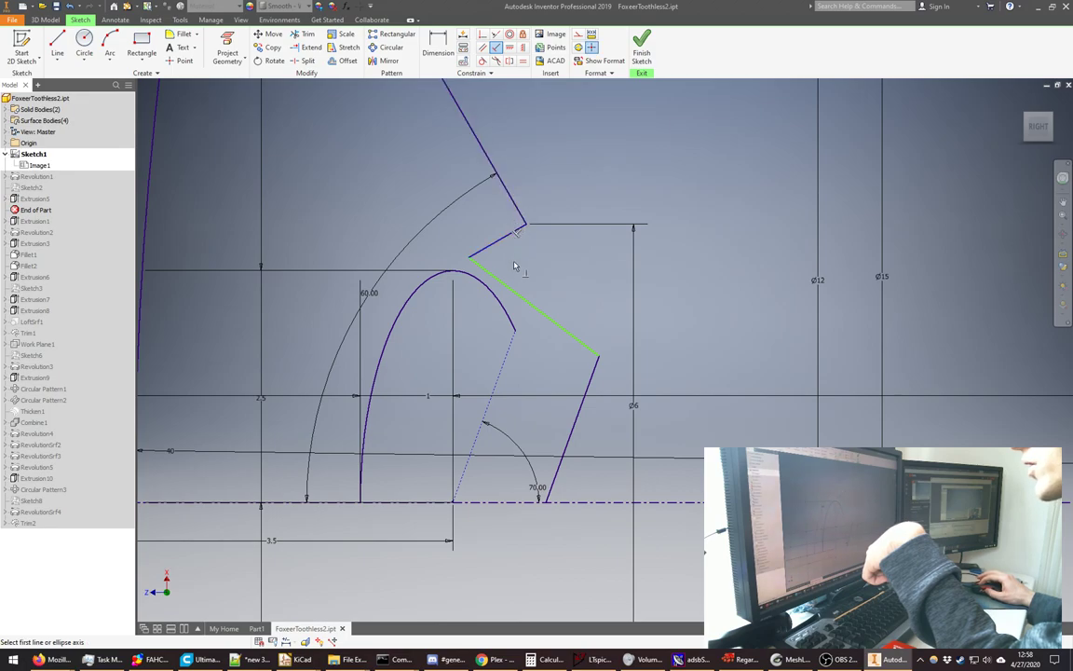
right_click(559, 176)
left_click(609, 241)
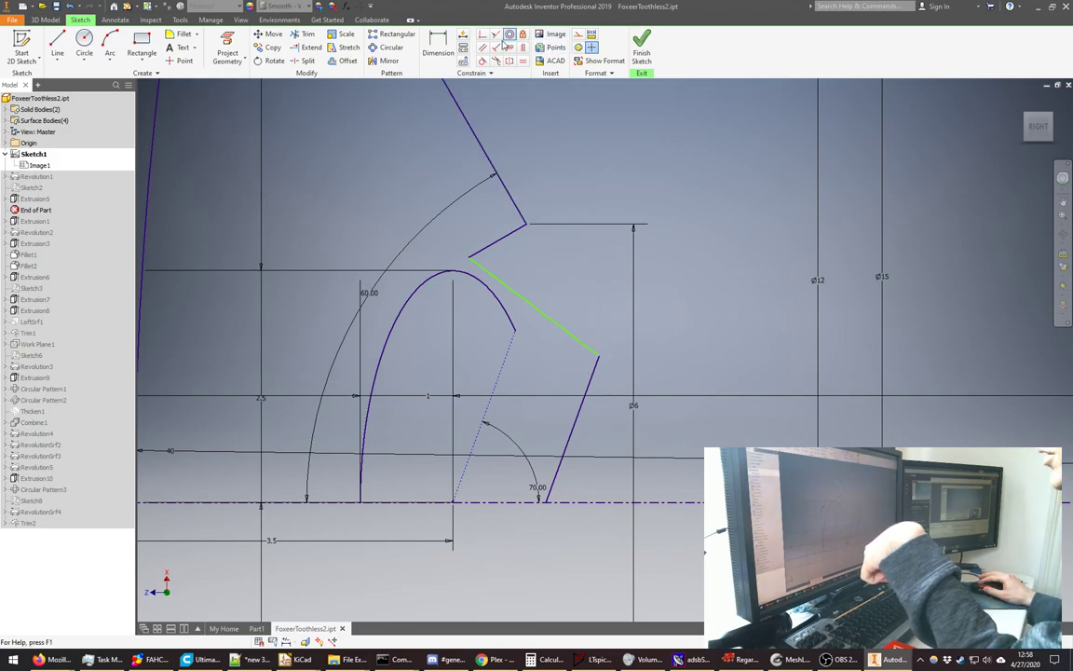
left_click(482, 35)
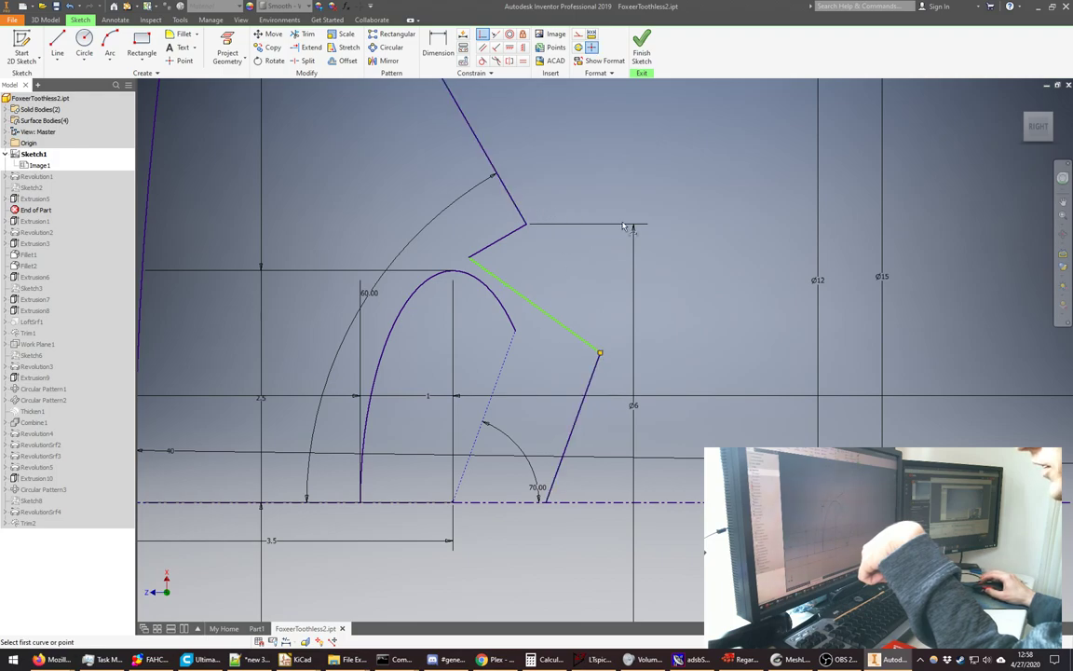
right_click(662, 196)
left_click(701, 197)
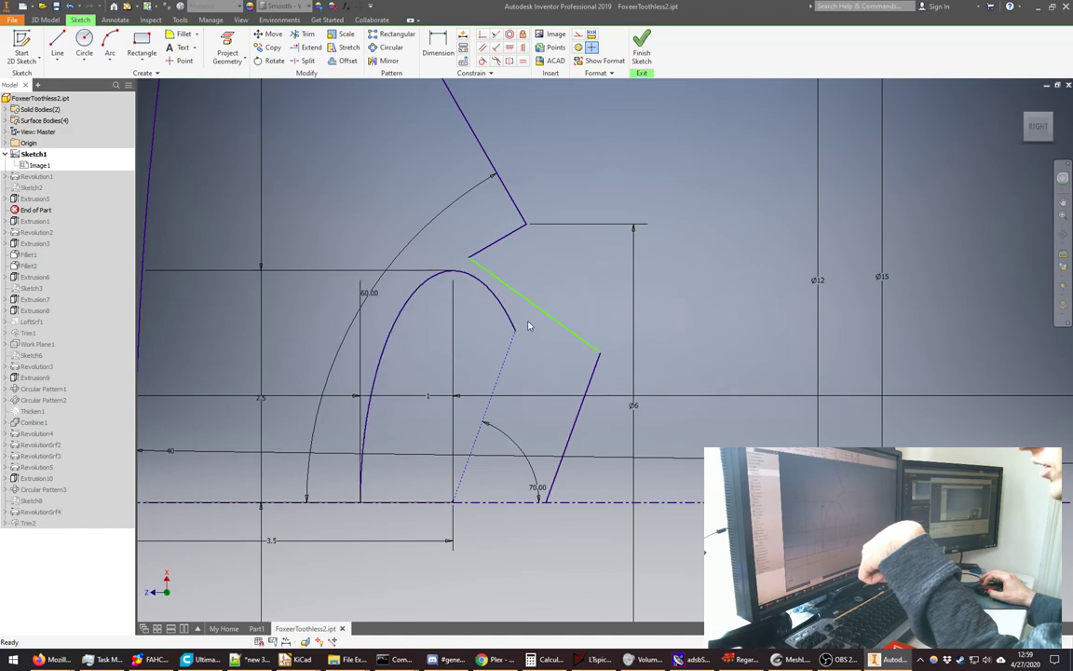
scroll(421, 305, "down", 3)
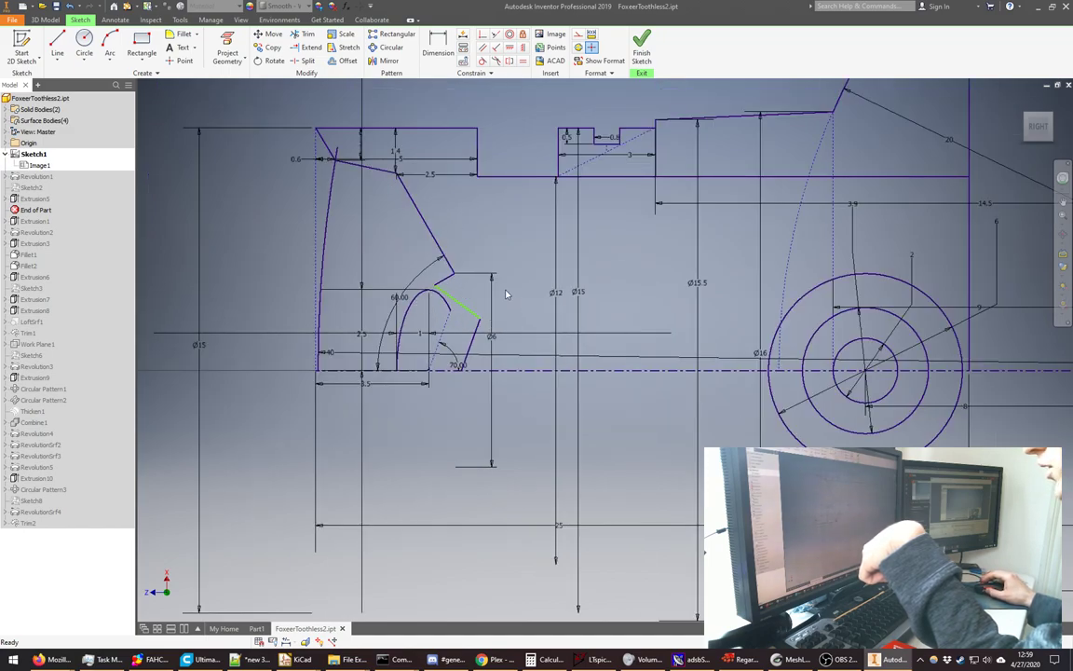
scroll(506, 295, "up", 5)
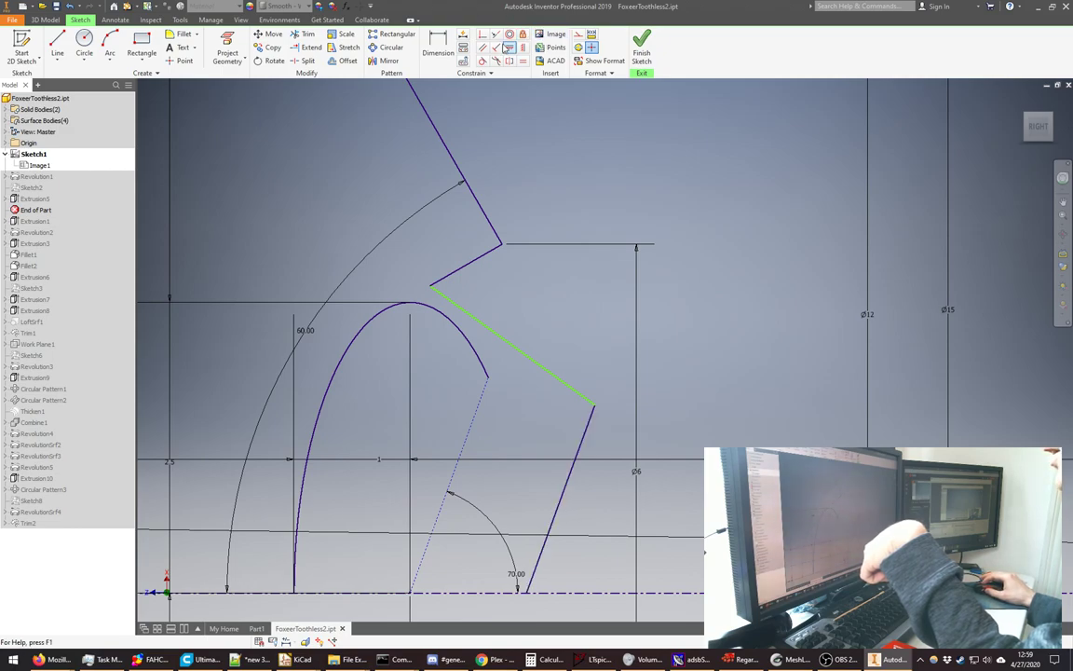
- Try a construction line from the midpoint of the sloped rear line to the inner corner of the 60° line
left_click(58, 39)
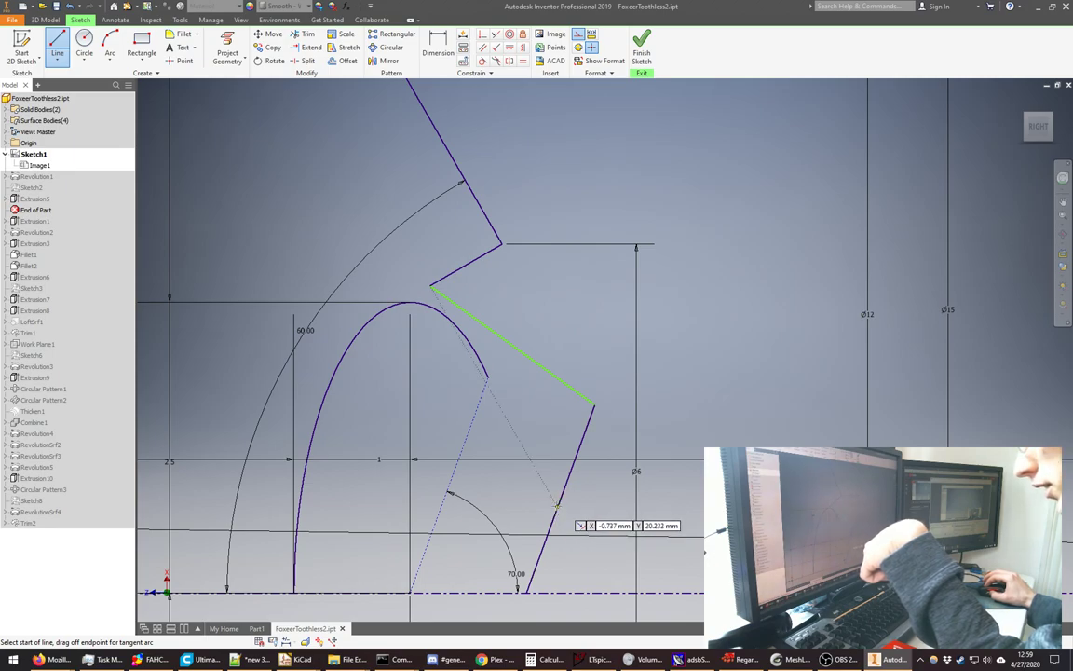
left_click(560, 498)
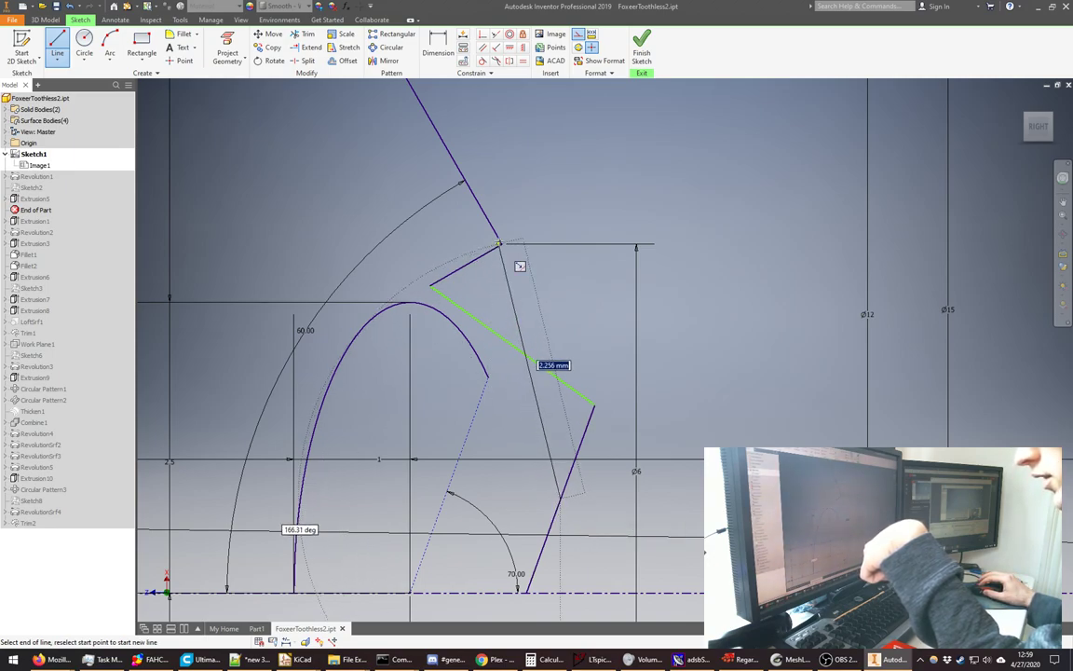
double_click(503, 245)
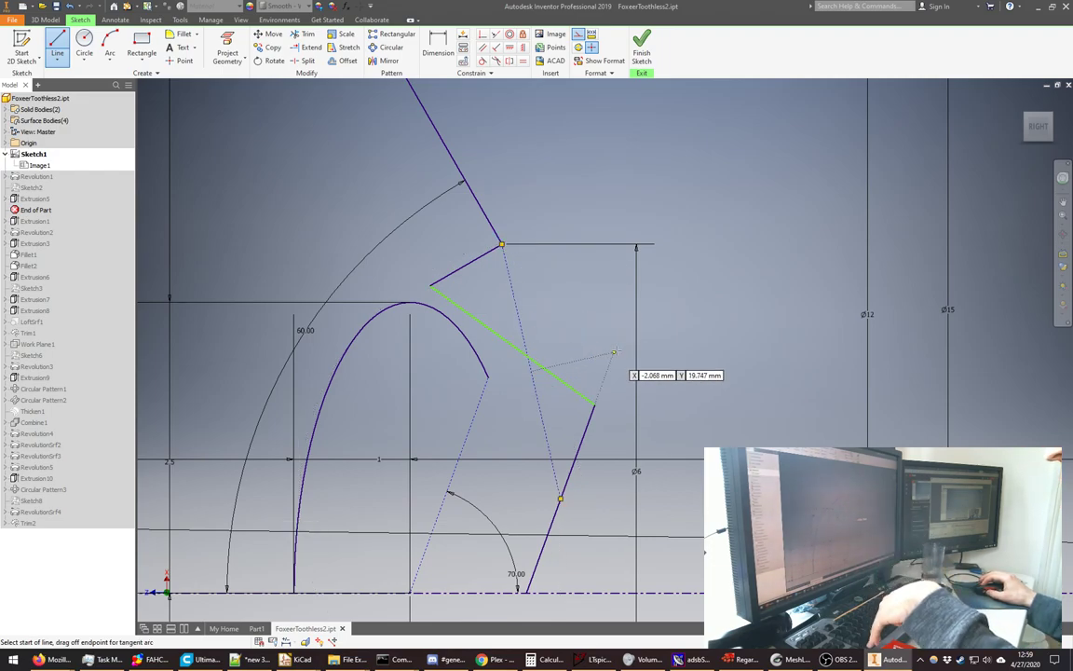
key("Escape")
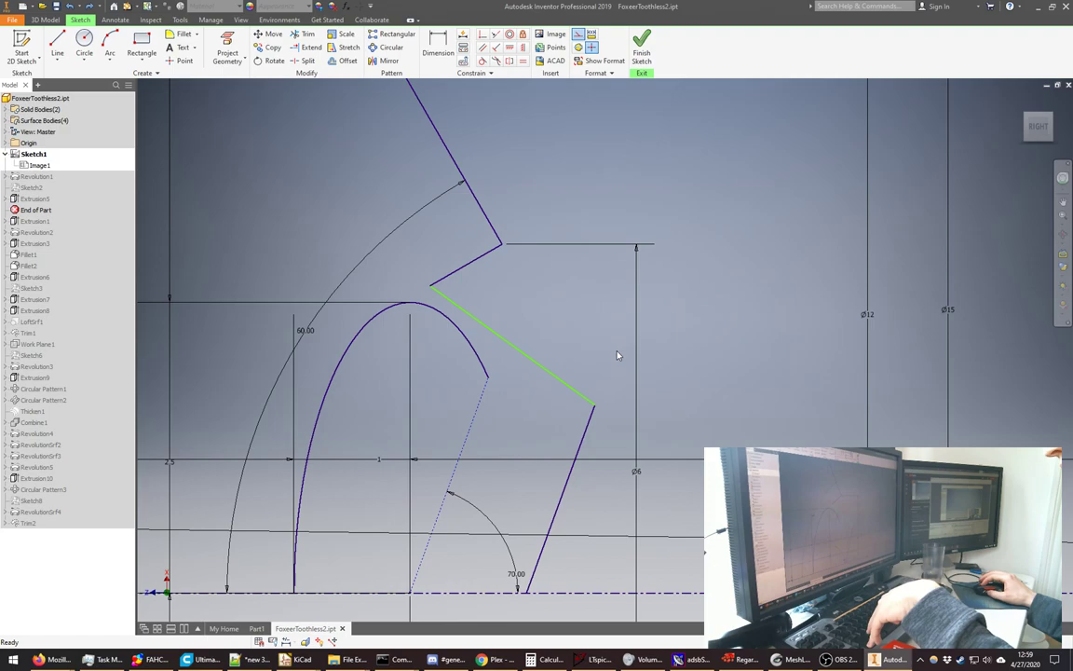
- Draw a construction line from the inner corner of the 60° line to the rear line's endpoint on the centre axis
left_click(59, 41)
left_click(501, 244)
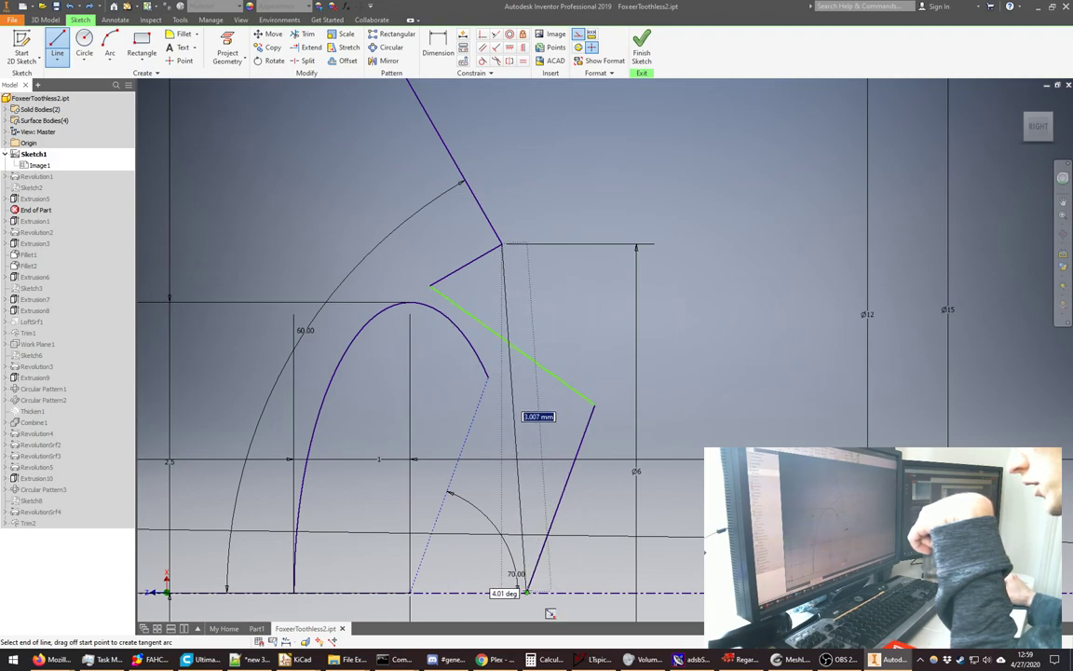
key("Escape")
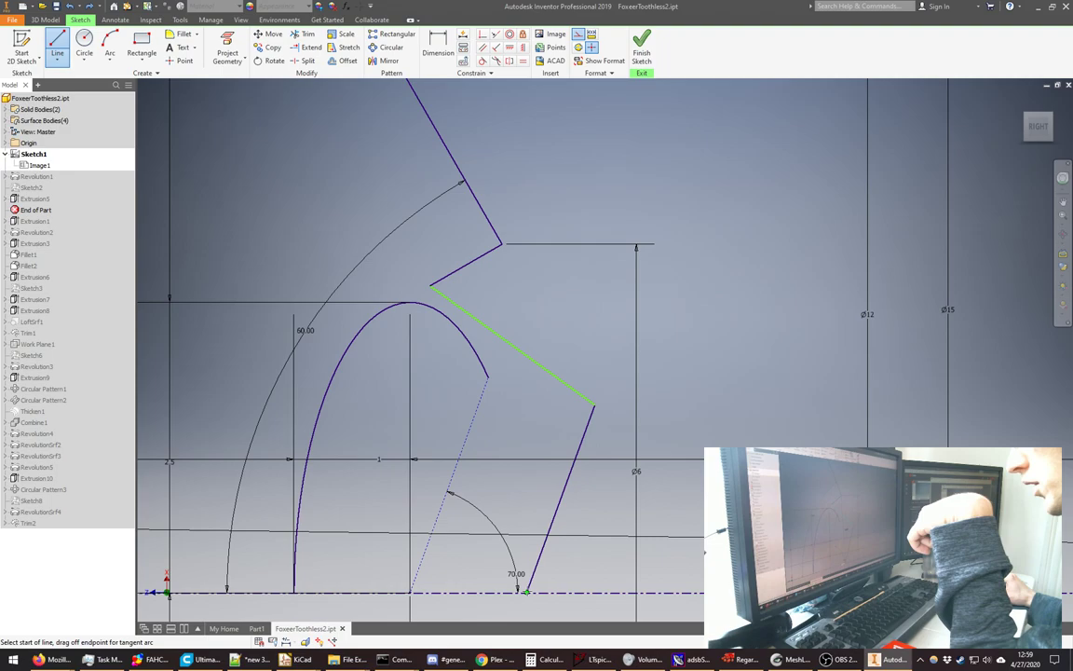
- Constrain the midpoint of the remaining unconstrained slanted line to be coincident with the new construction line
left_click(482, 35)
left_click(513, 346)
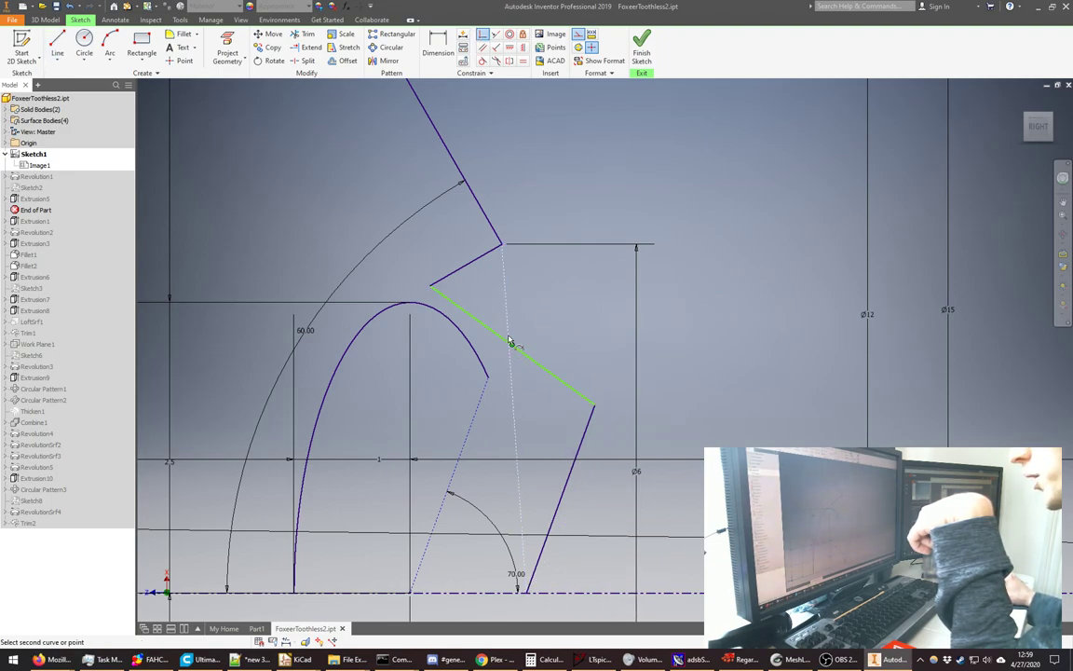
left_click(510, 344)
right_click(546, 293)
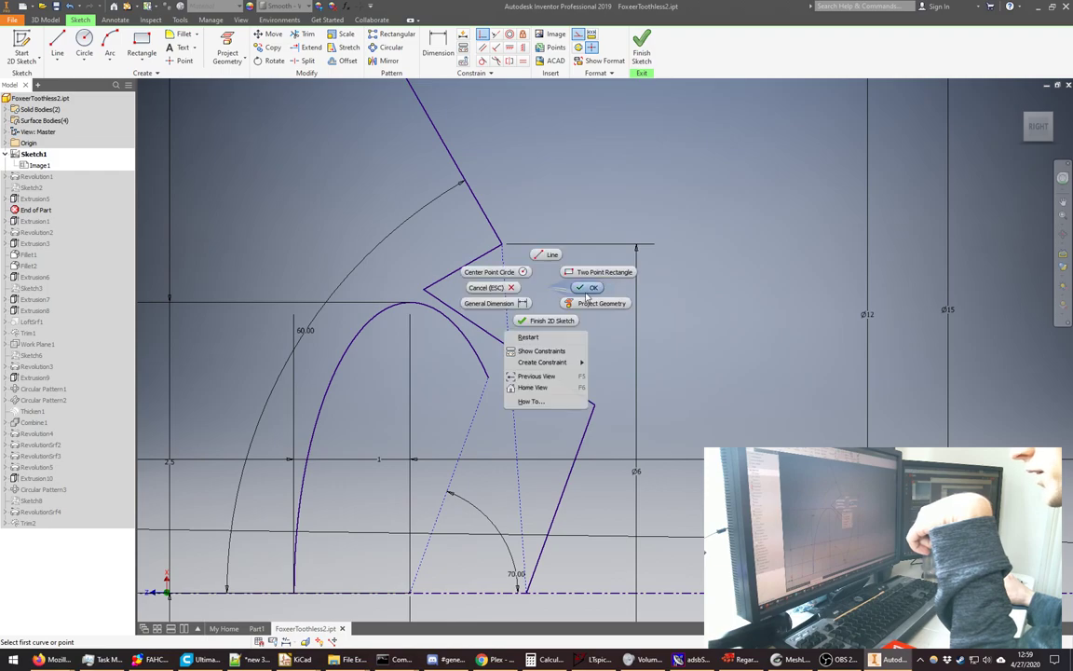
left_click(547, 249)
- Delete the reference image Image1 from Sketch1
scroll(478, 344, "down", 2)
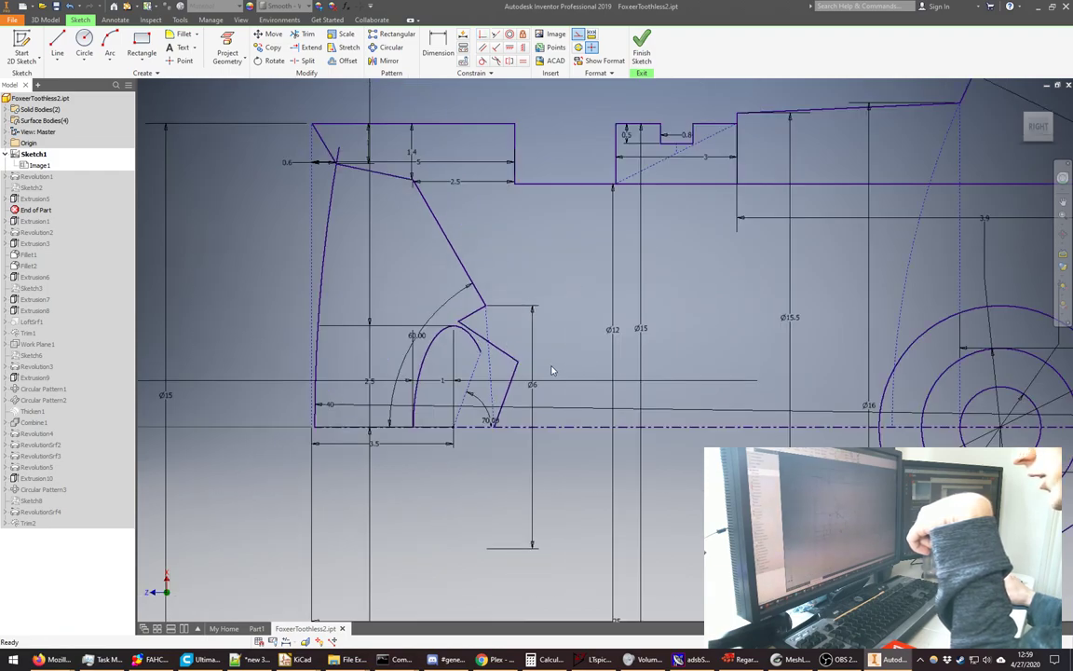
scroll(373, 412, "down", 2)
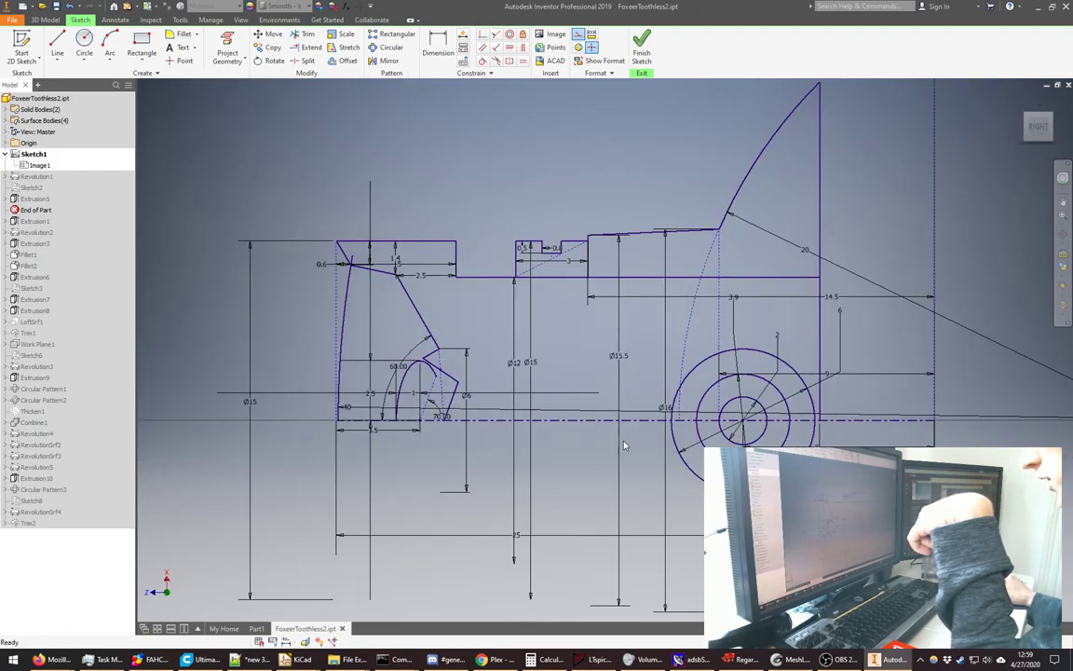
scroll(486, 369, "down", 4)
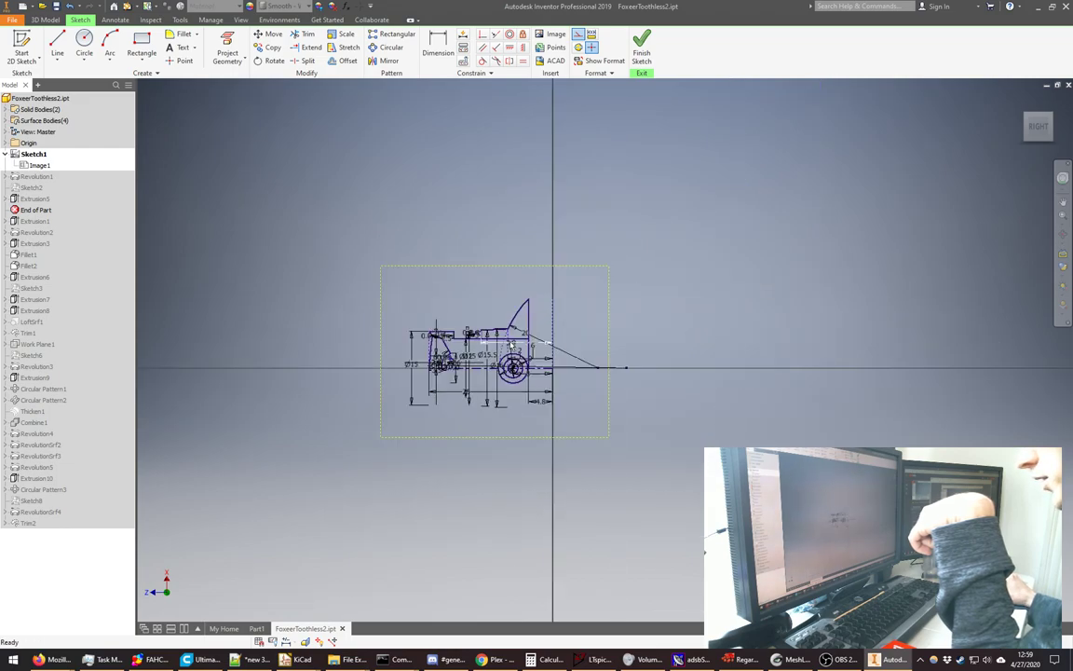
scroll(486, 369, "up", 3)
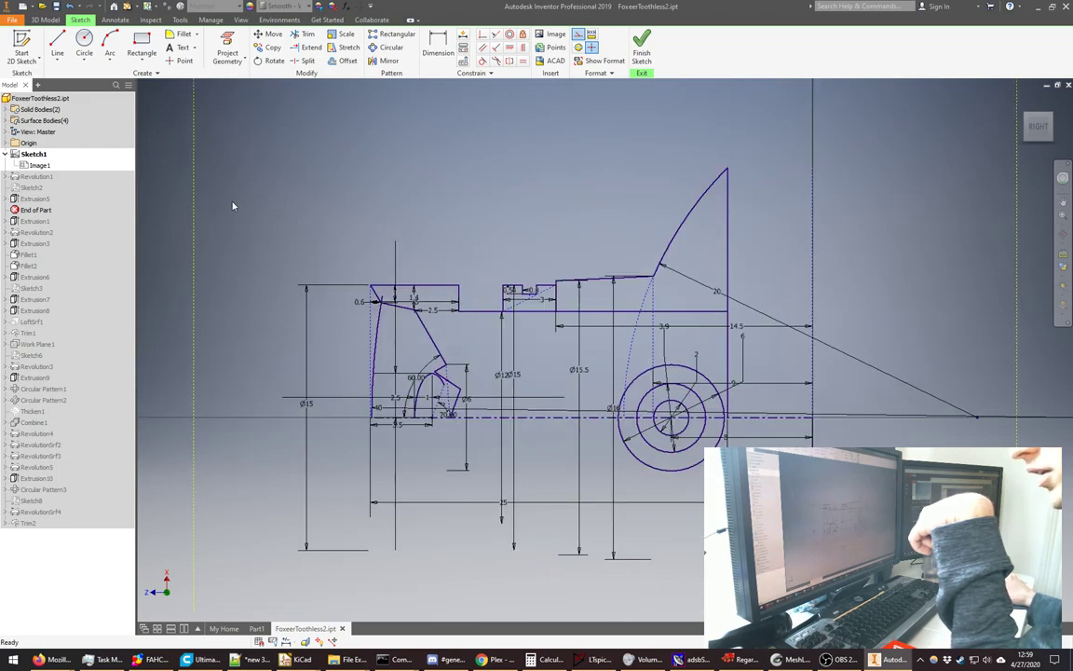
right_click(33, 166)
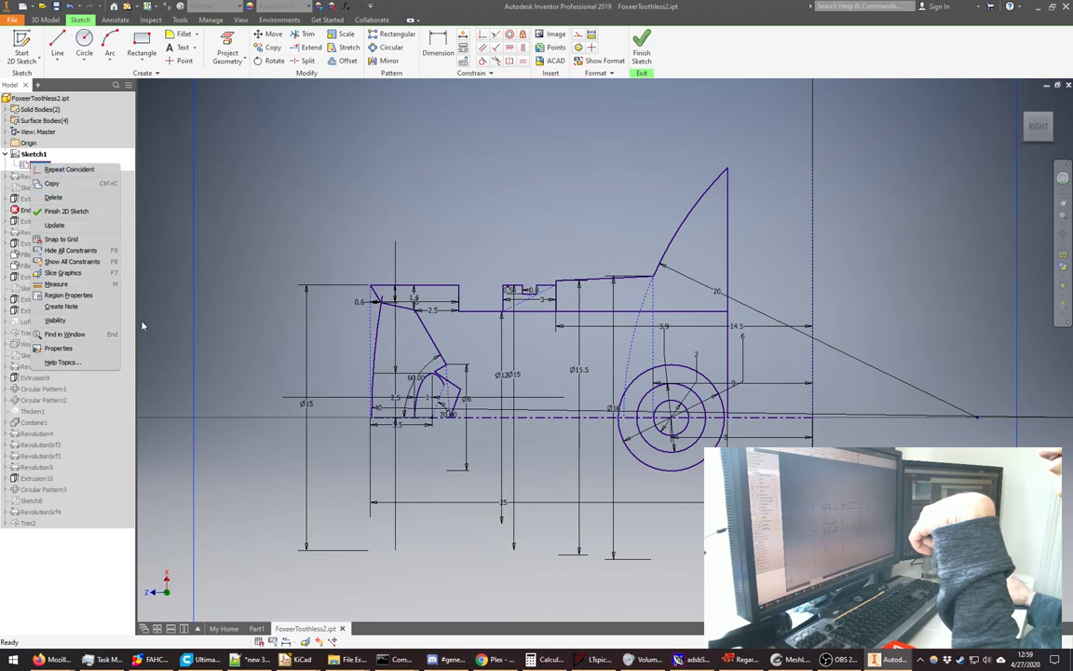
left_click(56, 198)
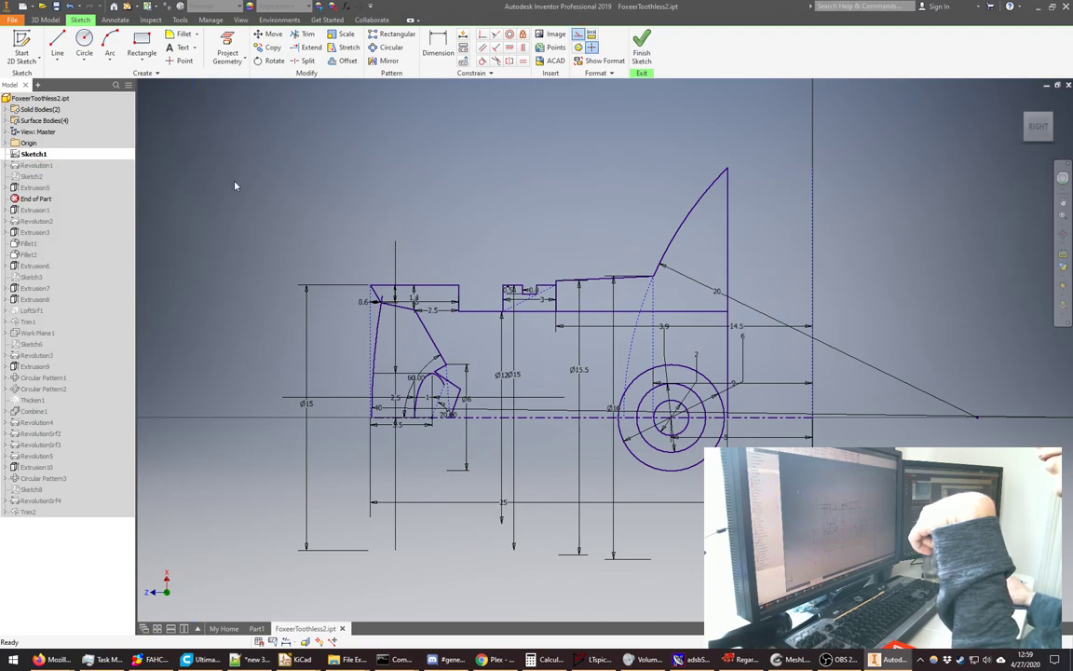
- Display all degrees of freedom in the sketch and test the free upper end of the long front arc
scroll(587, 410, "down", 8)
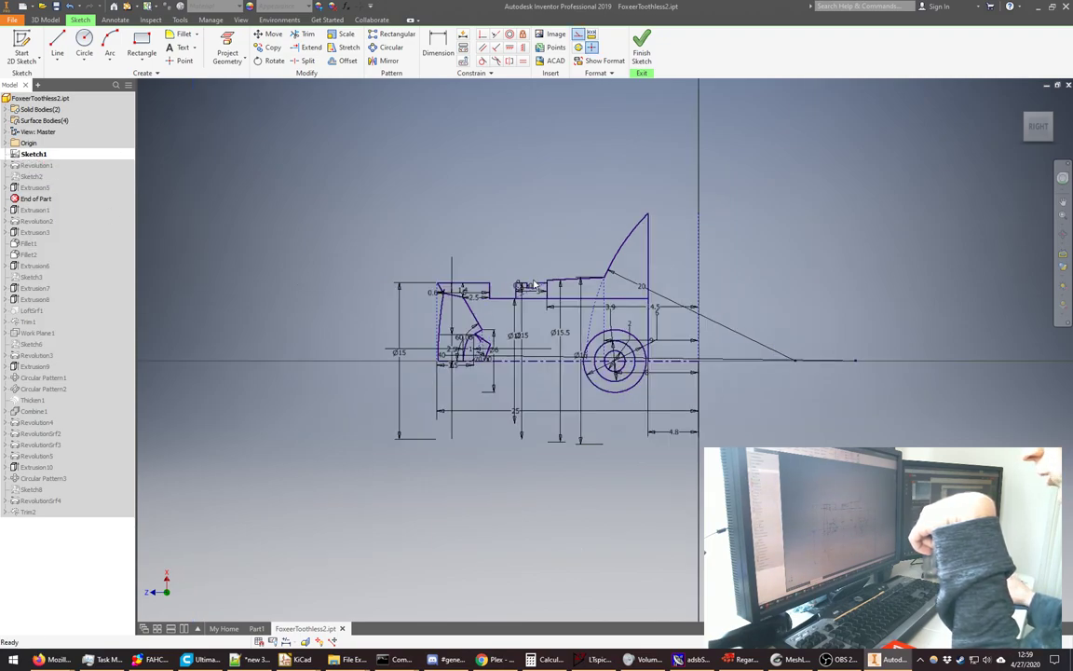
scroll(594, 434, "up", 5)
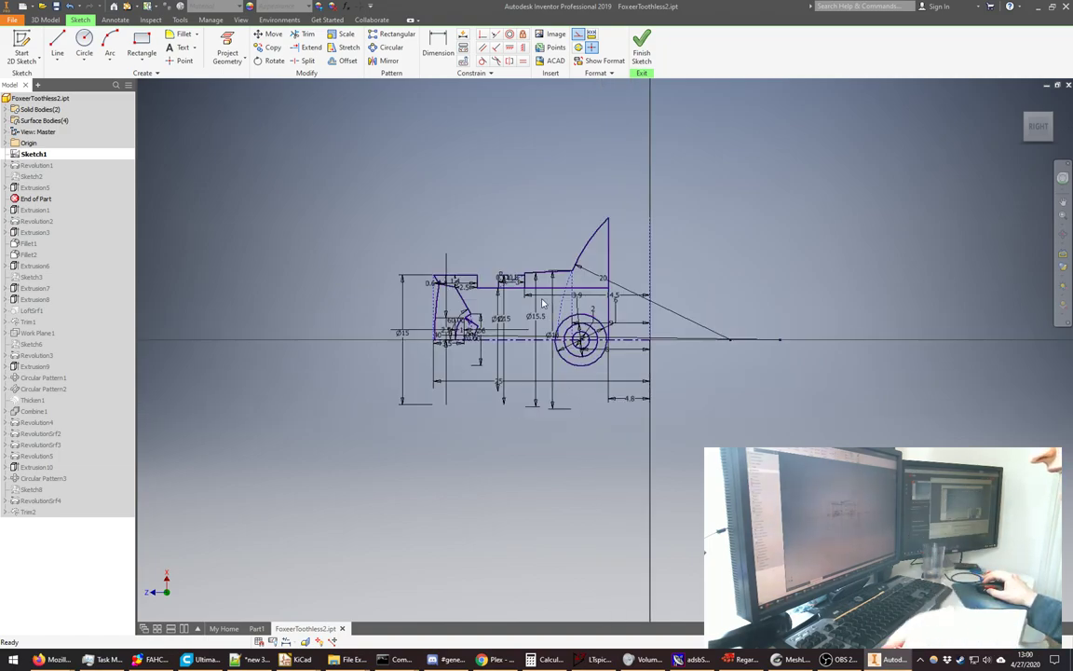
scroll(469, 307, "up", 3)
scroll(471, 313, "down", 2)
right_click(480, 197)
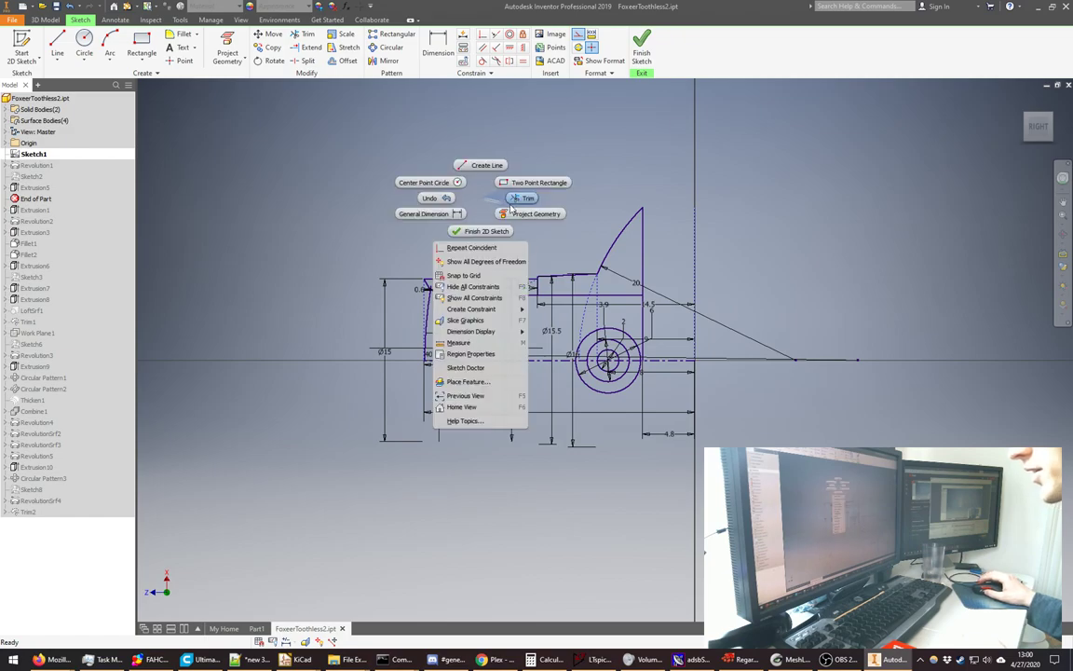
left_click(486, 248)
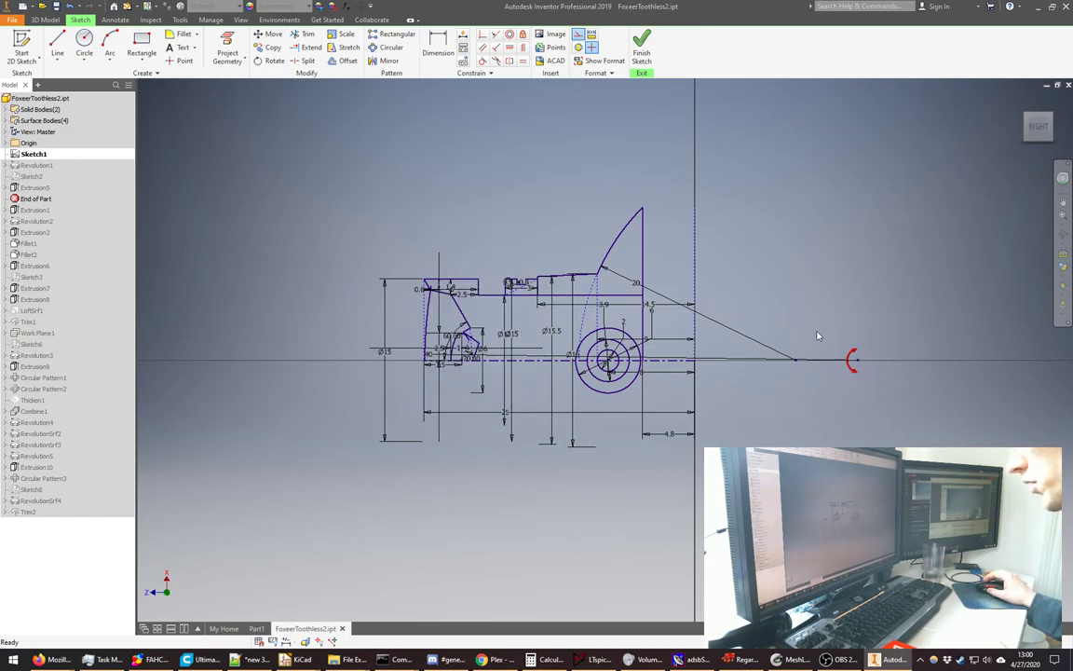
scroll(848, 356, "up", 2)
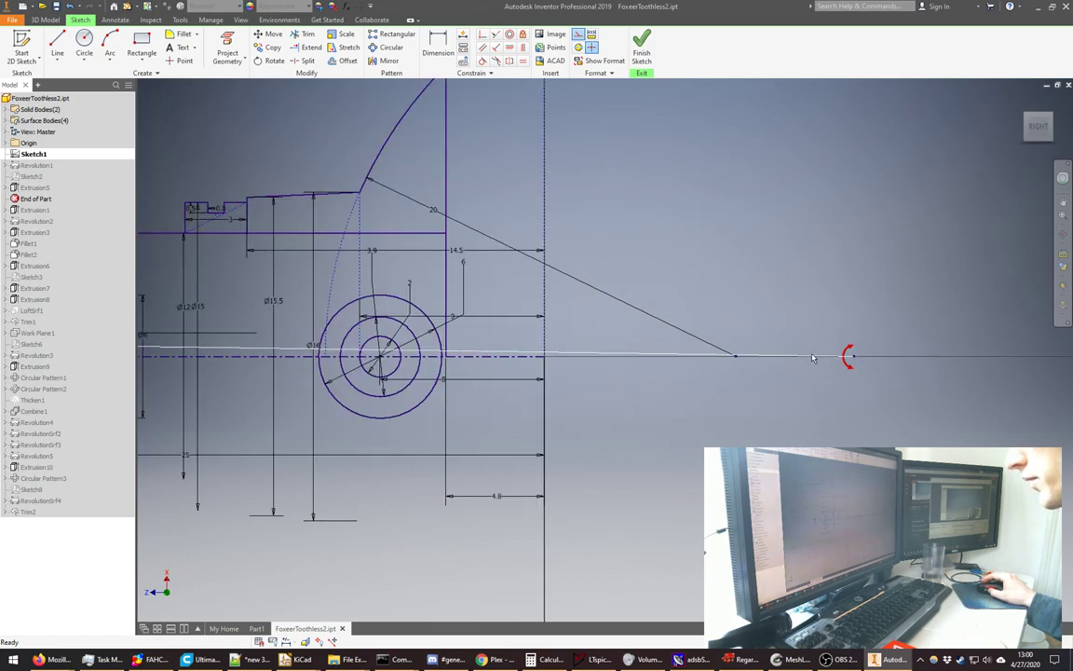
scroll(812, 357, "down", 3)
scroll(408, 280, "up", 6)
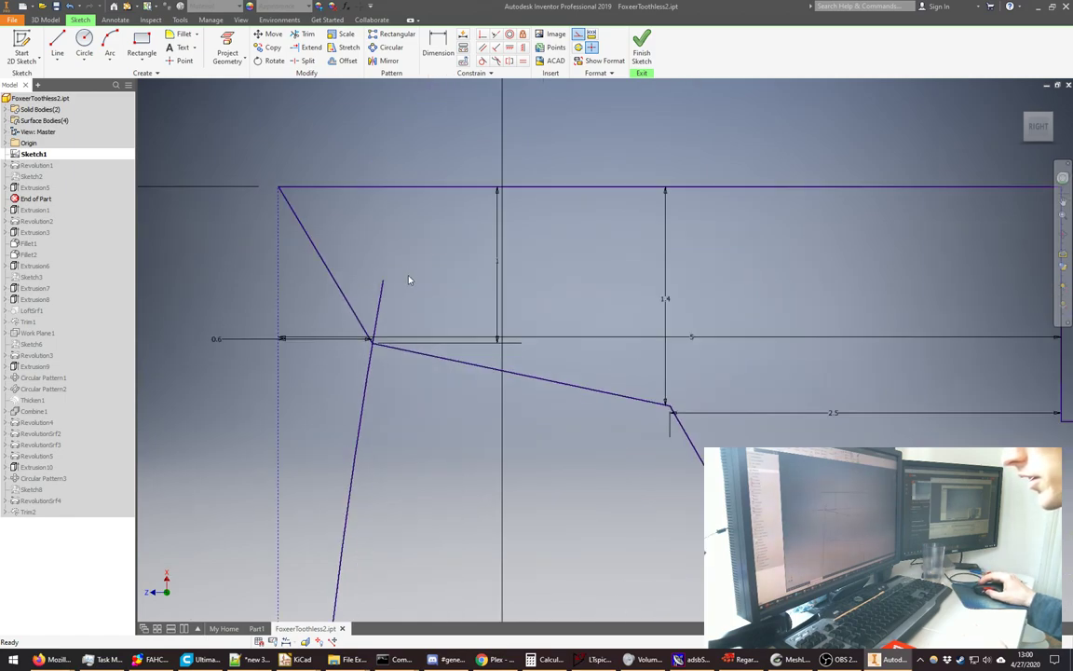
mouse_move(384, 280)
left_mouse_down()
mouse_move(390, 239)
mouse_move(389, 251)
left_mouse_up()
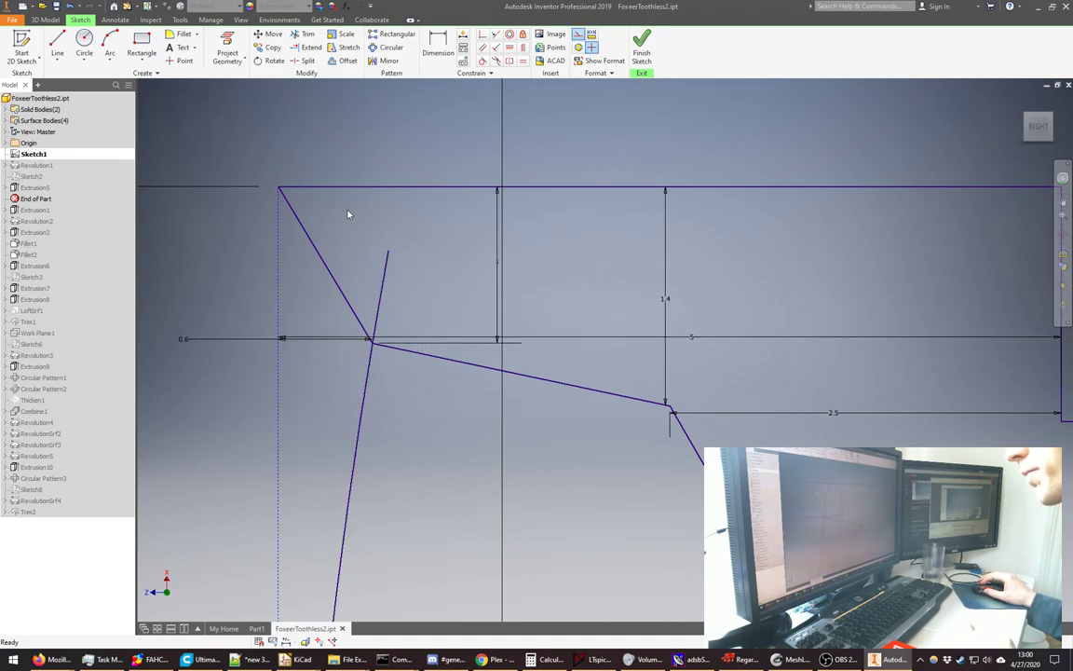
- Draw a horizontal construction line from the front arc's free upper end and make it coincident with the short slanted line's midpoint
scroll(376, 321, "up", 4)
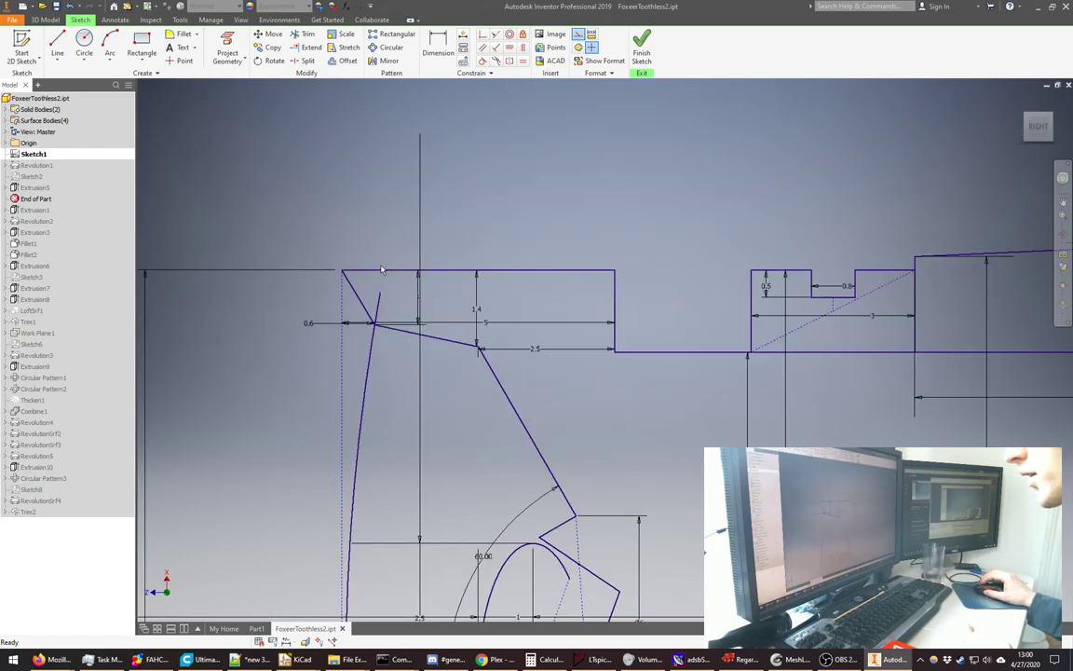
scroll(378, 300, "down", 4)
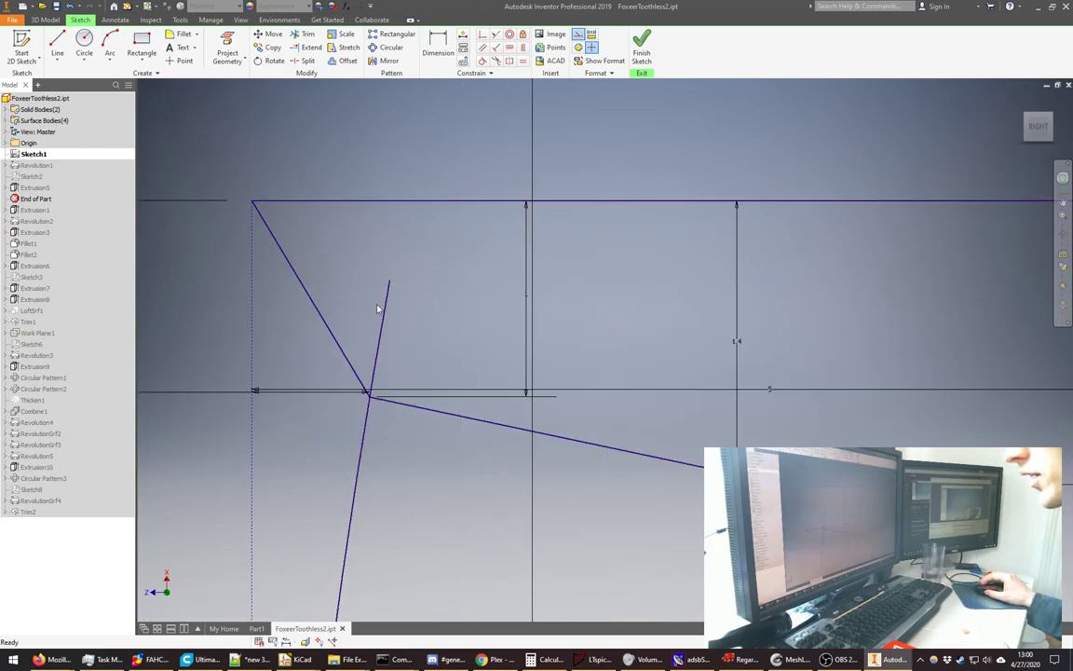
left_click(57, 47)
left_click(389, 280)
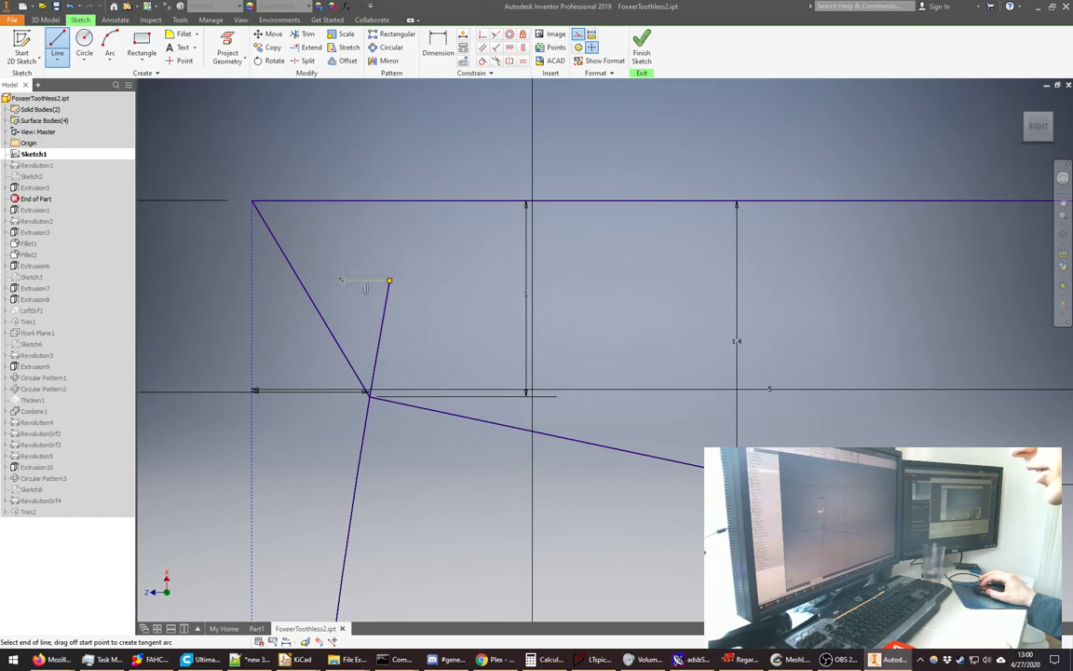
left_click(482, 34)
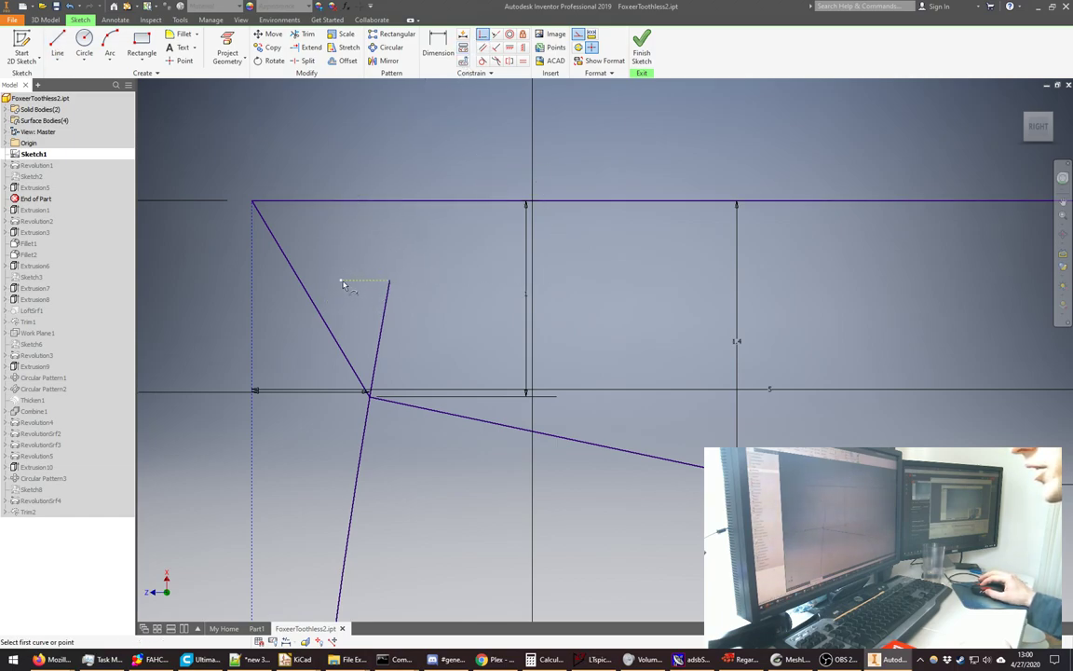
left_click(341, 282)
left_click(296, 275)
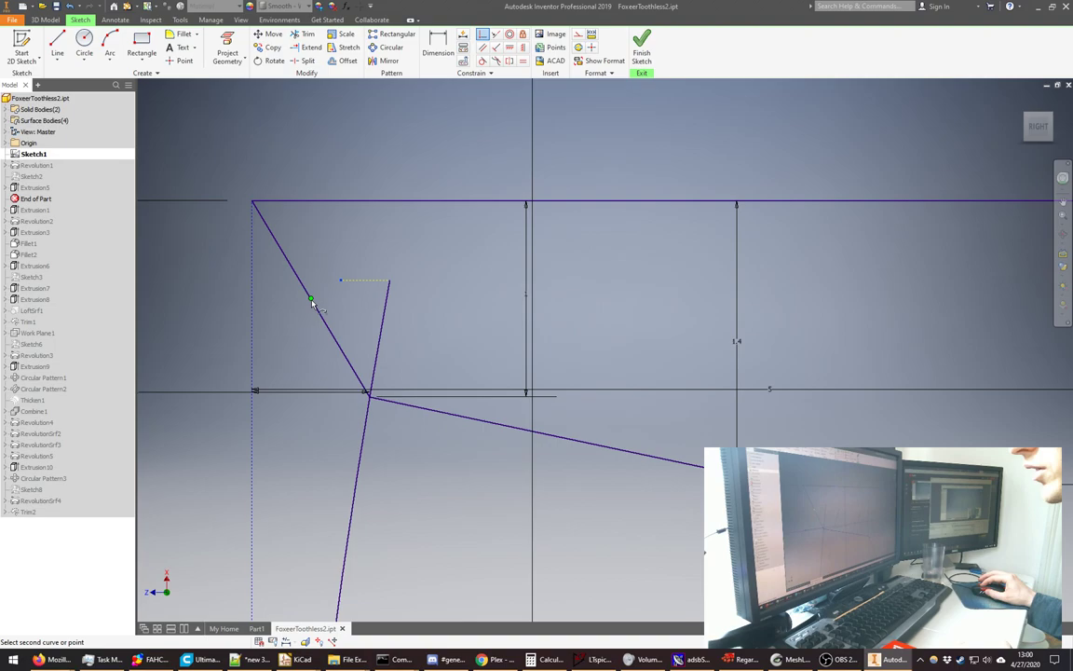
right_click(371, 271)
left_click(404, 232)
- Delete the two larger concentric circles, dimensioned 6 and 3.9, keeping the innermost circle
scroll(400, 242, "down", 3)
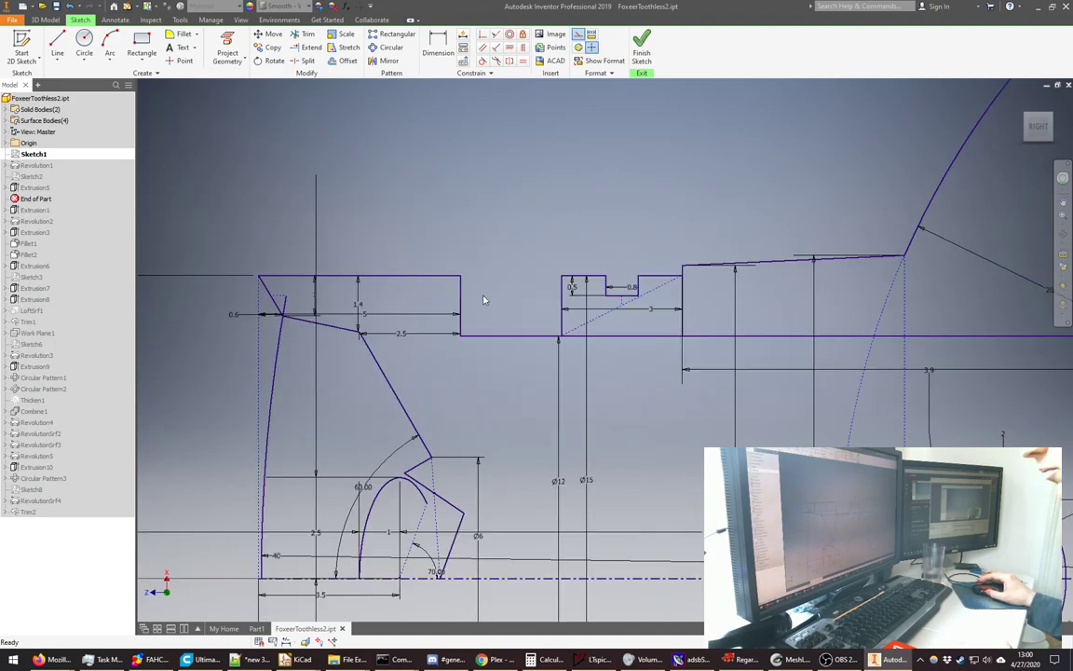
scroll(419, 301, "down", 4)
scroll(540, 353, "up", 2)
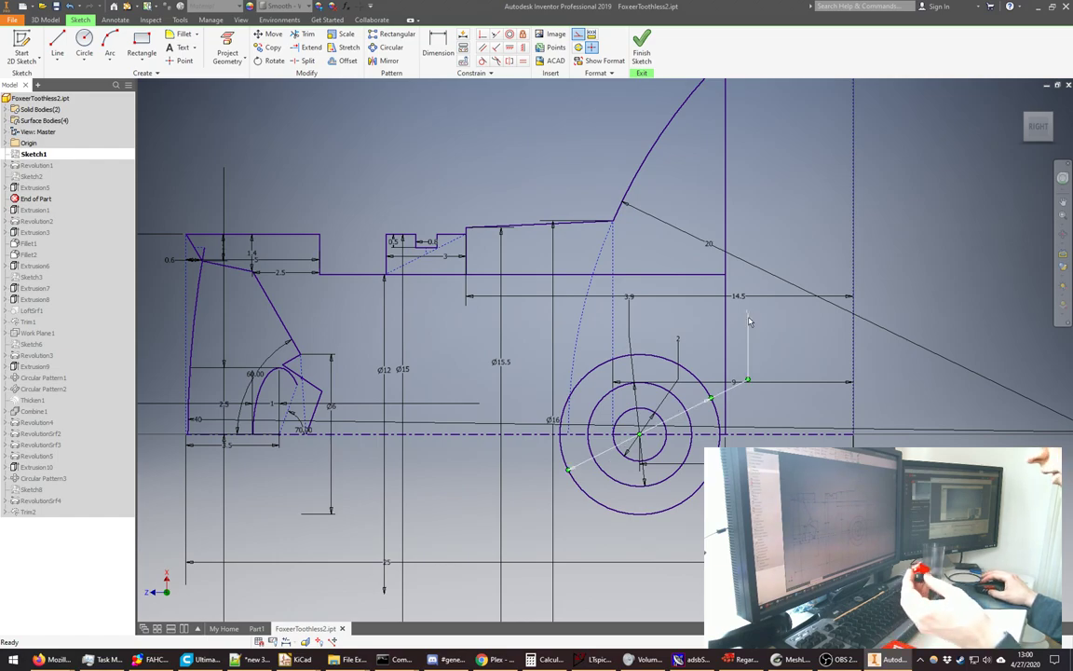
scroll(566, 303, "down", 2)
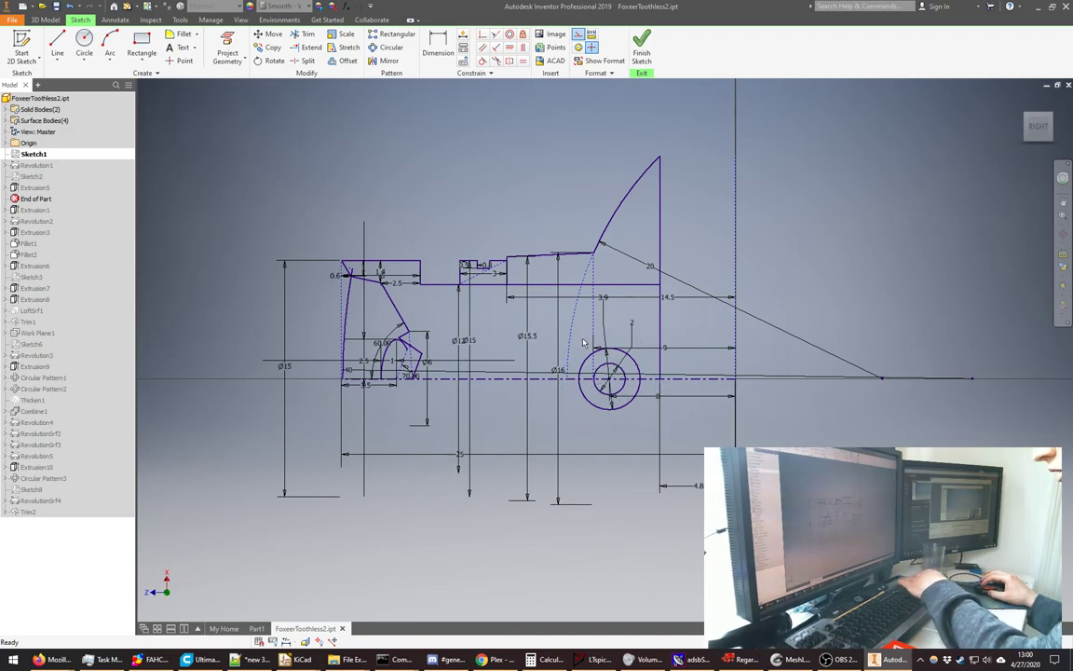
left_click(587, 404)
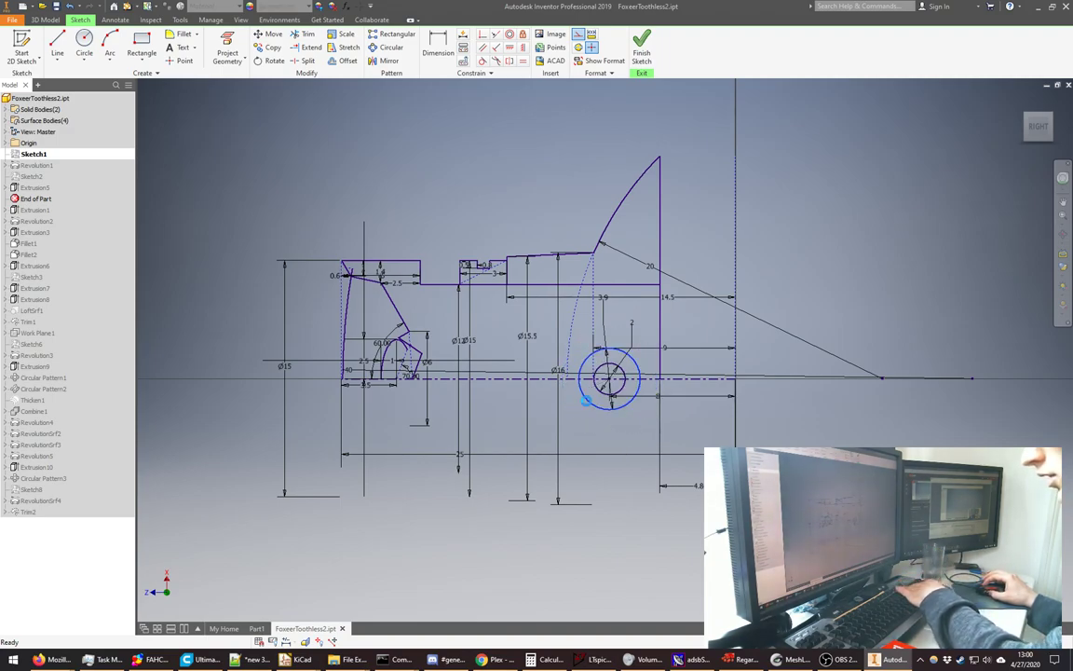
key("Delete")
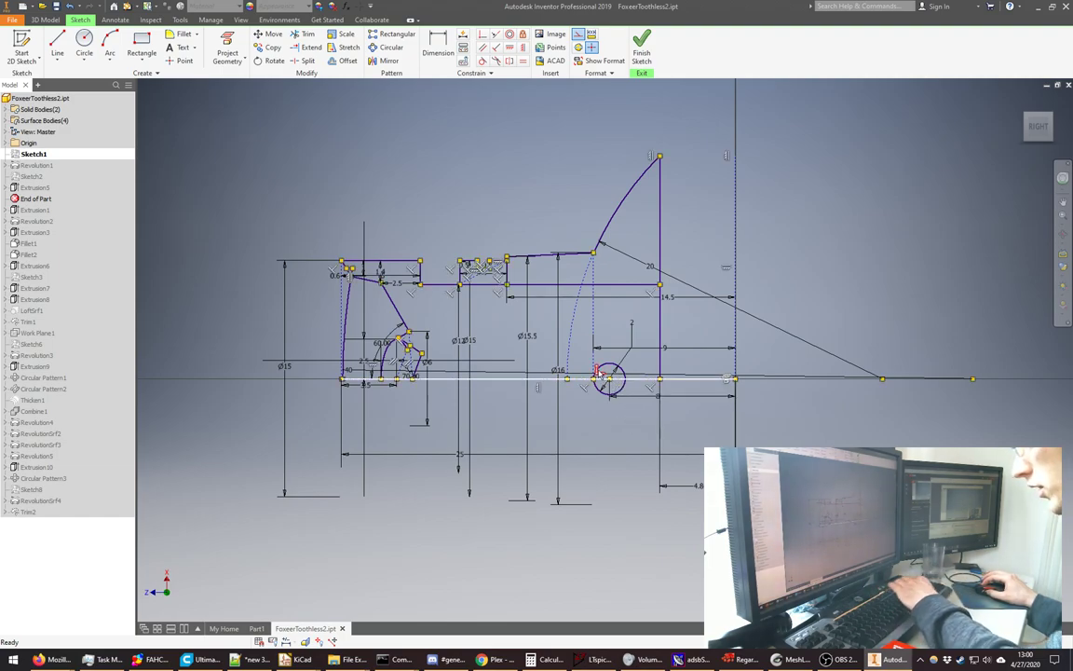
- Remove the constraint holding the 2 mm circle's centre on the axis and move the circle above the axis
left_click(601, 375)
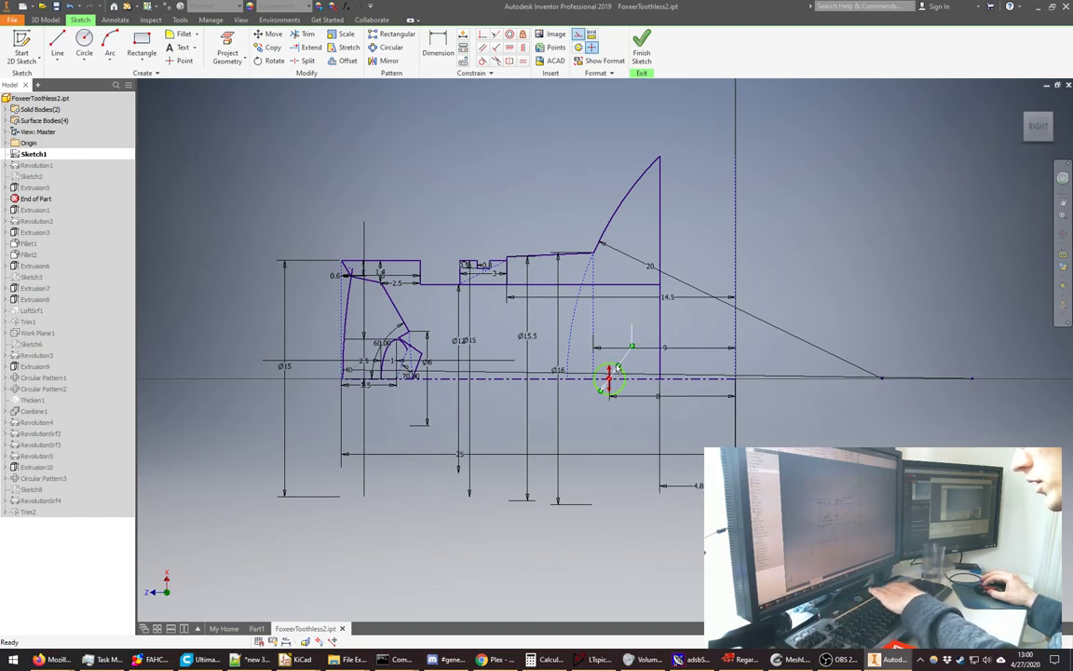
right_click(500, 204)
left_click(489, 269)
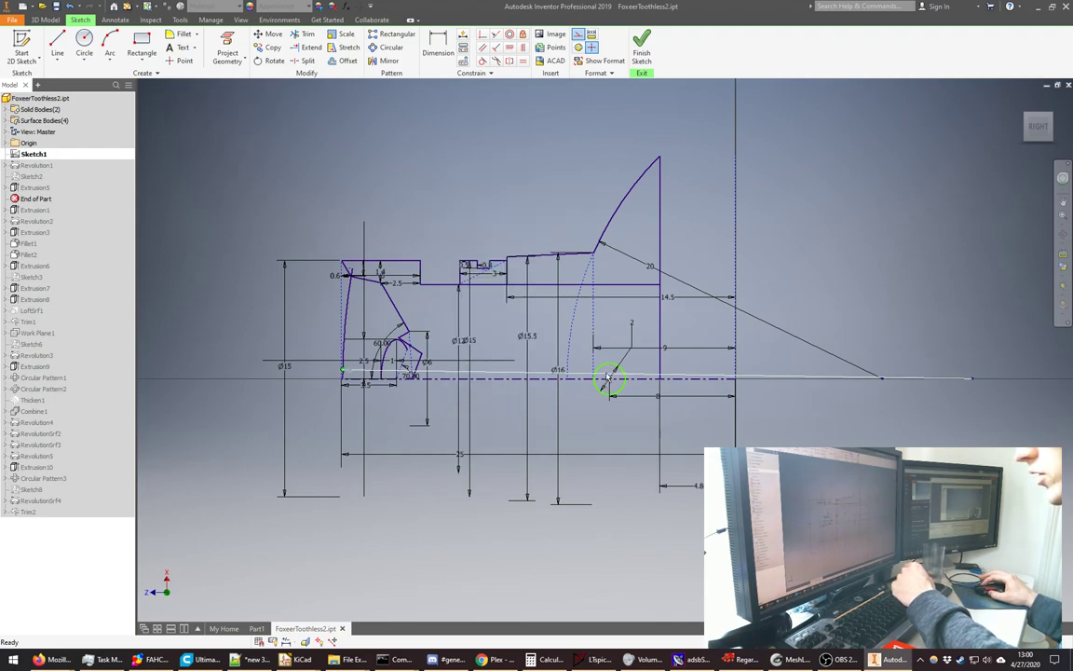
left_click_drag(611, 374, 634, 312)
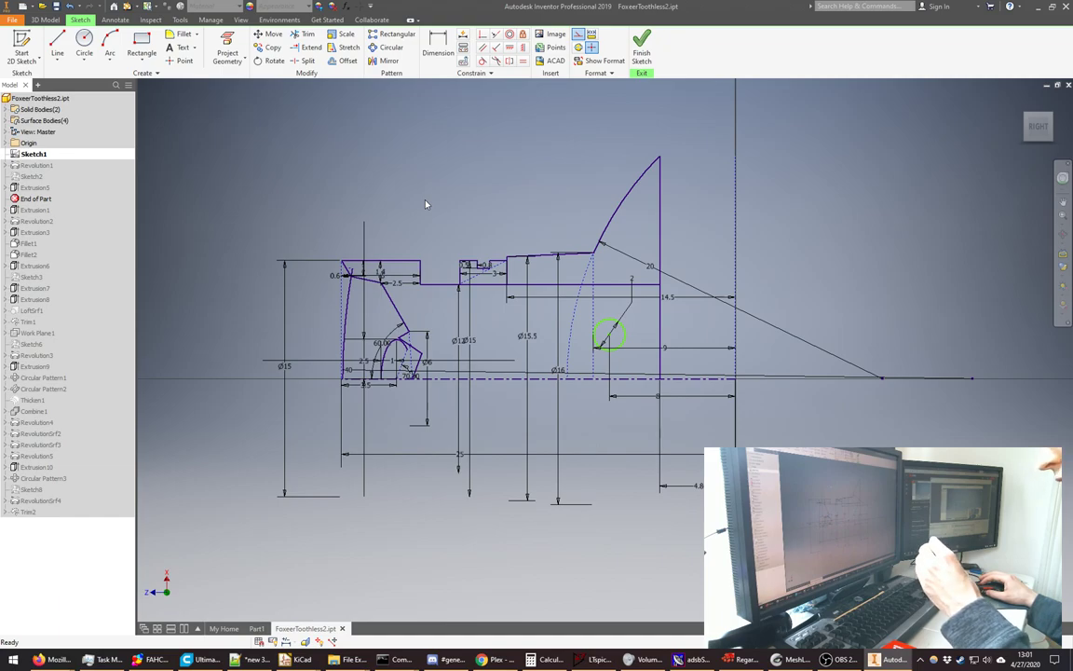
- Draw a second circle below the axis, directly under the 2 mm circle, and make the two circles equal
left_click(58, 42)
scroll(800, 361, "down", 2)
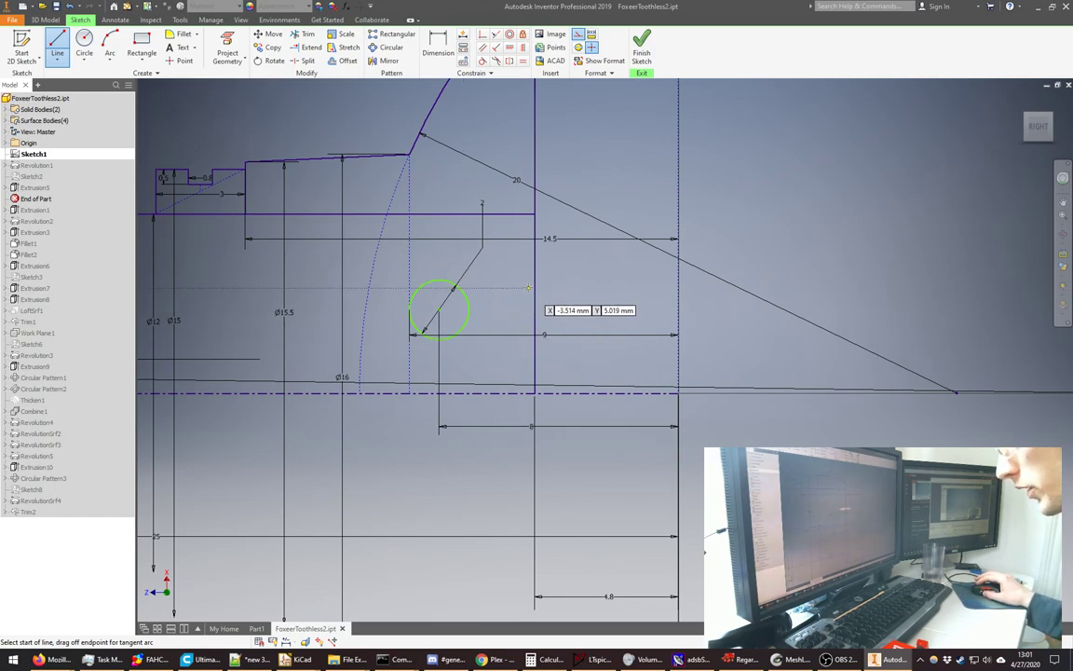
left_click(85, 42)
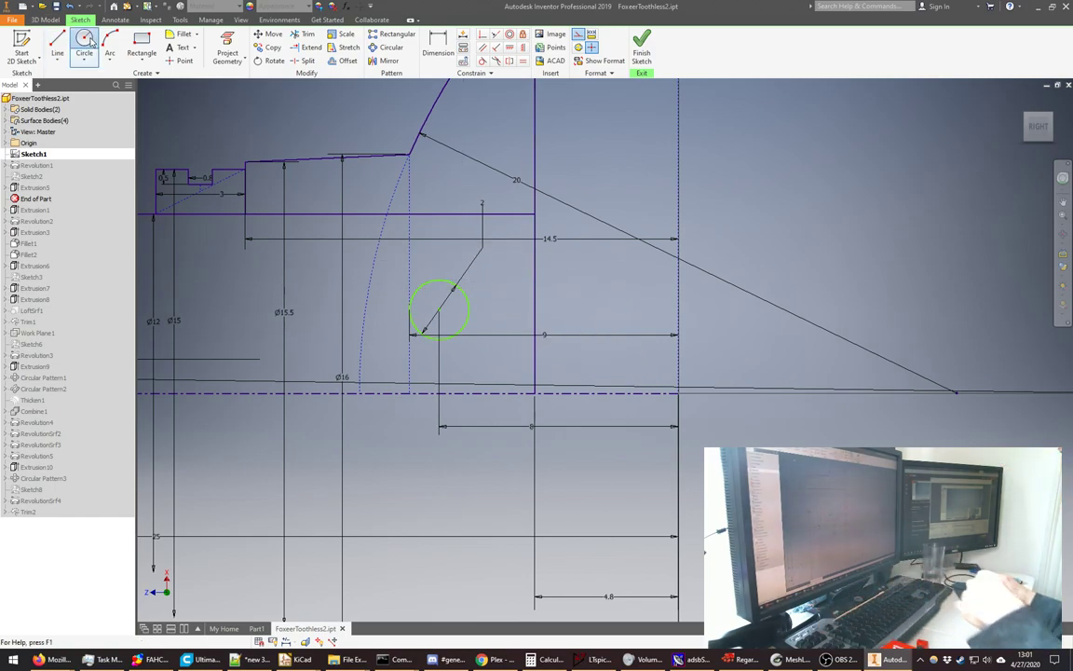
left_click(87, 42)
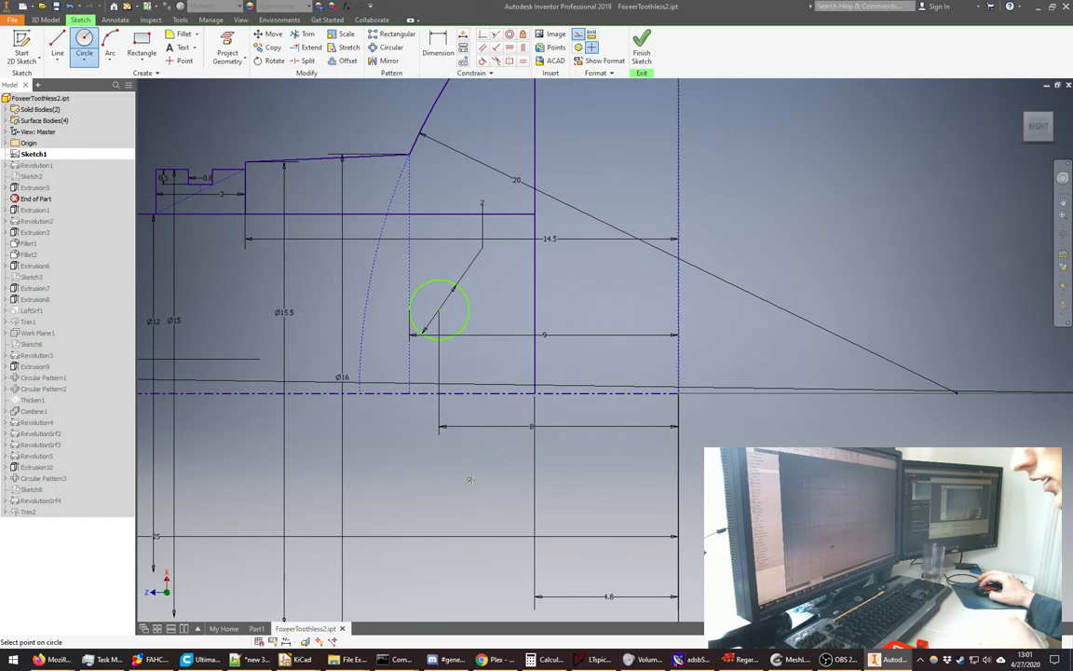
left_click(469, 480)
key("equal")
left_click(470, 453)
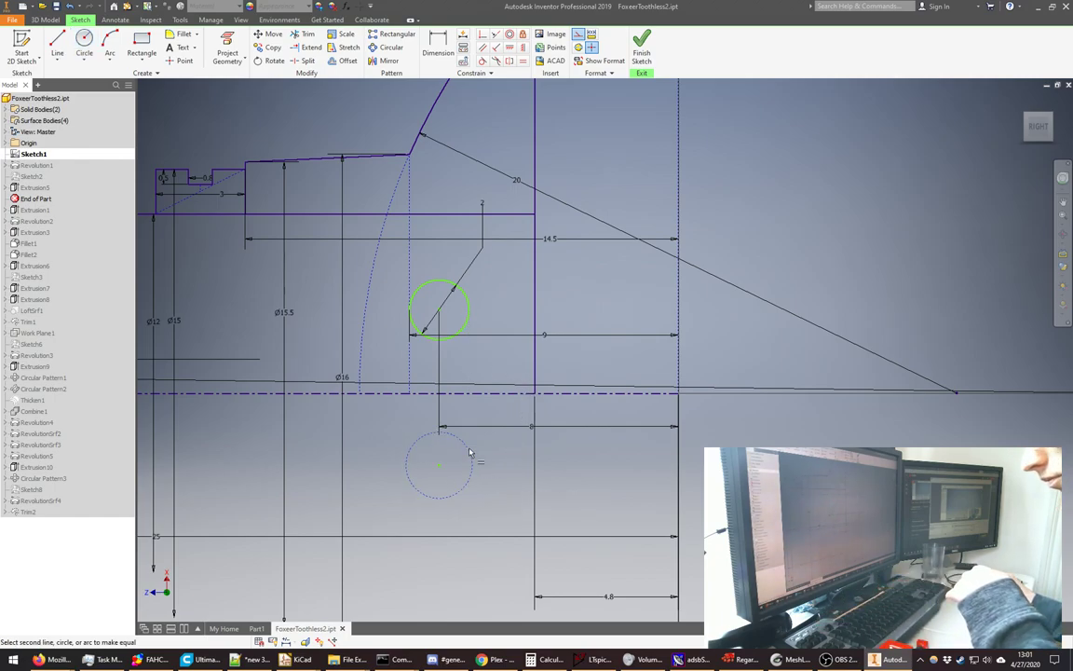
left_click(469, 306)
key("Escape")
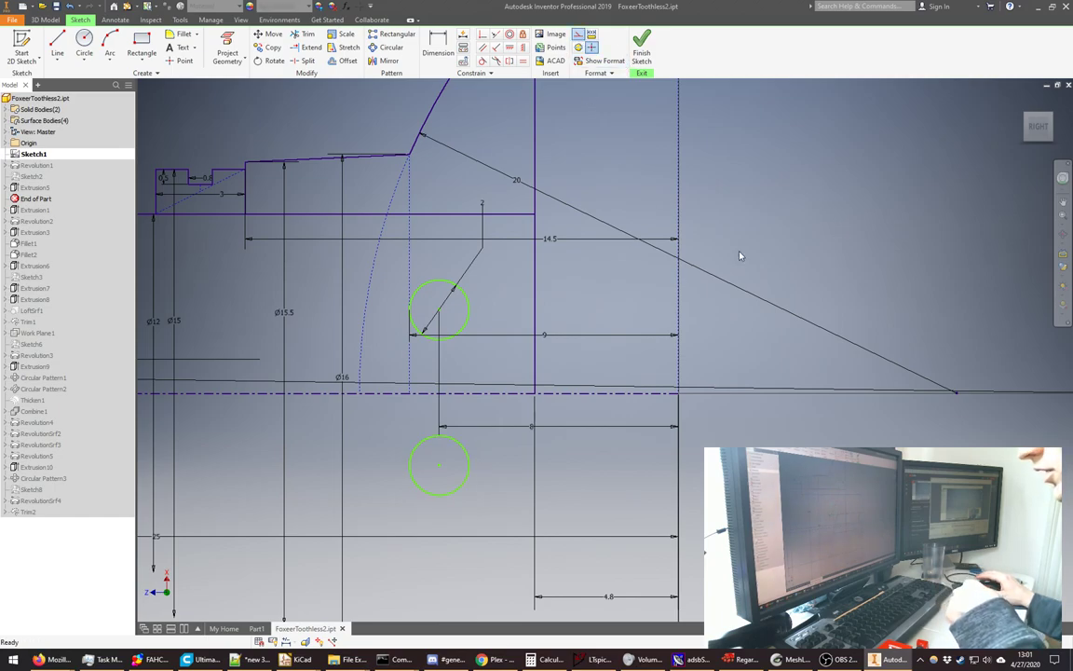
- Draw a vertical construction line from the lower circle's centre and make its free end coincident with the upper circle's centre
key("l")
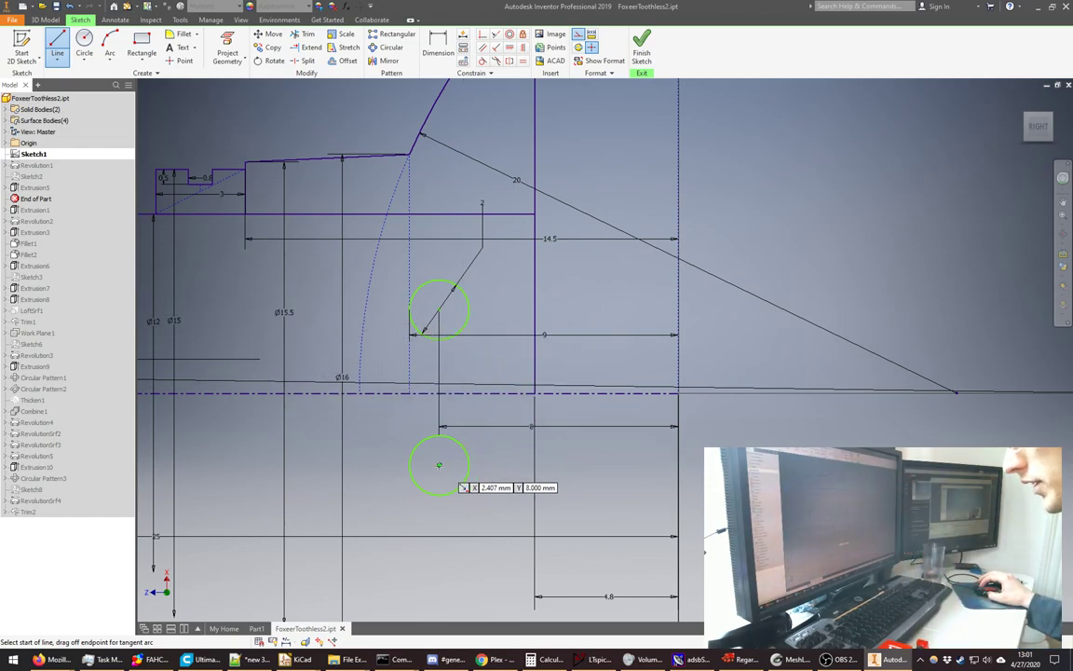
left_click_drag(438, 464, 533, 49)
left_click(482, 34)
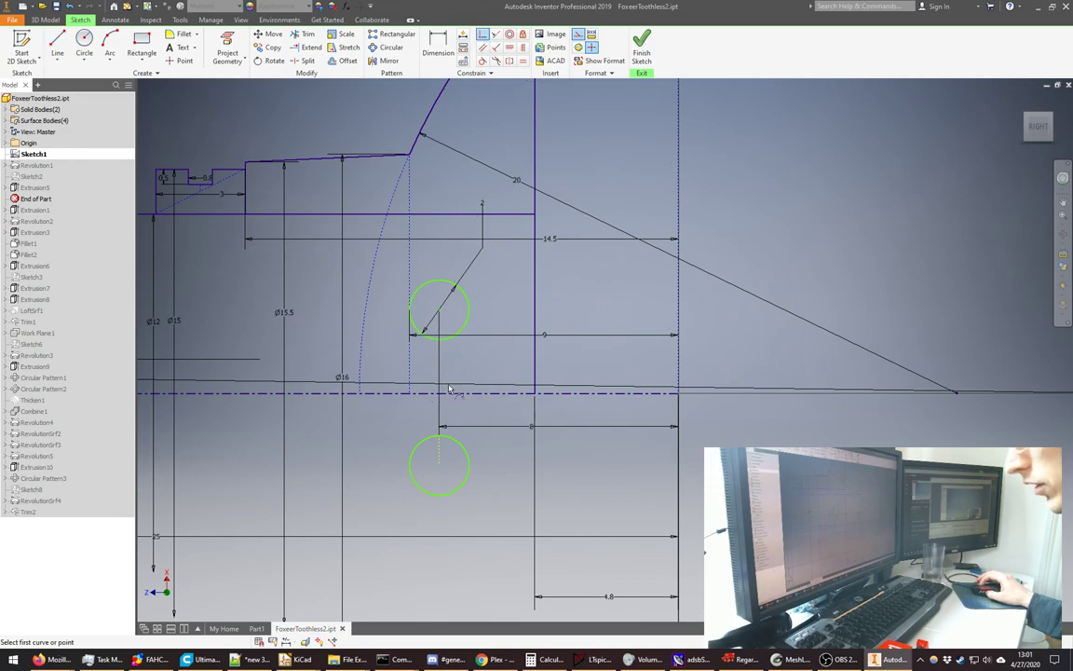
left_click(441, 312)
right_click(587, 307)
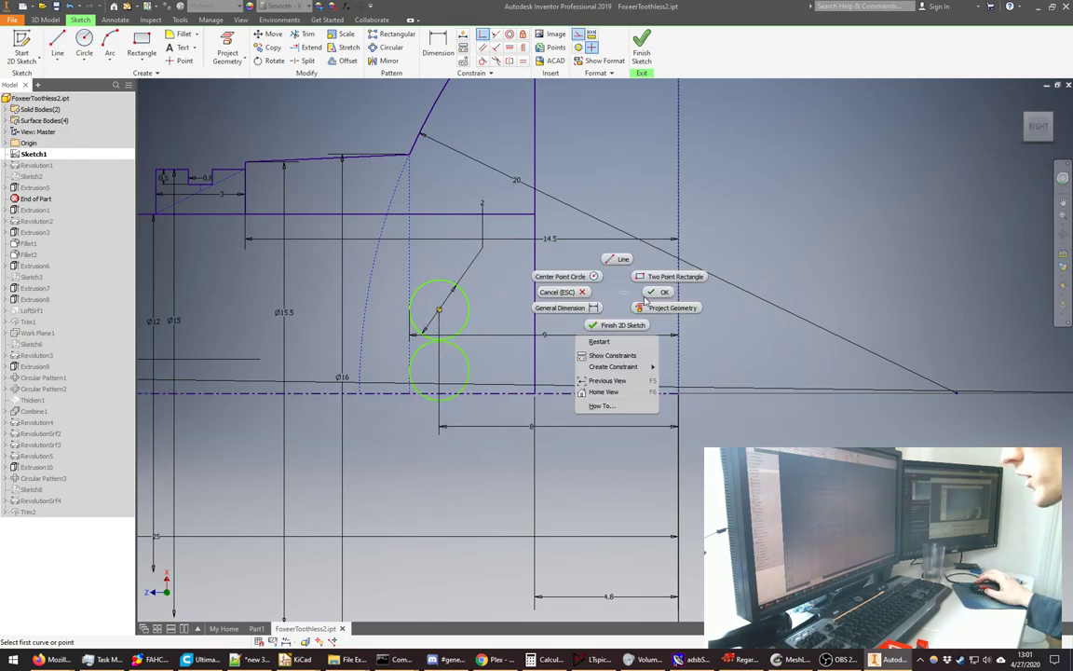
key("Escape")
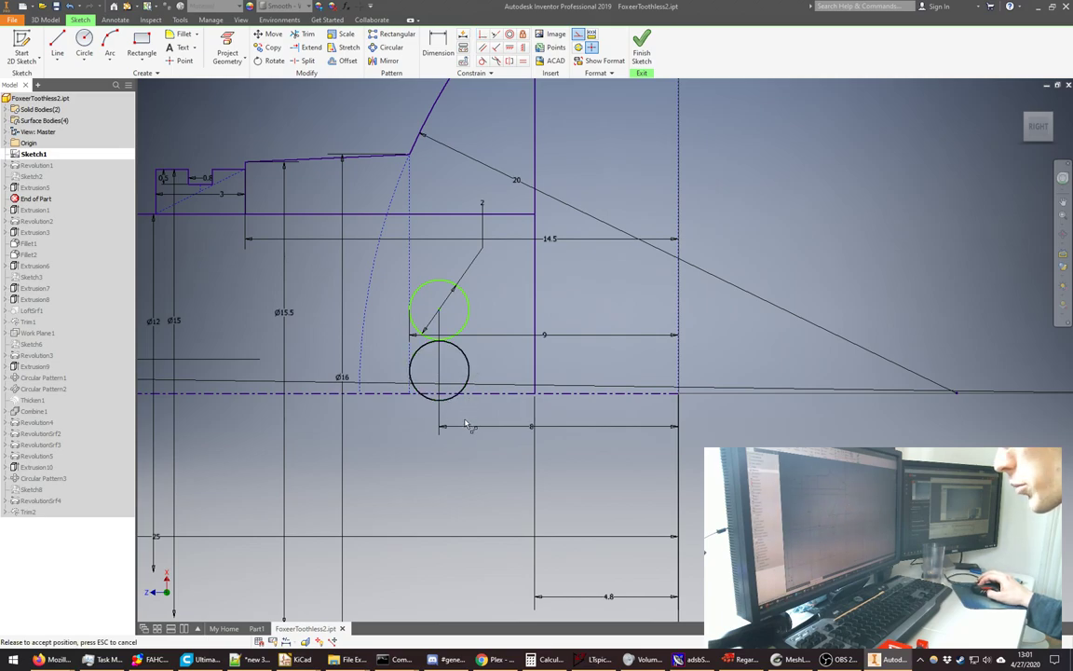
- Move the lower circle below the axis and make the midpoint of the vertical construction line coincident with the axis
left_click(457, 392)
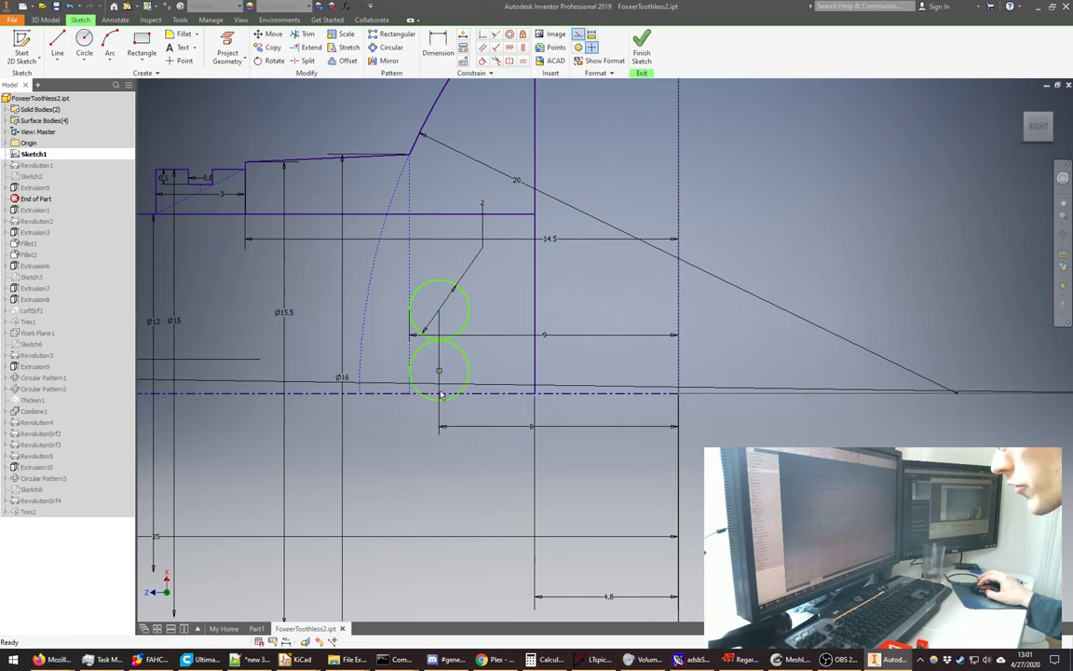
left_click_drag(441, 395, 440, 470)
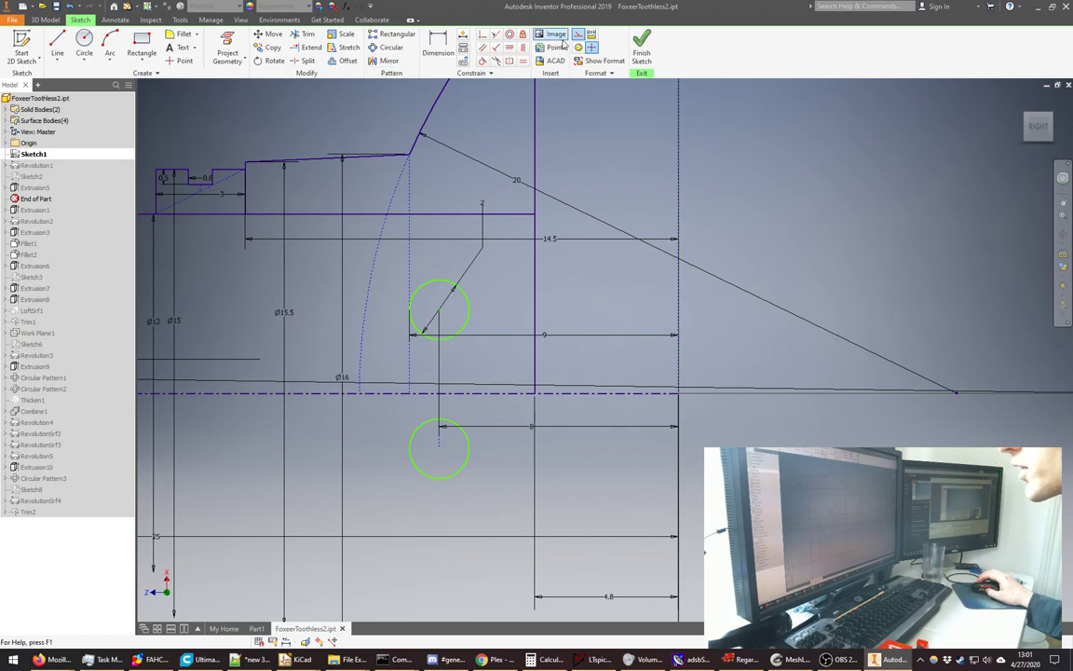
key("l")
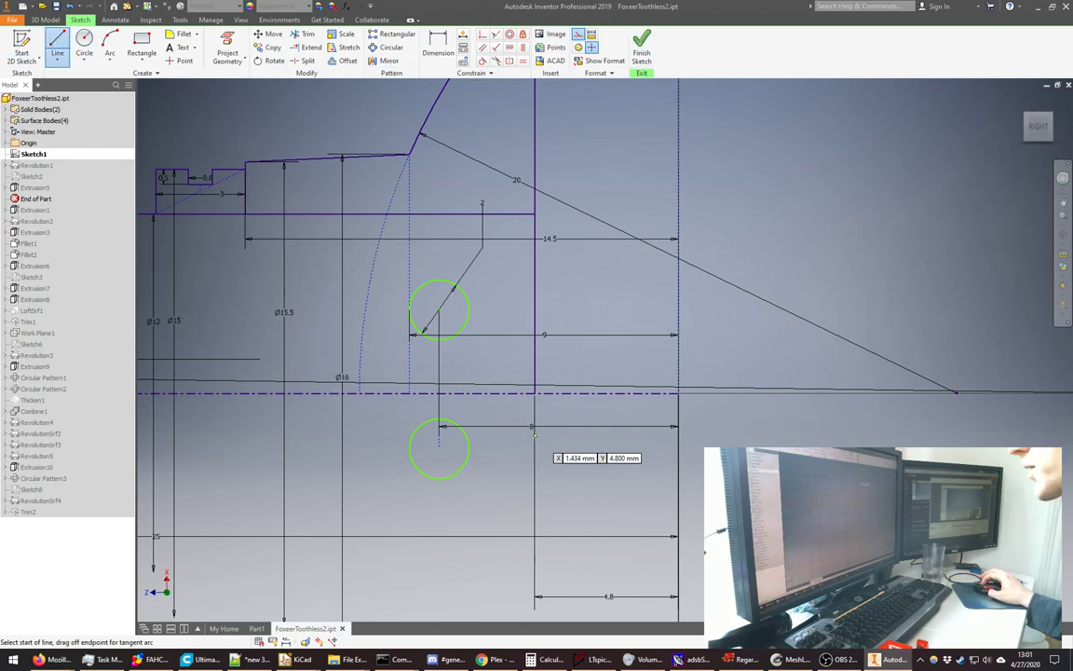
left_click(483, 35)
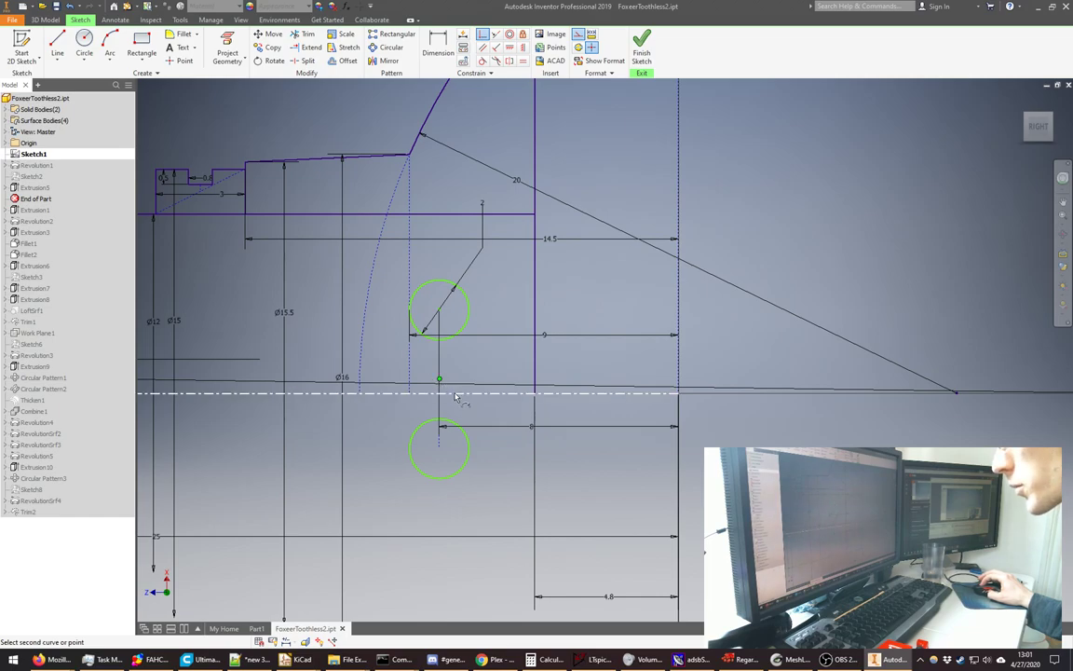
left_click(451, 391)
right_click(593, 272)
left_click(639, 273)
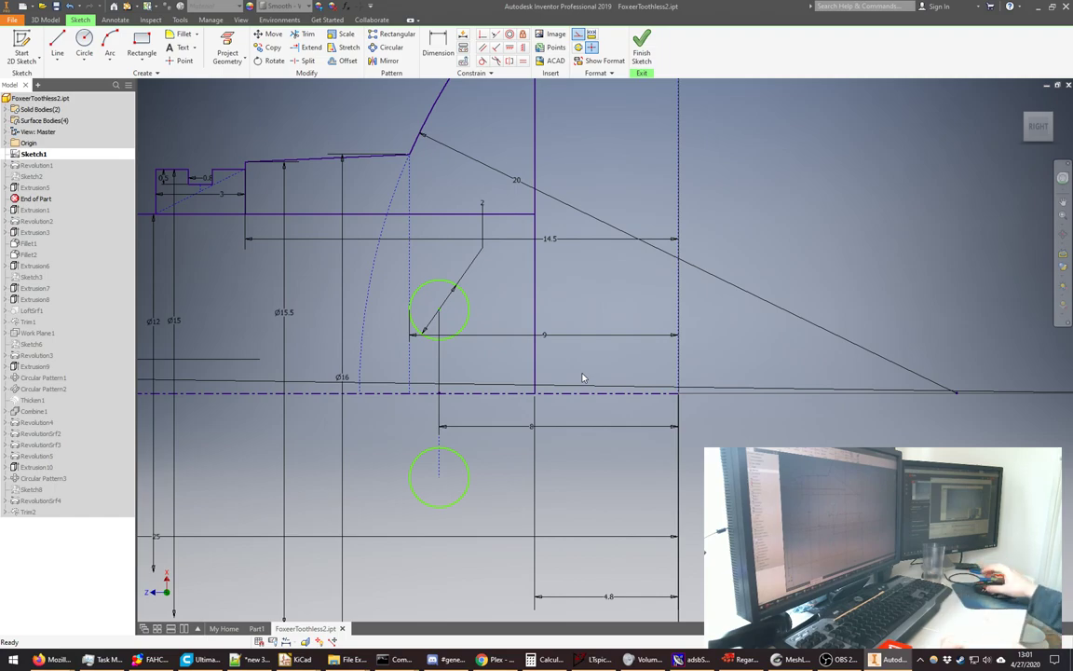
- Switch to Firefox and open the RaceDayQuads product page for the Foxeer Toothless 2 Mini camera in a new tab
mouse_move(51, 659)
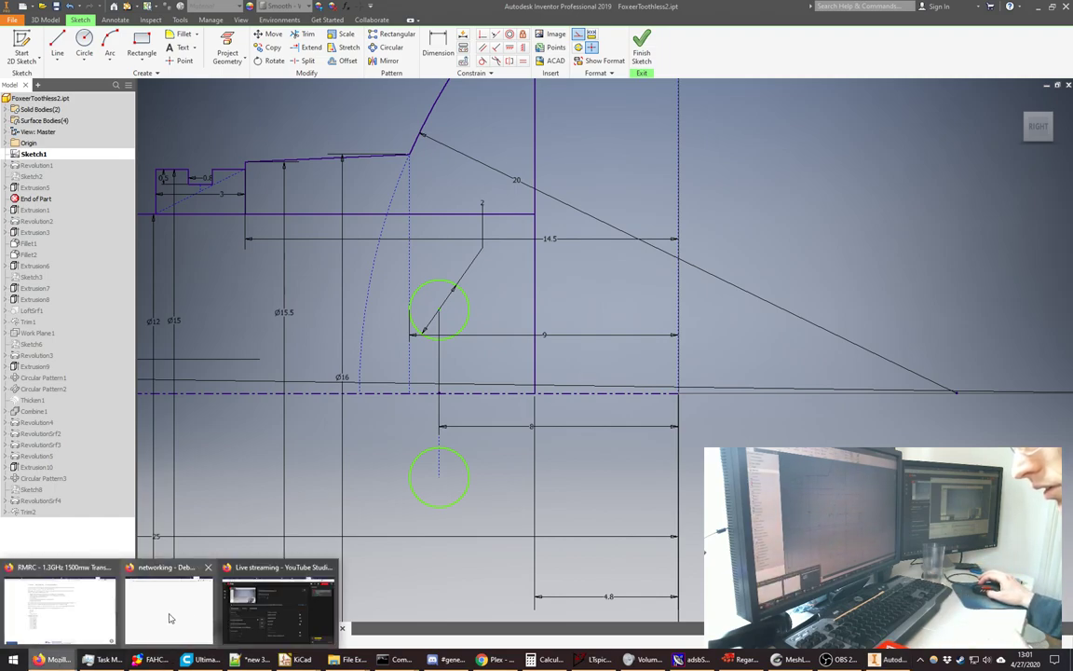
left_click(73, 603)
key("ctrl+t")
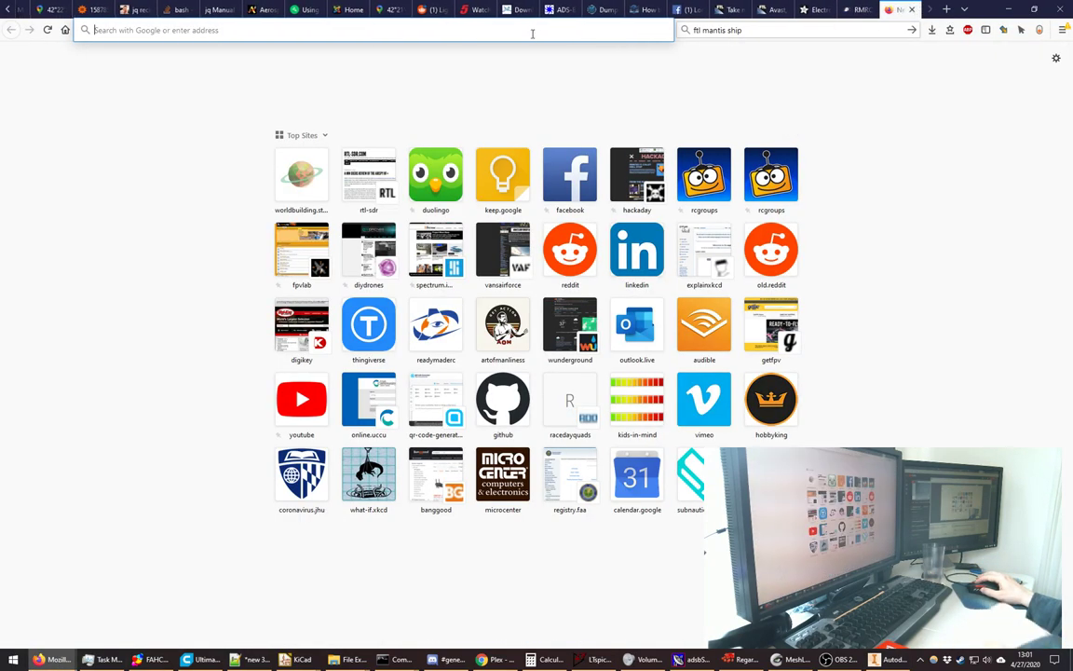
type("foxee")
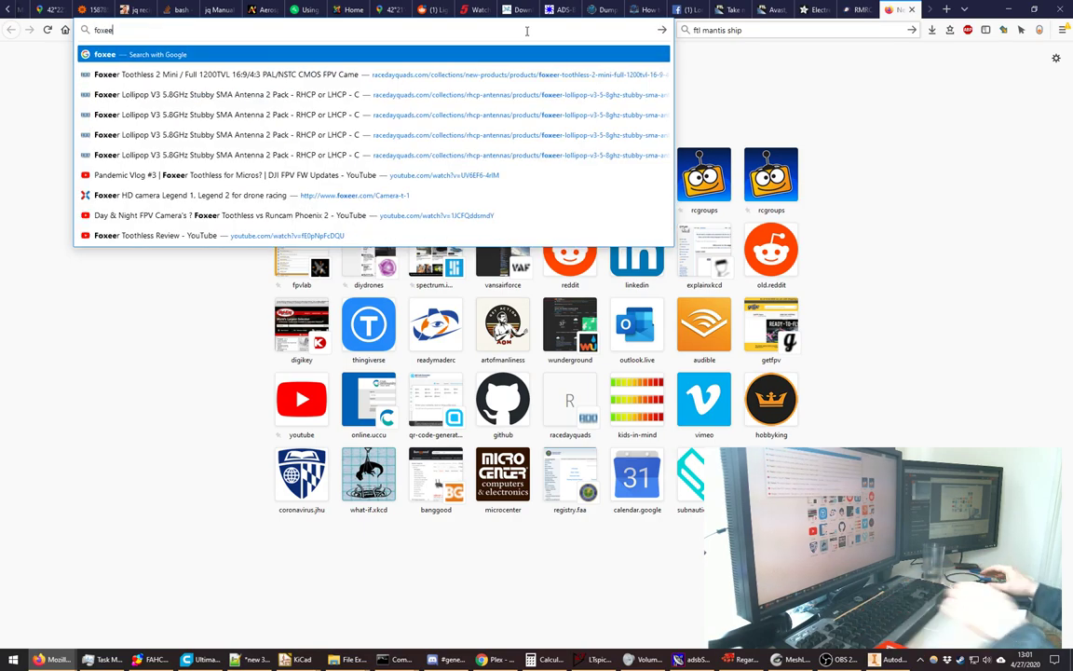
left_click(196, 77)
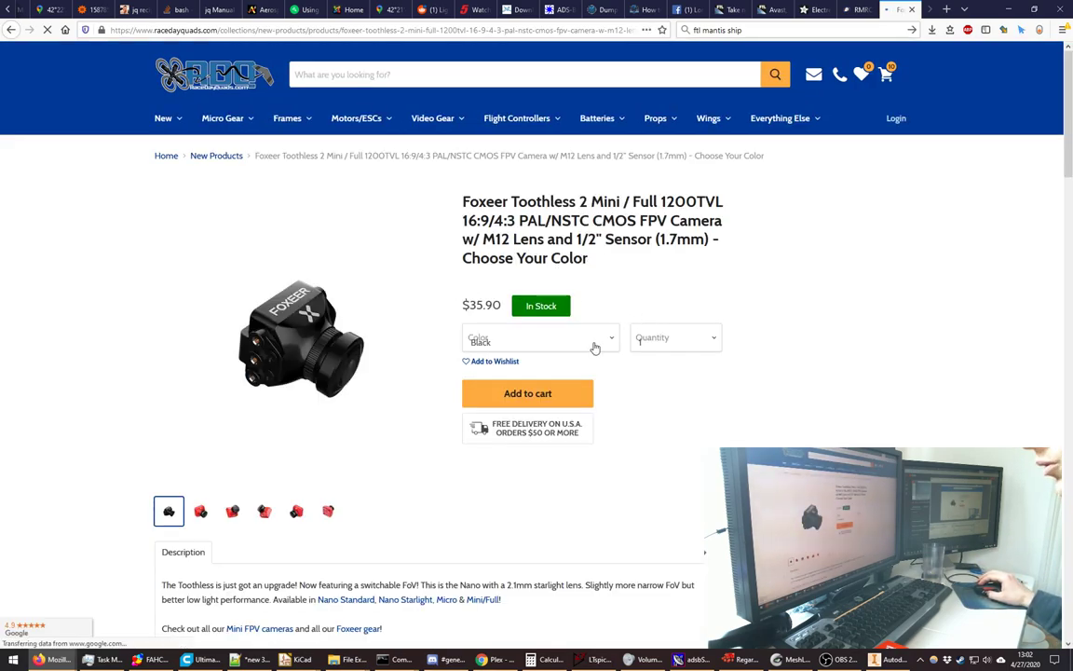
- Examine the Toothless 2 Mini product description, specification table and package contents for the camera's dimensions
scroll(642, 430, "down", 15)
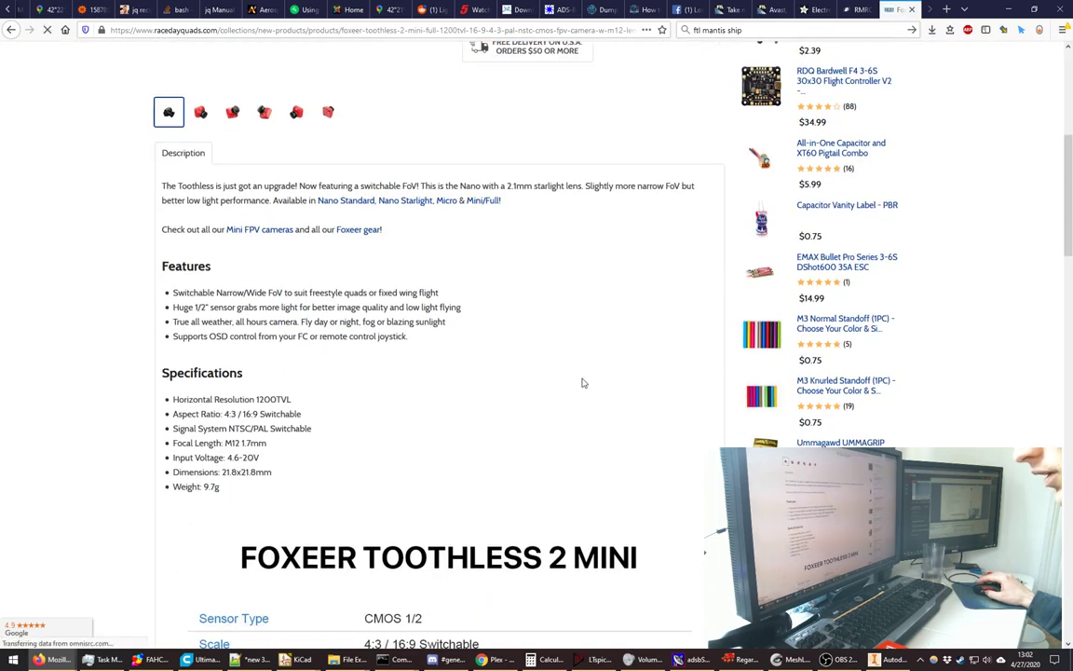
scroll(581, 382, "down", 20)
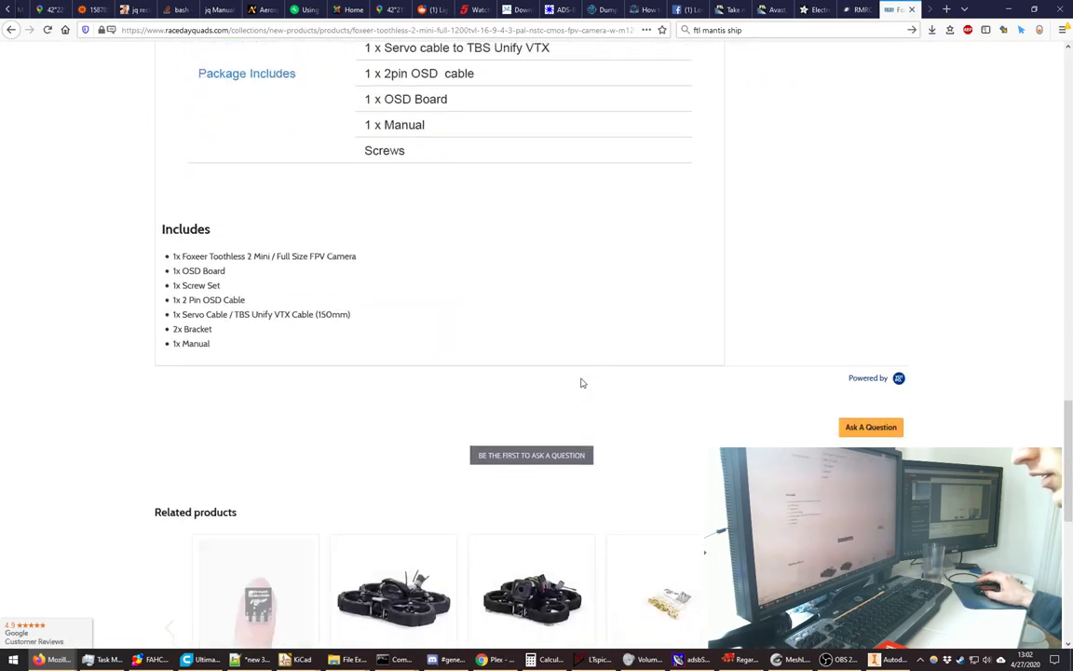
scroll(463, 372, "up", 7)
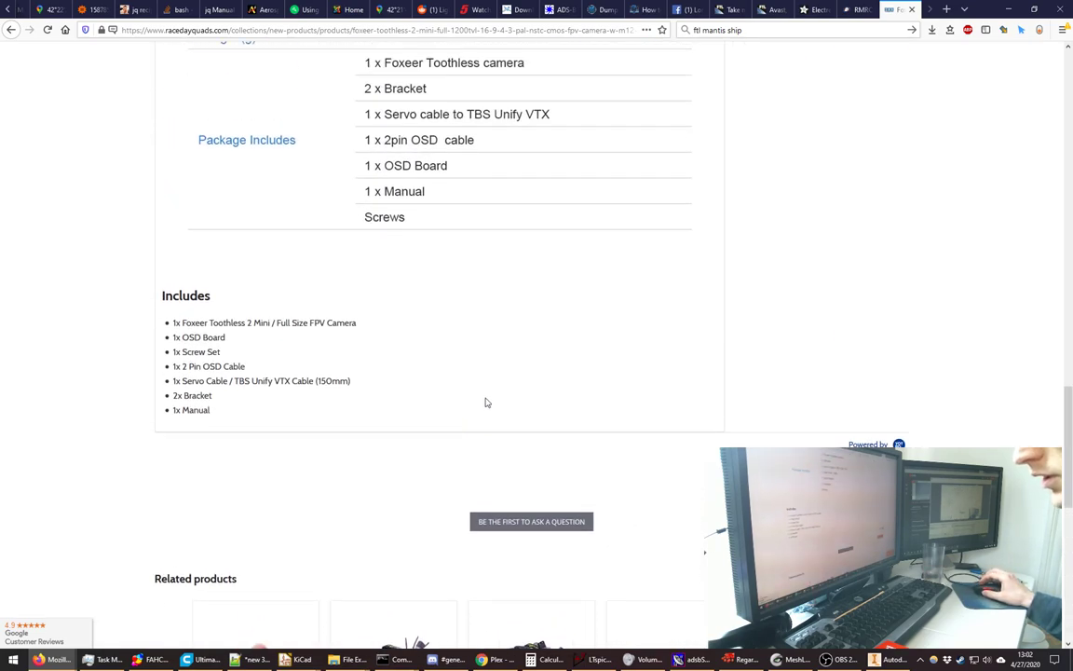
scroll(485, 403, "up", 5)
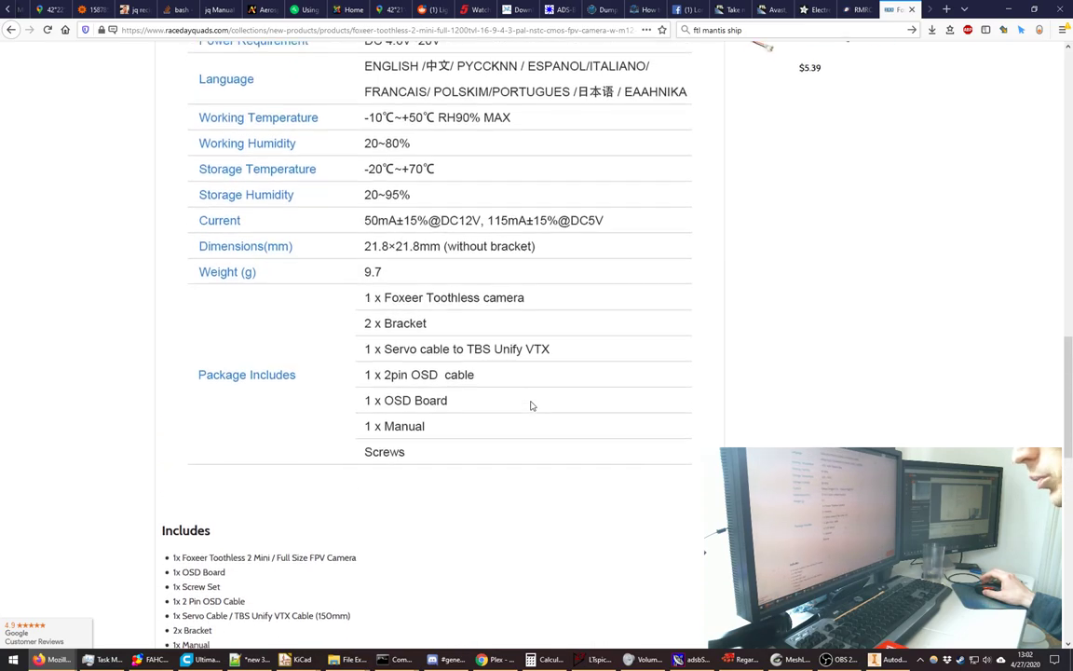
scroll(531, 405, "up", 5)
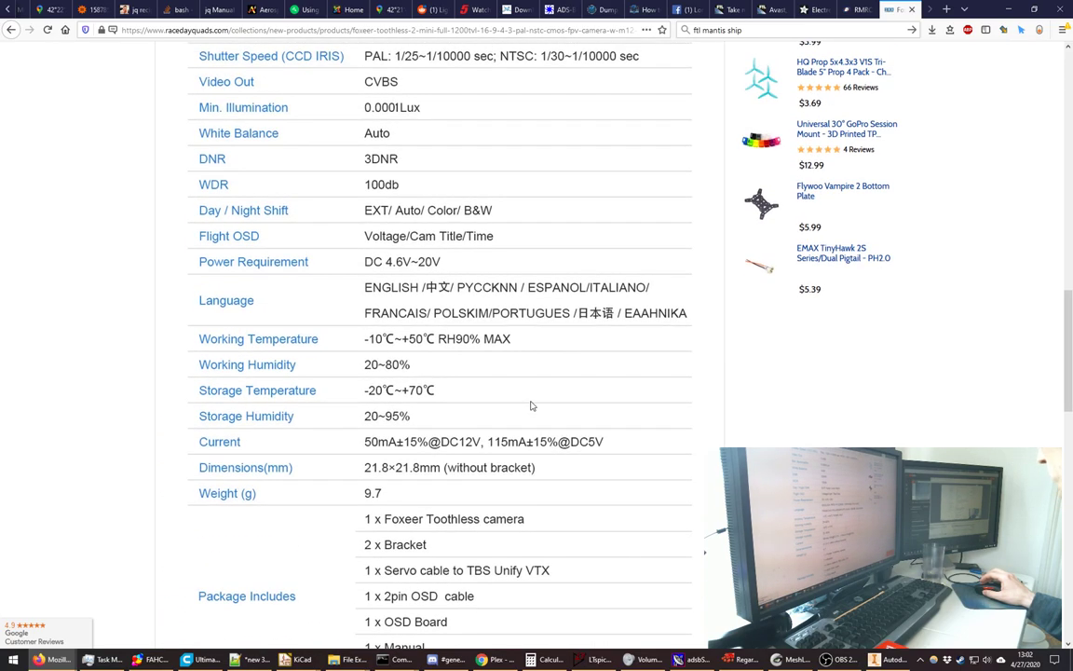
scroll(531, 405, "up", 5)
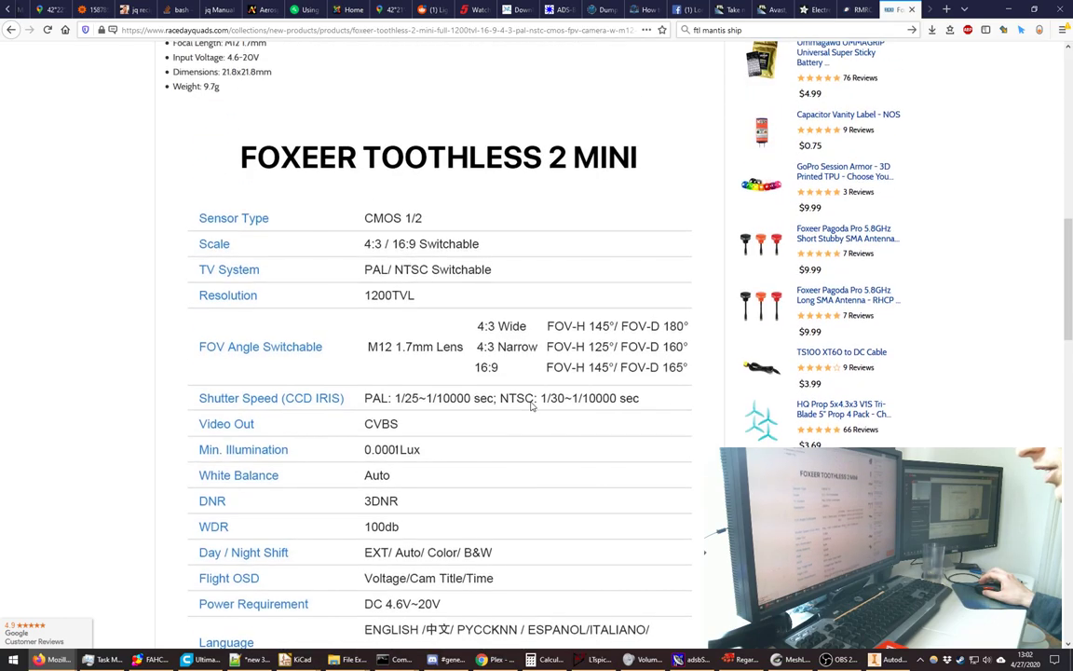
scroll(531, 407, "up", 10)
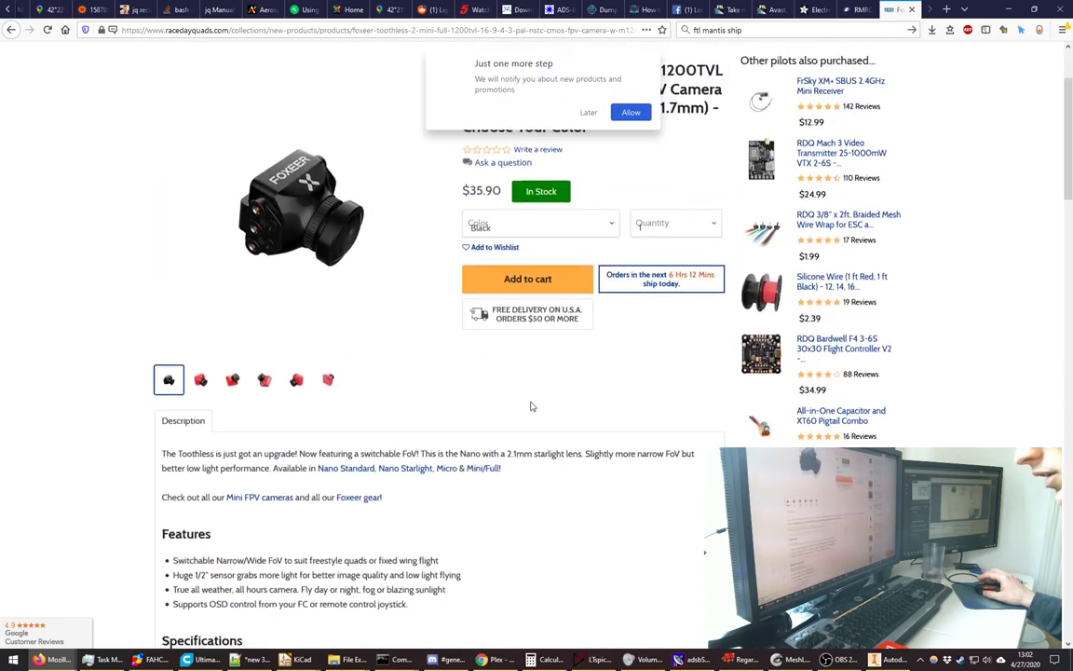
scroll(531, 406, "up", 3)
scroll(517, 368, "down", 5)
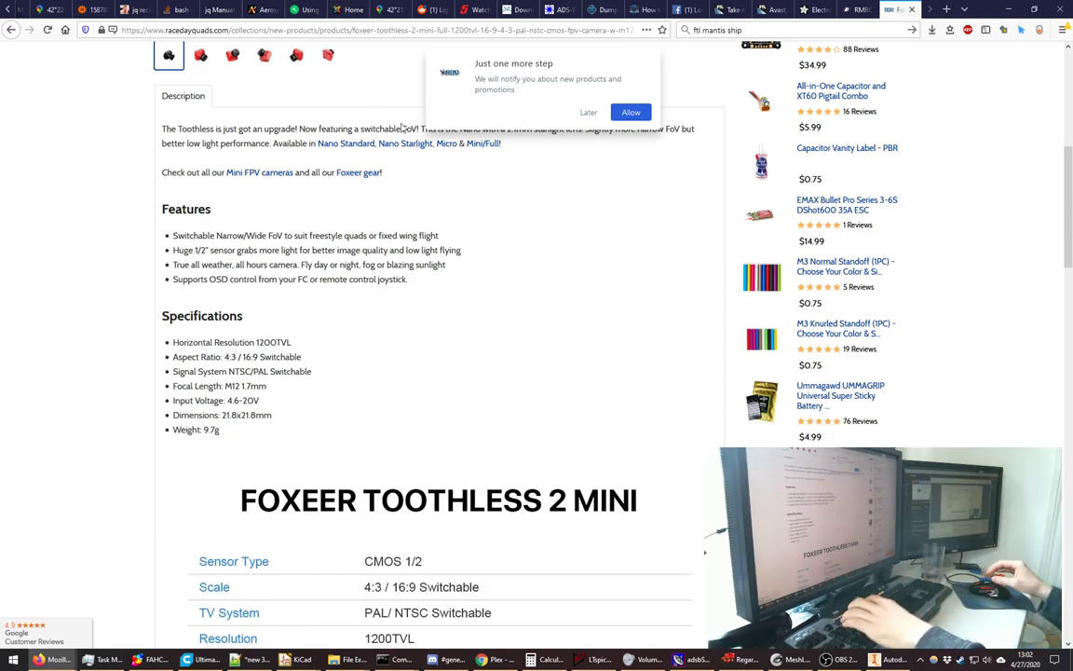
- Open the camera page on the Foxeer manufacturer site in the same tab
key("ctrl+l")
type("foxe")
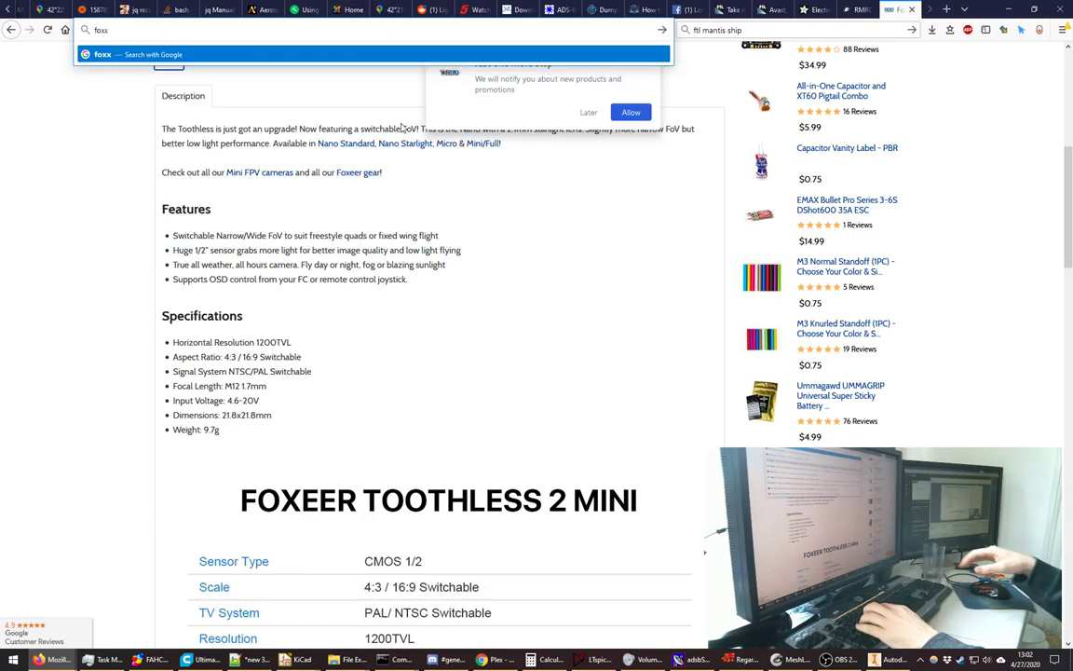
key("BackSpace")
type("er")
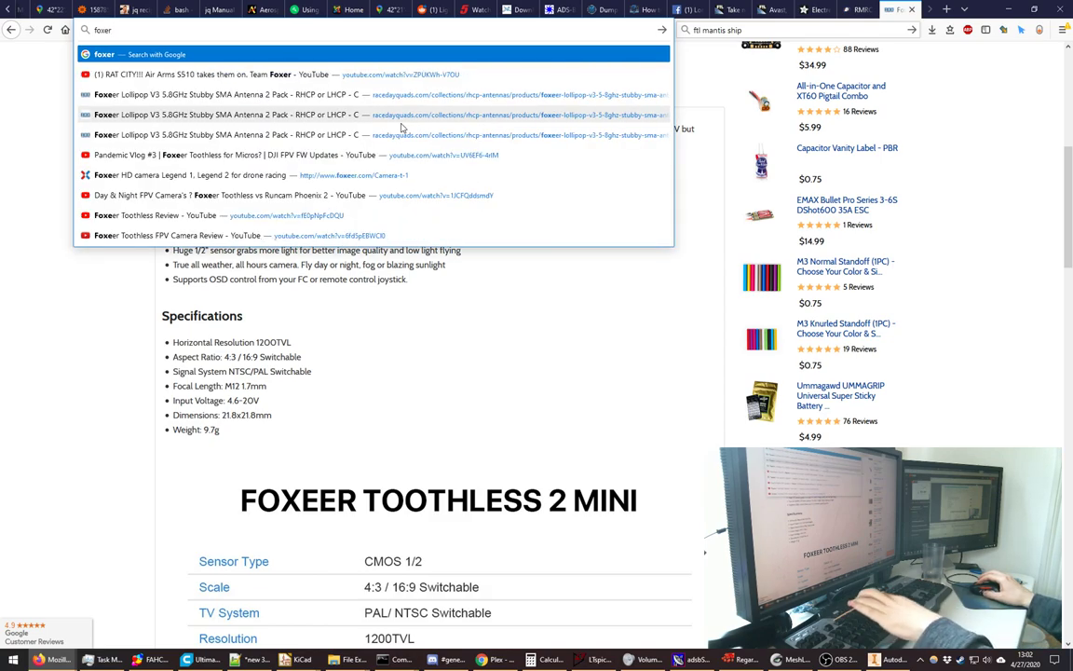
type("e")
key("BackSpace")
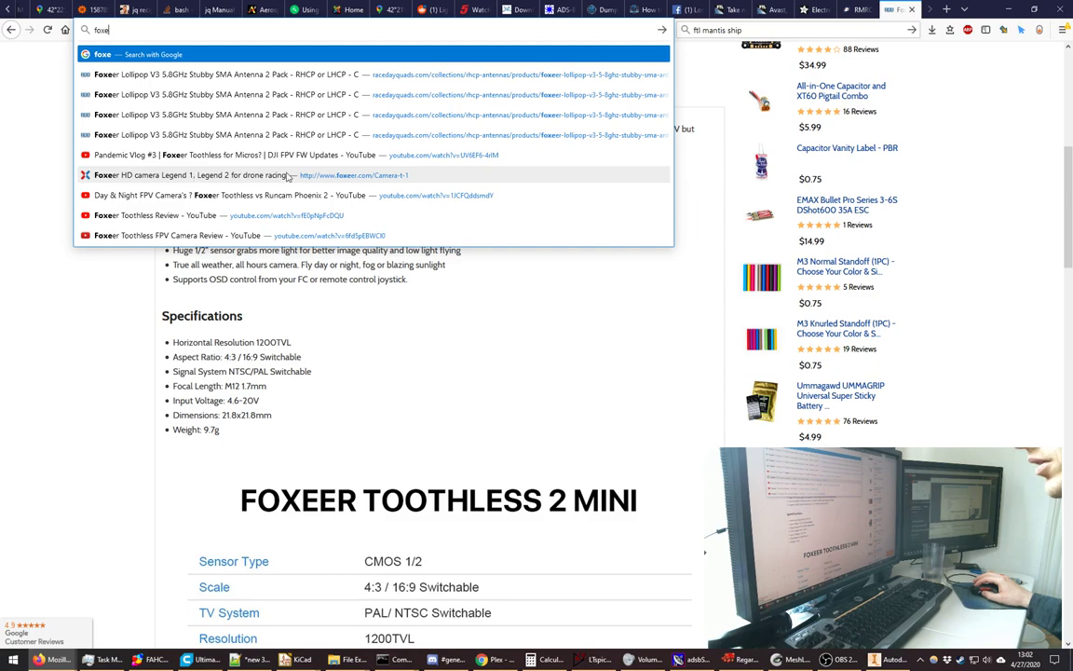
left_click(365, 176)
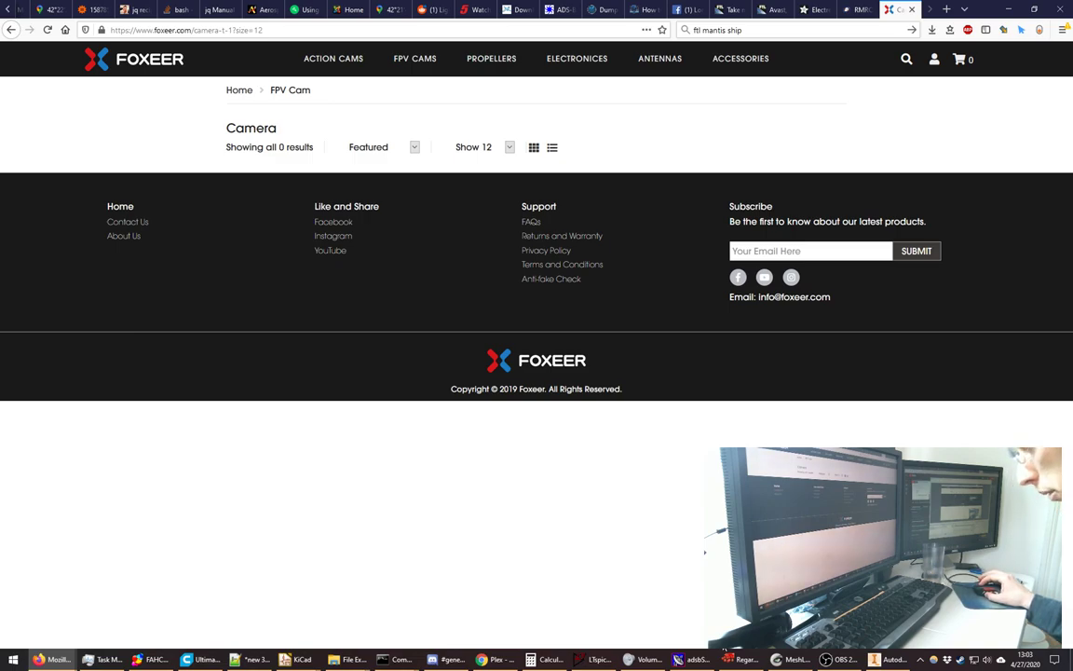
- Check the list of tracked planes in adsbSCOPE and return to Firefox
left_click(692, 659)
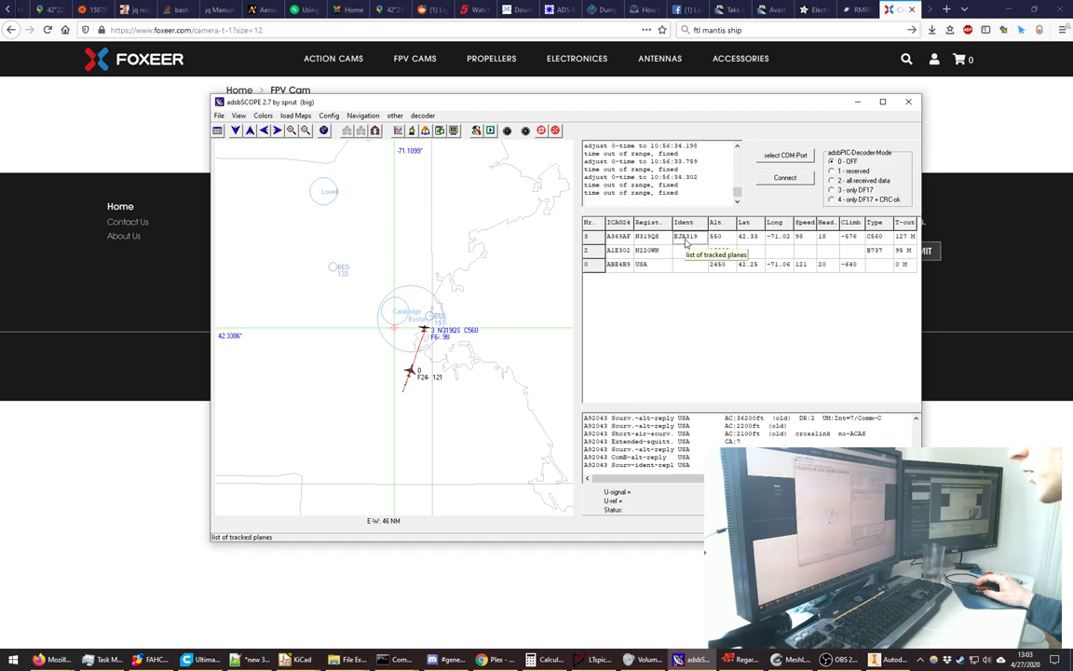
key("alt+Tab")
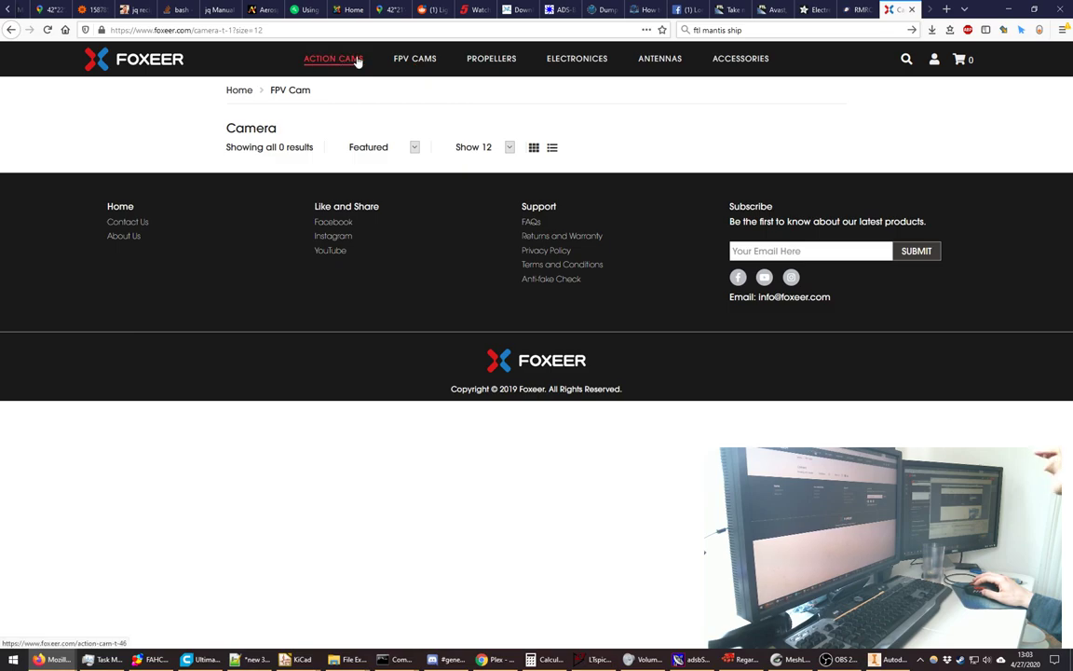
- Browse Foxeer's Night Fly and full FPV camera listings and open the Mini Cat 2 StarLight camera in a new tab
mouse_move(417, 69)
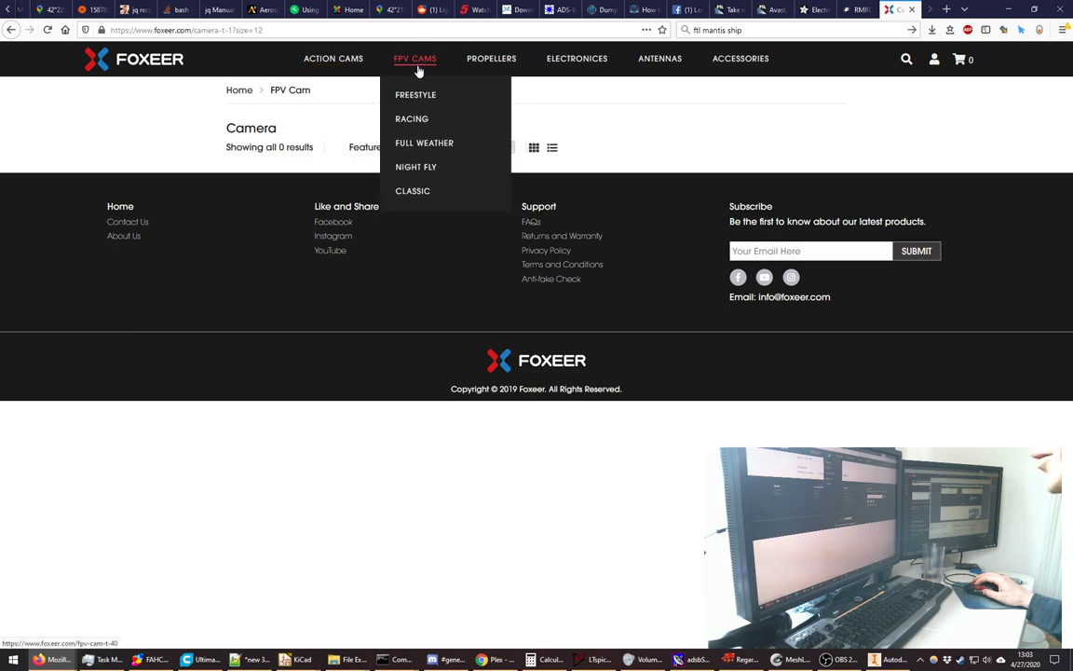
left_click(411, 170)
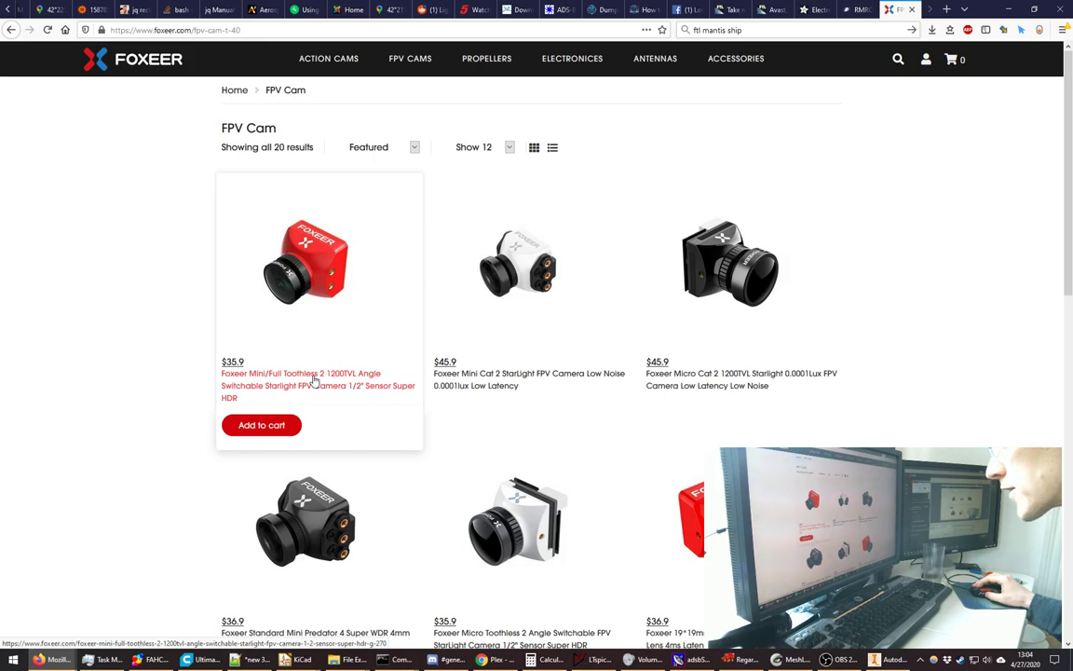
scroll(314, 379, "down", 3)
right_click_drag(533, 354, 377, 355)
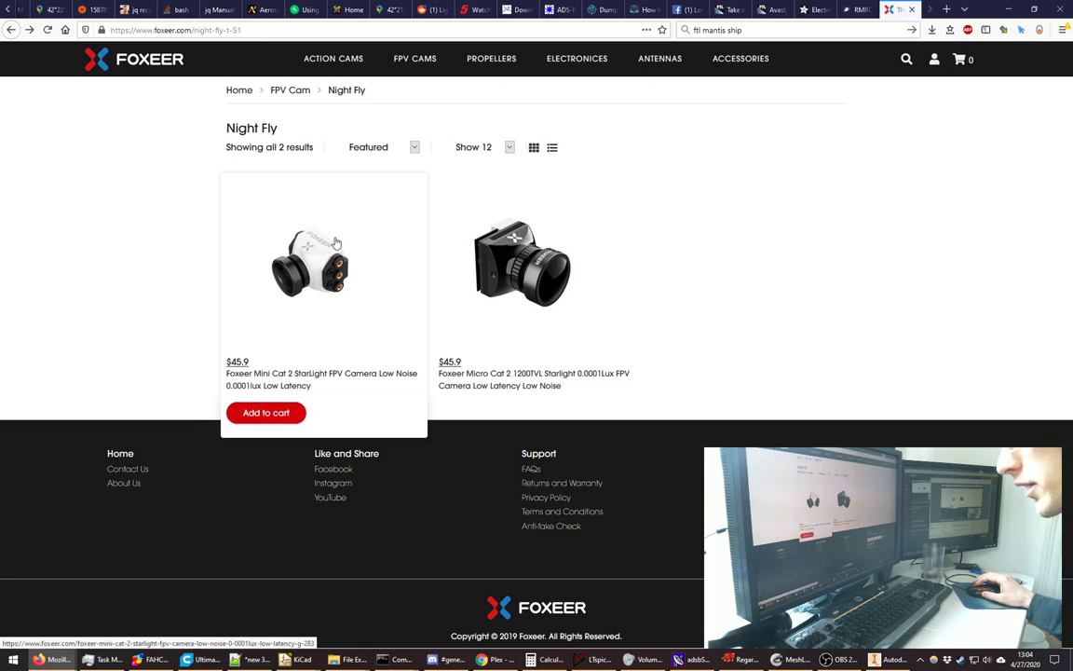
middle_click(306, 383)
right_click_drag(755, 331, 623, 338)
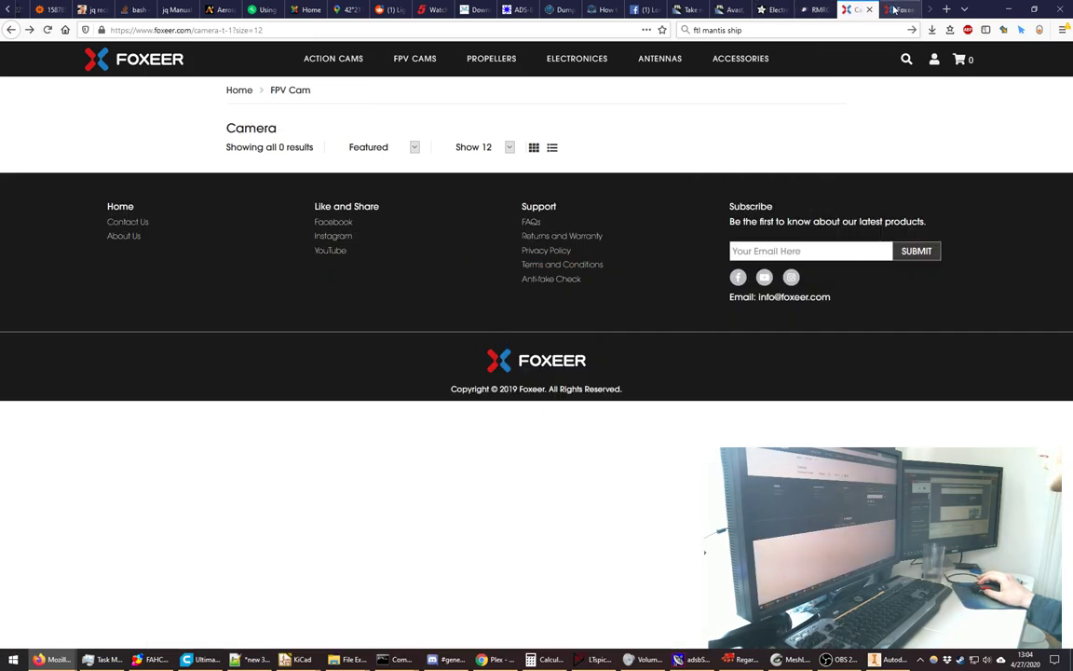
- Open racedayquads.com in a new tab and go to its All FPV Cameras listing
key("ctrl+t")
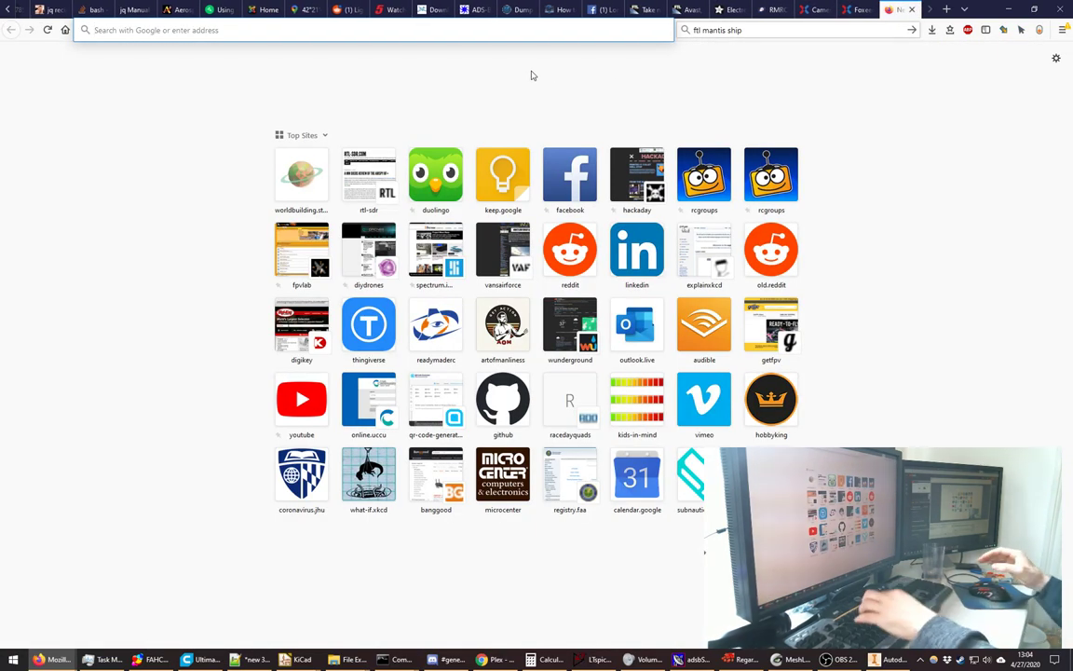
type("racedayquads.com")
left_click(343, 55)
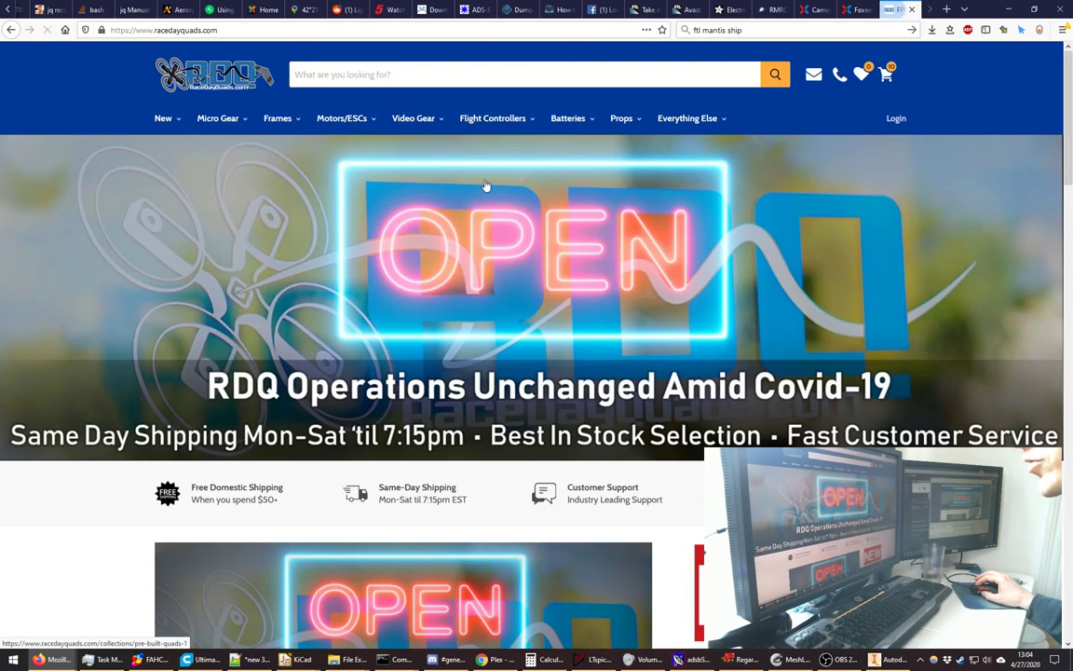
mouse_move(427, 124)
mouse_move(433, 175)
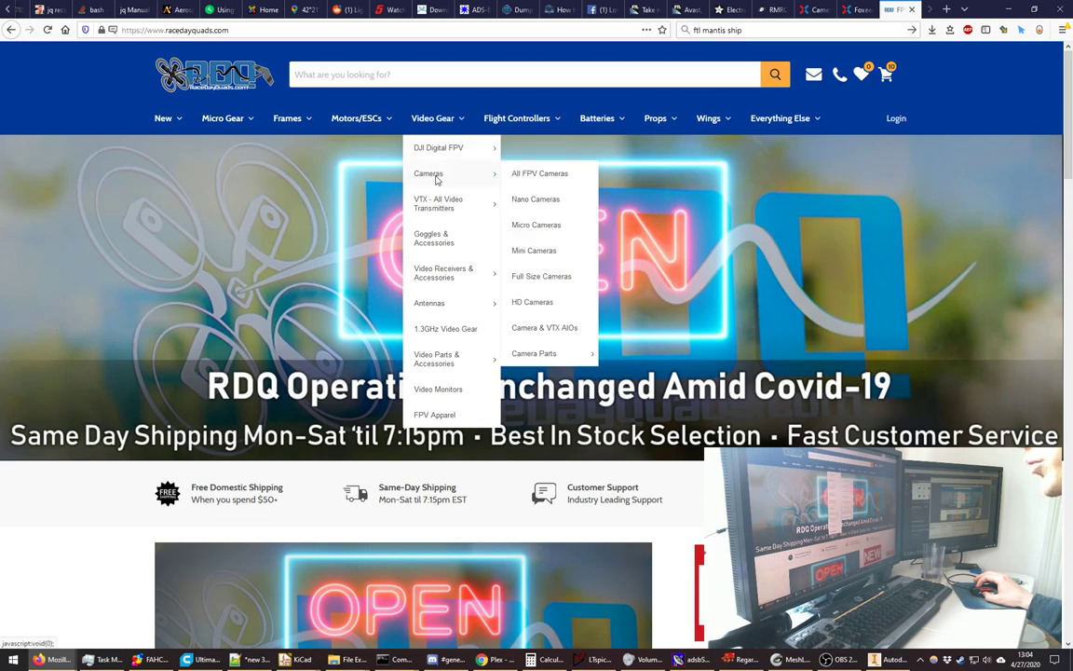
left_click(552, 178)
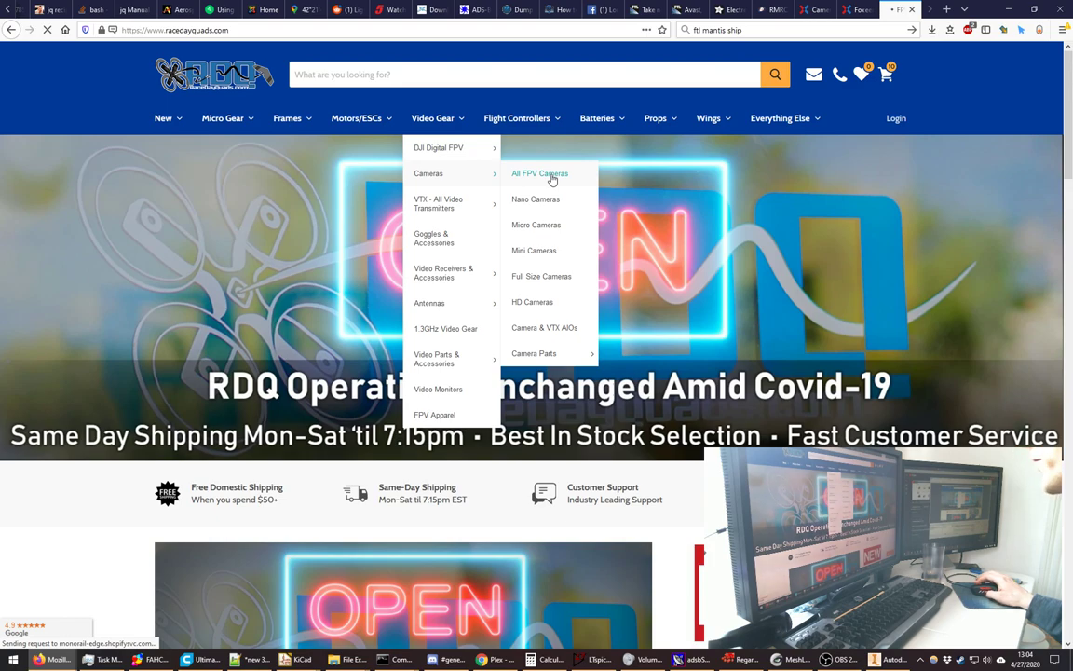
- Examine the Foxeer Mini Cat 2 StarLight description, including its dimension drawings and package contents
key("ctrl+Page_Up")
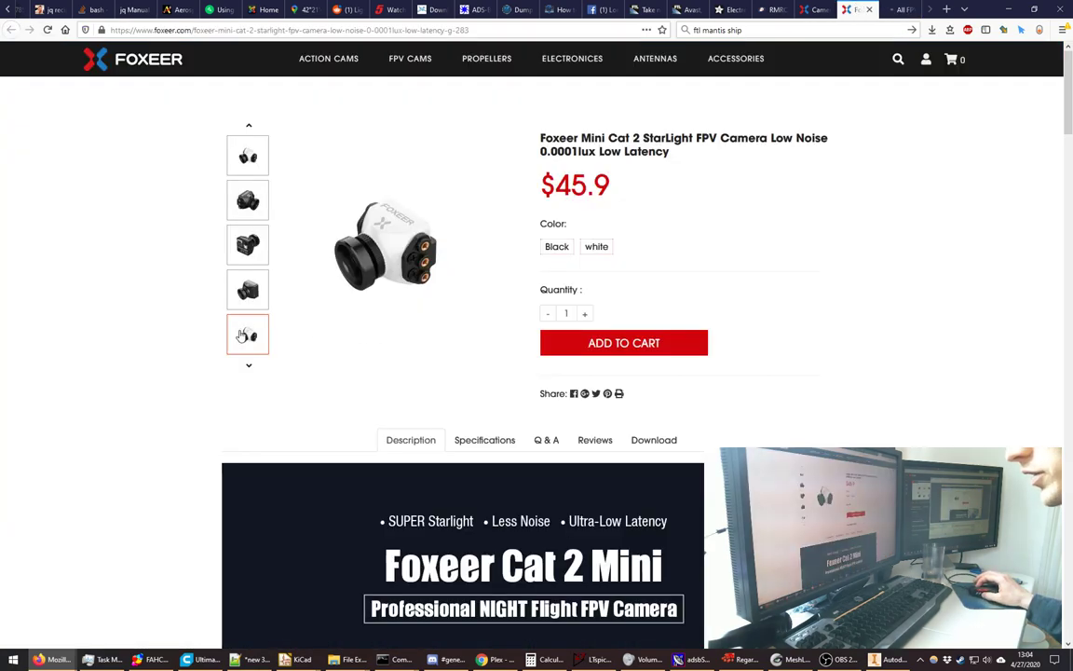
scroll(837, 308, "down", 5)
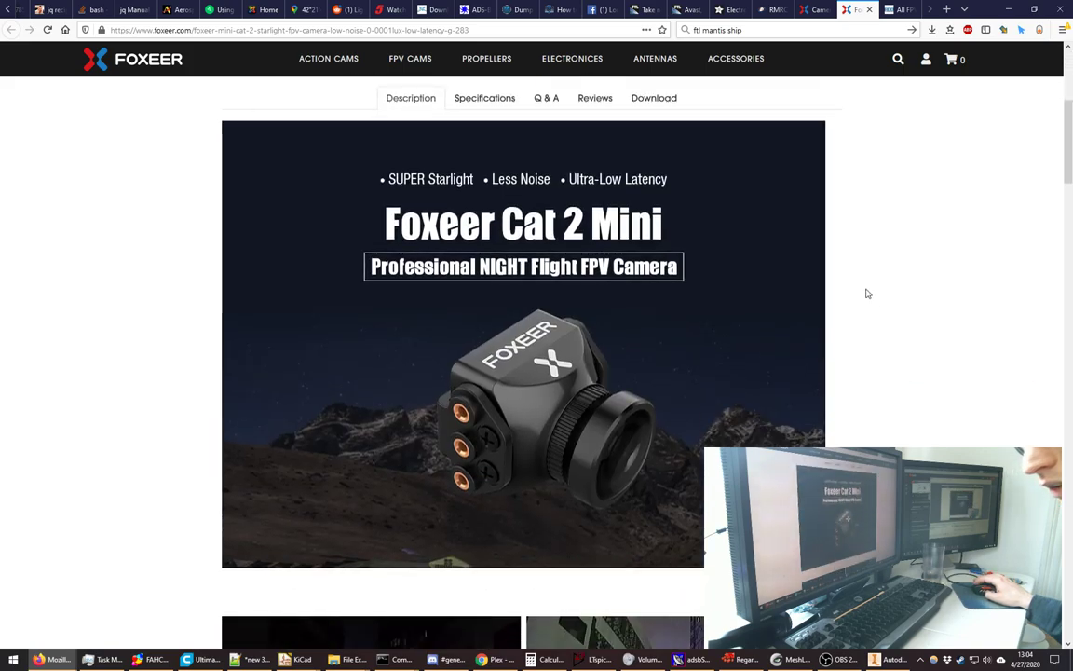
scroll(863, 299, "down", 15)
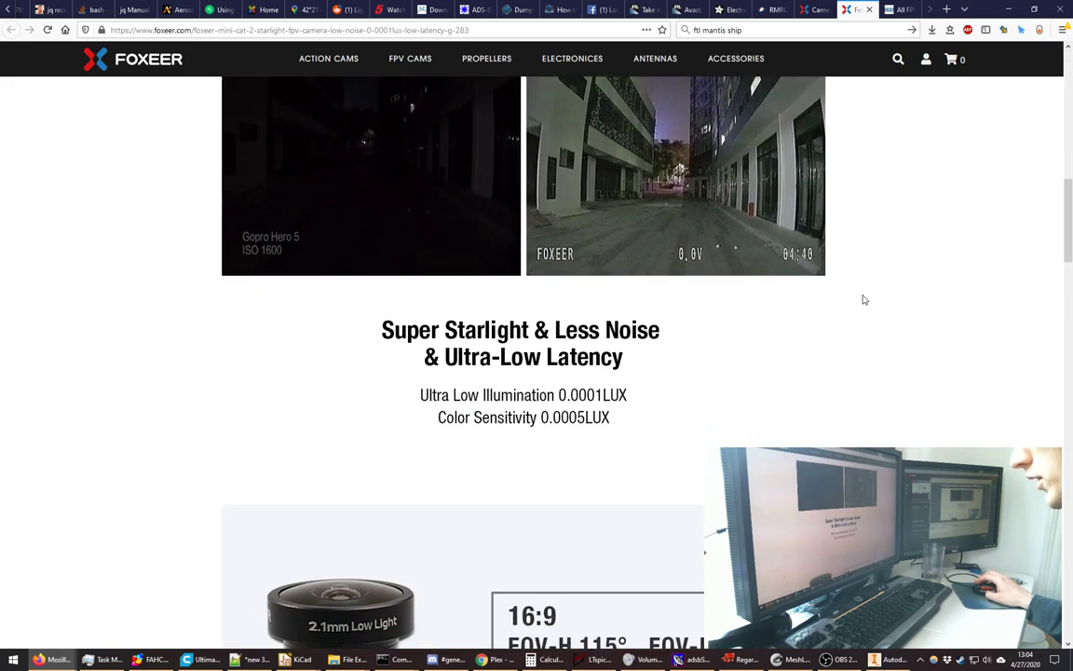
scroll(864, 299, "down", 6)
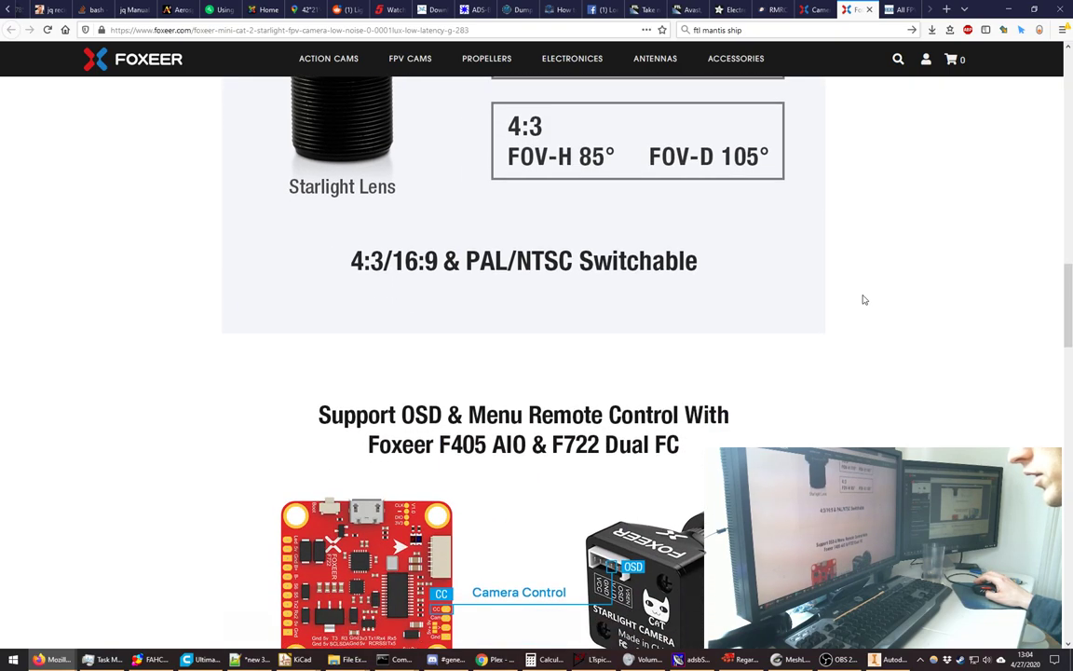
scroll(863, 299, "down", 4)
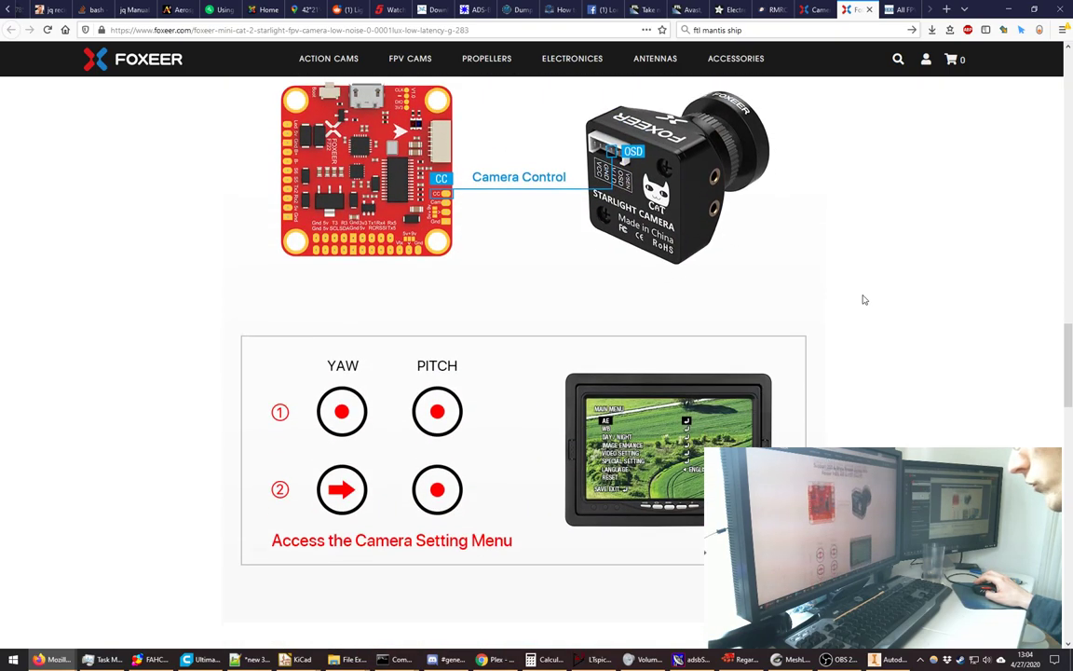
scroll(863, 299, "down", 7)
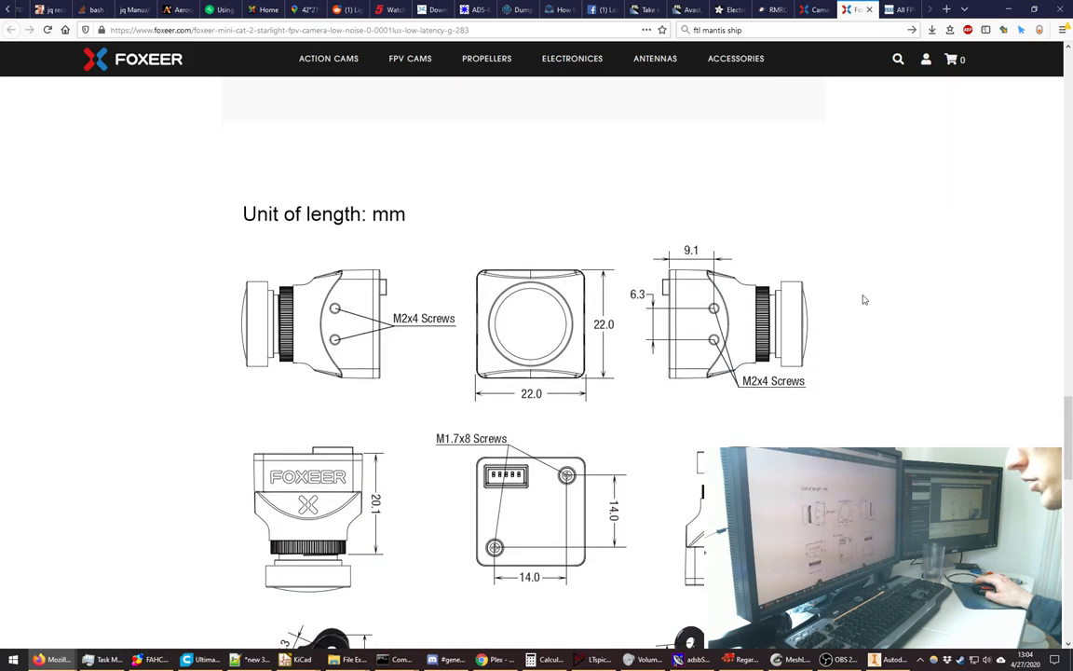
scroll(863, 299, "down", 2)
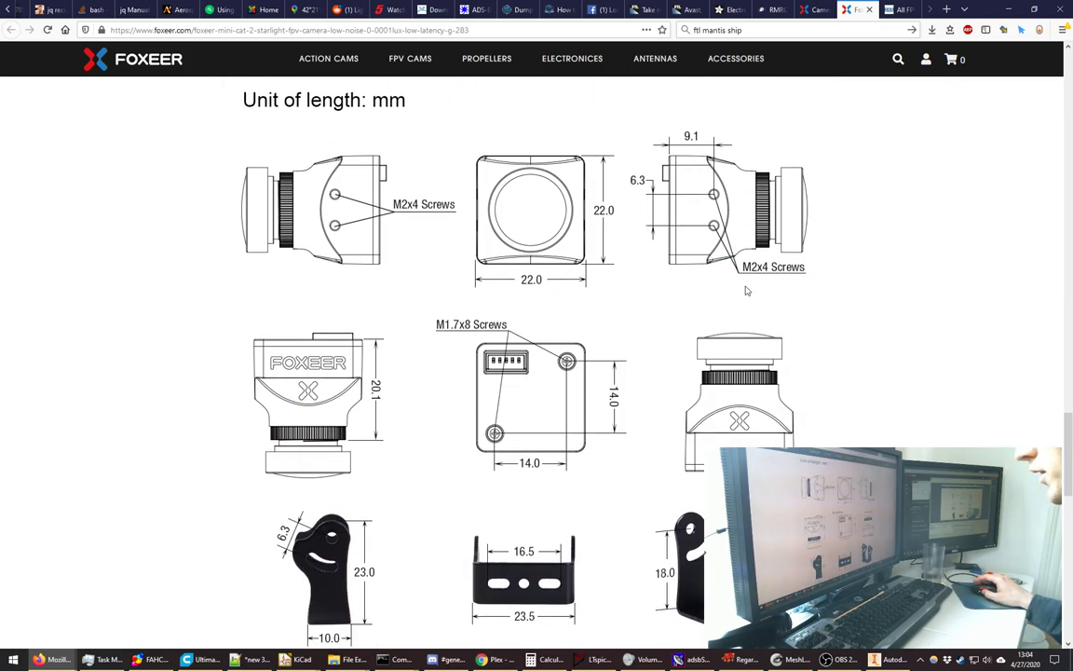
scroll(745, 290, "down", 12)
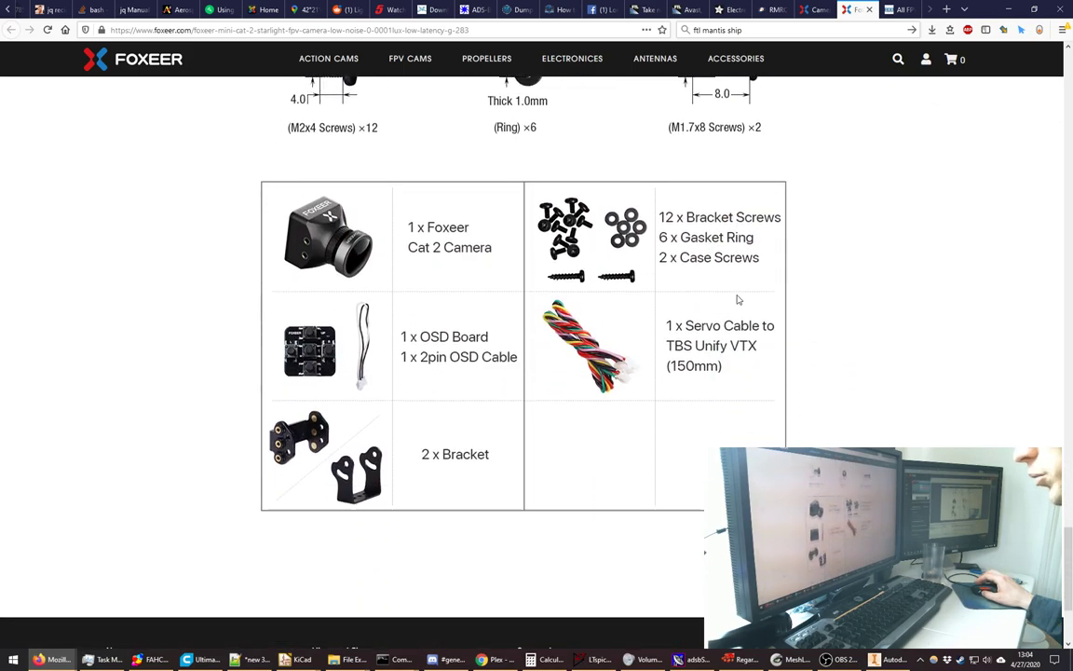
scroll(738, 299, "down", 3)
scroll(735, 311, "up", 15)
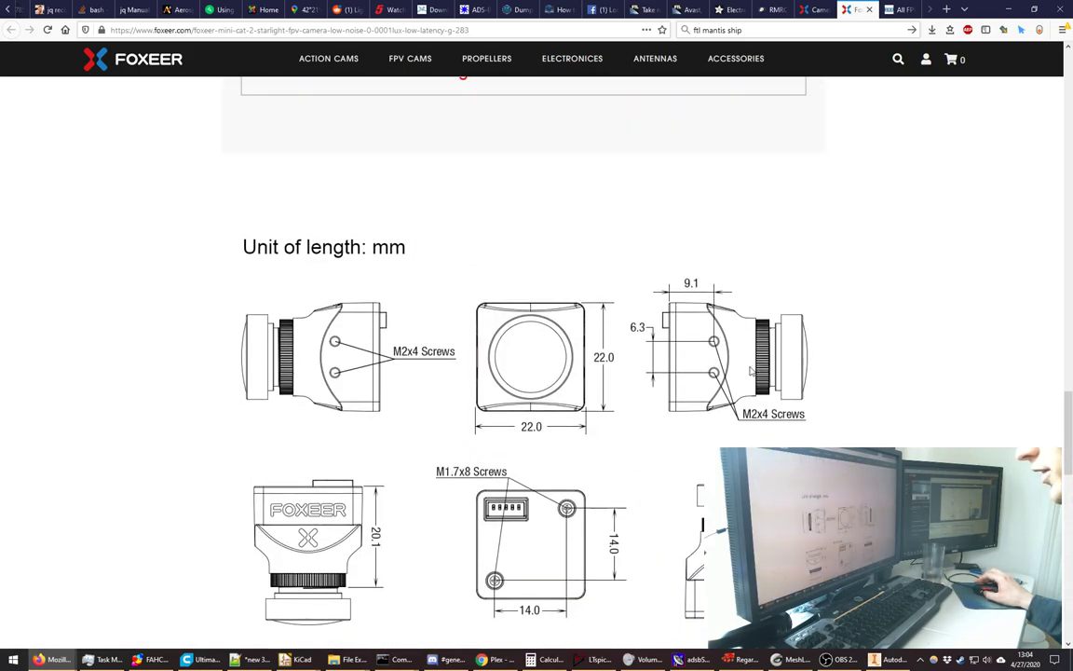
- Go to Foxeer's Full Weather FPV camera listing and open the Mini/Full Toothless 2 1200TVL camera page
key("ctrl+shift+Tab")
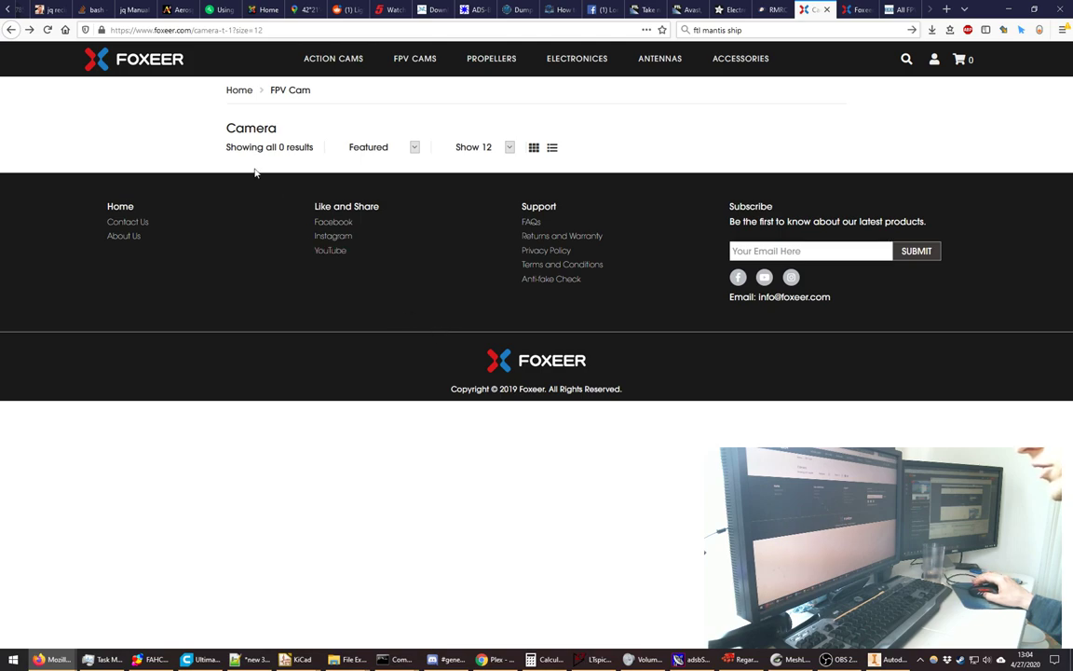
mouse_move(414, 60)
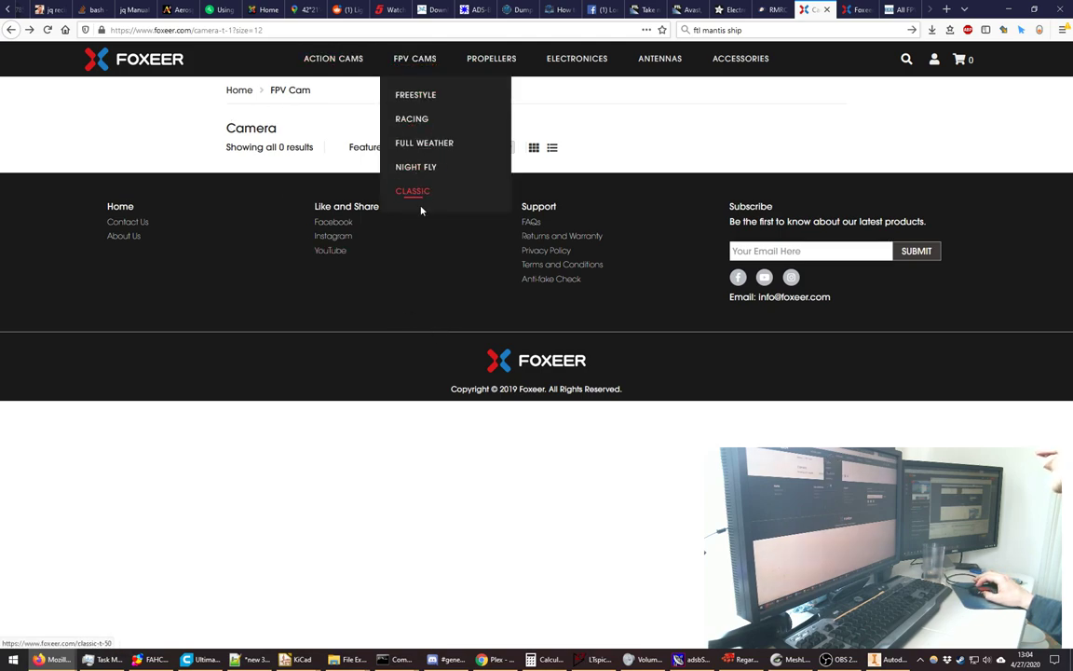
left_click(420, 145)
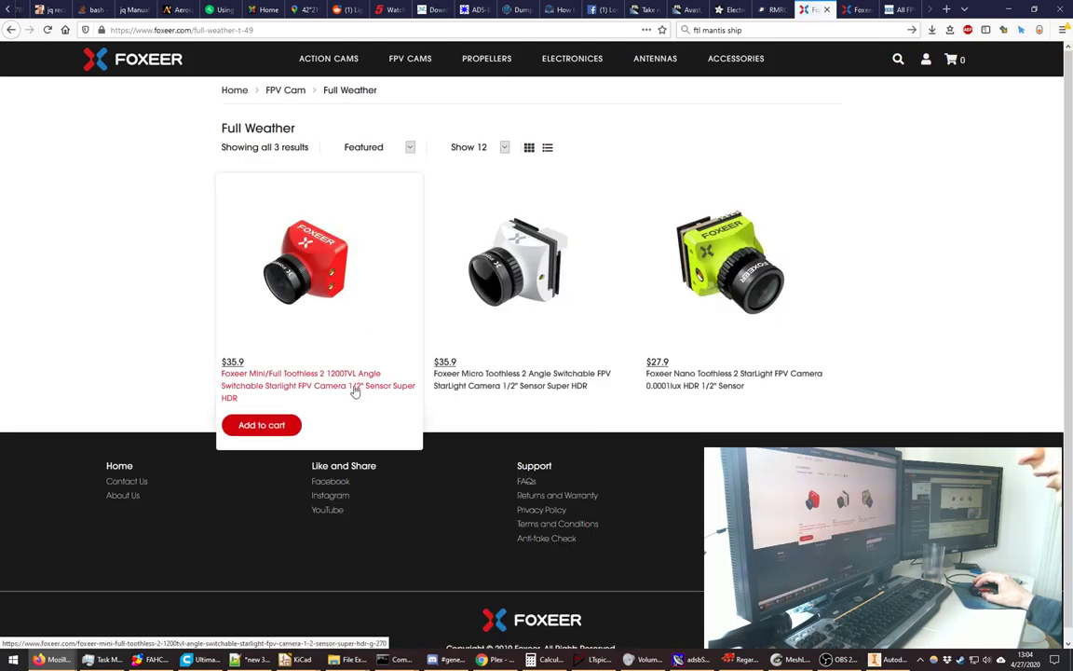
left_click(301, 378)
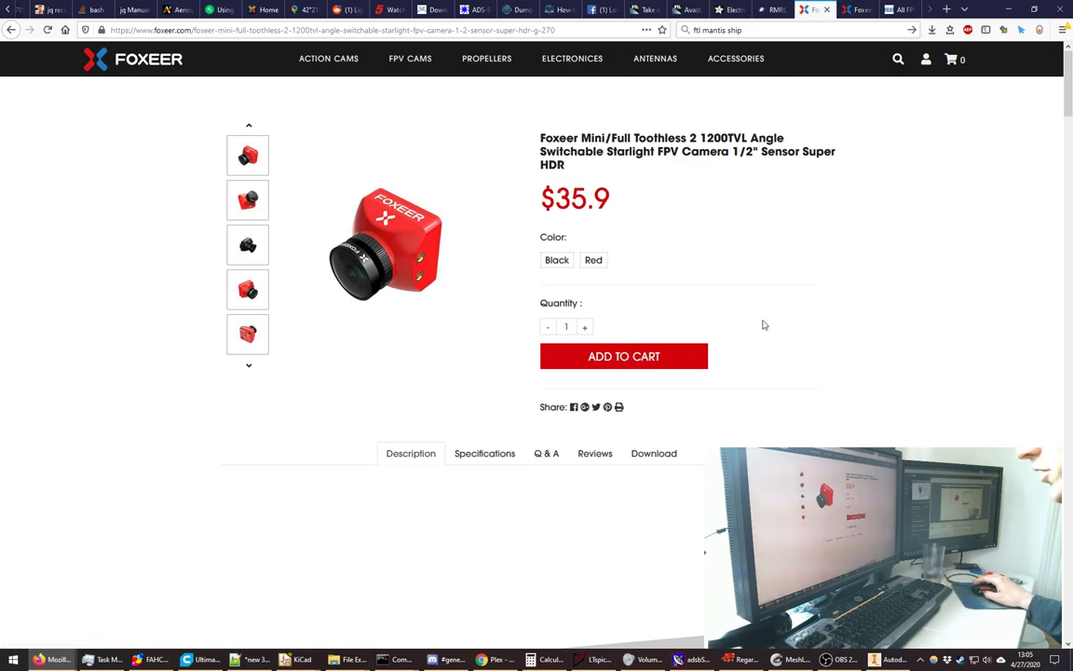
- Look through the Mini/Full Toothless 2 description for its field of view and low-light features, and display its specifications
scroll(762, 323, "down", 3)
scroll(840, 321, "down", 15)
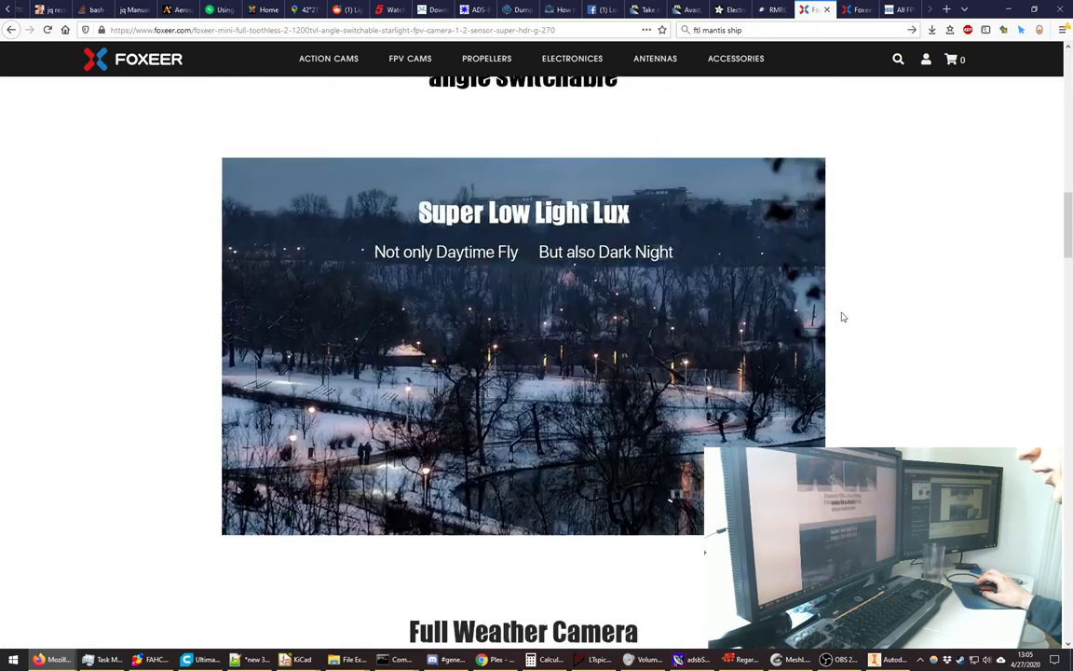
scroll(811, 267, "up", 3)
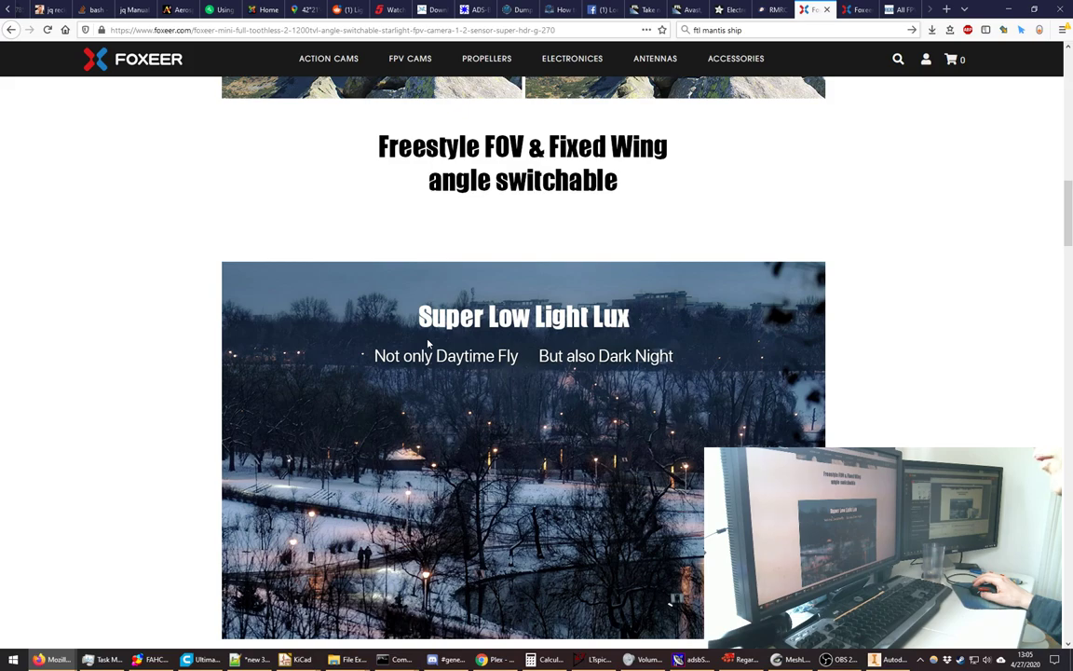
scroll(732, 231, "down", 7)
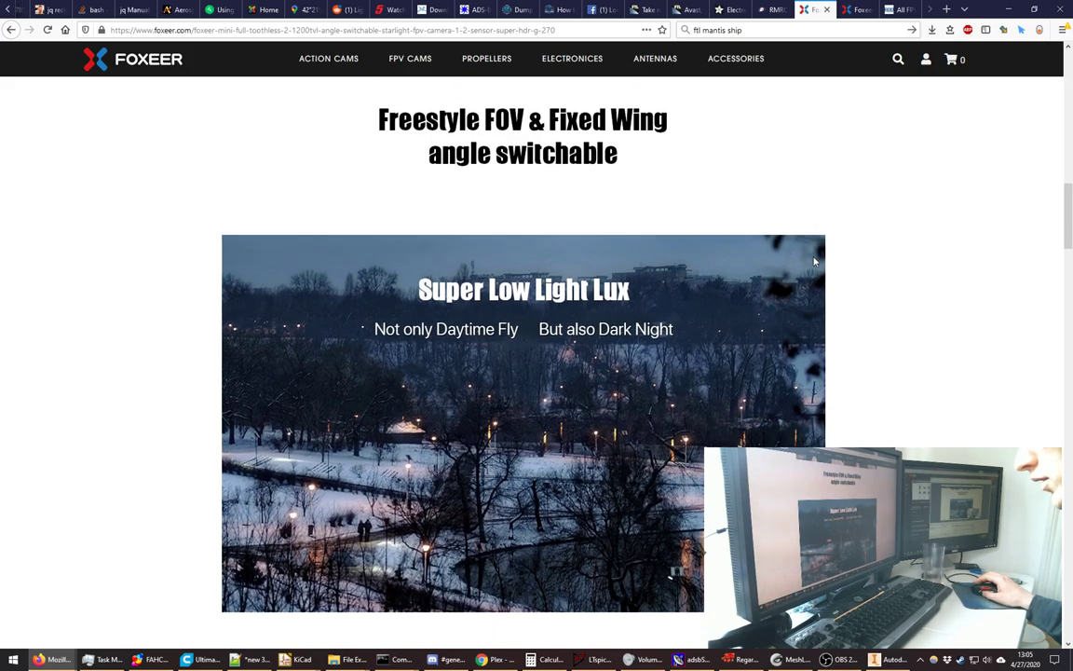
scroll(842, 252, "down", 12)
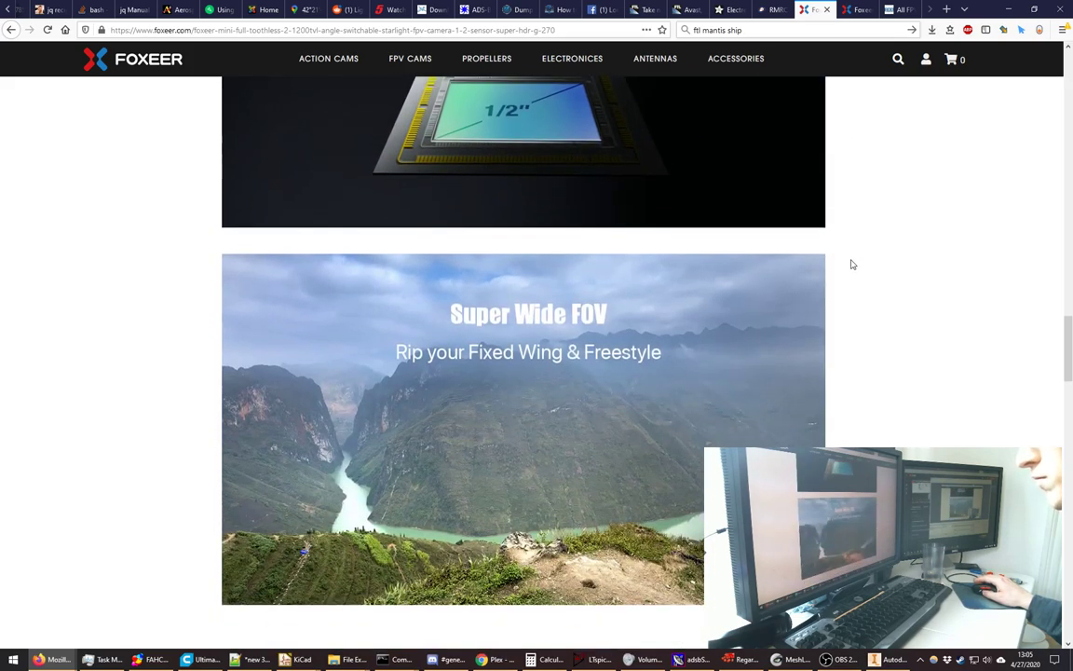
scroll(850, 264, "down", 15)
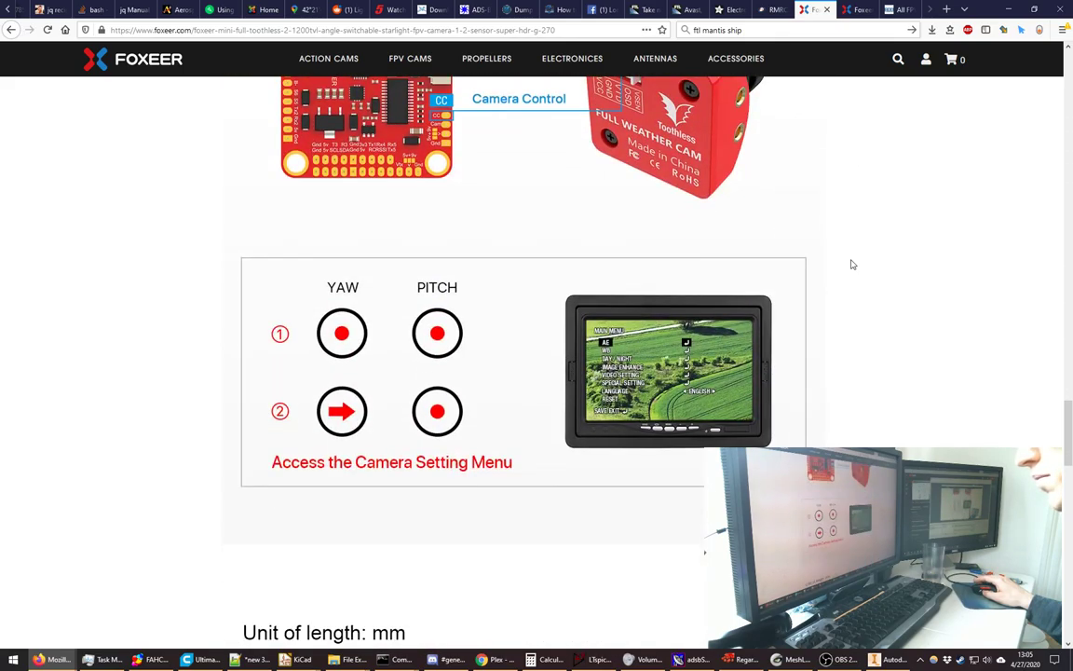
scroll(846, 280, "up", 20)
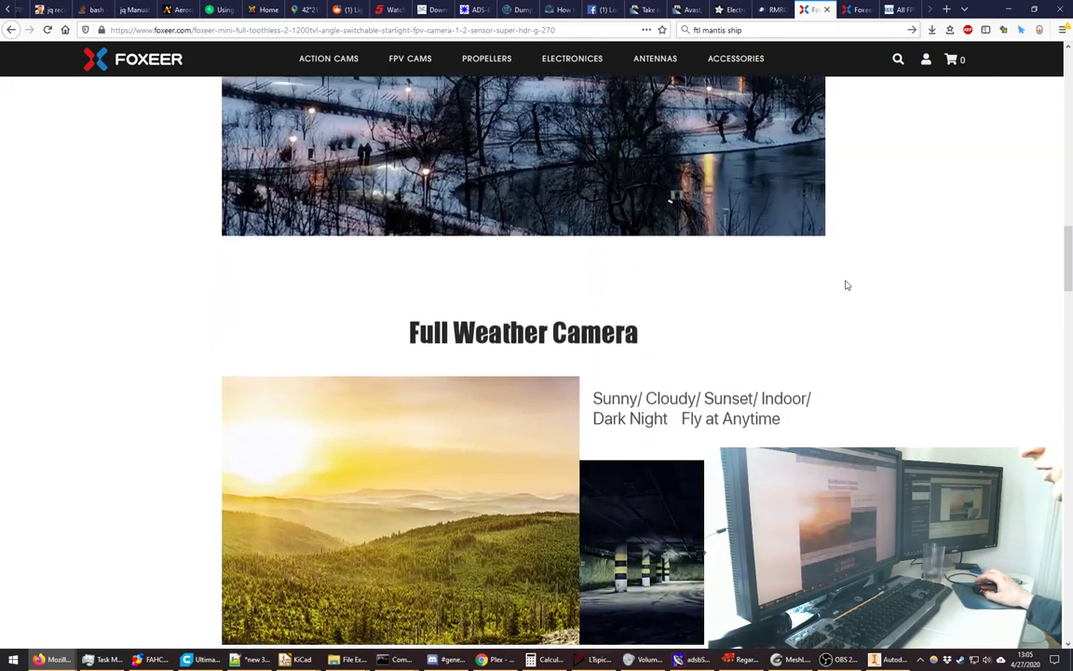
scroll(846, 289, "down", 11)
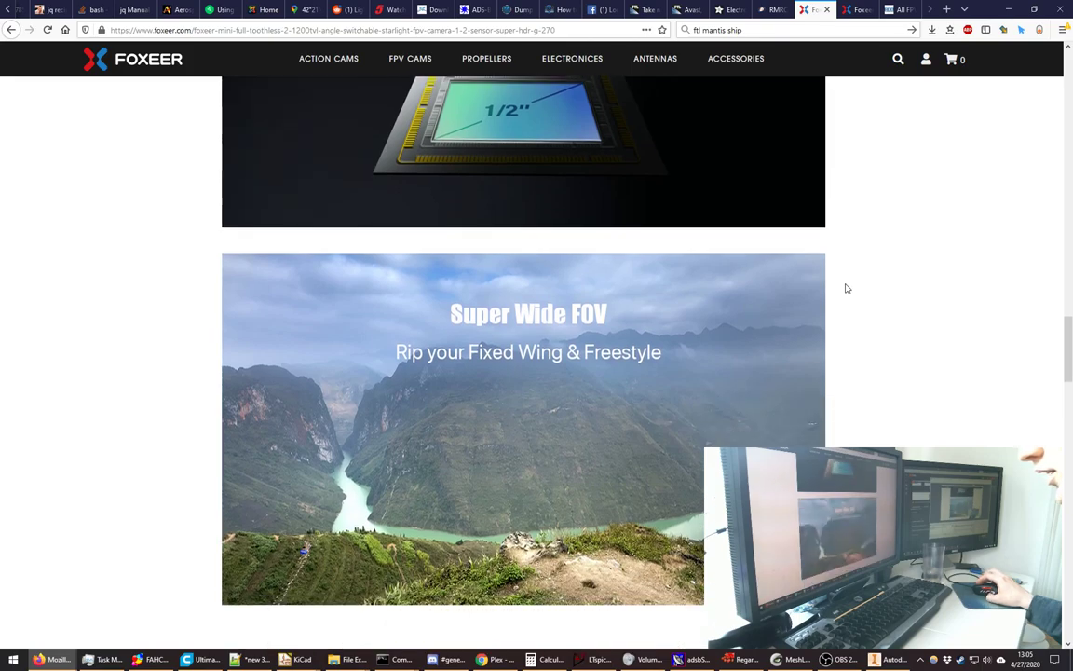
scroll(841, 292, "up", 6)
scroll(841, 293, "up", 10)
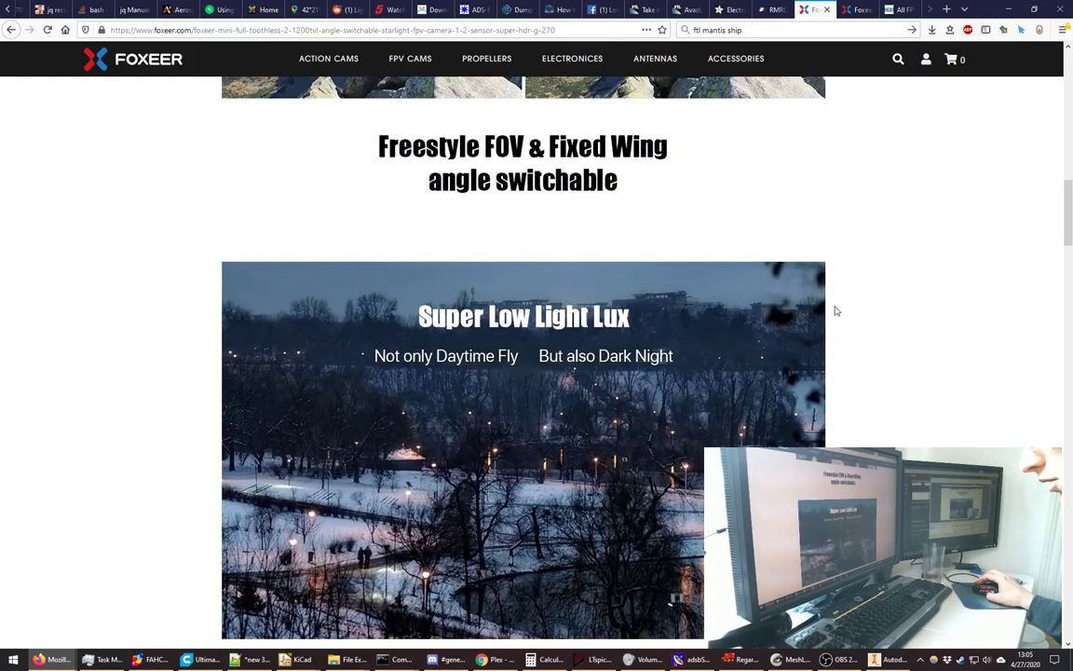
scroll(836, 311, "up", 15)
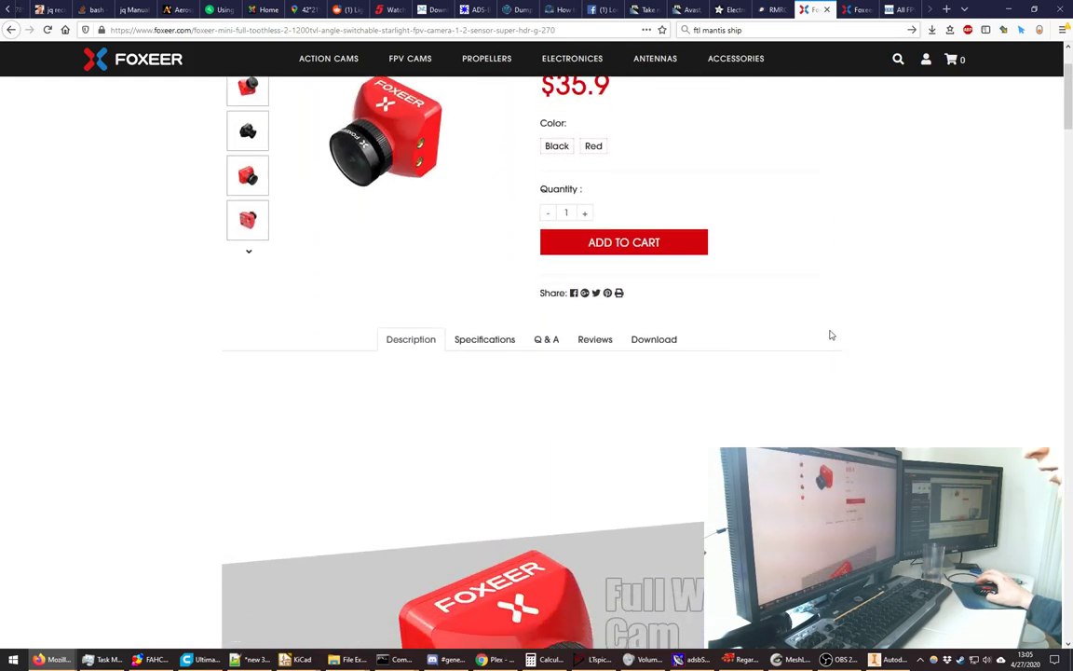
left_click(497, 340)
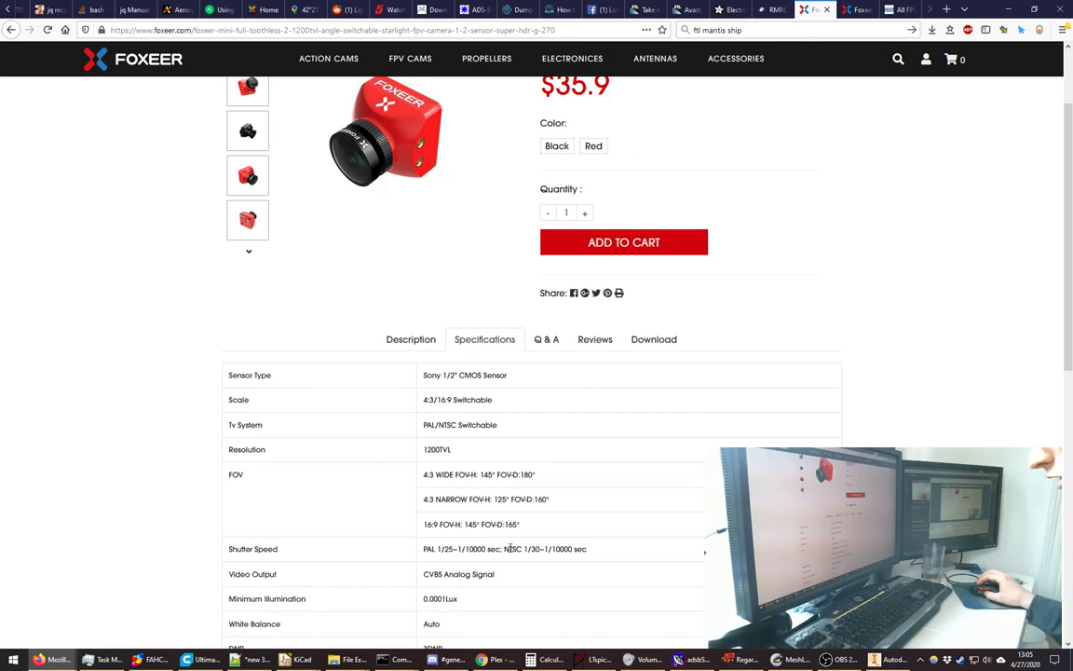
- Display the Mini Cat 2 StarLight specifications and compare them with those of the Mini/Full Toothless 2
key("ctrl+Tab")
scroll(630, 438, "up", 5)
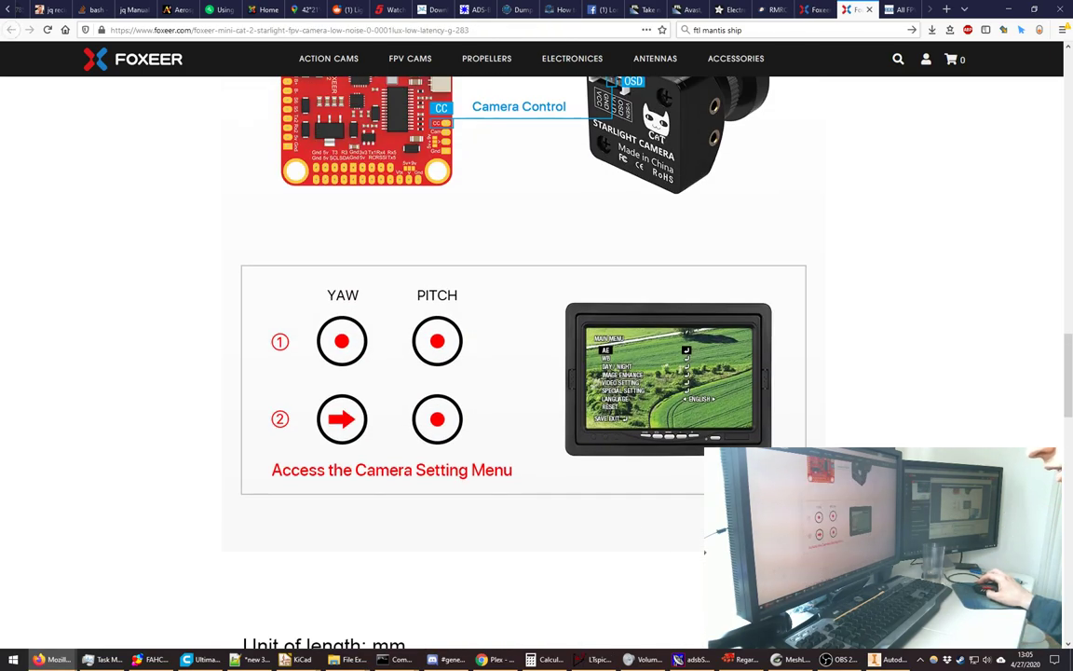
scroll(704, 551, "up", 10)
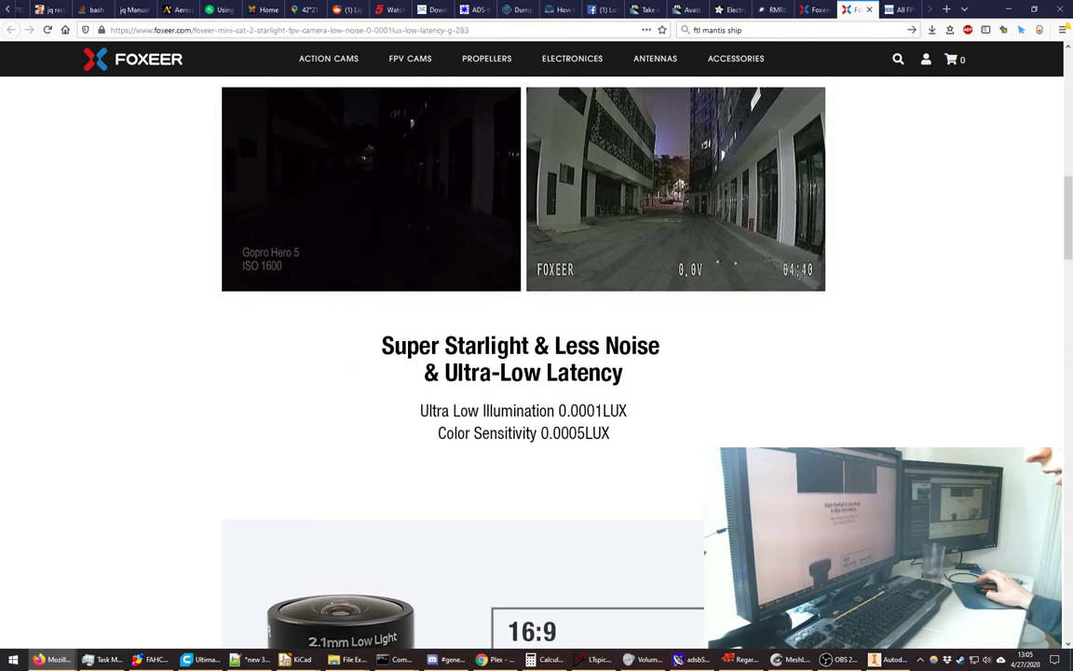
scroll(704, 552, "up", 10)
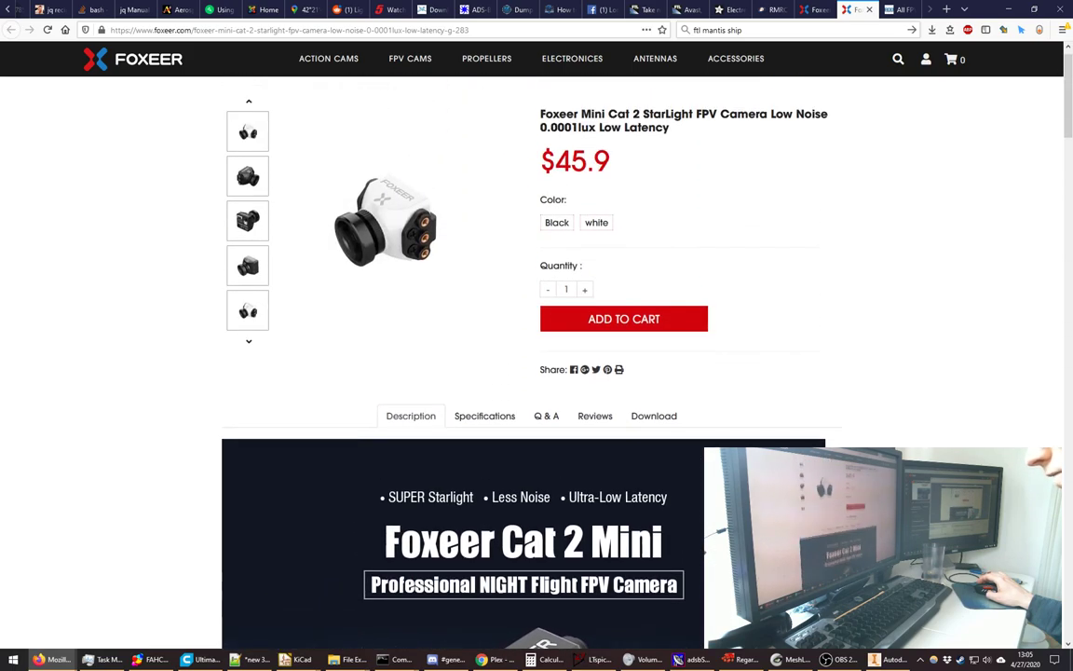
left_click(470, 416)
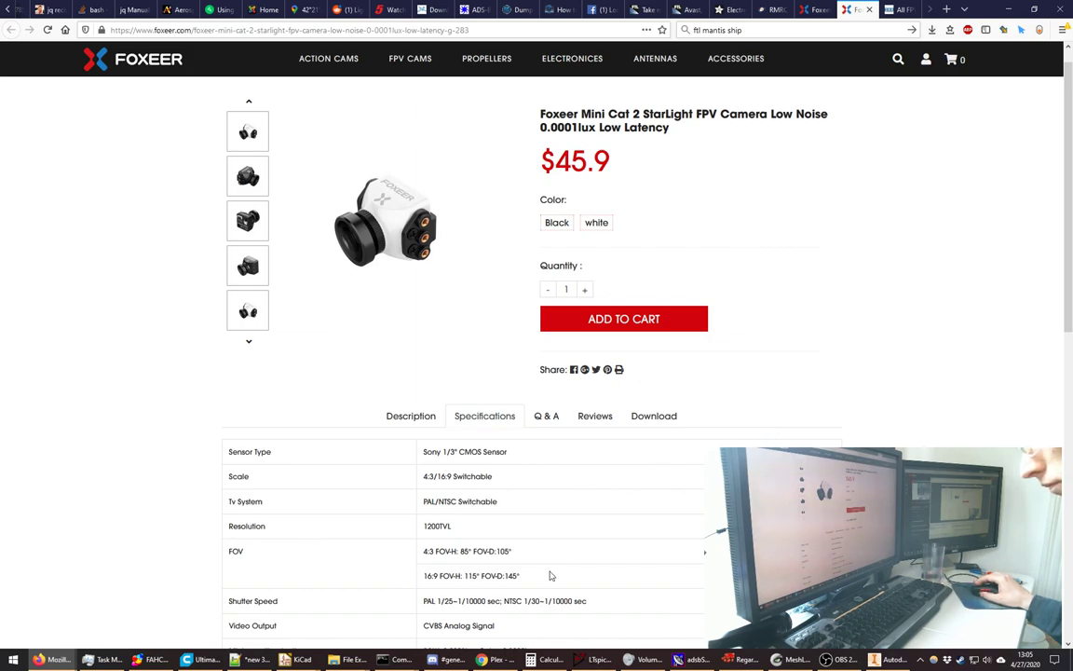
scroll(549, 576, "down", 3)
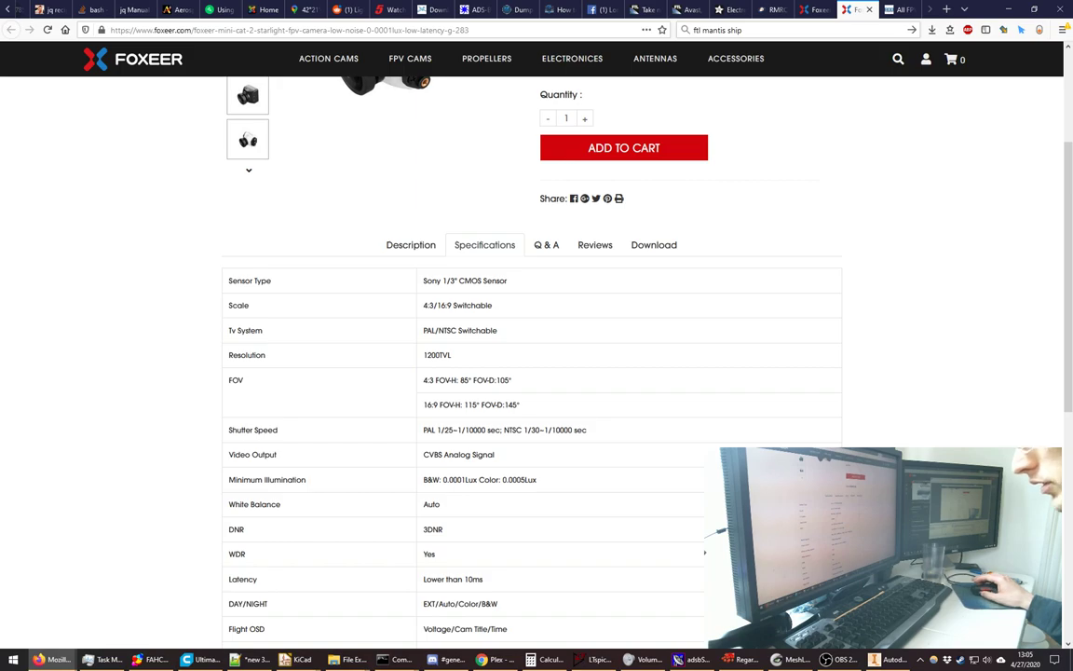
scroll(705, 552, "down", 8)
scroll(704, 552, "up", 8)
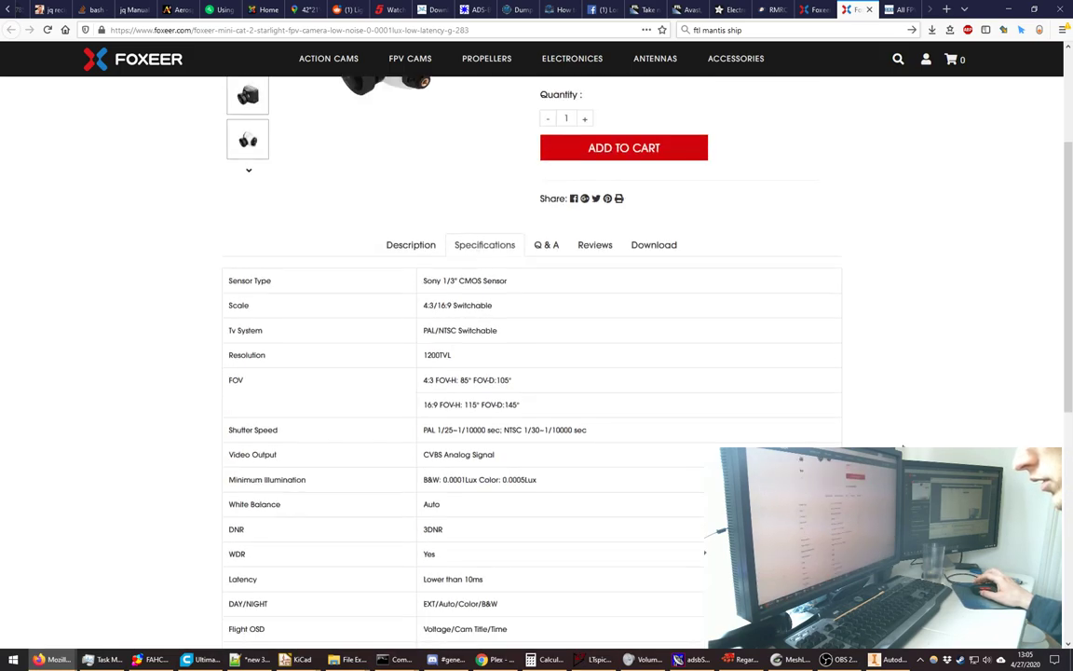
scroll(704, 553, "up", 3)
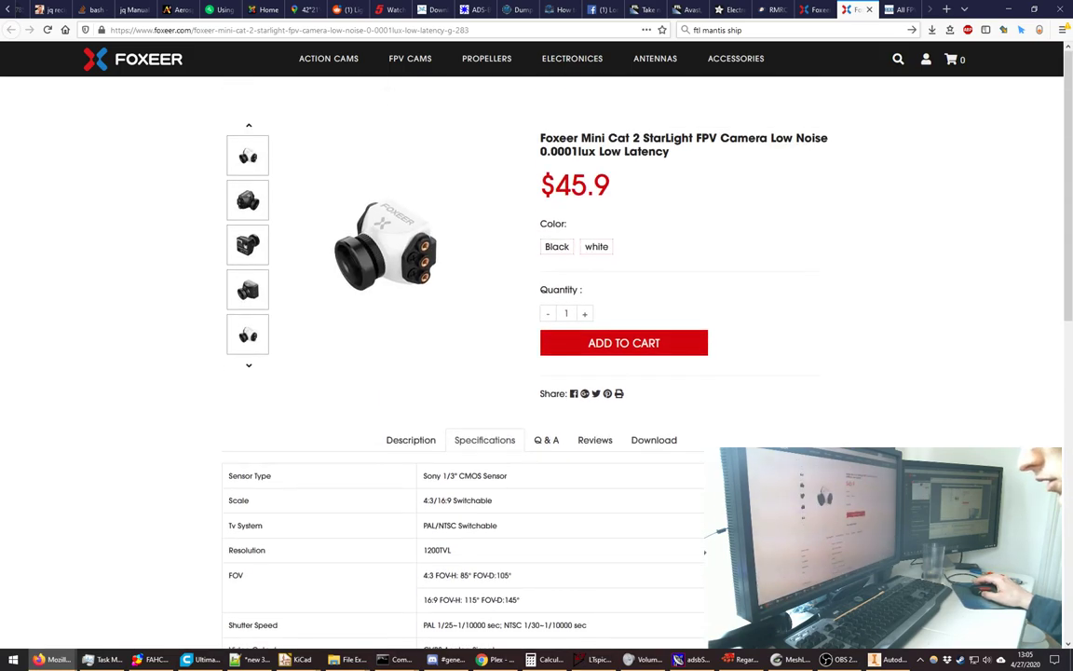
key("ctrl+shift+Tab")
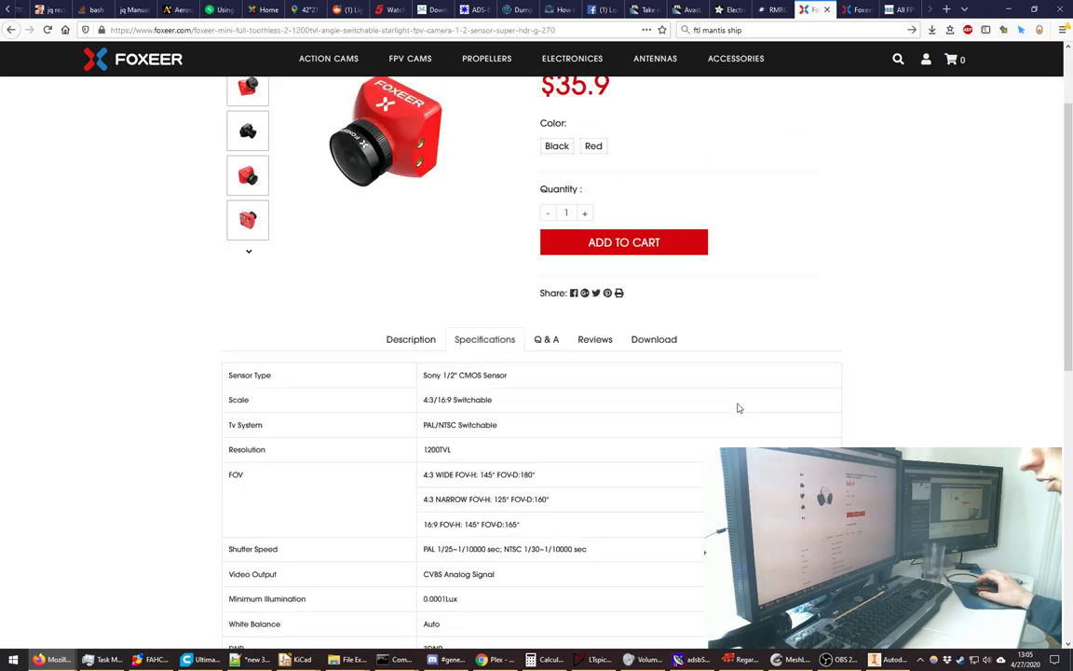
key("ctrl+Tab")
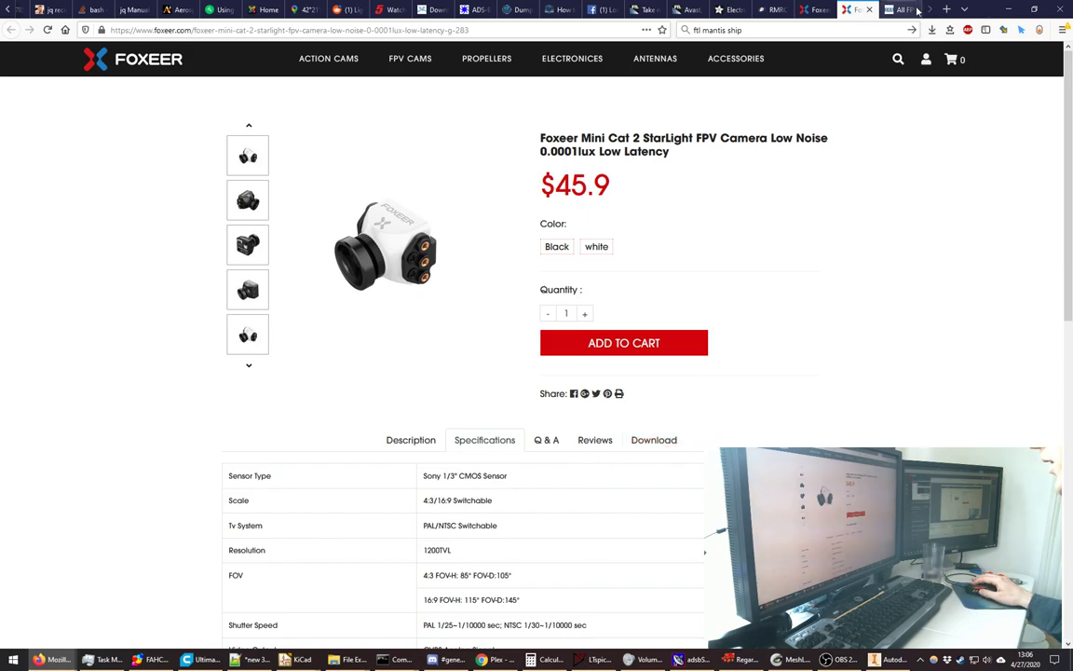
- Filter the RaceDayQuads All FPV Cameras listing by manufacturer Foxeer and look through the matching cameras
key("ctrl+Tab")
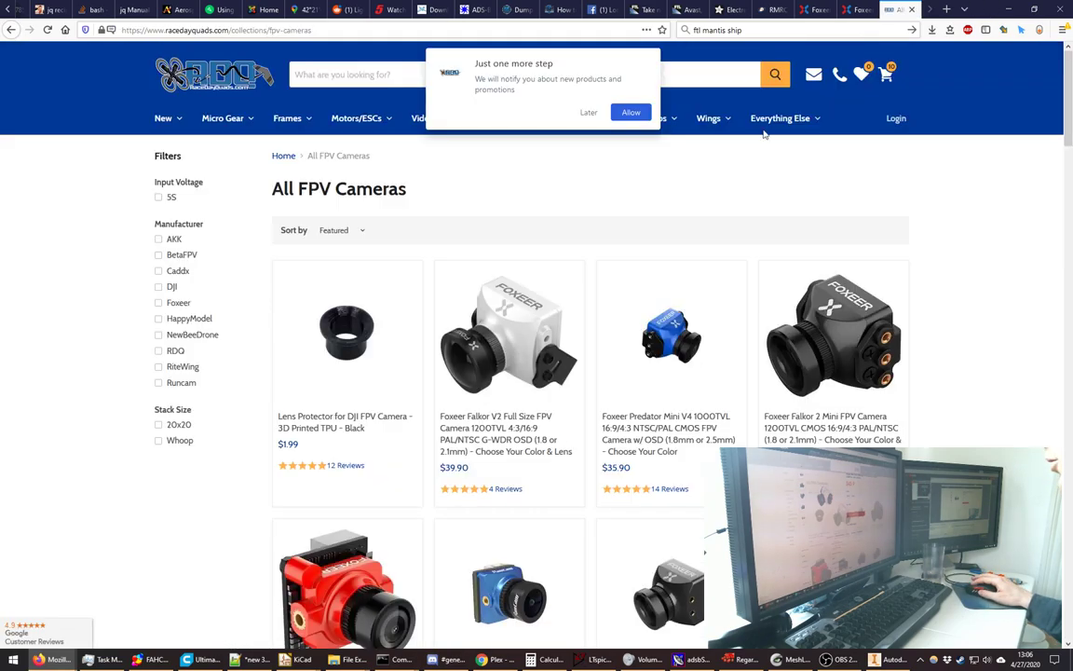
left_click(160, 304)
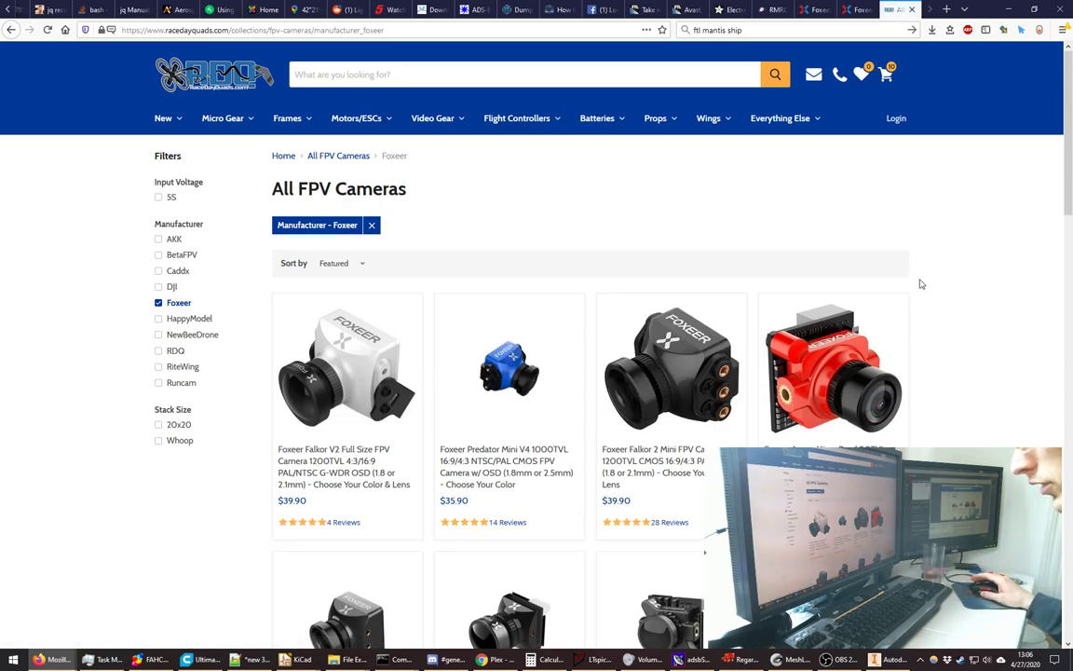
scroll(920, 284, "down", 3)
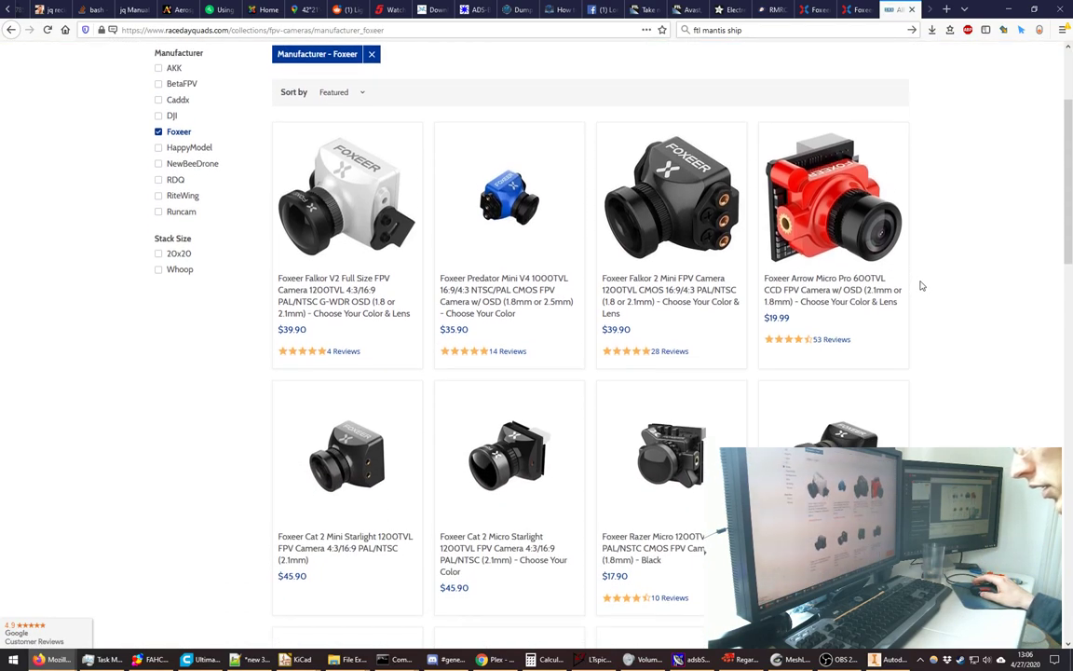
- Return from the RaceDayQuads Foxeer listing to the Mini/Full Toothless 2 page and find the dimension drawings in its description
scroll(920, 284, "down", 2)
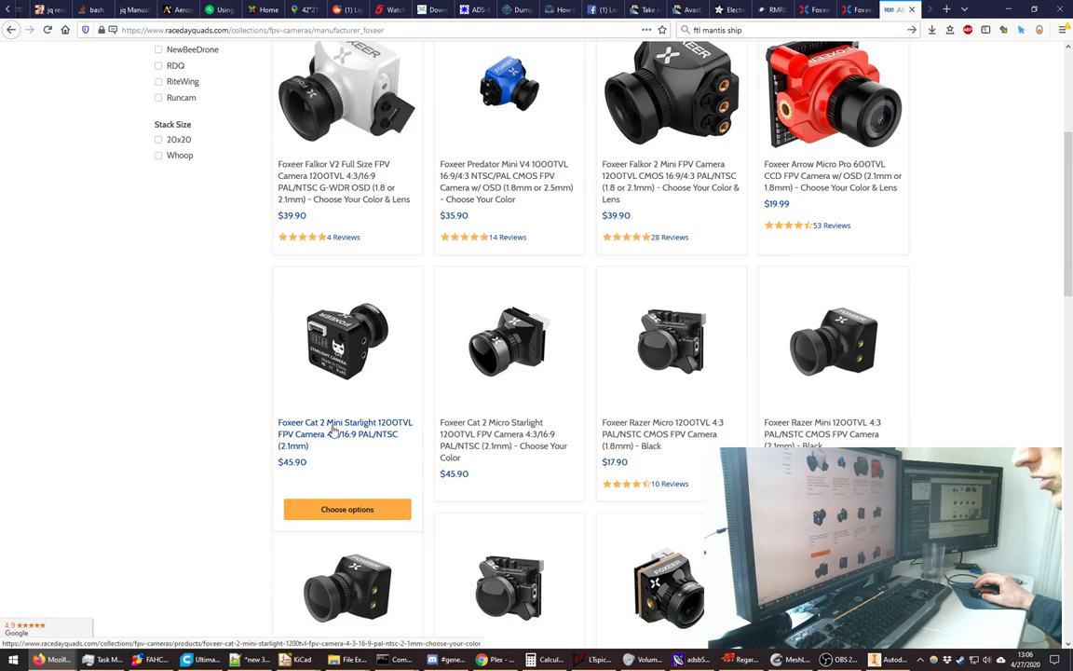
scroll(333, 431, "up", 5)
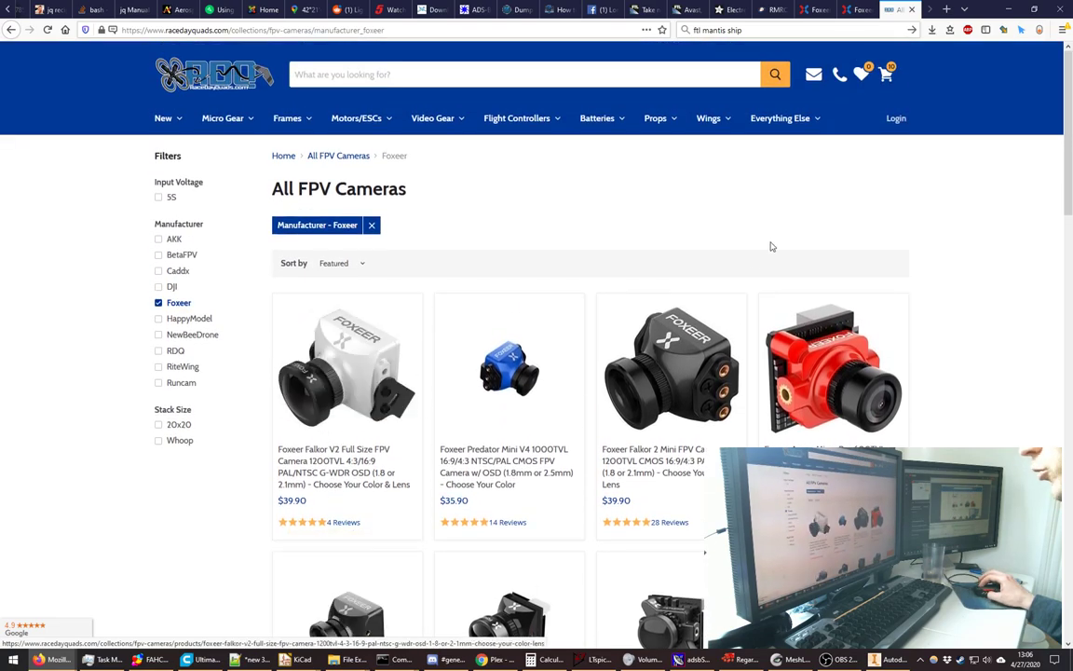
left_click(855, 12)
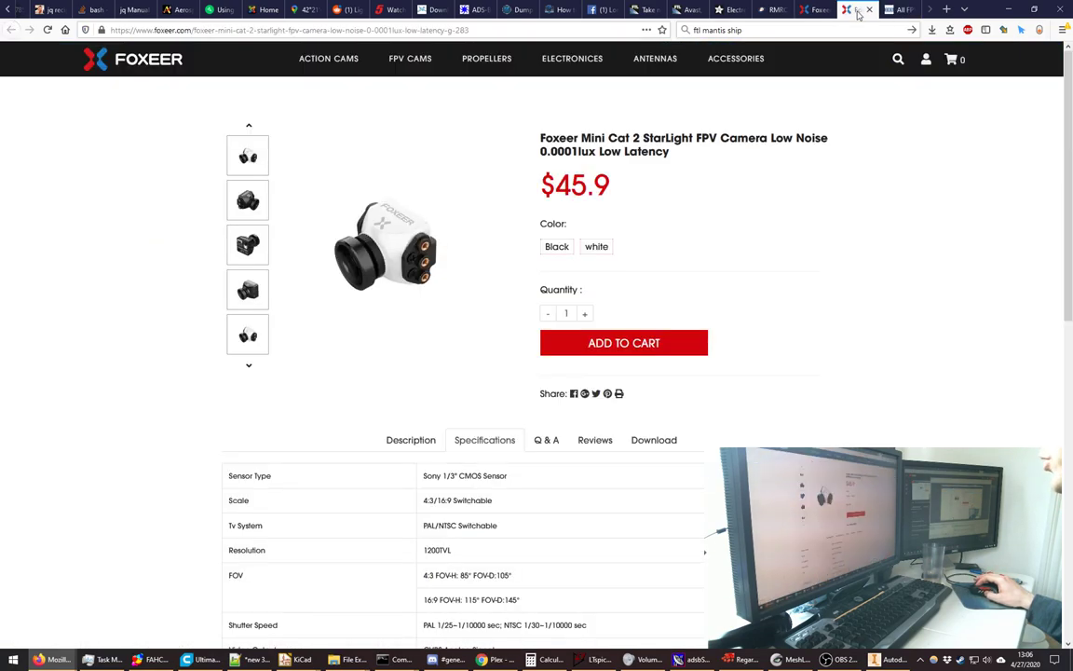
left_click(810, 9)
left_click(410, 339)
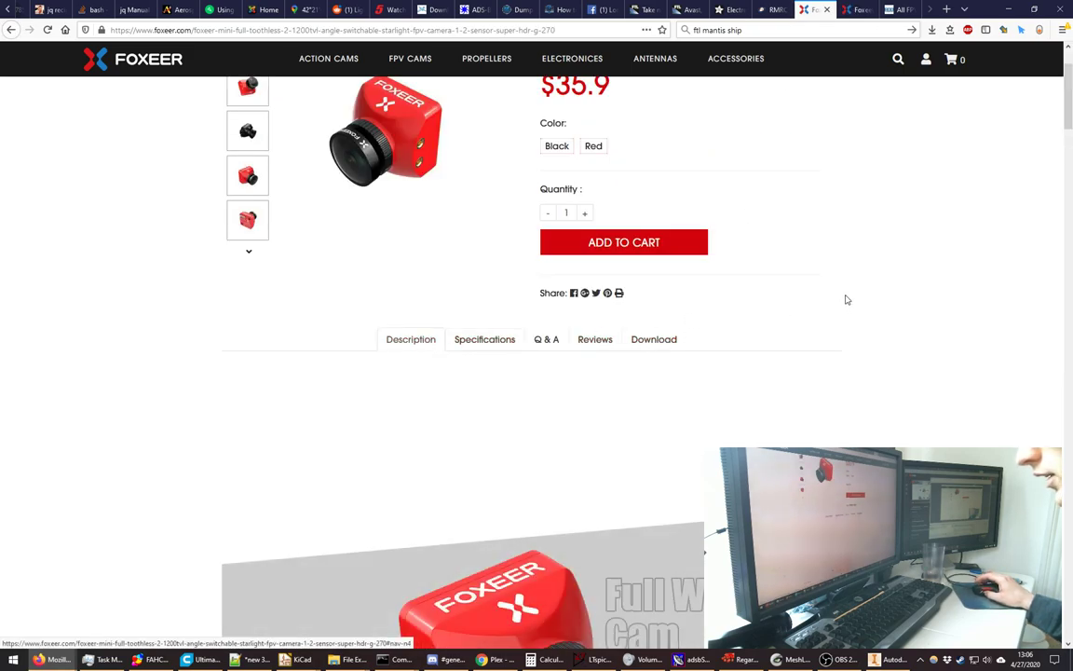
scroll(844, 299, "down", 10)
scroll(861, 280, "down", 20)
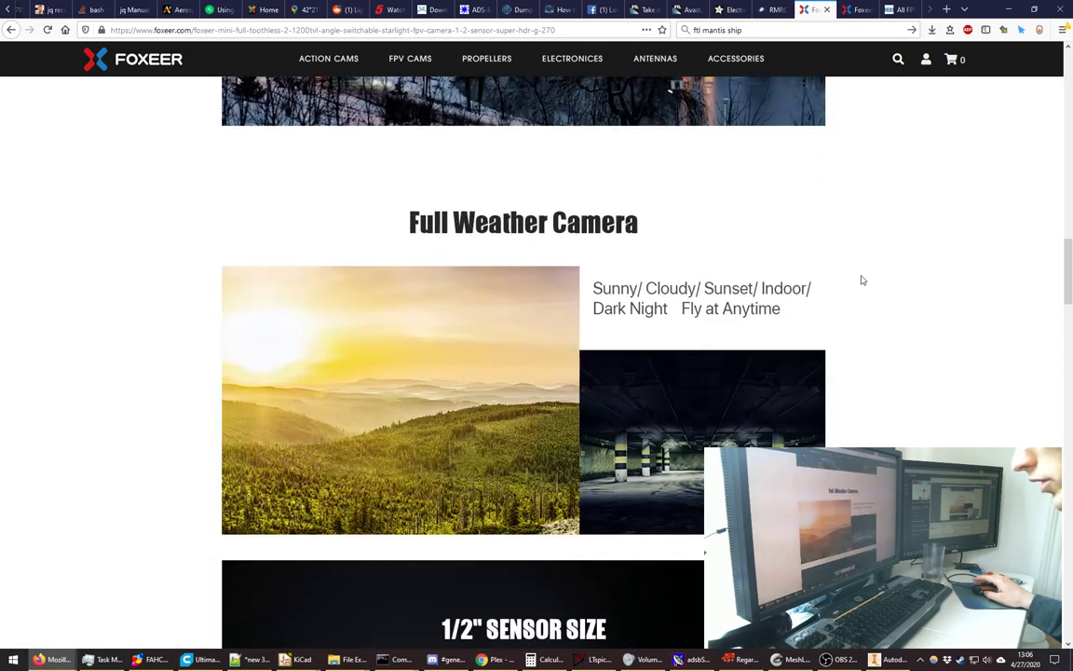
scroll(862, 279, "down", 5)
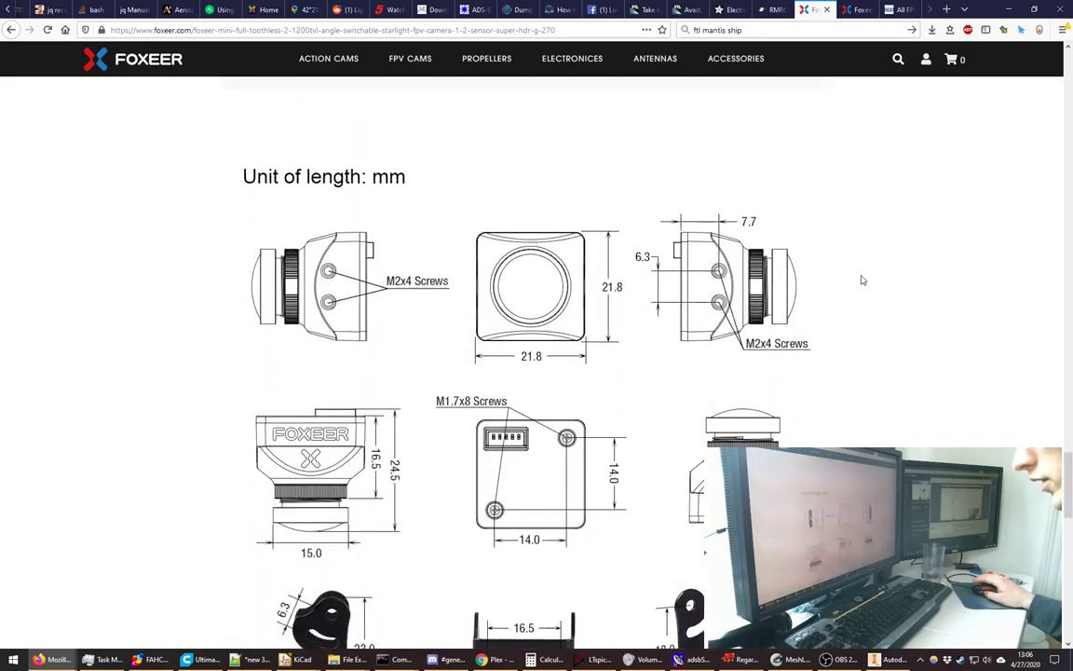
scroll(861, 280, "down", 1)
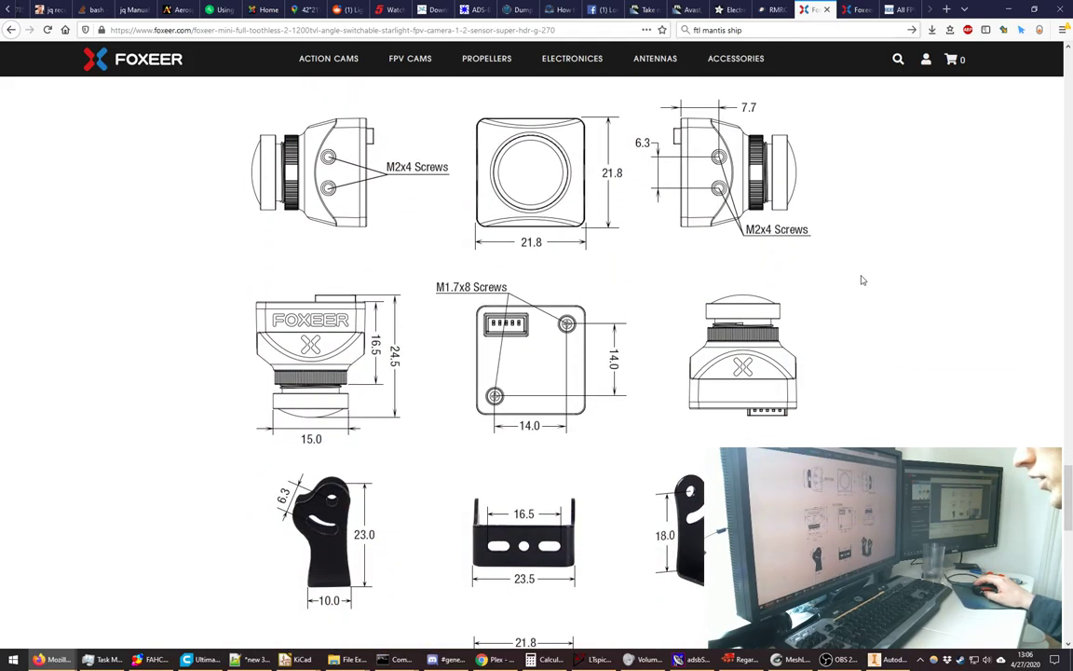
- Examine the Toothless 2 bracket and screw drawings, the package contents and the camera body dimensions
scroll(861, 279, "down", 7)
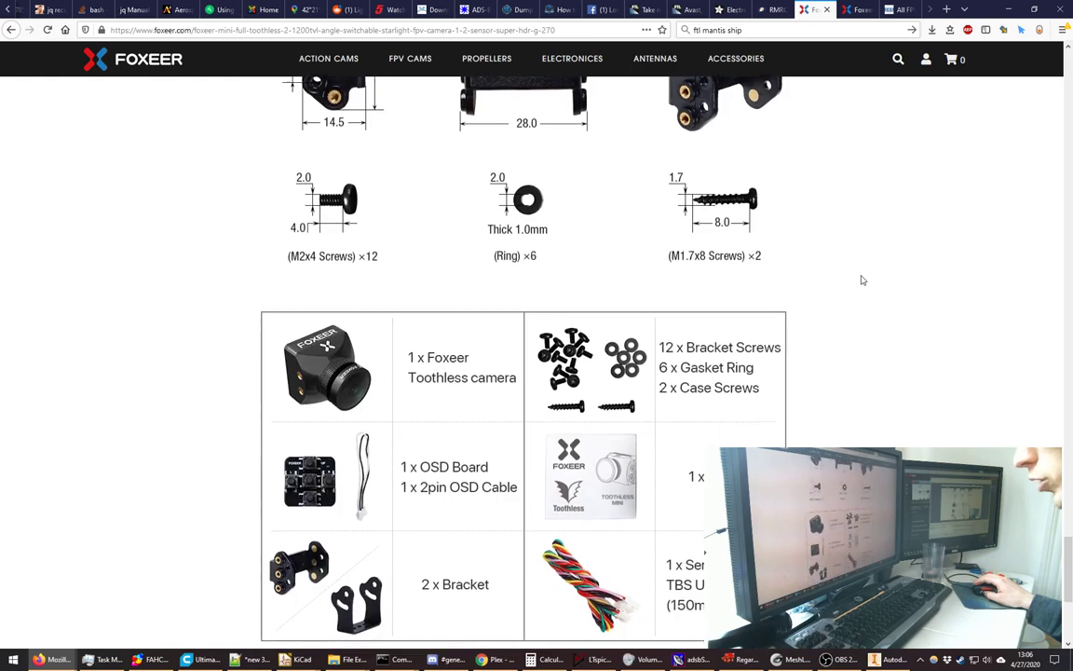
scroll(862, 280, "down", 3)
scroll(863, 282, "up", 6)
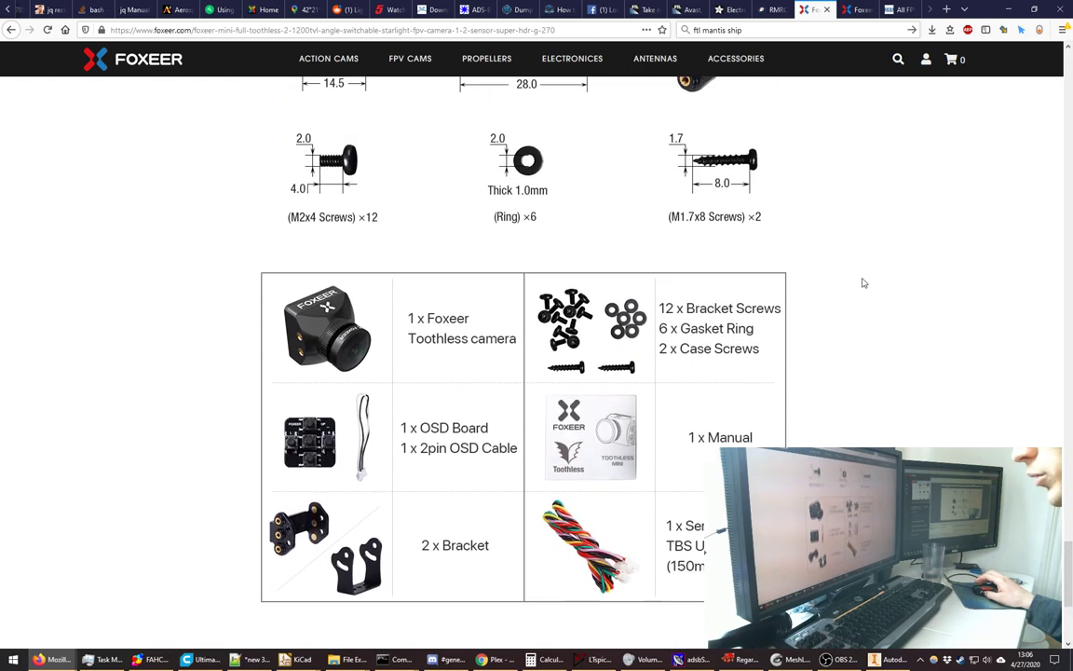
scroll(863, 282, "up", 2)
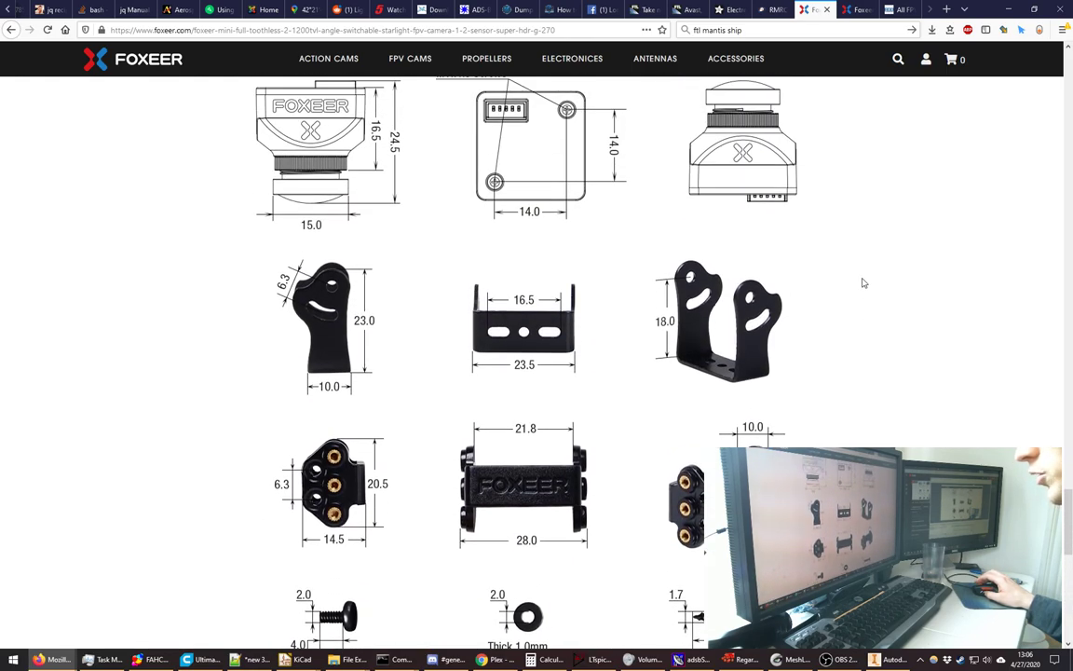
scroll(863, 283, "up", 3)
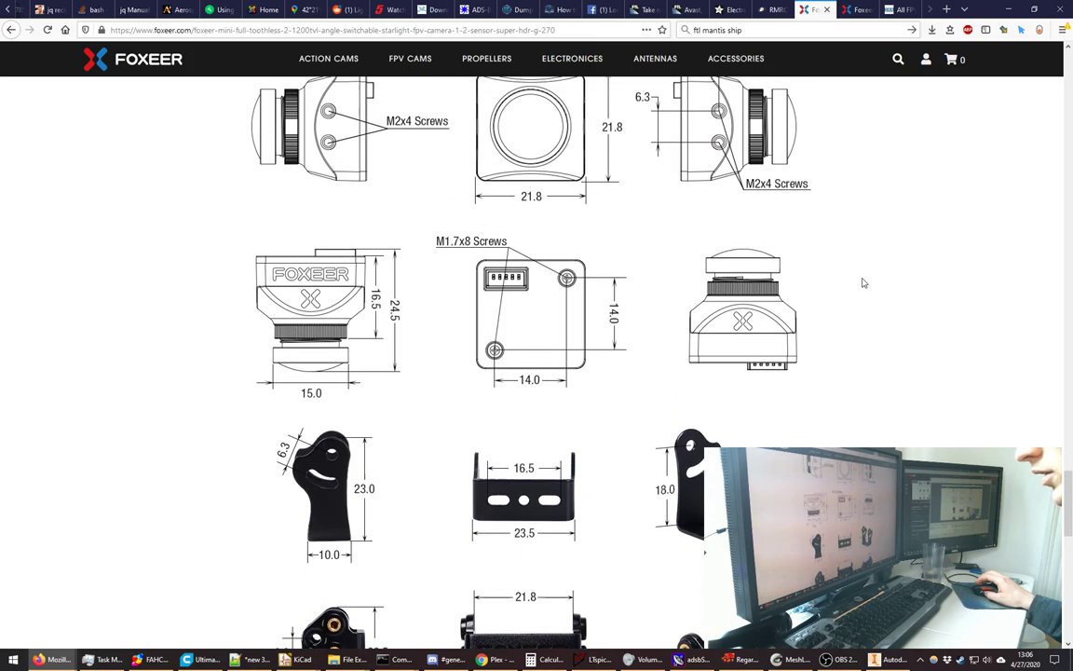
scroll(863, 283, "up", 4)
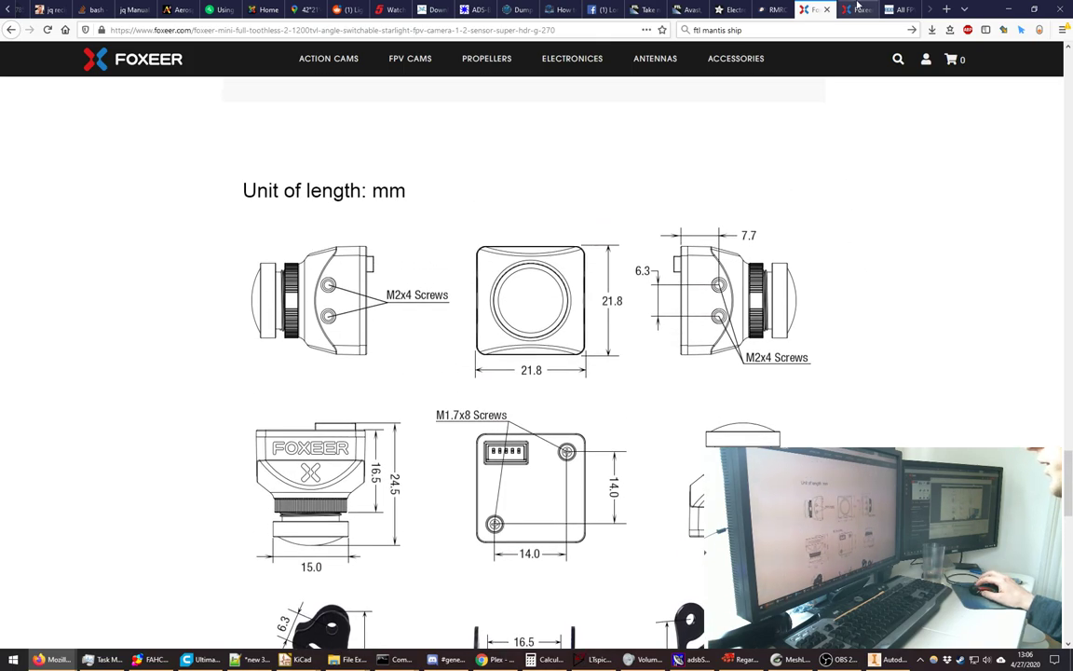
- Review the Mini Cat 2 StarLight specifications again, including its dimension, weight, field of view and minimum illumination
left_click(852, 11)
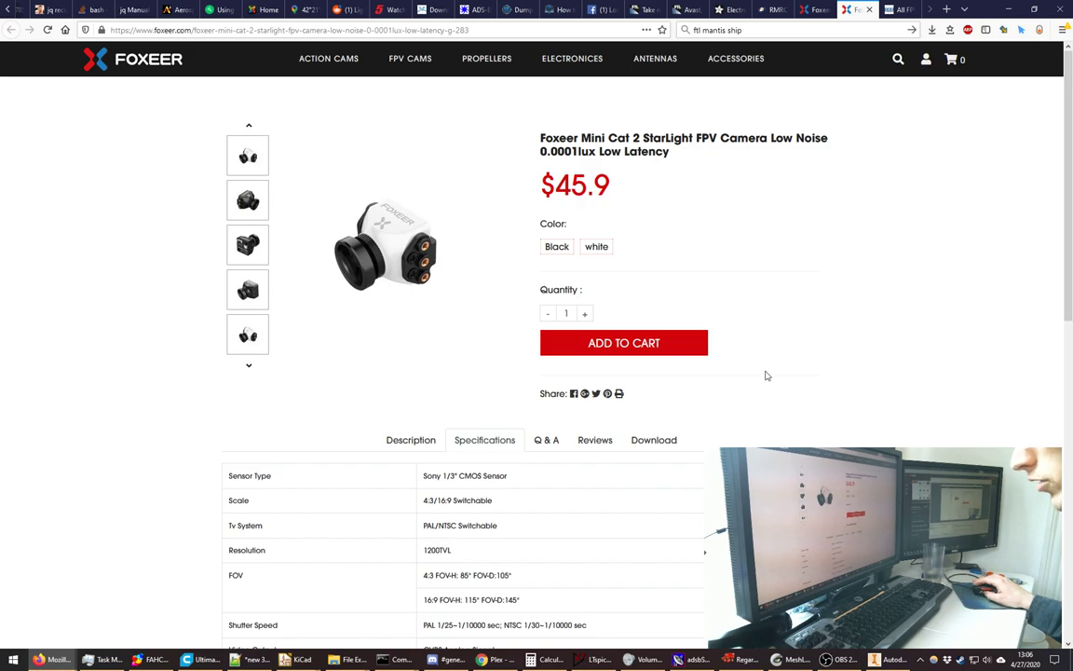
scroll(766, 375, "down", 5)
scroll(766, 376, "down", 4)
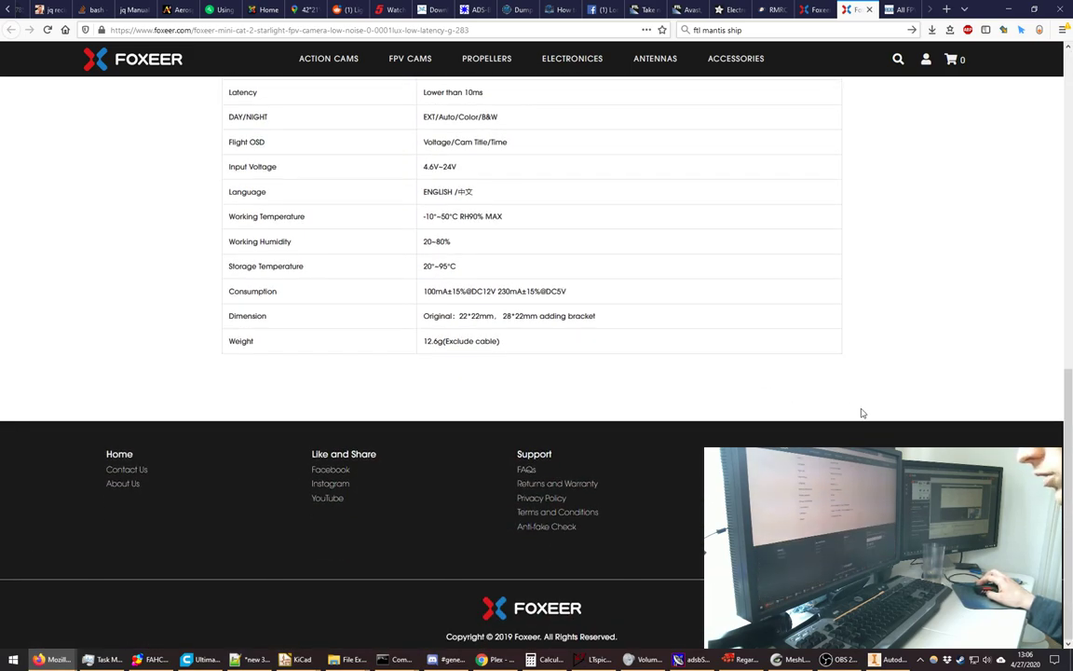
scroll(862, 413, "up", 3)
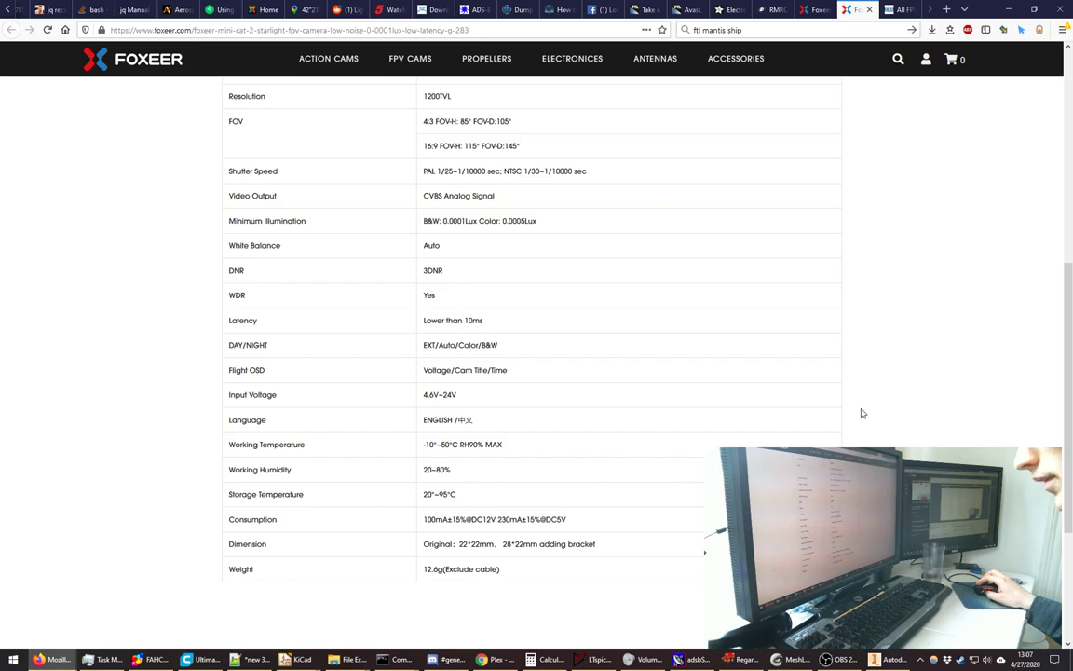
scroll(862, 412, "up", 2)
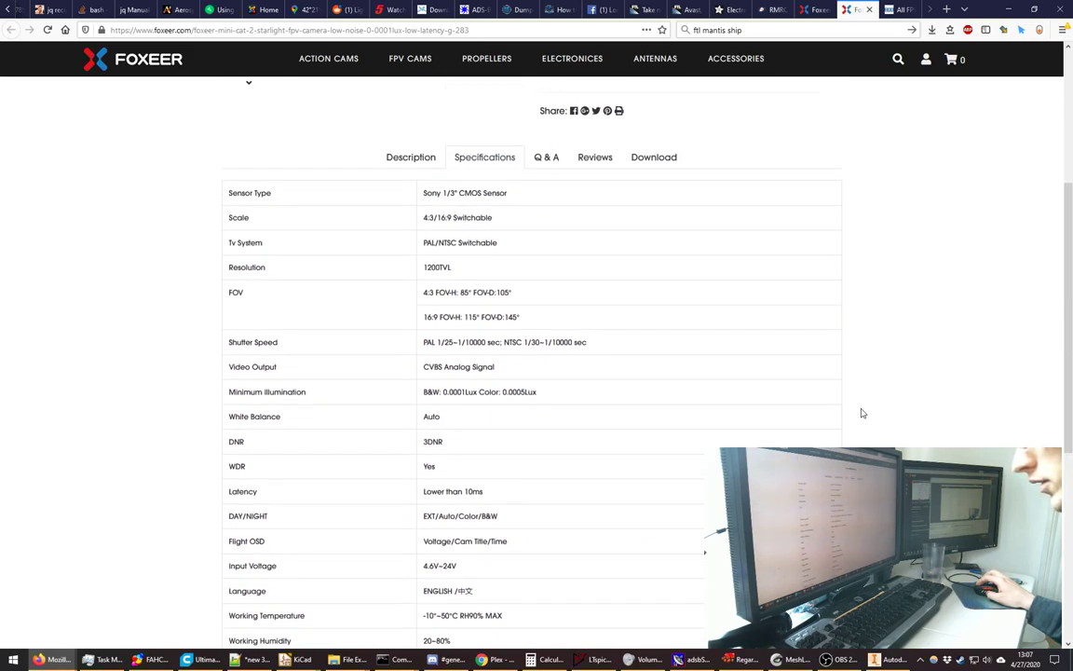
scroll(862, 412, "up", 2)
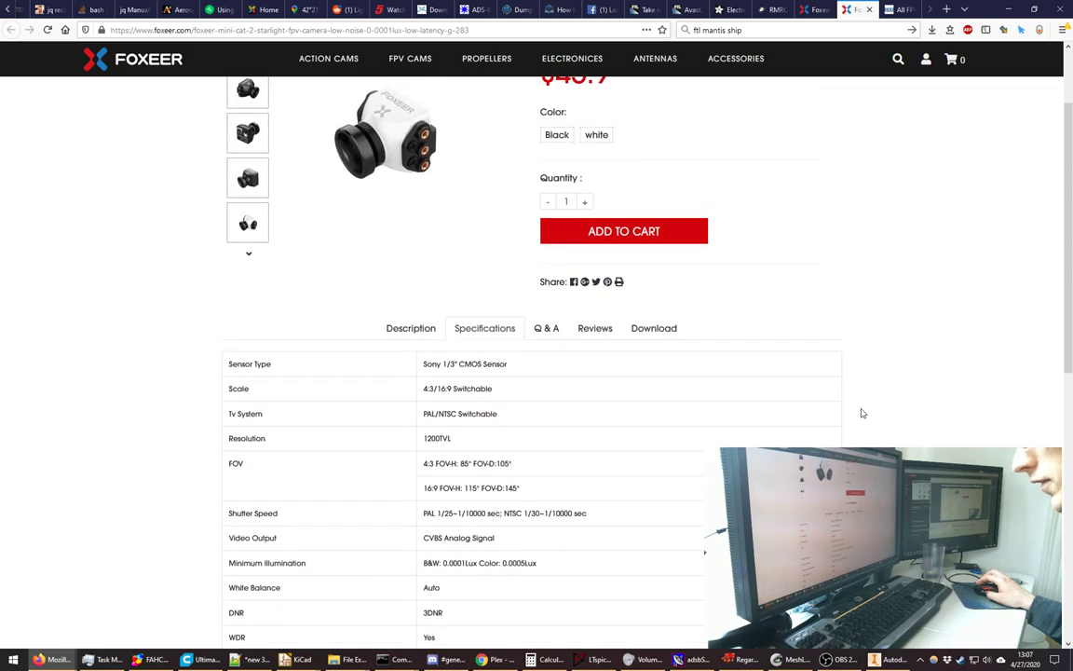
scroll(862, 412, "up", 1)
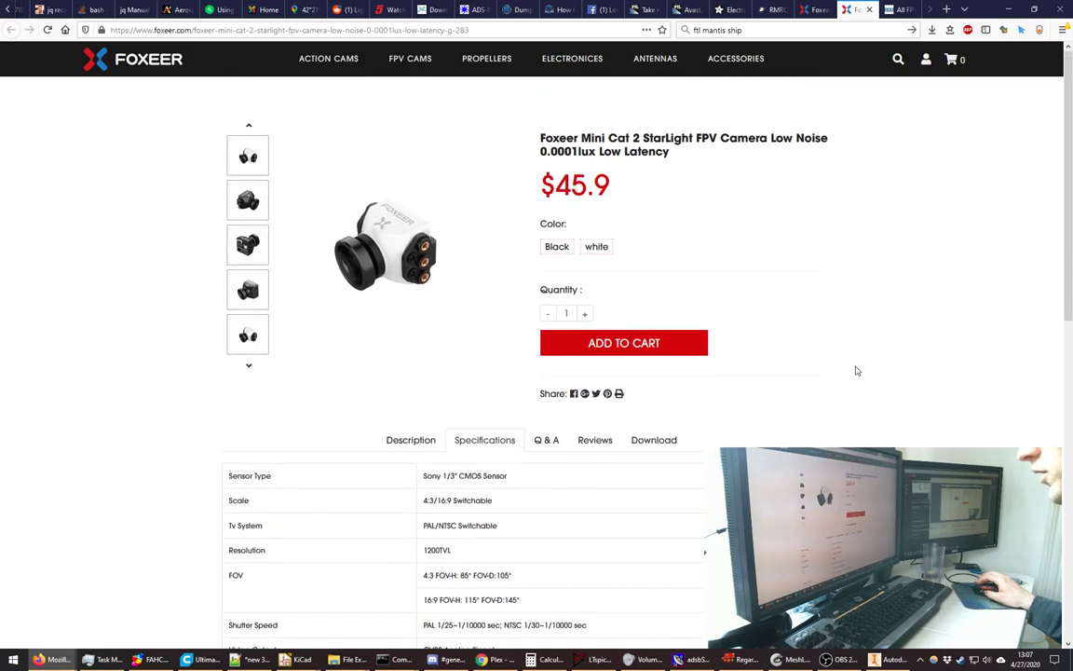
- Close the Mini Cat 2 StarLight and RaceDayQuads pages and return to the Toothless 2 dimension drawings
key("ctrl+Tab")
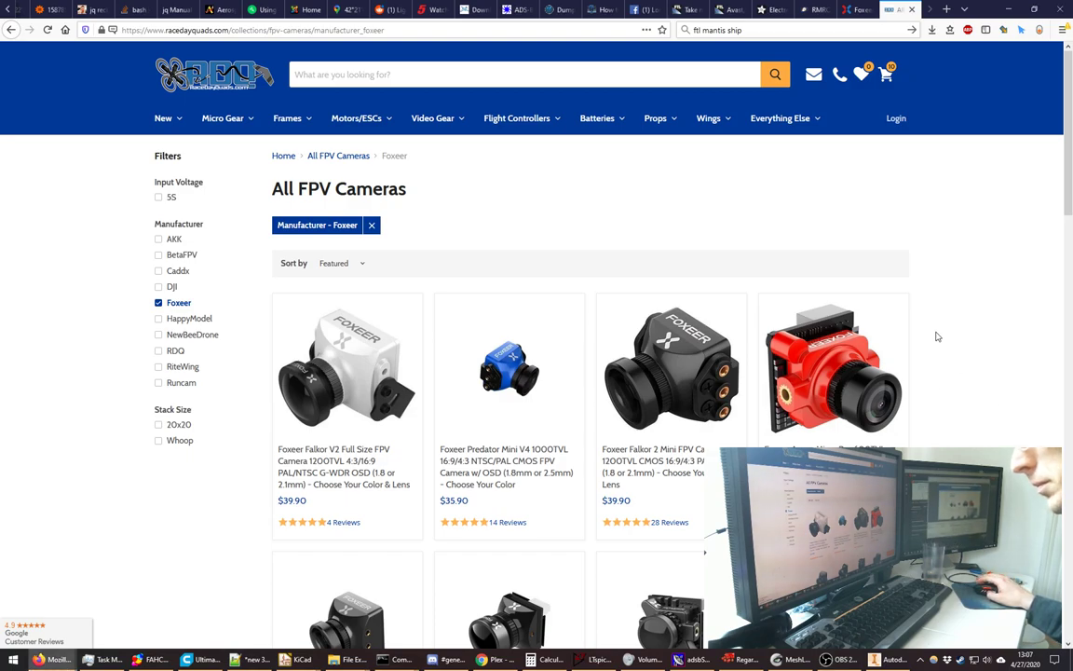
key("ctrl+shift+Tab")
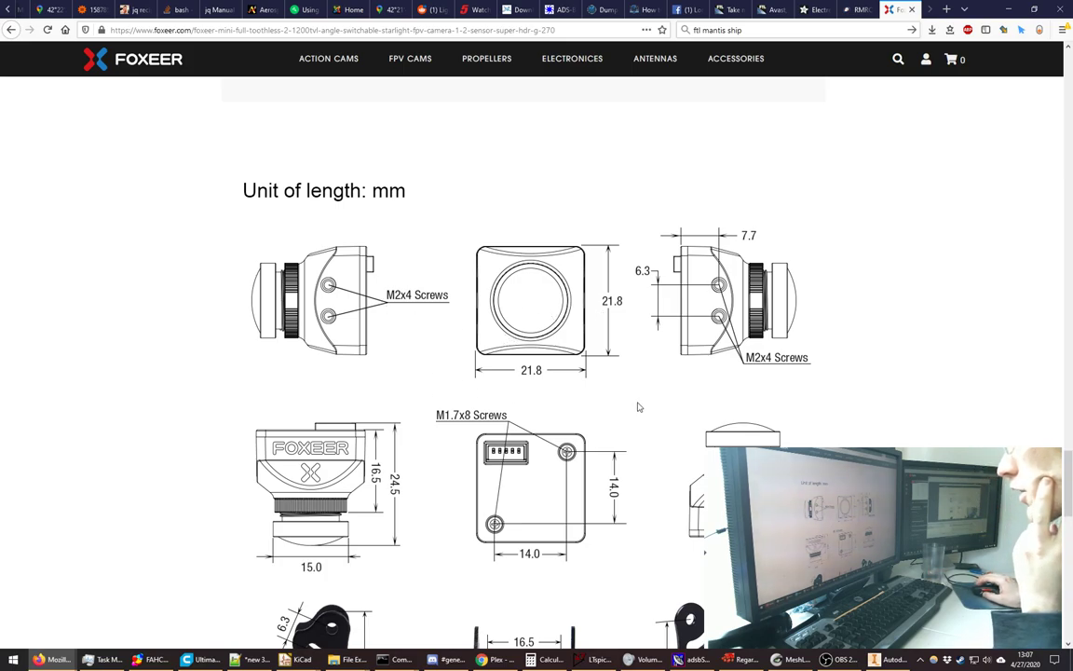
scroll(638, 407, "down", 2)
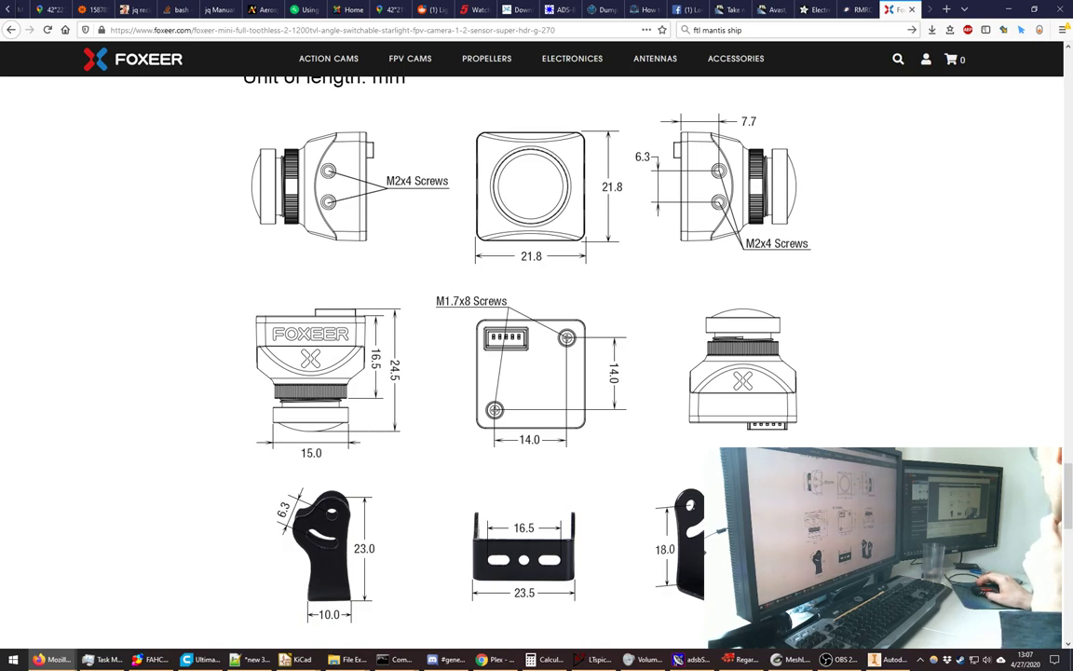
- Check the tracked planes in adsbSCOPE, show the details of aircraft ADD65B, and return to the Toothless 2 drawings
left_click(691, 660)
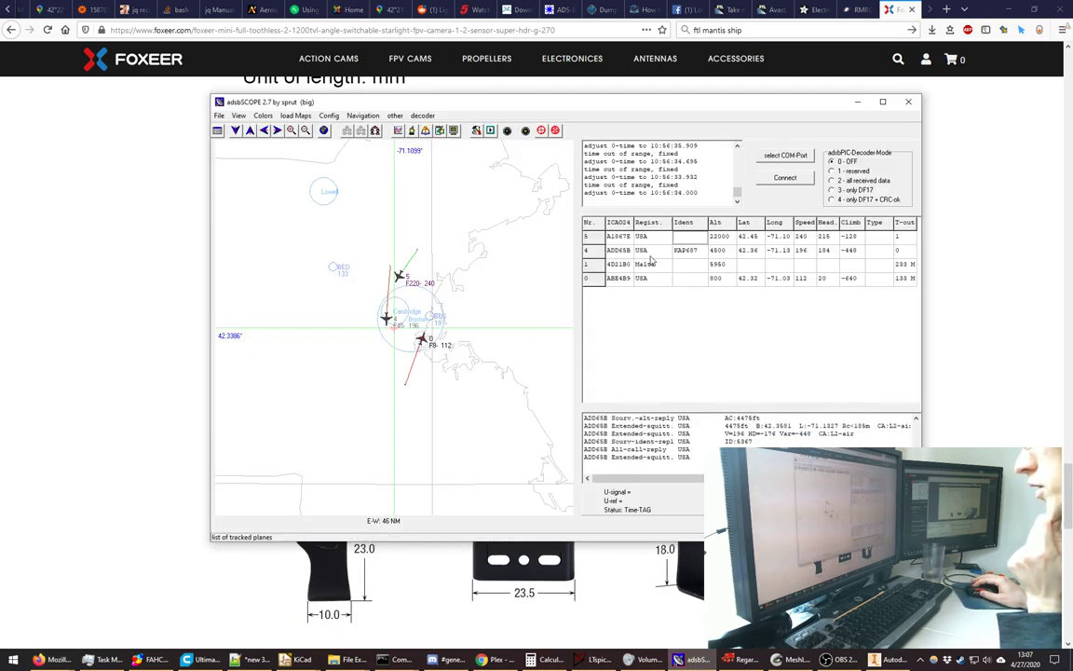
left_click(882, 251)
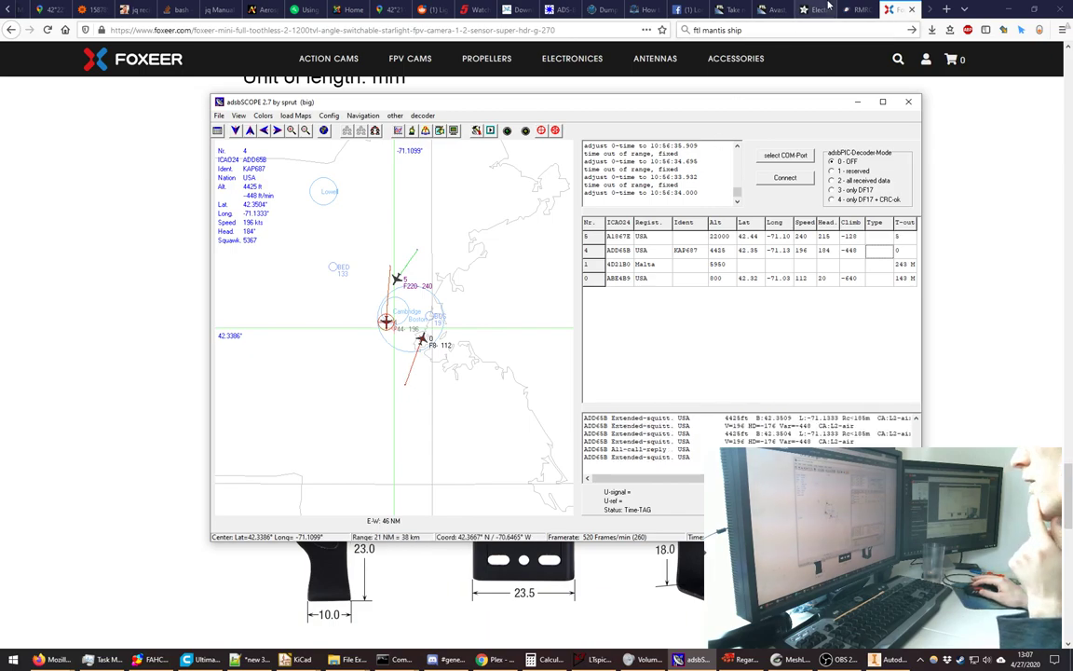
key("alt+Tab")
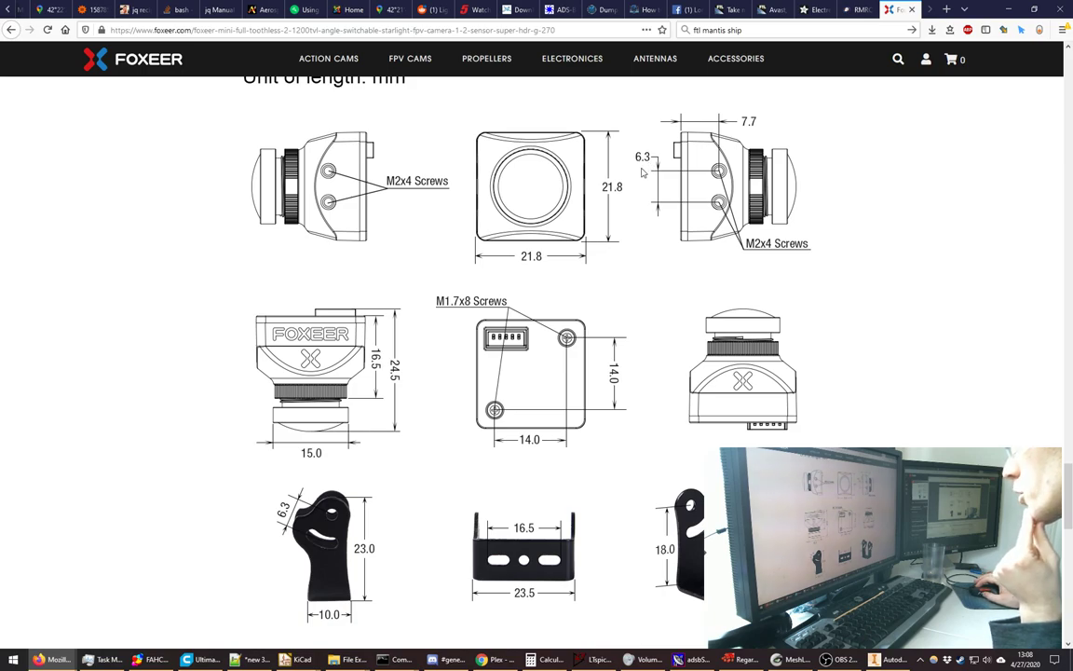
- Switch to Inventor and set the horizontal distance from the side screw-hole circles to the camera's rear reference line to 7.7 mm
scroll(666, 185, "up", 1)
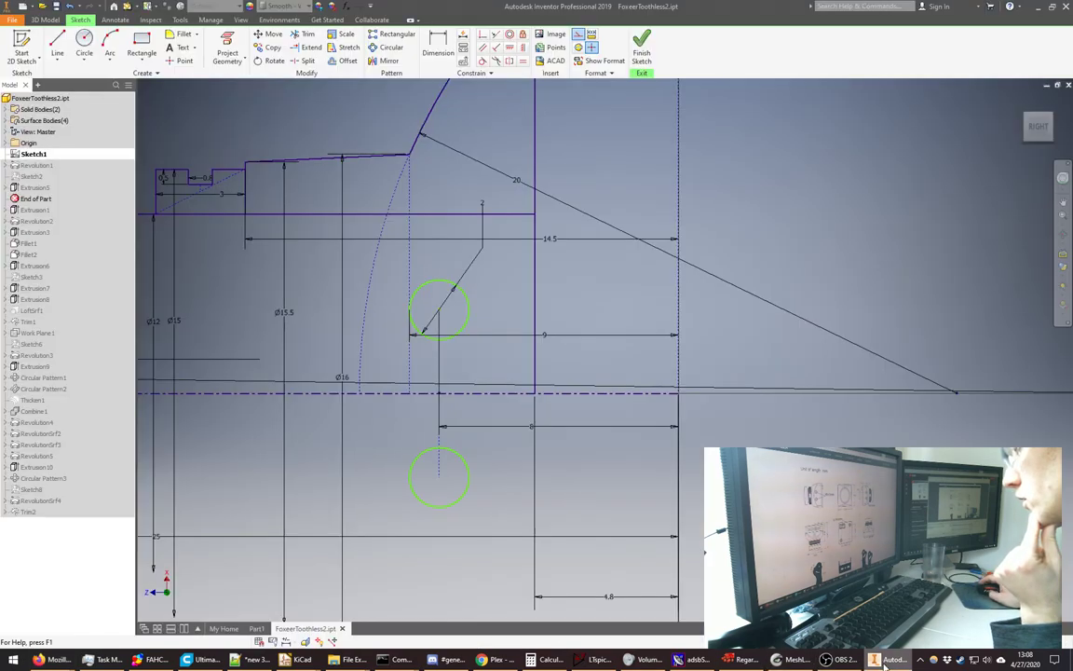
left_click(890, 659)
scroll(411, 271, "up", 5)
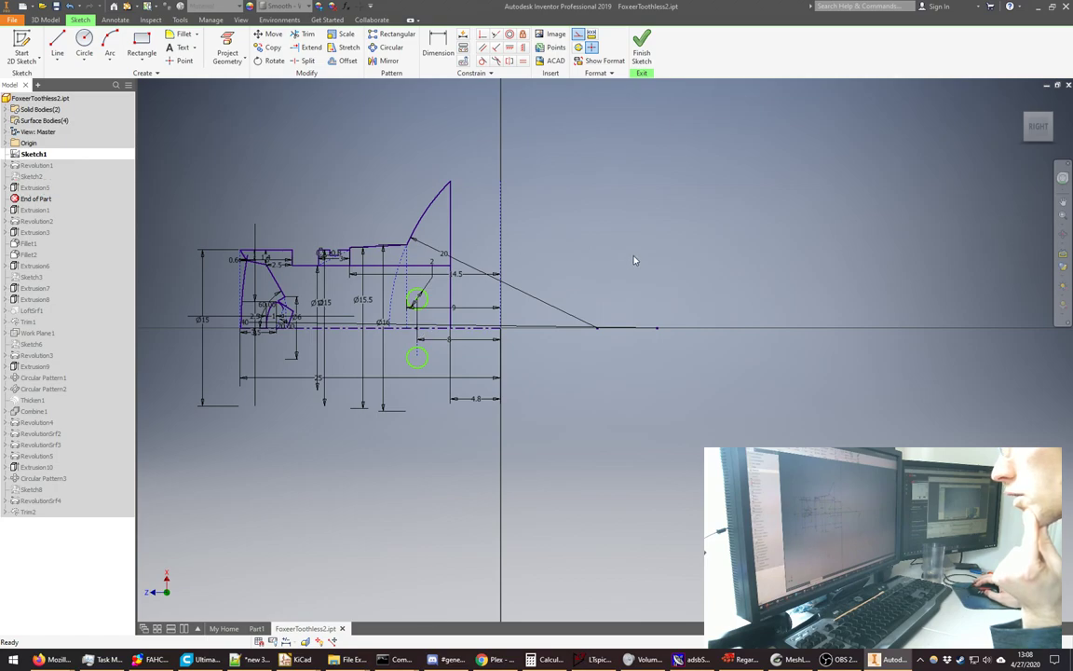
double_click(448, 340)
type("7.7")
key("Return")
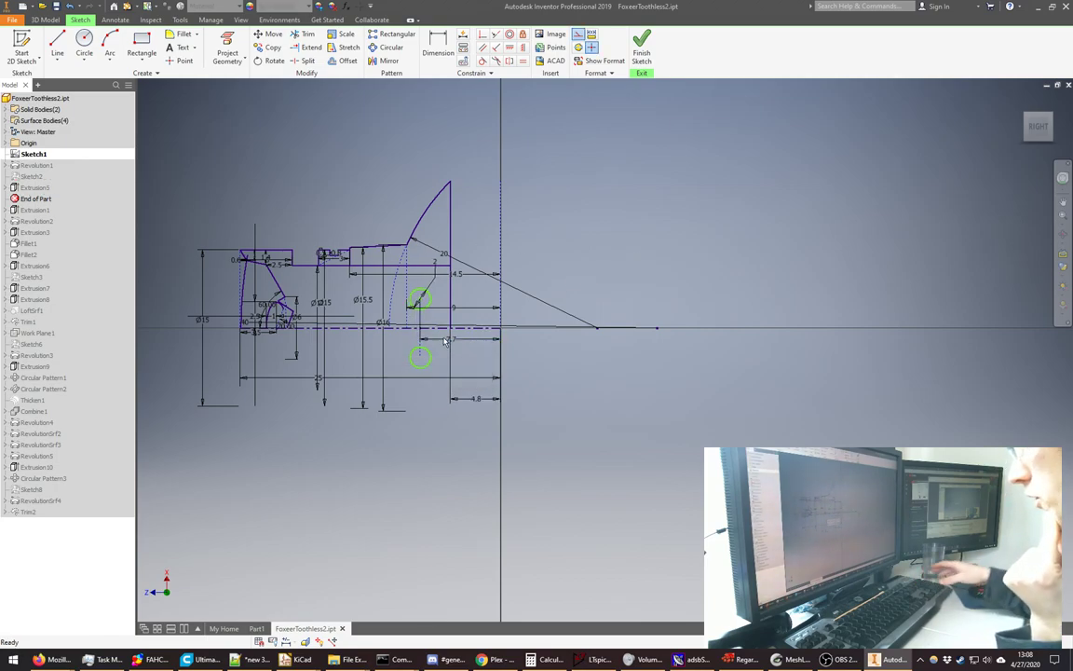
- Dimension the vertical spacing between the two side screw-hole circles in Sketch1 at 6.3 mm
key("d")
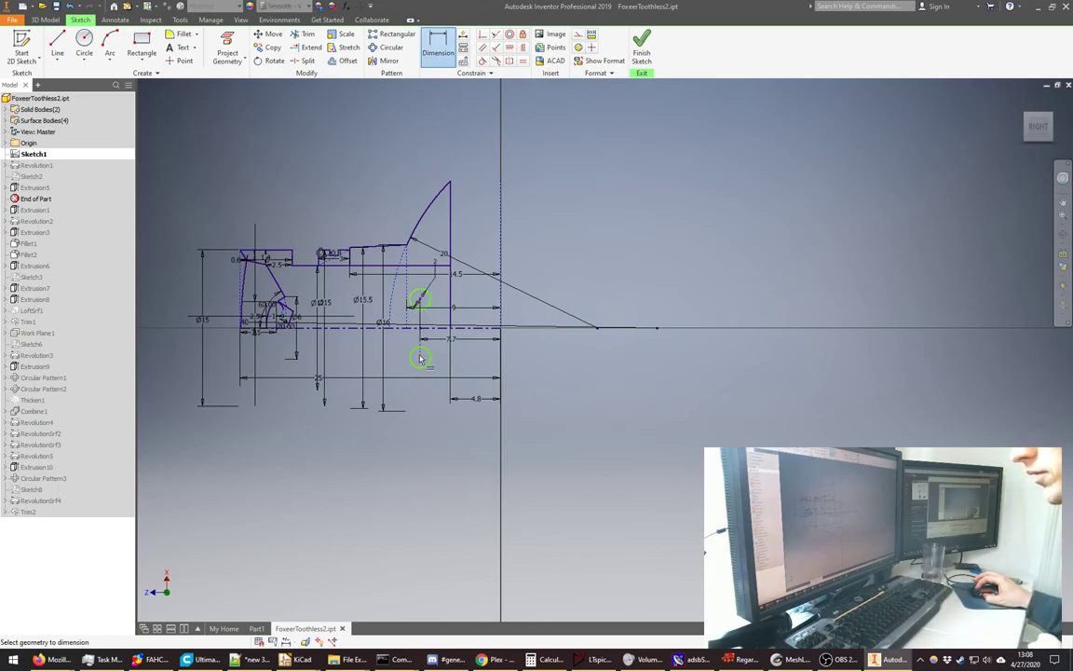
key("=")
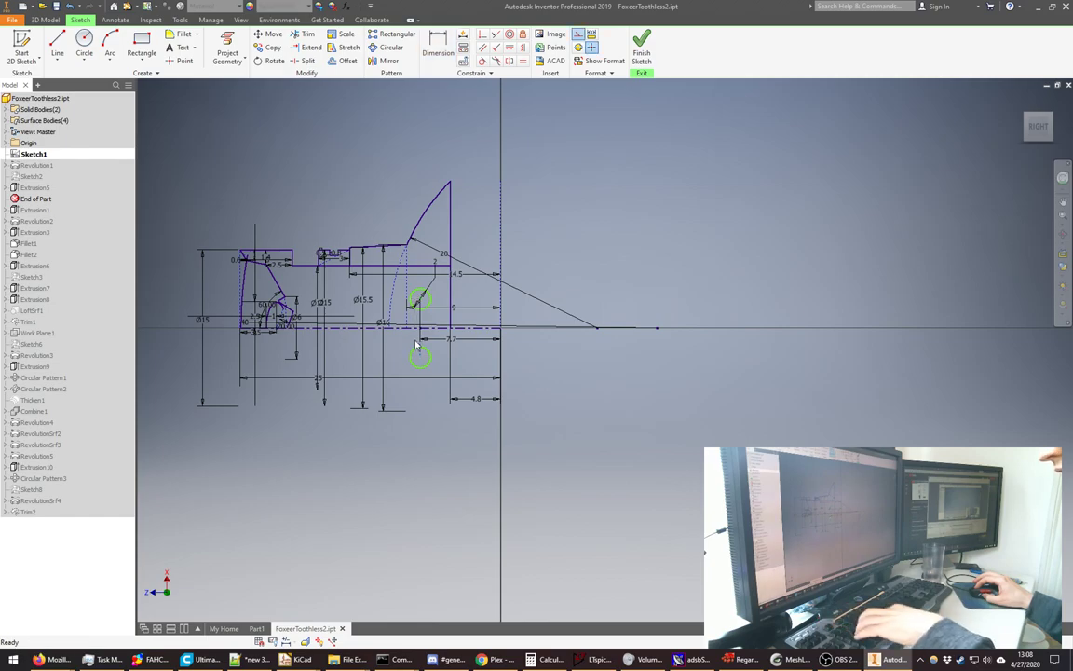
key("d")
left_click(421, 346)
left_click(410, 343)
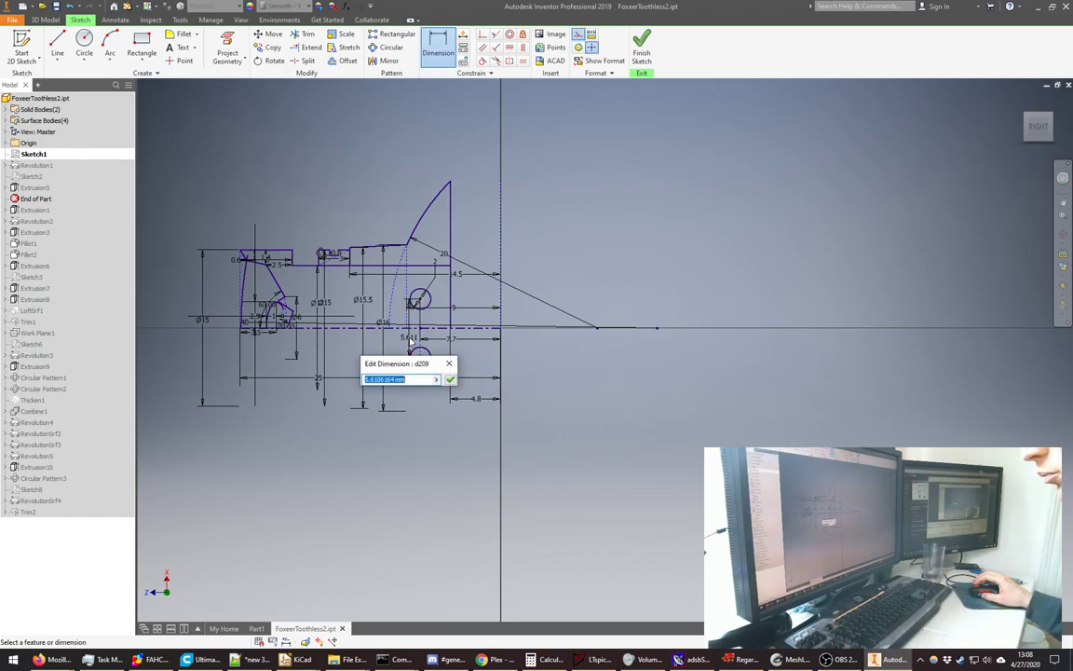
type("6.3")
key("Return")
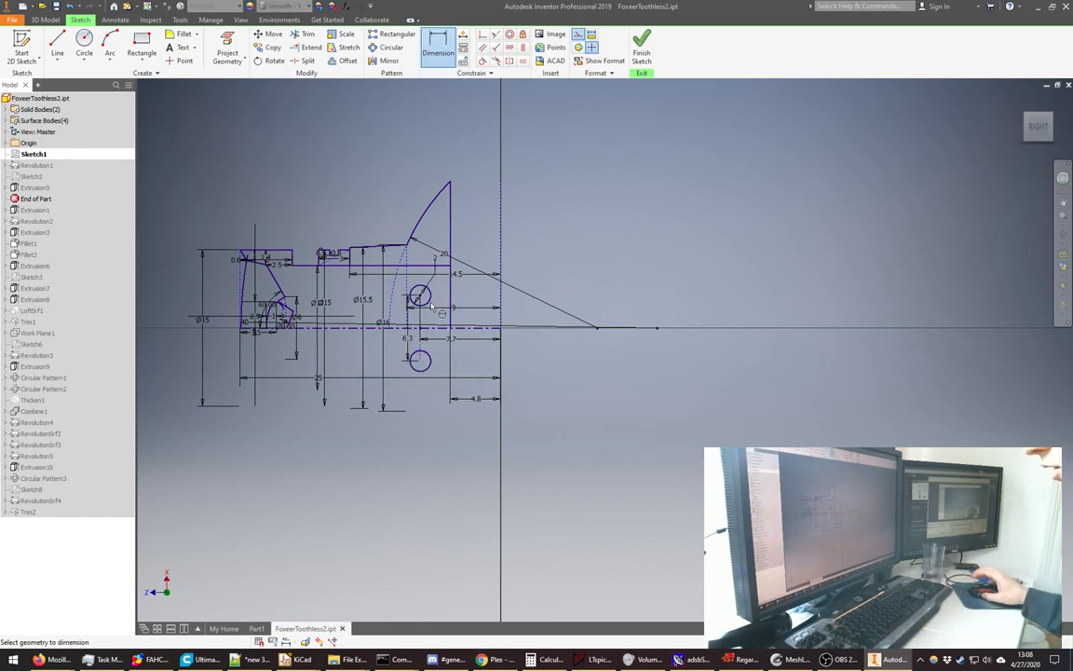
right_click(615, 177)
left_click(654, 176)
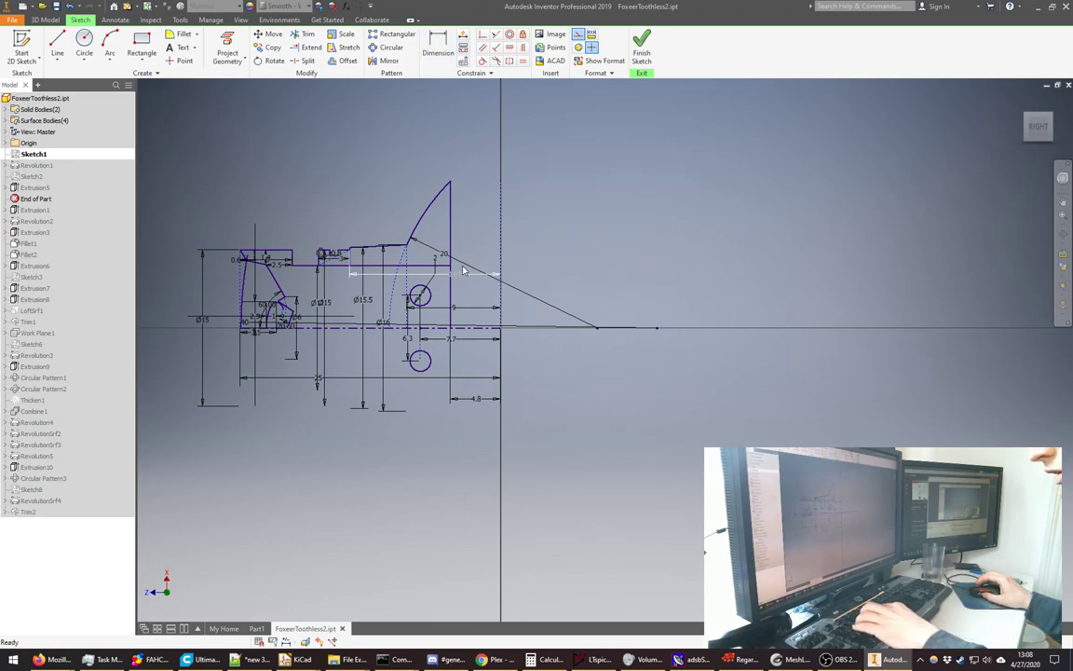
- Compare the Toothless 2 dimension drawings with Sketch1 in Inventor and move the browser window with the drawings to the second monitor
key("alt+Tab")
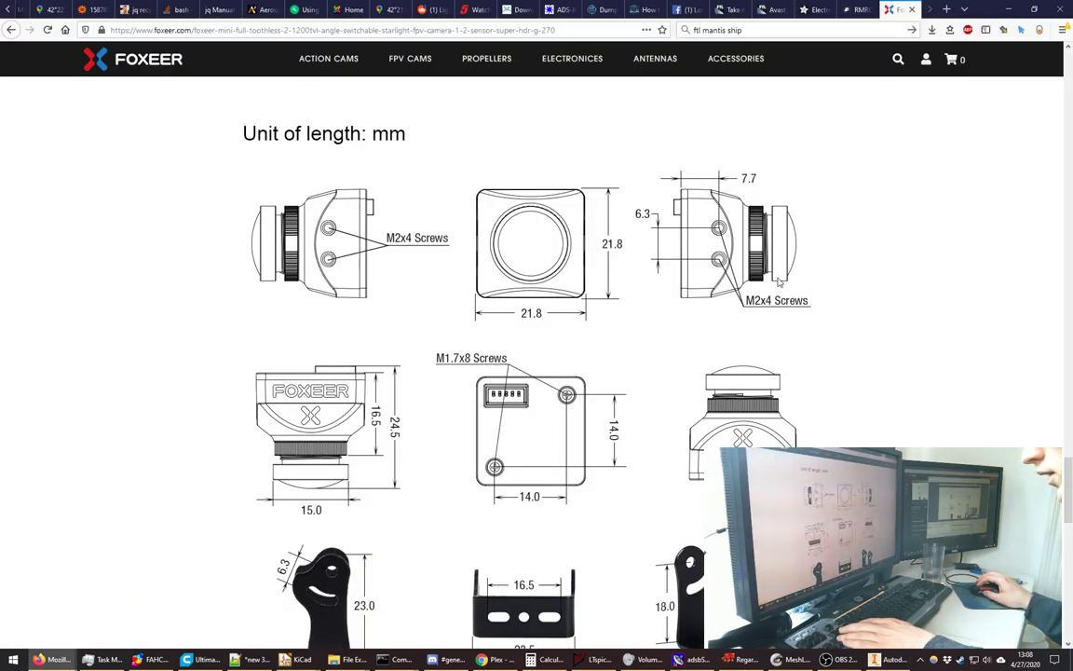
key("alt+Tab")
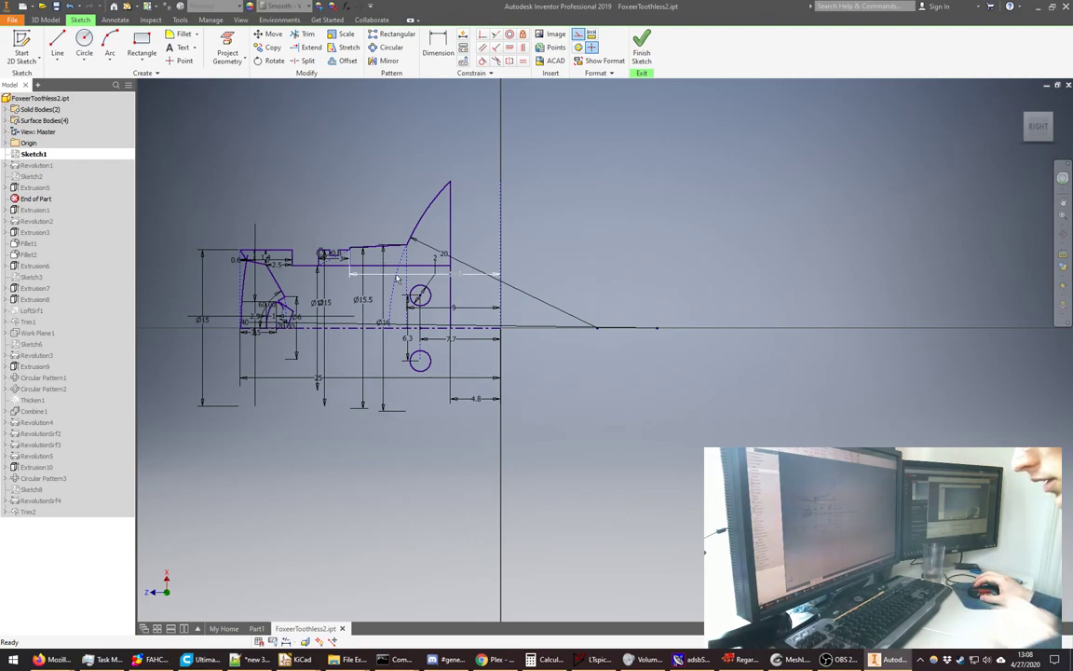
key("alt+Tab")
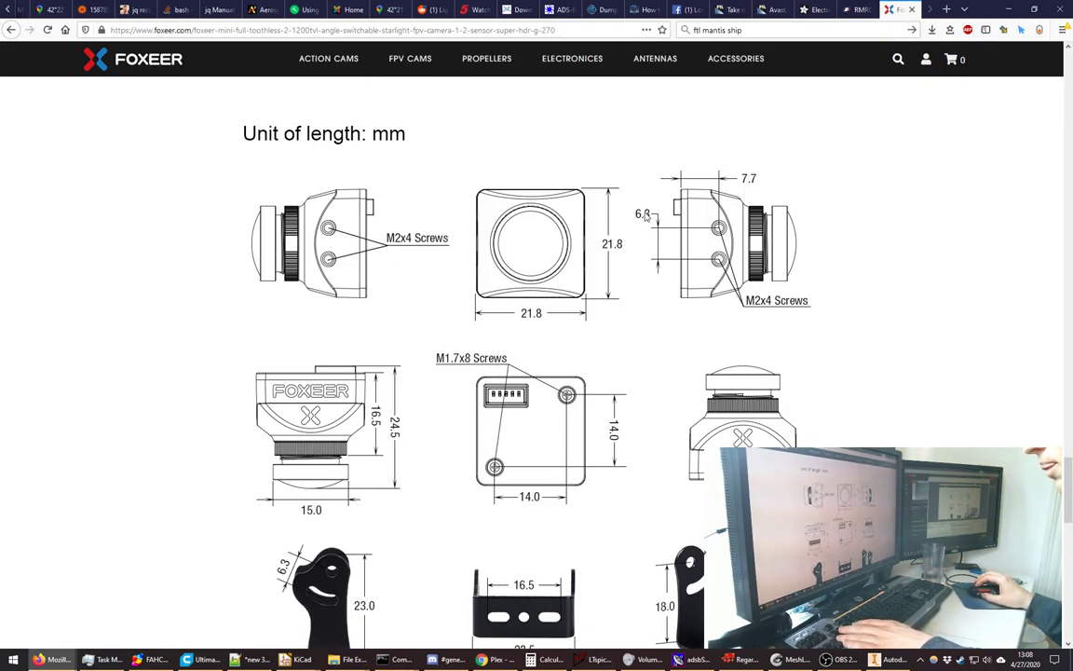
key("alt+Tab")
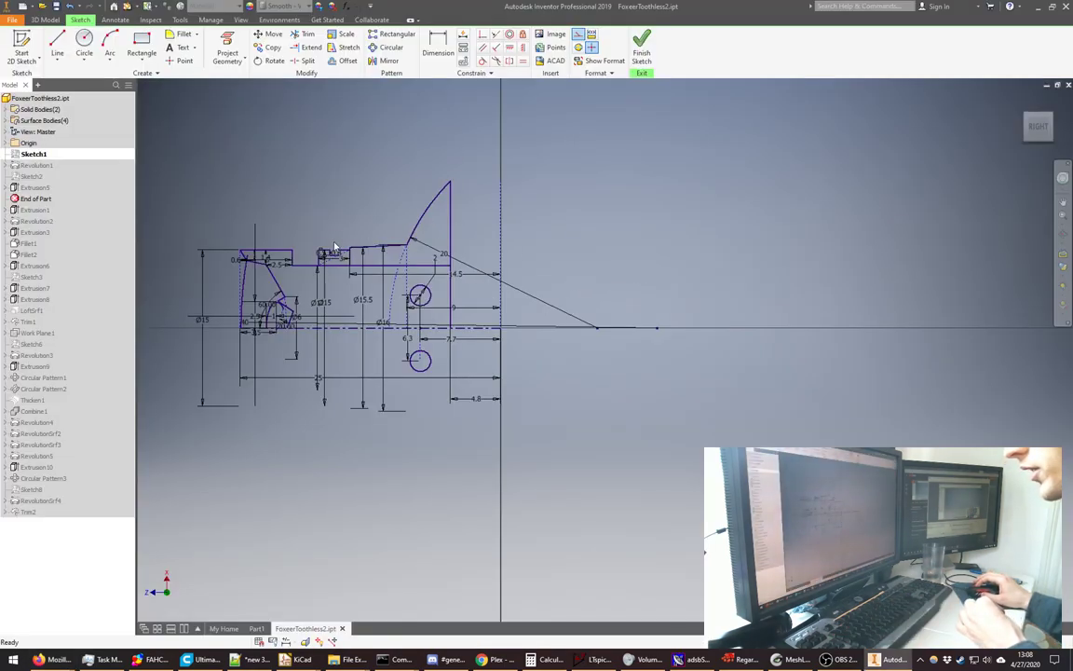
key("alt+Tab")
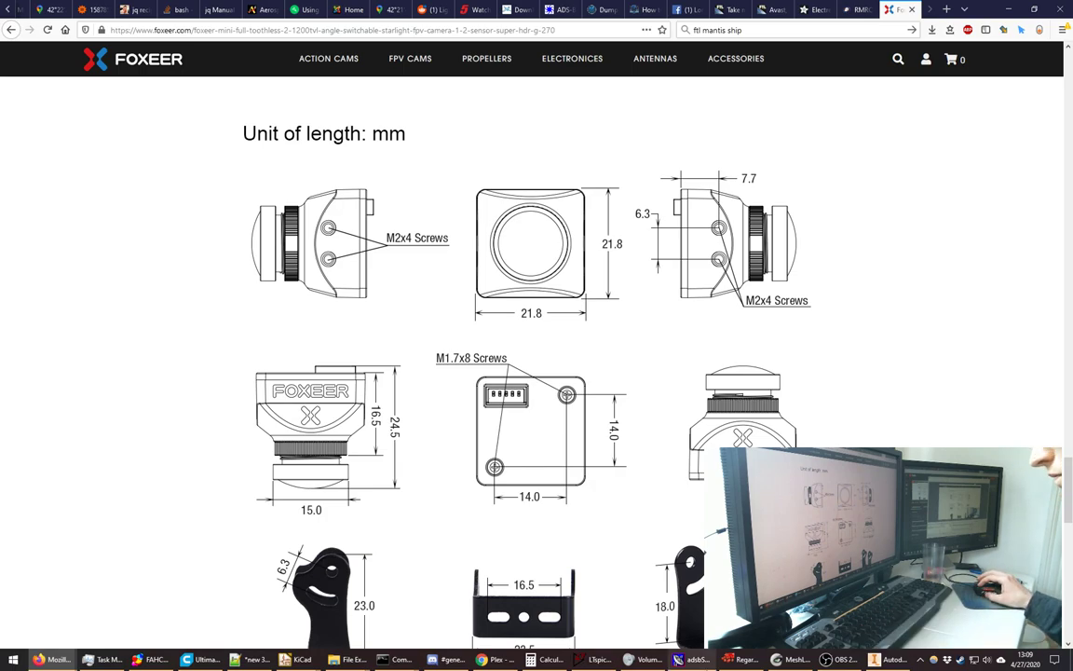
key("alt+Tab")
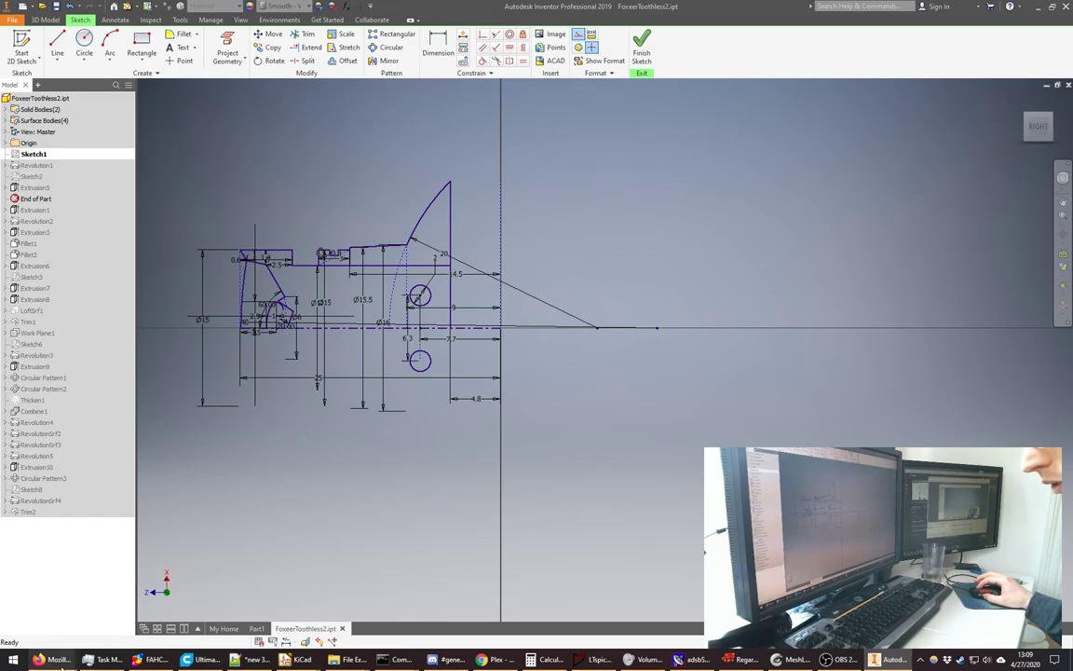
mouse_move(57, 662)
left_click(65, 559)
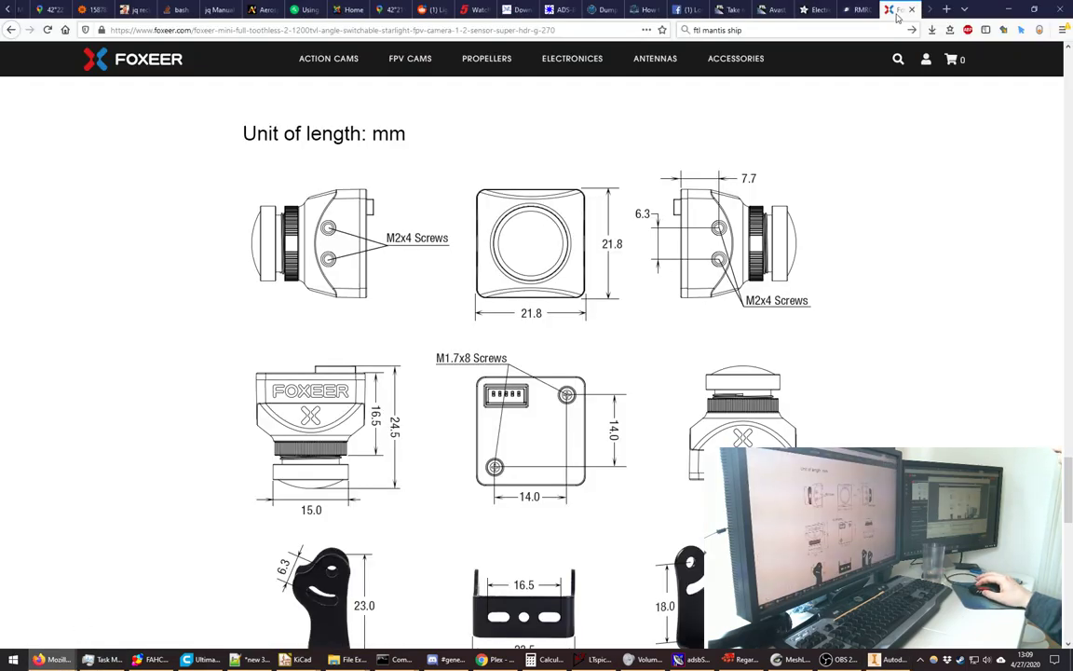
left_click_drag(979, 10, 1072, 19)
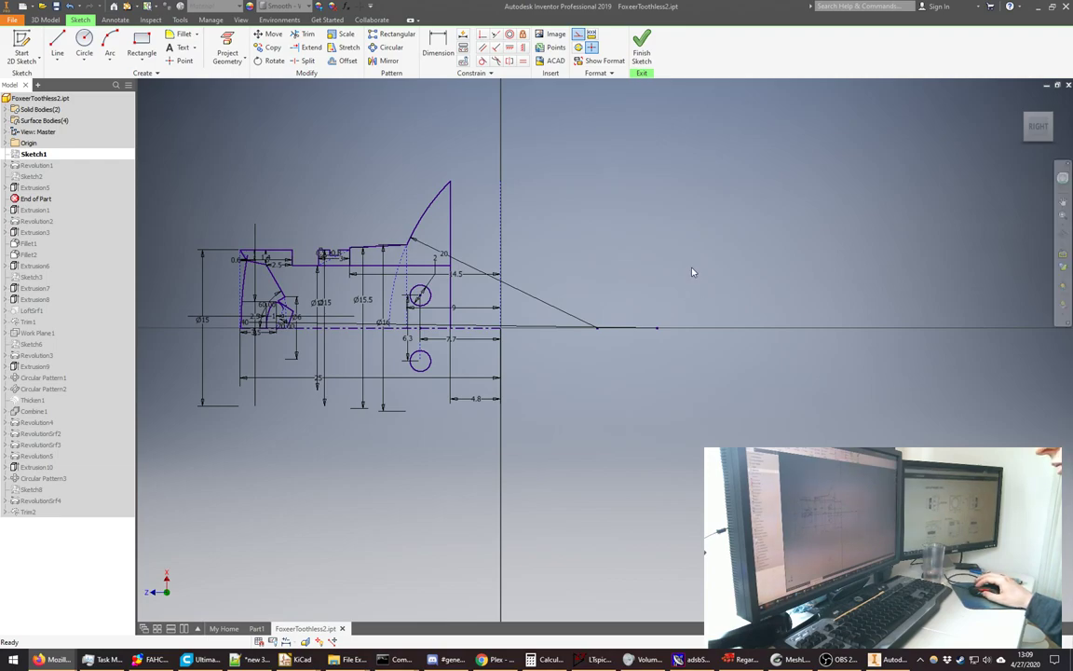
- Try deleting the 14.5 mm dimension between the barrel shoulder and the rear reference line in Sketch1
left_click(540, 297)
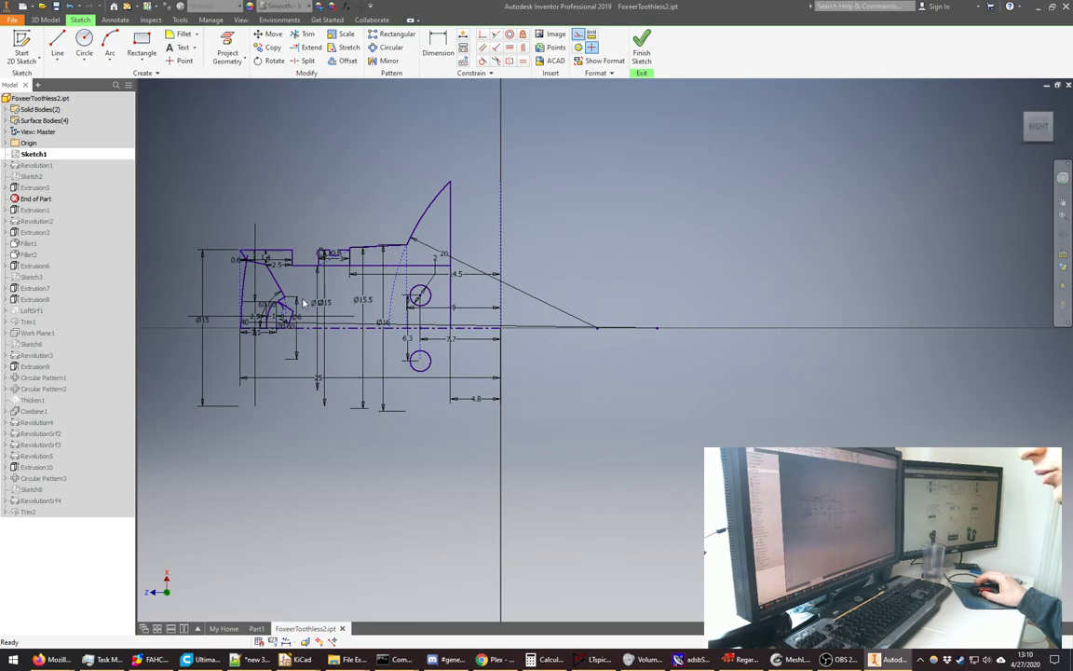
scroll(272, 280, "up", 3)
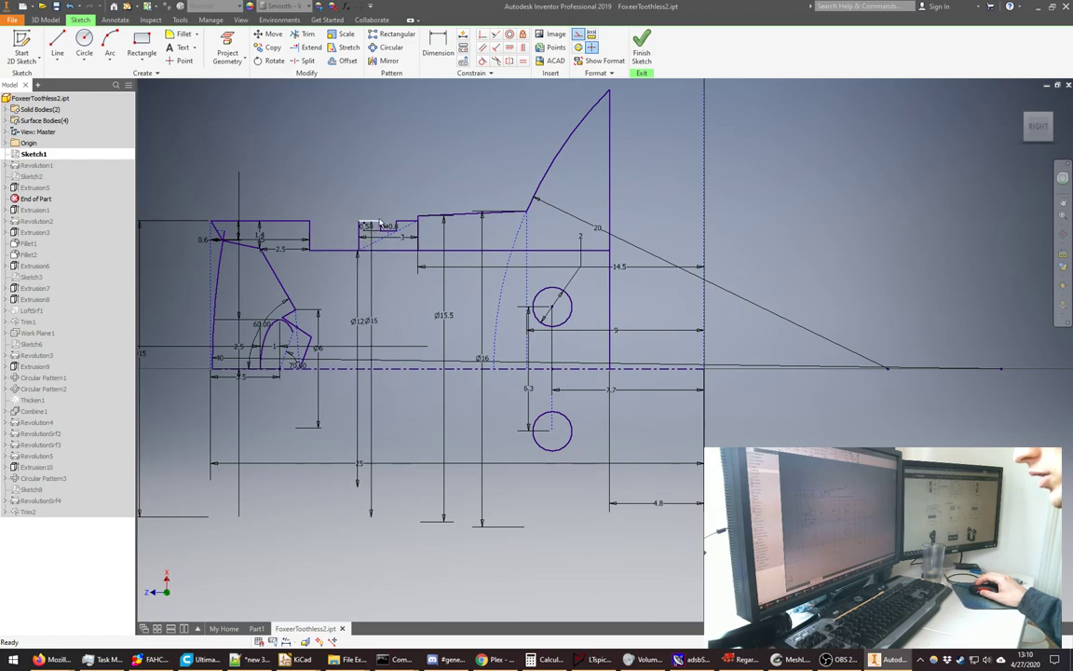
left_click(627, 270)
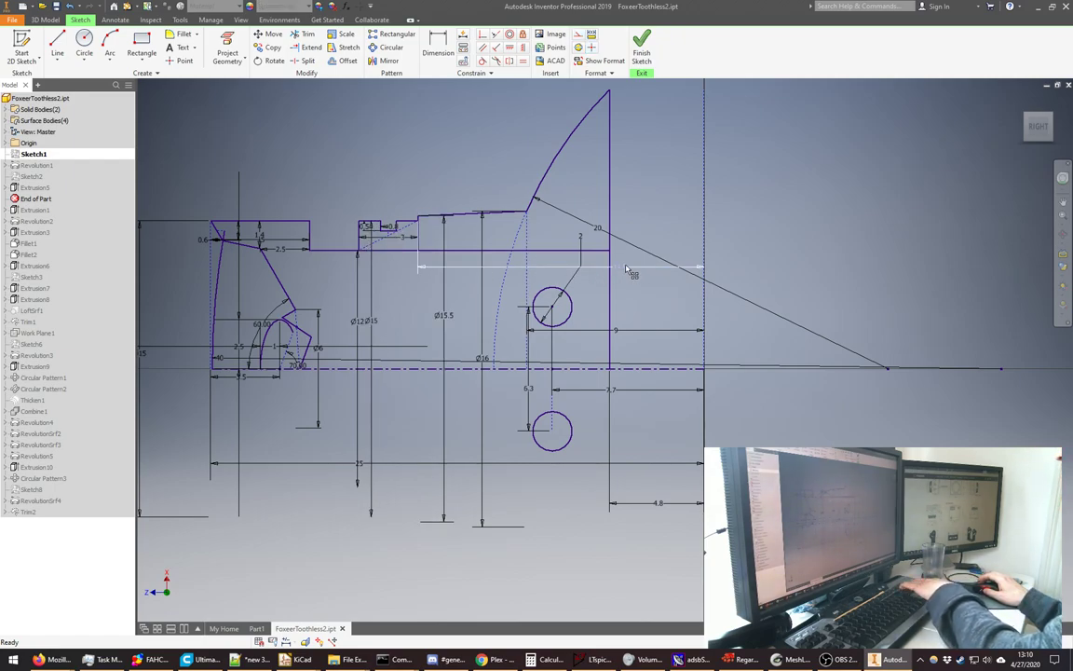
key("Delete")
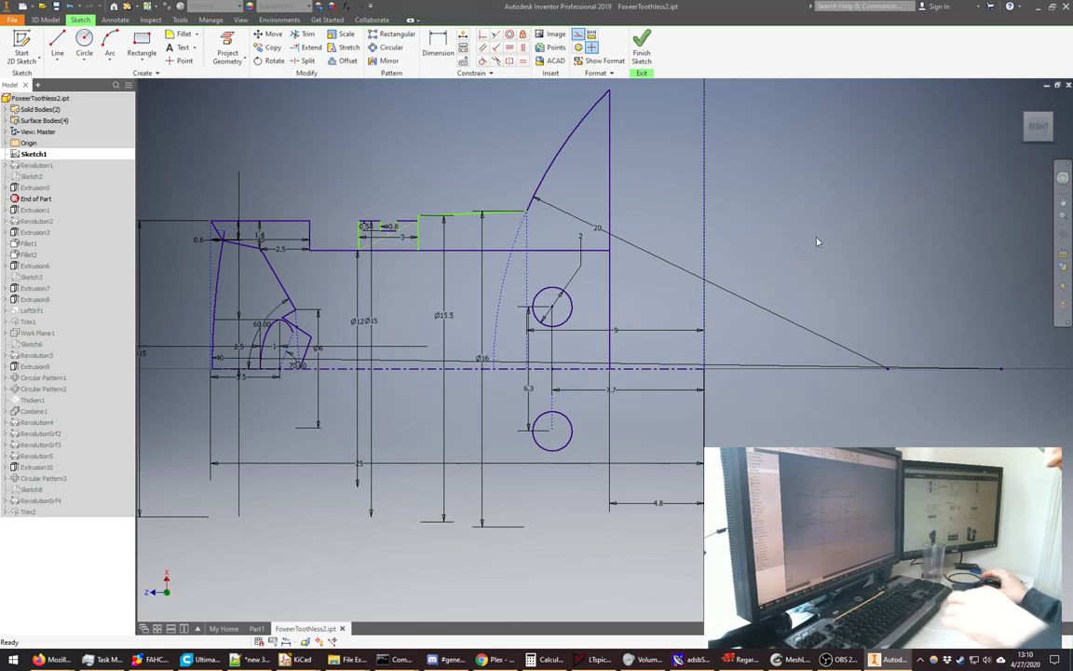
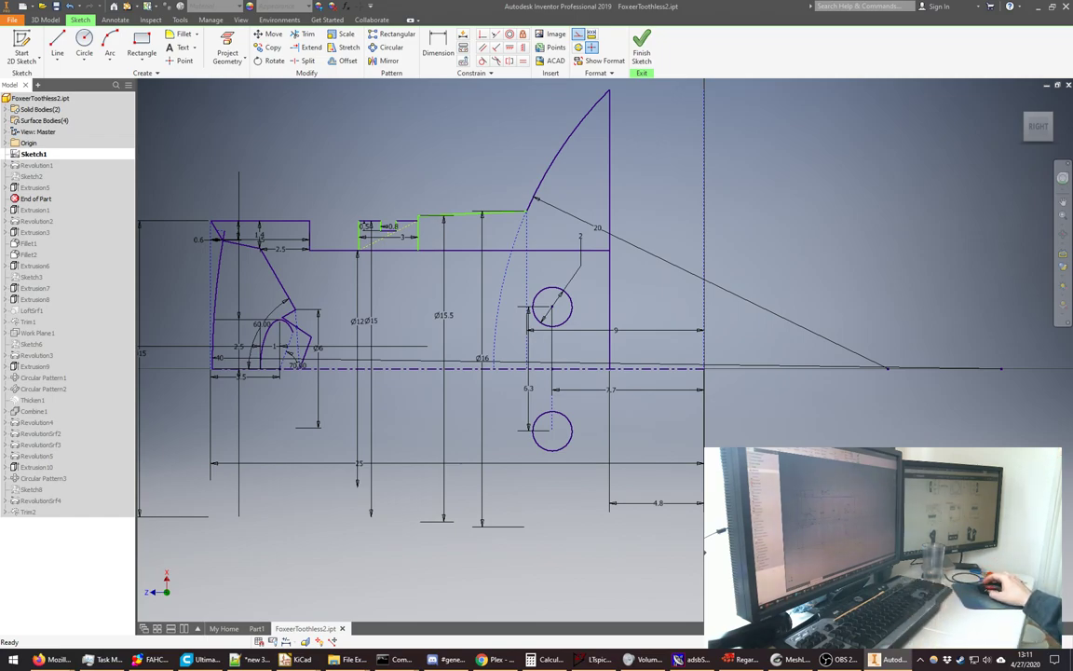
- Set the horizontal distance from the barrel shoulder to the rear reference line in Sketch1 to 13.7 mm
scroll(551, 445, "up", 3)
scroll(525, 445, "down", 5)
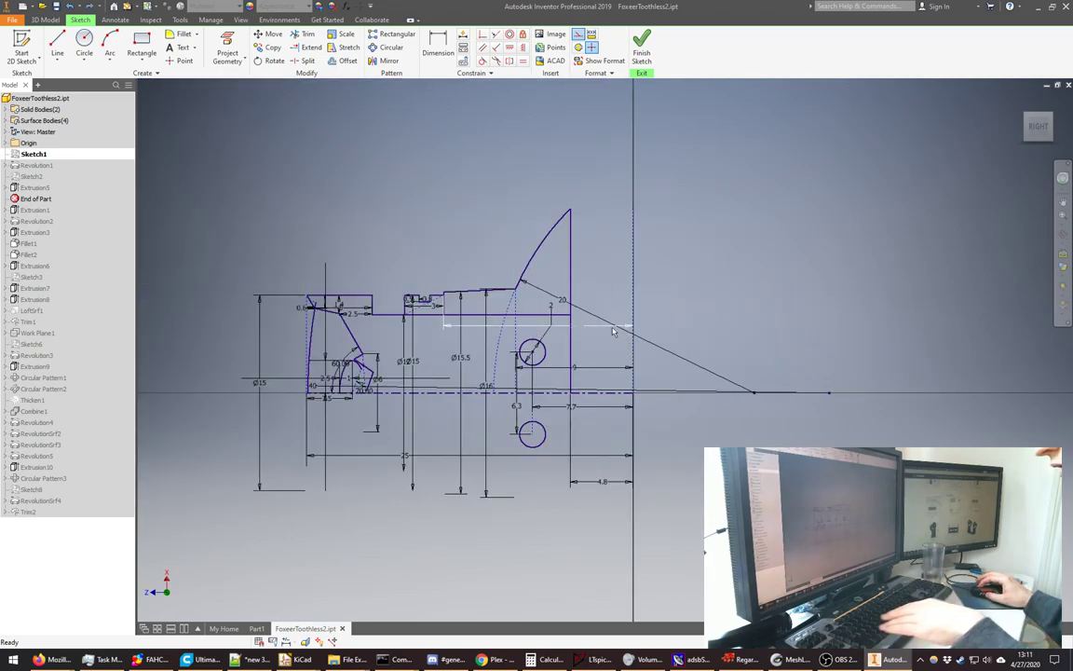
left_click(528, 299)
left_click(579, 326)
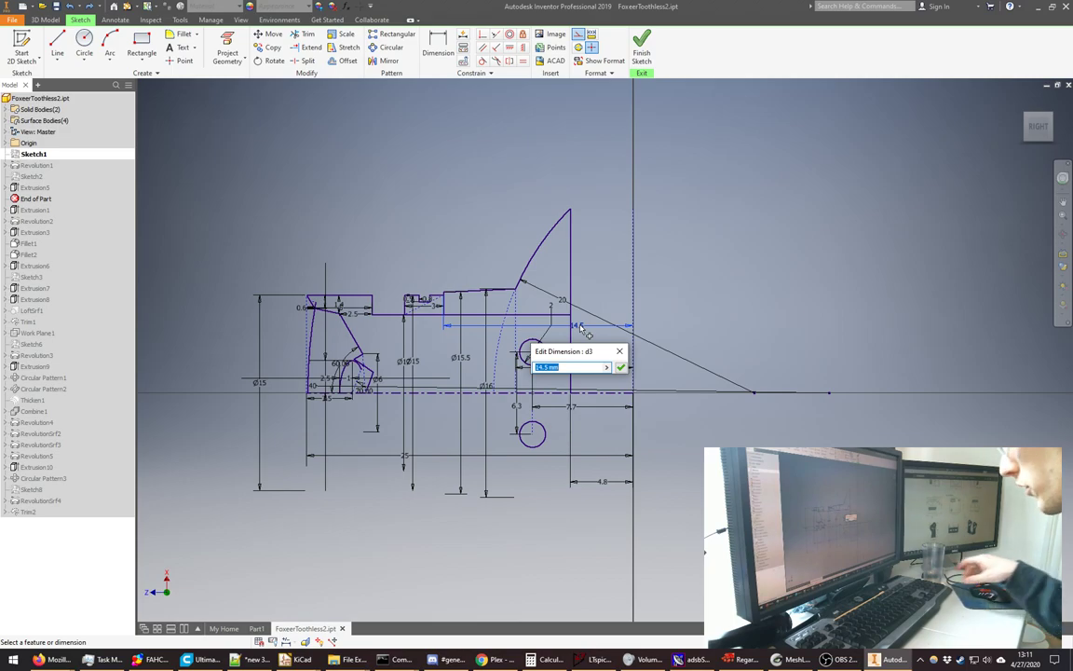
type("13.7")
key("Return")
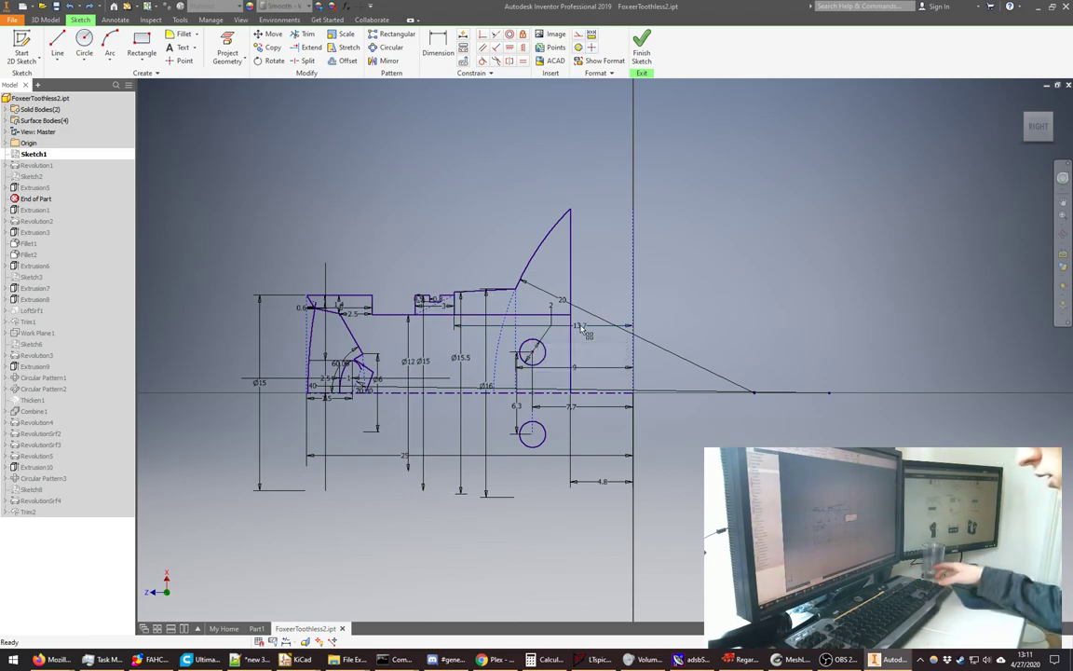
- Add a driven horizontal dimension from the front edge of the grooved ring profile to the rear reference line
key("d")
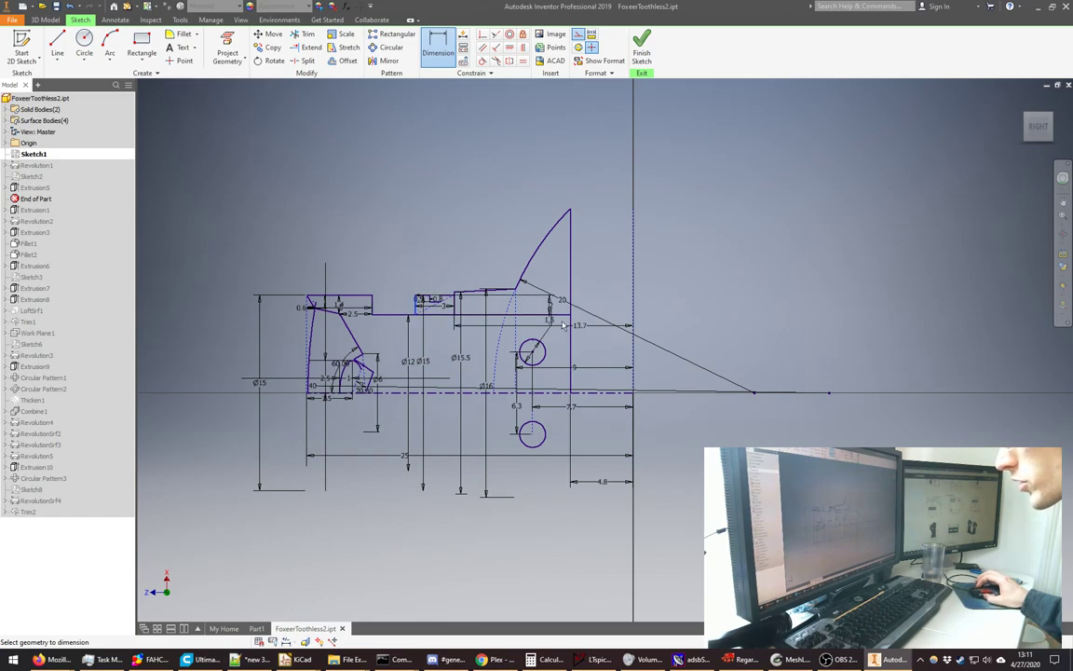
left_click(634, 317)
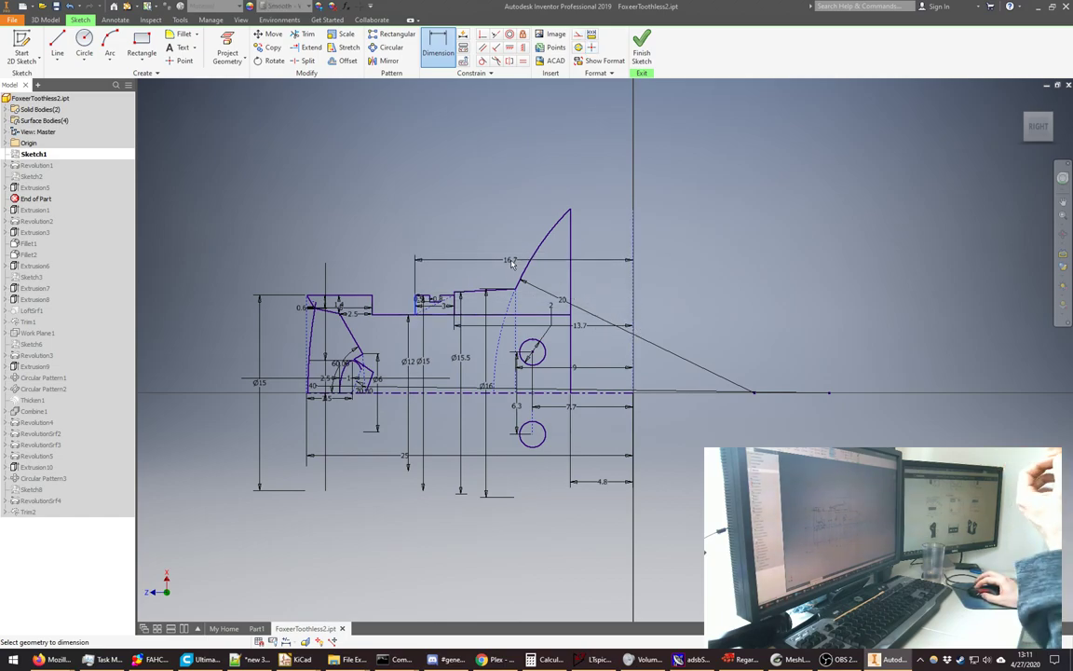
left_click(510, 263)
left_click(243, 104)
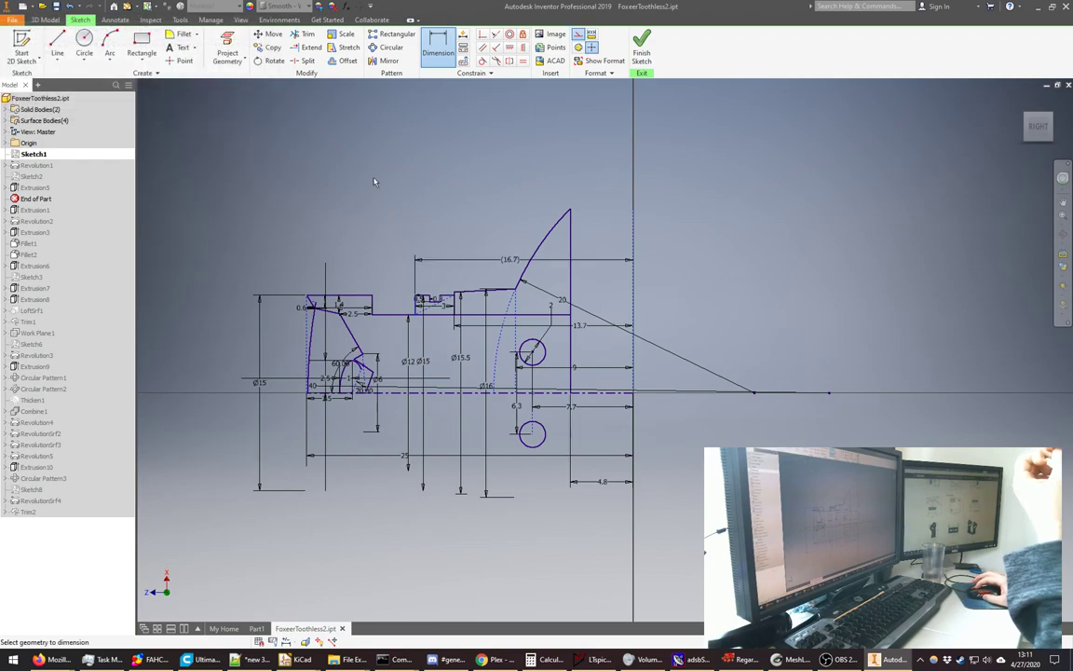
- Make the grooved ring's 3 mm width dimension driven and its front-edge distance to the rear reference line driving
left_click(442, 305)
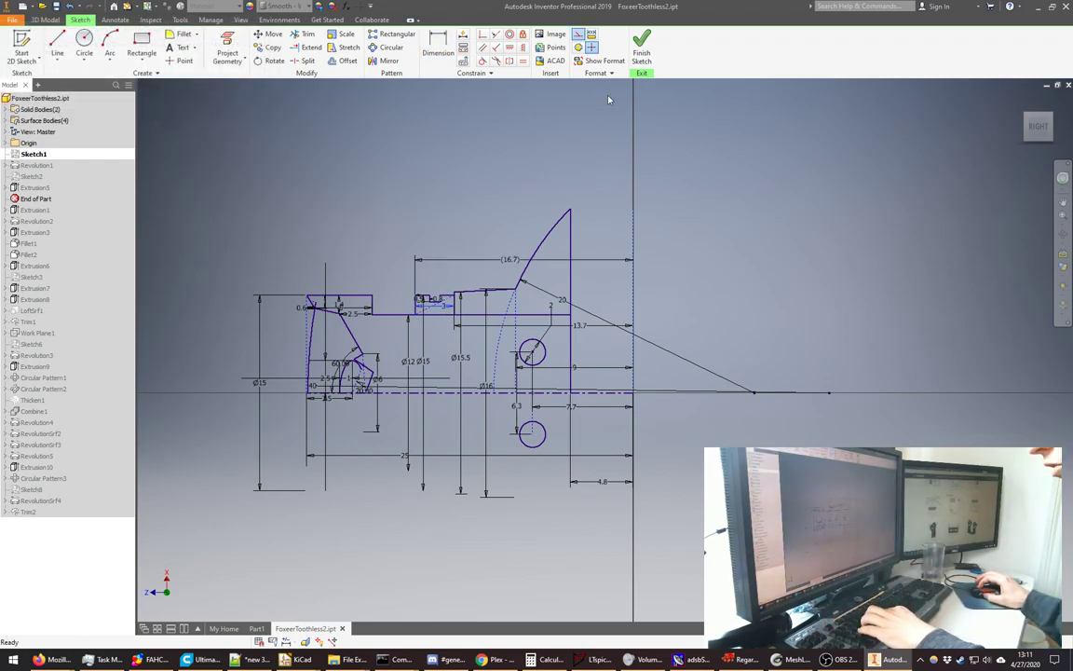
left_click(593, 34)
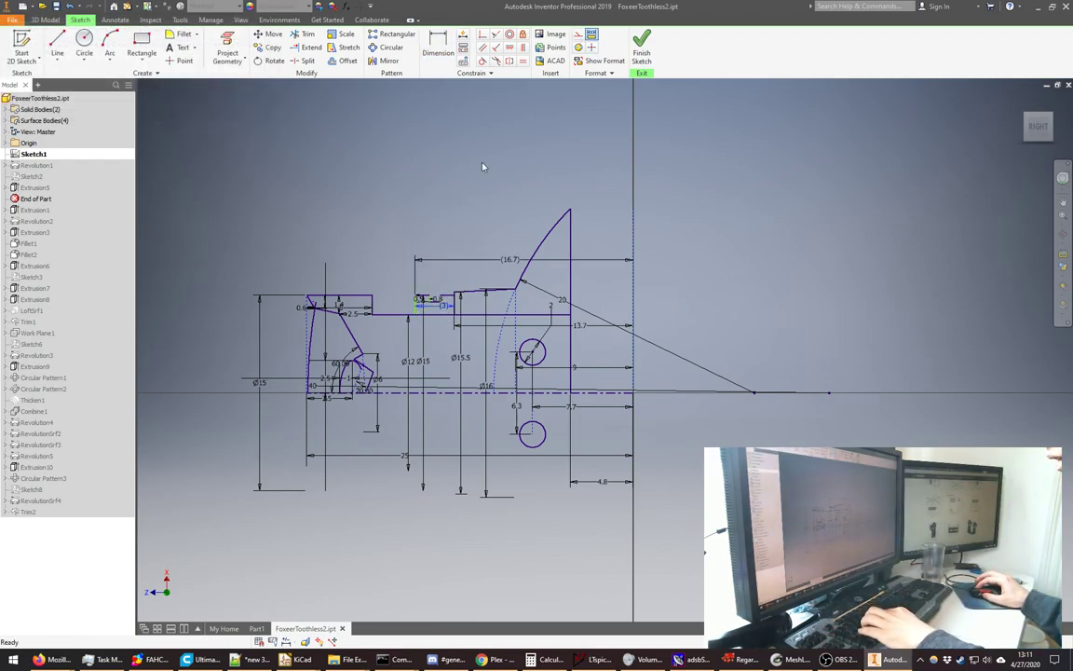
left_click(513, 259)
left_click(592, 34)
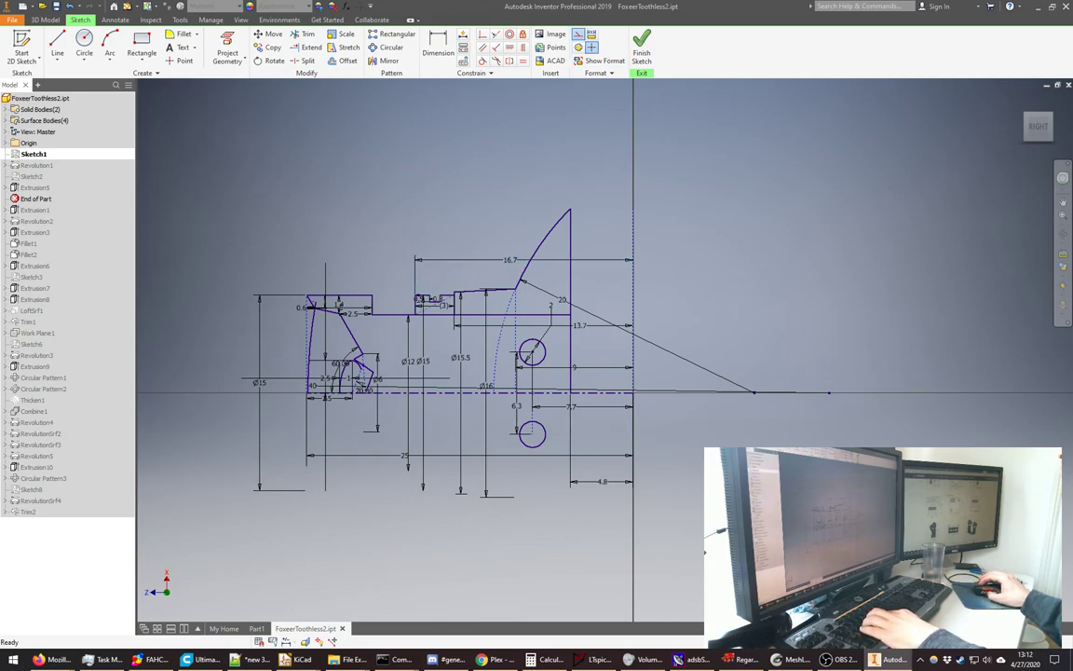
- Set the distance from the grooved ring's front edge to the rear reference line to 16.5 mm
double_click(511, 265)
type("16.5")
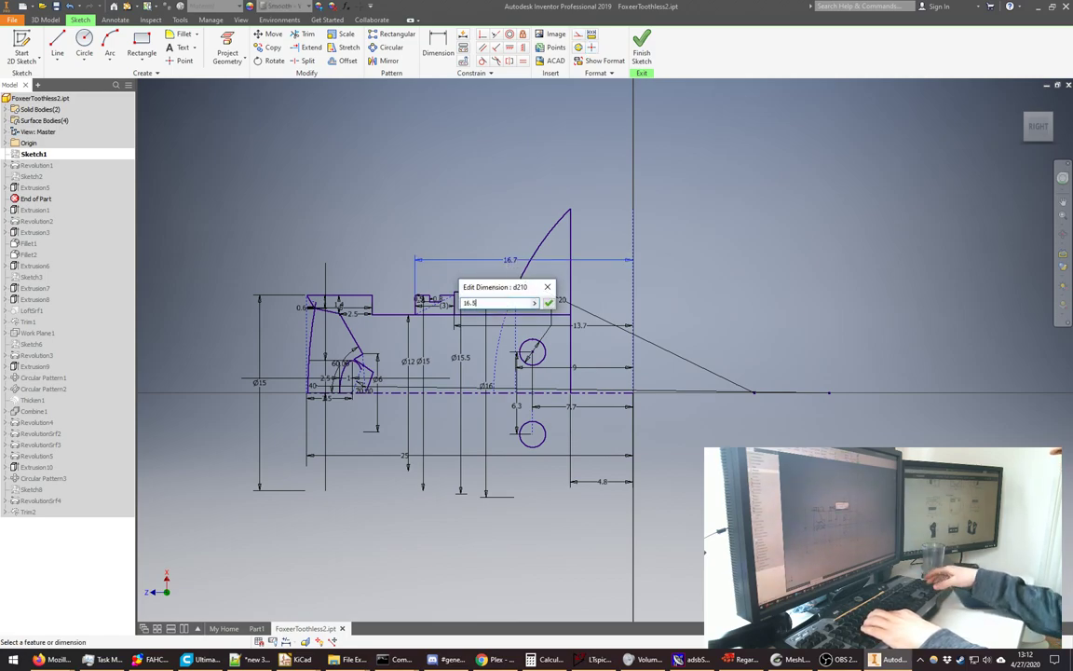
key("Return")
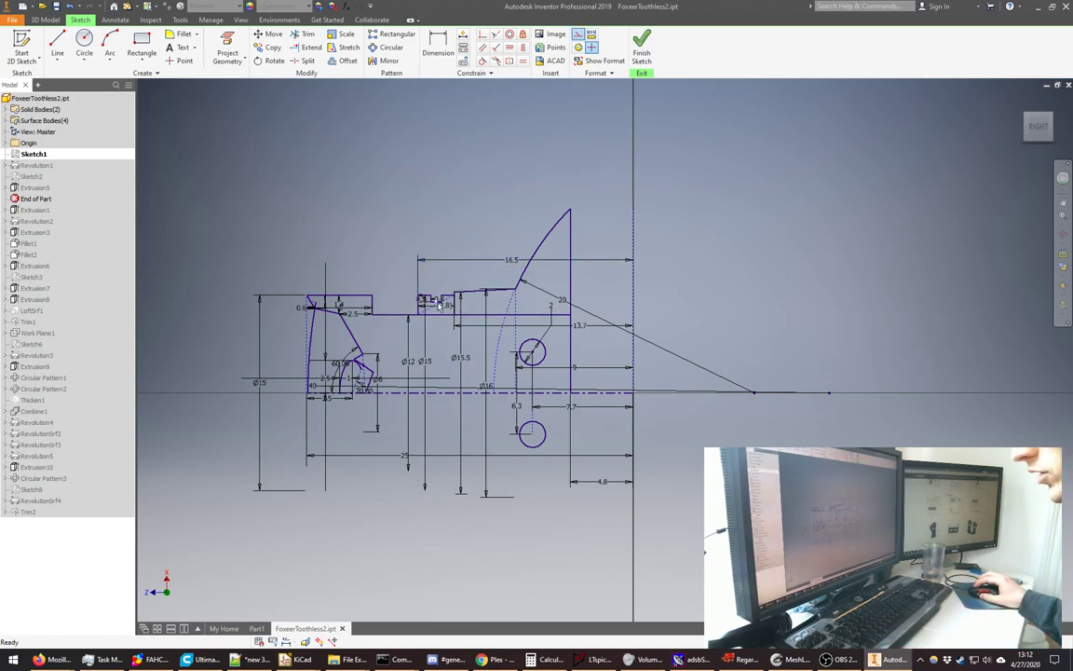
- Examine the ring's groove profile and its width dimension up close, and review the whole Sketch1 profile
scroll(436, 310, "up", 3)
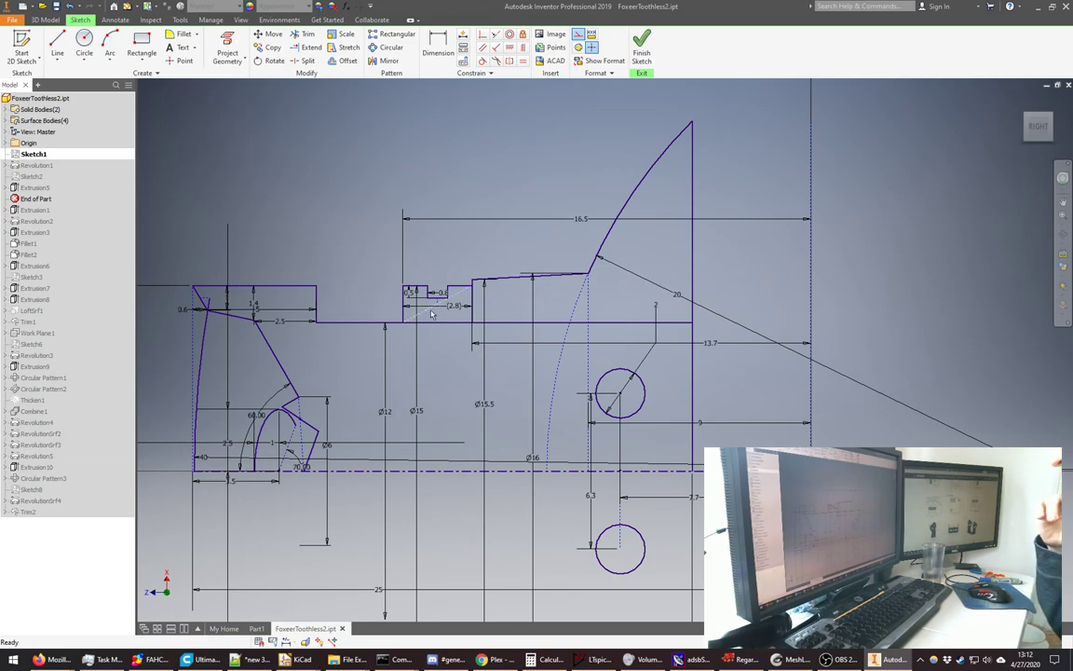
scroll(431, 313, "up", 8)
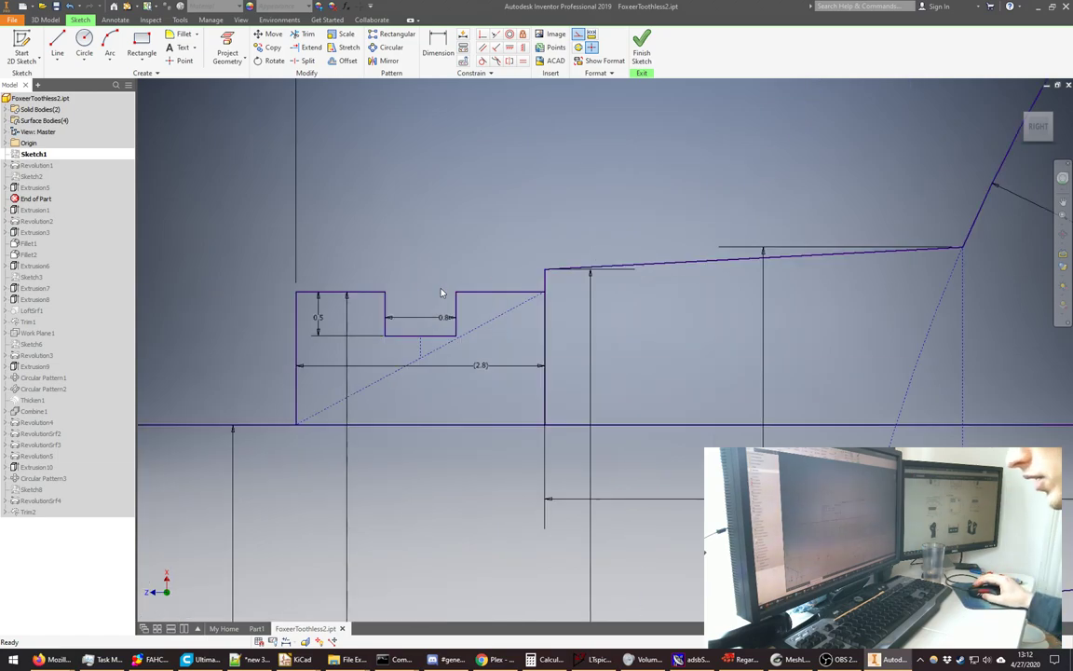
left_click(450, 343)
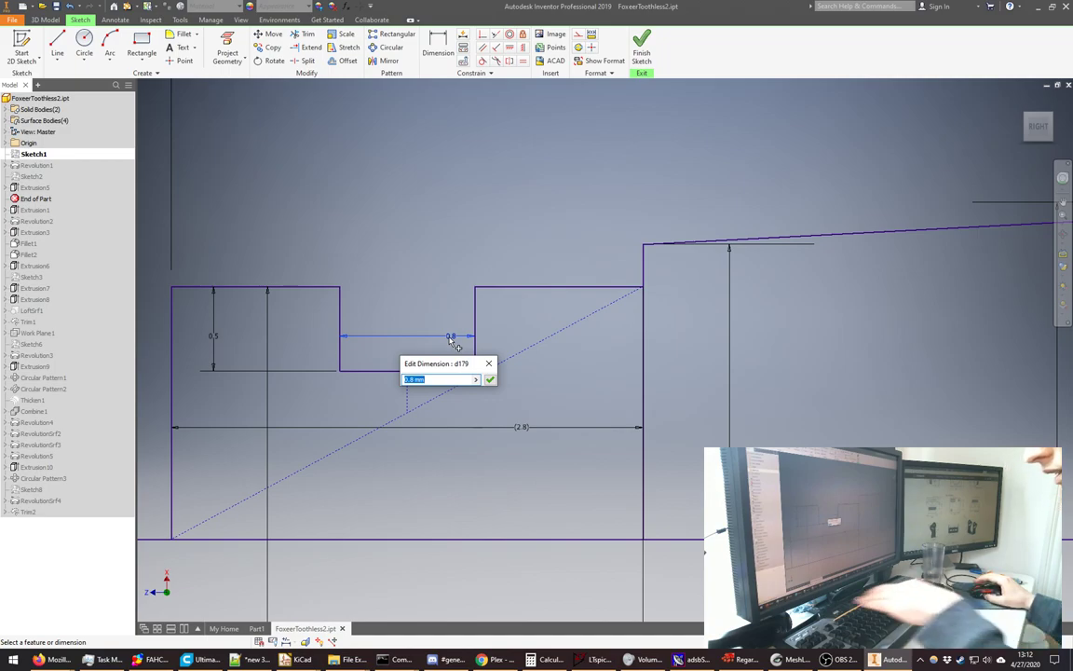
key("Escape")
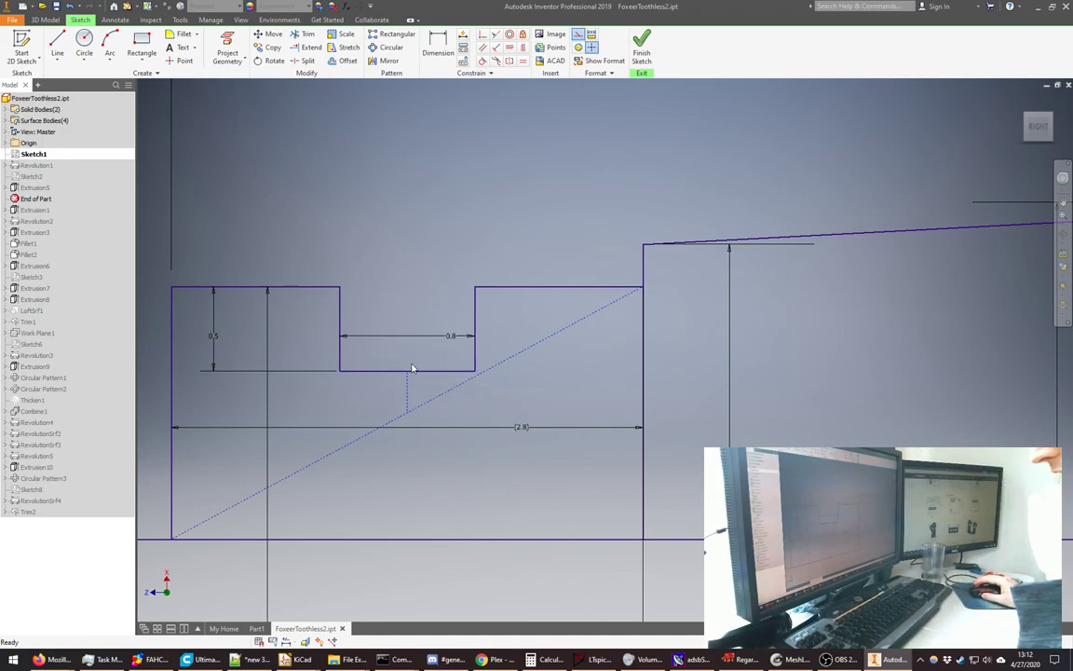
scroll(373, 345, "up", 5)
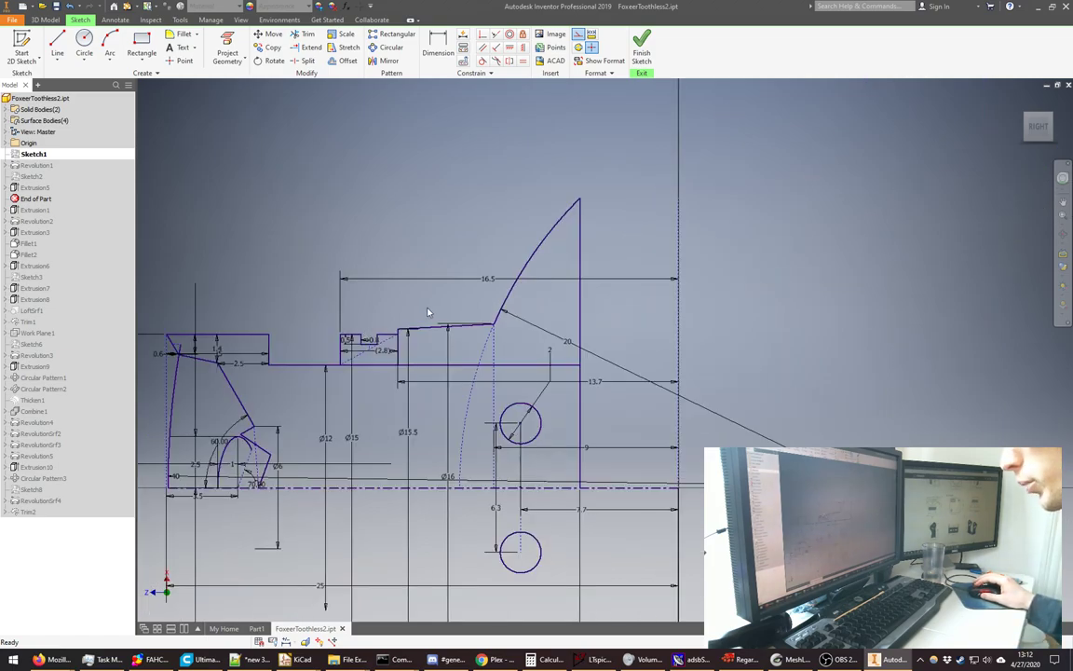
scroll(440, 269, "up", 2)
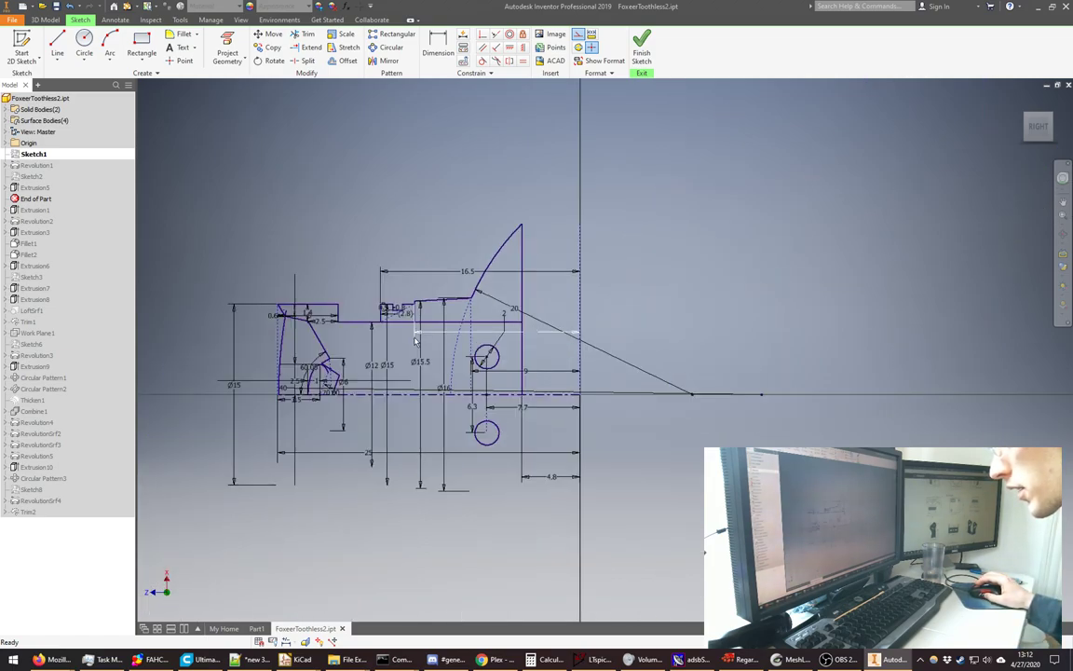
scroll(404, 367, "down", 3)
scroll(462, 347, "up", 2)
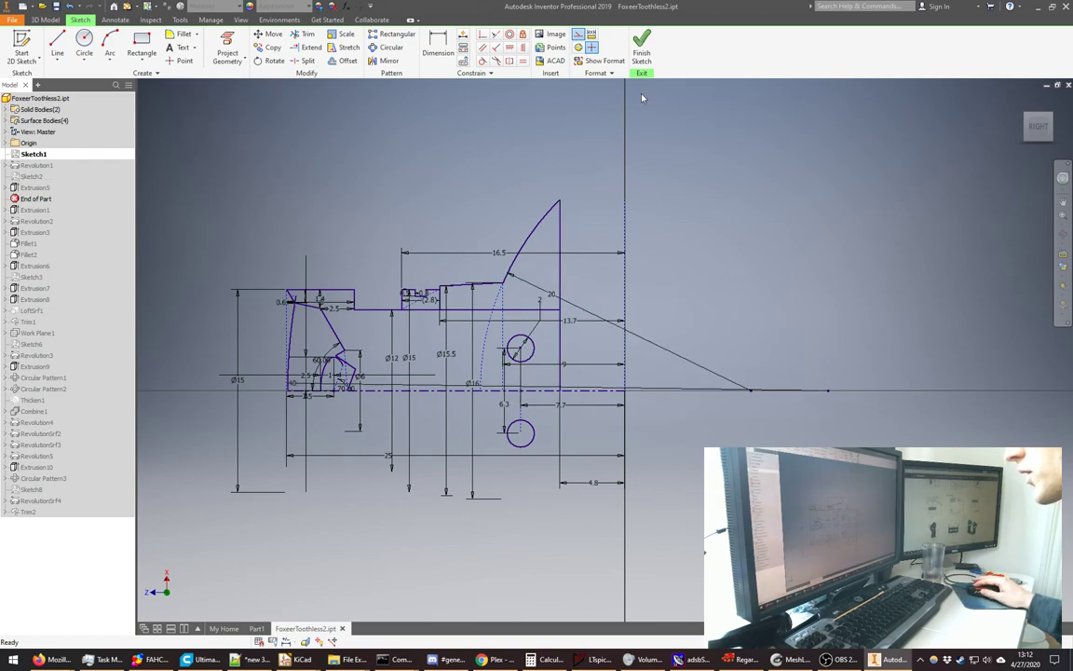
- Finish Sketch1 and roll the End of Part marker forward to below Extrusion1, showing the model from its right side
right_click_drag(586, 379, 640, 339)
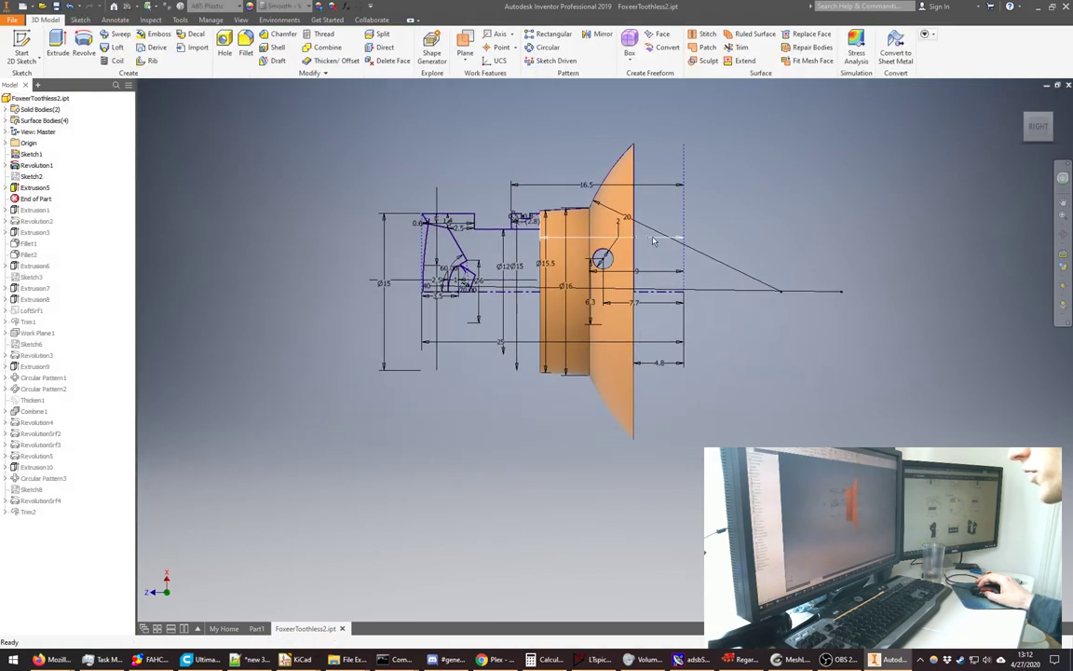
left_click(1030, 117)
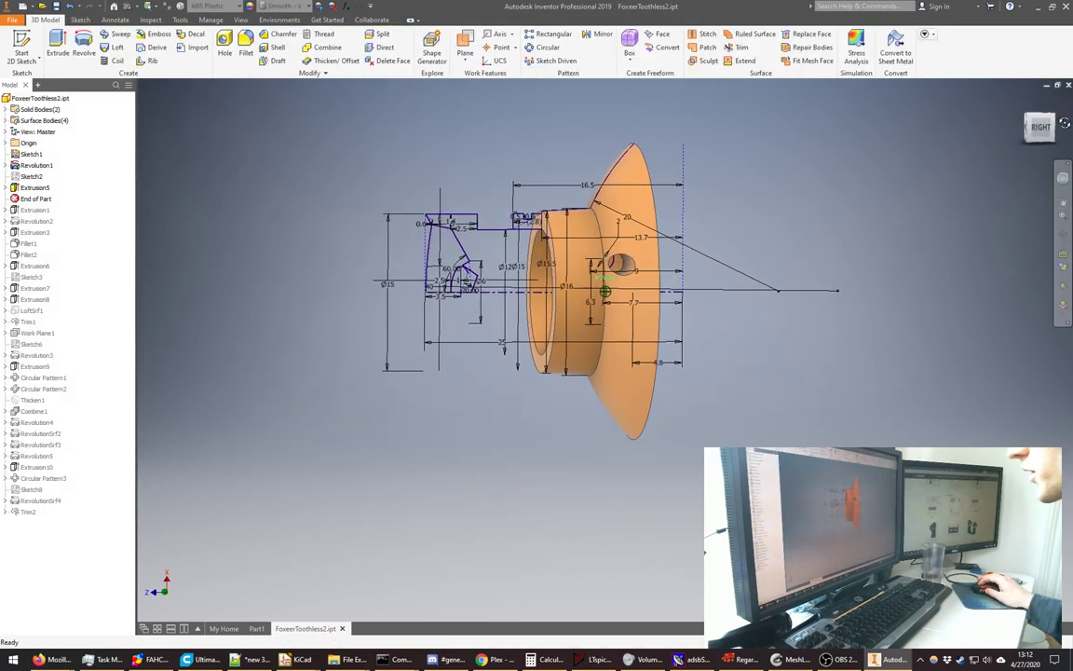
left_click_drag(1034, 121, 1028, 125)
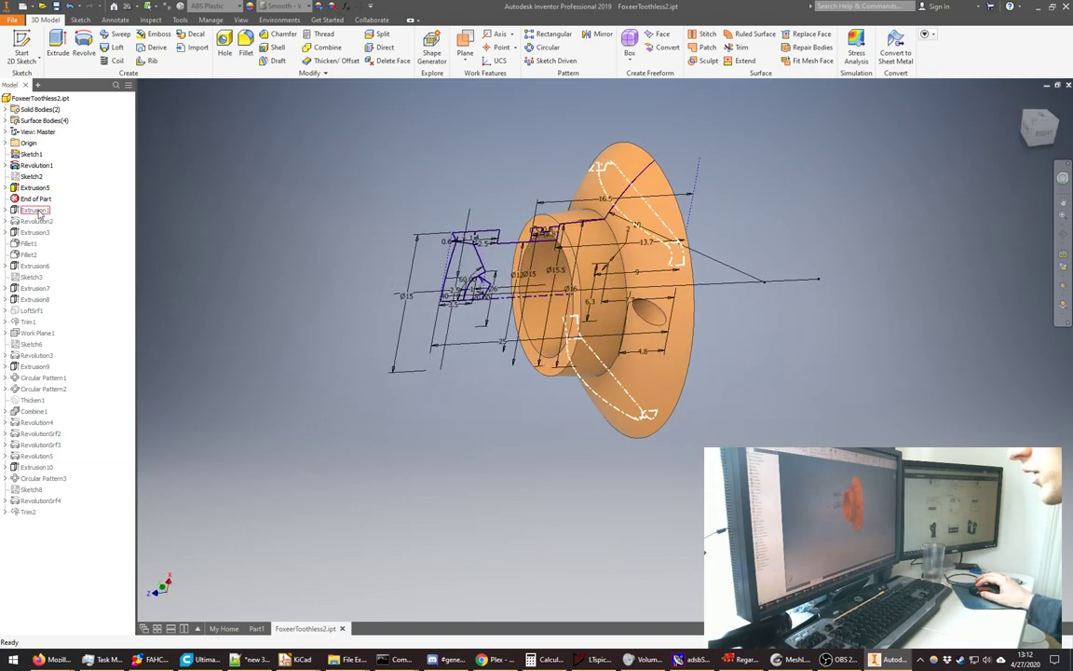
left_click_drag(15, 198, 15, 209)
left_click(1047, 130)
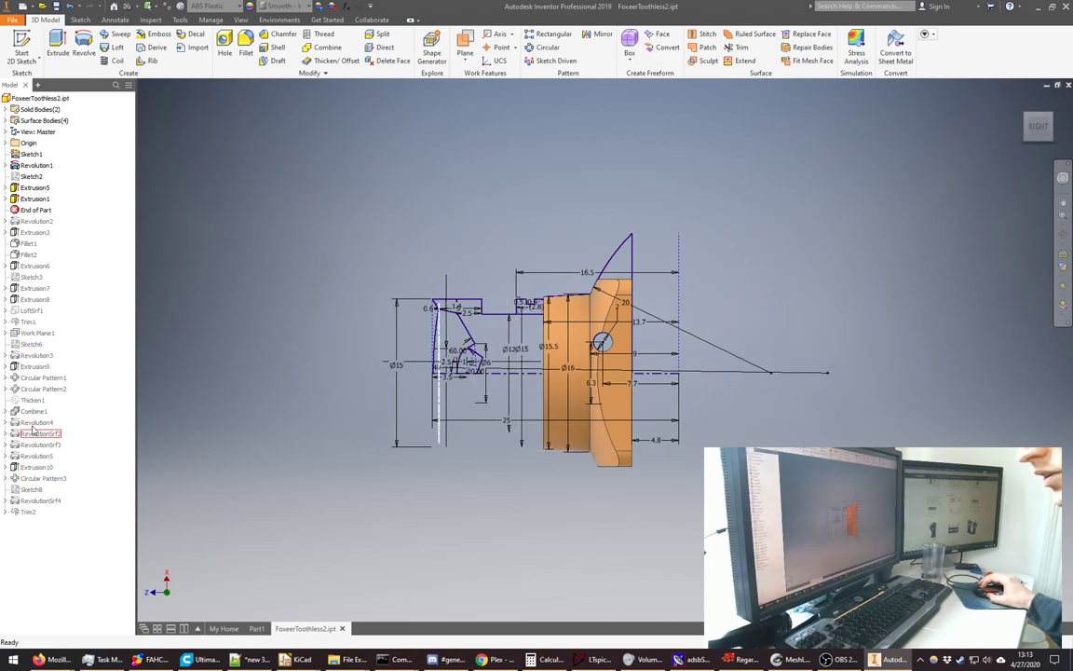
- Move the End of Part marker forward to below Combine1, accepting the reorder despite the reported problems
right_click(28, 413)
left_click(62, 457)
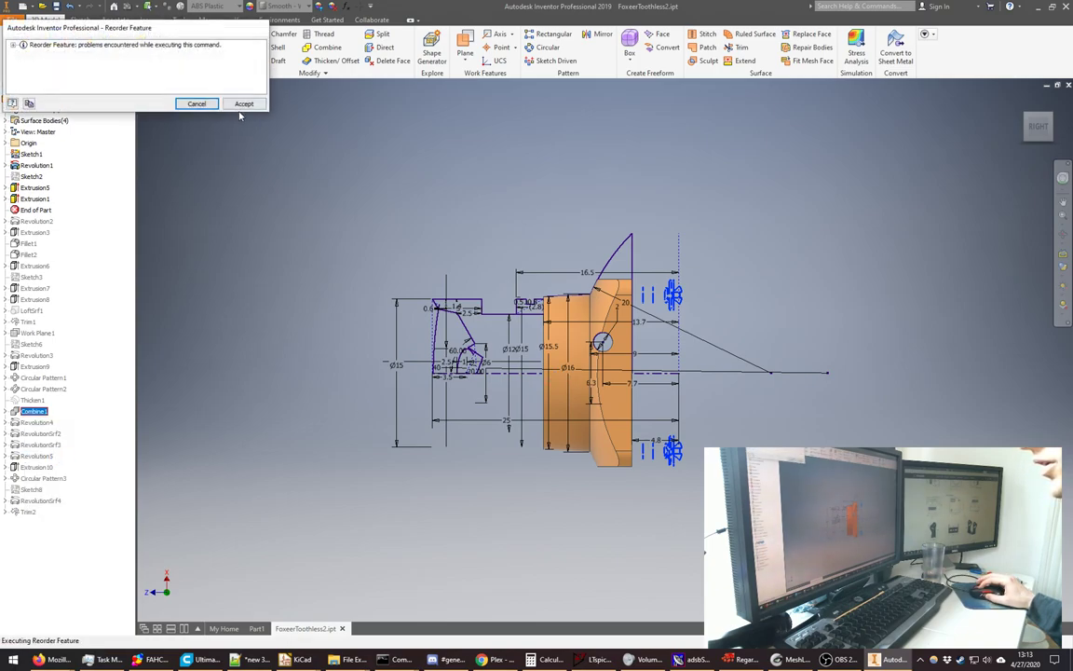
left_click(241, 102)
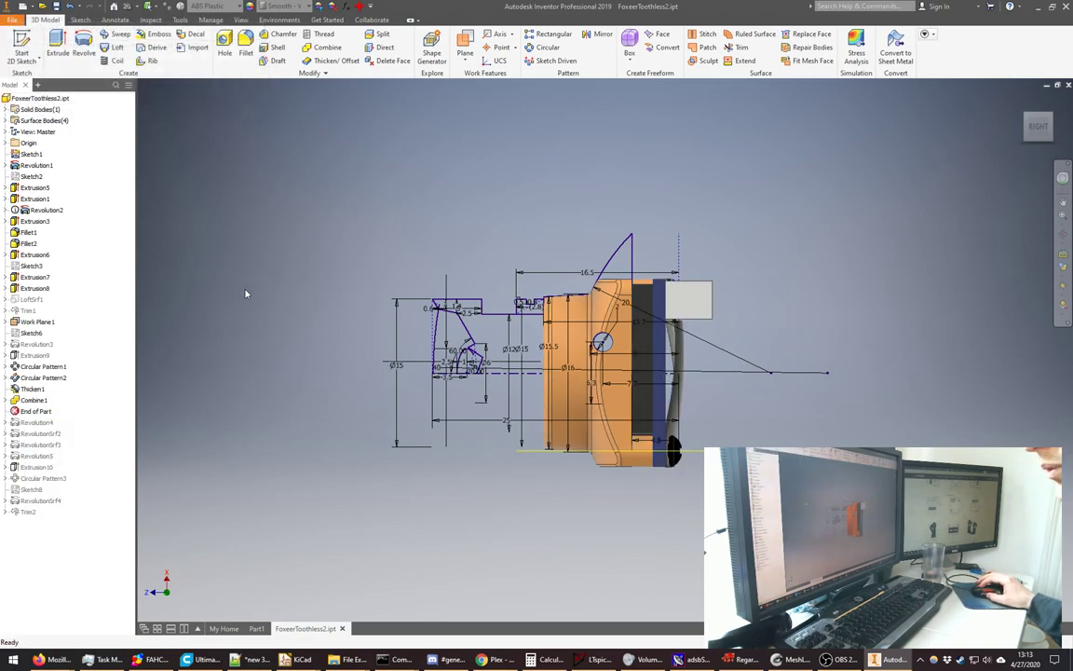
- Select Revolution2 and examine the rebuilt camera body from the back, front and sides
left_click(42, 210)
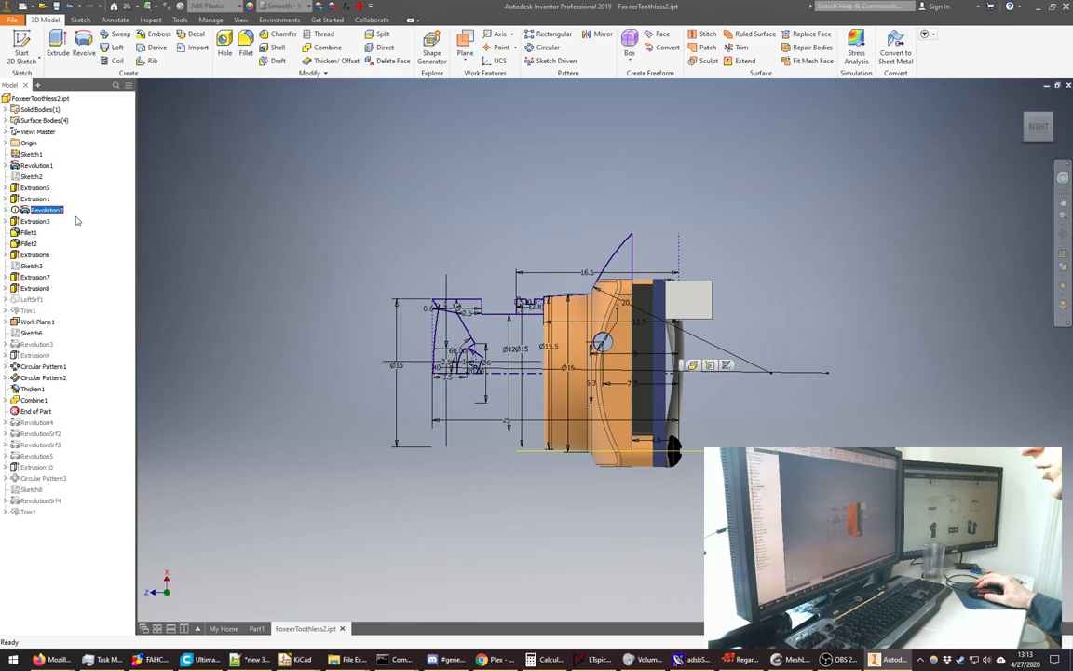
key("F6")
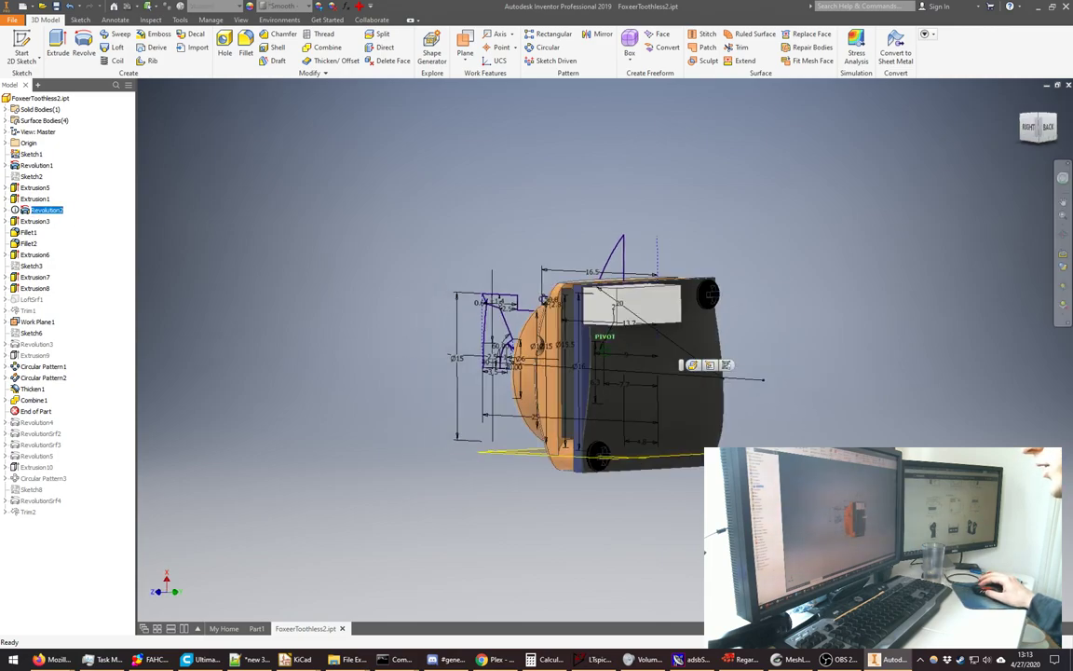
key("F5")
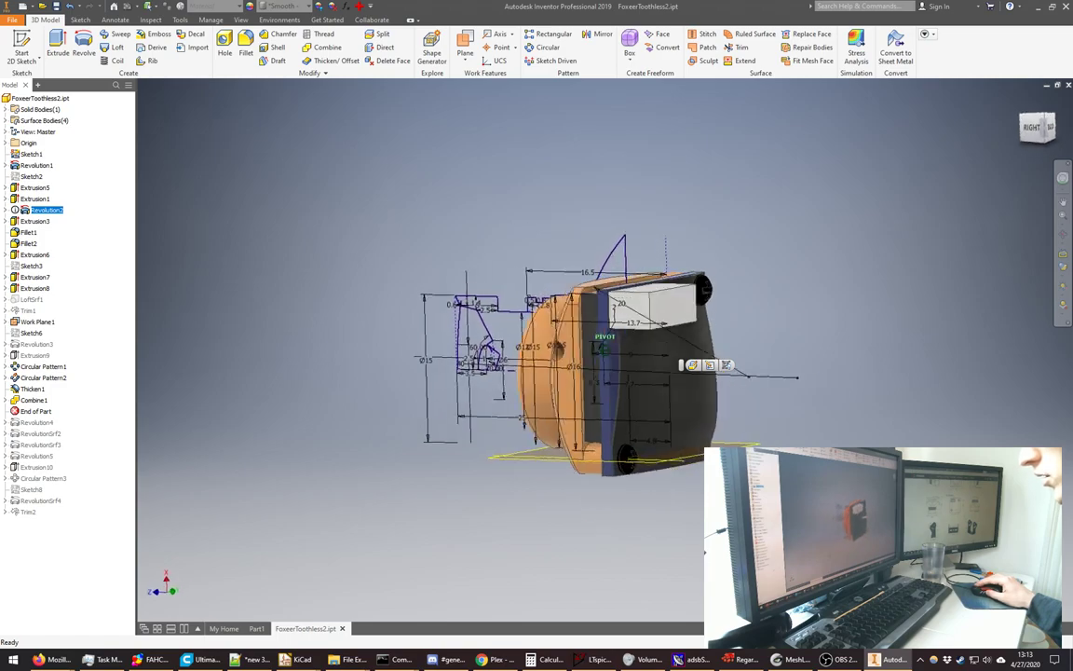
key("F6")
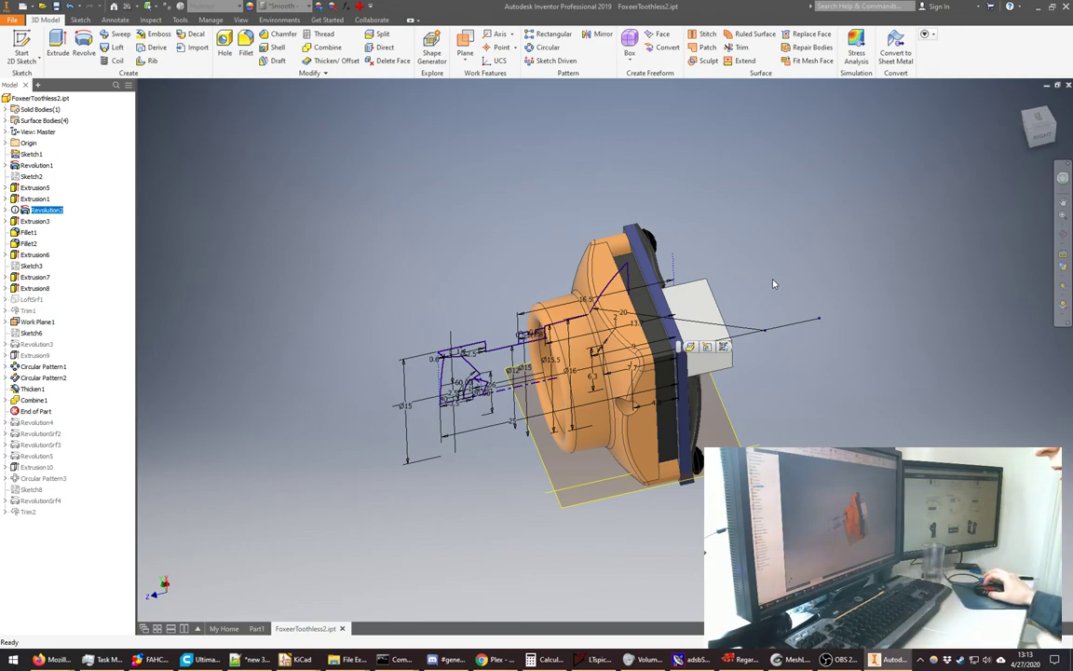
middle_click_drag(773, 283, 259, 427, "shift")
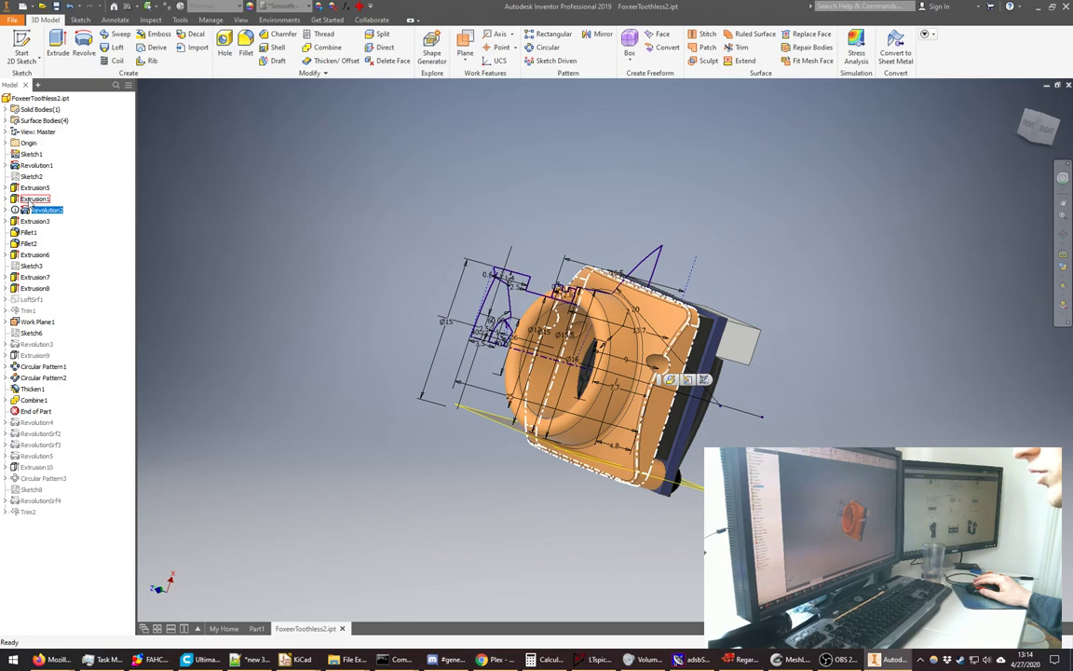
- Roll the End of Part marker back to below Extrusion5 and compare the right-side profile with Foxeer's product drawings in Firefox
left_click_drag(33, 216, 32, 207)
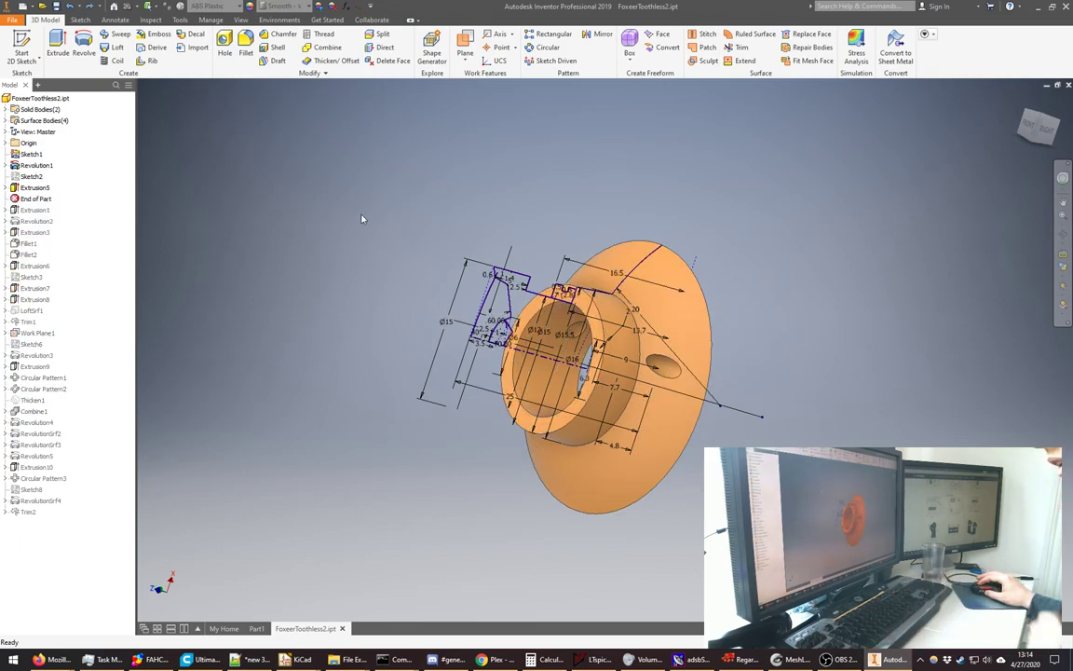
left_click(1047, 128)
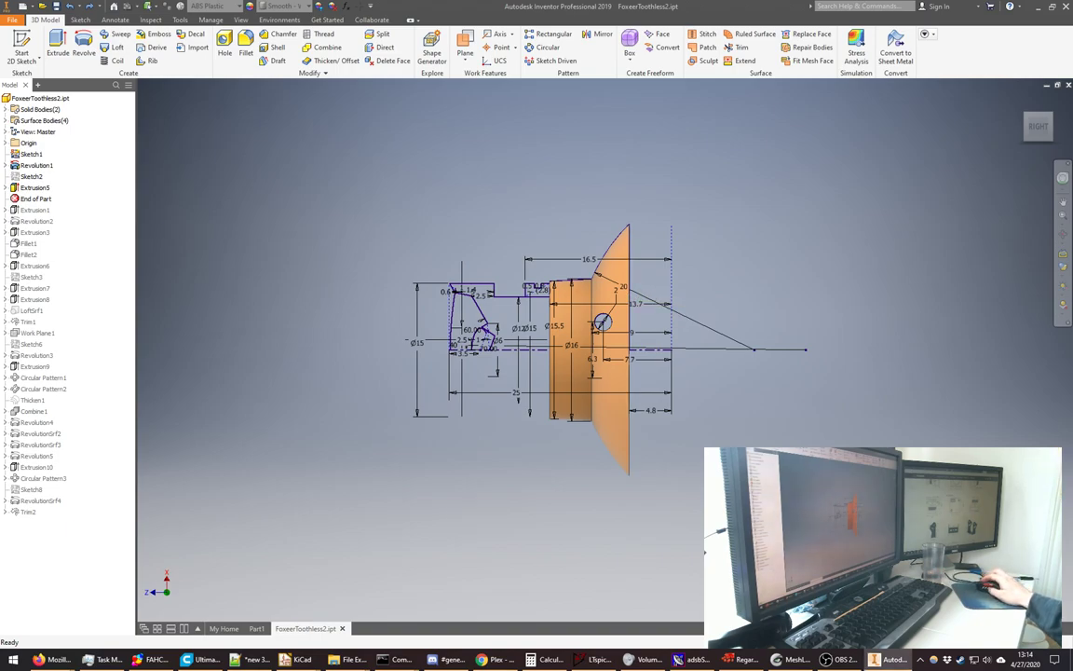
key("alt+Tab")
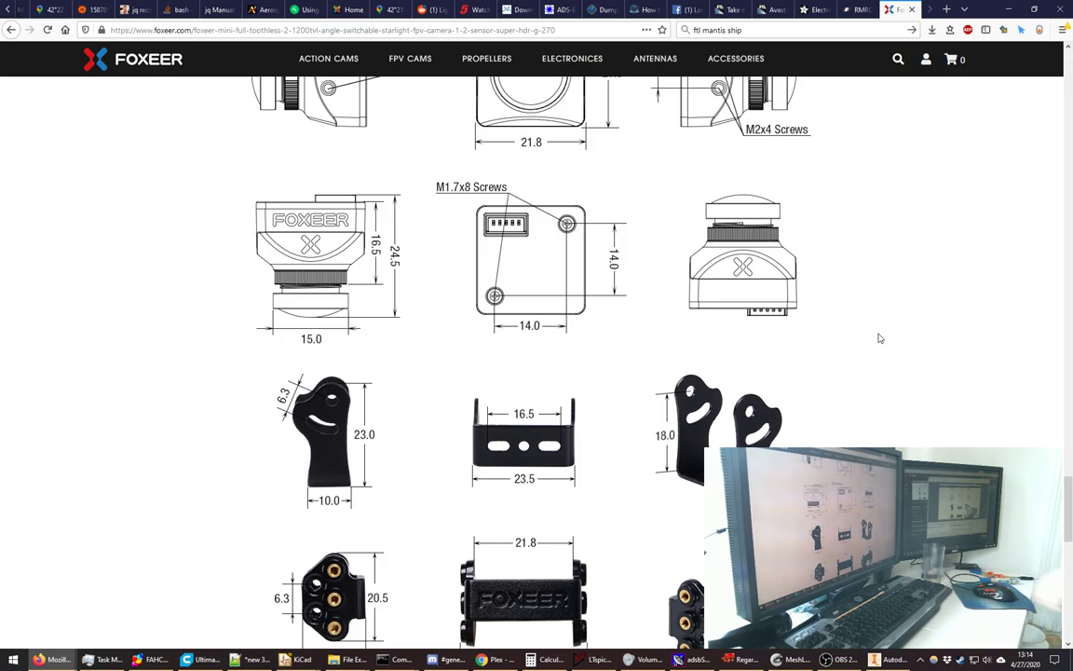
left_click(895, 660)
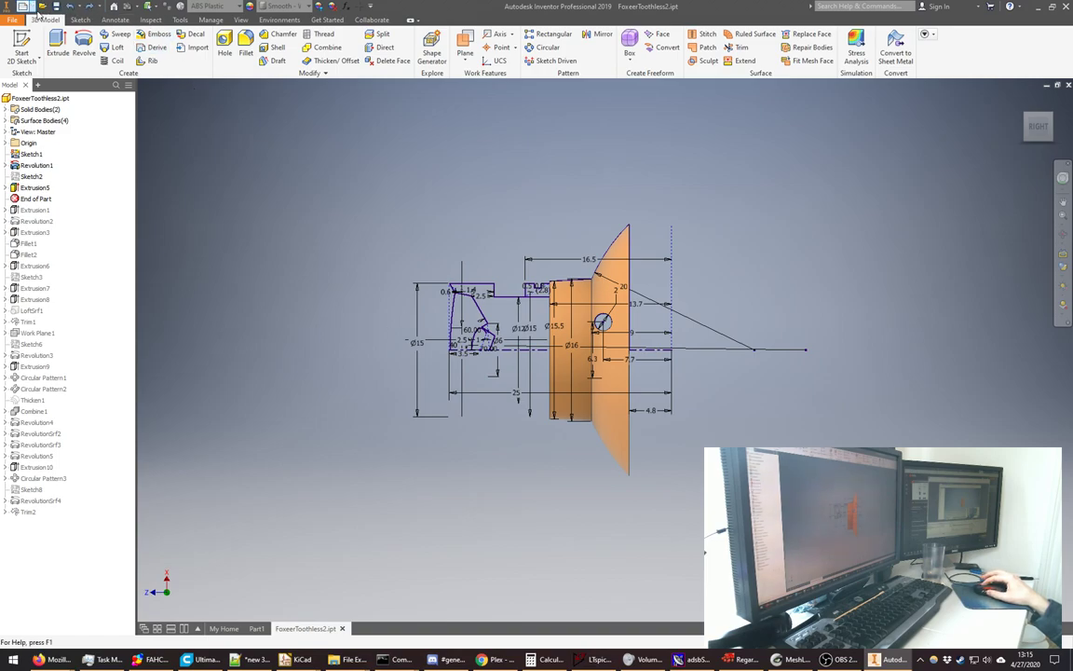
- Create a new part from the metric Standard (mm).ipt template and look straight at its XZ plane
left_click(27, 7)
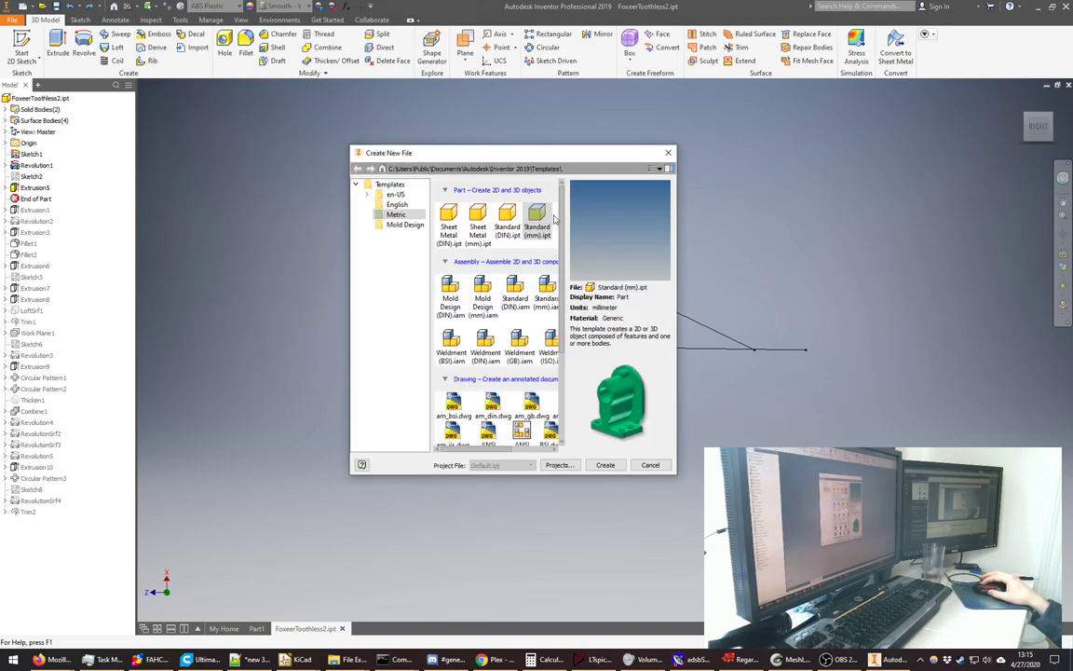
left_click(604, 465)
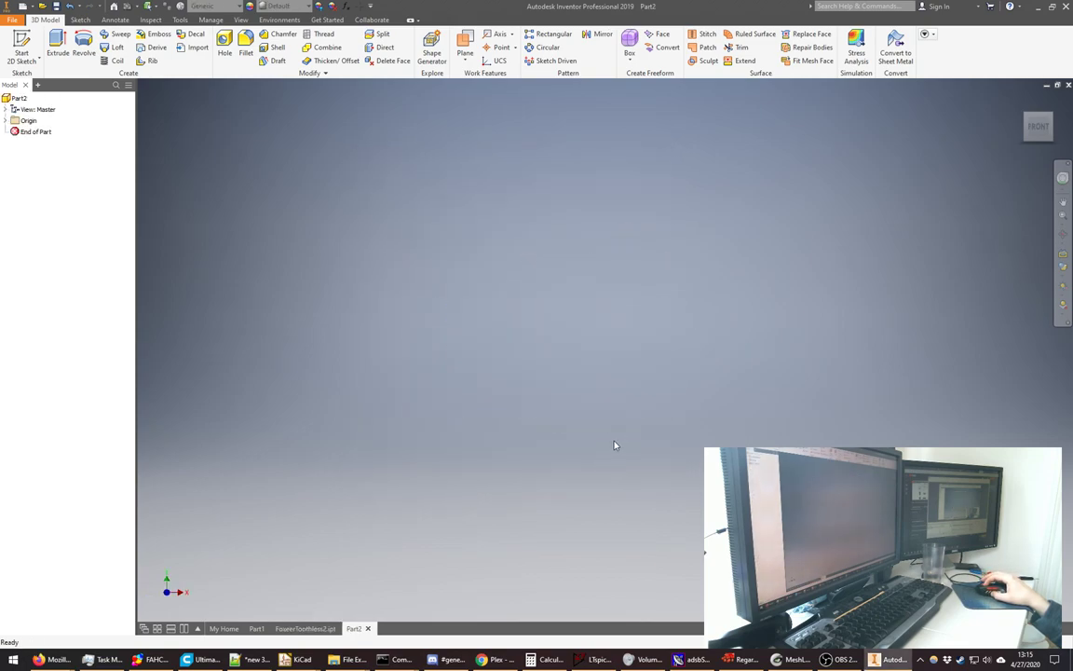
left_click(5, 122)
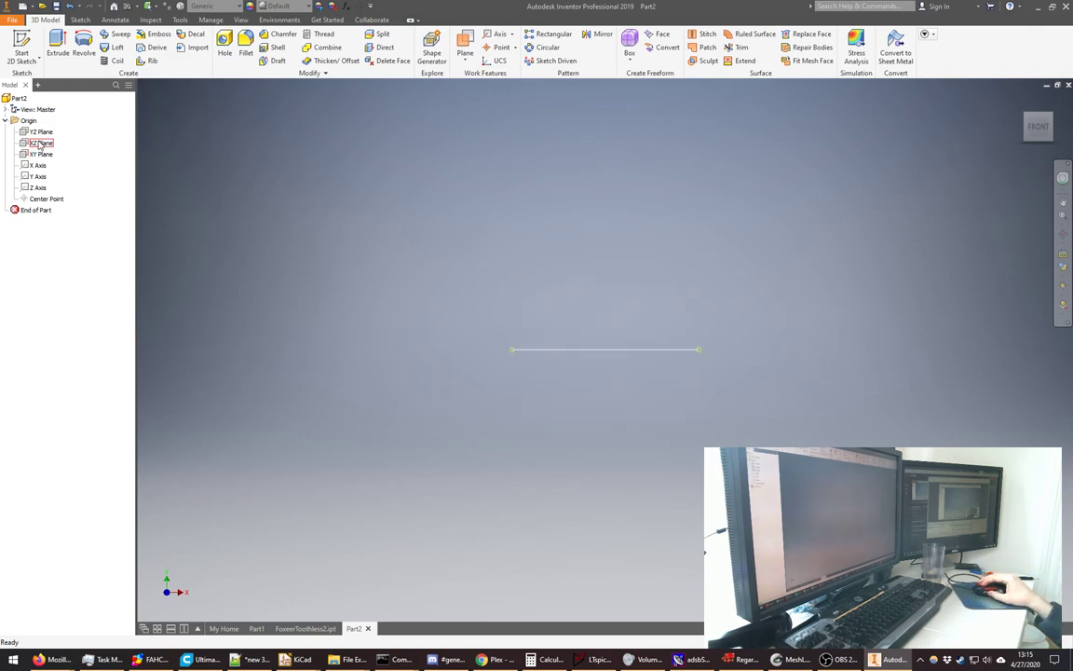
left_click(41, 143)
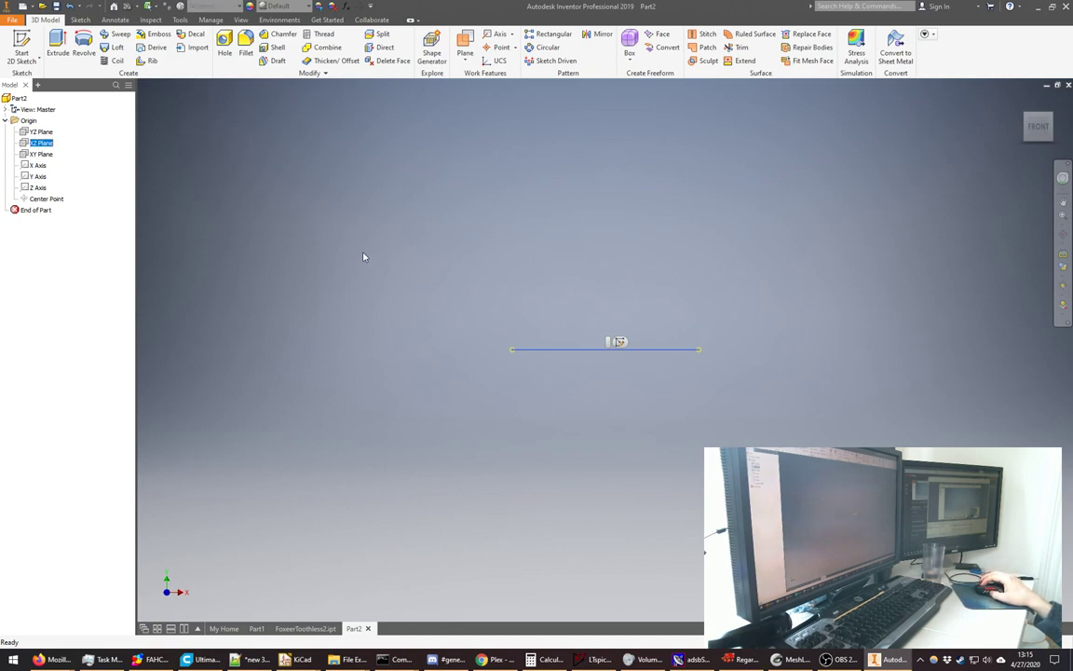
key("End")
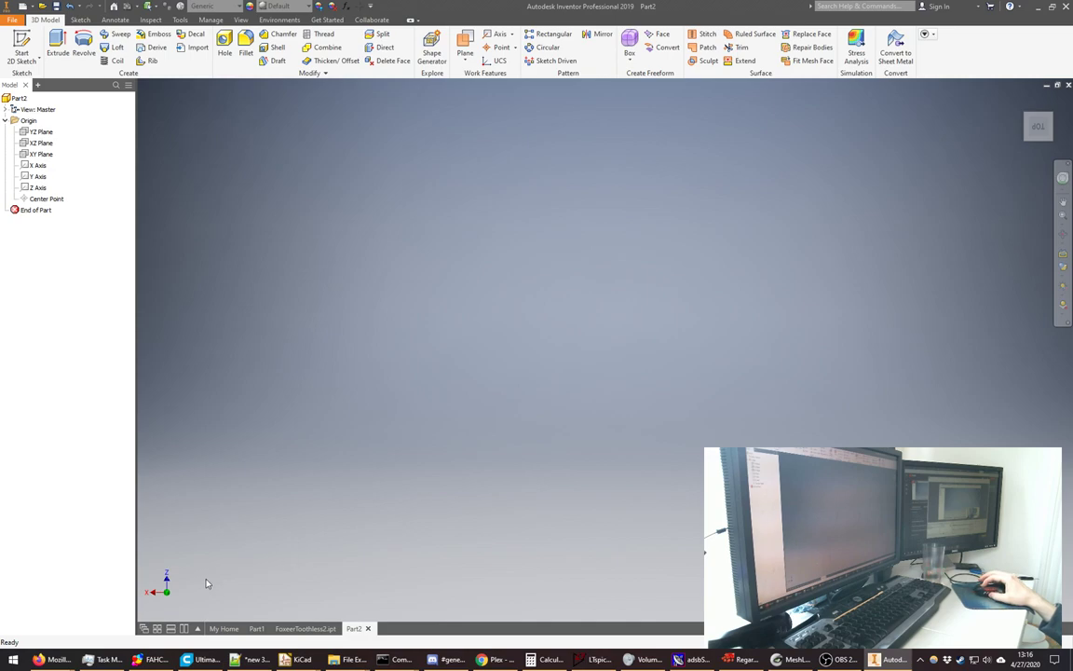
- Orient the empty part with Z up and Y pointing right, and set this orientation as the Front view
mouse_move(1022, 128)
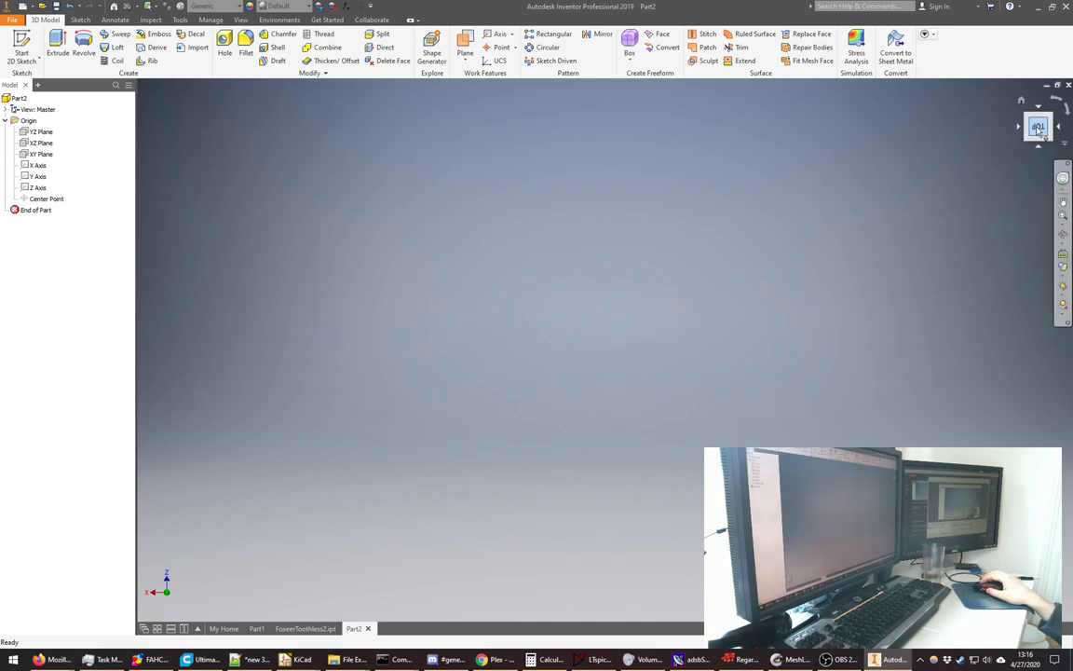
left_click(1020, 127)
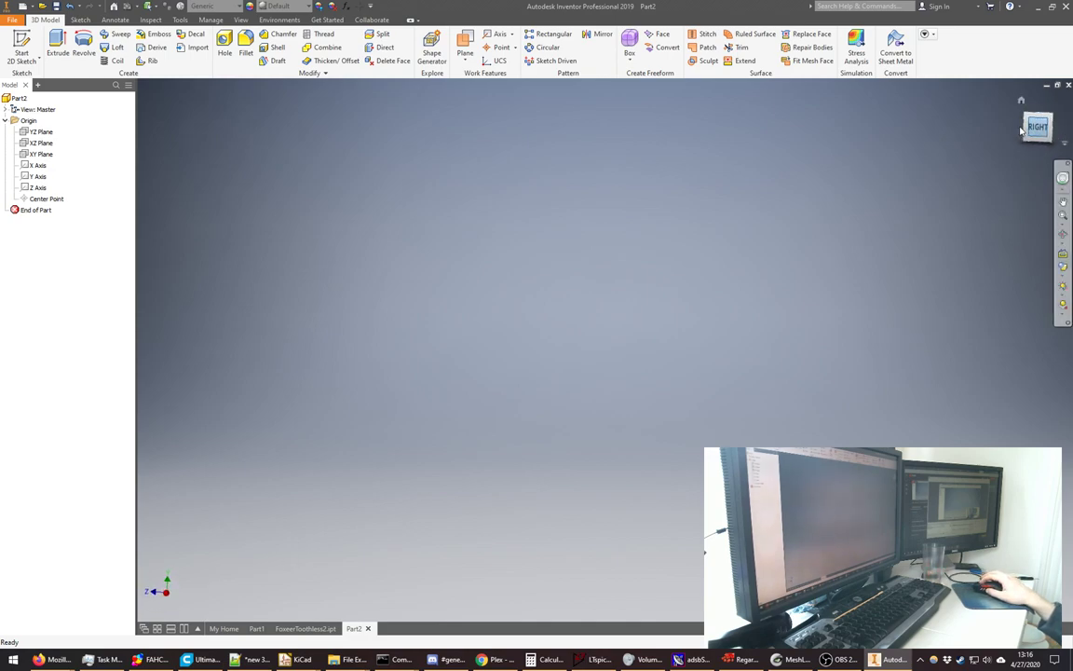
left_click(1067, 112)
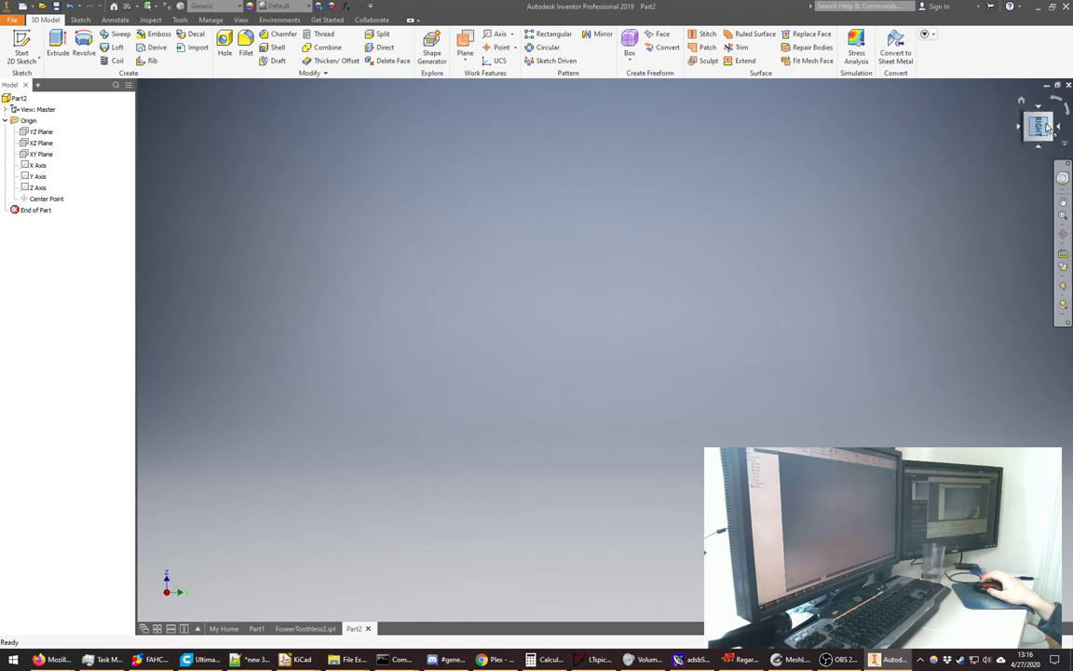
right_click(1038, 125)
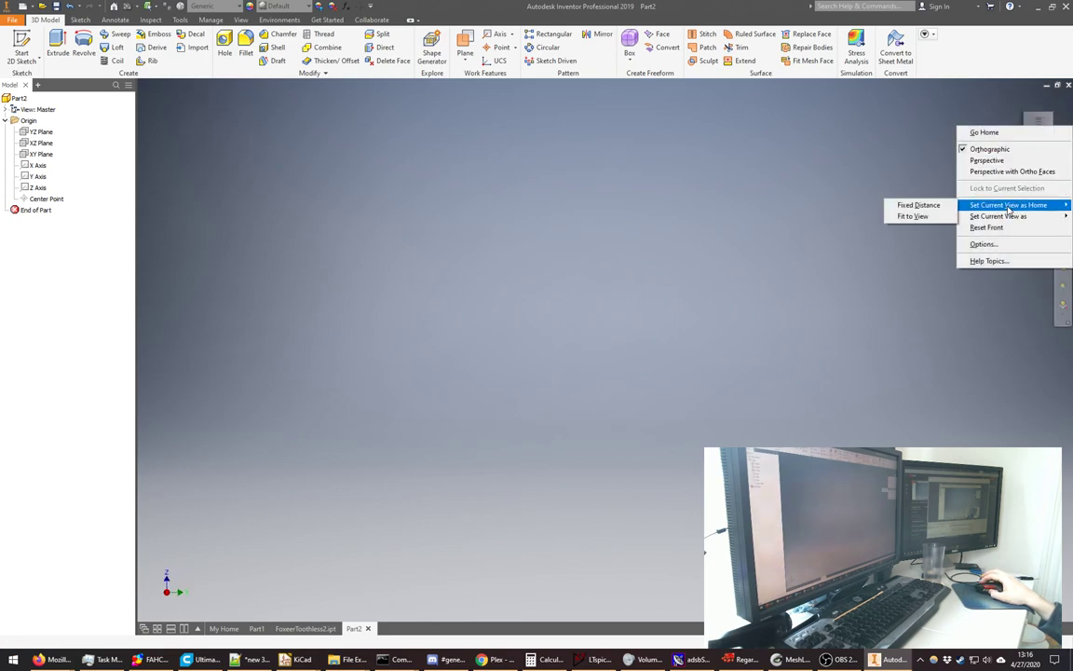
mouse_move(998, 216)
left_click(932, 227)
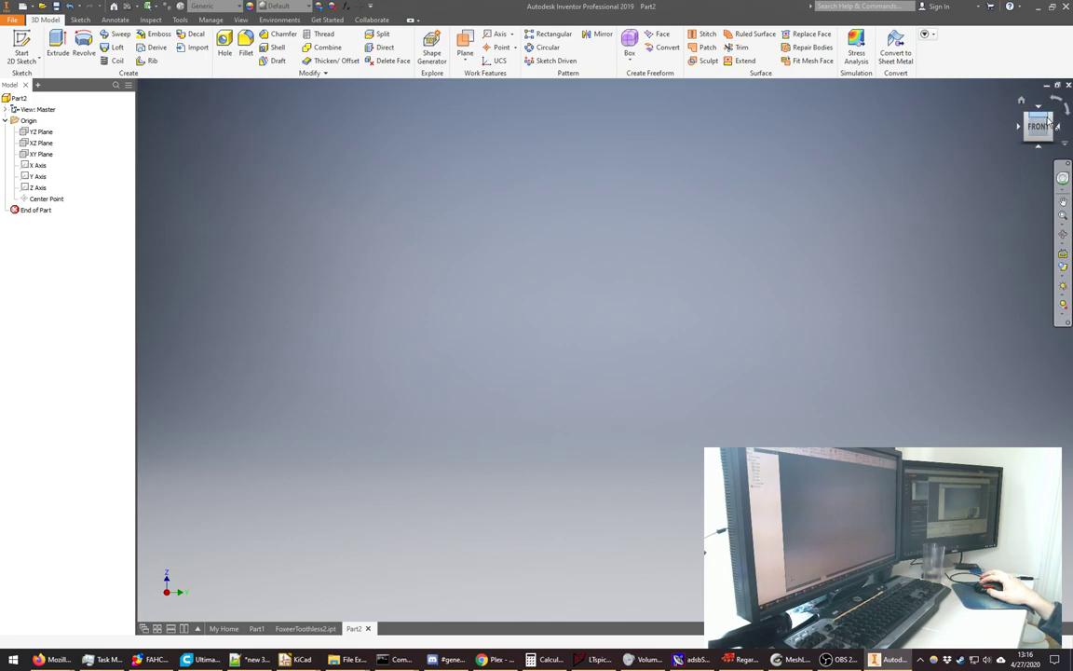
- Set the isometric view showing the front, right and top faces as the Home view, using Fit to View
left_click(1049, 120)
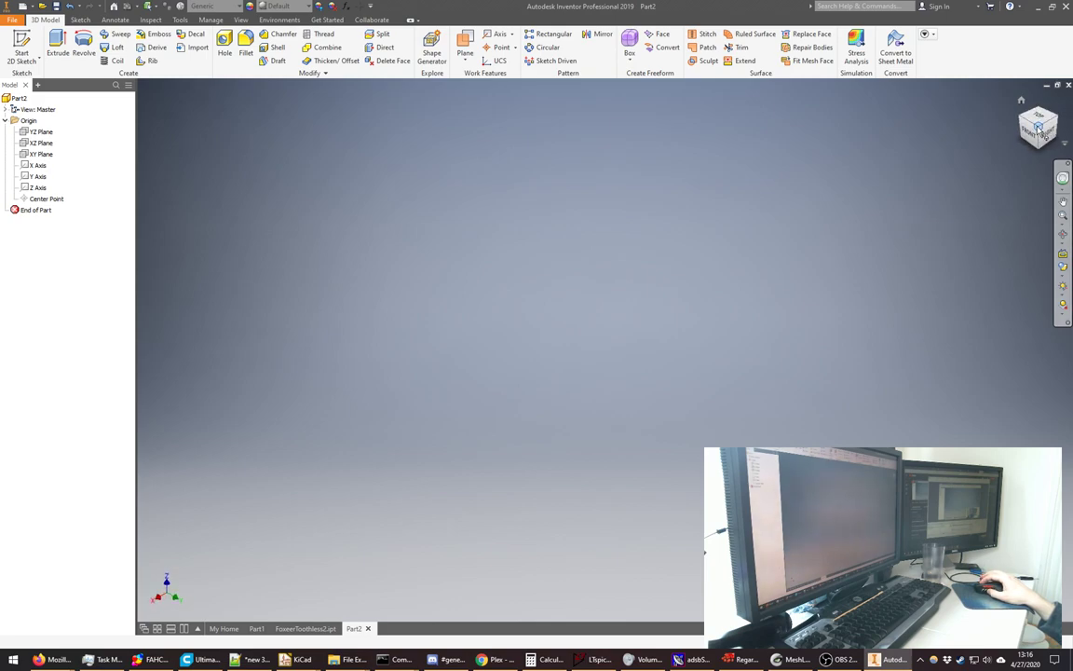
right_click(1039, 129)
mouse_move(996, 207)
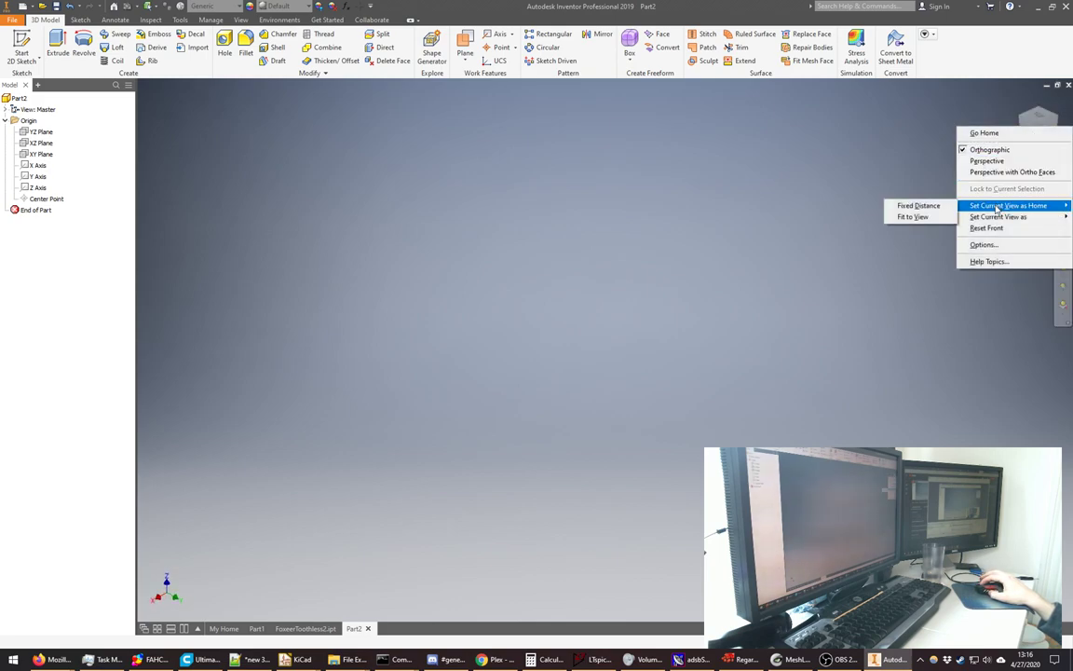
left_click(912, 216)
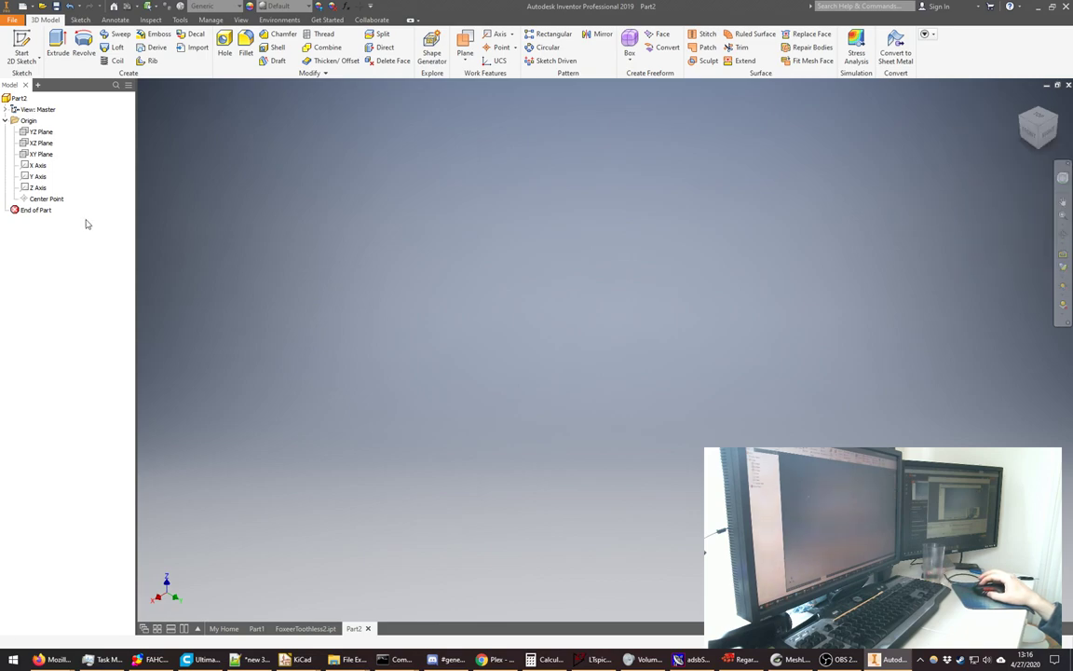
- Start a sketch on the XZ plane and draw a shallow three-point arc of about 564 mm radius above the origin
left_click(41, 144)
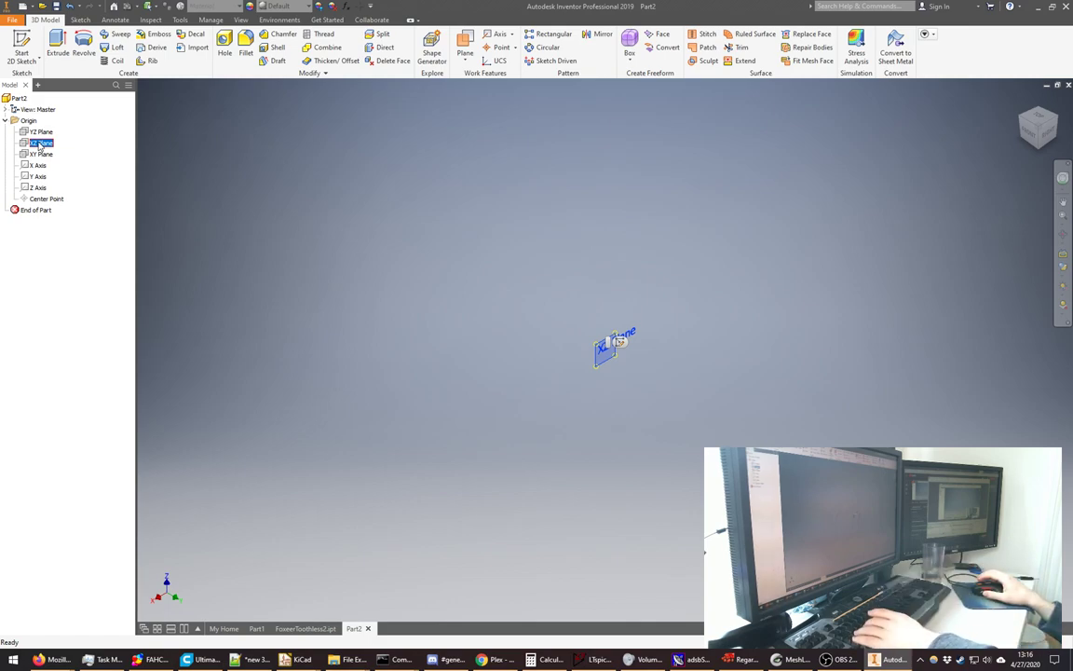
key("s")
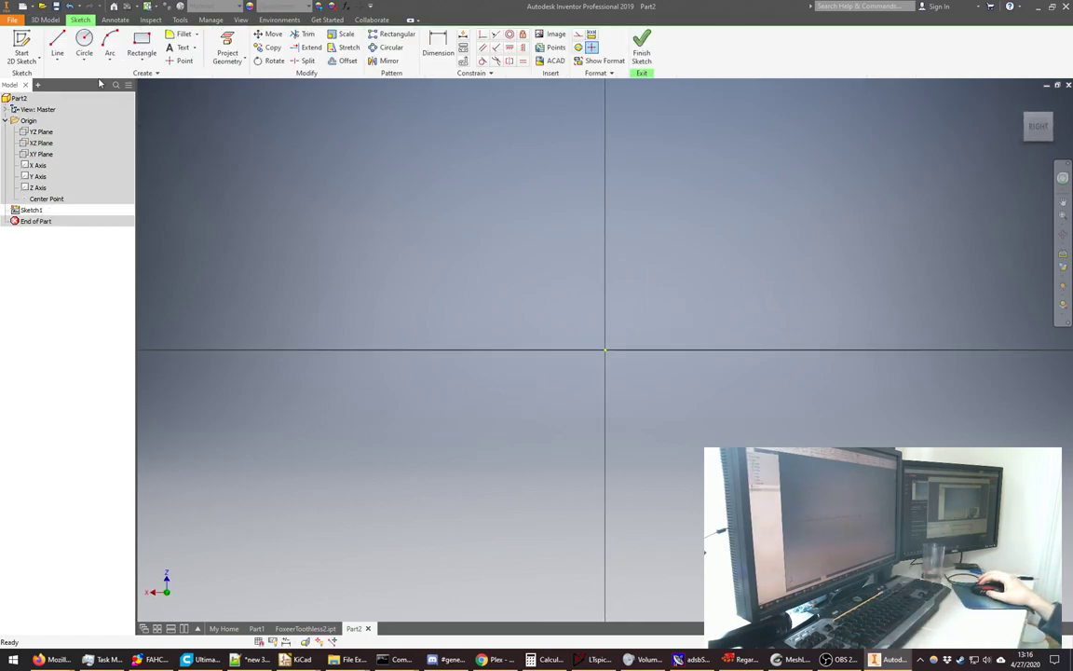
left_click(110, 46)
left_click(436, 301)
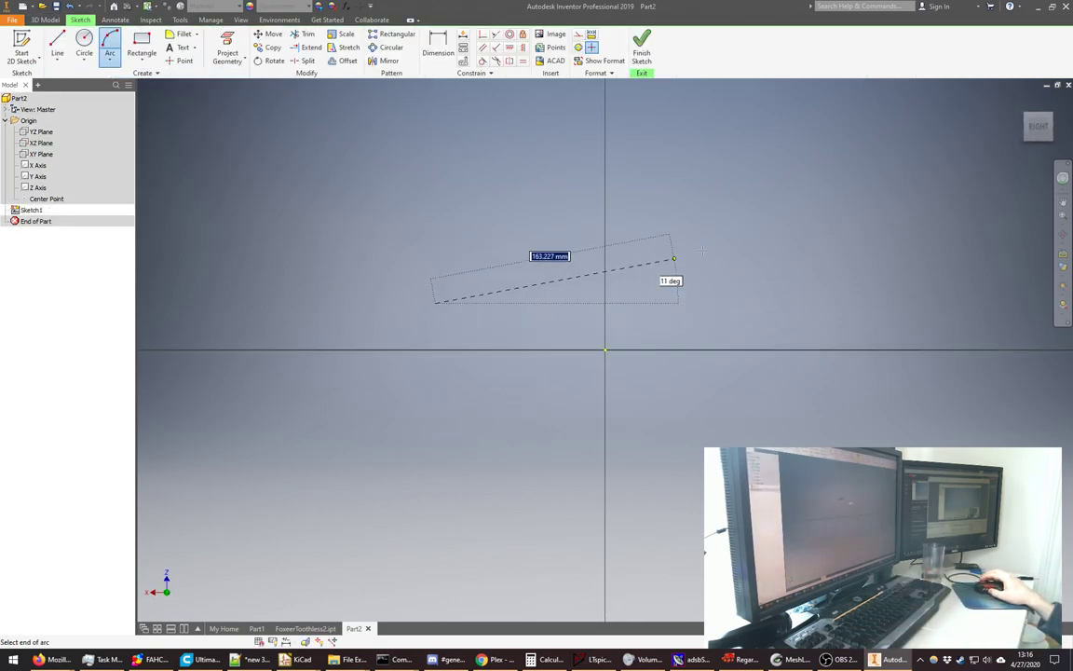
left_click(761, 270)
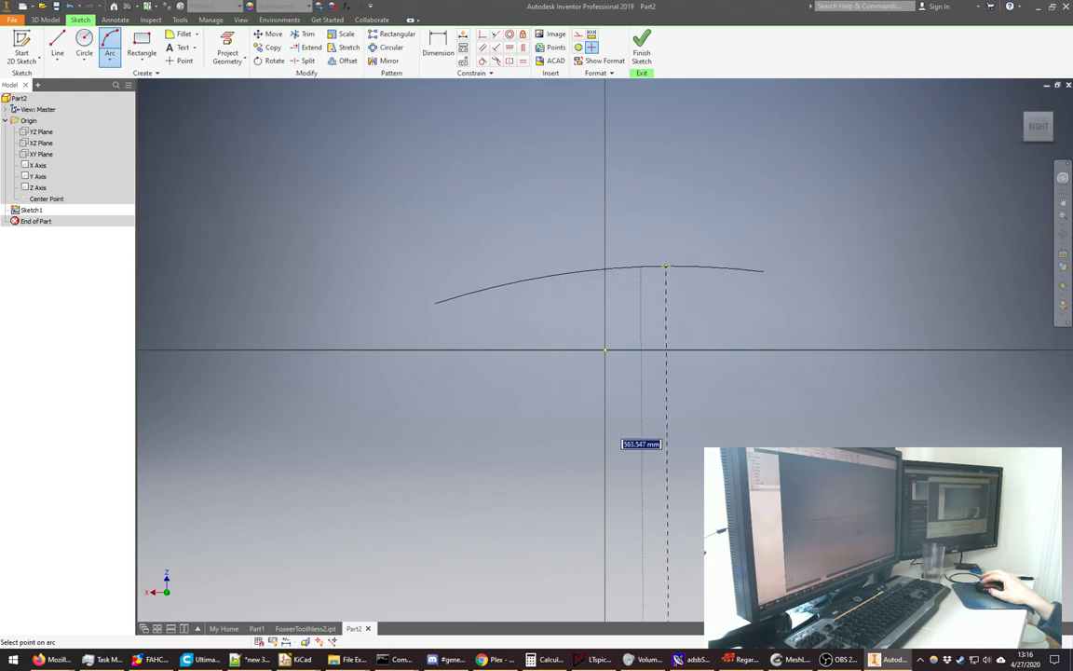
left_click(665, 266)
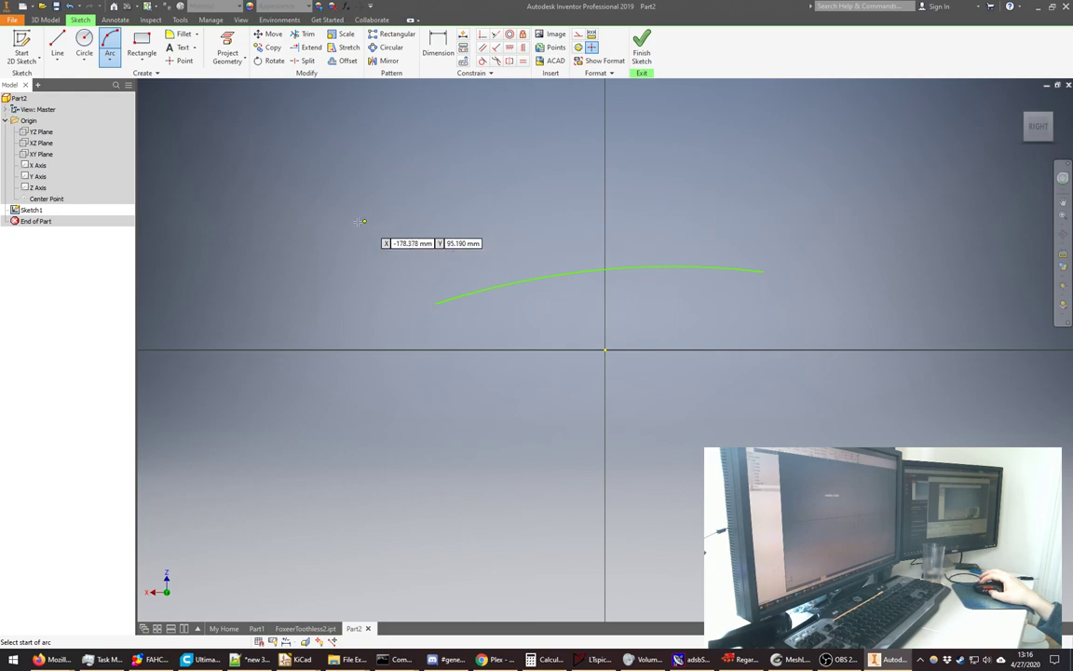
- Draw connected lines from the arc's left end: a short stepped tail, a slanted drop to the X axis, an about 295 mm baseline and an about 79 mm rising end
left_click(56, 45)
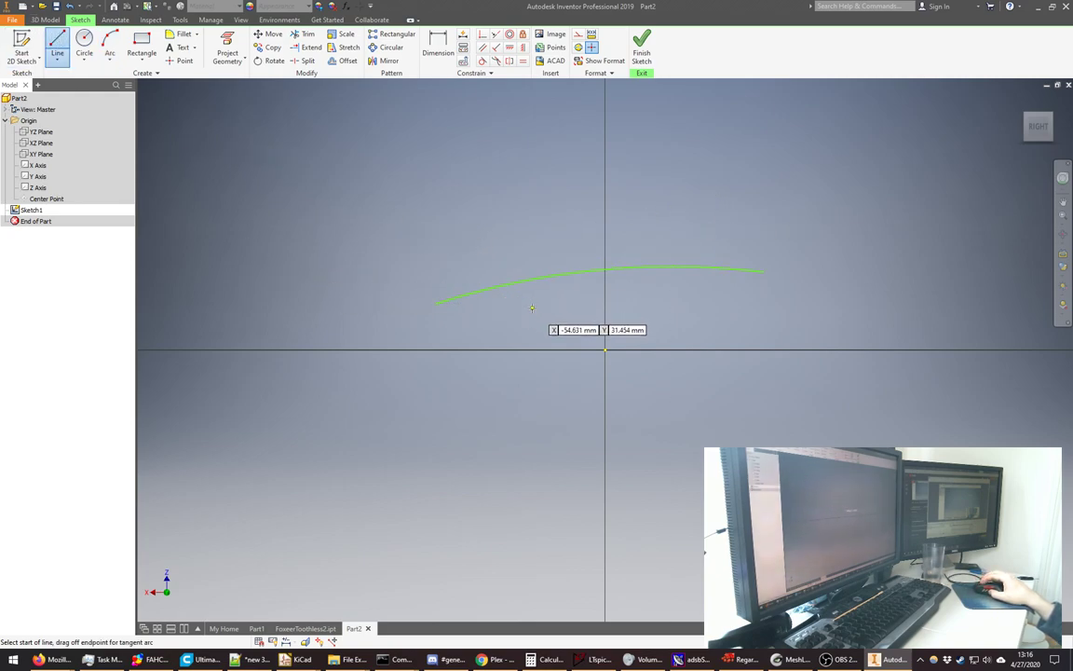
scroll(535, 312, "up", 3)
left_click(347, 298)
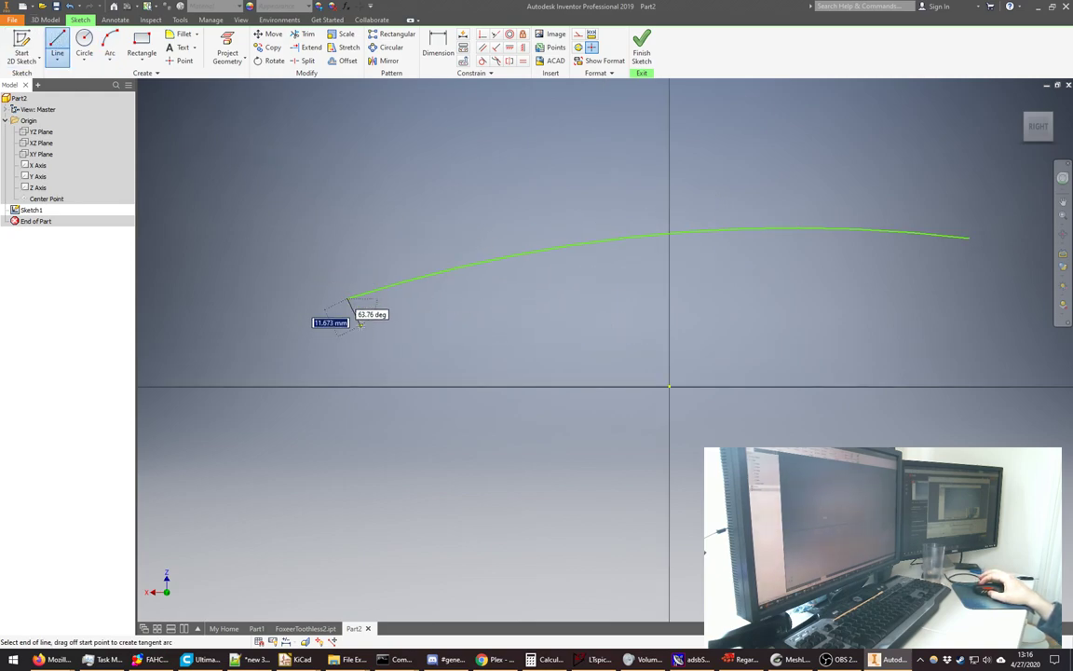
left_click(438, 315)
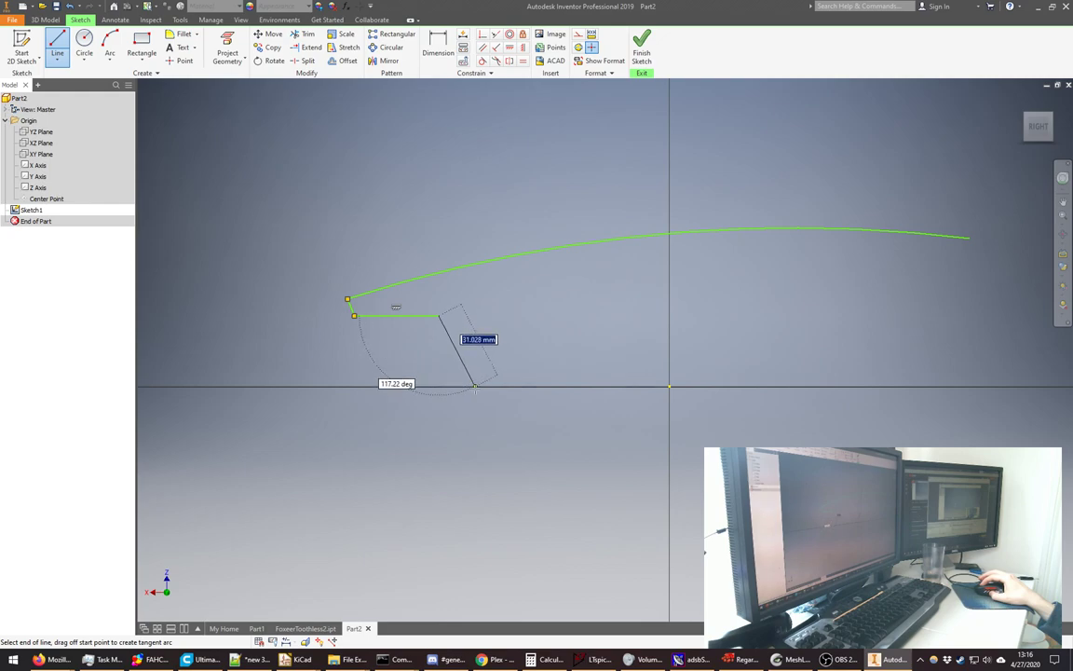
scroll(475, 385, "down", 5)
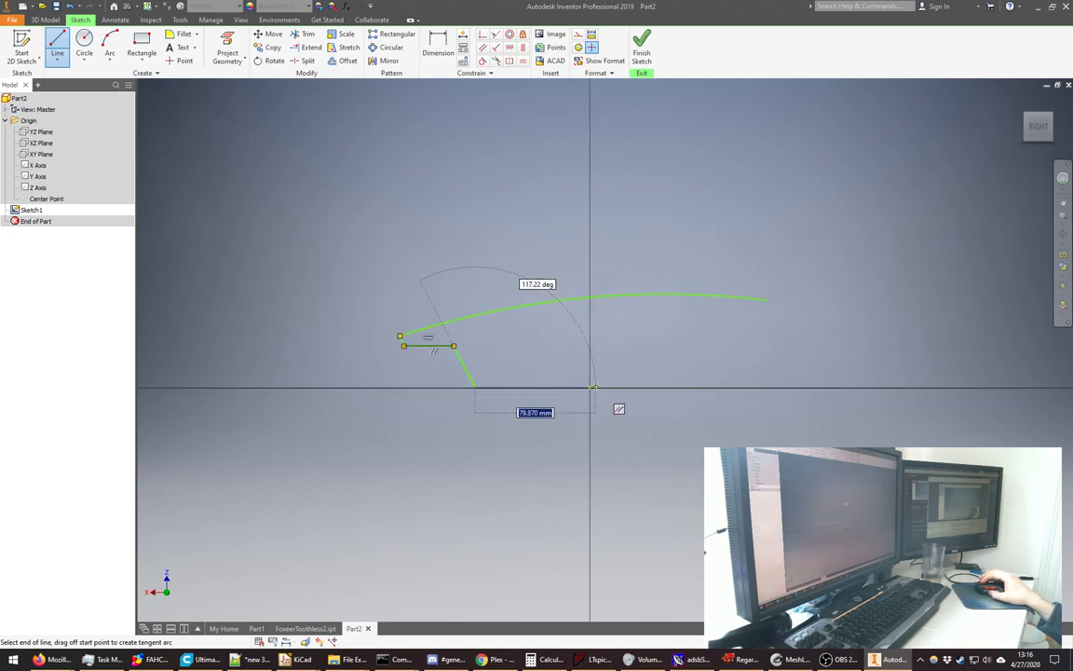
scroll(662, 401, "up", 3)
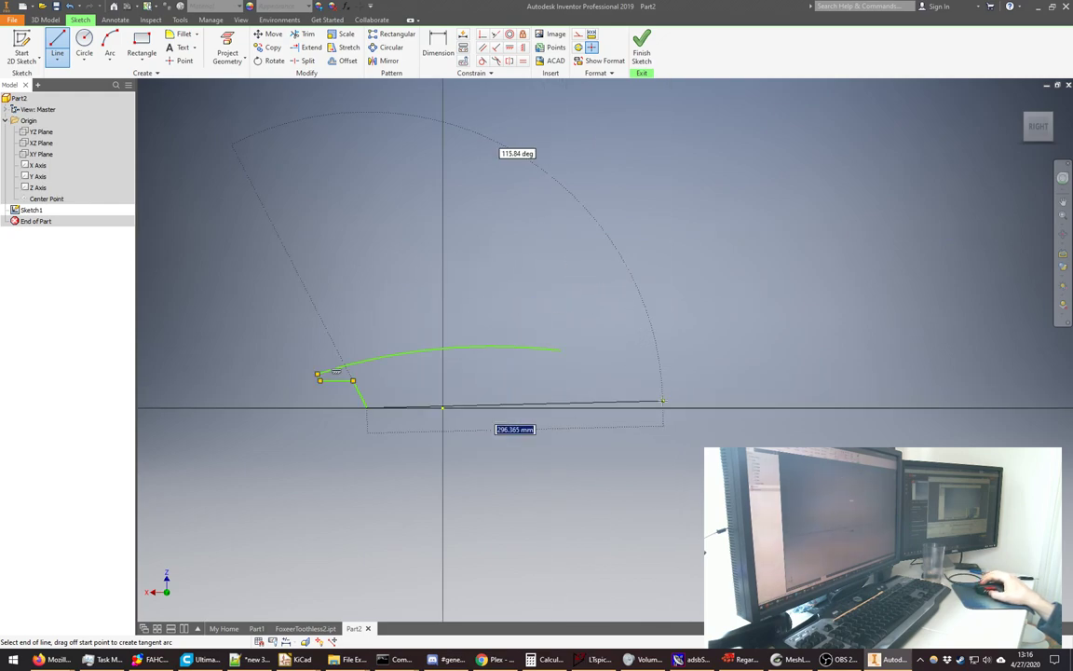
left_click(661, 407)
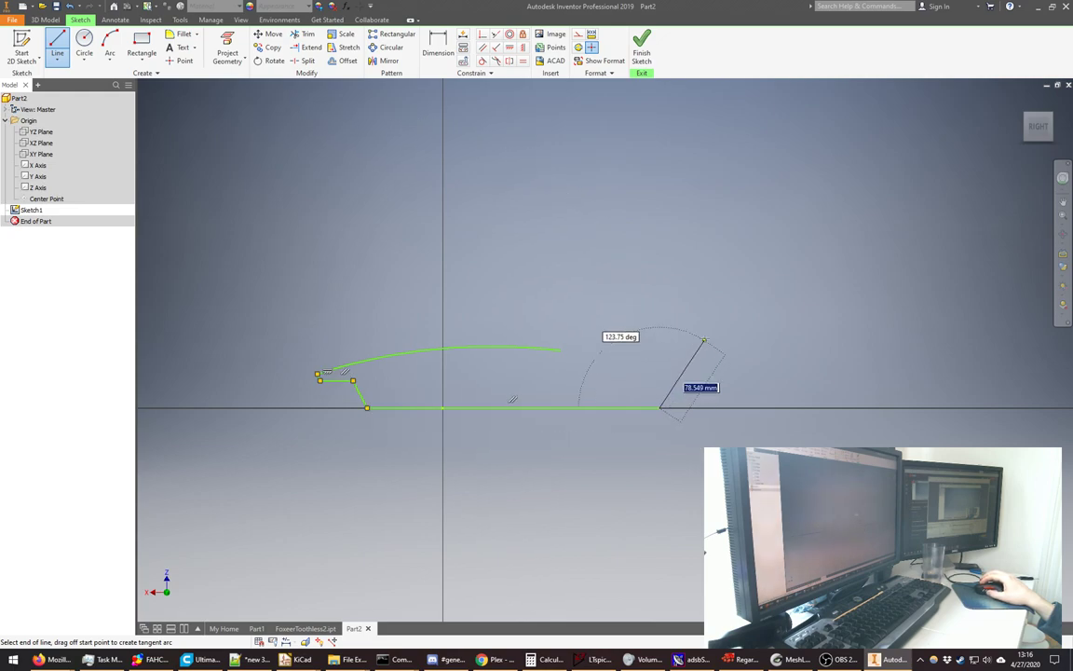
right_click(669, 305)
left_click(704, 315)
- Close the profile by moving the arc's free end onto the rising line's end, and constrain the baseline coincident with the origin
scroll(599, 355, "up", 3)
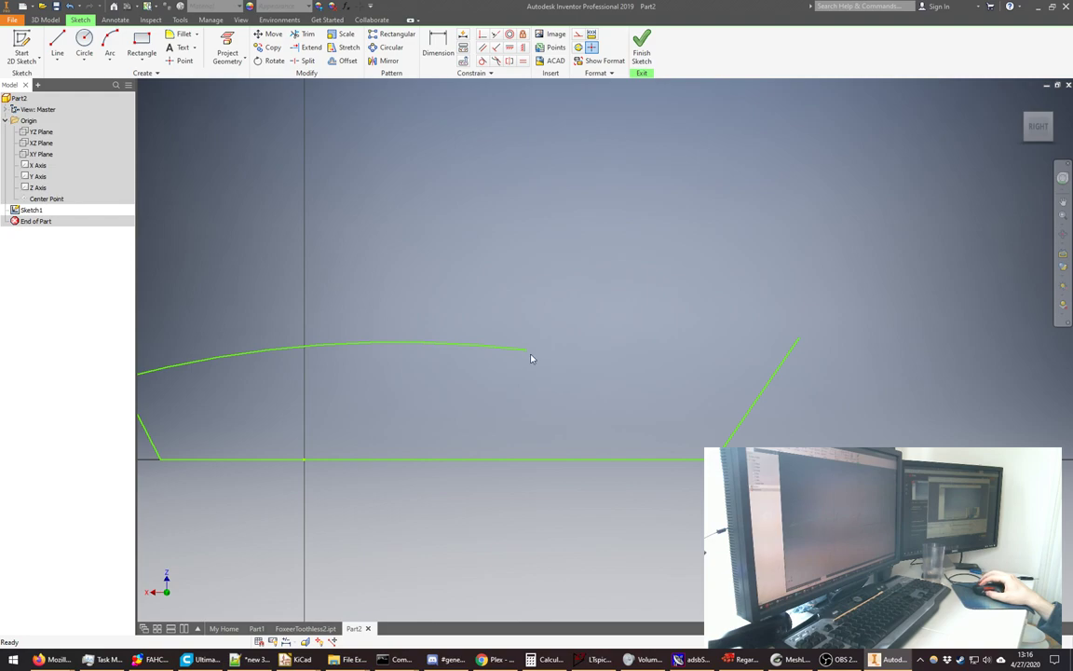
left_click_drag(527, 353, 796, 339)
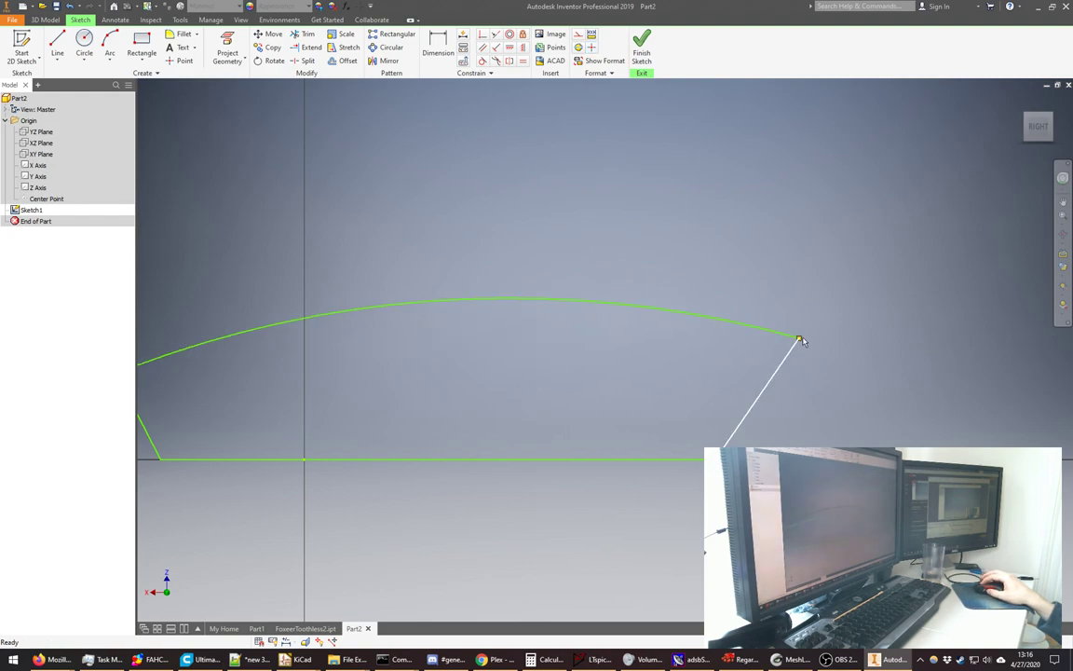
scroll(870, 321, "down", 2)
left_click(483, 33)
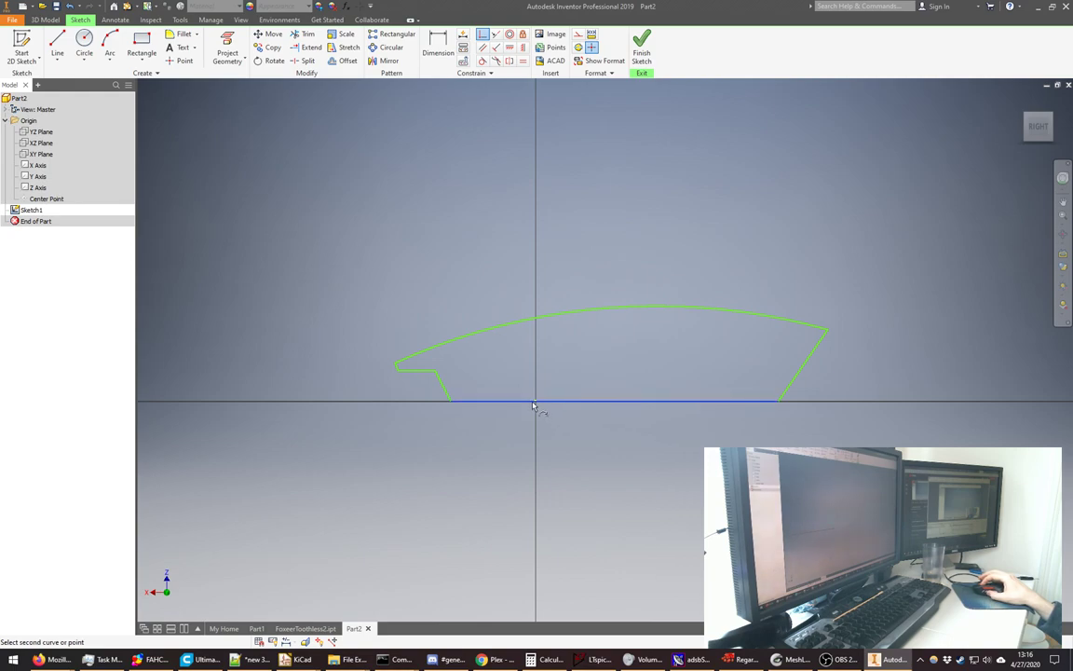
right_click(635, 339)
left_click(680, 340)
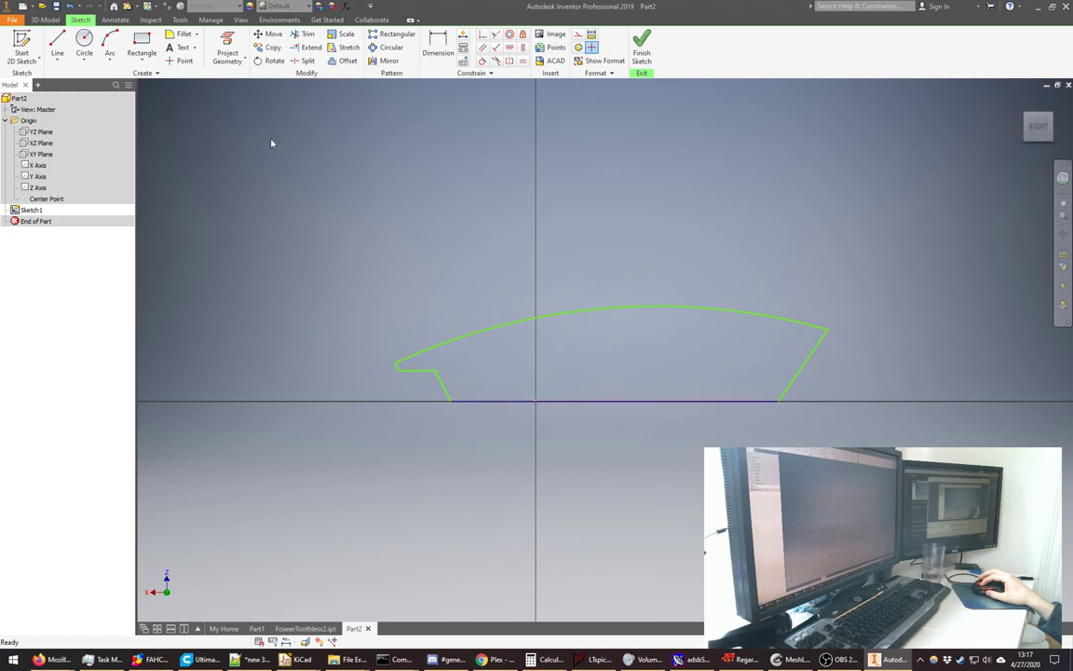
- Draw a small, nearly square two-point rectangle just above the arch, slightly left of its peak
left_click(142, 41)
scroll(675, 298, "up", 3)
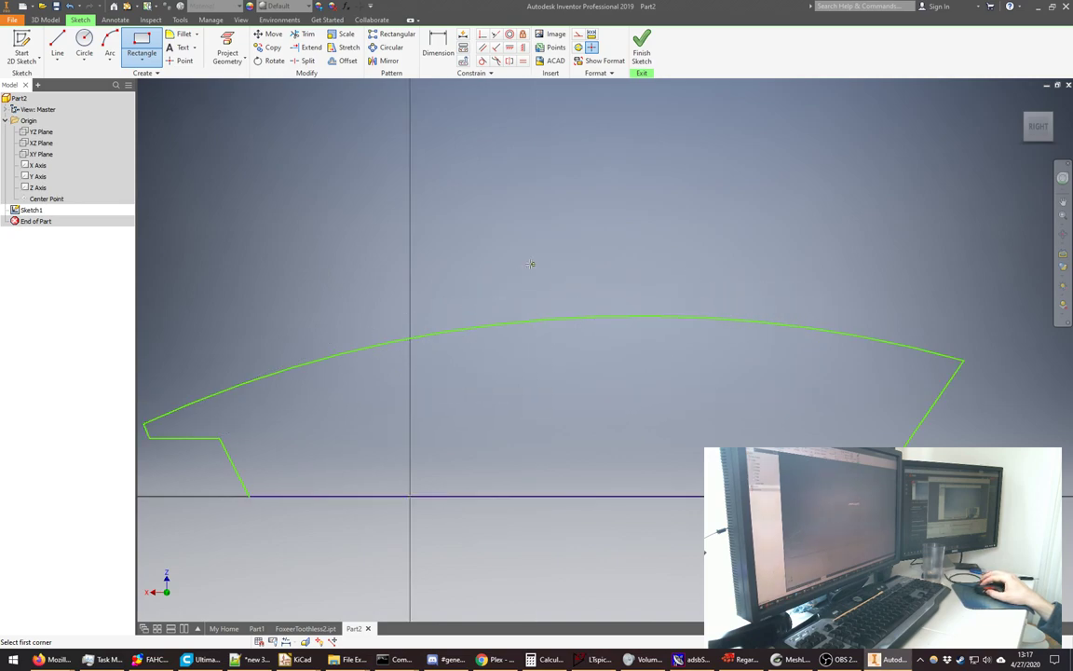
left_click(533, 264)
left_click(568, 295)
right_click(624, 255)
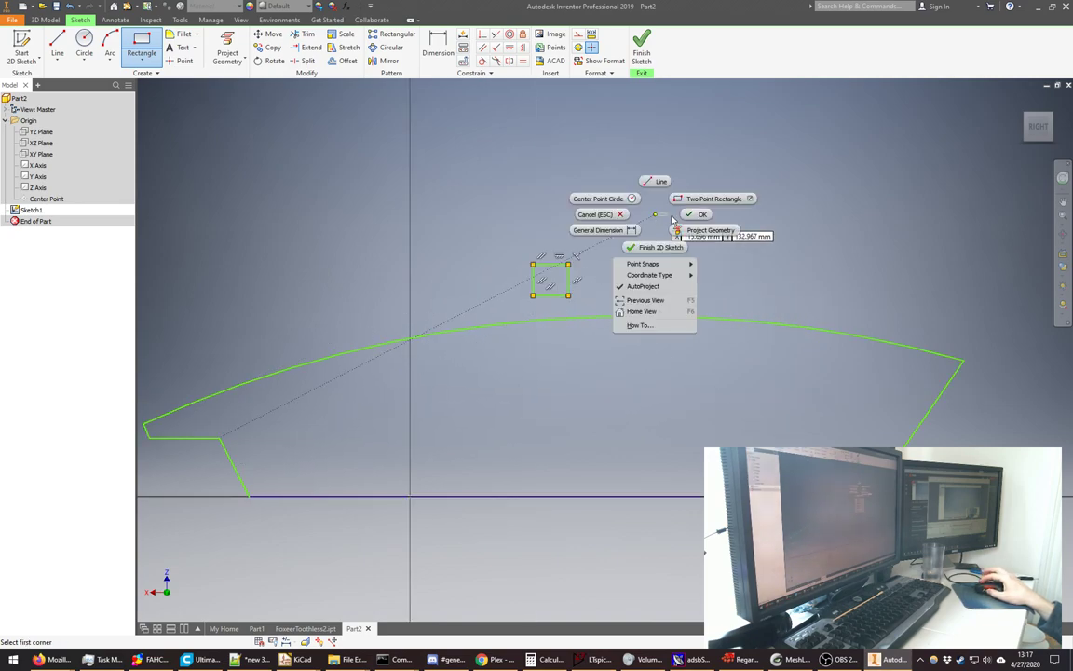
left_click(697, 218)
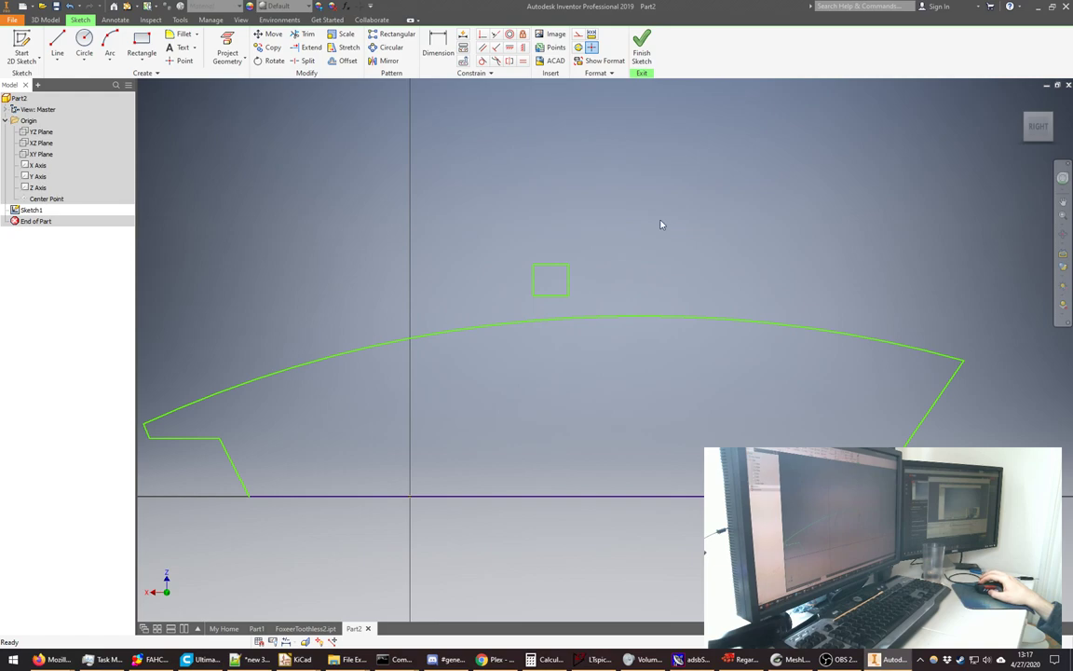
- Draw a smaller two-point rectangle just left of the nearly square one above the arch
left_click(144, 44)
scroll(596, 284, "up", 3)
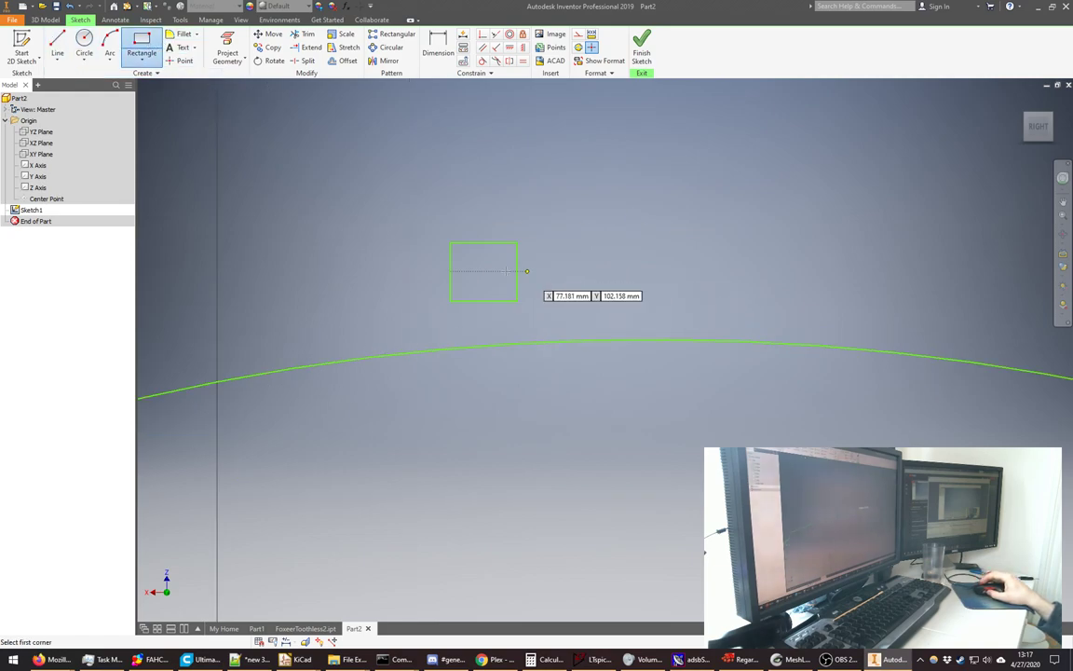
left_click(396, 257)
left_click(445, 289)
right_click(517, 187)
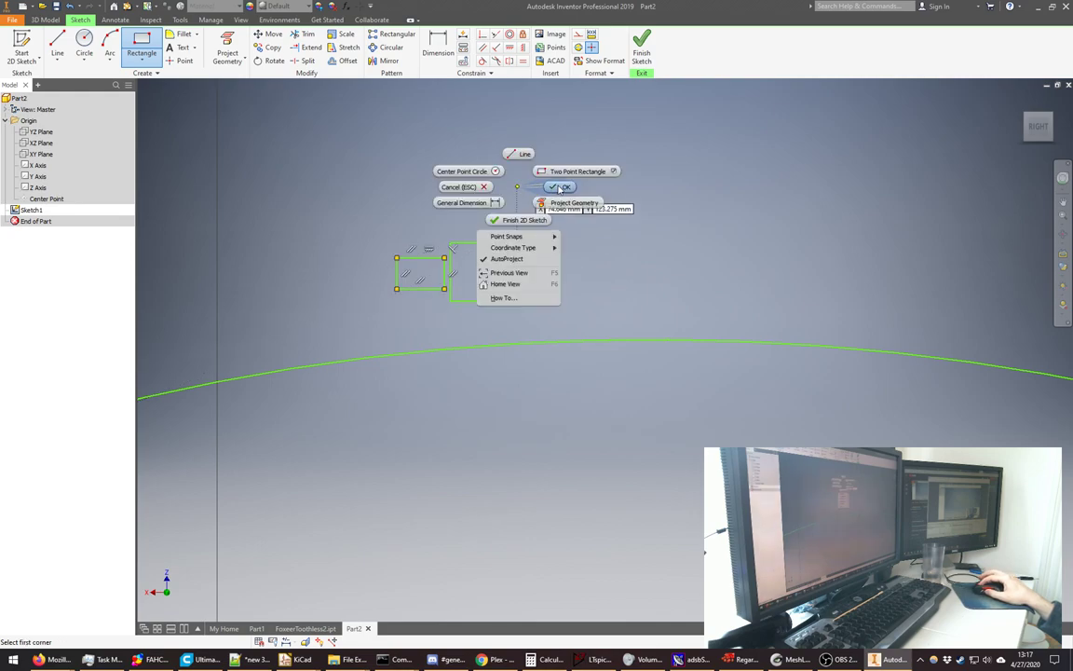
left_click(560, 187)
- Join the two small rectangles with a coincident constraint between the midpoints of their facing edges
left_click(483, 34)
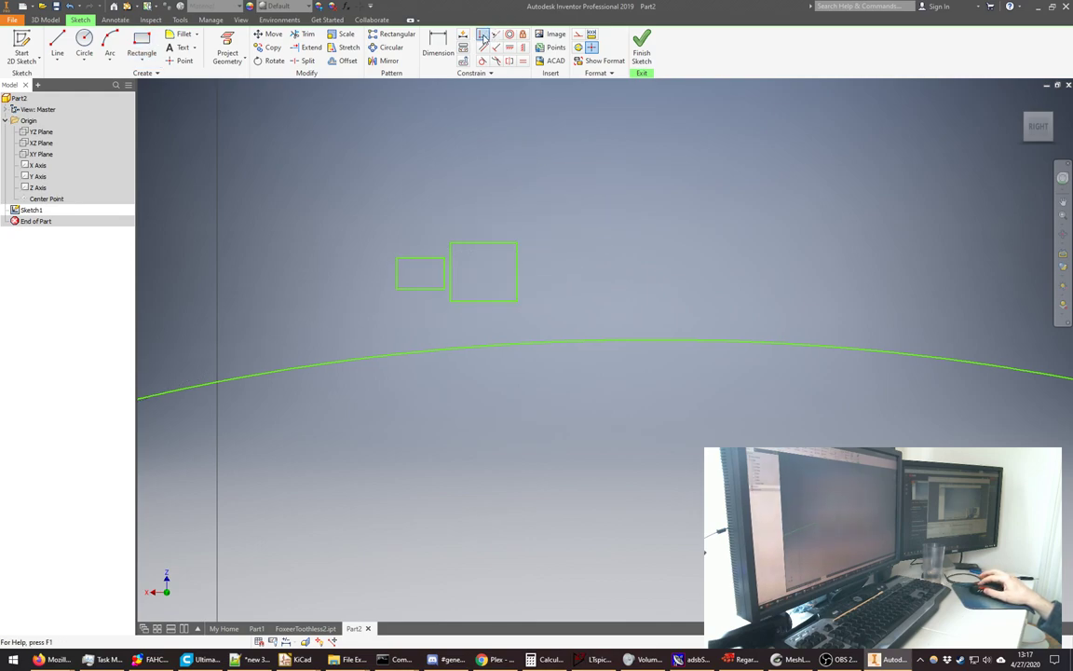
left_click(445, 275)
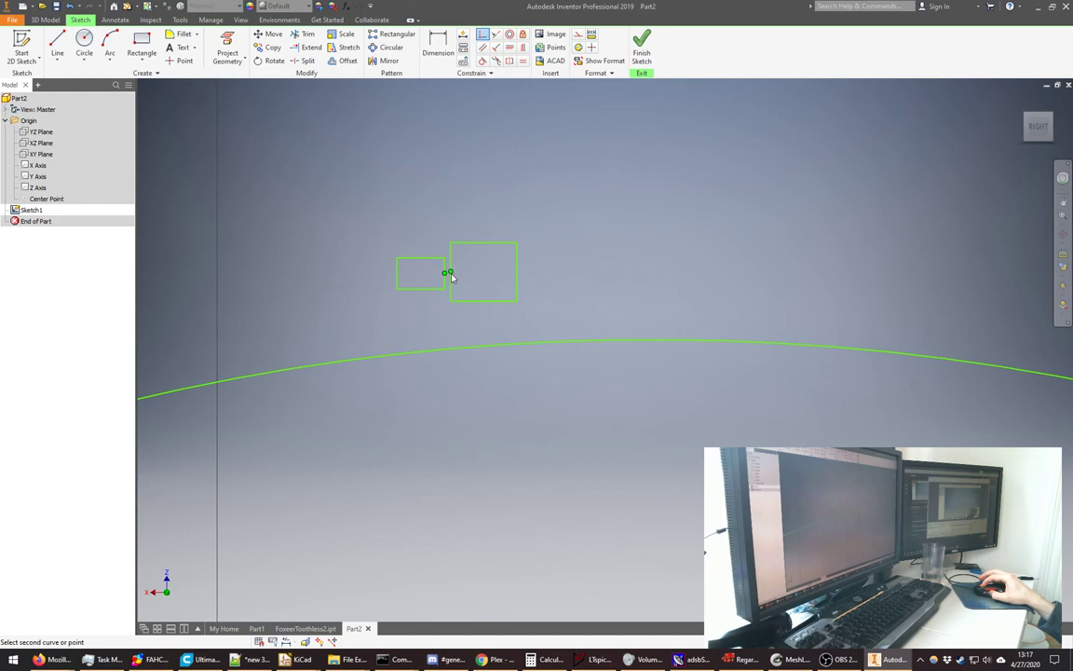
right_click(489, 182)
left_click(533, 180)
scroll(601, 303, "down", 3)
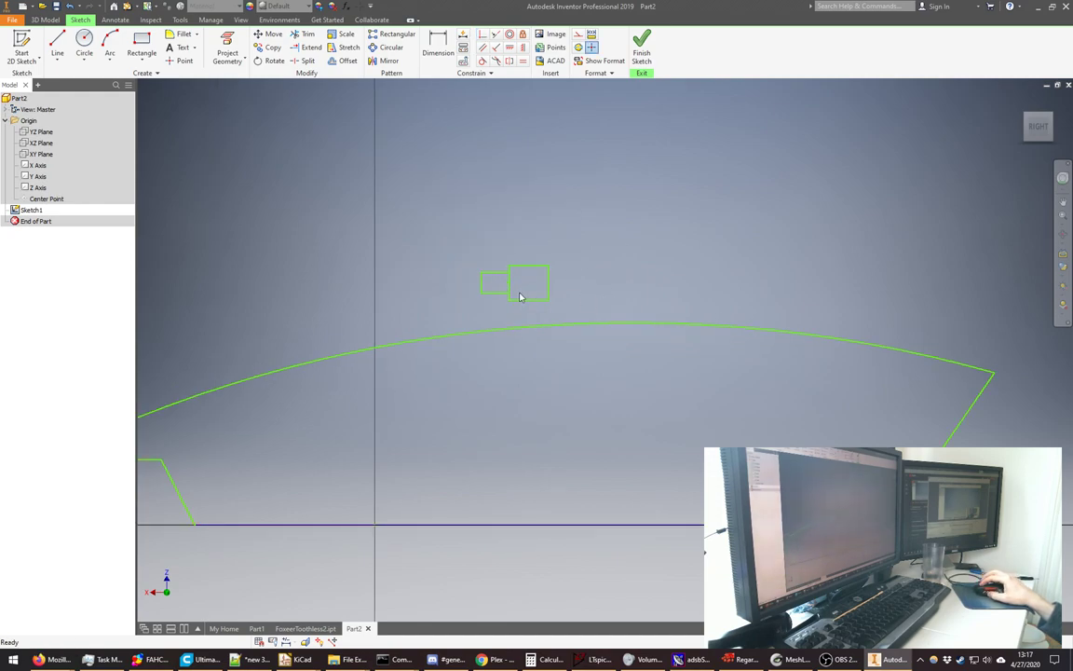
- Draw a wide two-point rectangle inside the profile, just beneath the arch and left of its peak
left_click(141, 42)
left_click(542, 342)
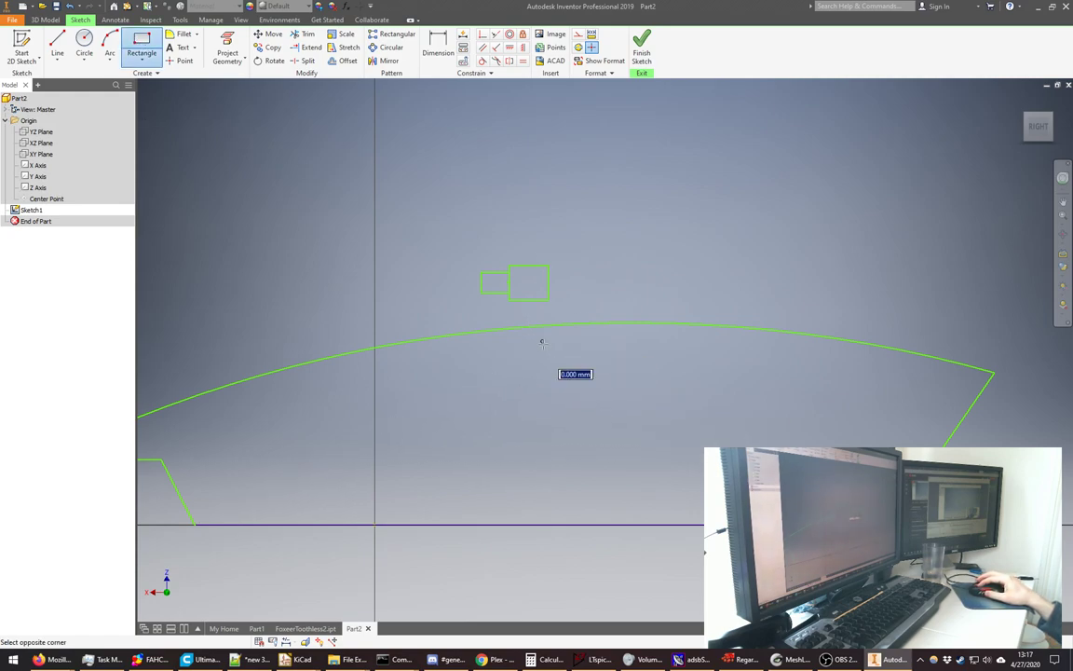
left_click(639, 379)
right_click(606, 218)
left_click(666, 215)
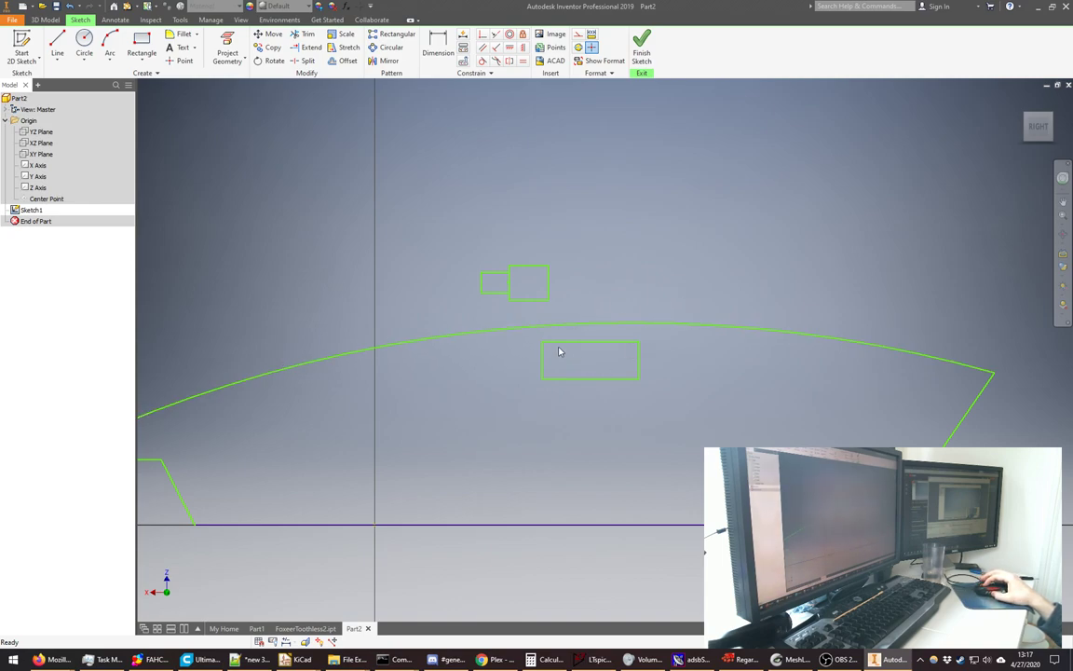
- Draw a second rectangle of similar size directly below the wide one inside the profile
left_click(142, 44)
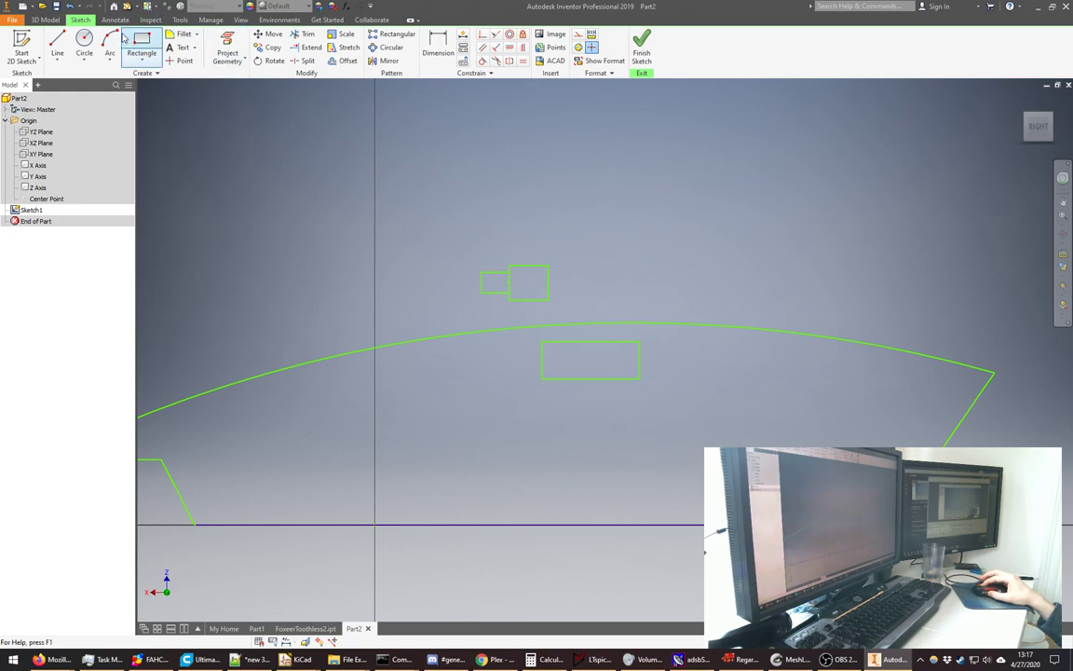
left_click(542, 393)
left_click(639, 430)
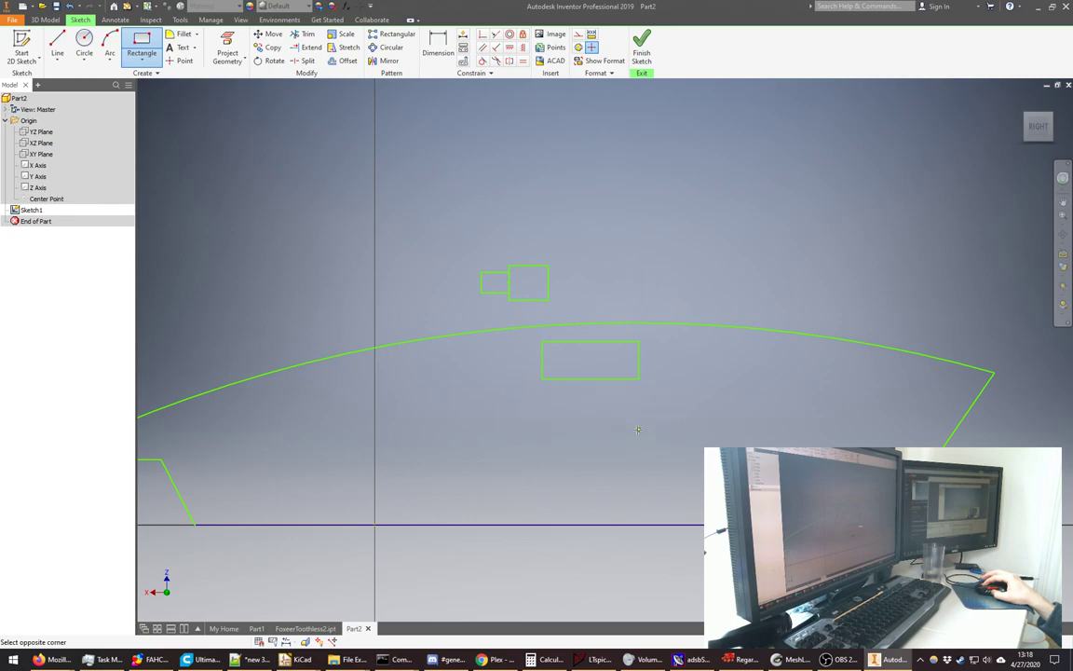
right_click(678, 184)
left_click(652, 211)
- Move the lower rectangle to the left and slightly up so it sits close beneath the upper one, partly offset
left_click_drag(666, 462, 508, 394)
key("m")
left_click(622, 430)
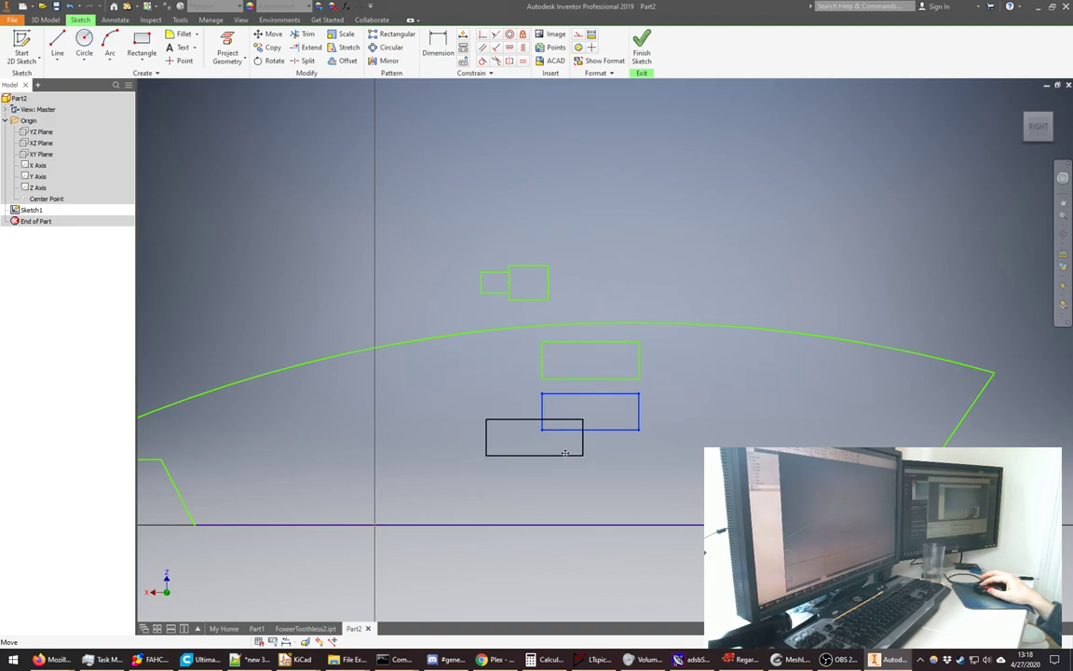
left_click(564, 421)
key("Escape")
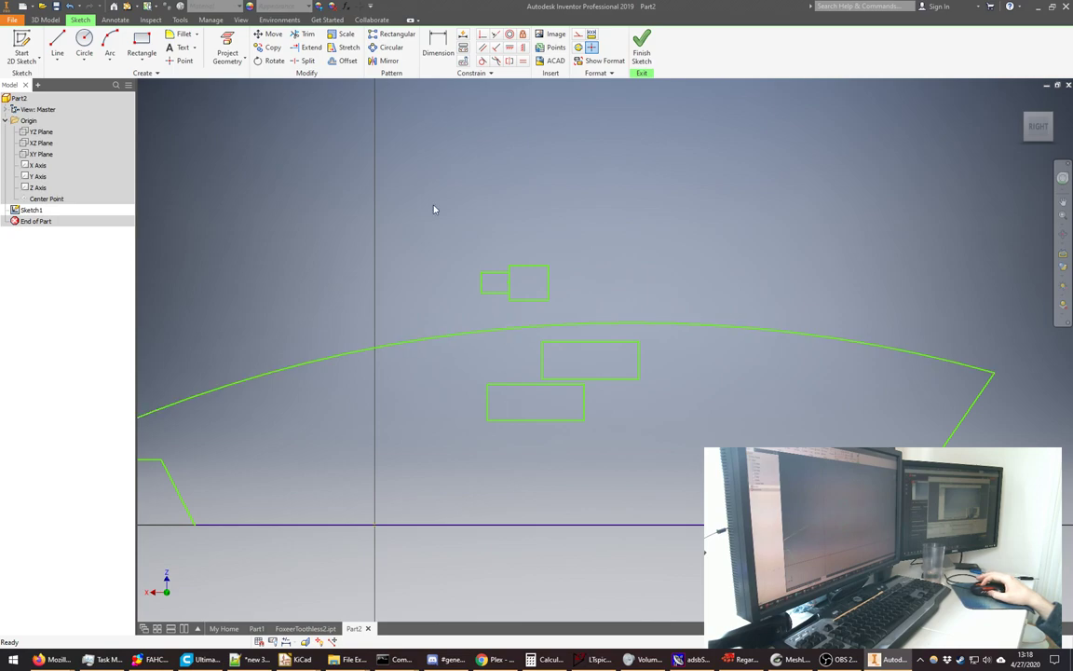
- Draw a vertical construction line across the lower rectangle near its left end, then from its midpoint a short line leftward and a long one up past the arch
left_click(56, 42)
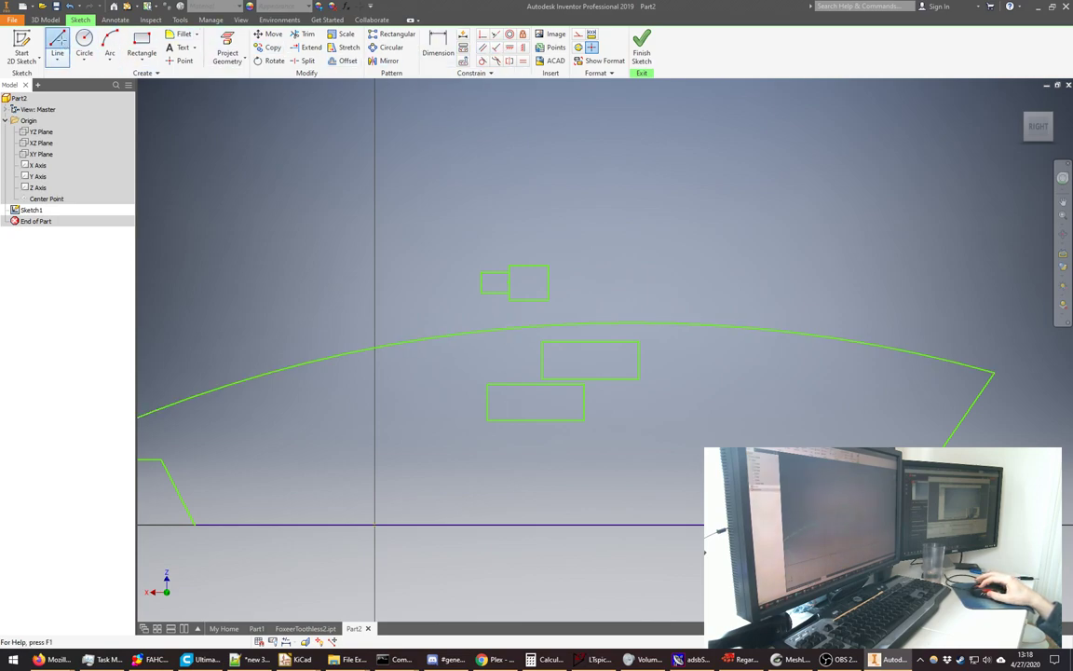
left_click(504, 419)
double_click(527, 406)
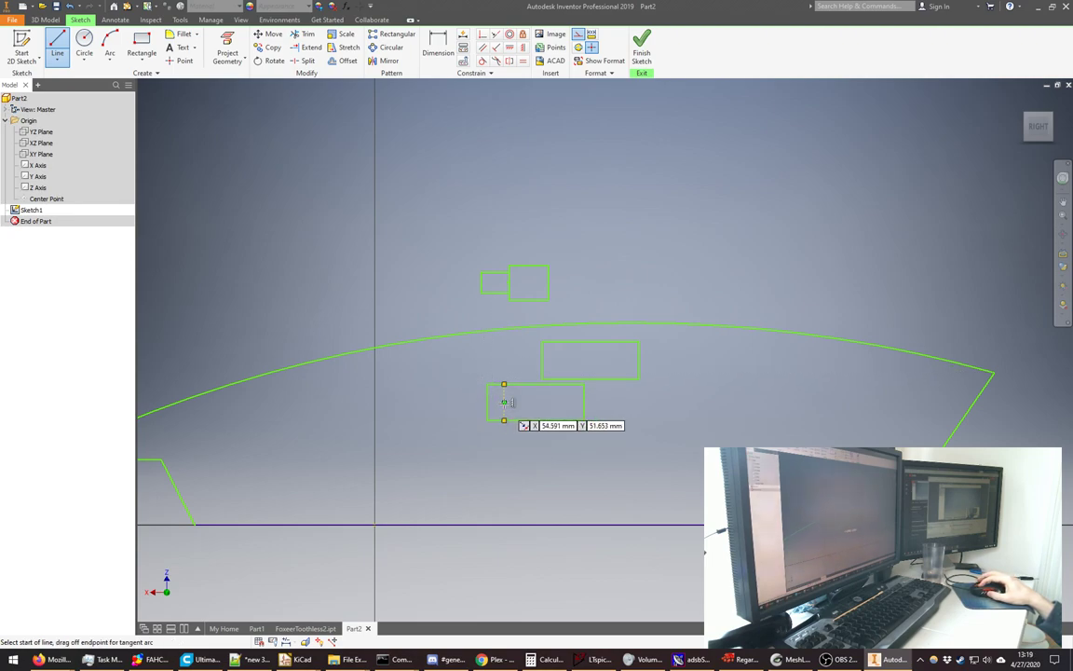
left_click(504, 402)
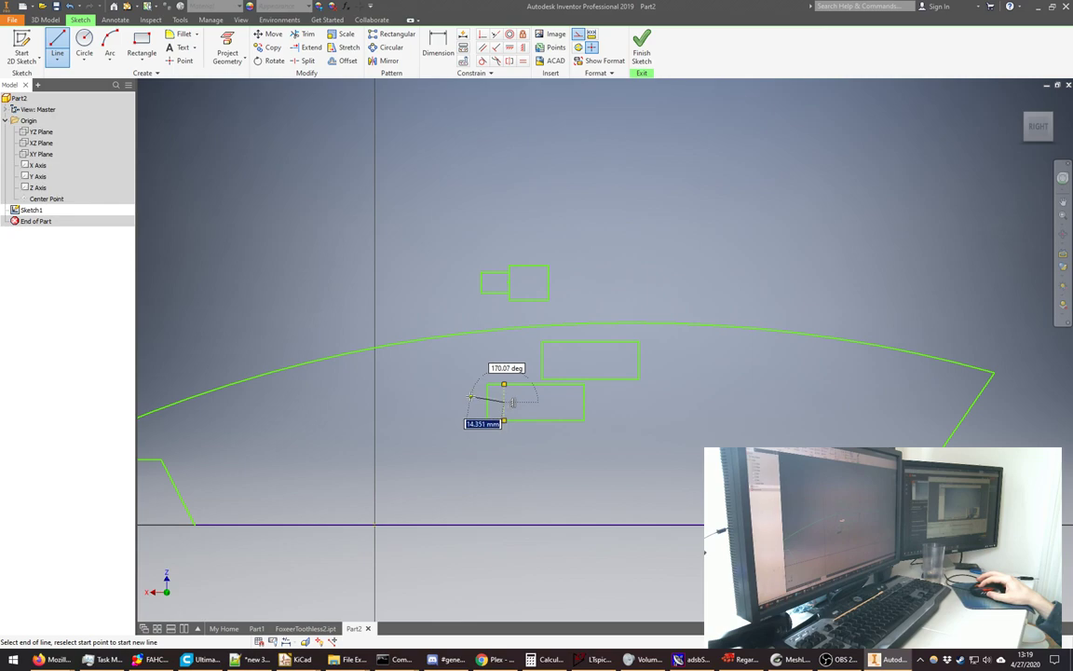
left_click(504, 402)
left_click(495, 328)
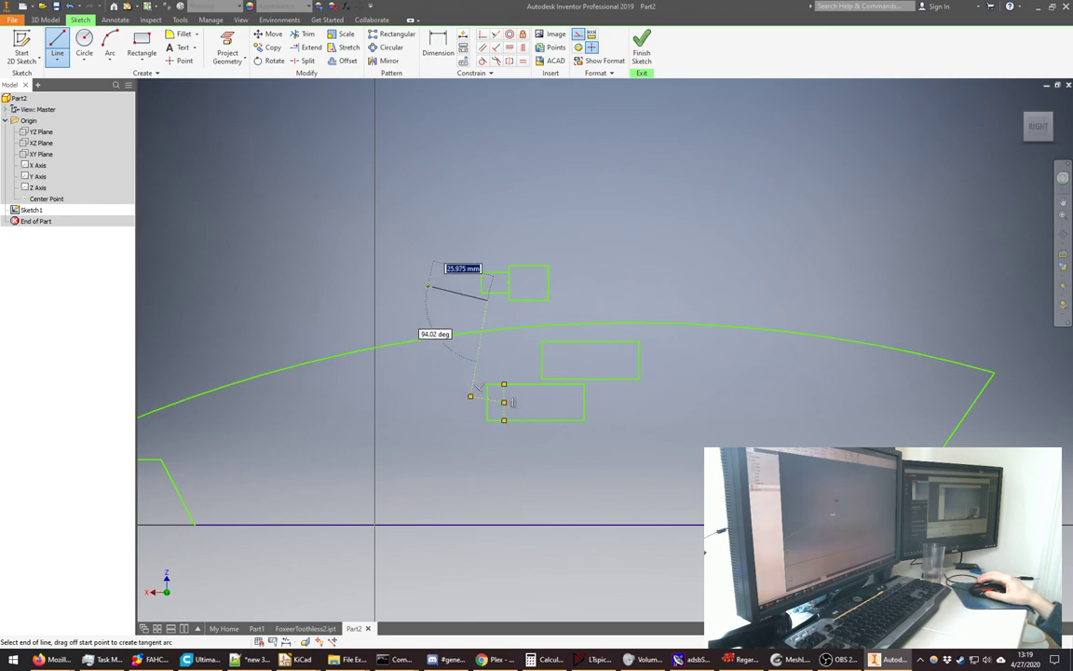
right_click(431, 280)
left_click(484, 300)
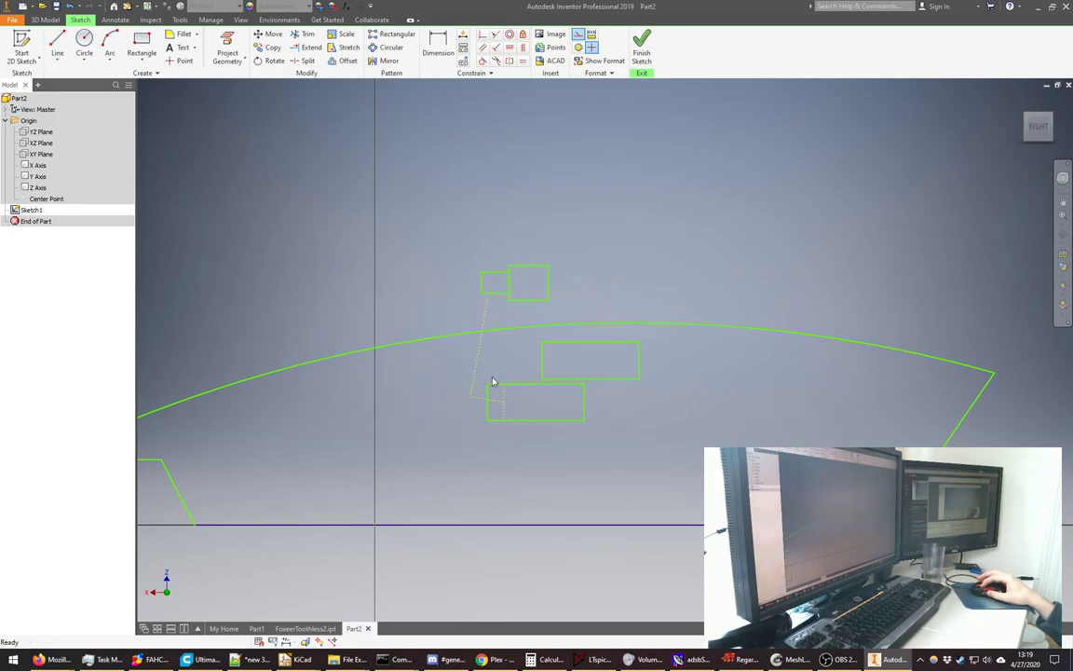
- Draw a short center-point construction arc left of the lower rectangle, centred on the vertical construction line's midpoint
left_click(110, 42)
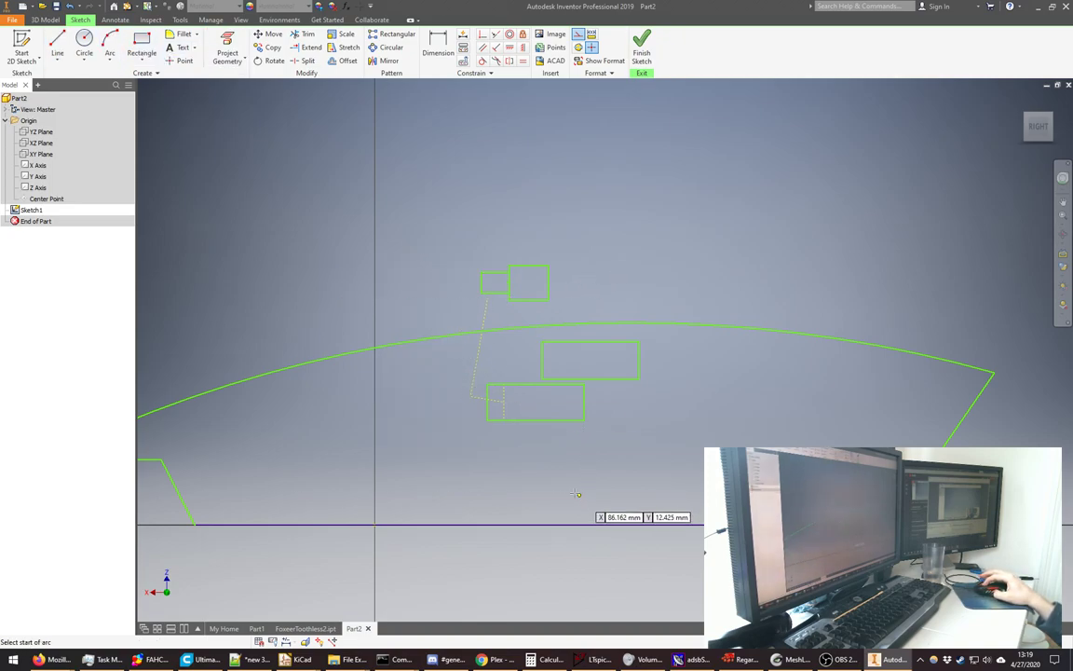
left_click(110, 66)
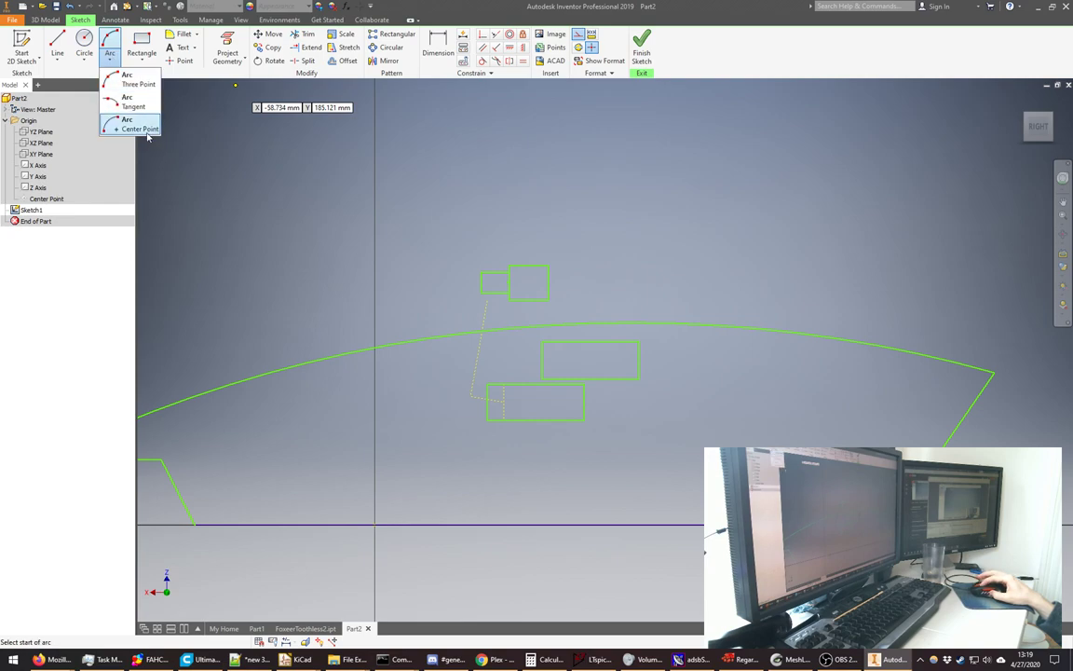
left_click(130, 124)
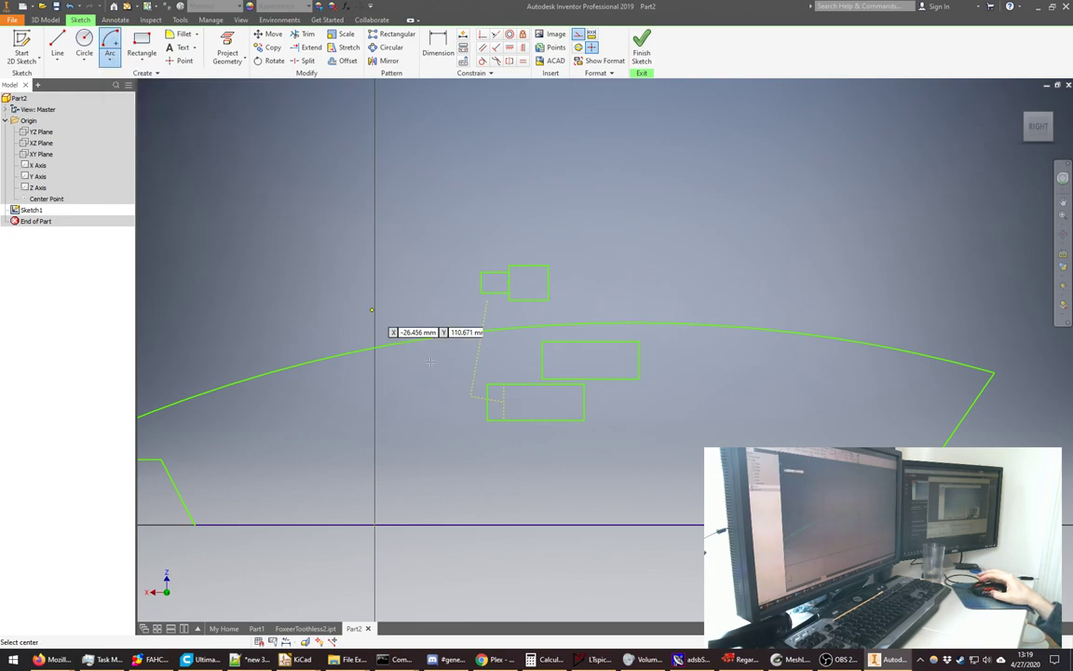
left_click(503, 402)
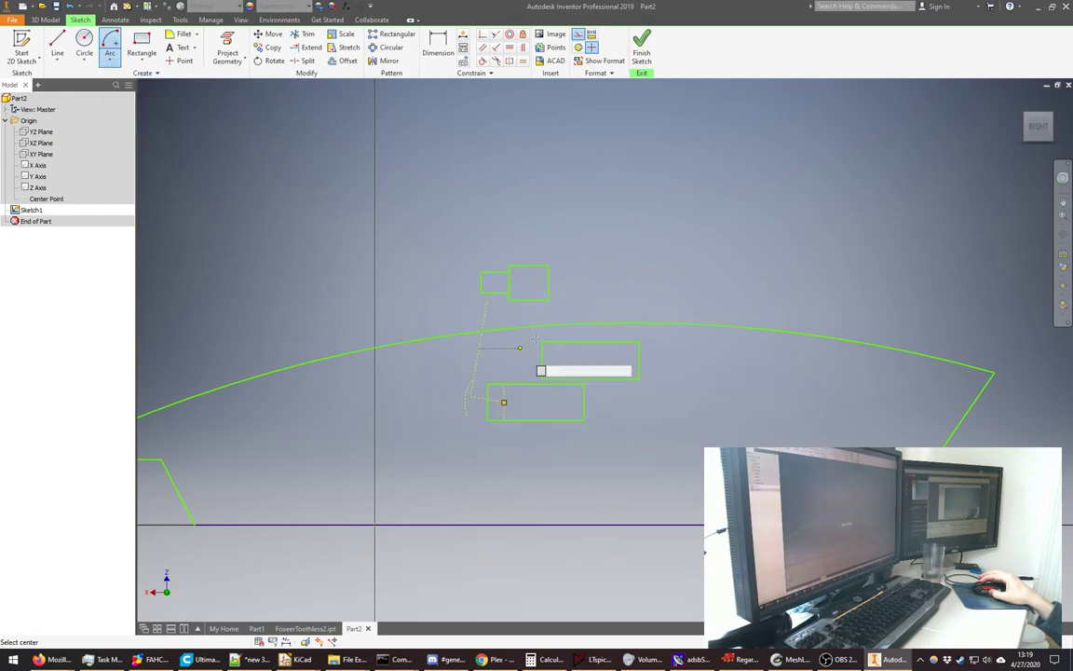
right_click(697, 173)
left_click(744, 175)
- Constrain the corner where the short and long linkage lines meet to lie on the lower construction arc
left_click(483, 34)
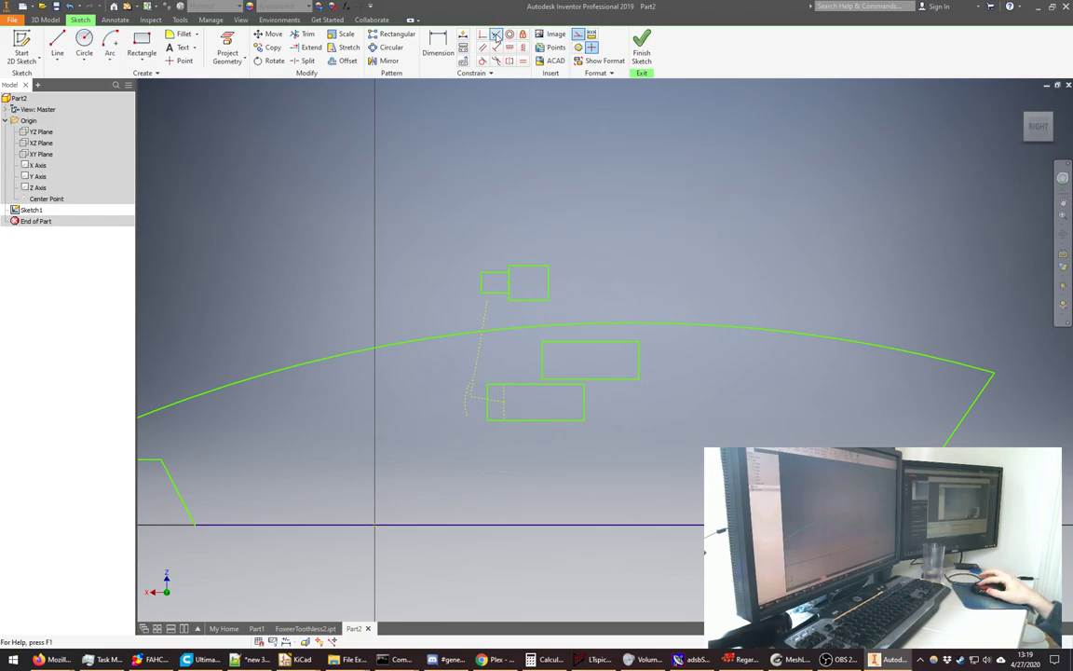
left_click(465, 396)
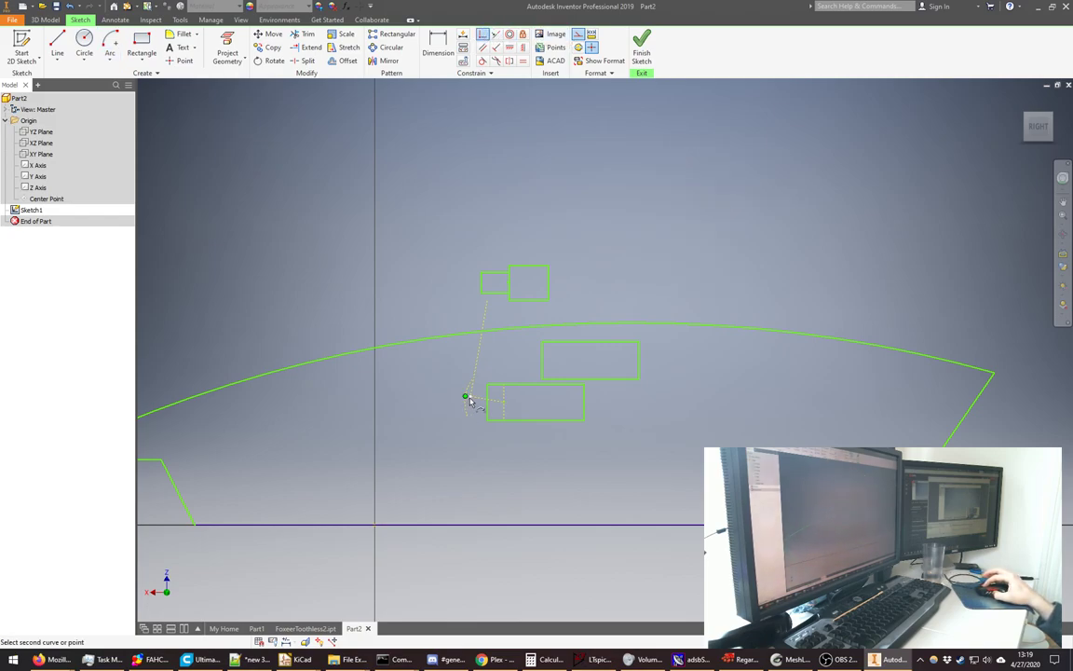
right_click(755, 179)
left_click(790, 175)
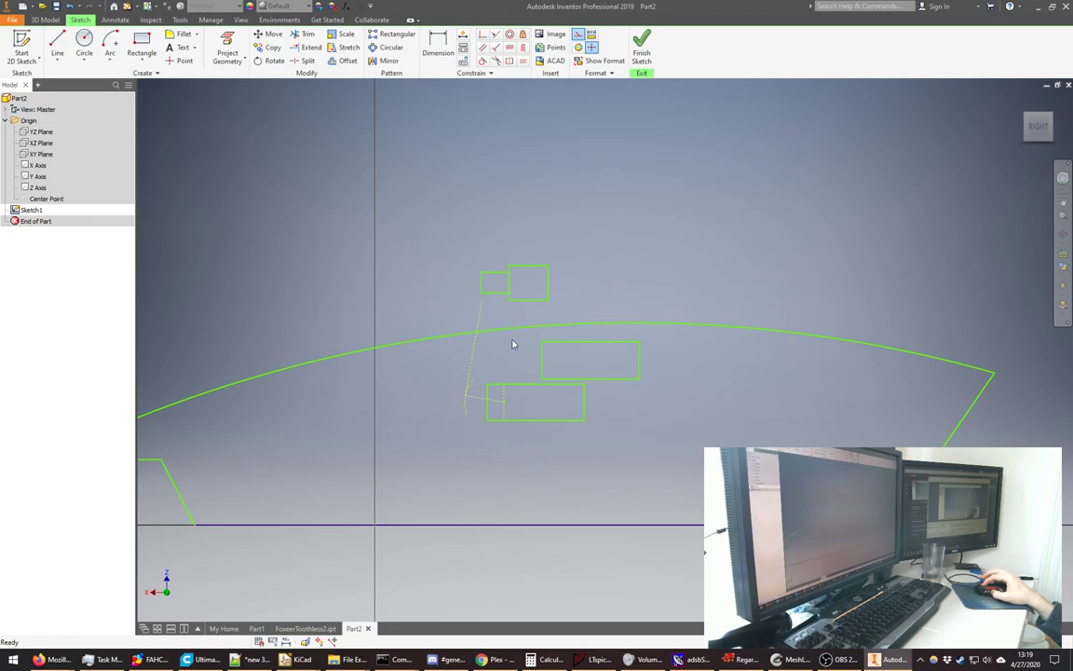
- Draw a center-point construction arc of about 59 degrees, centred just below the square above the profile and crossing its small adjoining rectangle
left_click(116, 46)
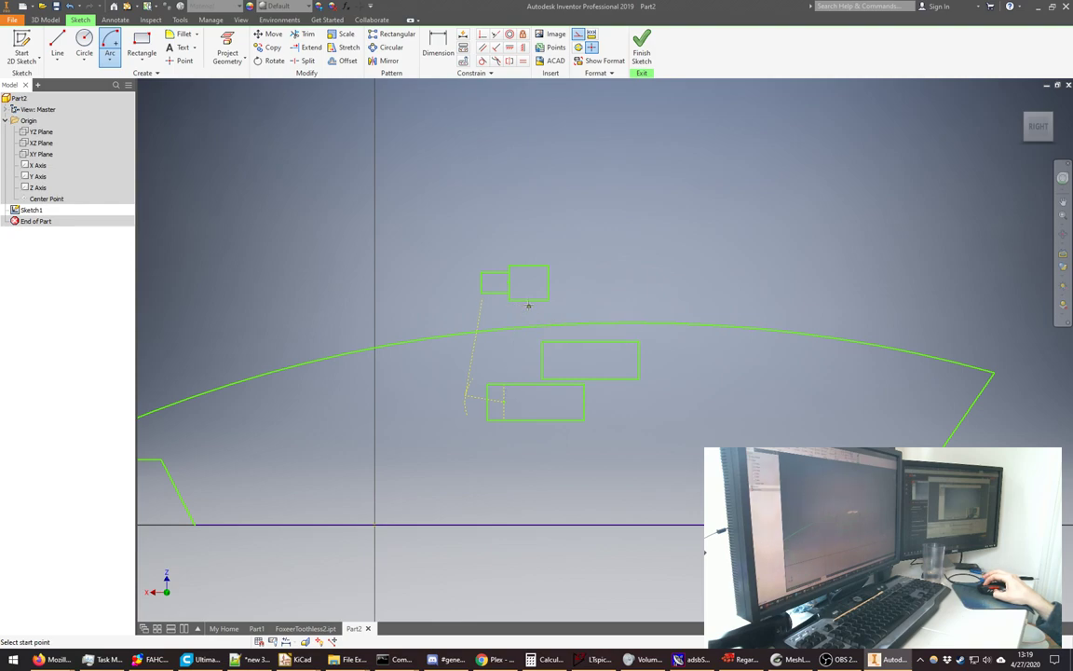
left_click(527, 304)
left_click(483, 291)
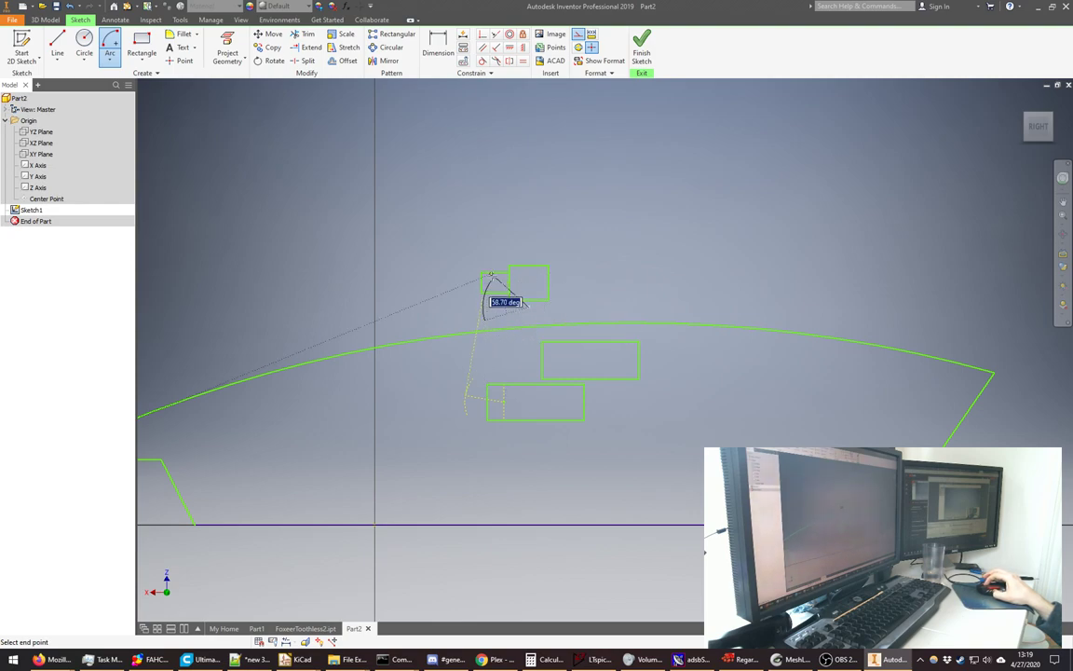
right_click(544, 189)
left_click(559, 174)
- Constrain the upper end of the long linkage line to lie on the new arc beside the small rectangle
left_click(482, 33)
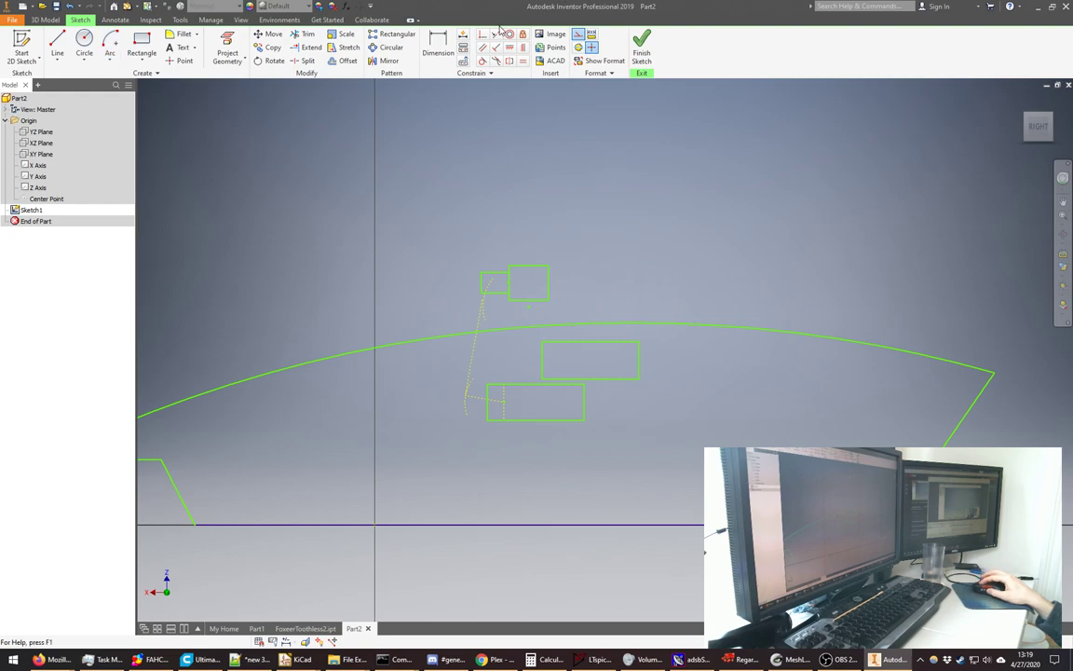
scroll(489, 293, "up", 3)
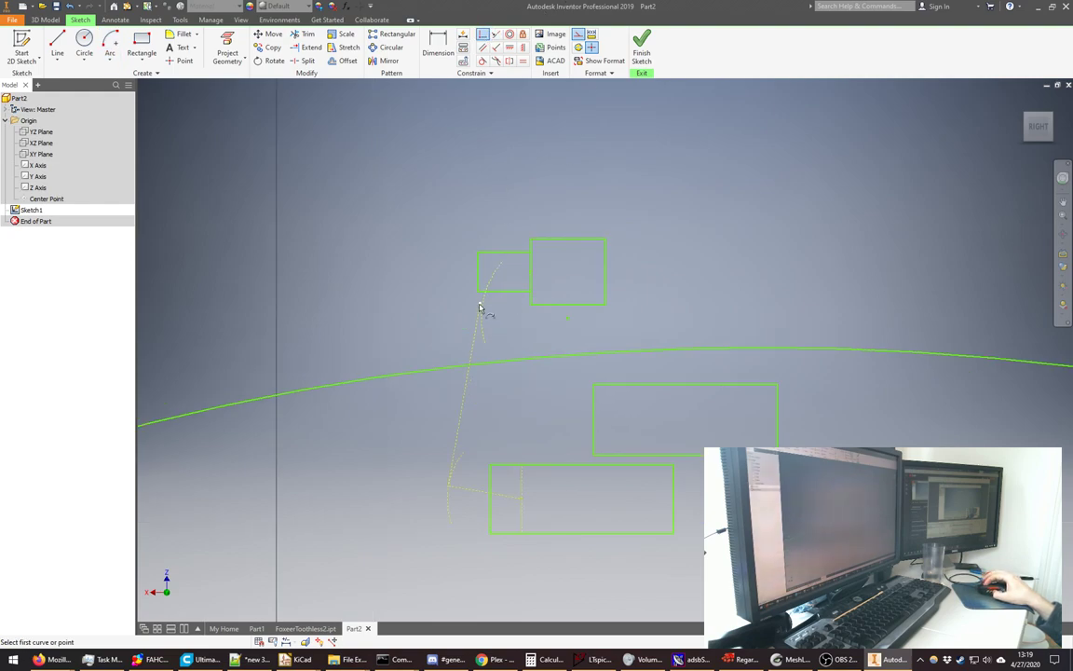
left_click(482, 299)
left_click(483, 292)
right_click(506, 122)
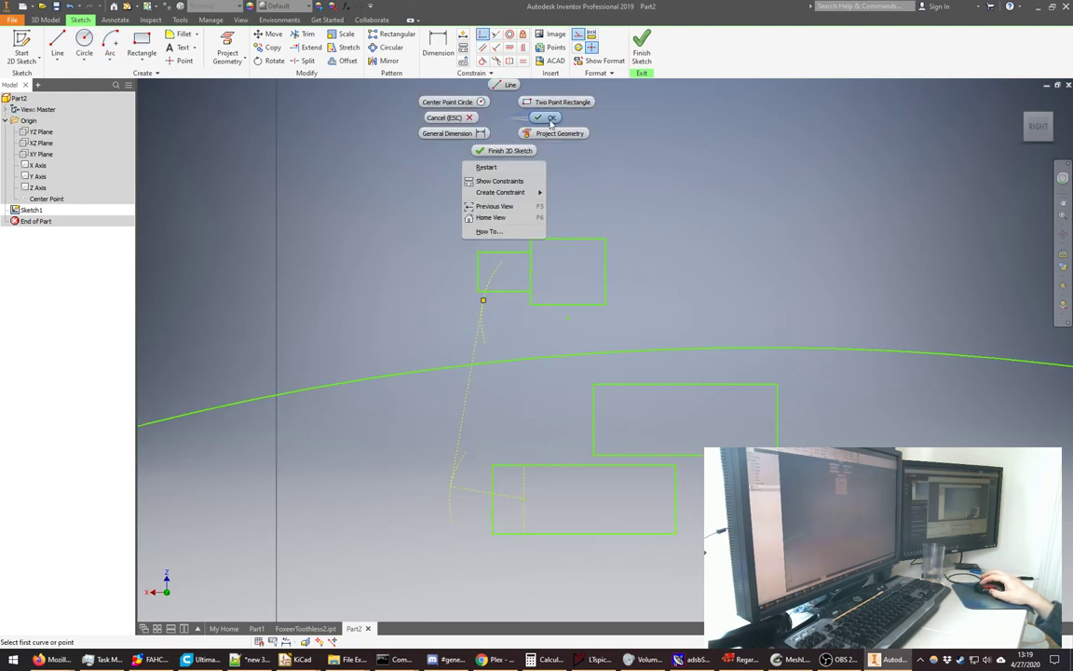
left_click(559, 132)
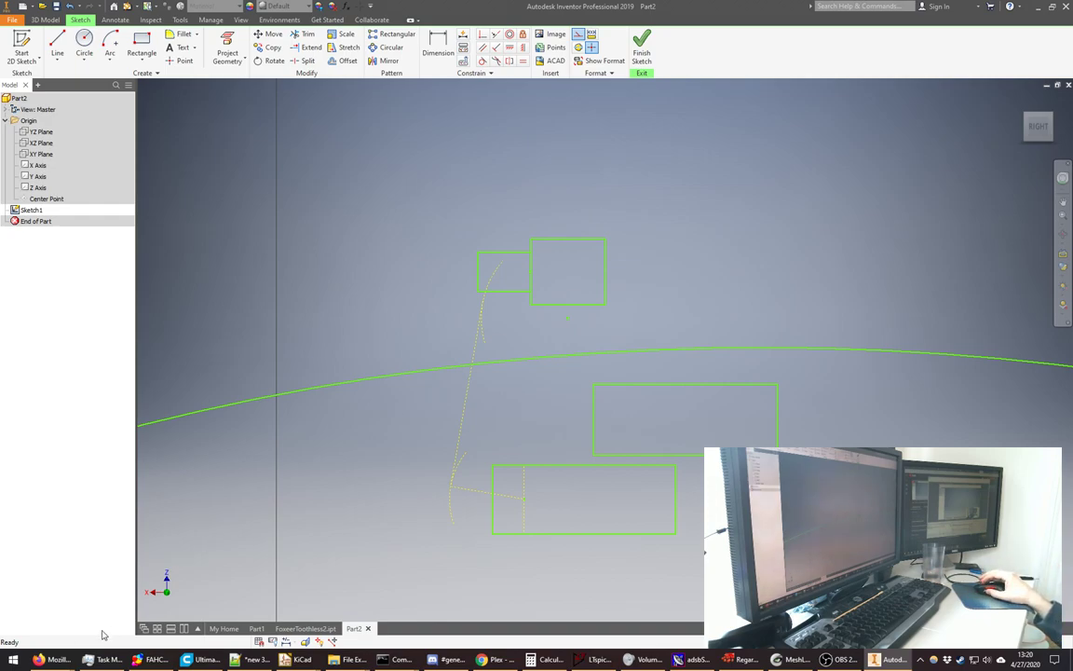
- Switch to Firefox and go from the Foxeer Toothless 2 product page to the site's Action Cams category
mouse_move(37, 660)
left_click(49, 596)
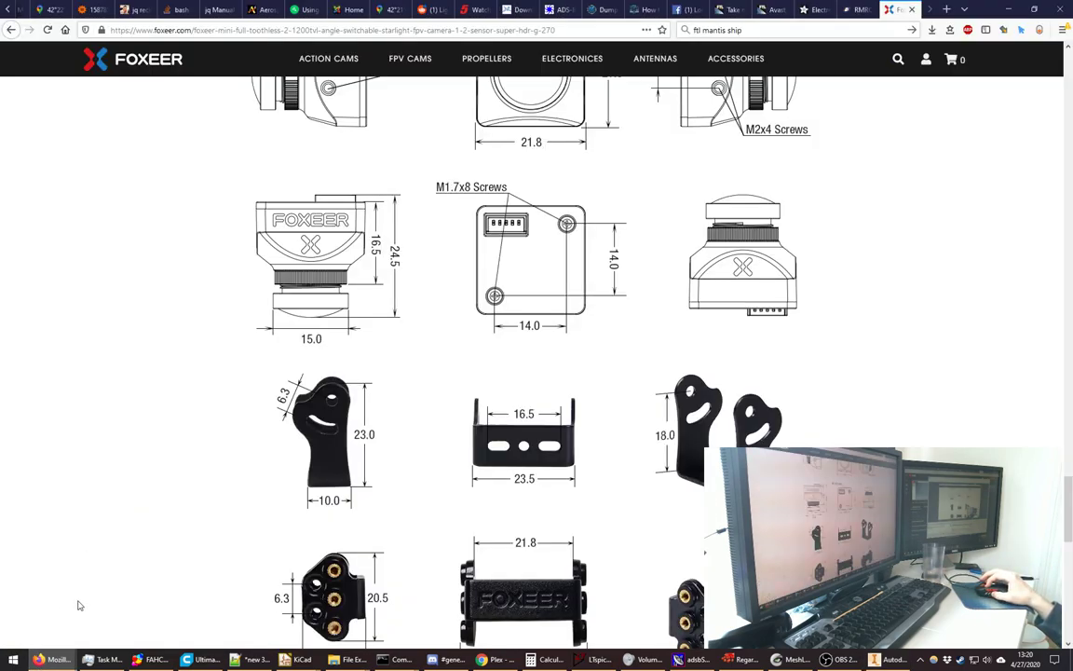
scroll(858, 333, "up", 10)
middle_click(915, 389)
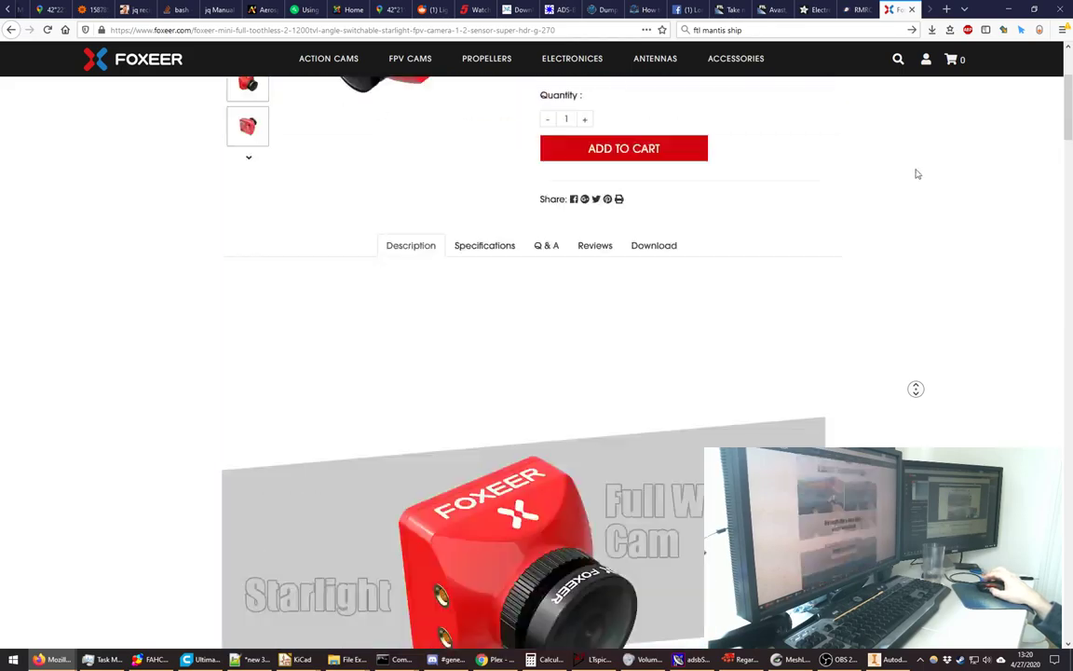
left_click(333, 63)
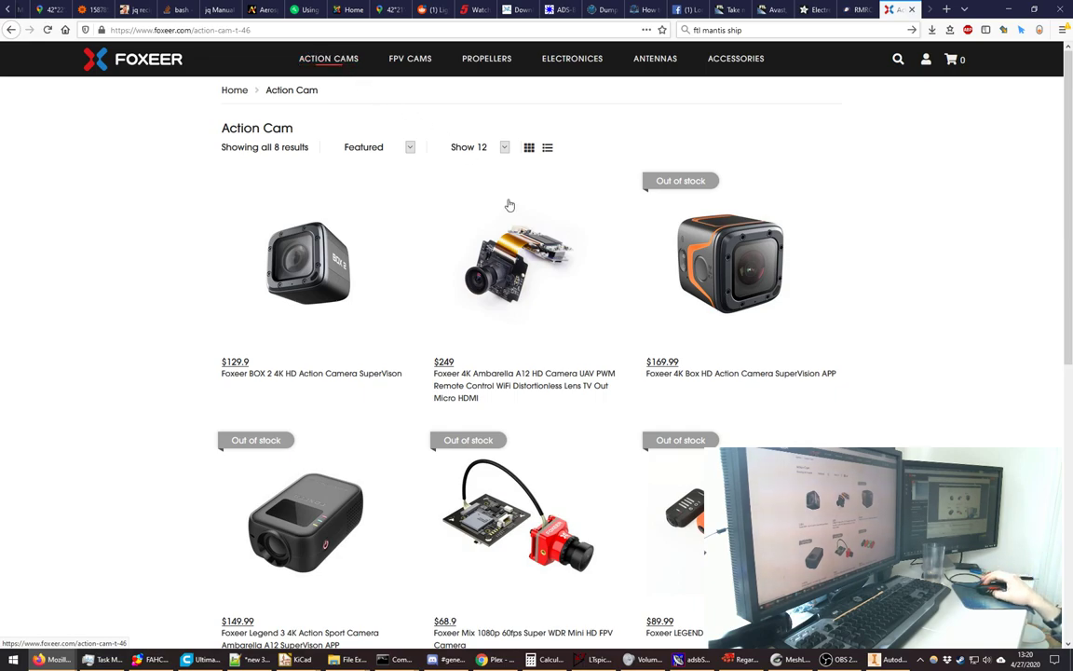
left_click(586, 275)
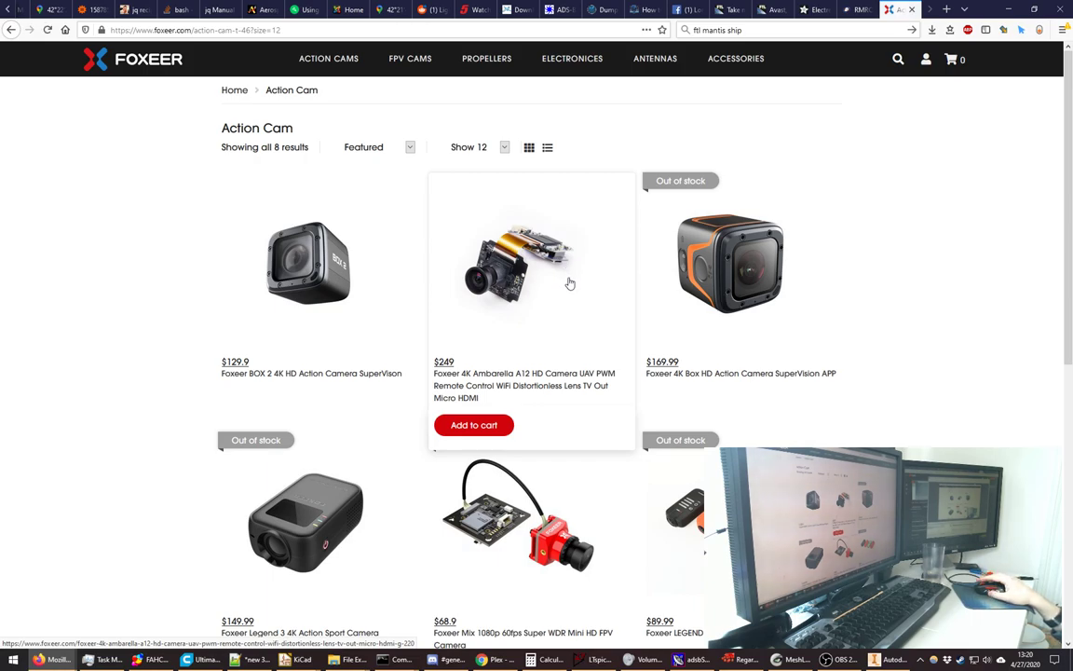
- Look through the Foxeer action camera listings, including the Foxeer Mix 1080p and MIX 2 cameras with separate boards
scroll(571, 307, "down", 5)
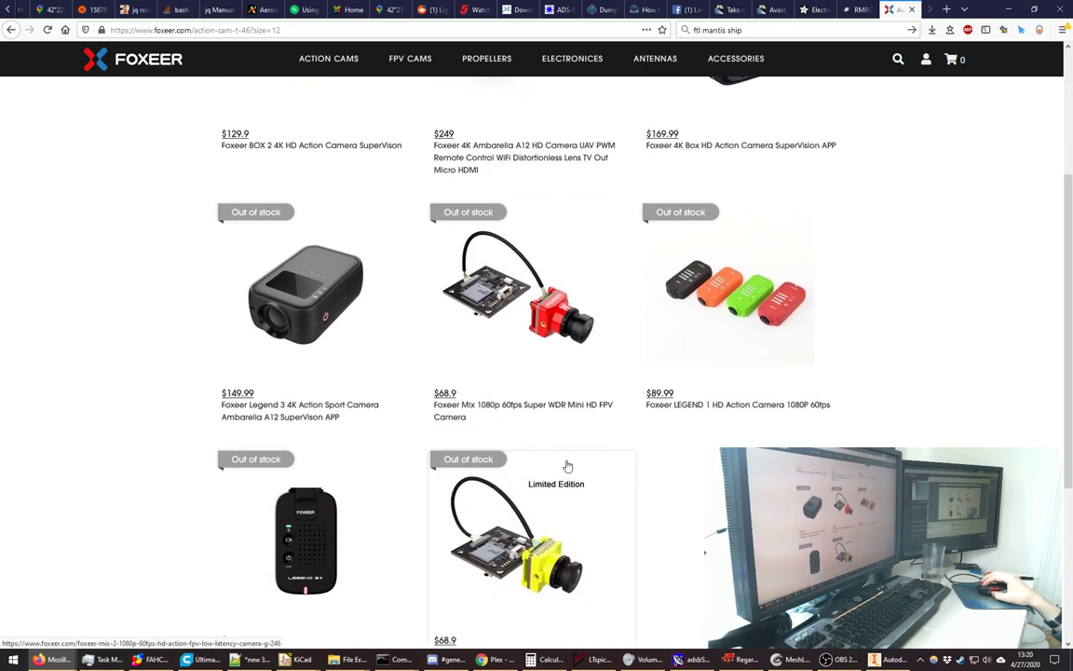
mouse_move(582, 407)
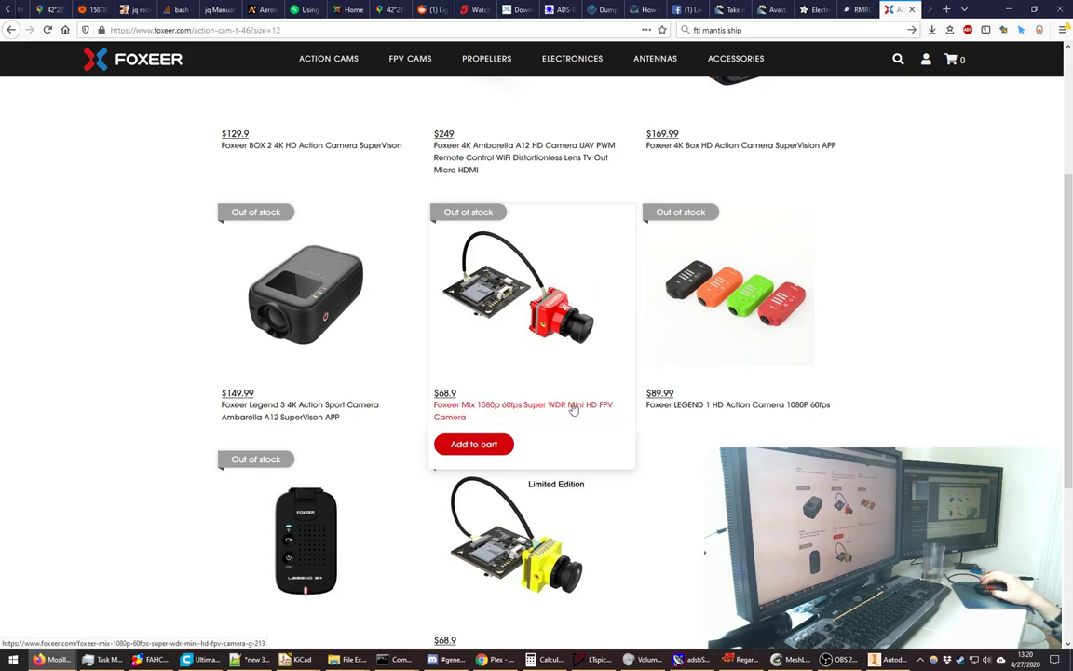
scroll(599, 407, "down", 5)
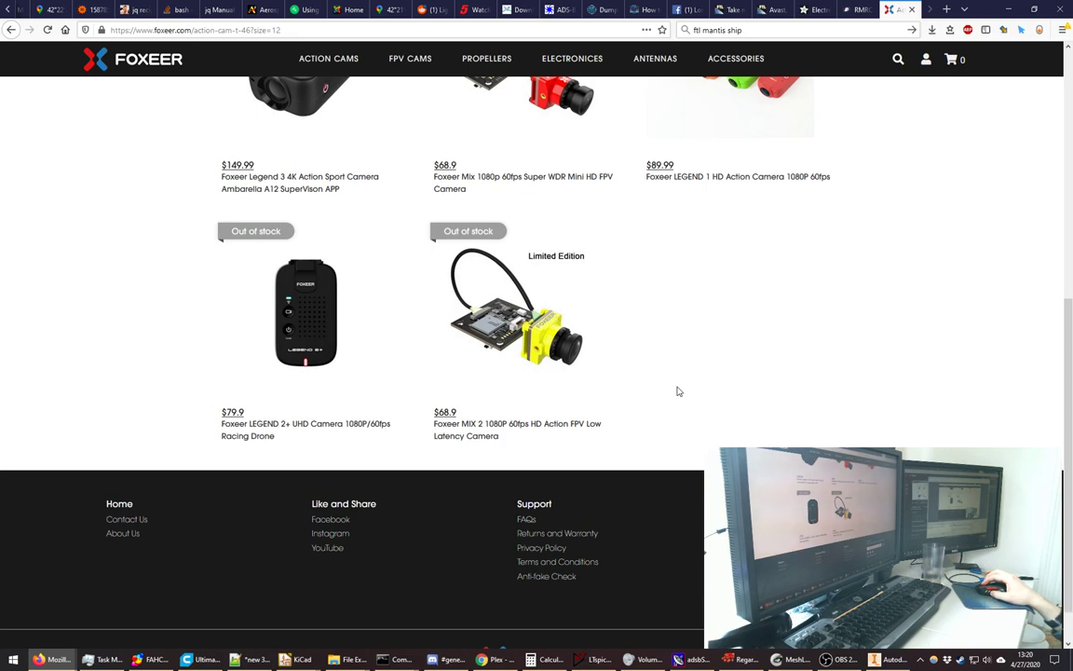
scroll(819, 430, "up", 3)
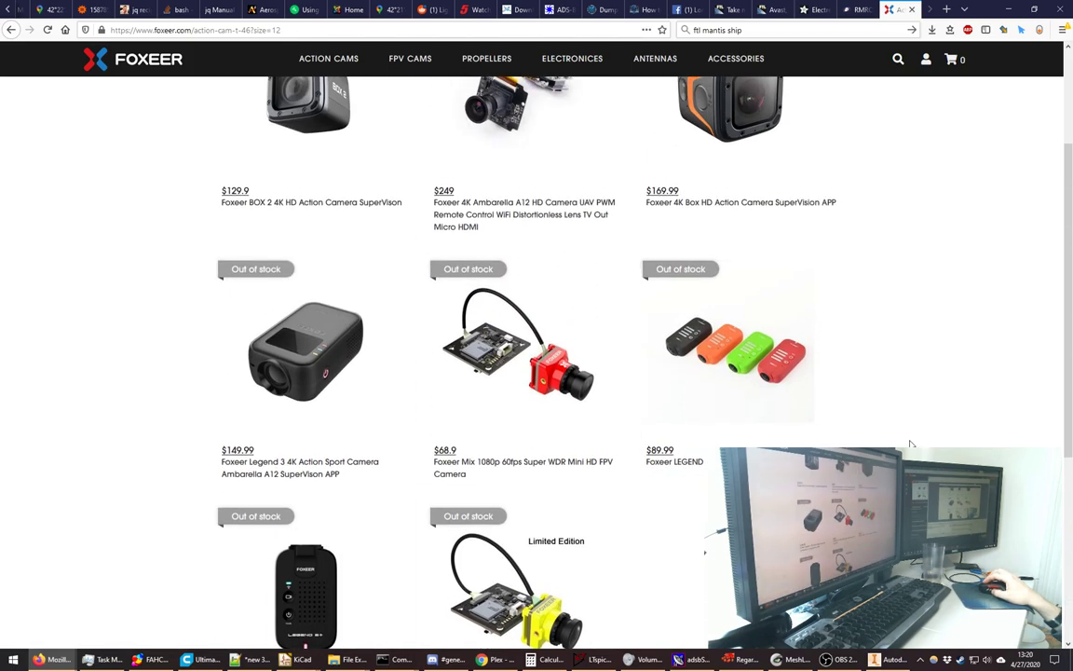
scroll(908, 442, "up", 2)
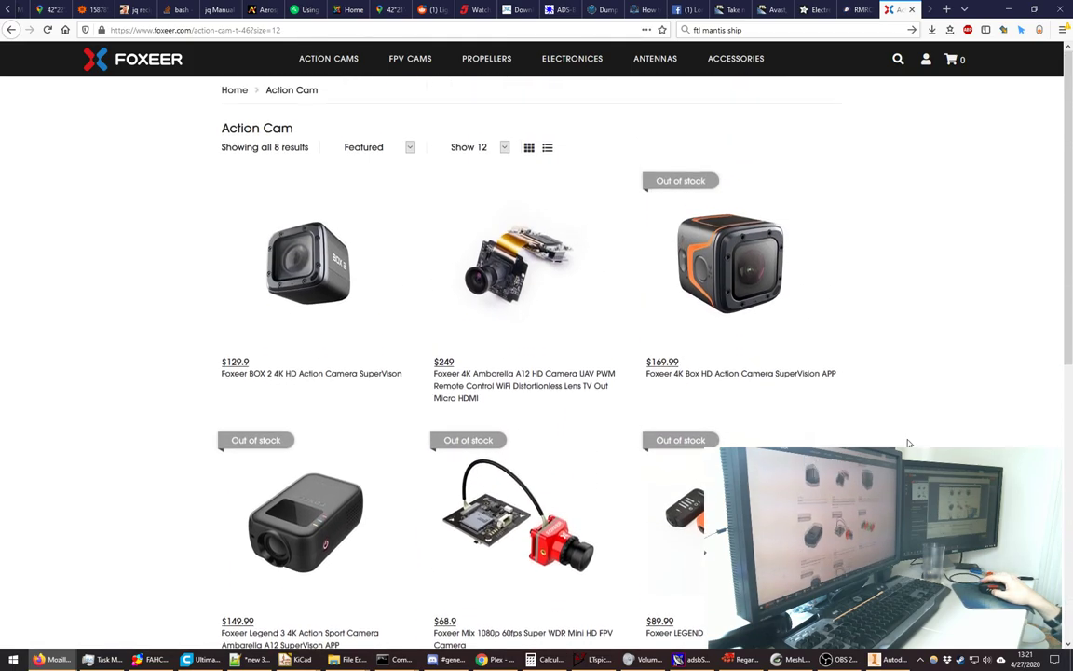
scroll(908, 442, "down", 1)
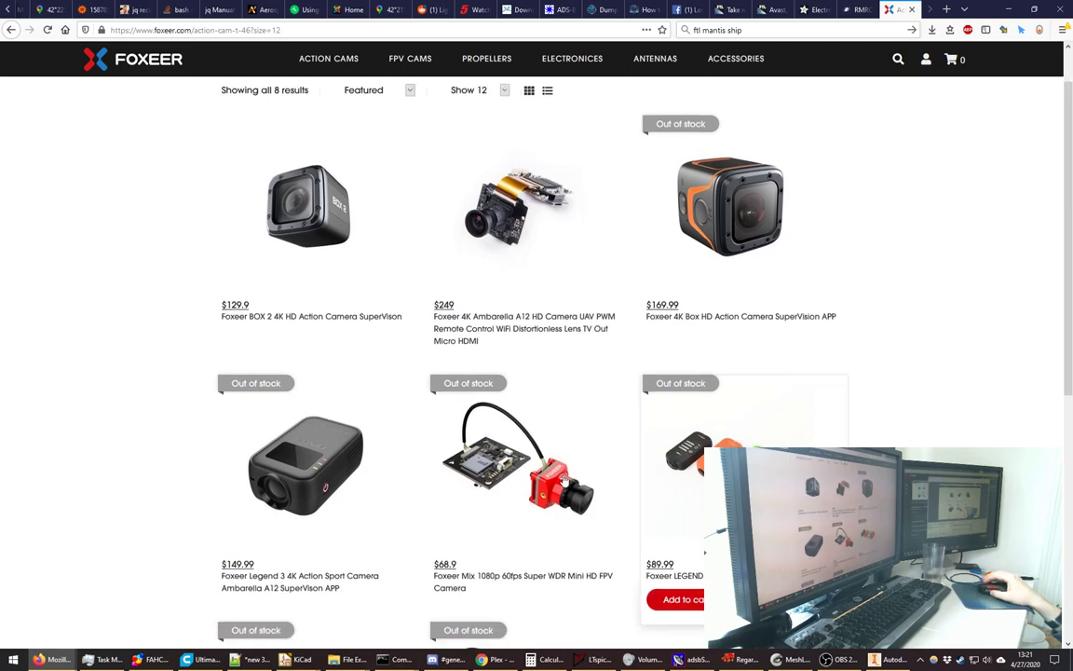
mouse_move(498, 489)
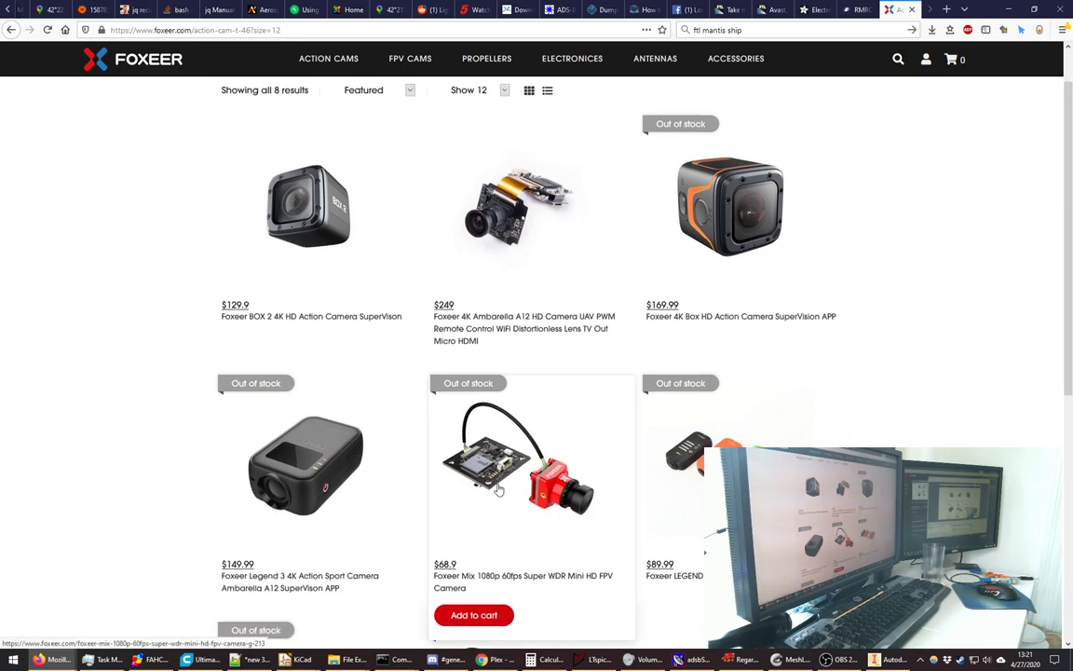